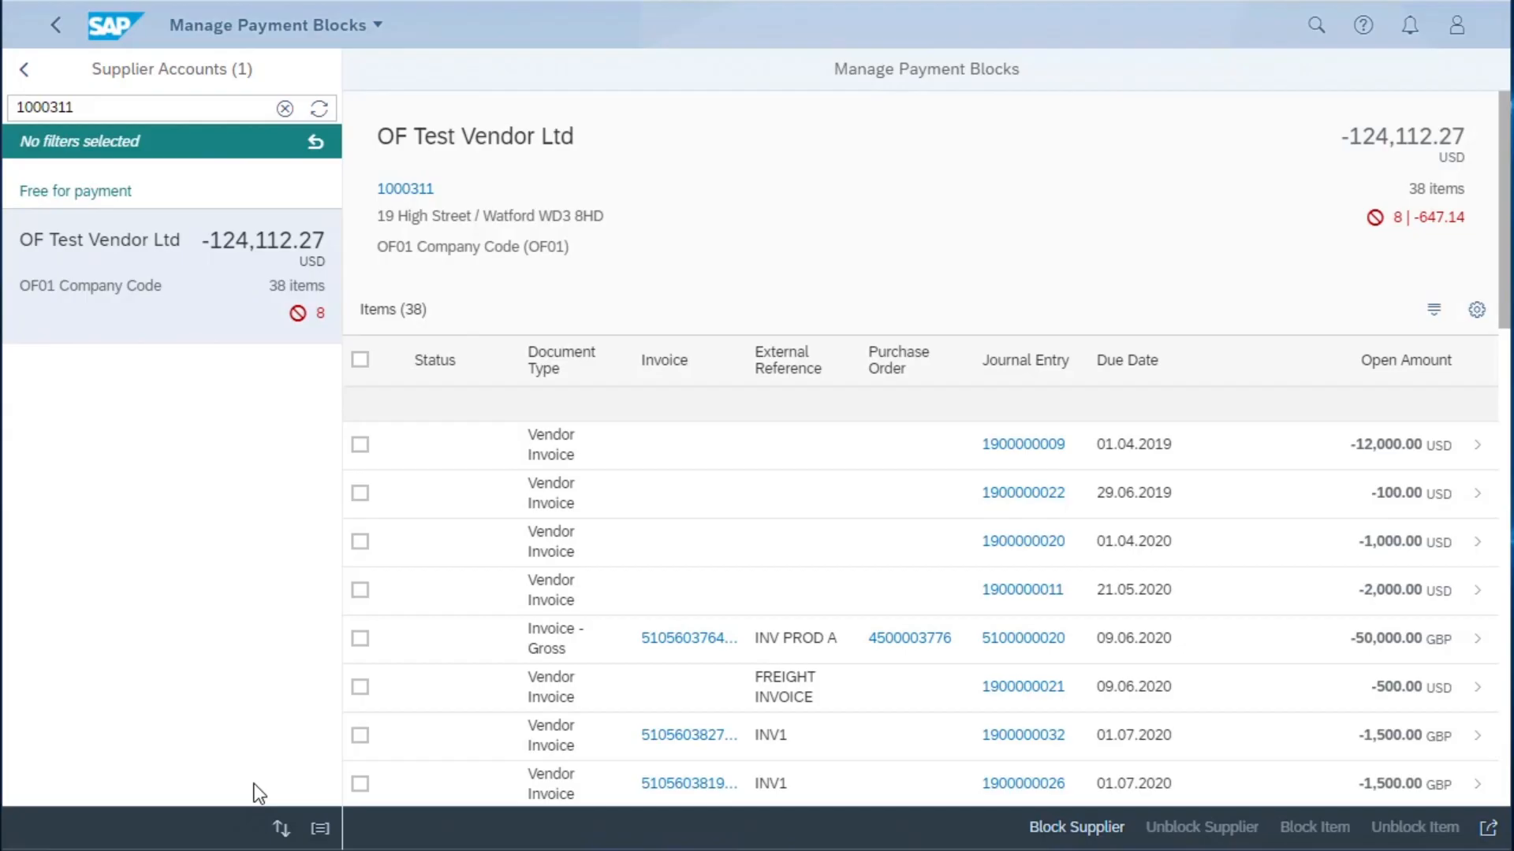
# - Review the sorting and grouping options available for the supplier accounts list without changing either one
pyautogui.click(279, 828)
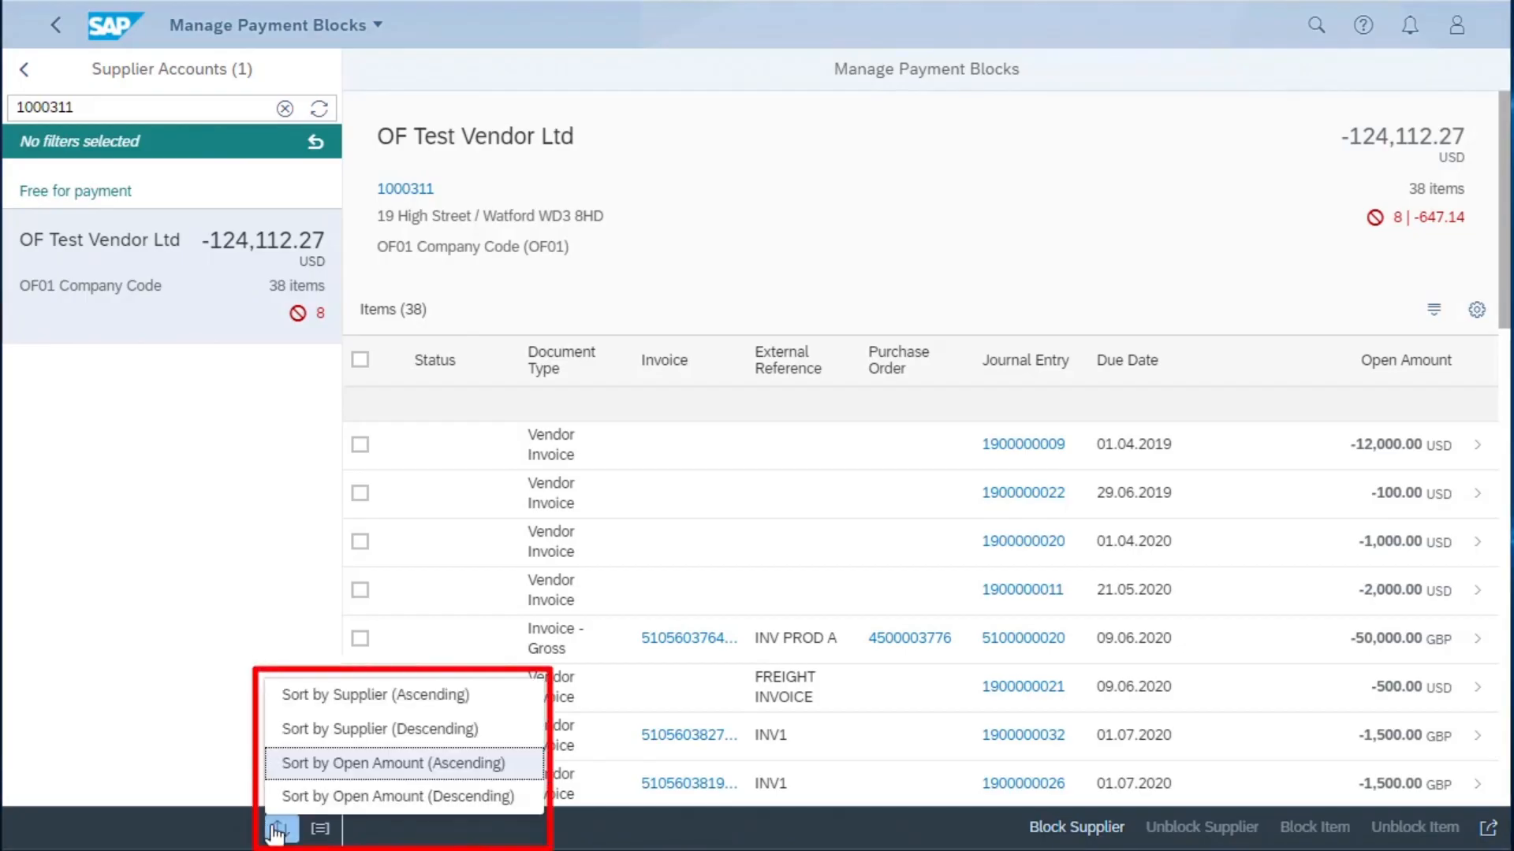
pyautogui.click(178, 690)
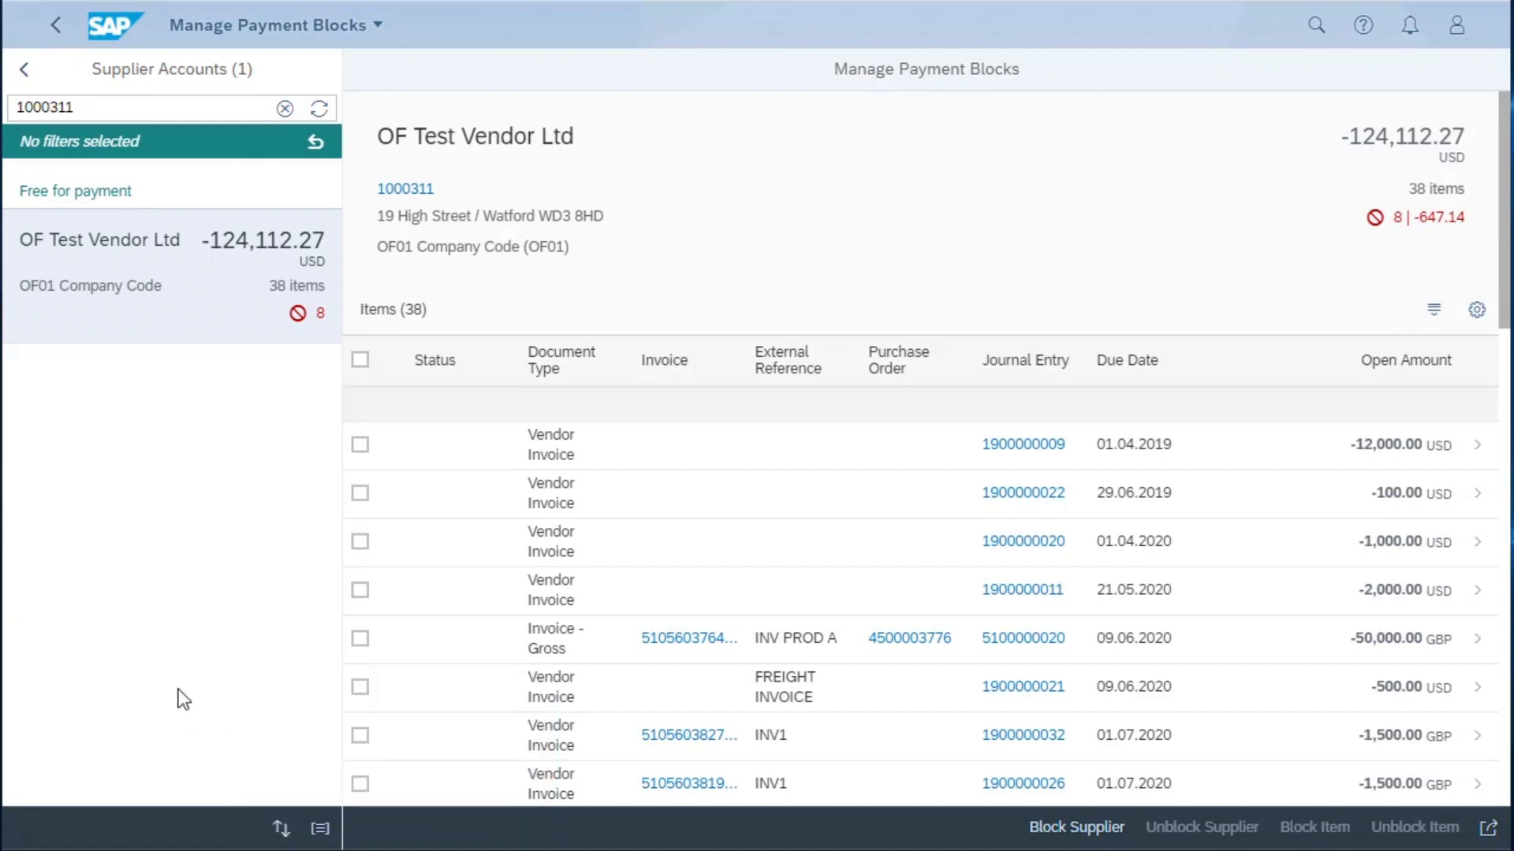
pyautogui.click(320, 829)
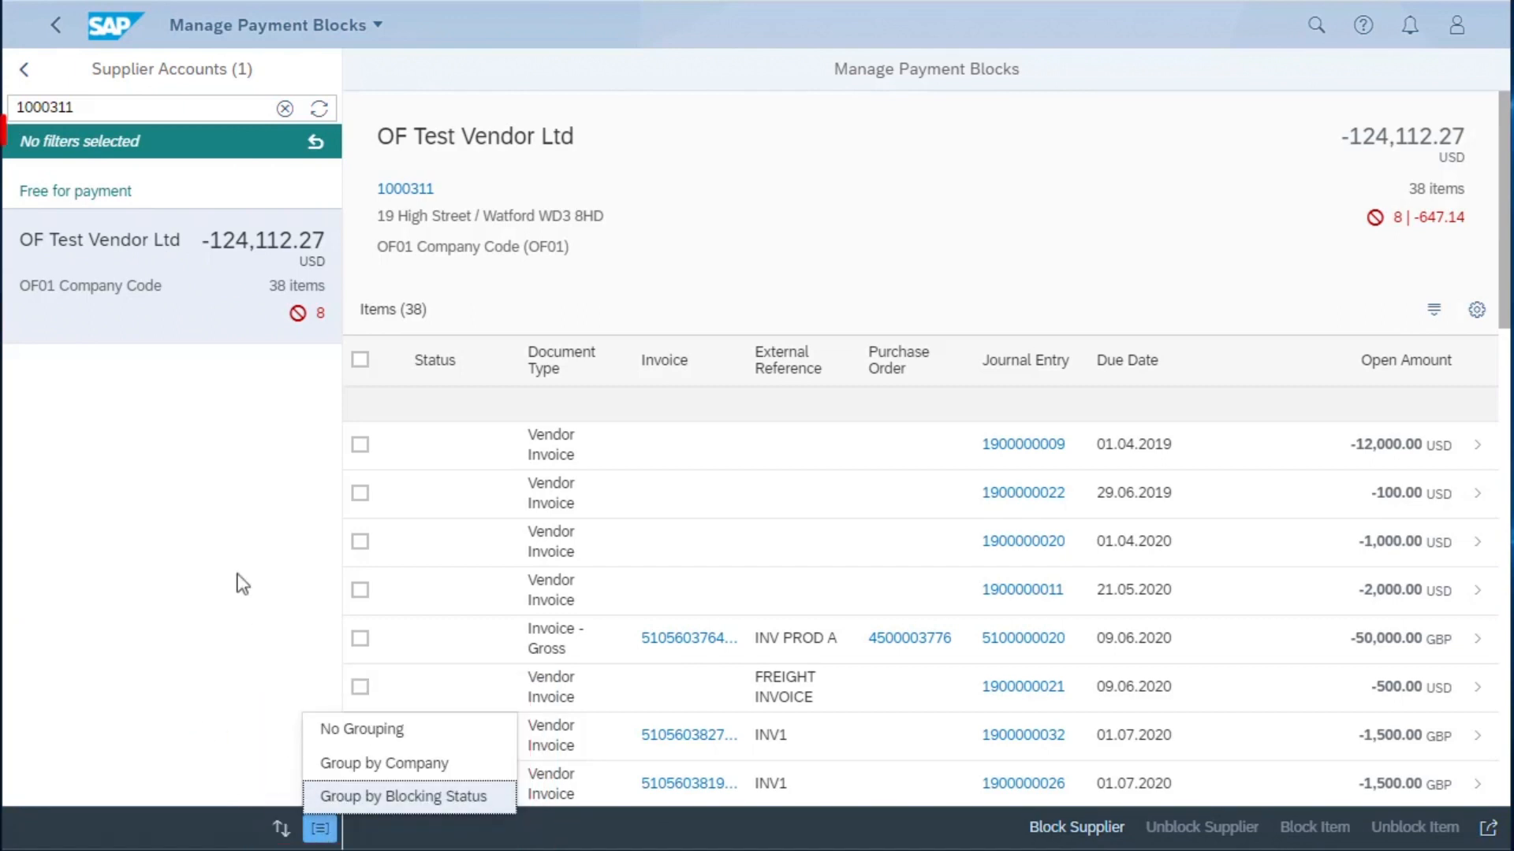
pyautogui.click(223, 534)
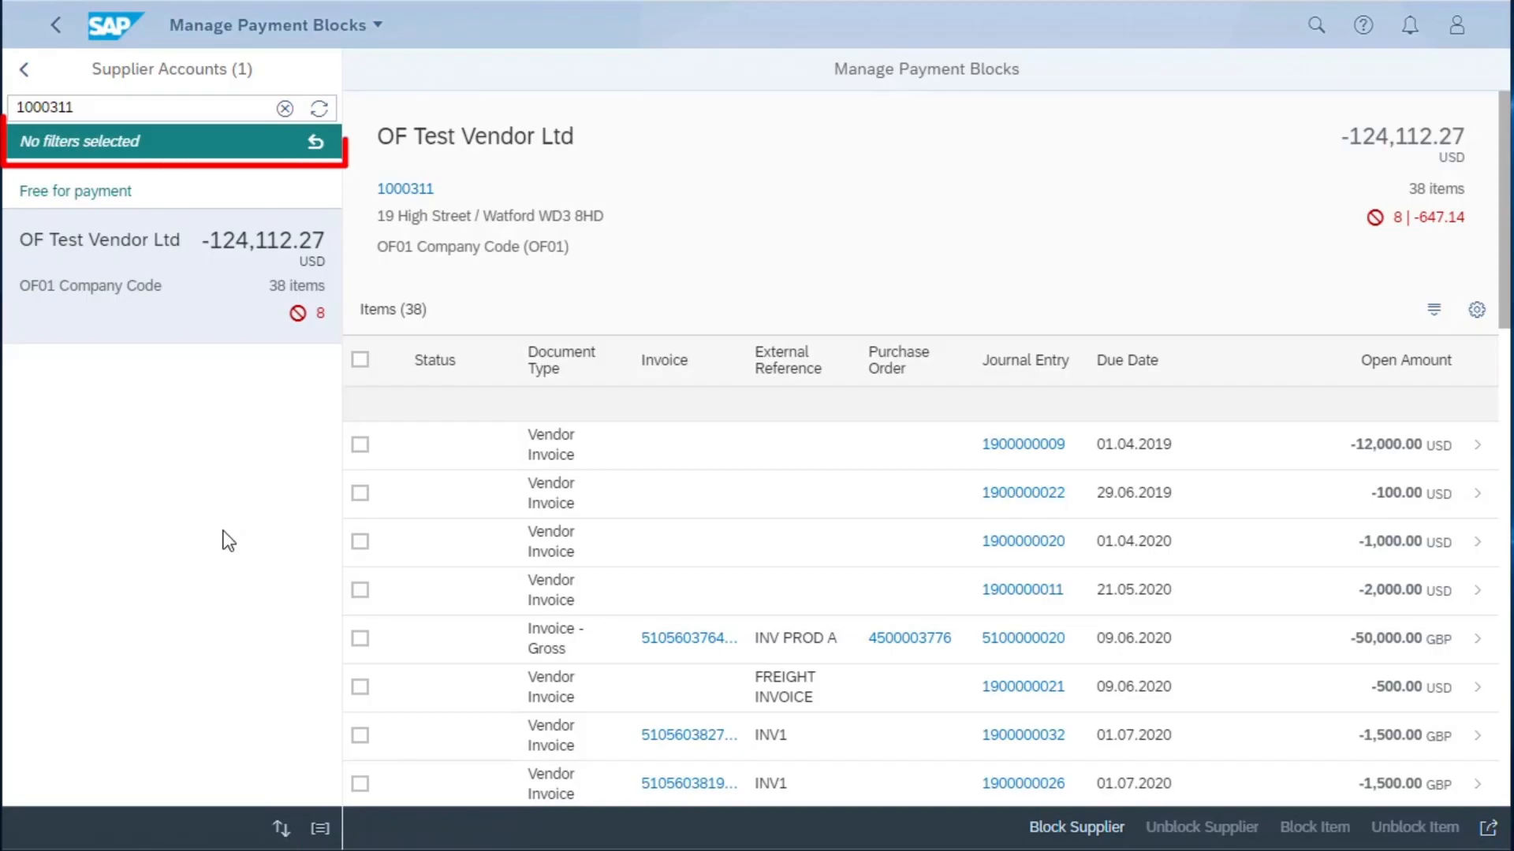
# - Review the Status and Company filter choices for the supplier accounts without selecting any filter
pyautogui.click(115, 147)
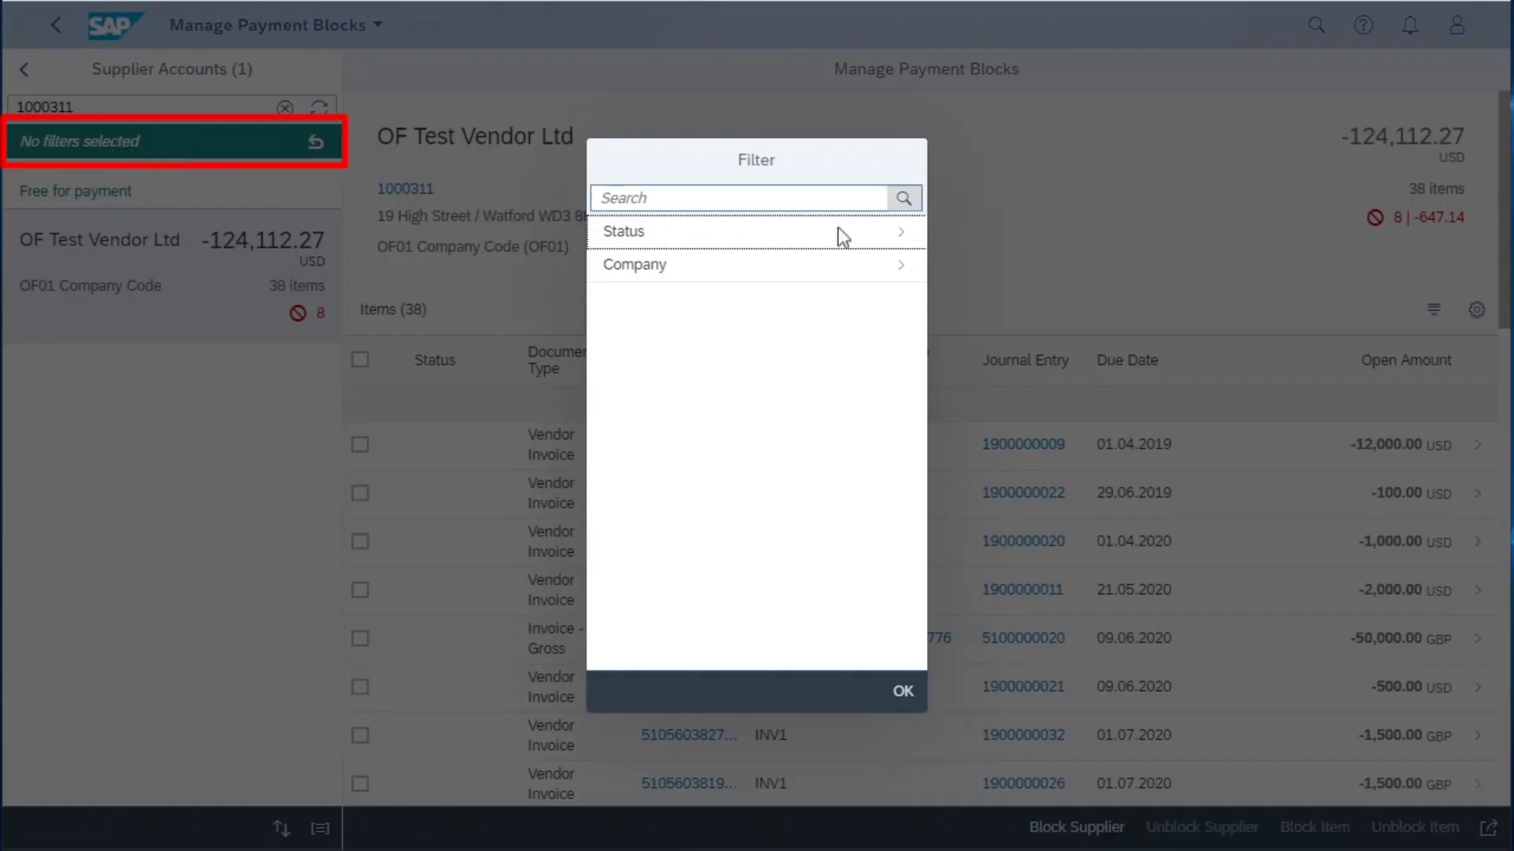
pyautogui.click(883, 244)
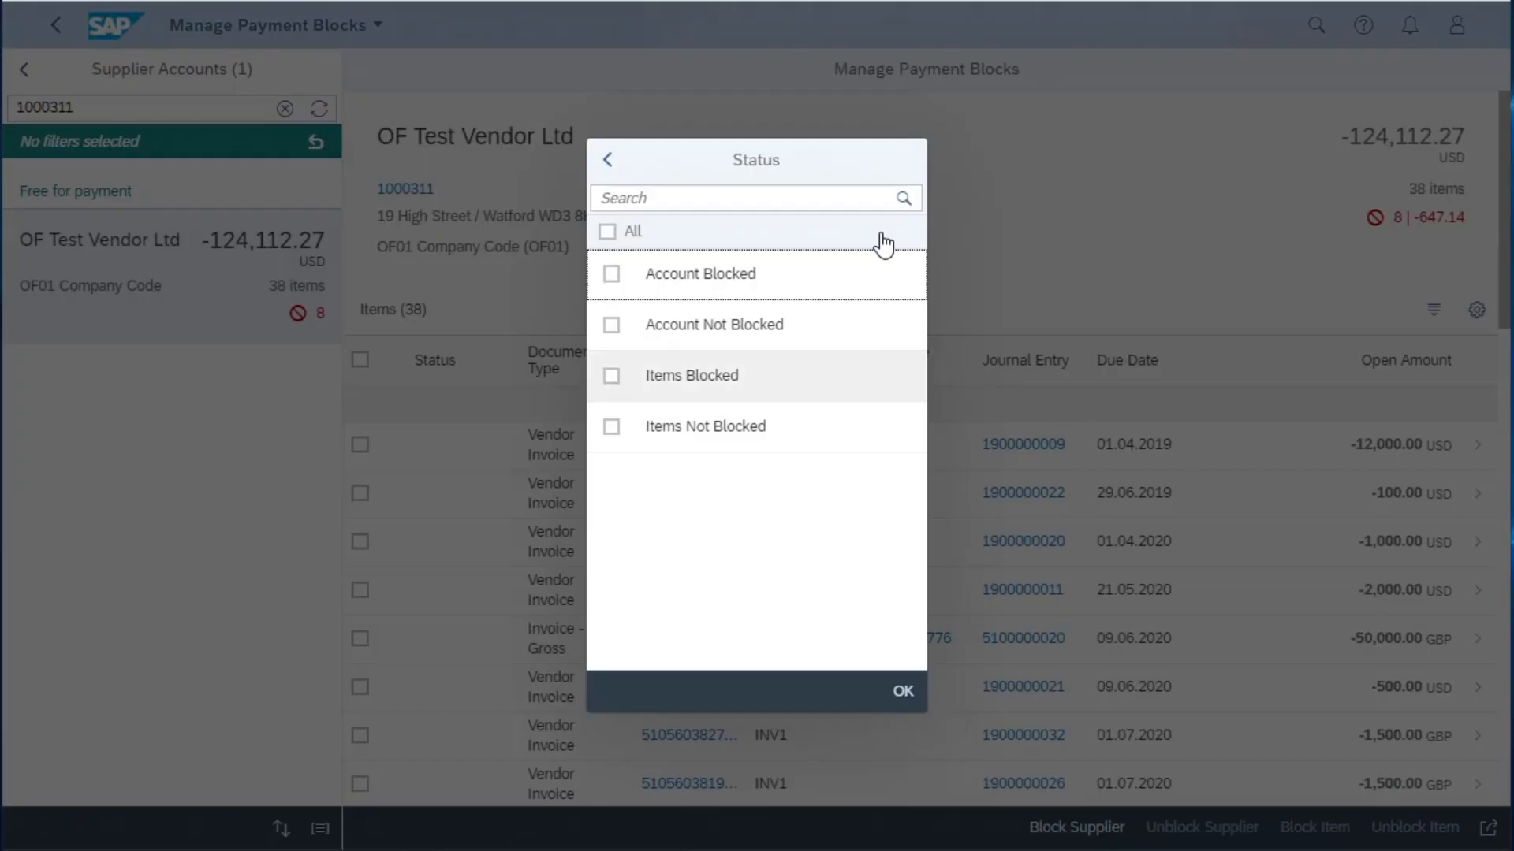
pyautogui.click(901, 692)
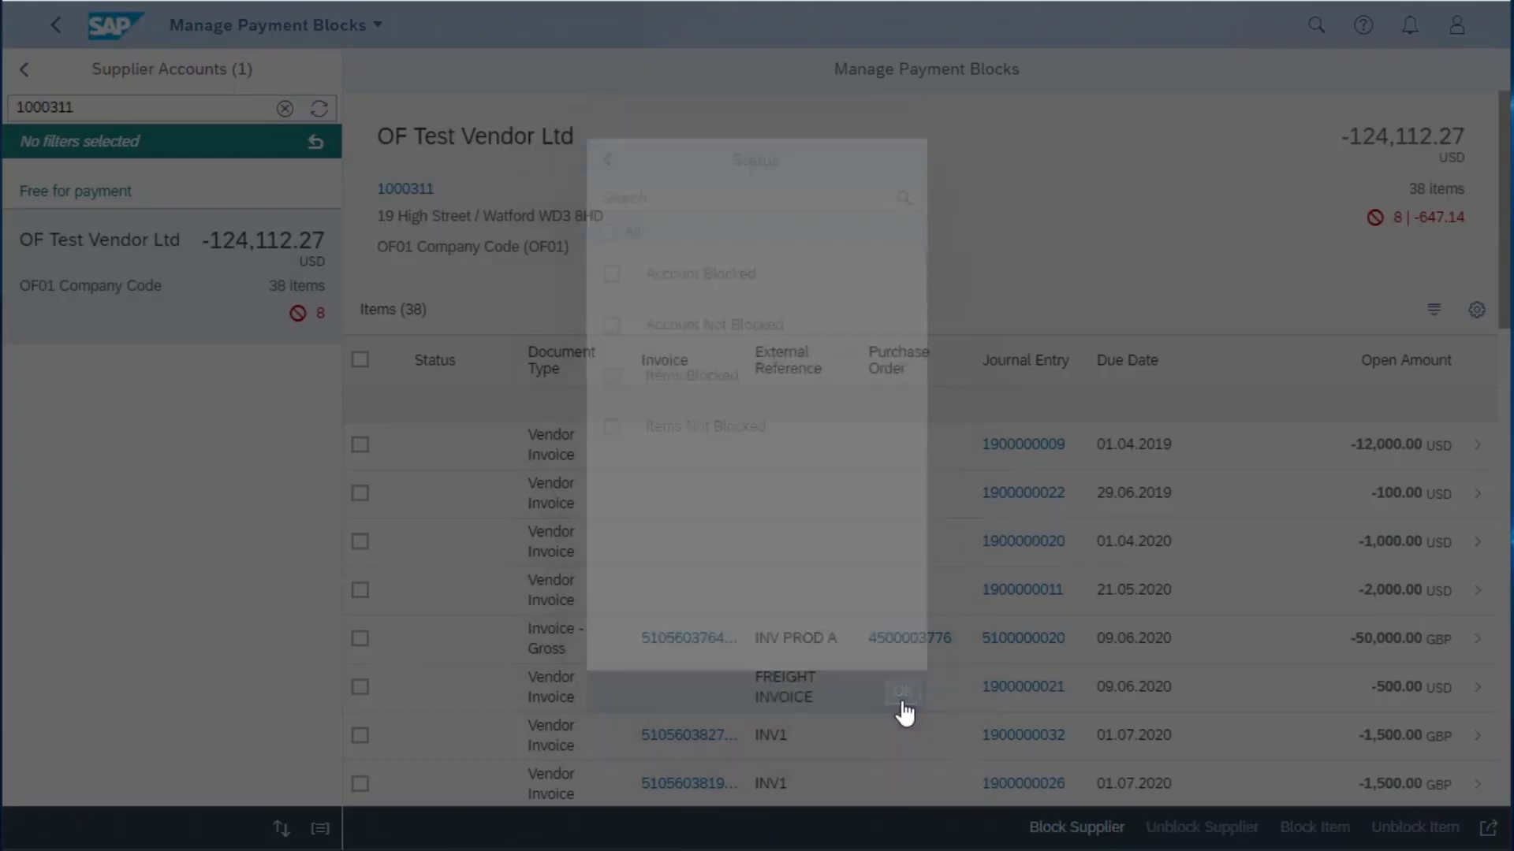
pyautogui.click(91, 142)
pyautogui.click(683, 267)
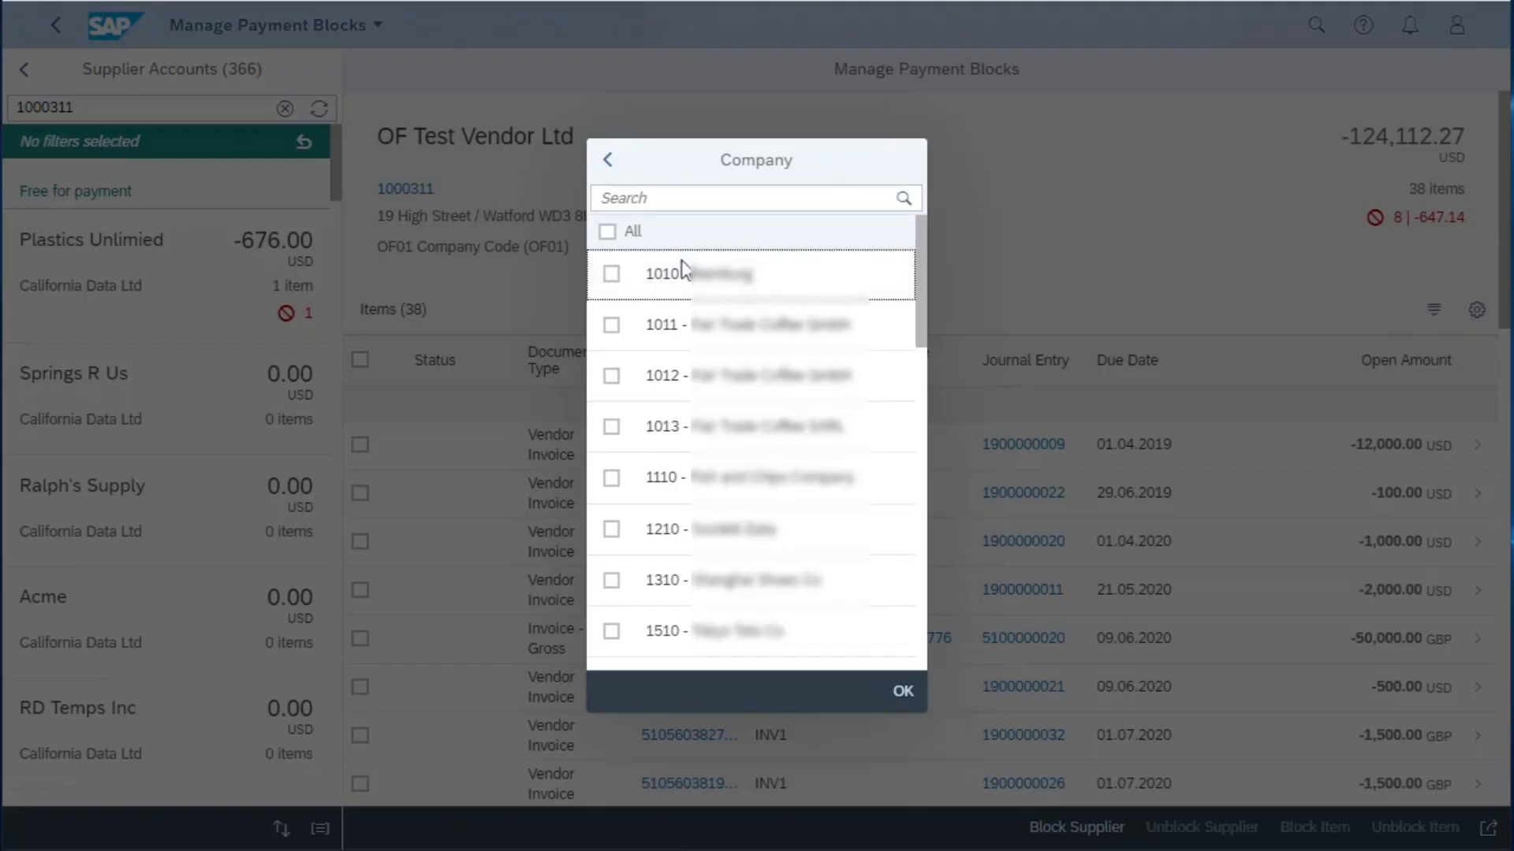
pyautogui.click(904, 692)
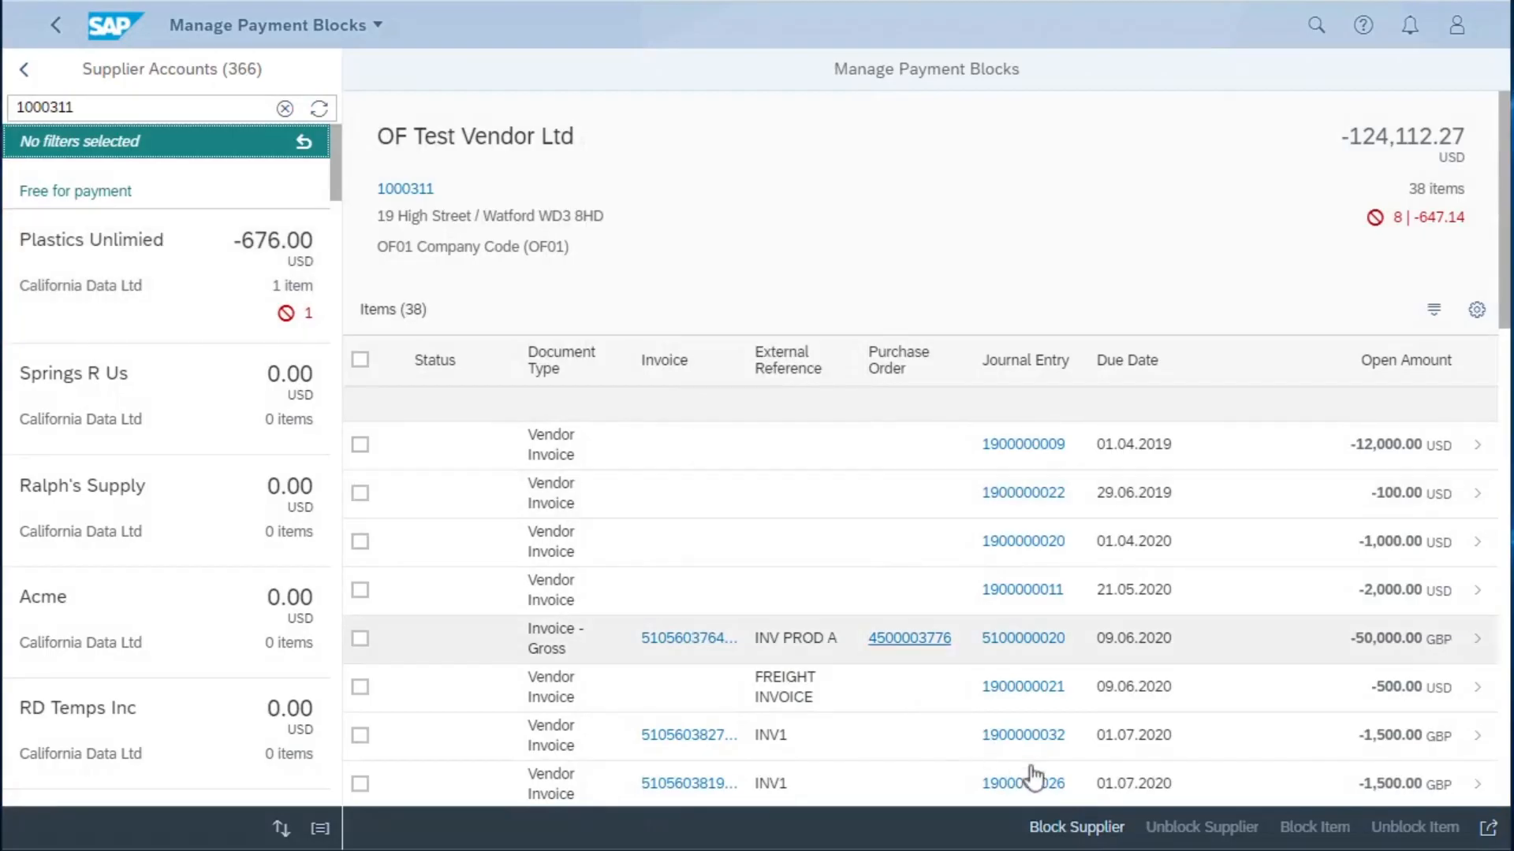
# - Review the payment block reasons offered for blocking the OF Test Vendor Ltd supplier account and cancel the block
pyautogui.click(1094, 826)
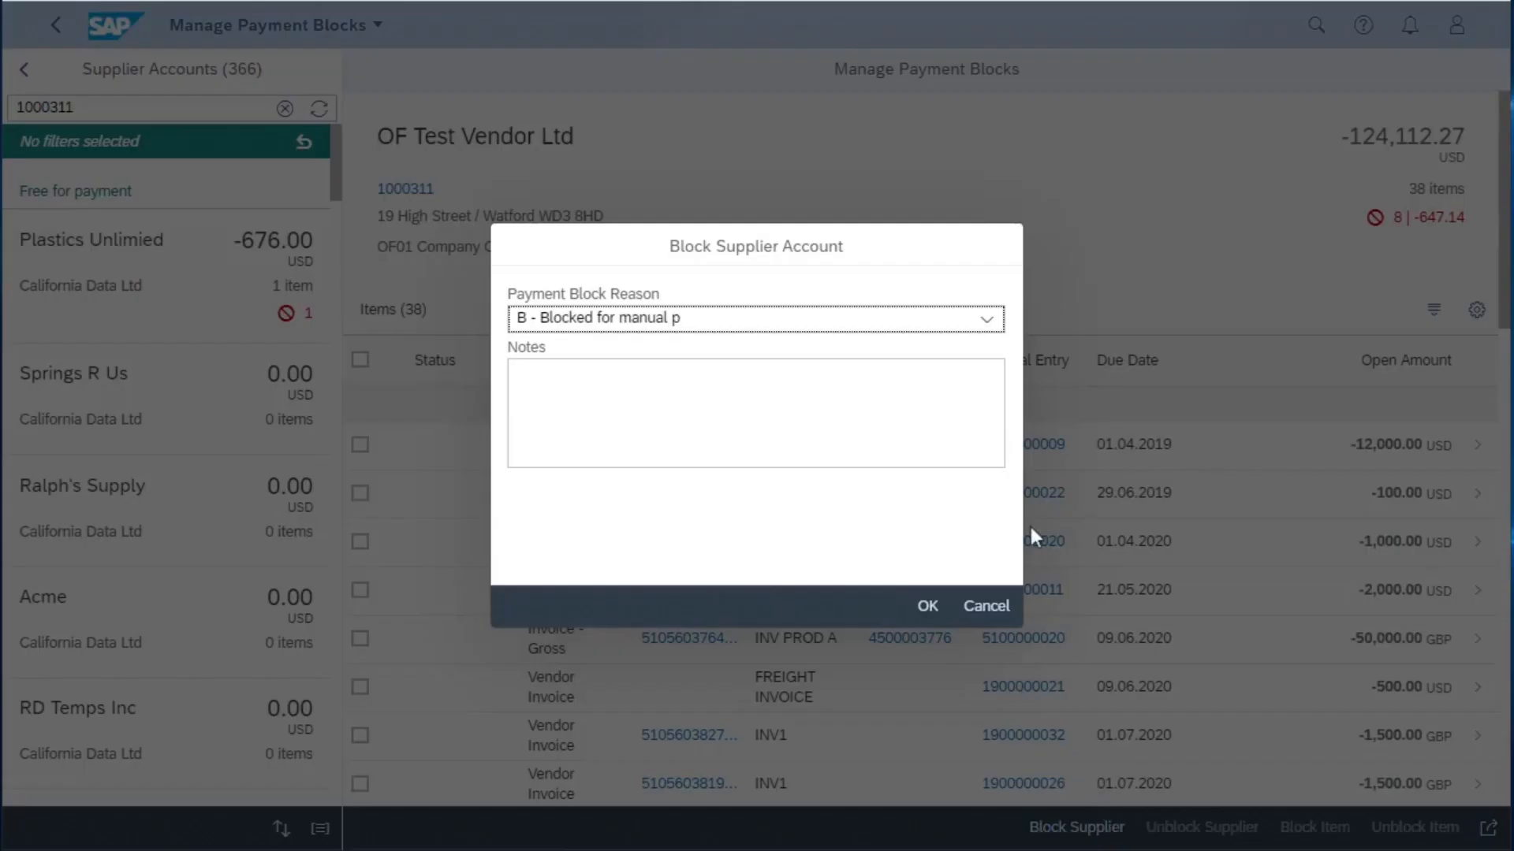
pyautogui.click(983, 323)
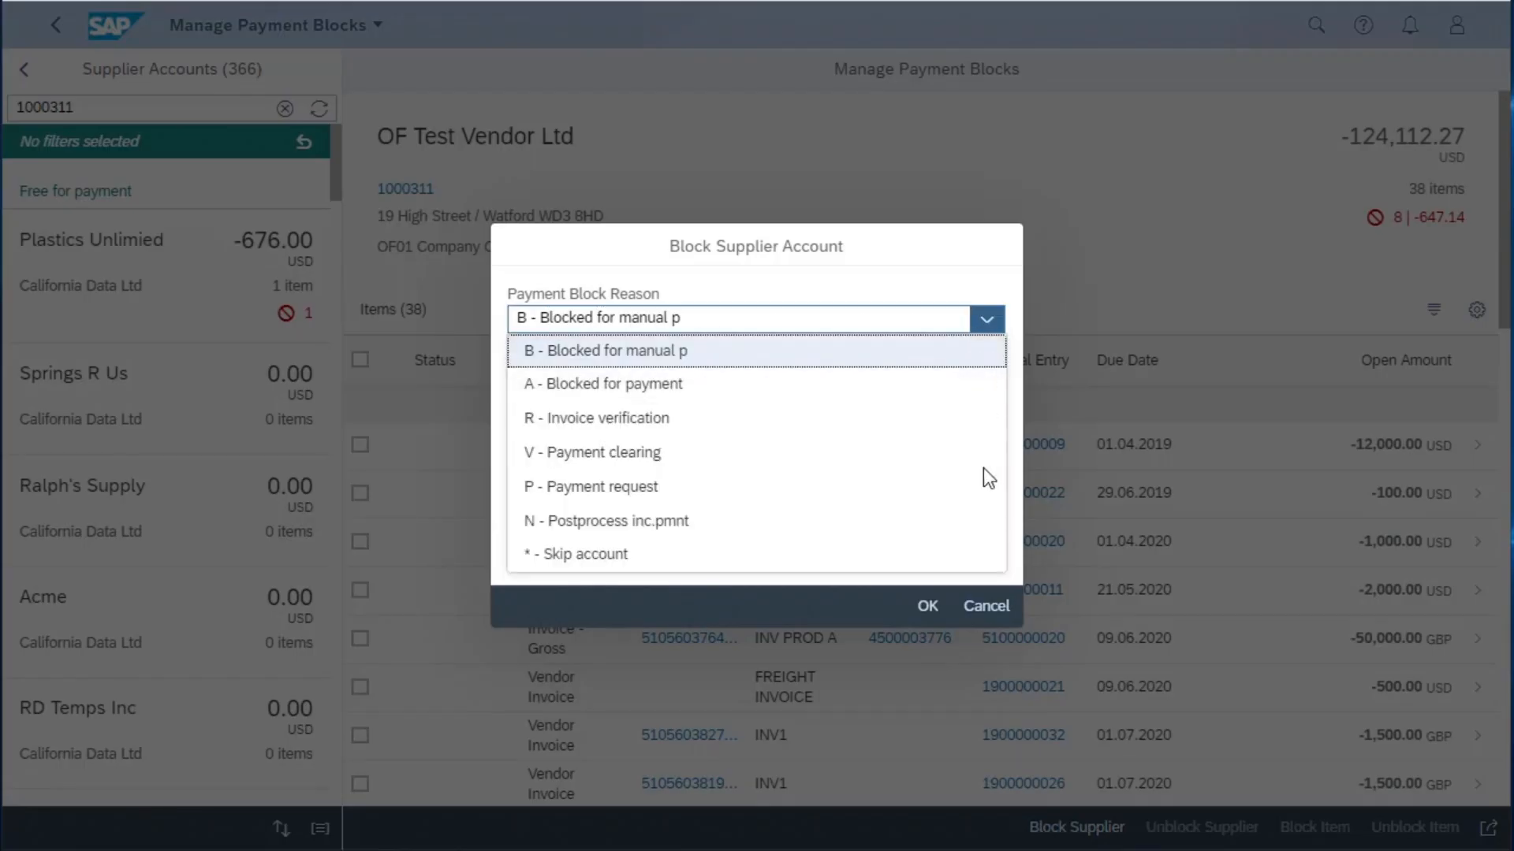
pyautogui.click(987, 607)
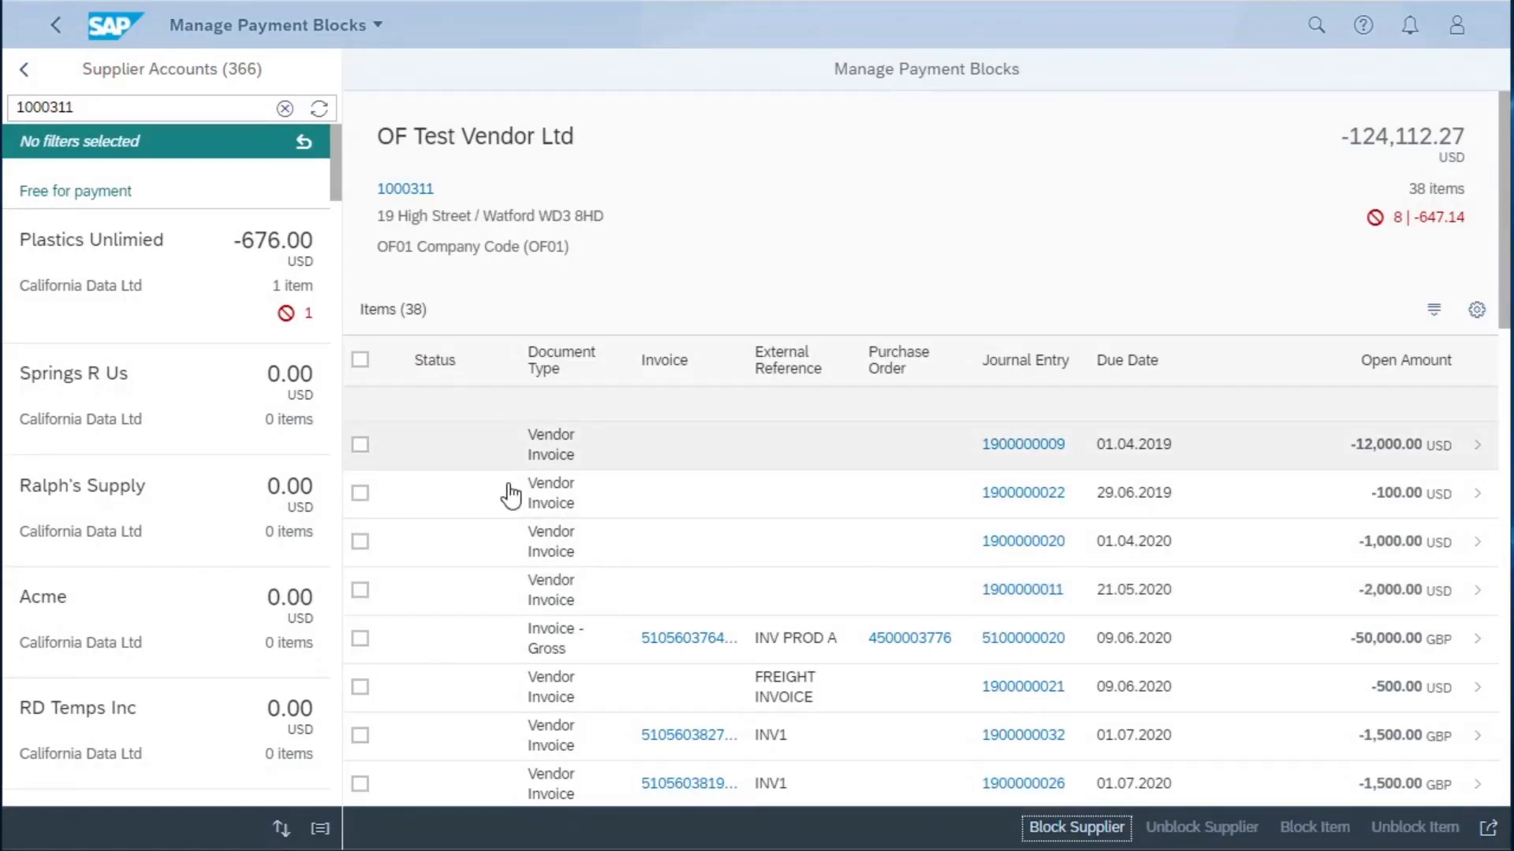
# - Select the 12,000 USD vendor invoice, review the payment block reasons offered for blocking the item, and cancel the block
pyautogui.click(363, 448)
pyautogui.click(1311, 827)
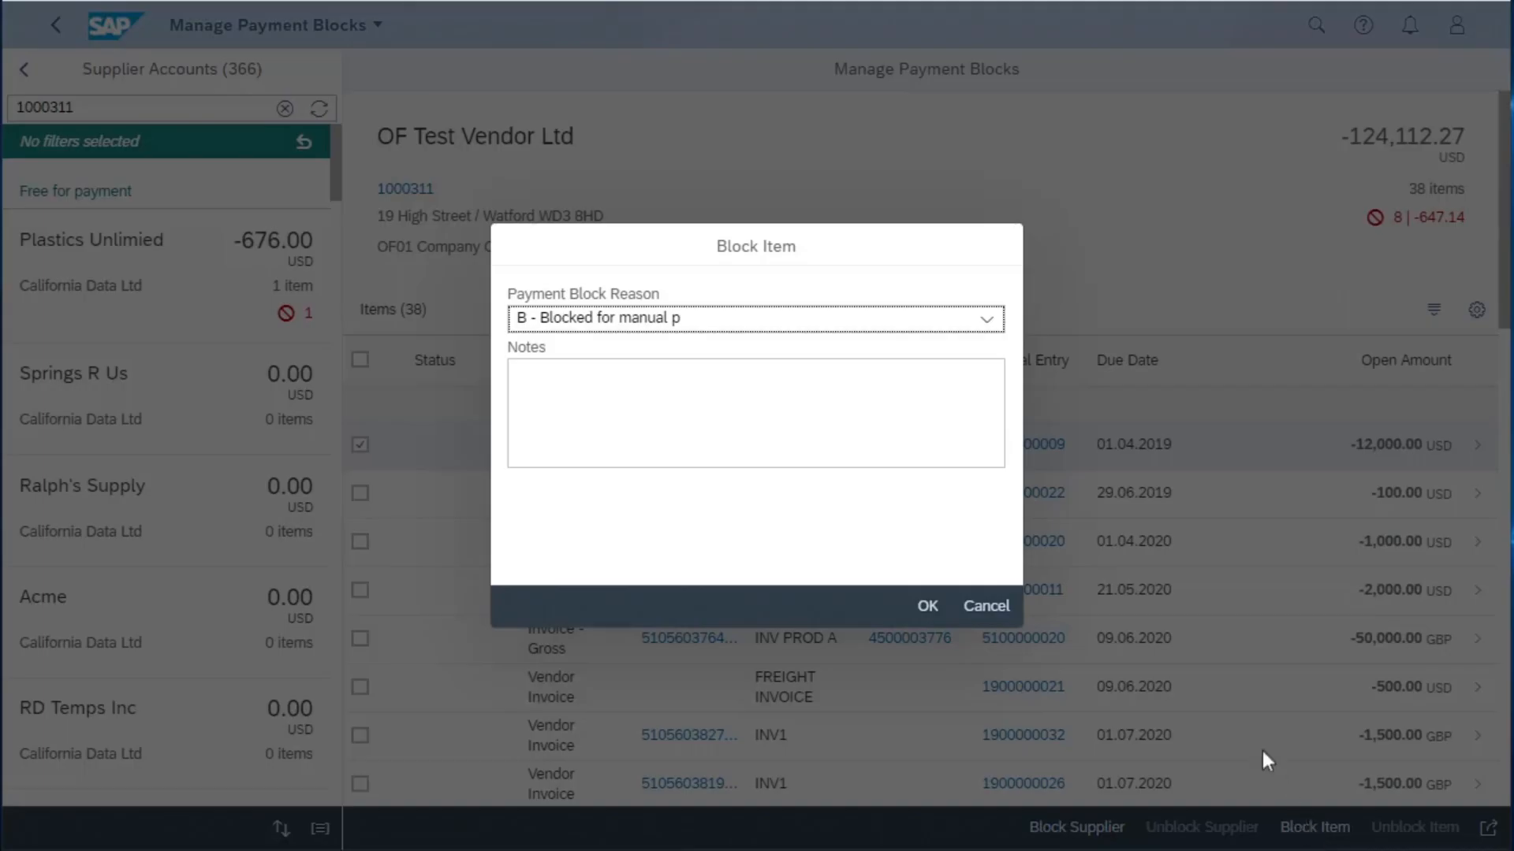
pyautogui.click(987, 320)
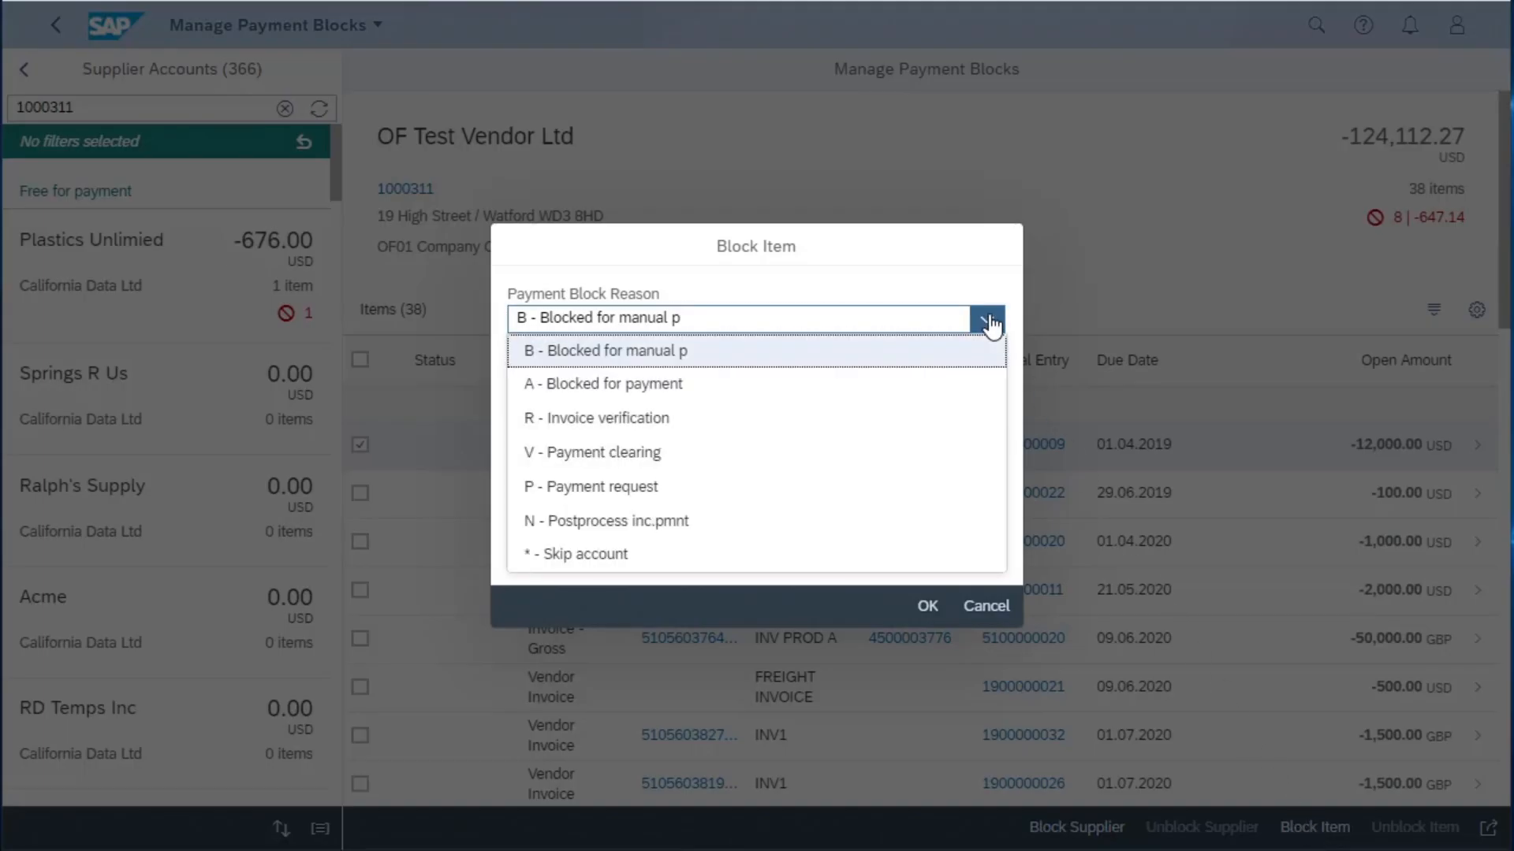
pyautogui.click(998, 609)
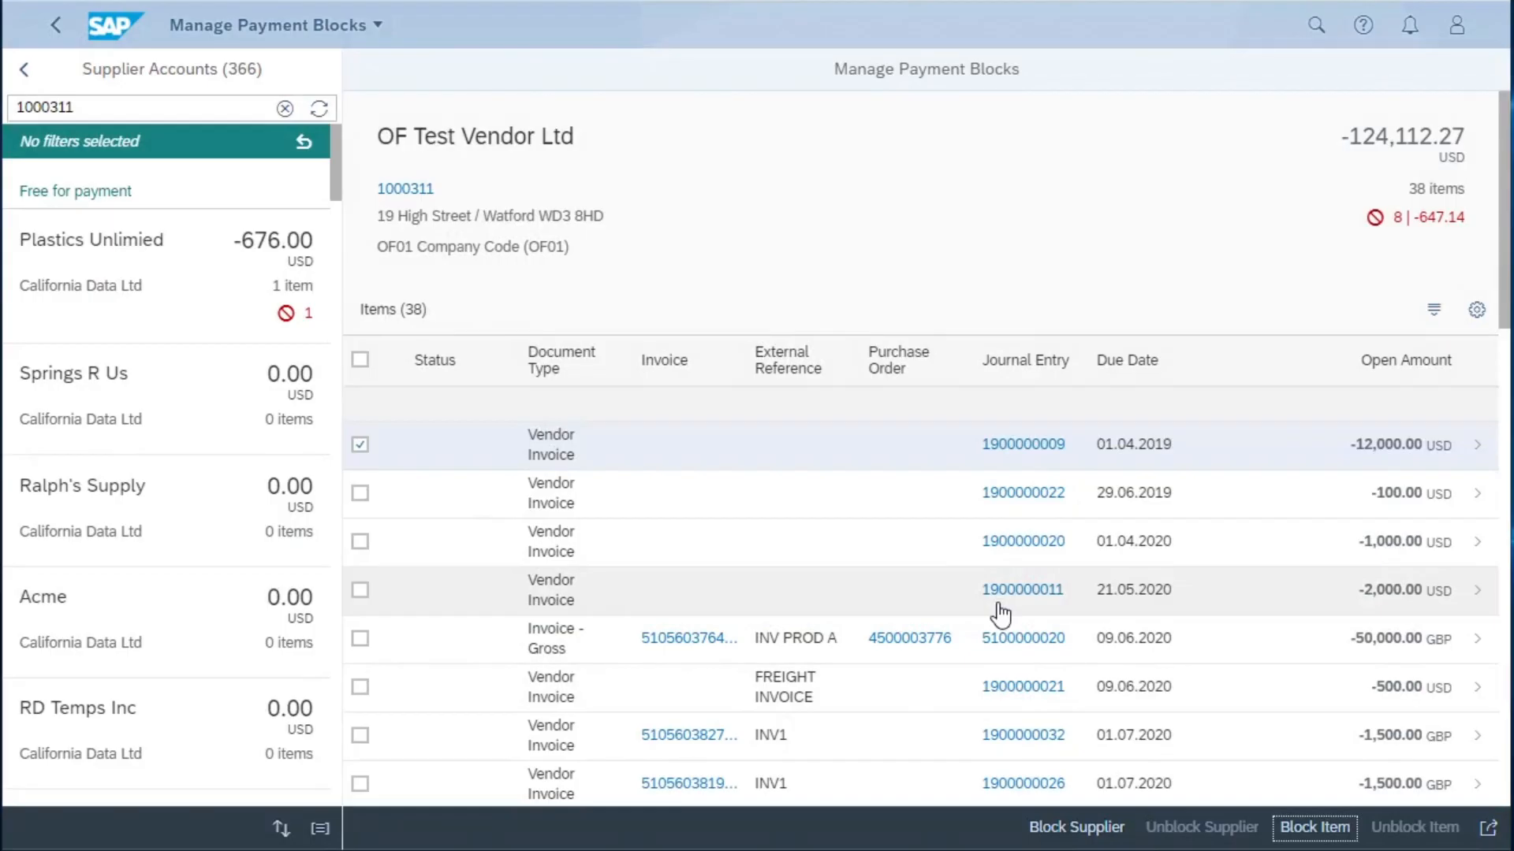
# - Review the sharing option and the items table's sort and column settings without changing them
pyautogui.click(1487, 829)
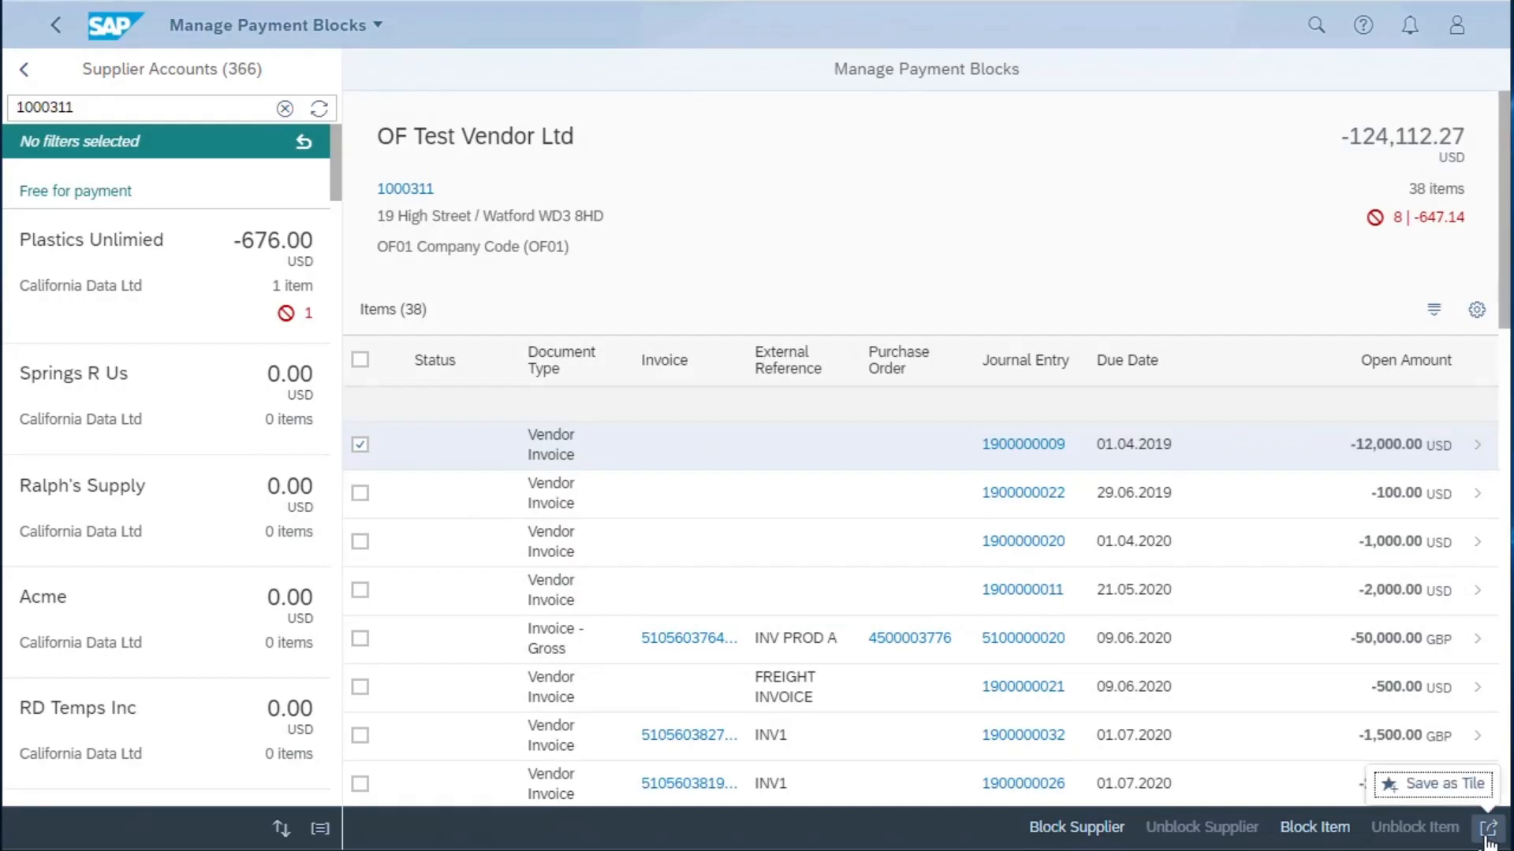
pyautogui.click(1434, 319)
pyautogui.click(1435, 315)
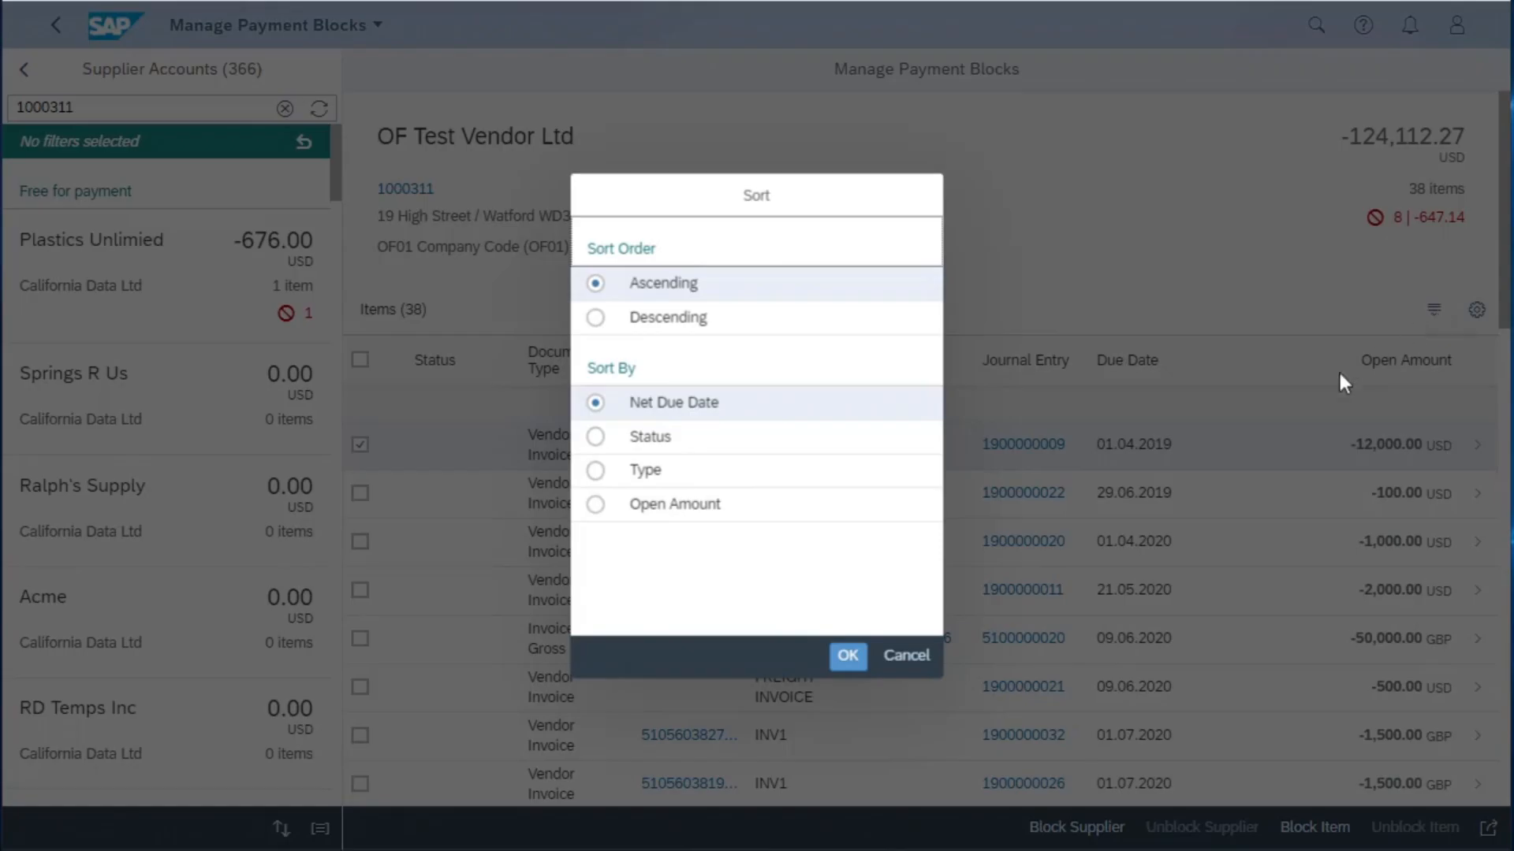
pyautogui.click(908, 657)
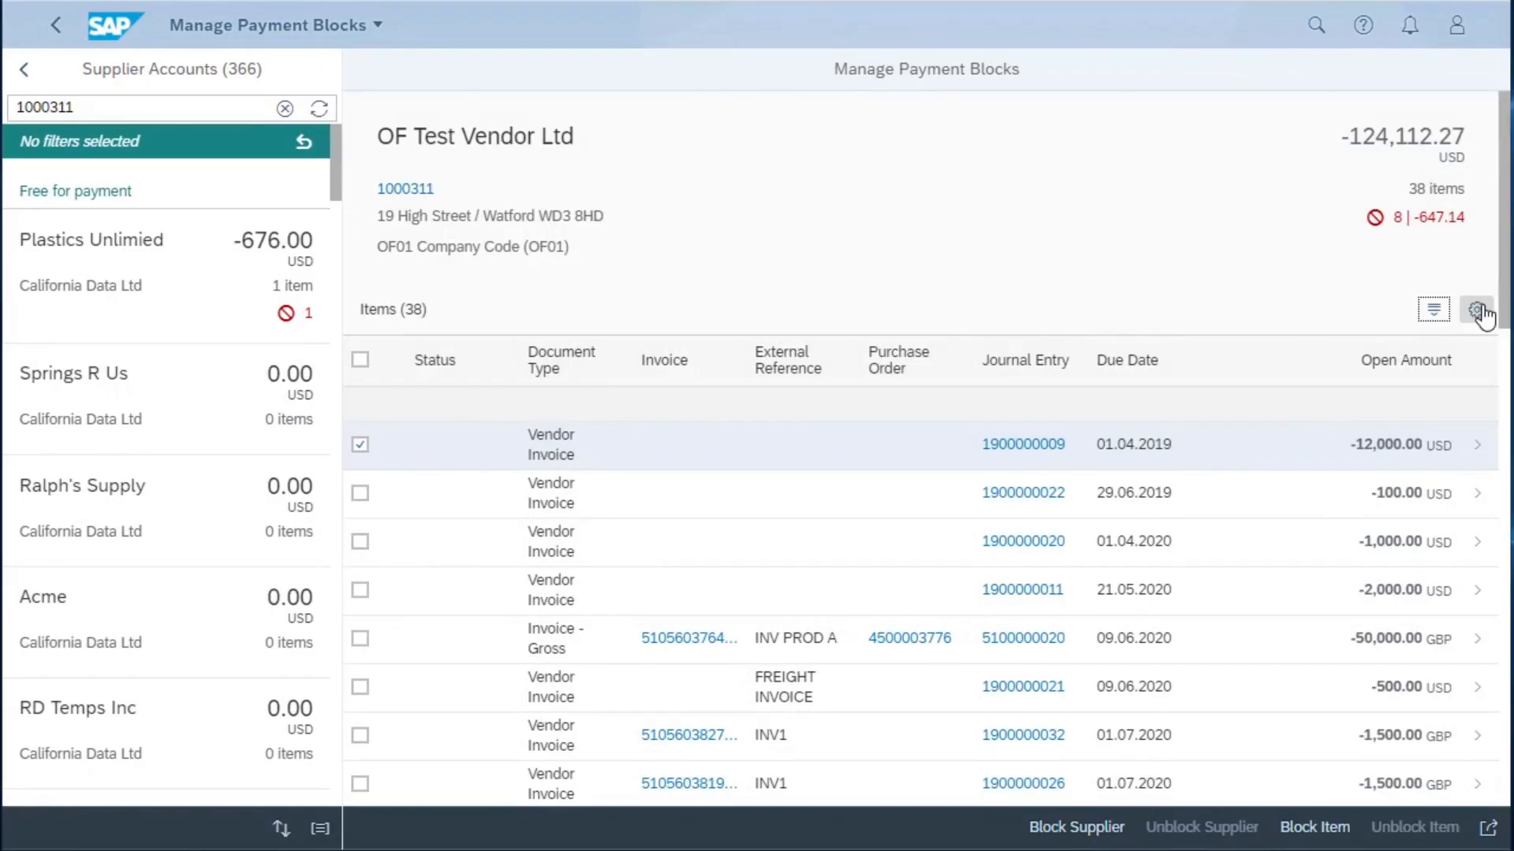
pyautogui.click(1476, 311)
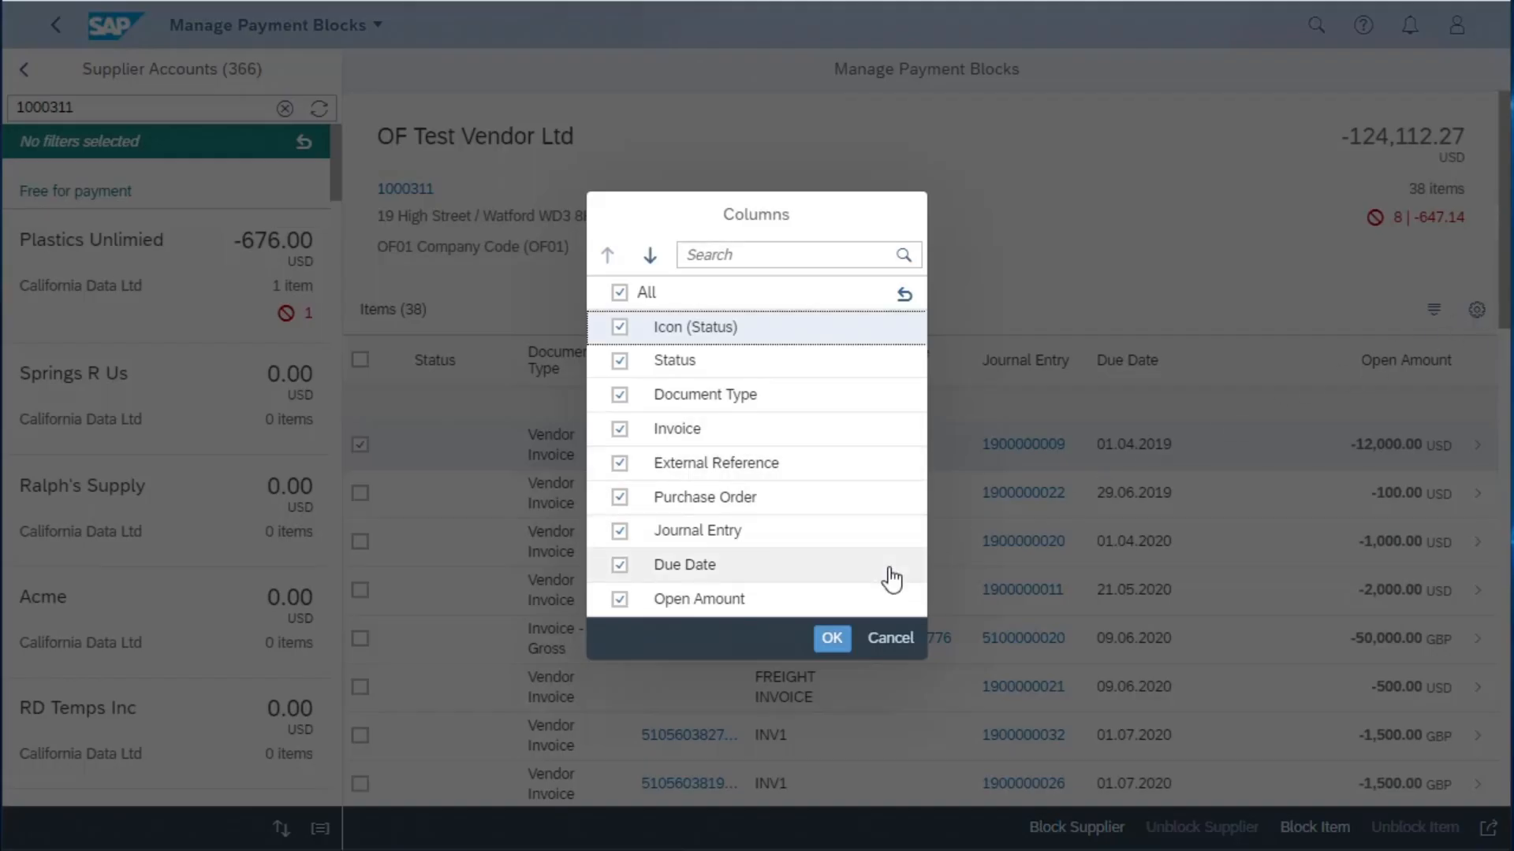
pyautogui.click(890, 640)
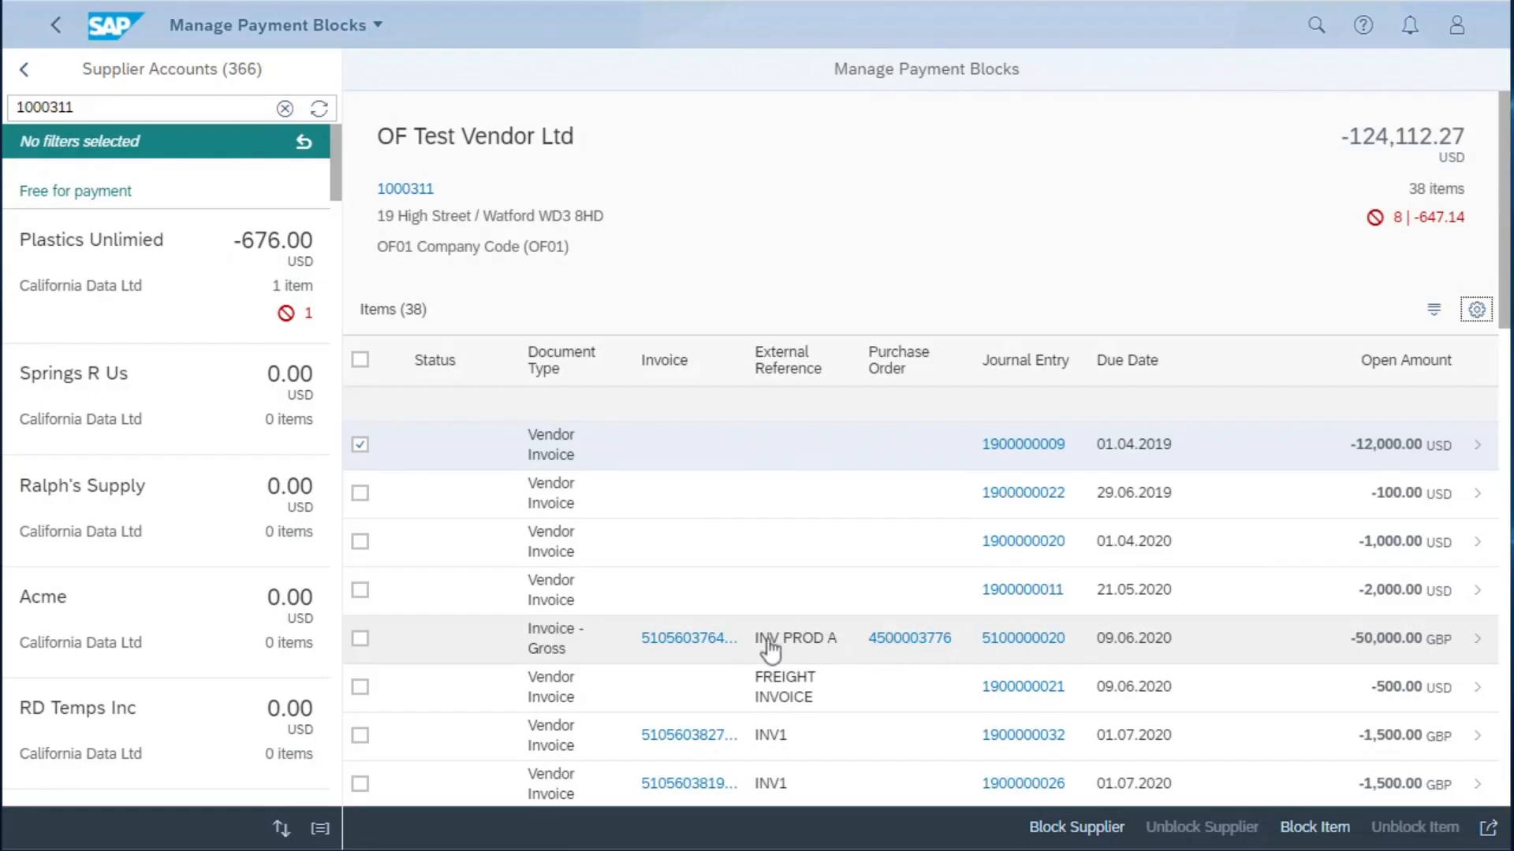
# - Open the supplier invoice with reference INV PROD A, view its purchase order history, and return to Manage Payment Blocks
pyautogui.click(675, 644)
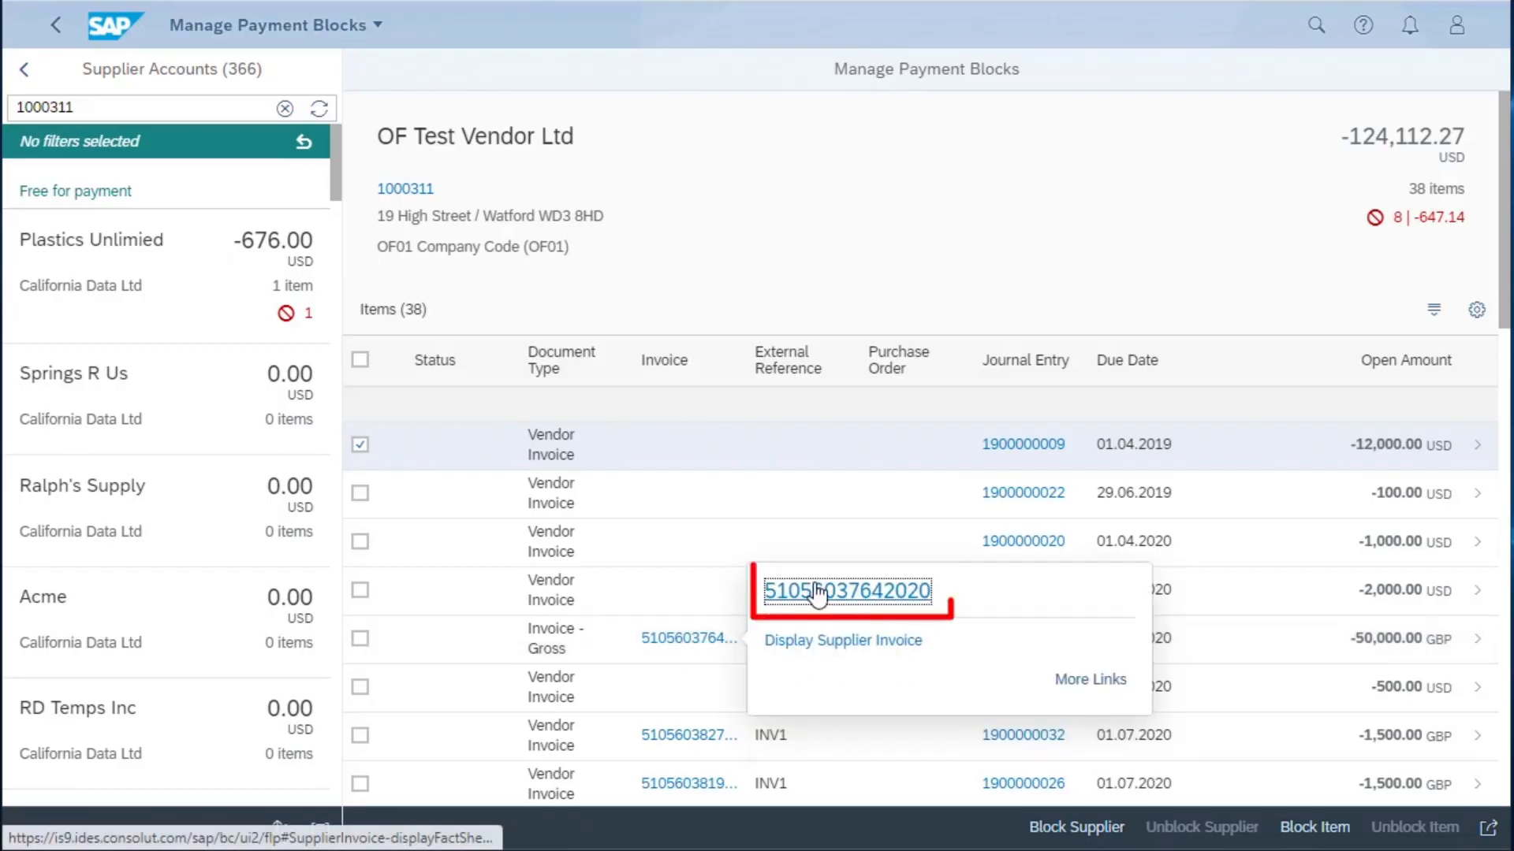
pyautogui.click(817, 591)
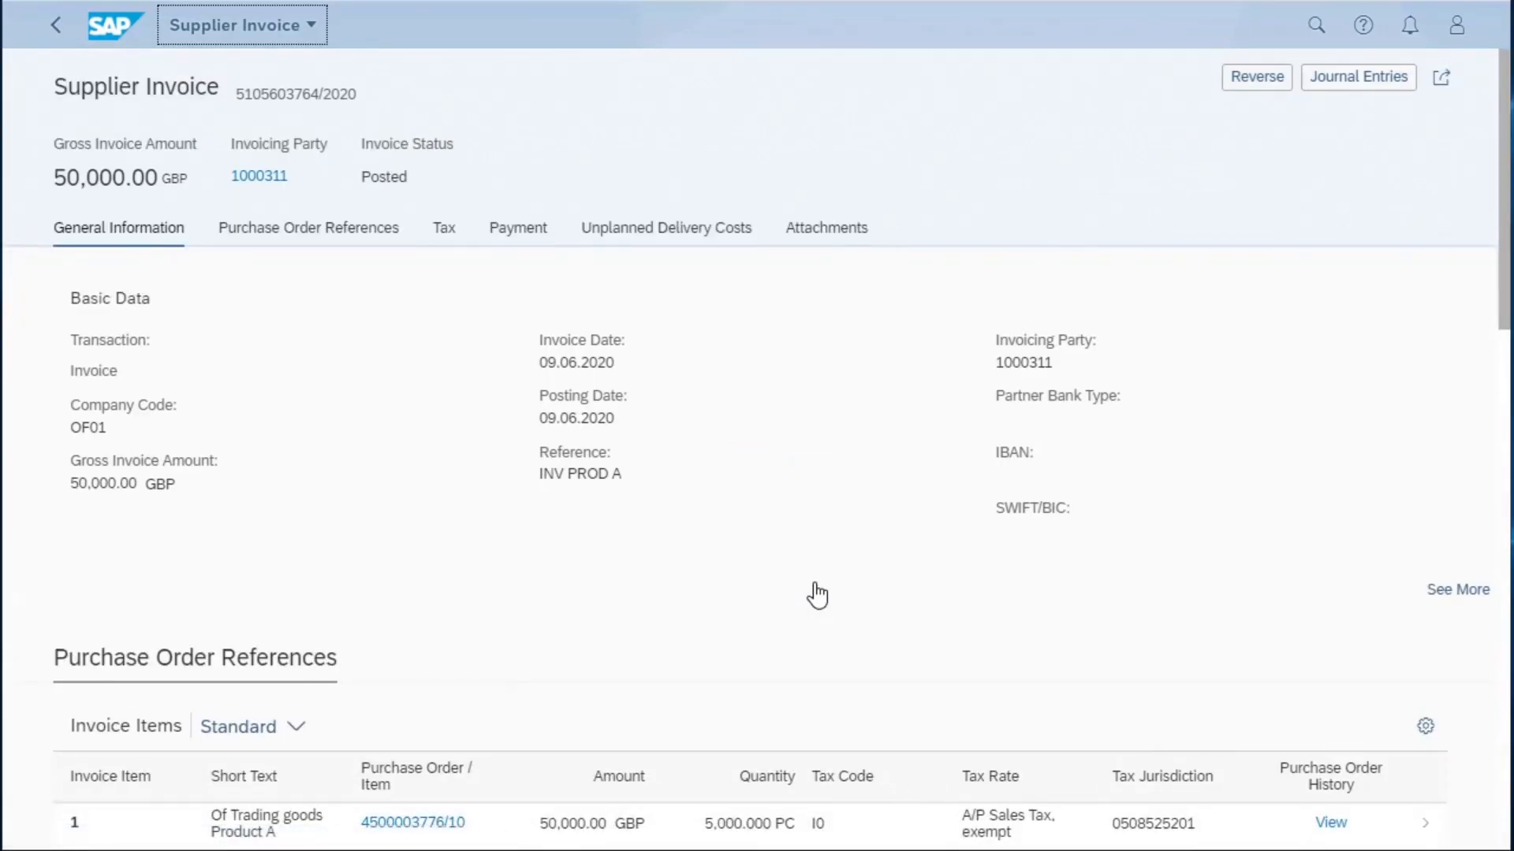
pyautogui.scroll(-3, 816, 593)
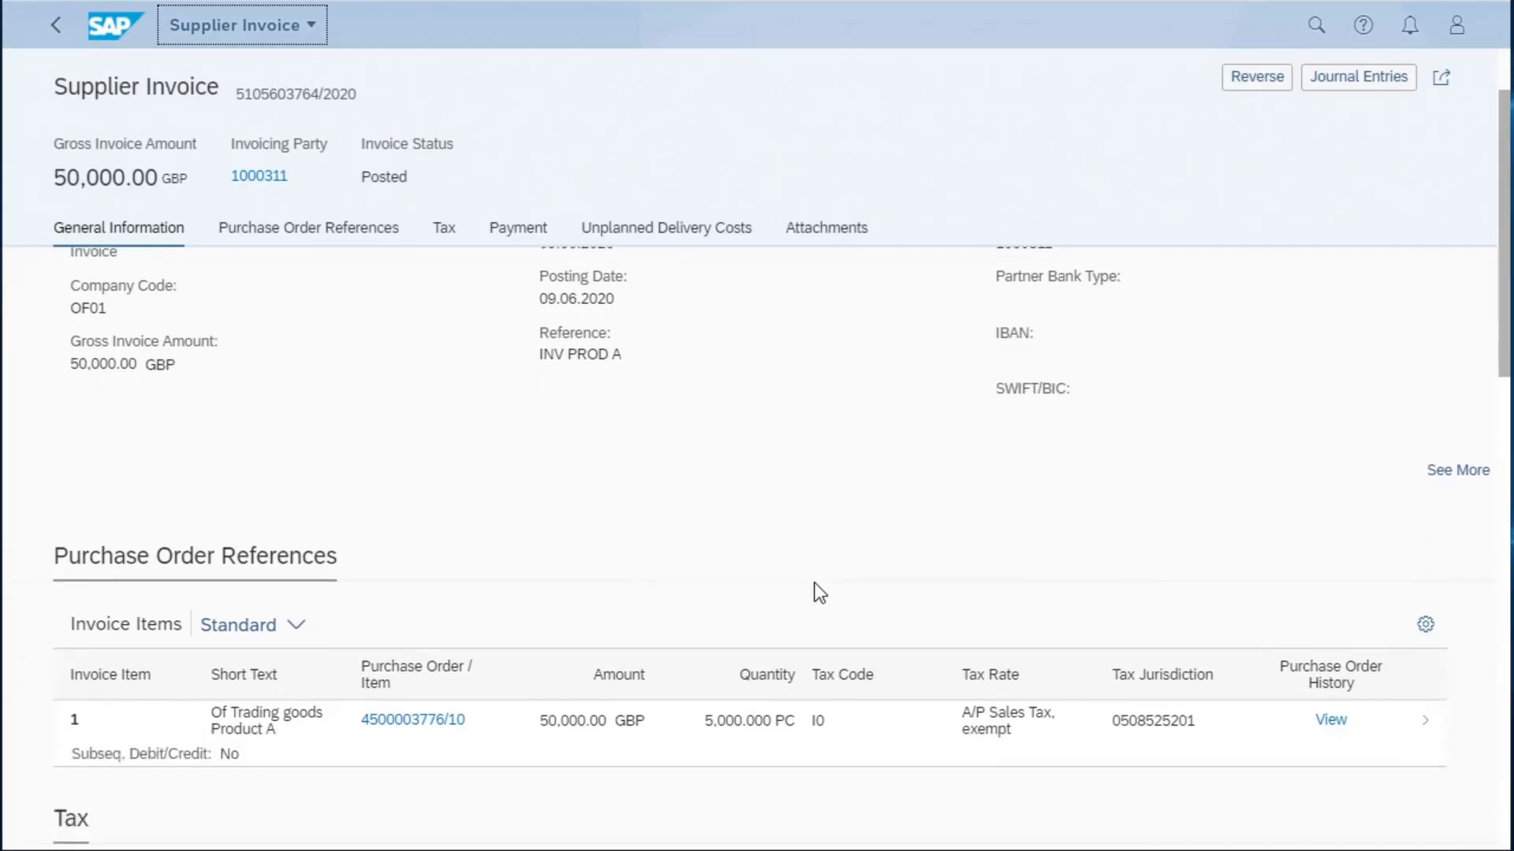
pyautogui.click(1329, 607)
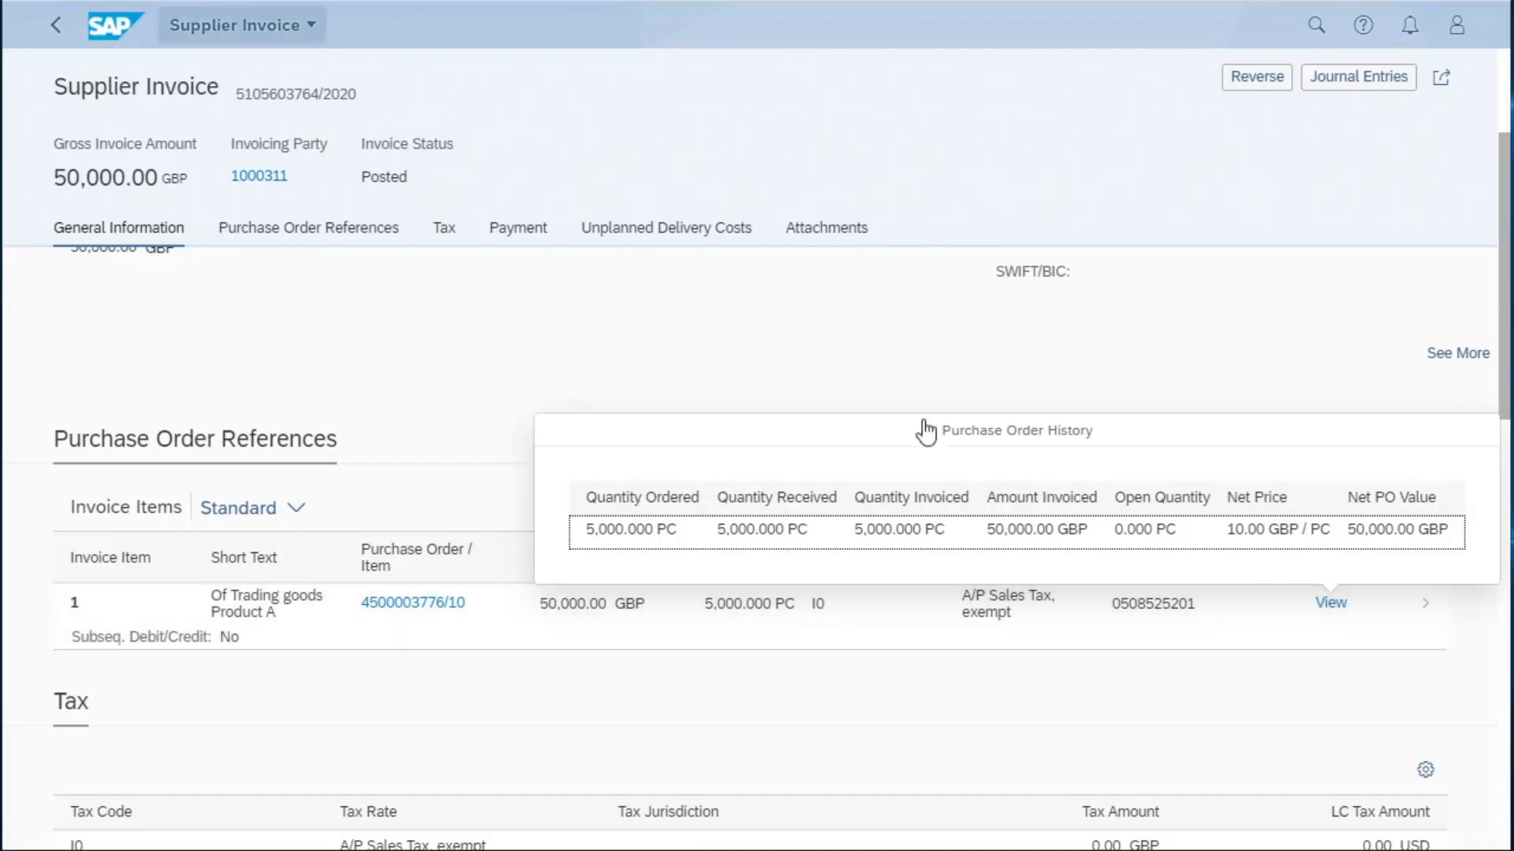
pyautogui.click(59, 25)
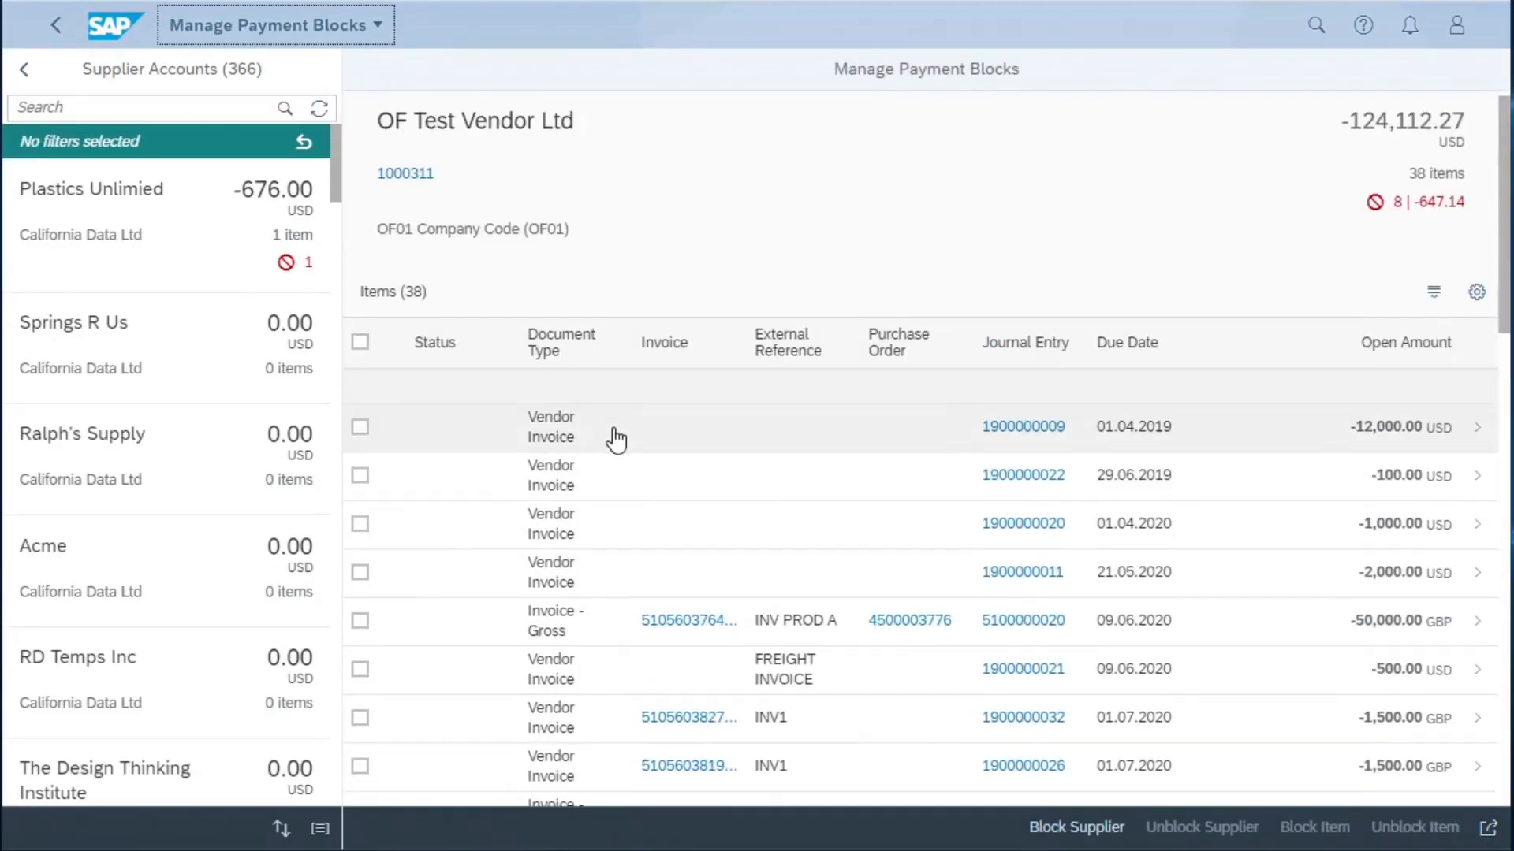
# - Open the supplier invoice due 28.07.2020 that is blocked with reason R - Invoice verification
pyautogui.scroll(-8, 615, 436)
pyautogui.scroll(-8, 615, 439)
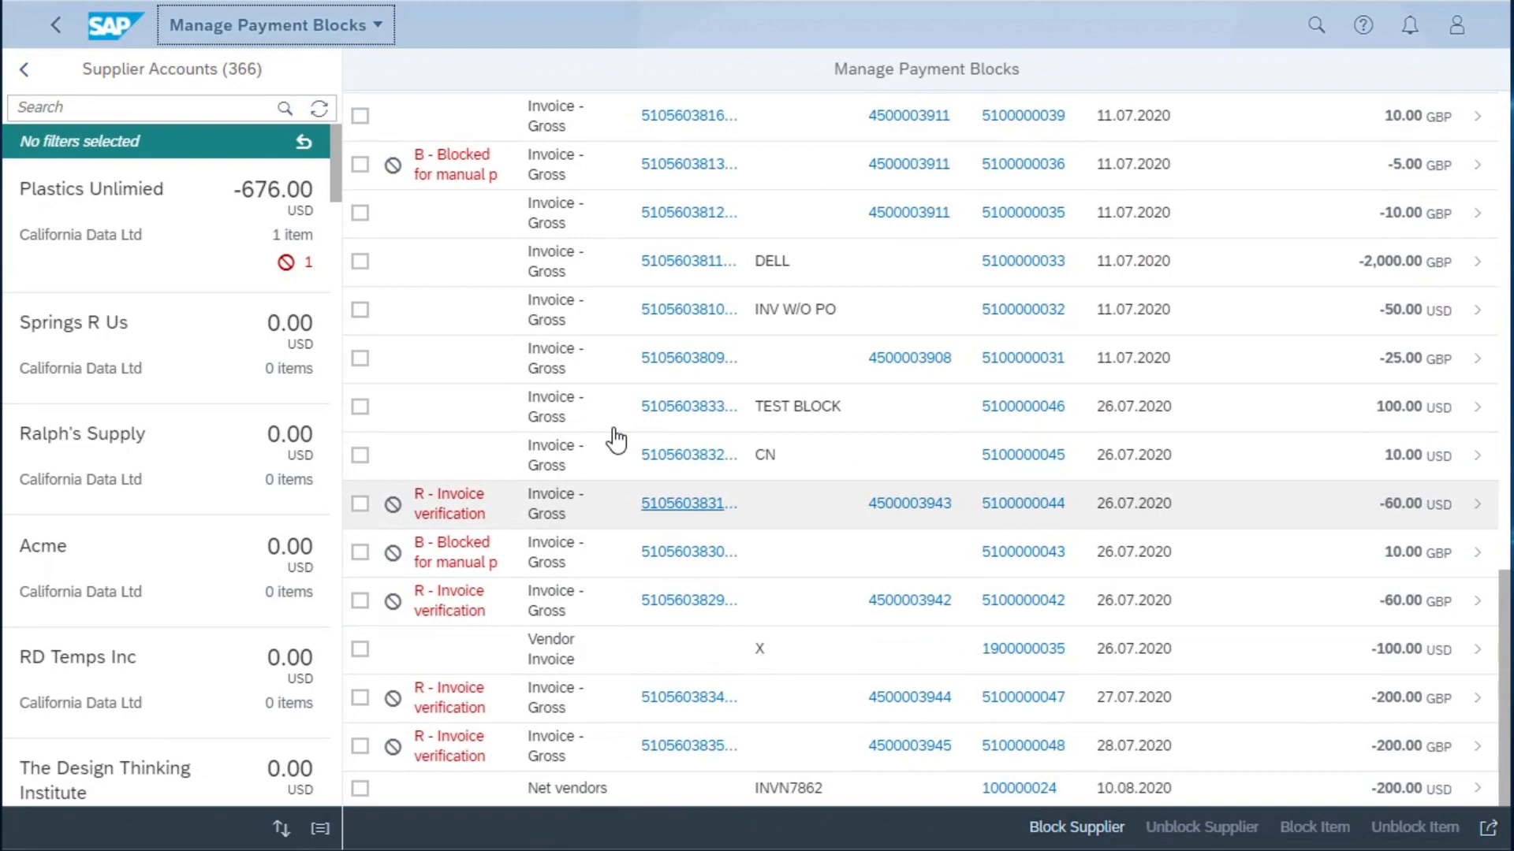
pyautogui.click(696, 751)
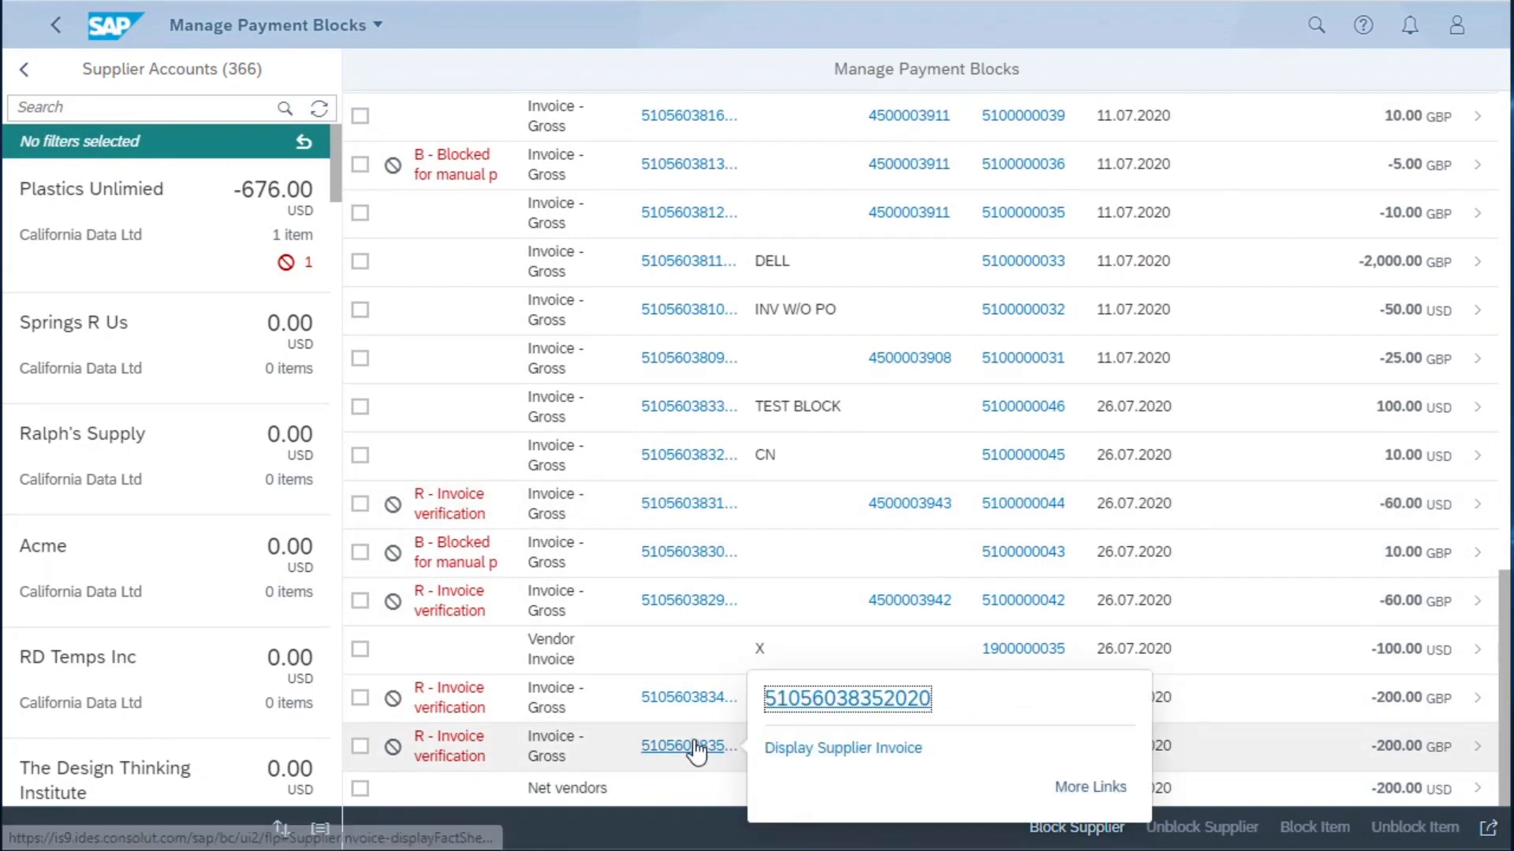
pyautogui.click(792, 702)
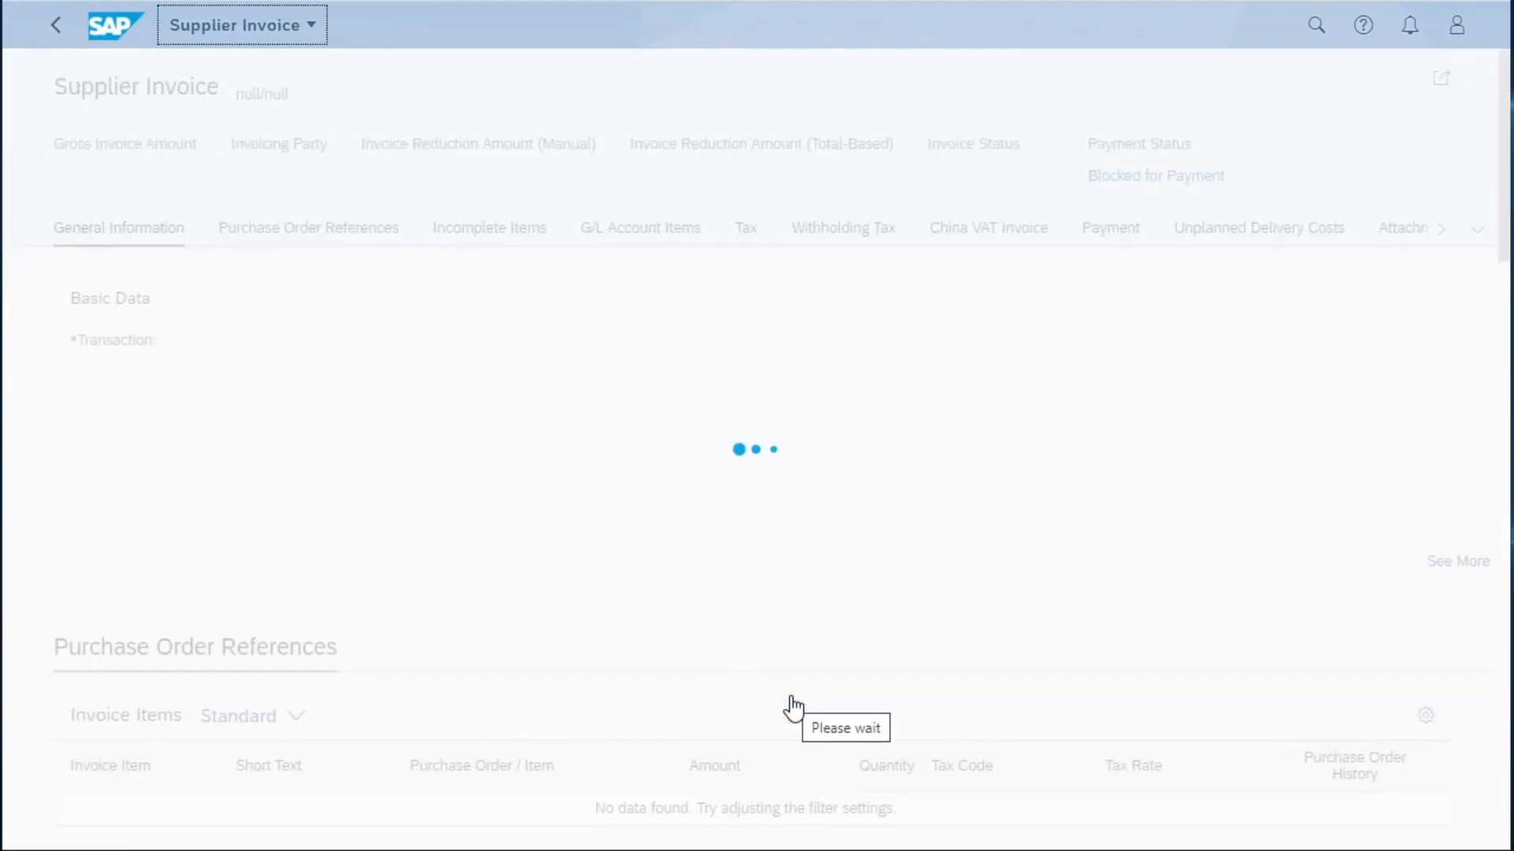
# - Examine the invoice's payment block details, including blocking reasons, timeline and supplier statistics, and return to the invoice
pyautogui.click(556, 176)
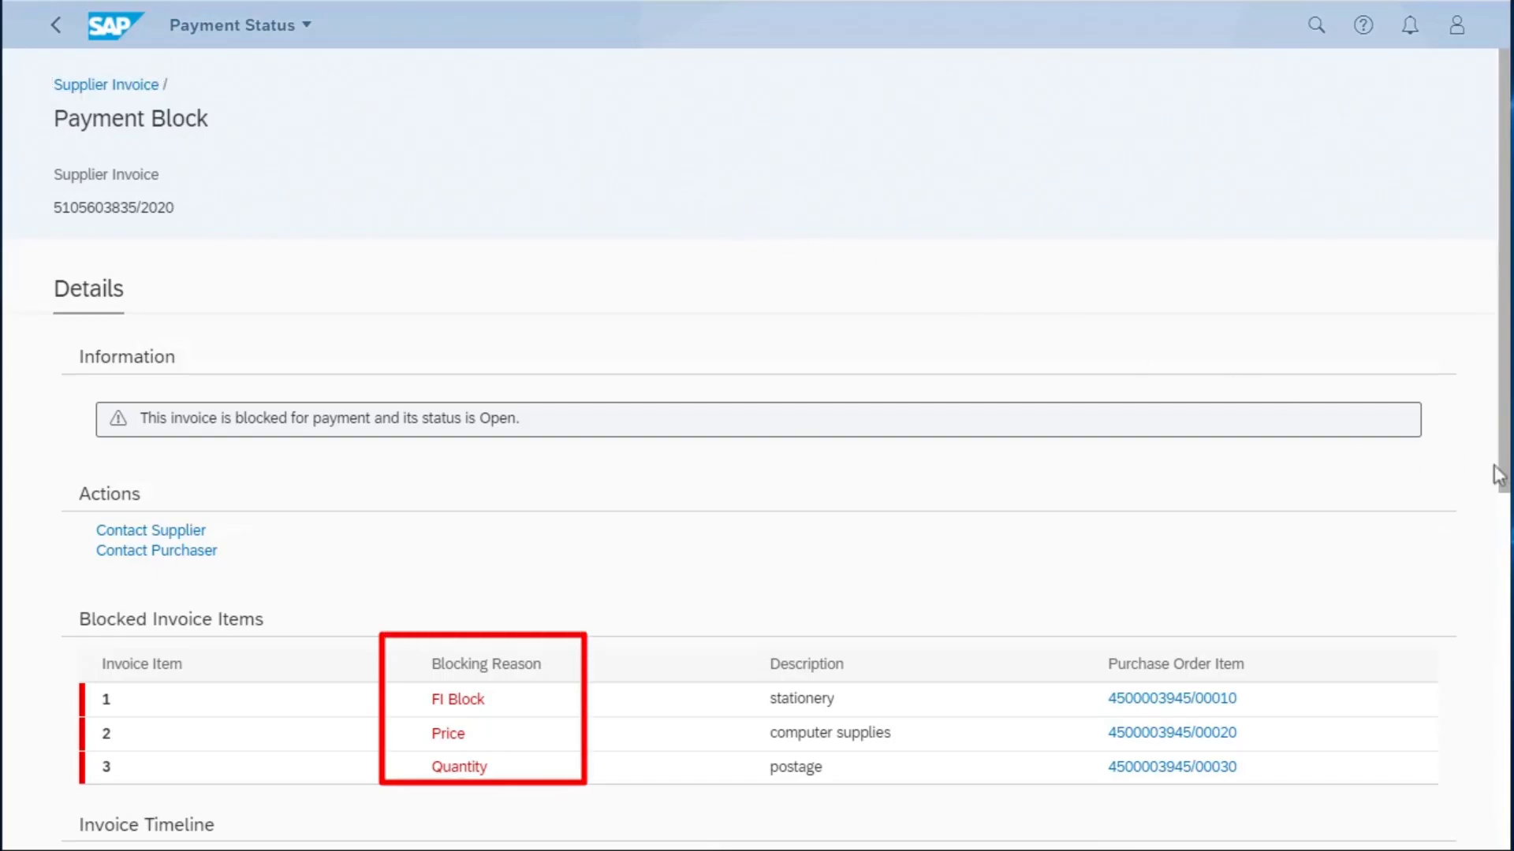
pyautogui.moveTo(1506, 477); pyautogui.dragTo(1506, 805)
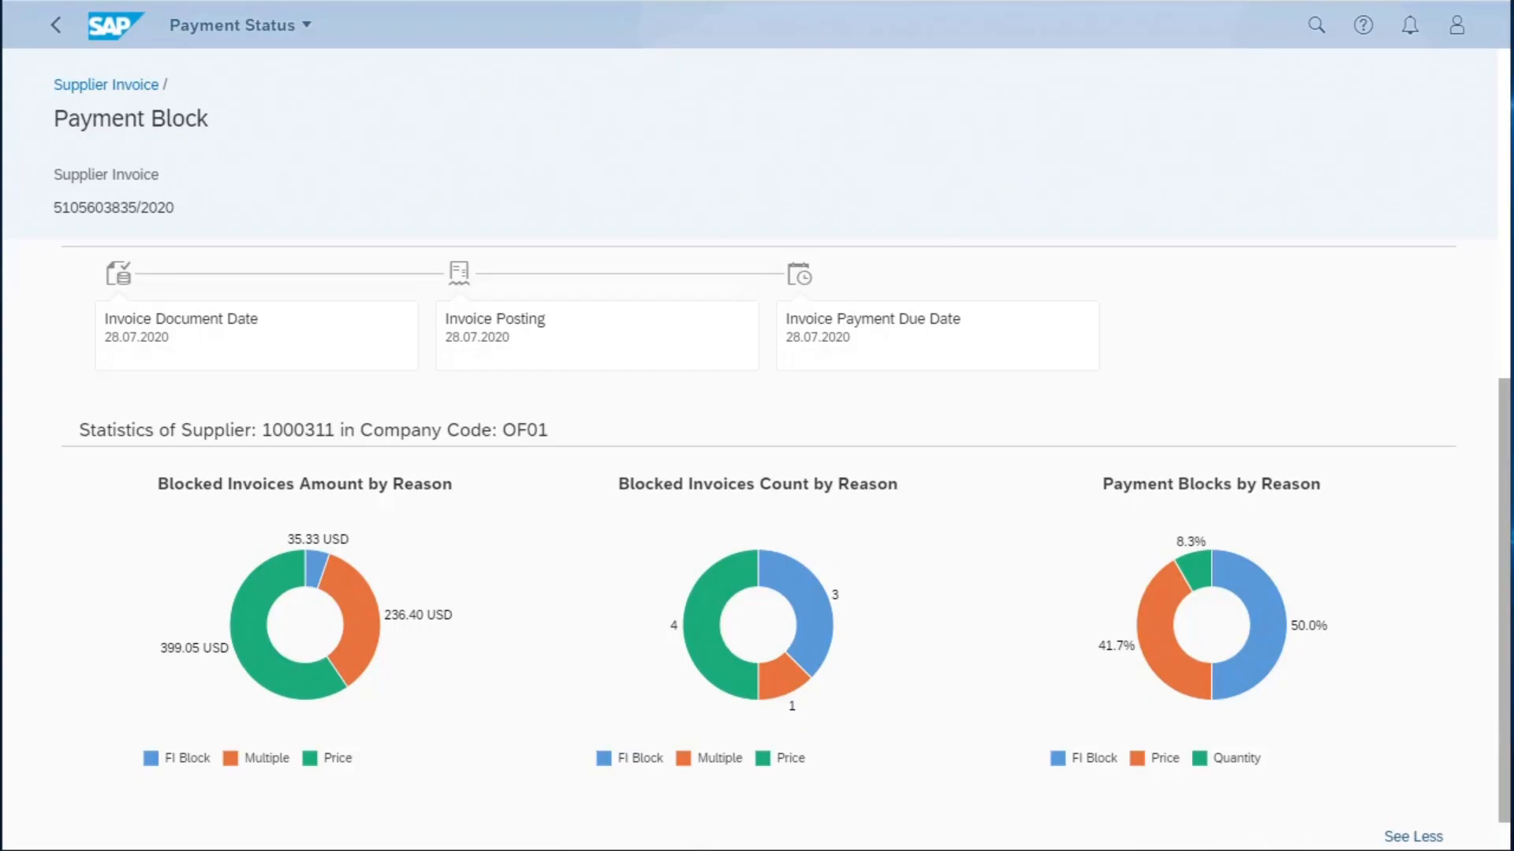
pyautogui.click(116, 87)
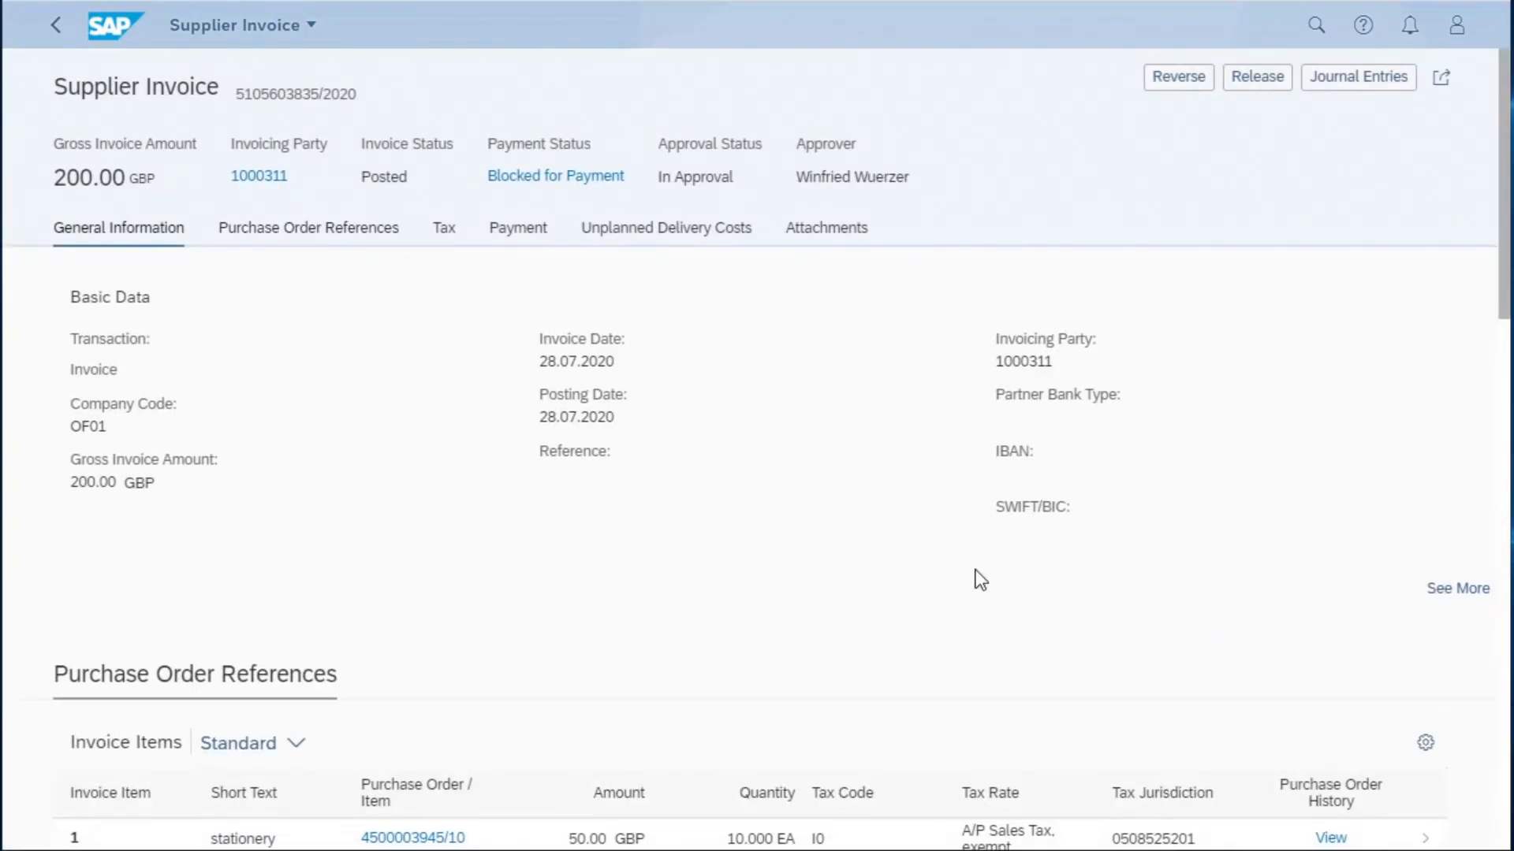
# - View the purchase order history of the postage invoice item and return to Manage Payment Blocks
pyautogui.scroll(-3, 973, 578)
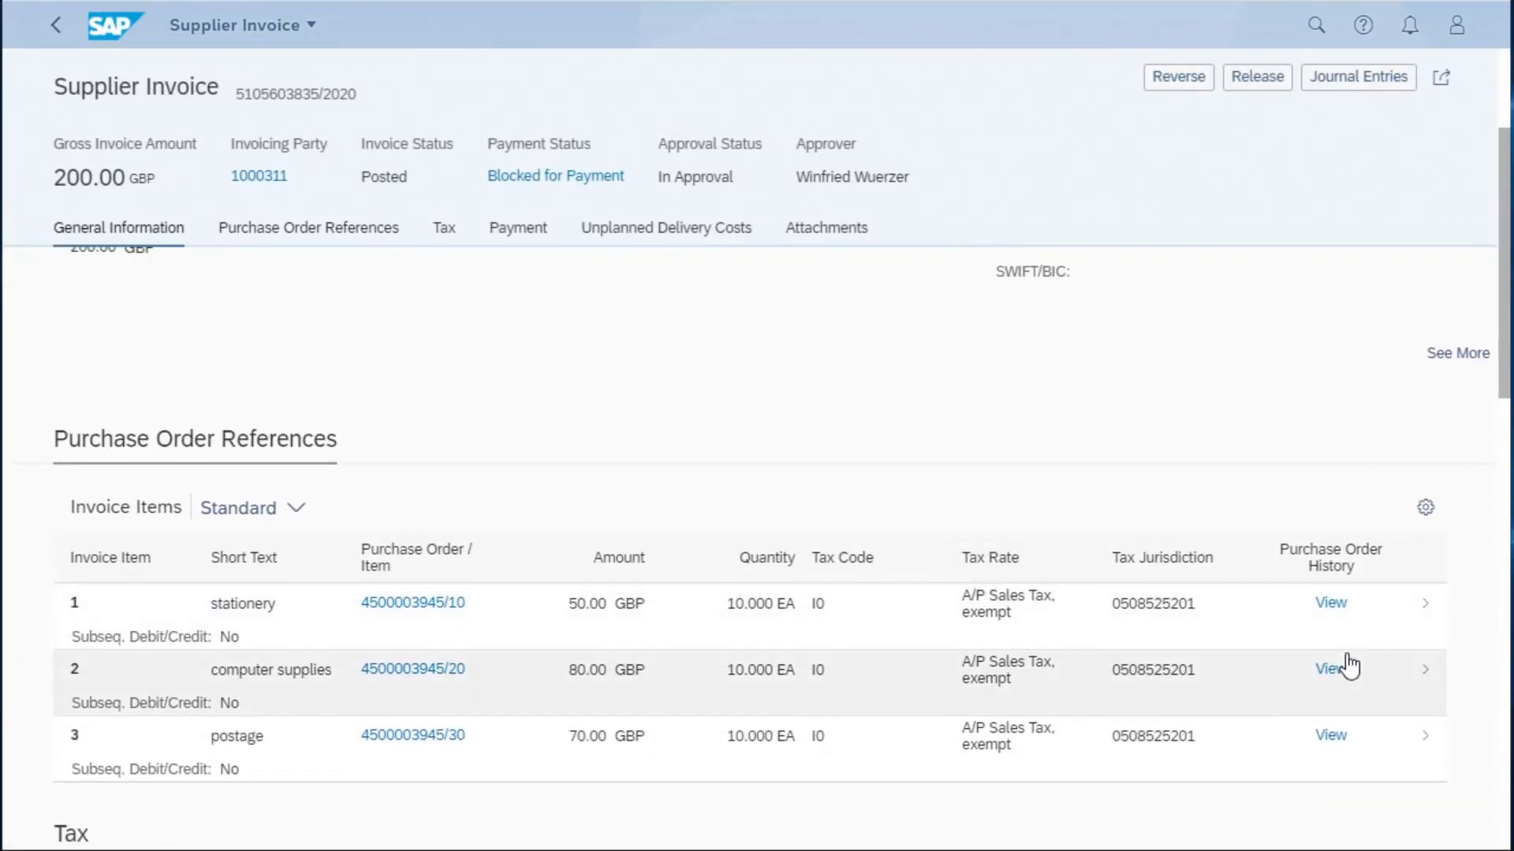
pyautogui.click(1334, 738)
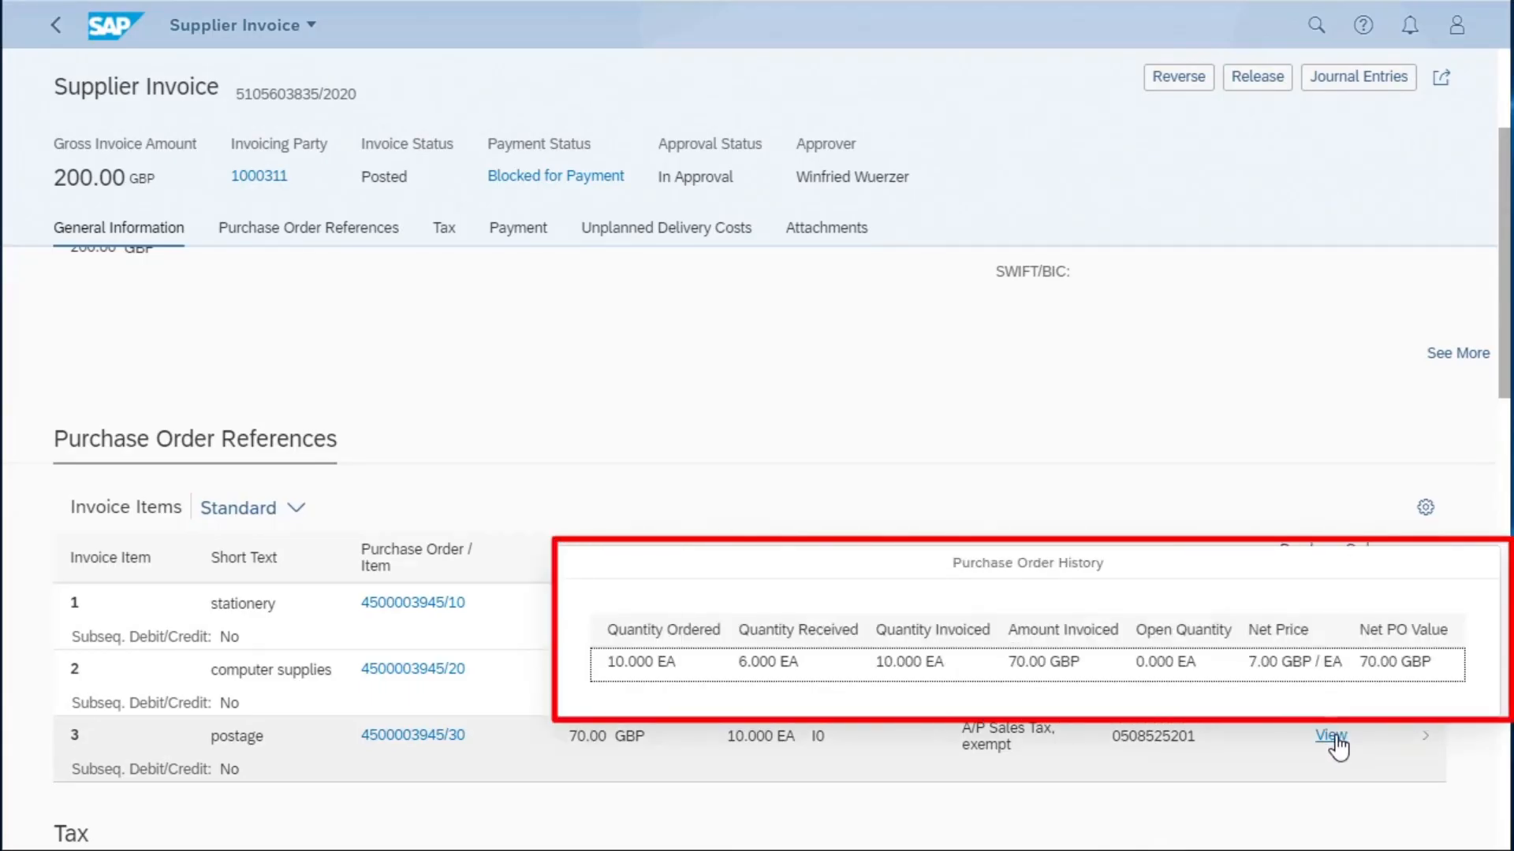
pyautogui.click(969, 445)
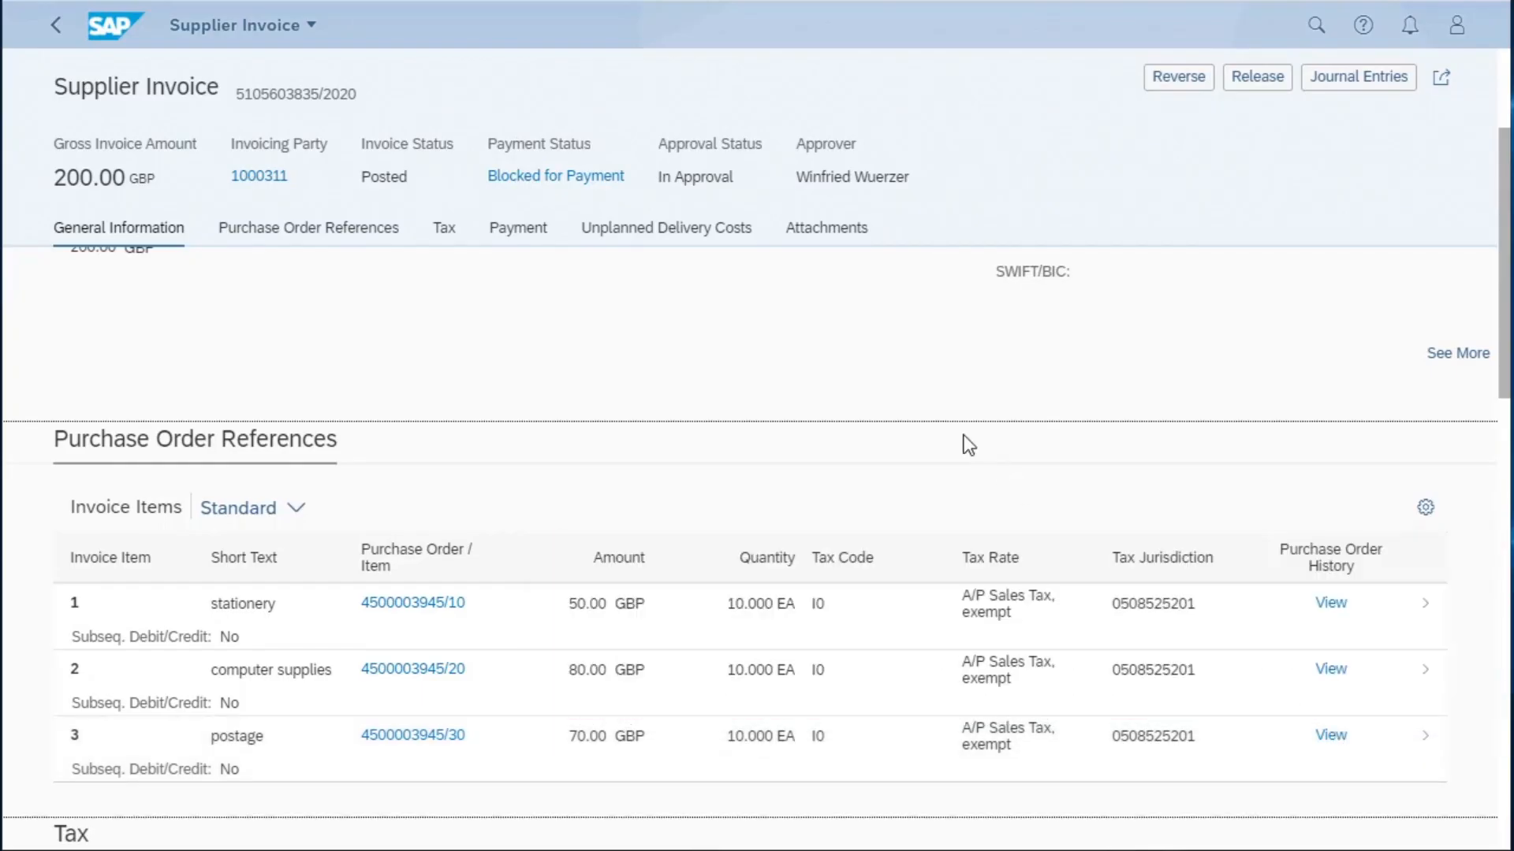
pyautogui.click(59, 33)
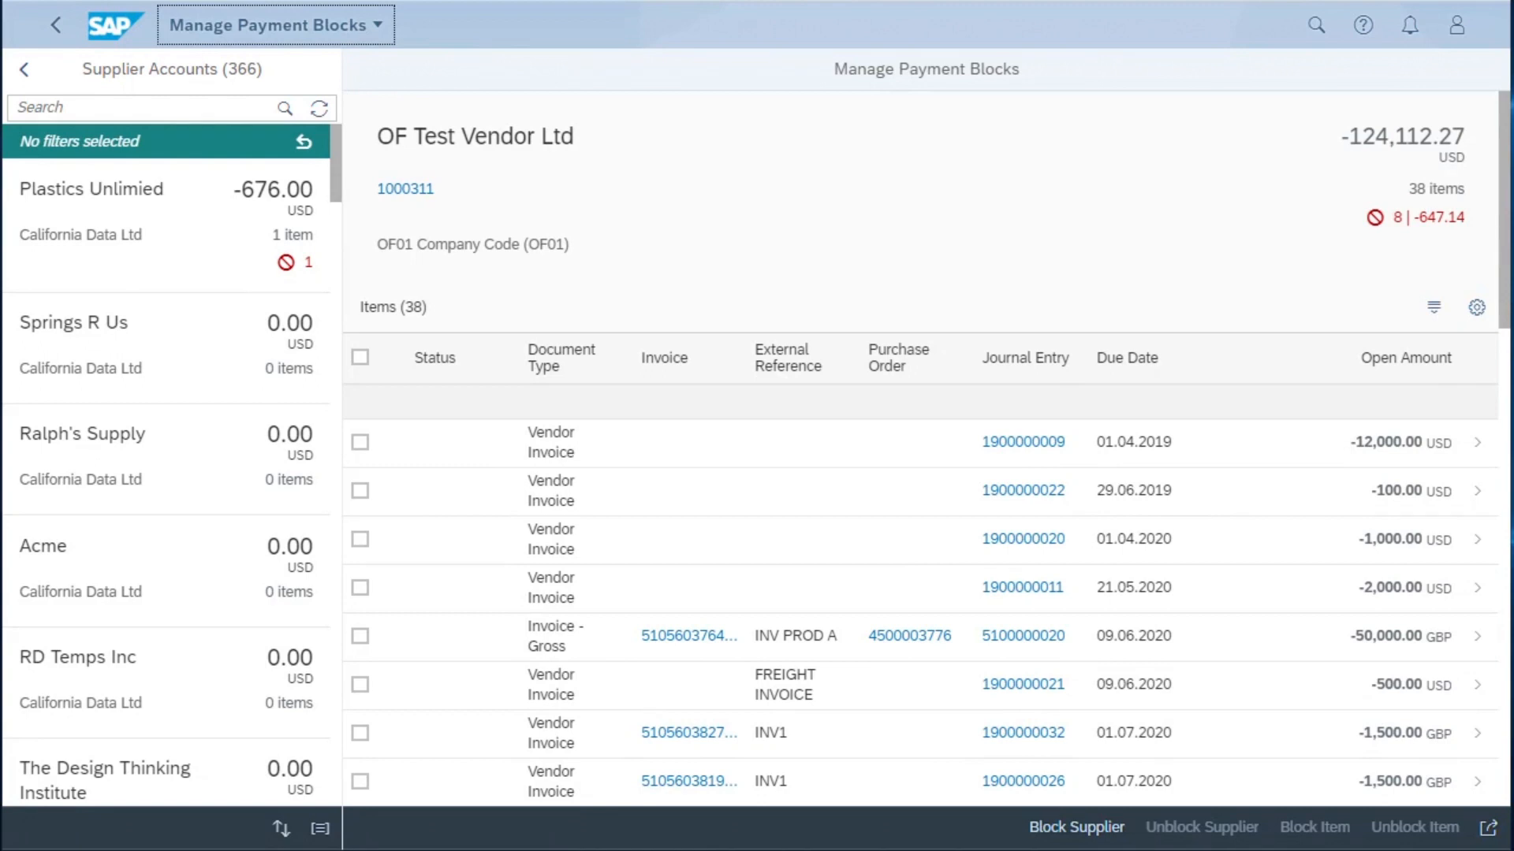
# - Open the supplier fact sheet of OF Test Vendor Ltd and view its invoices and evaluation scores
pyautogui.click(416, 194)
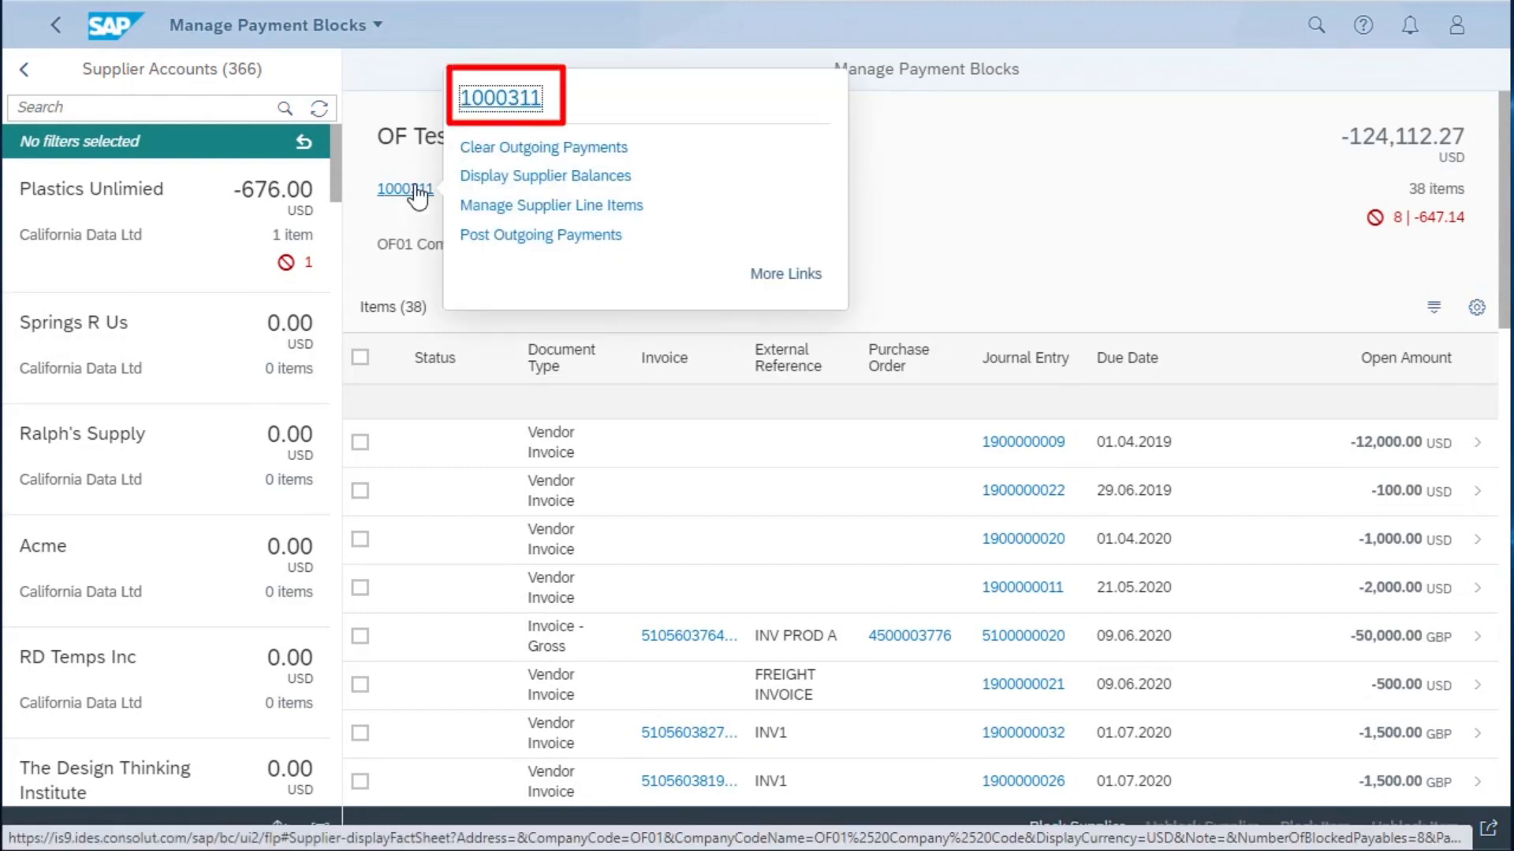
pyautogui.click(511, 101)
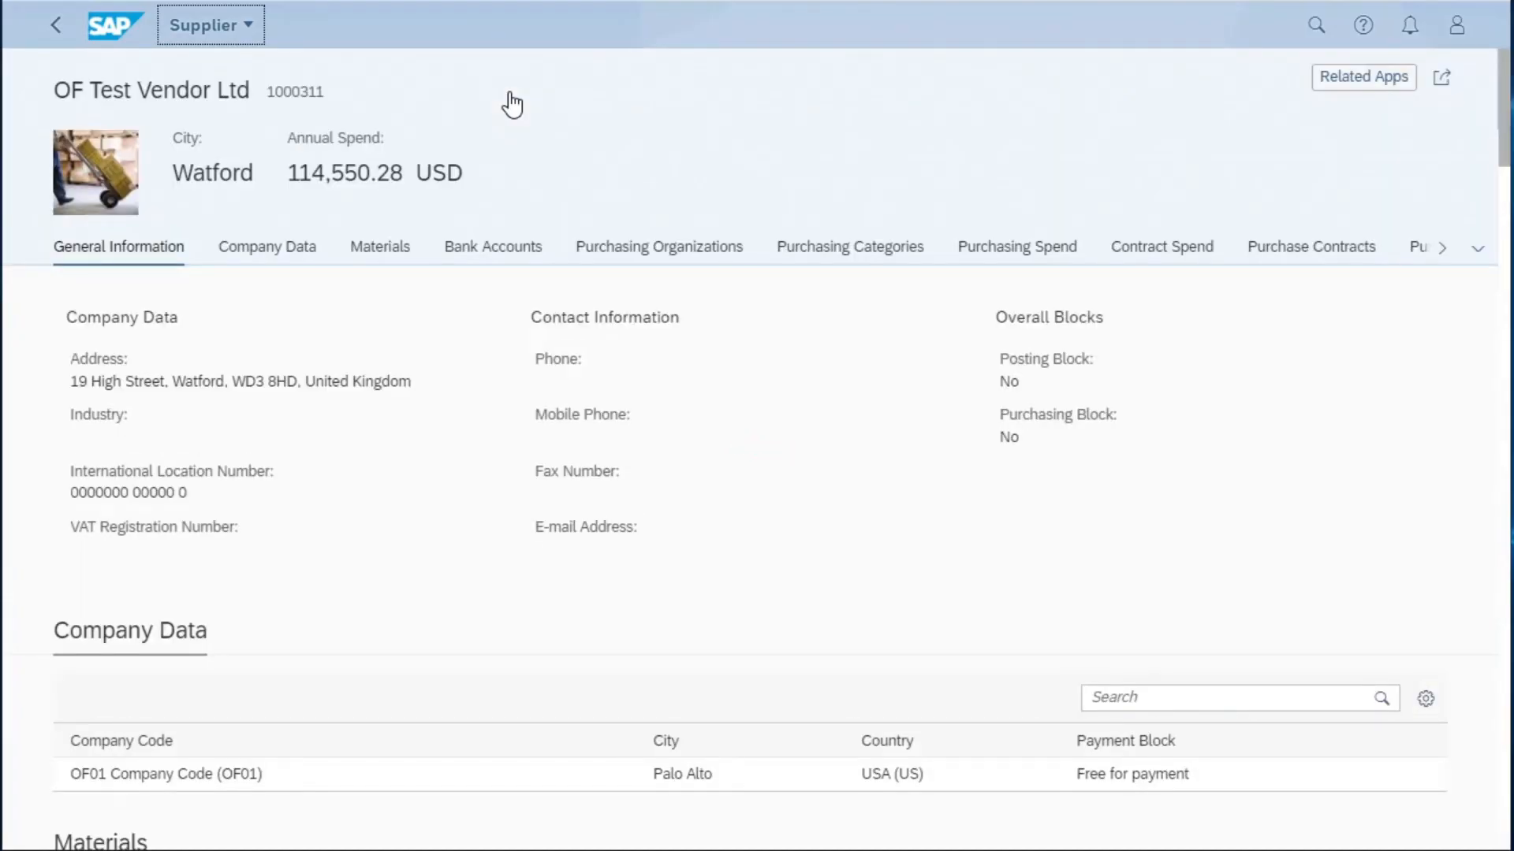
pyautogui.click(1444, 254)
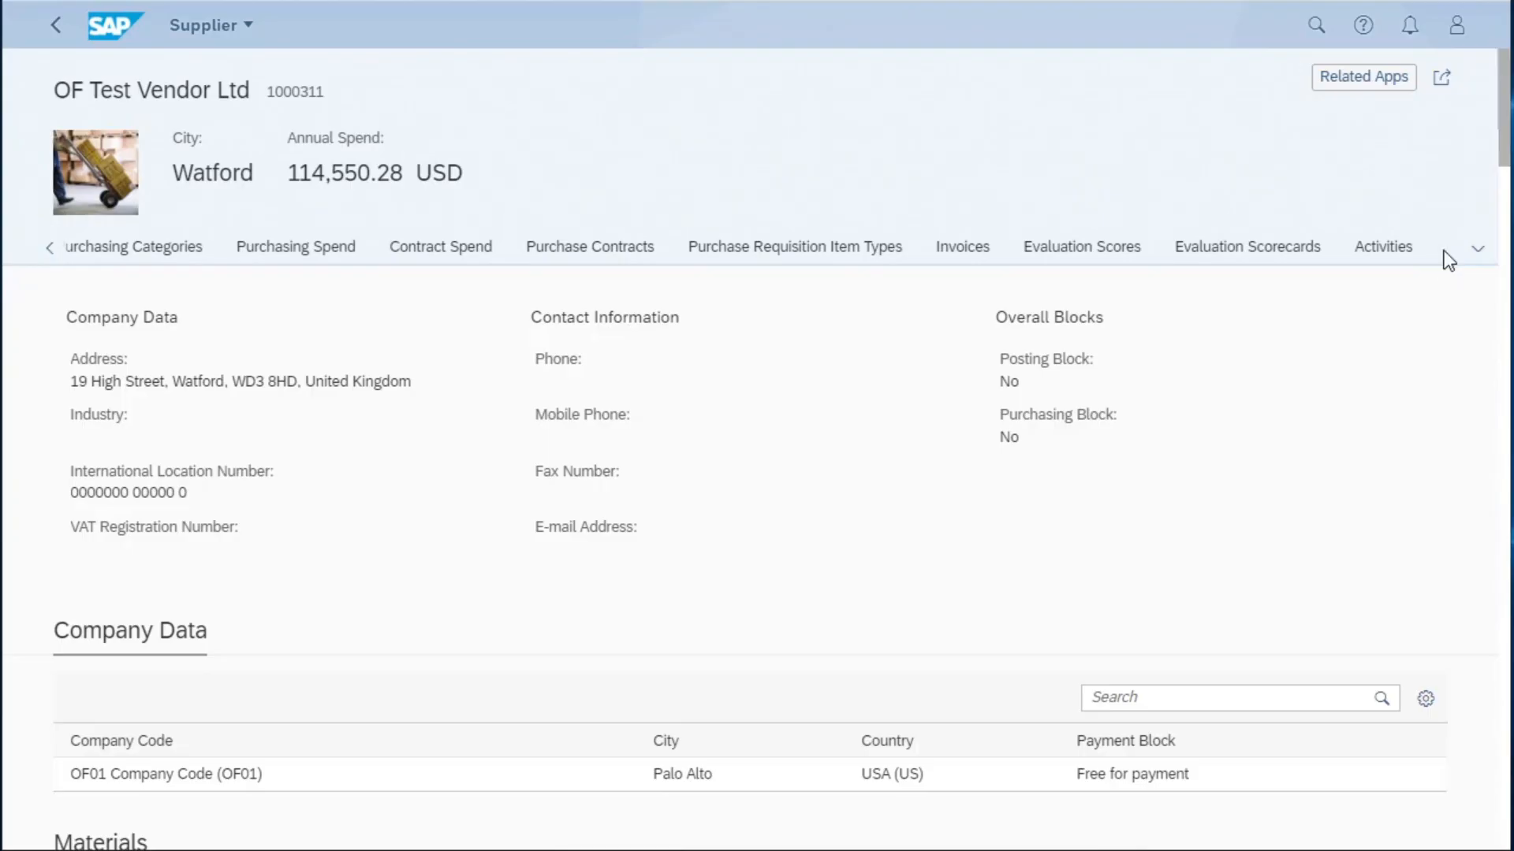
pyautogui.click(962, 248)
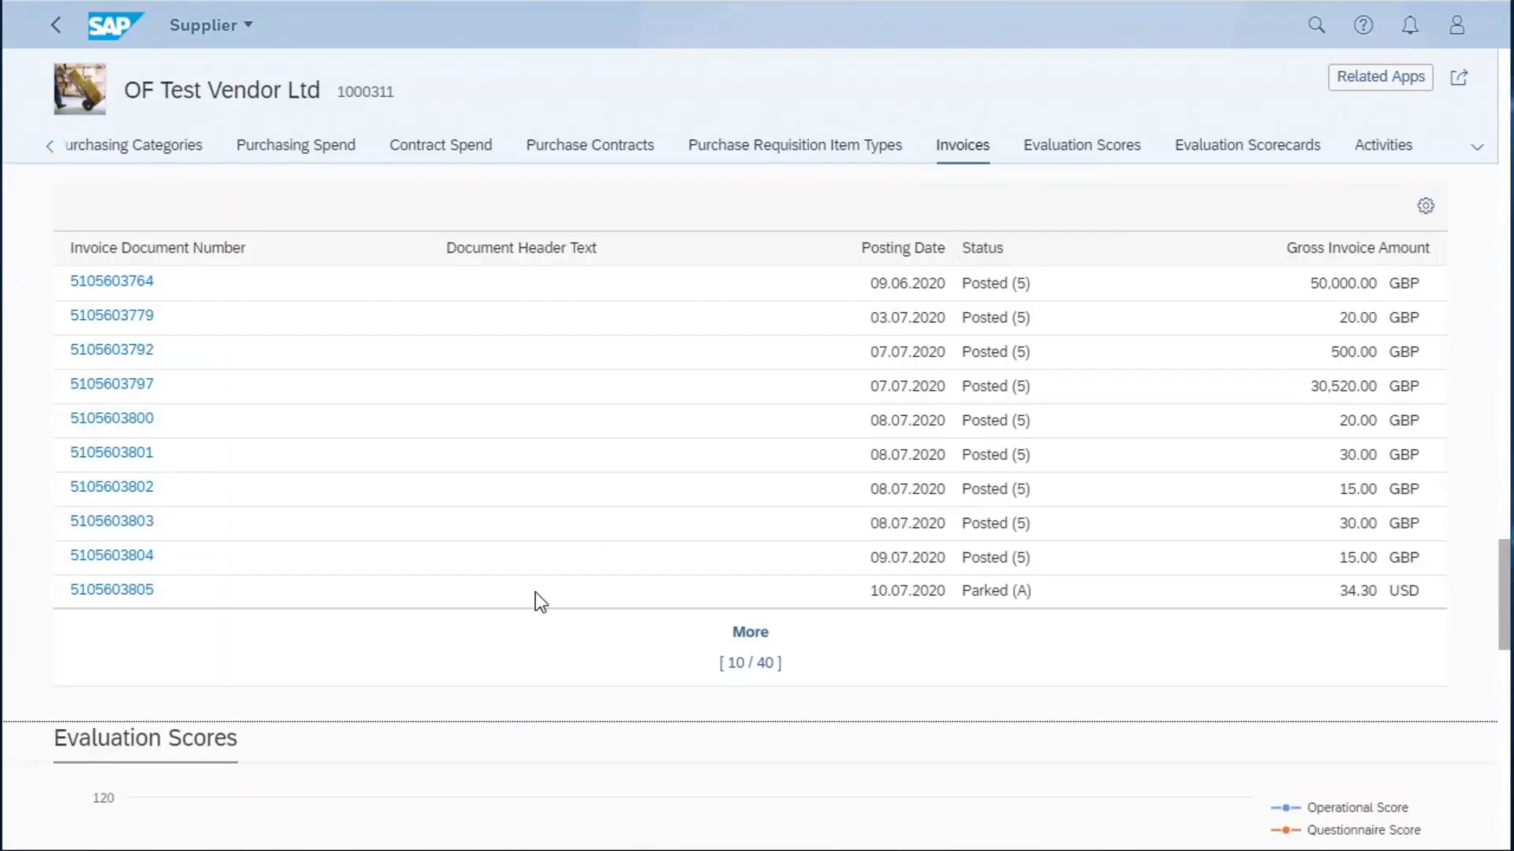
pyautogui.scroll(-6, 539, 601)
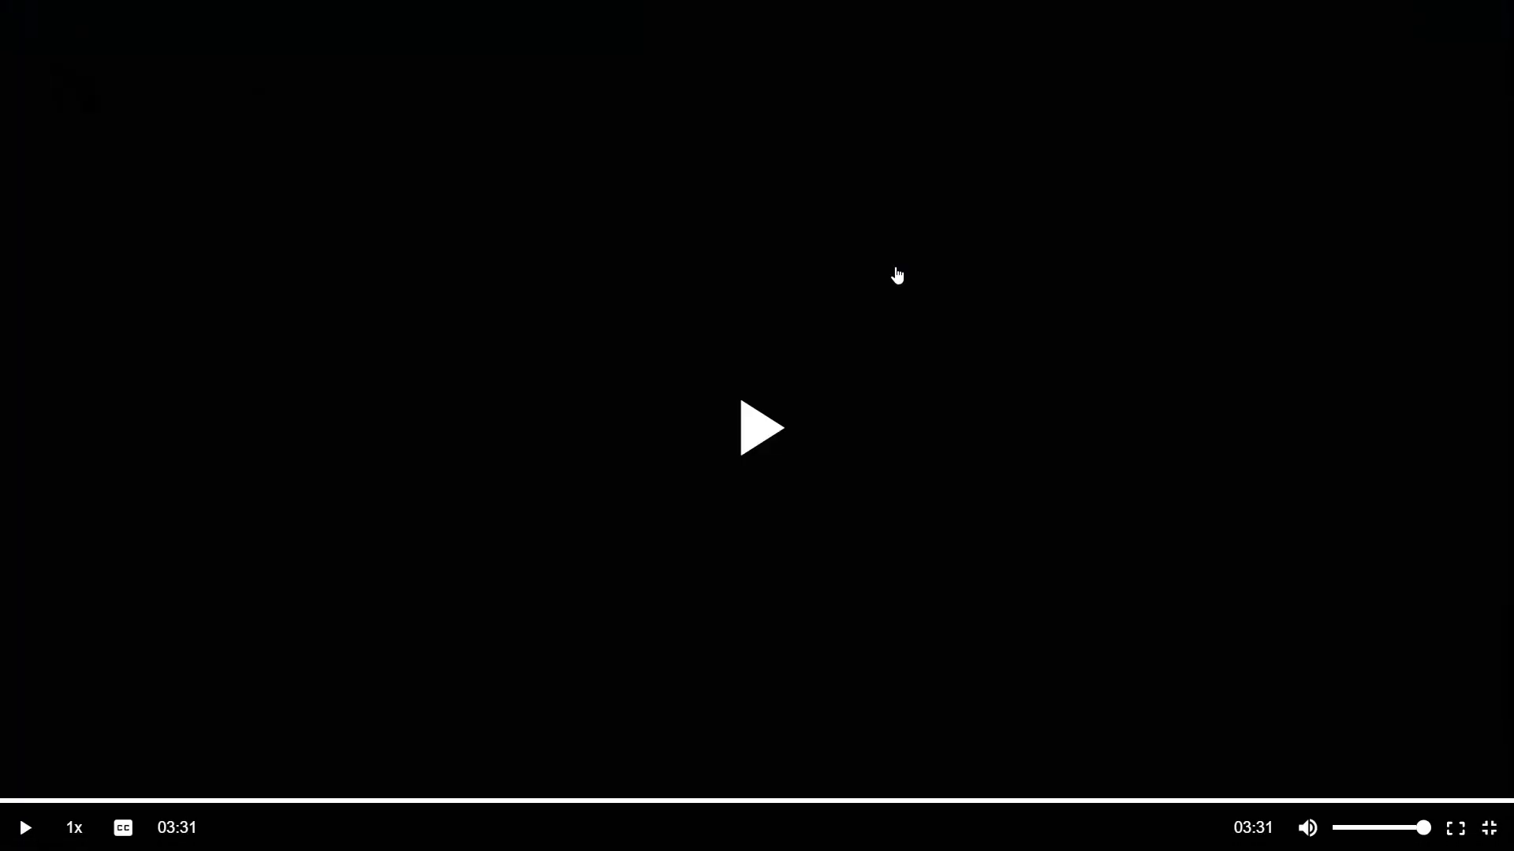
# - Open the OF01 company code details of the supplier master record
pyautogui.click(897, 275)
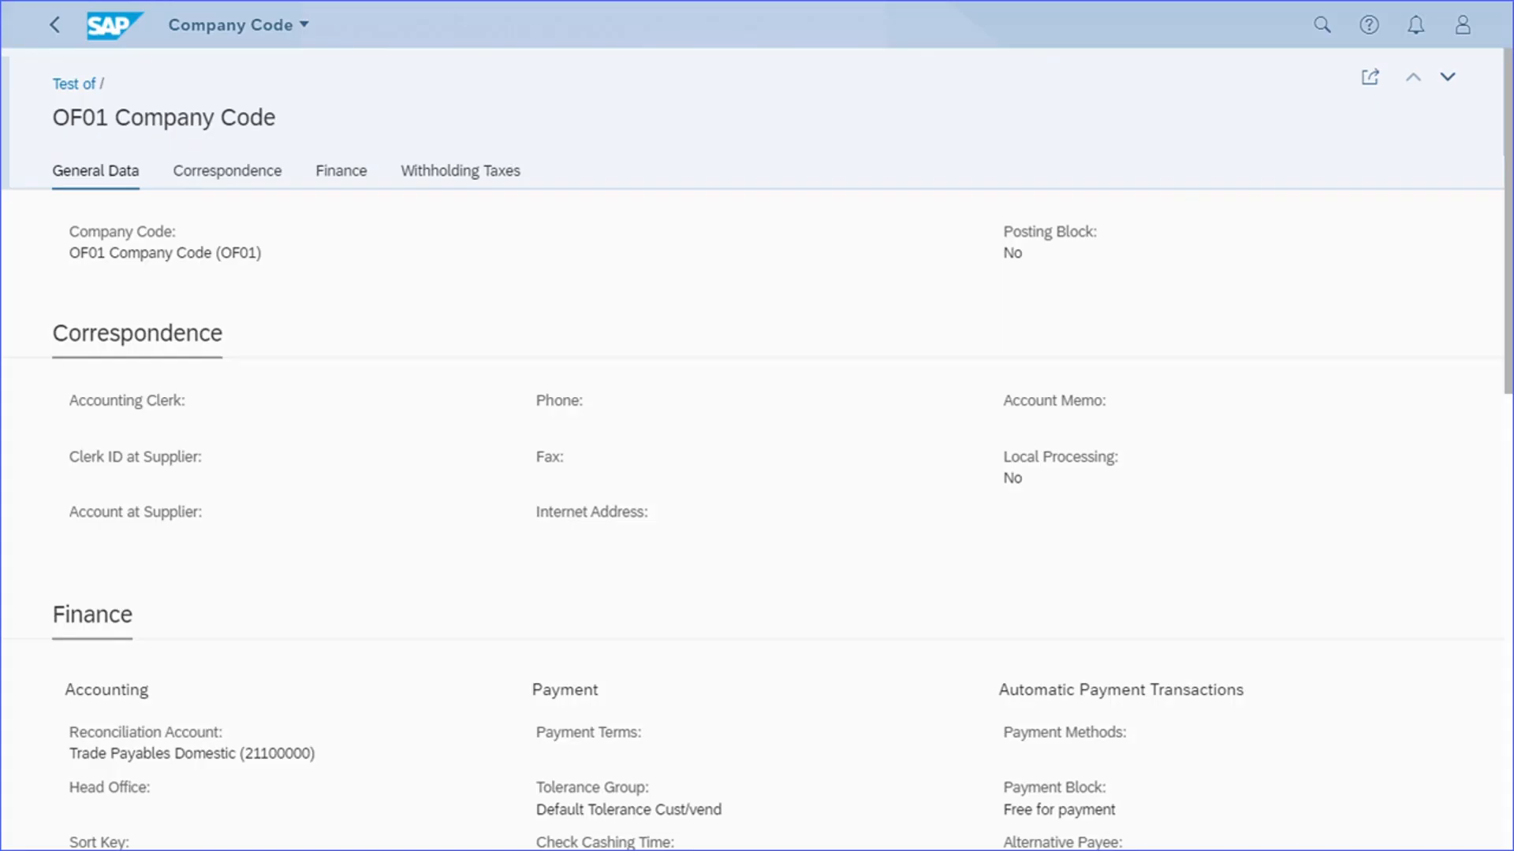
# - Open the Manage Supplier Line Items app and check the Supplier filter's search fields and condition operators
pyautogui.moveTo(872, 383)
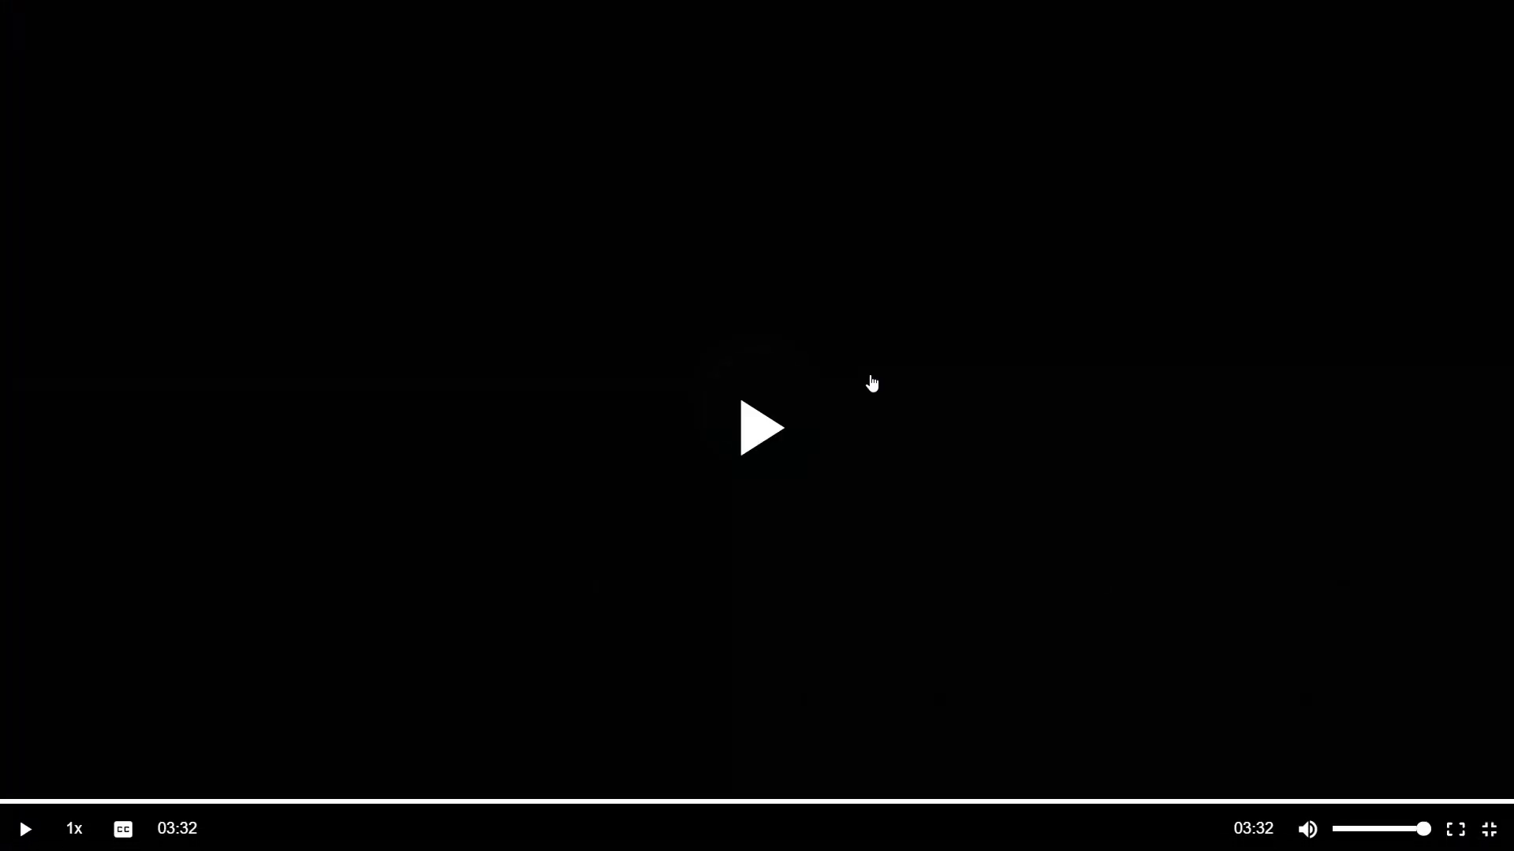
pyautogui.click(872, 384)
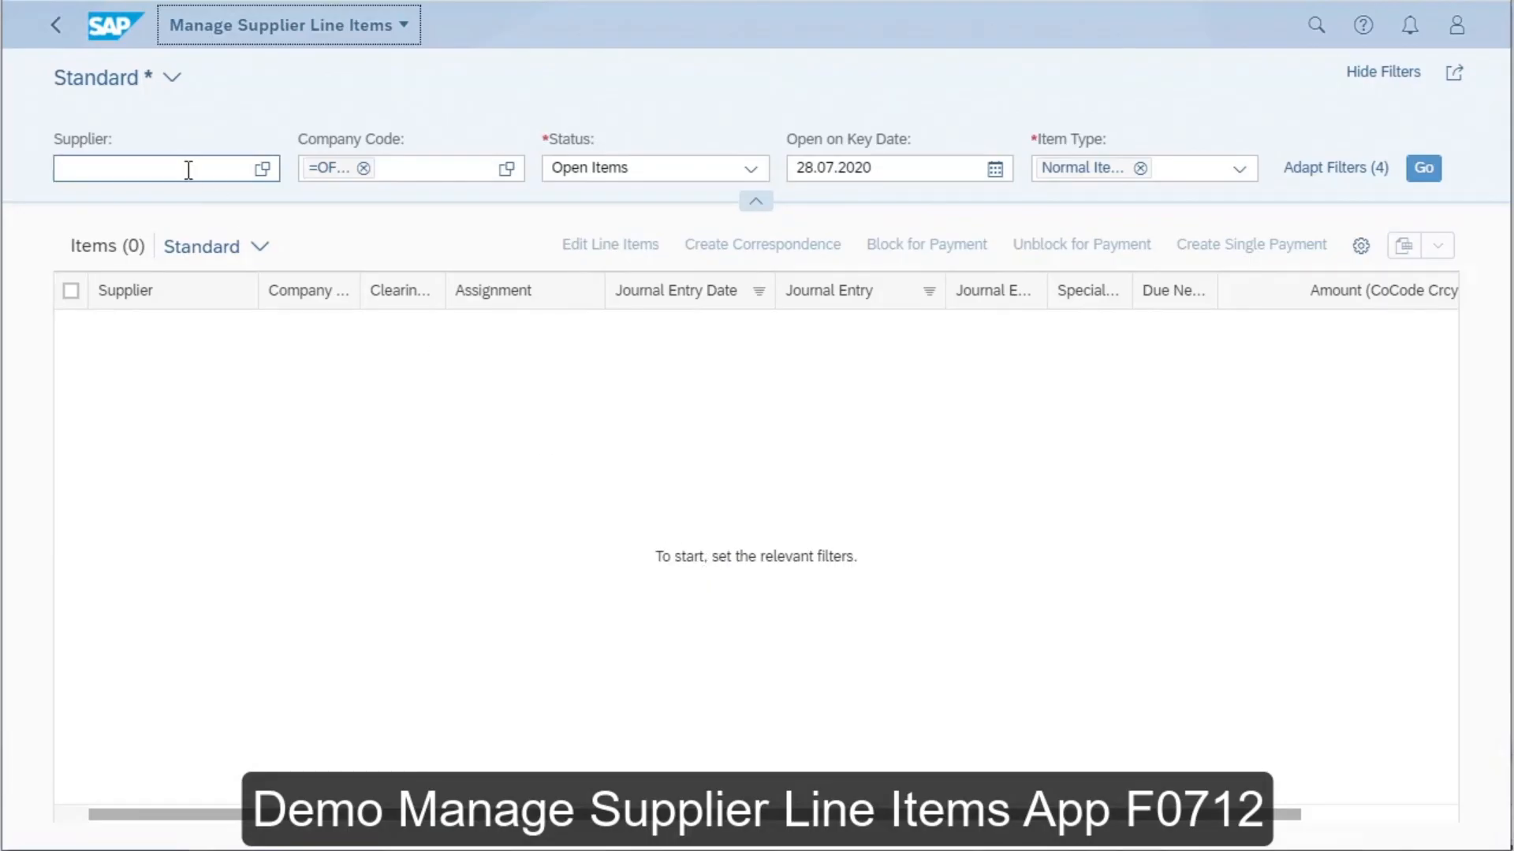
pyautogui.click(263, 172)
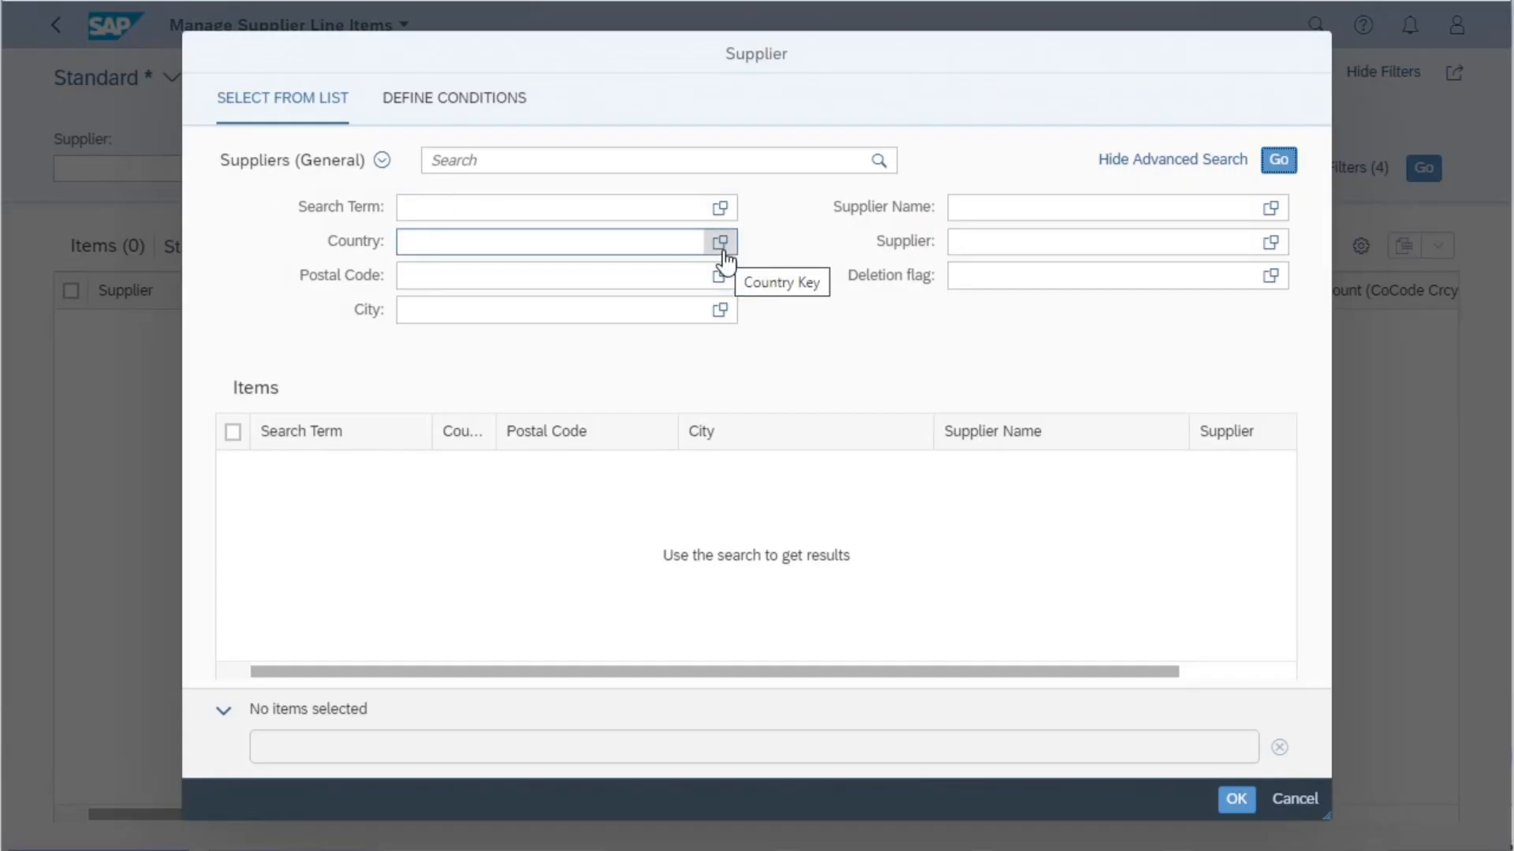
pyautogui.press('Tab')
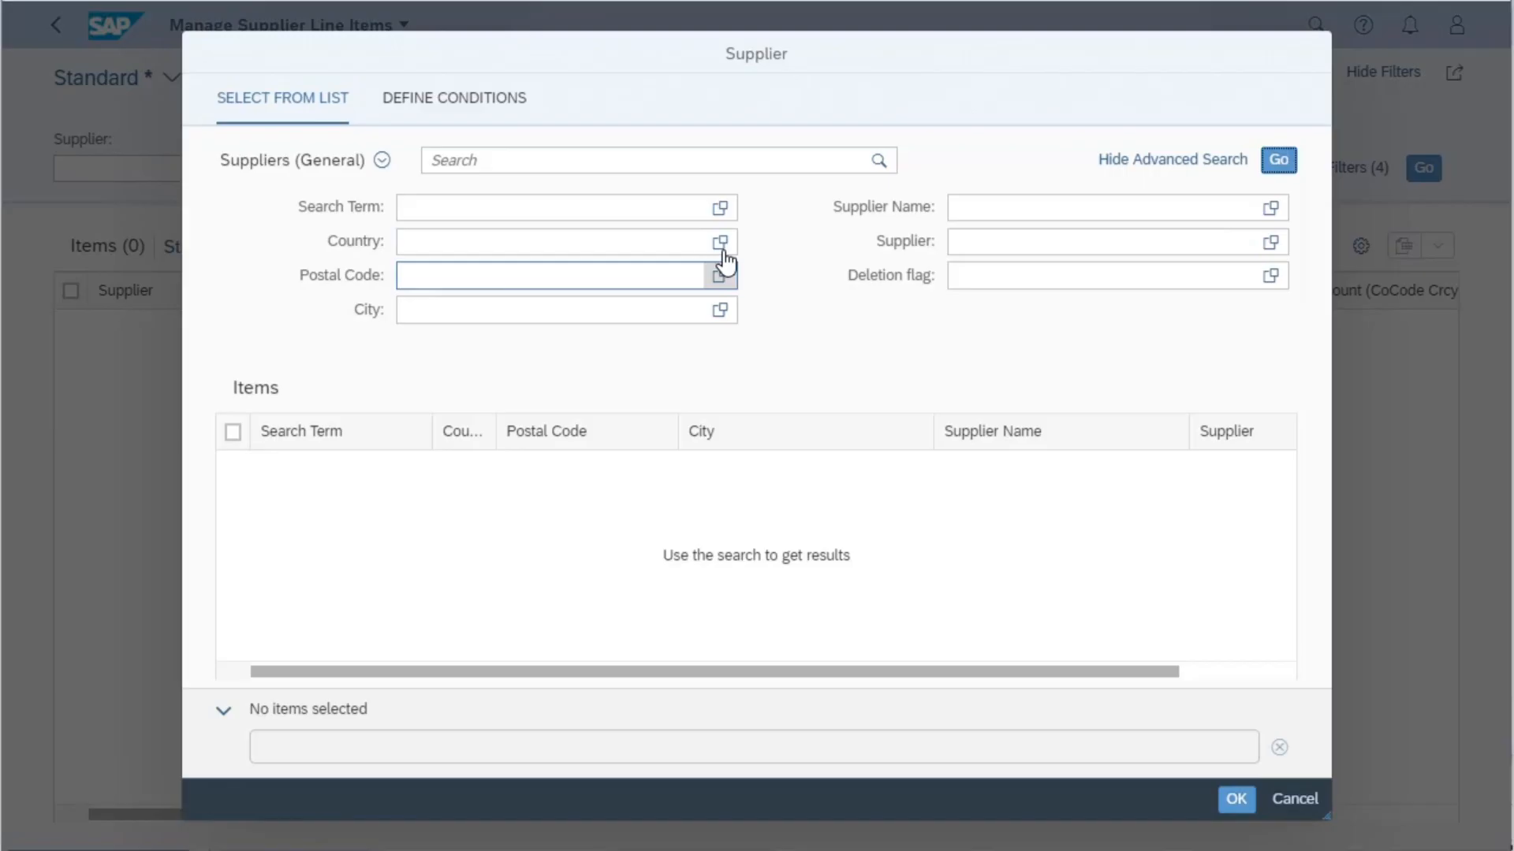
pyautogui.click(456, 103)
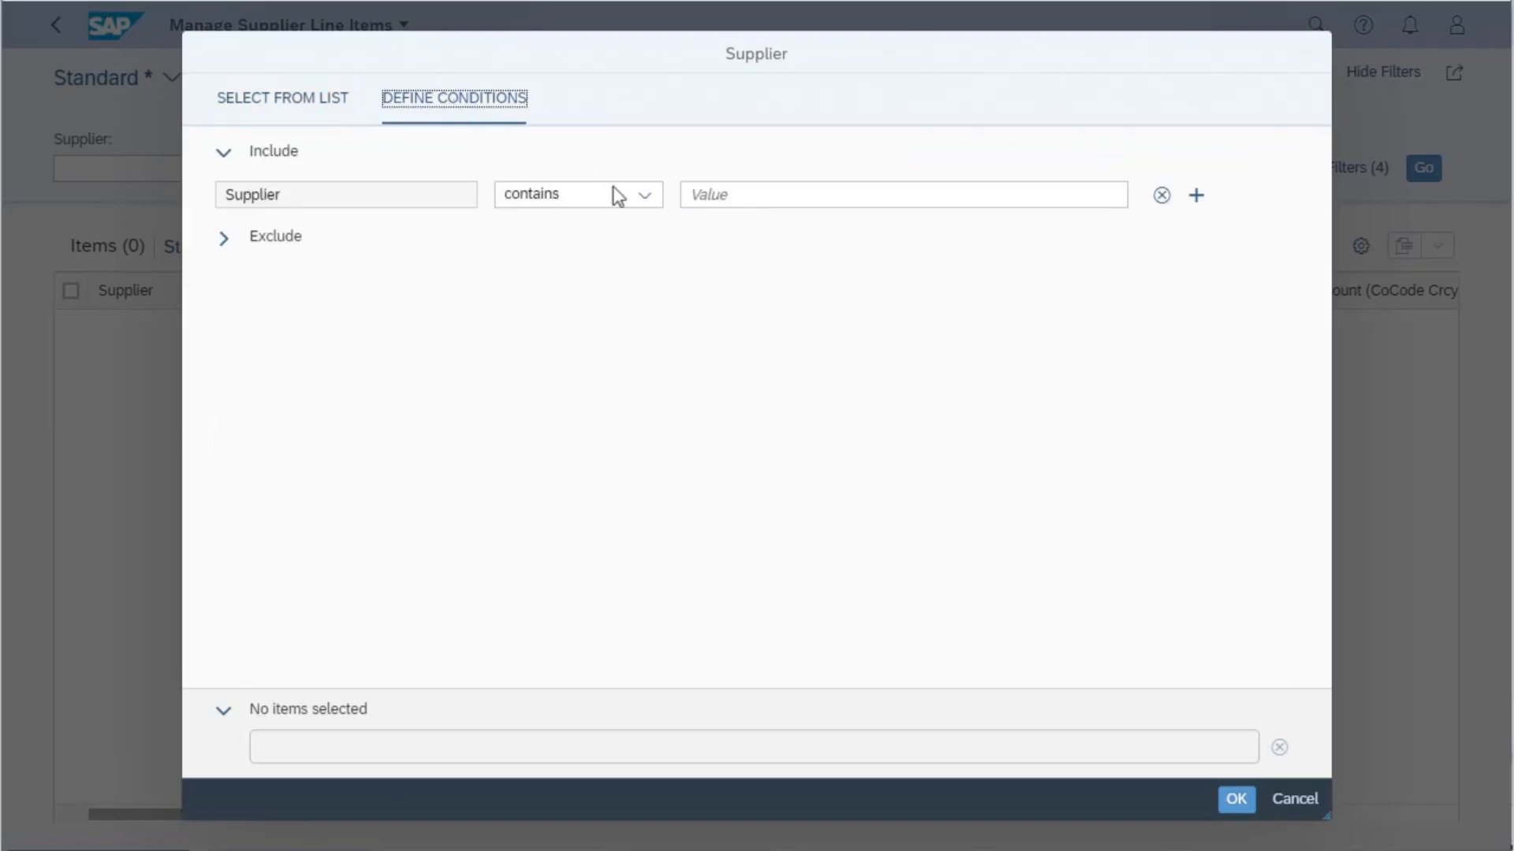
pyautogui.click(646, 203)
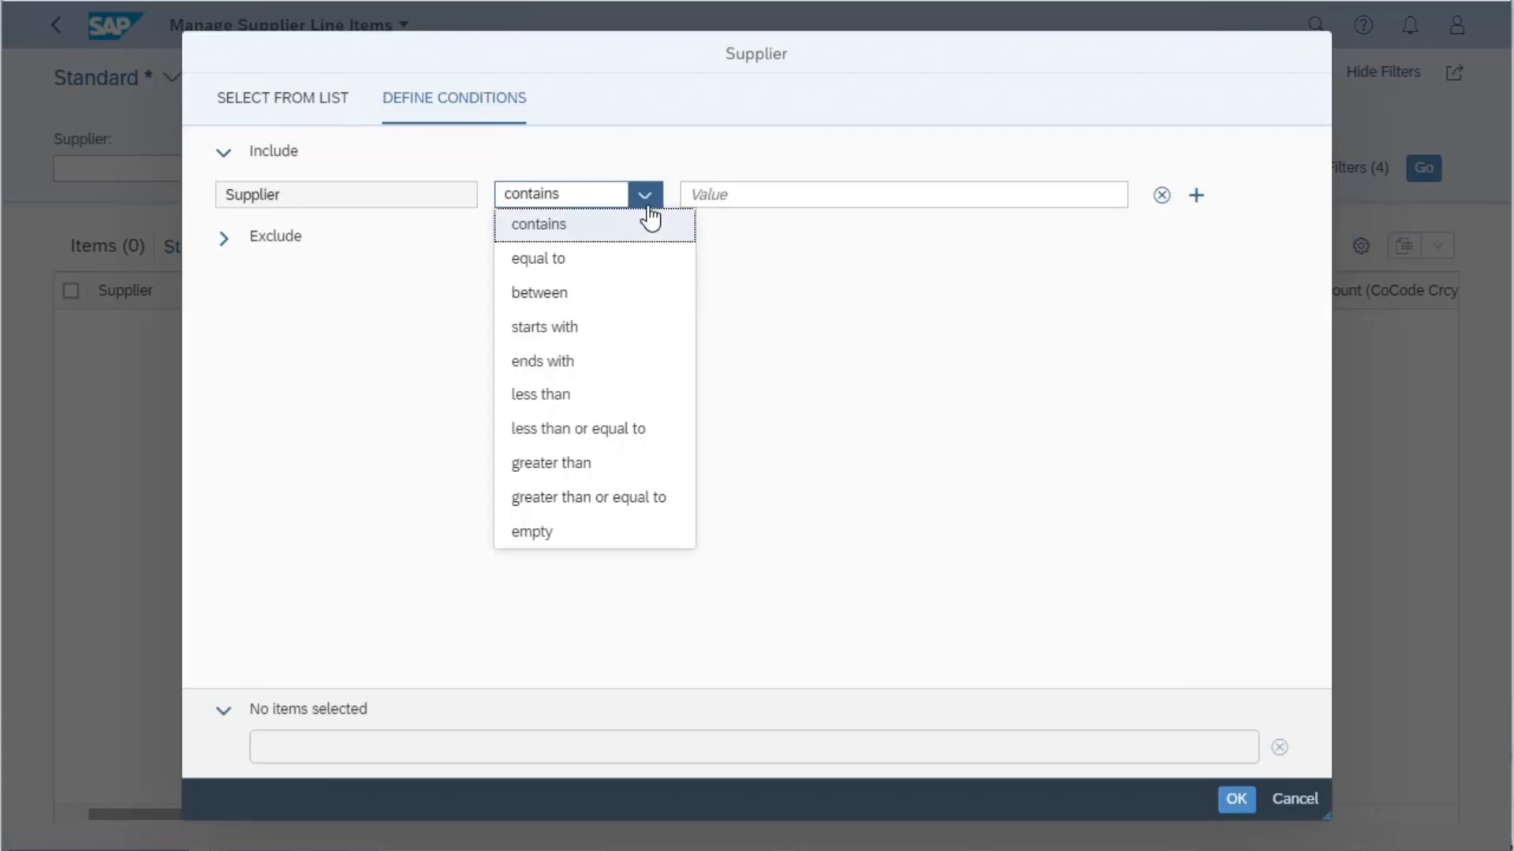
pyautogui.click(1285, 801)
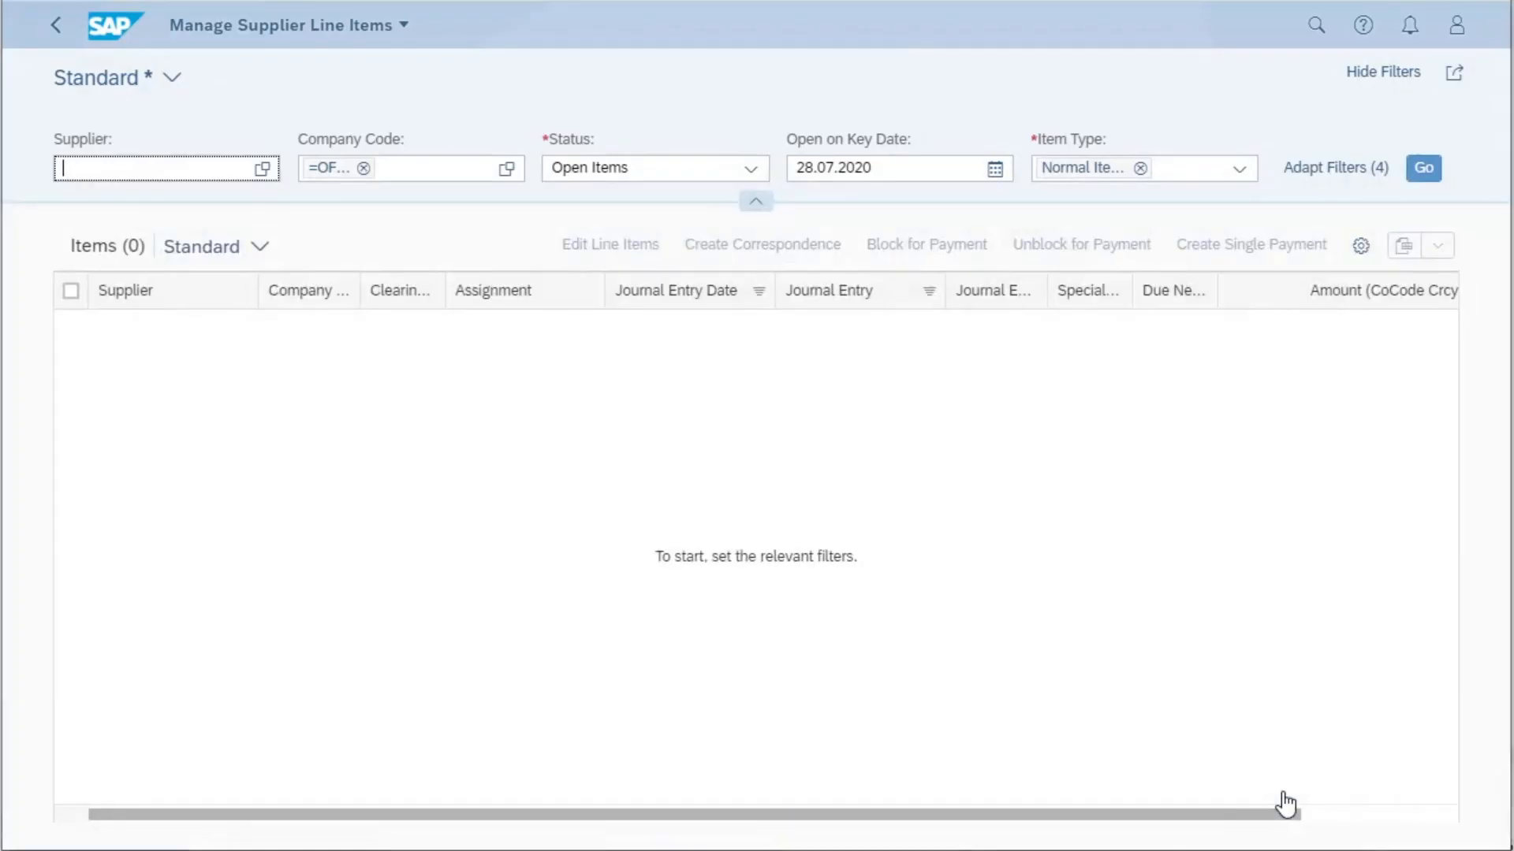
# - Review the additional supplier and journal entry filters offered under Adapt Filters, leaving the dialog without applying changes
pyautogui.click(1339, 175)
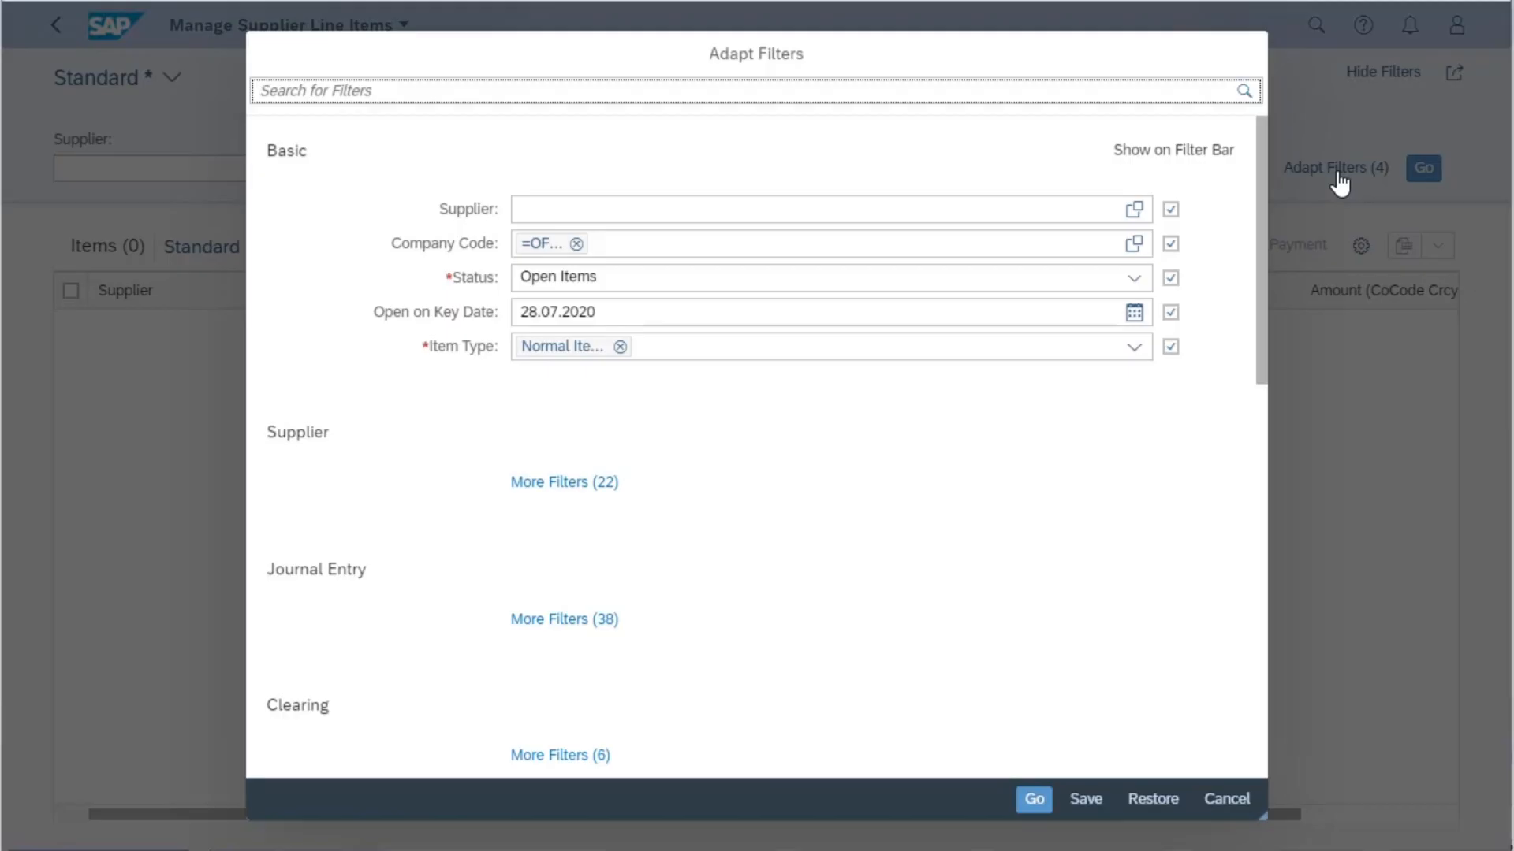
pyautogui.click(548, 489)
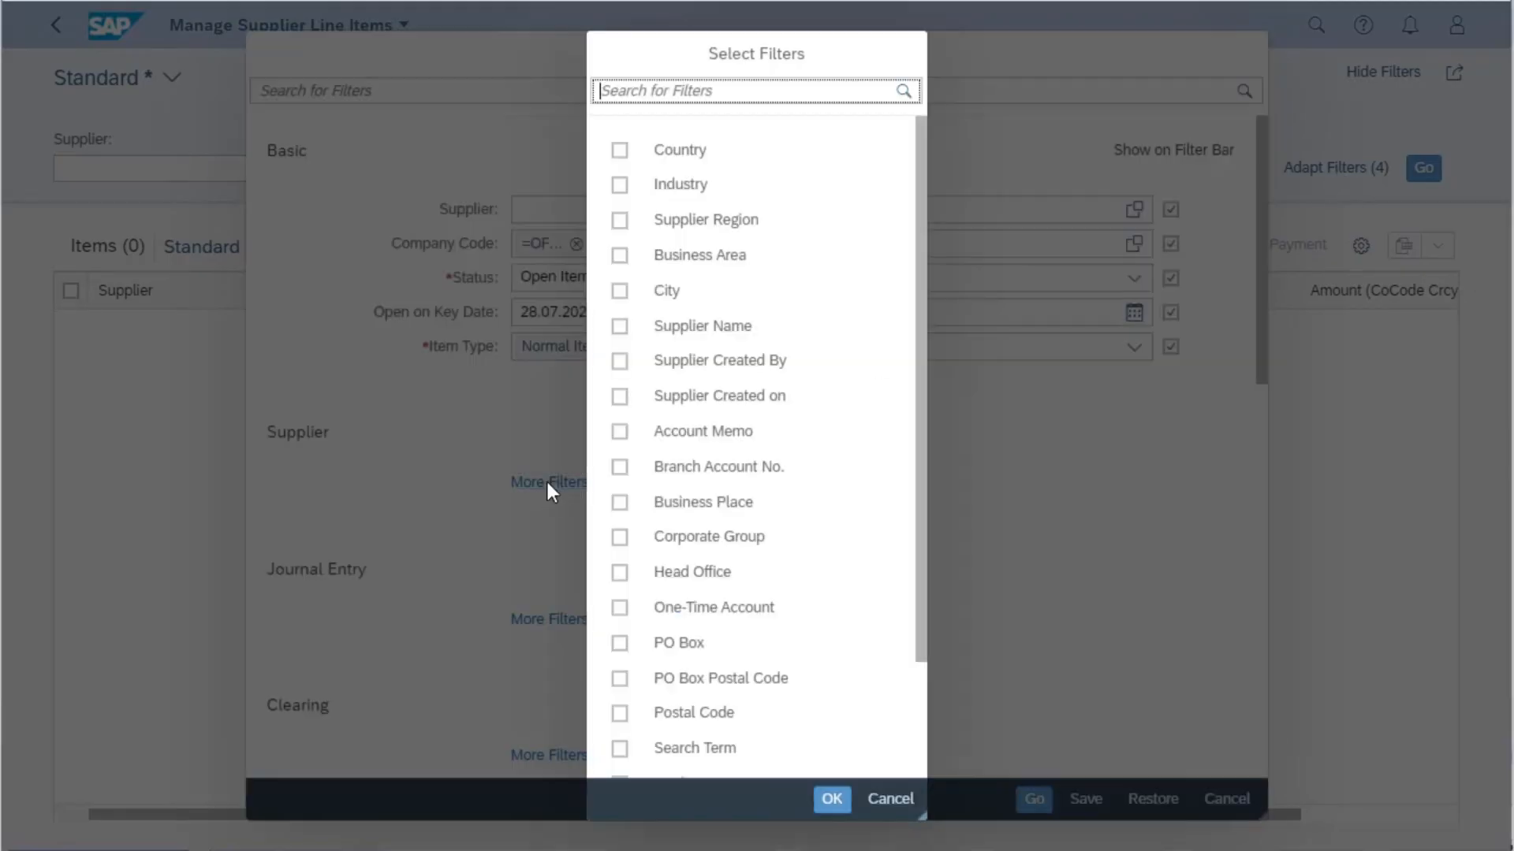
pyautogui.moveTo(918, 381); pyautogui.dragTo(940, 525)
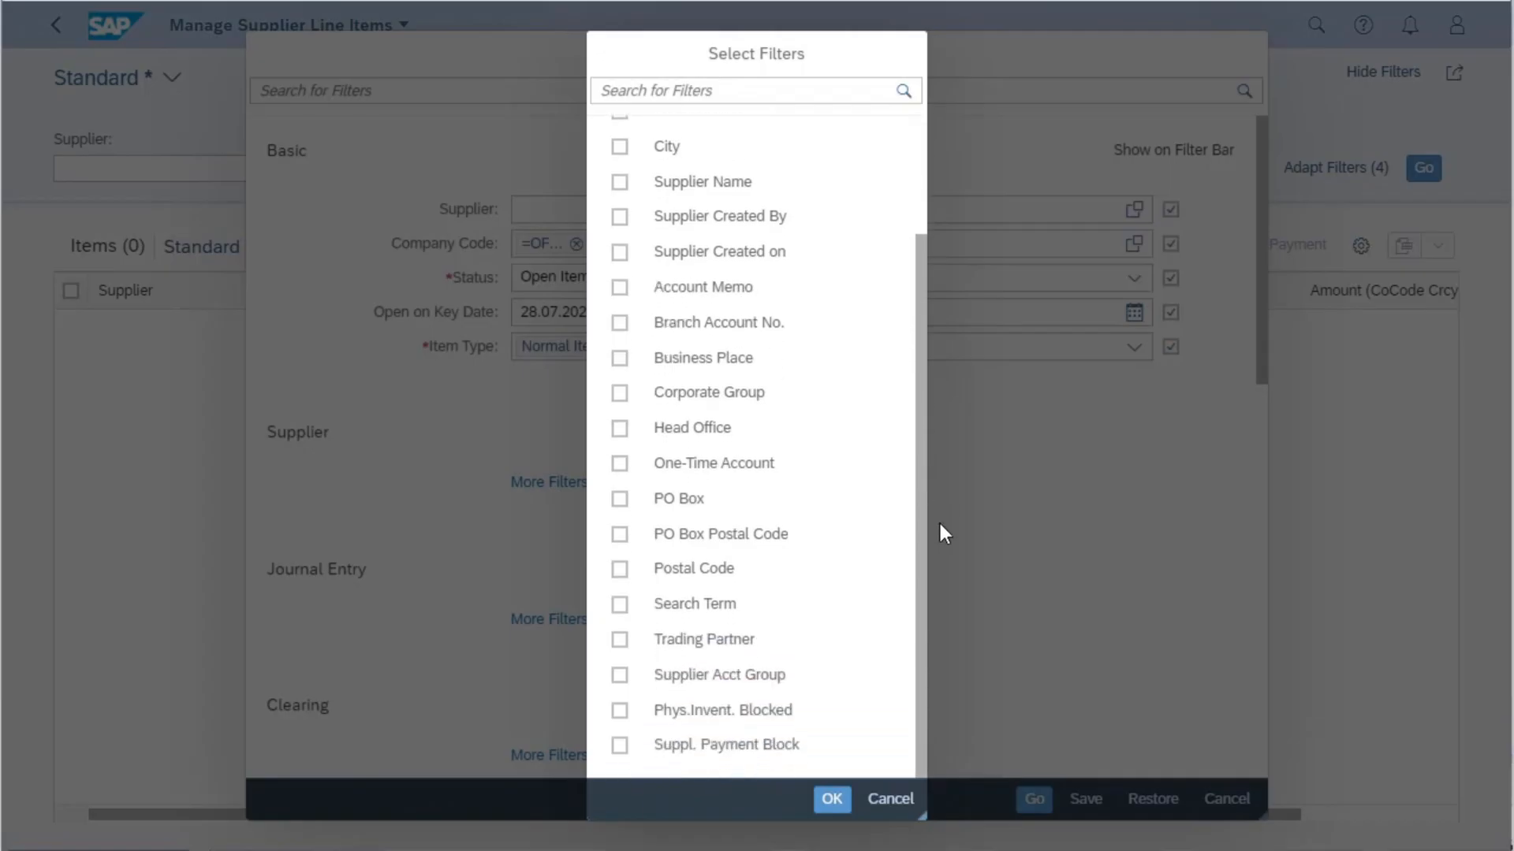
pyautogui.click(892, 801)
pyautogui.click(564, 621)
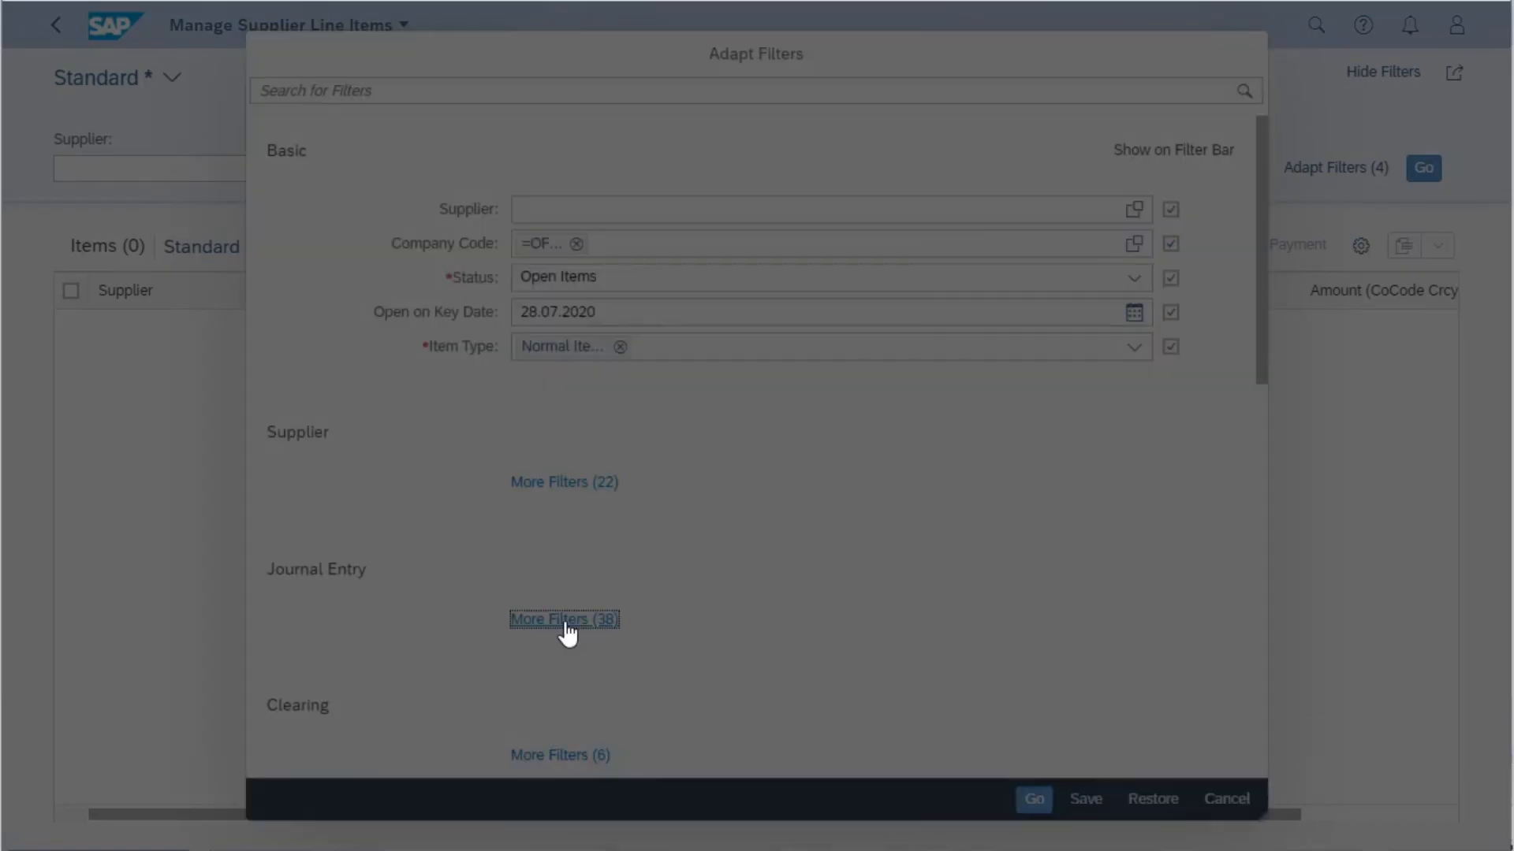
pyautogui.moveTo(922, 382); pyautogui.dragTo(1214, 840)
pyautogui.click(879, 804)
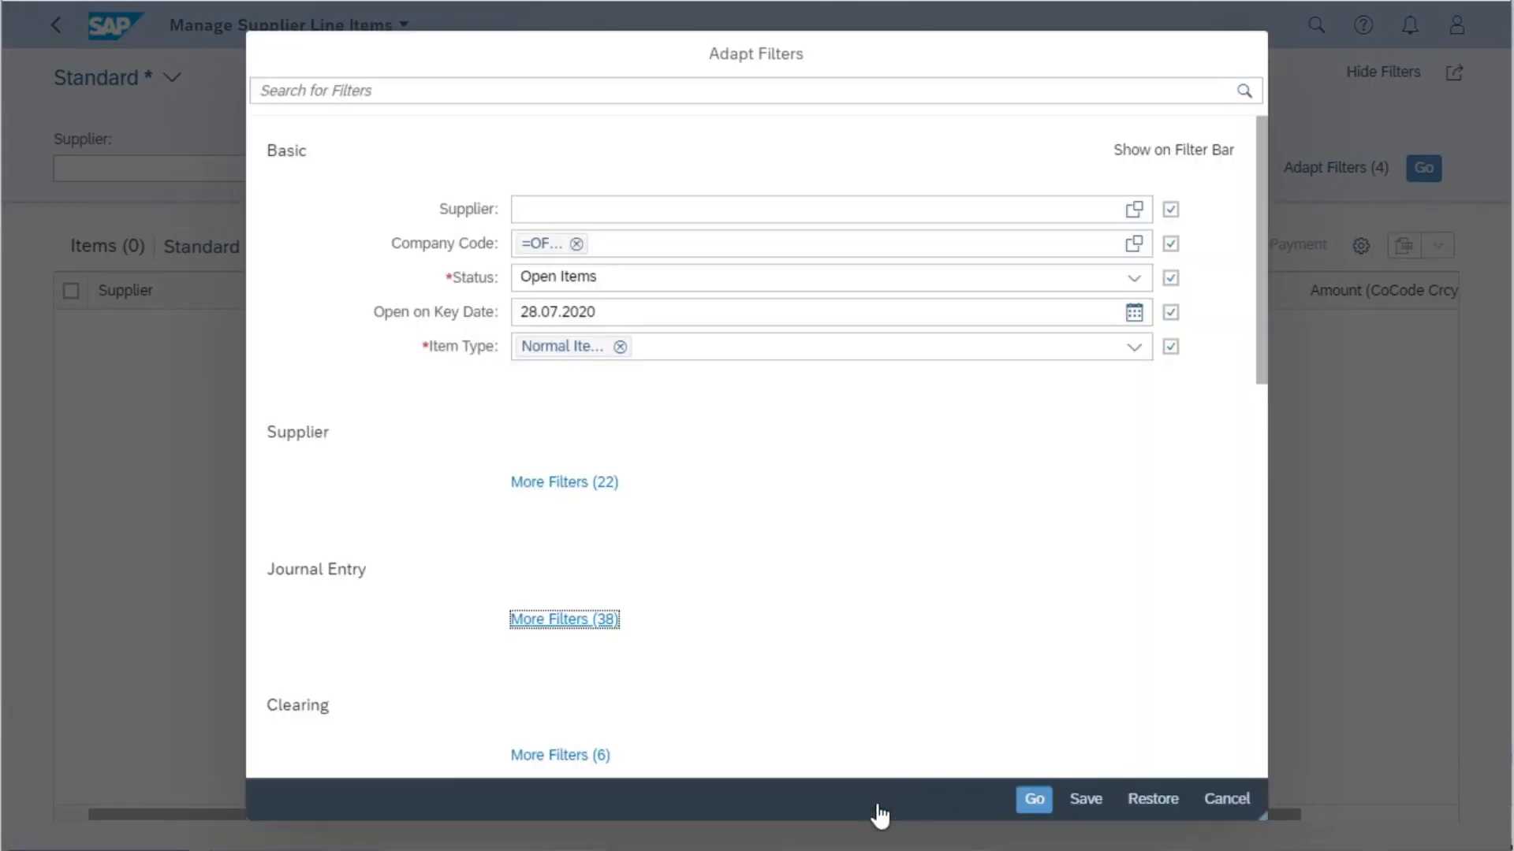
pyautogui.click(1234, 800)
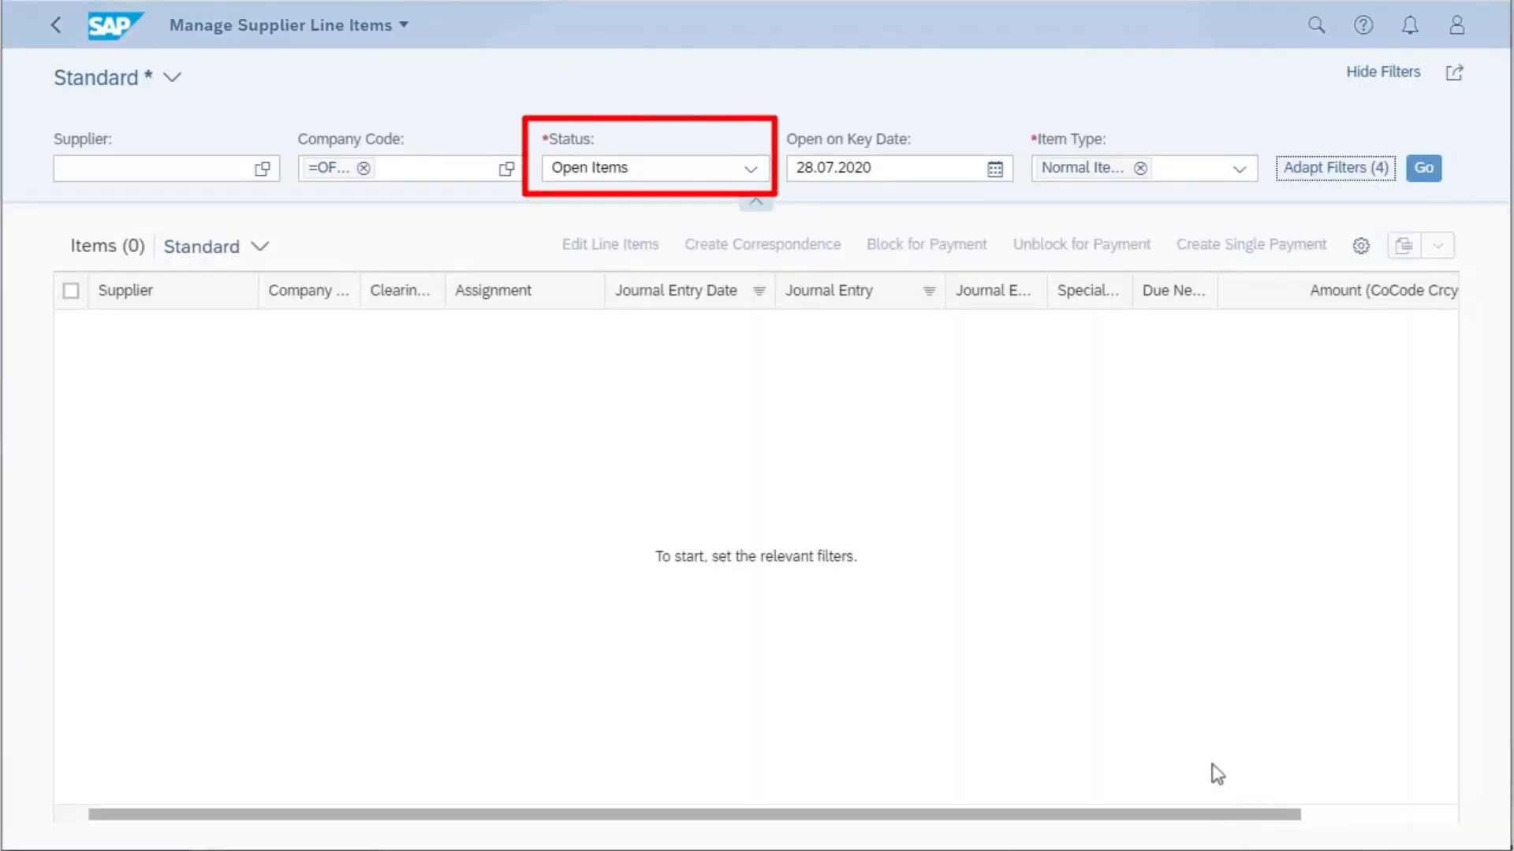
# - Check the Status and Item Type filter options and list the open normal items for the company code
pyautogui.click(753, 170)
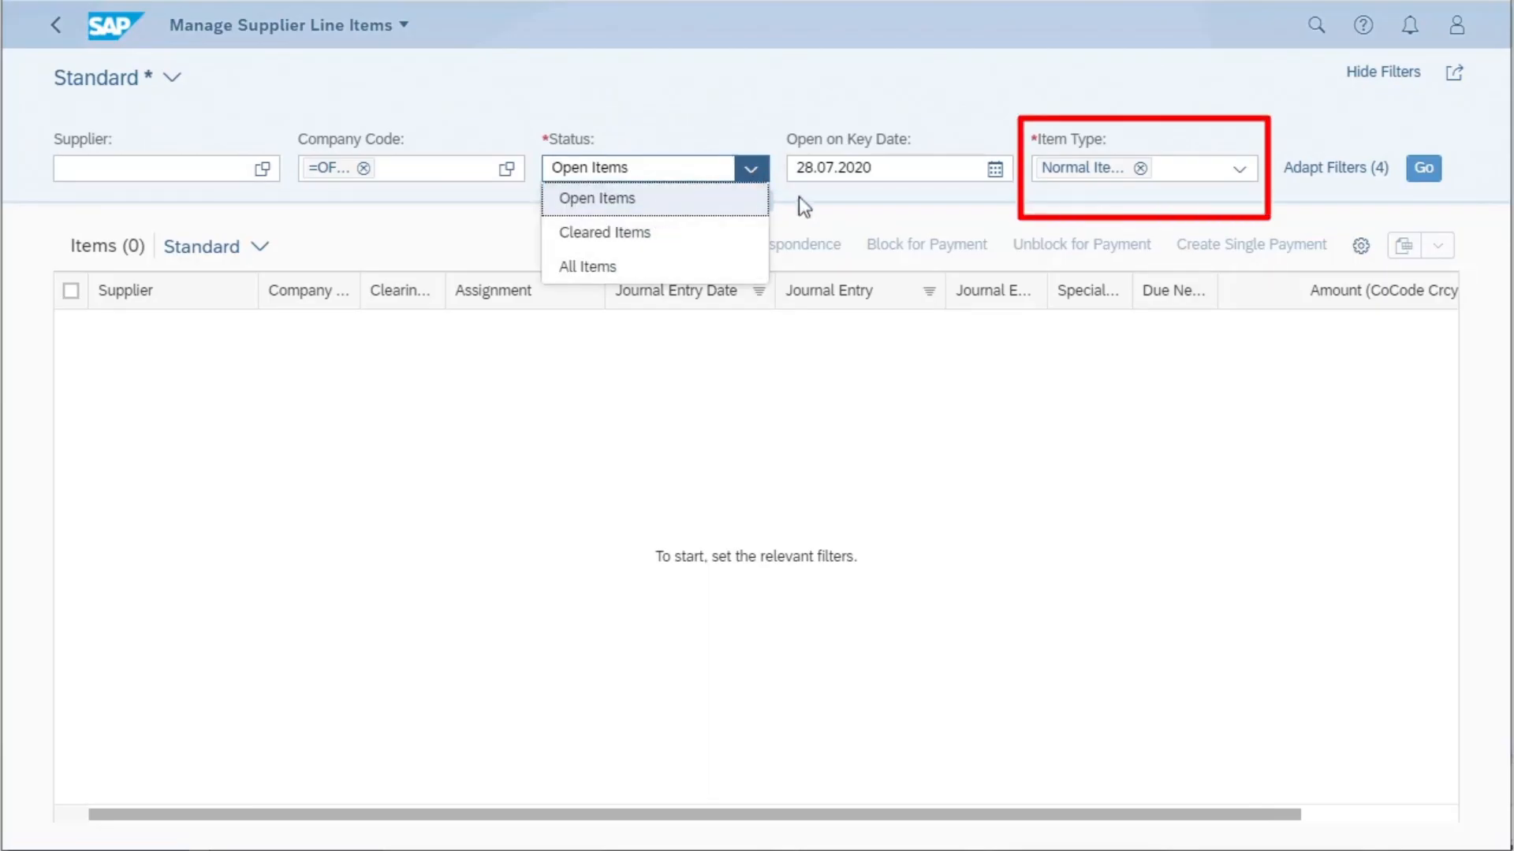
pyautogui.click(1239, 178)
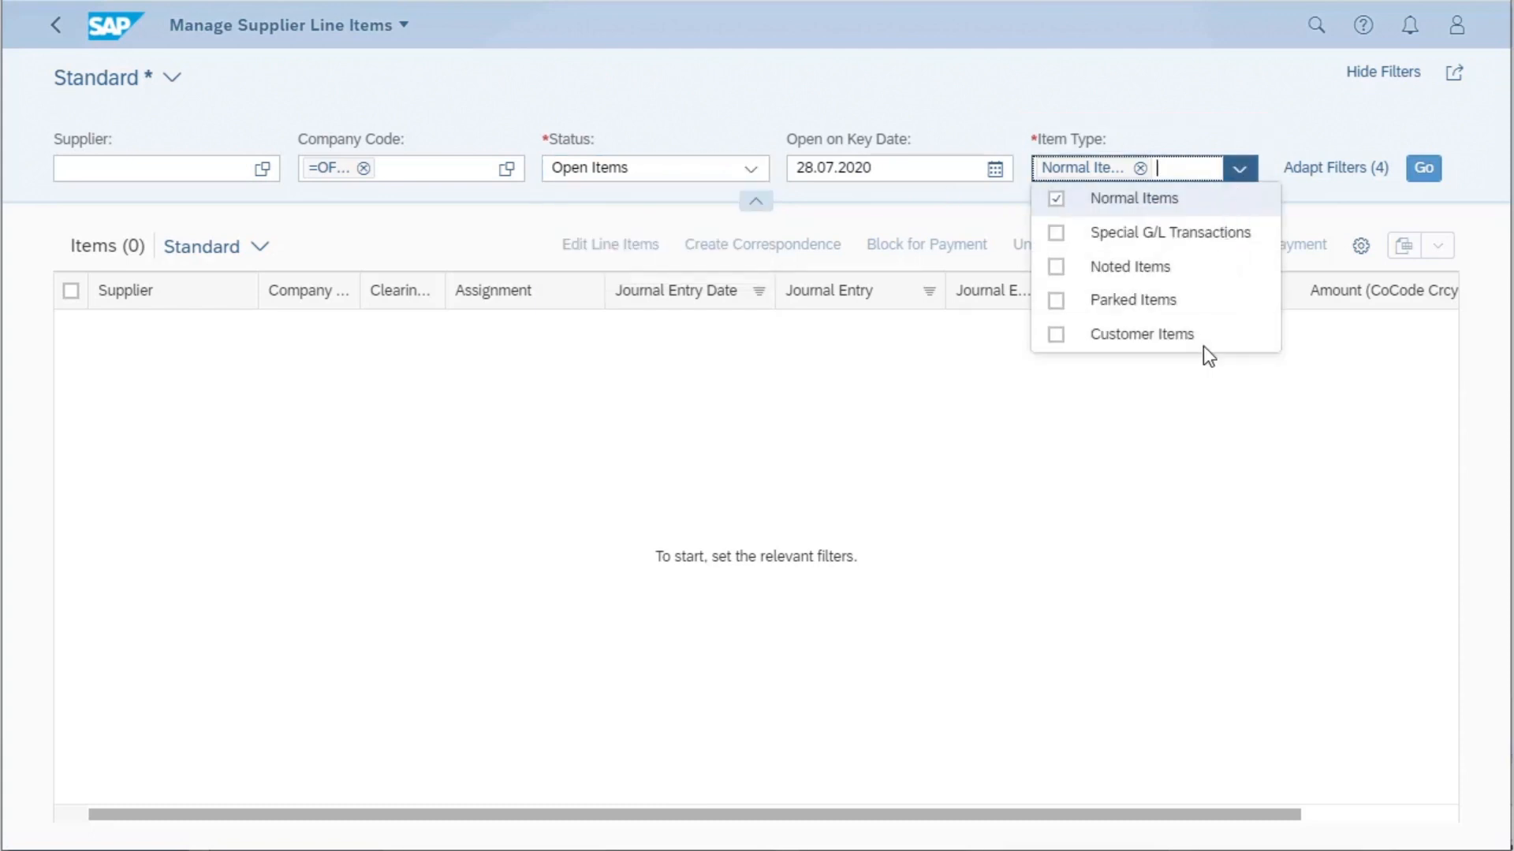
pyautogui.click(1175, 459)
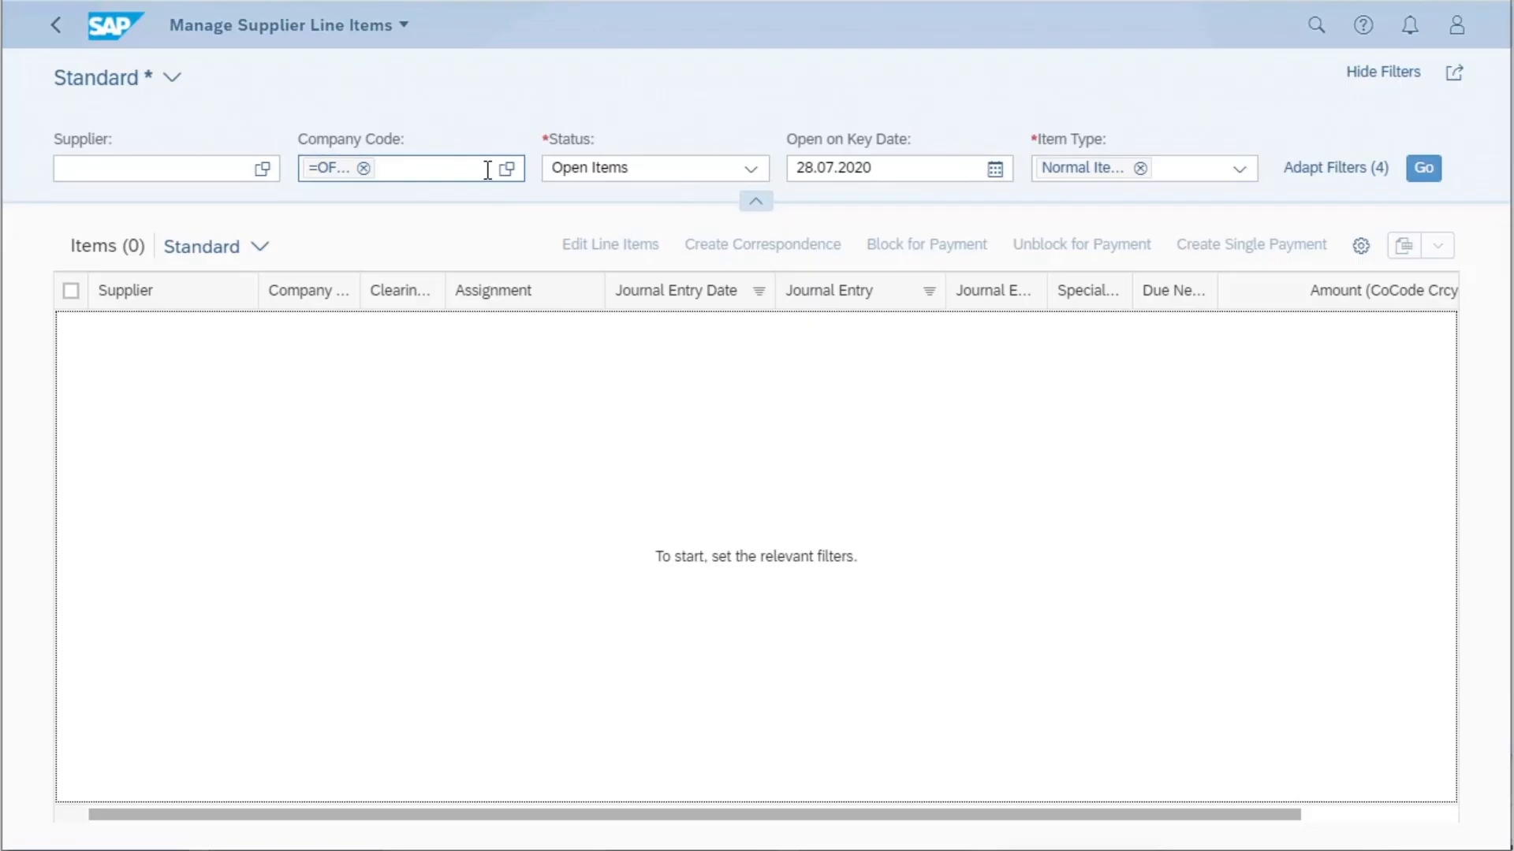
pyautogui.click(1423, 169)
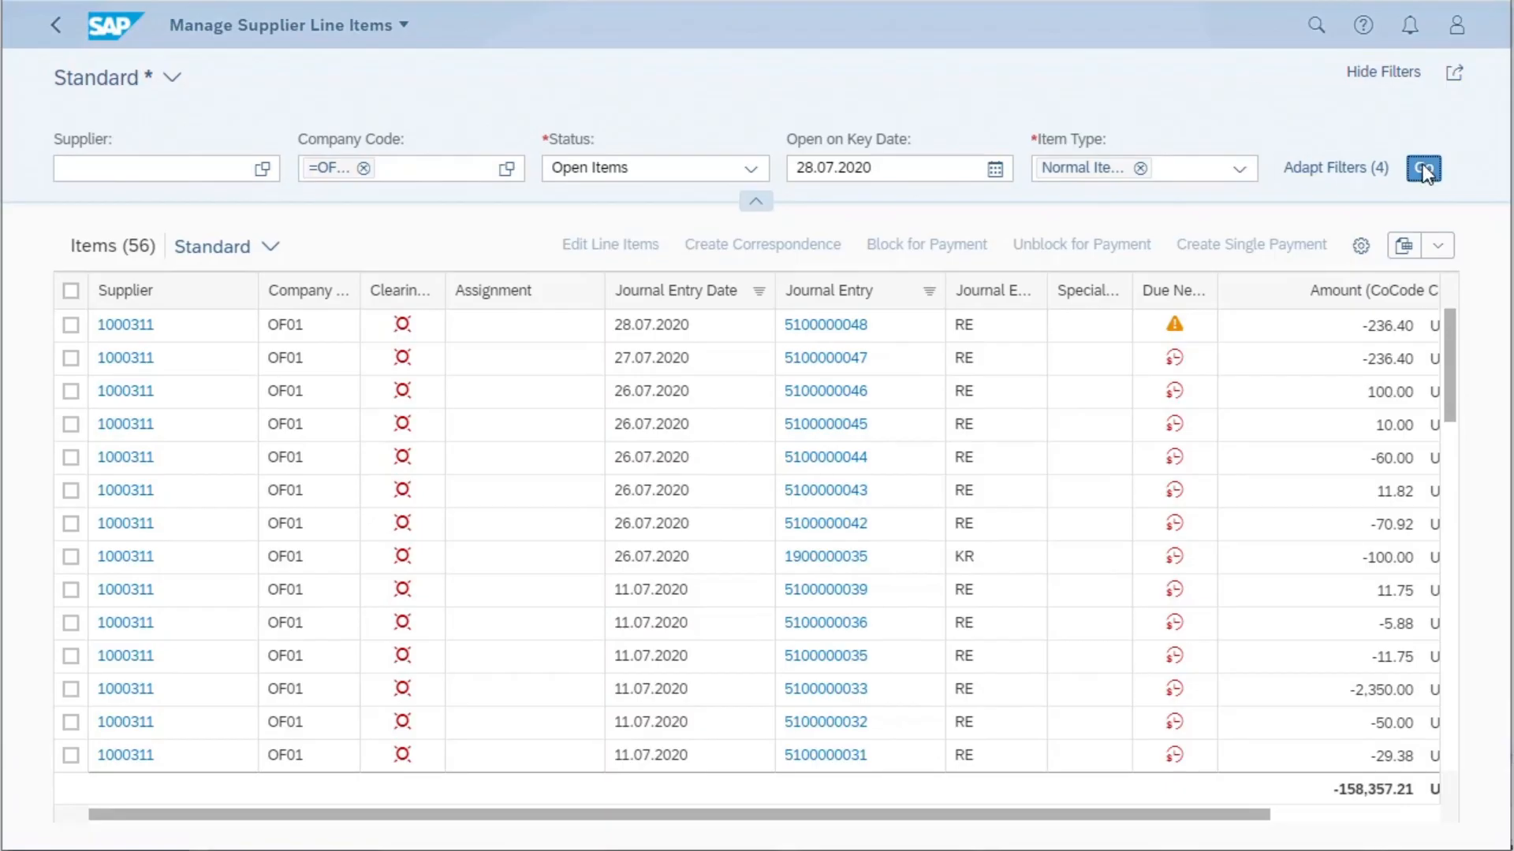
# - Check the Supplier column's sort and filter options and move the company code column behind the clearing status column
pyautogui.click(165, 290)
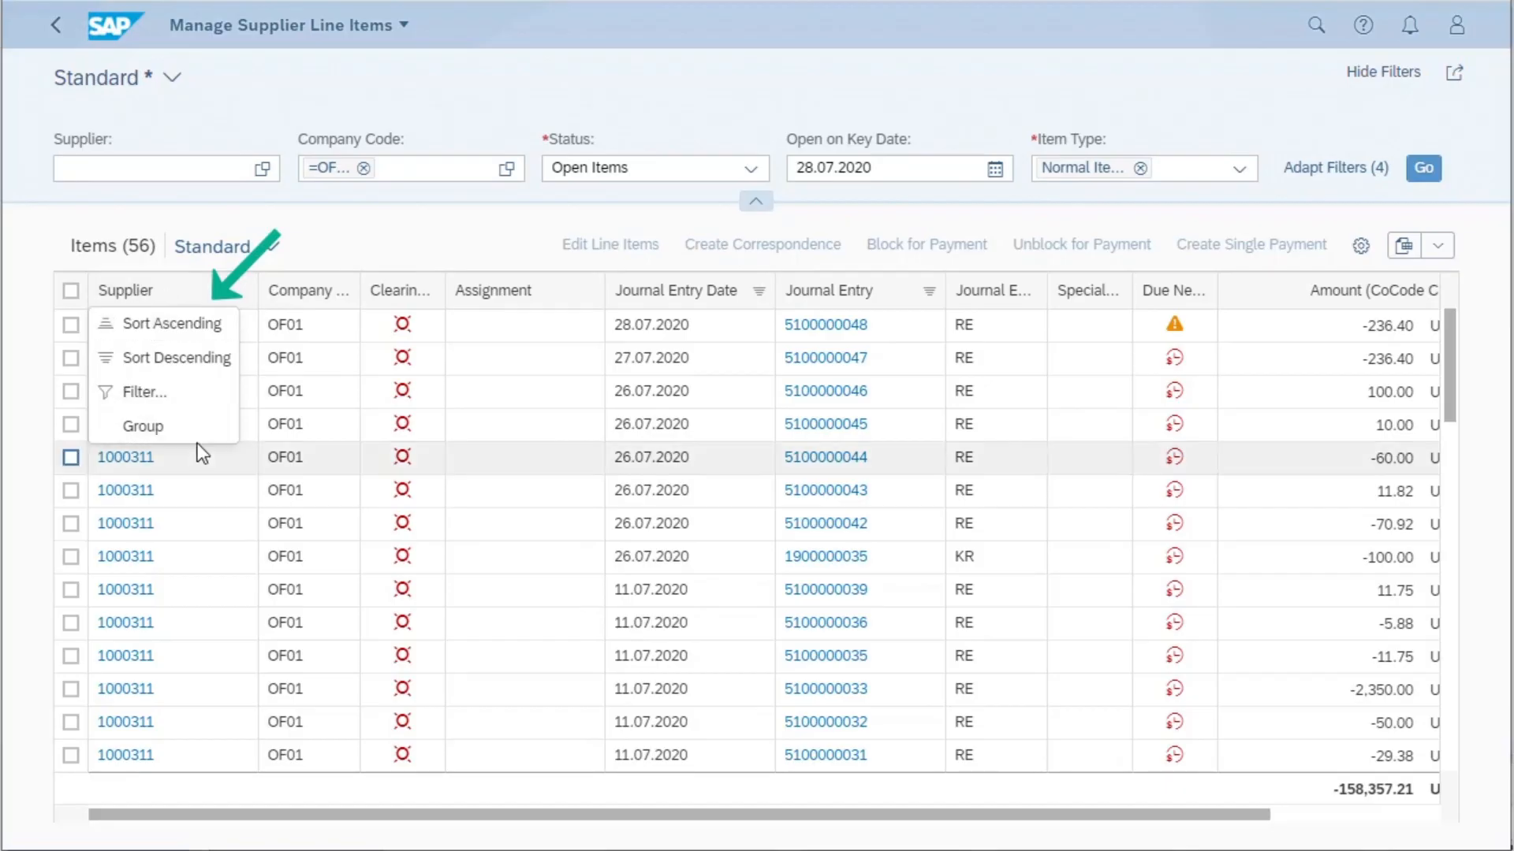
pyautogui.click(394, 249)
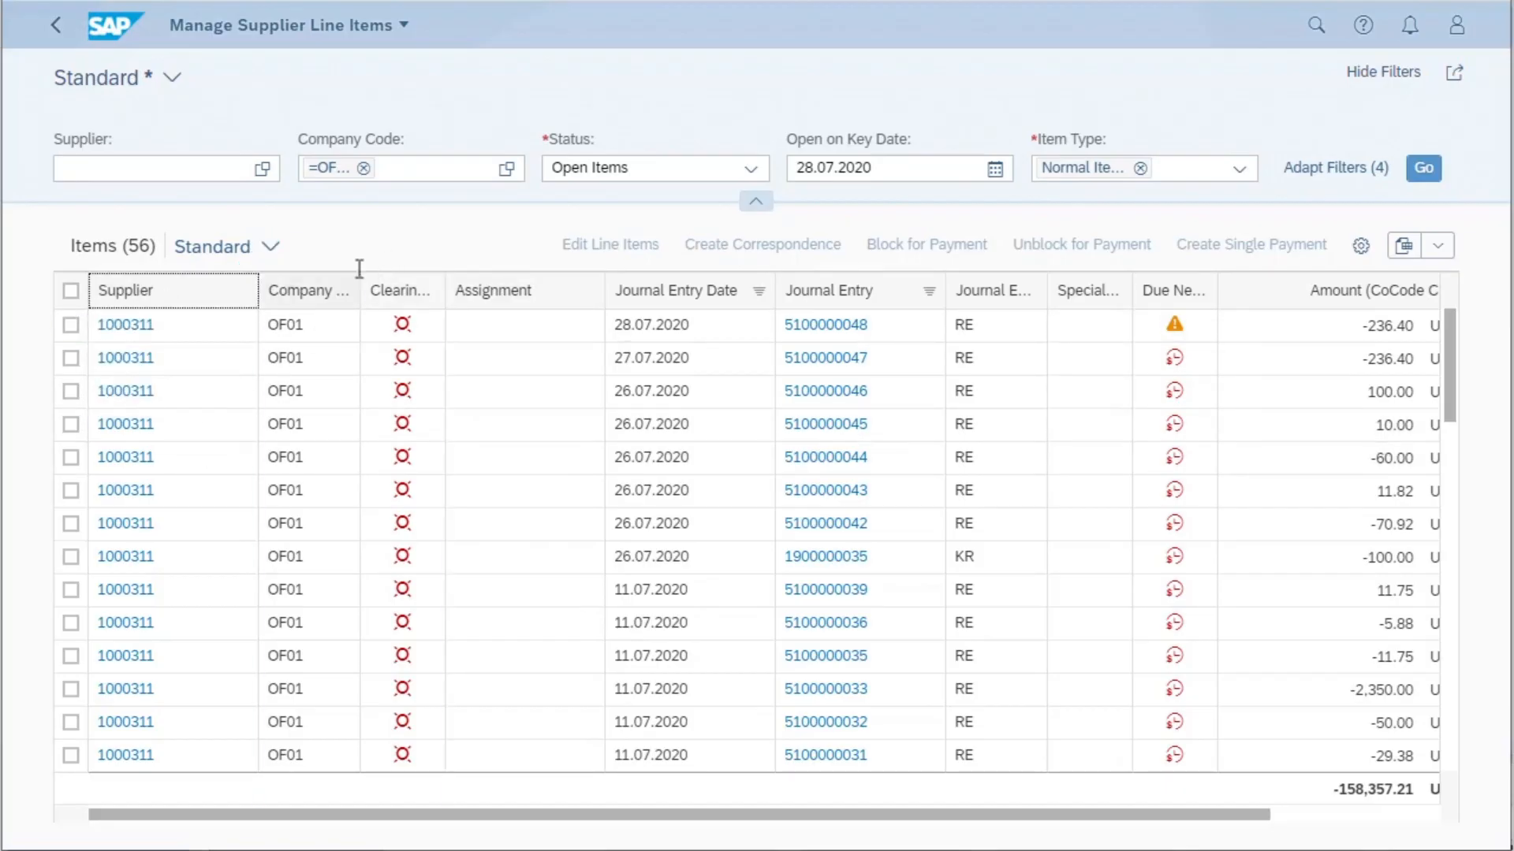
pyautogui.moveTo(324, 290); pyautogui.dragTo(519, 252)
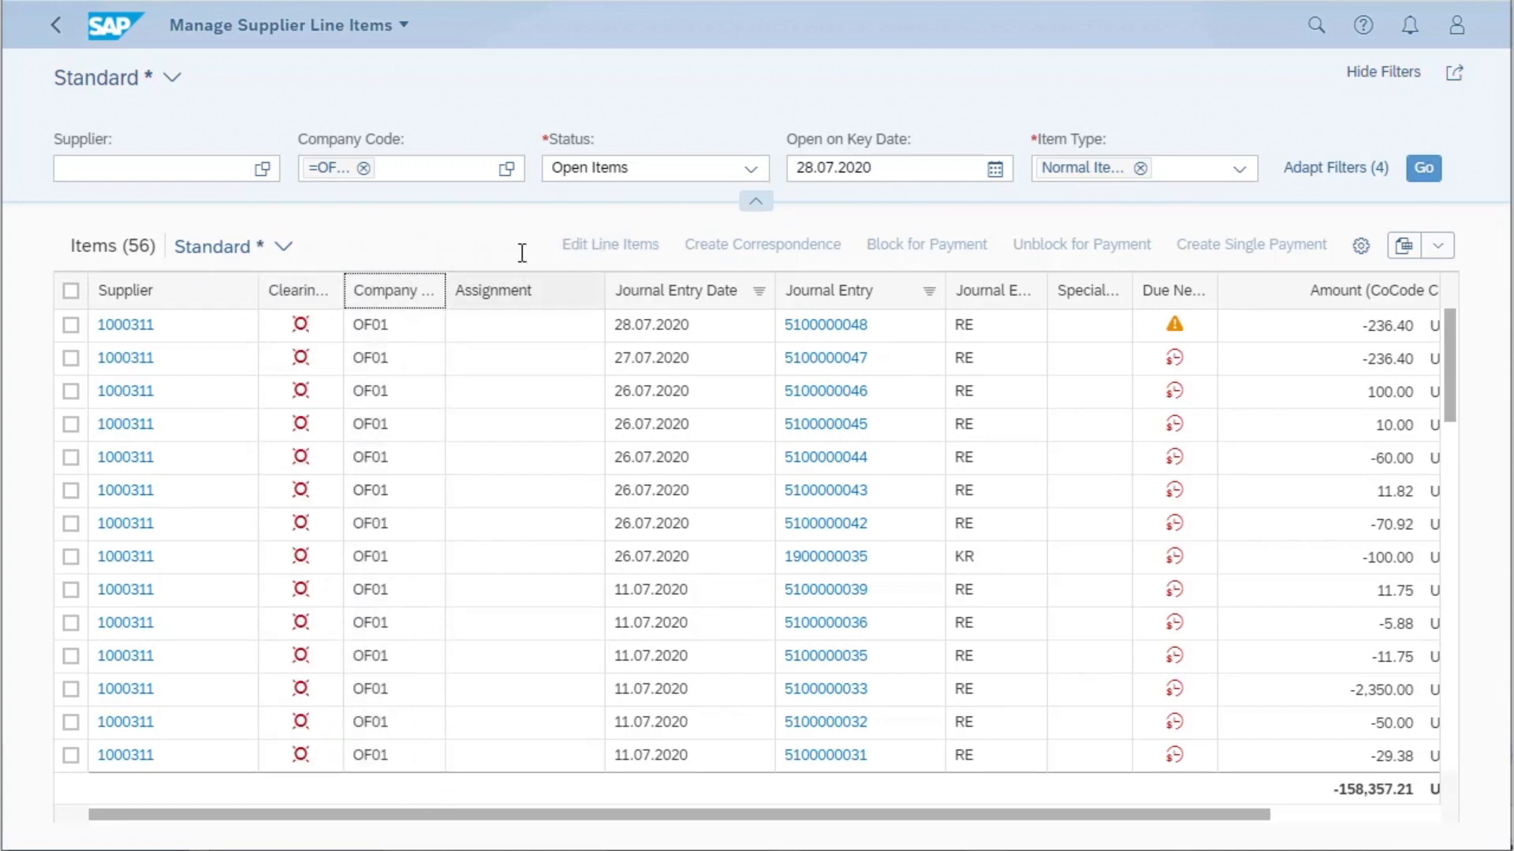
# - Review the related app links available for the journal entry dated 28.07.2020, keeping the link list as it is
pyautogui.click(855, 326)
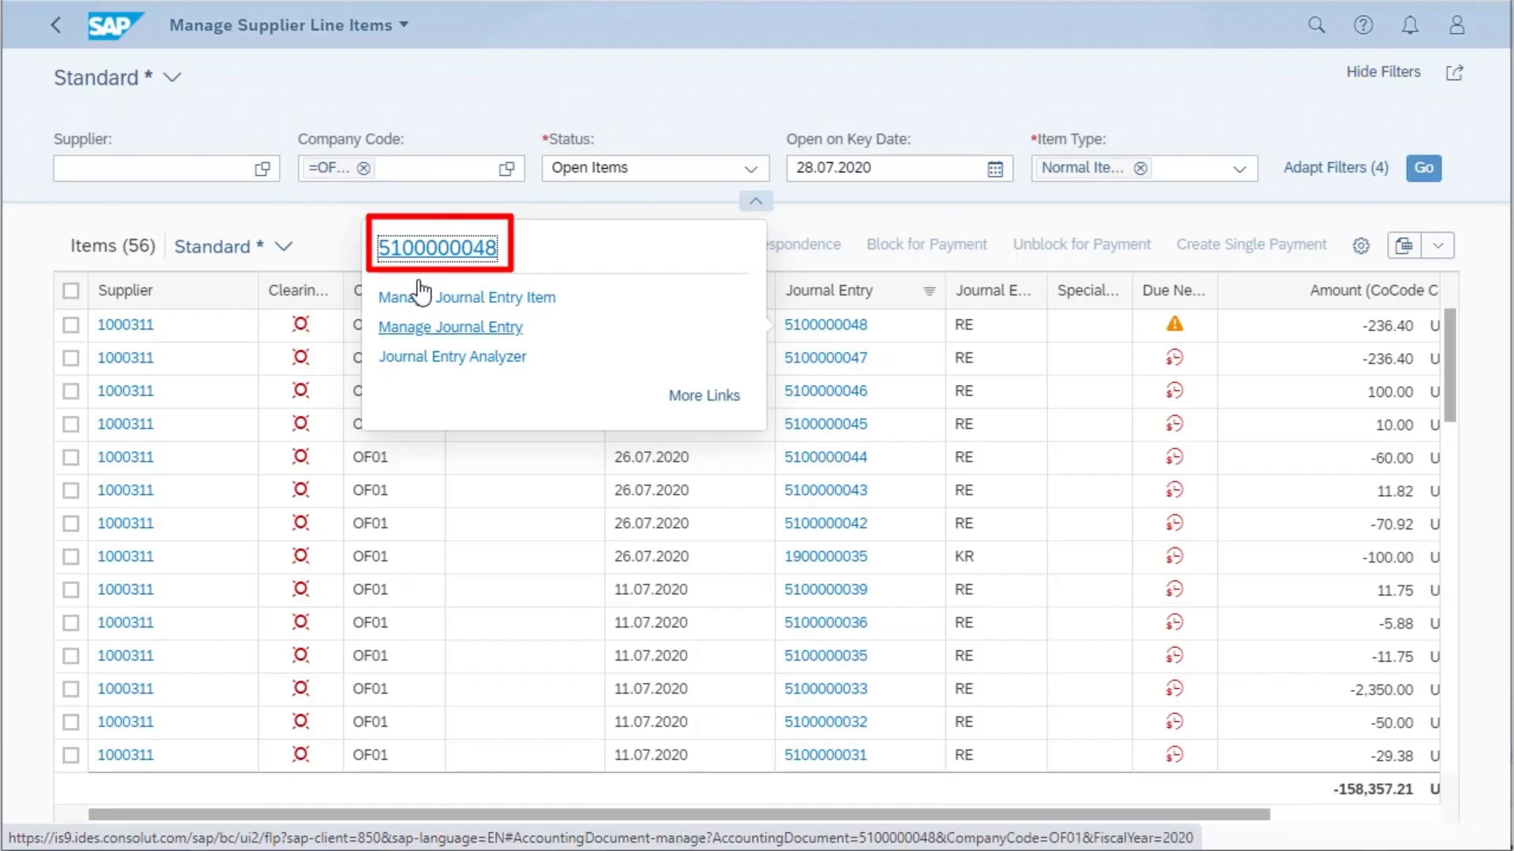
pyautogui.click(704, 397)
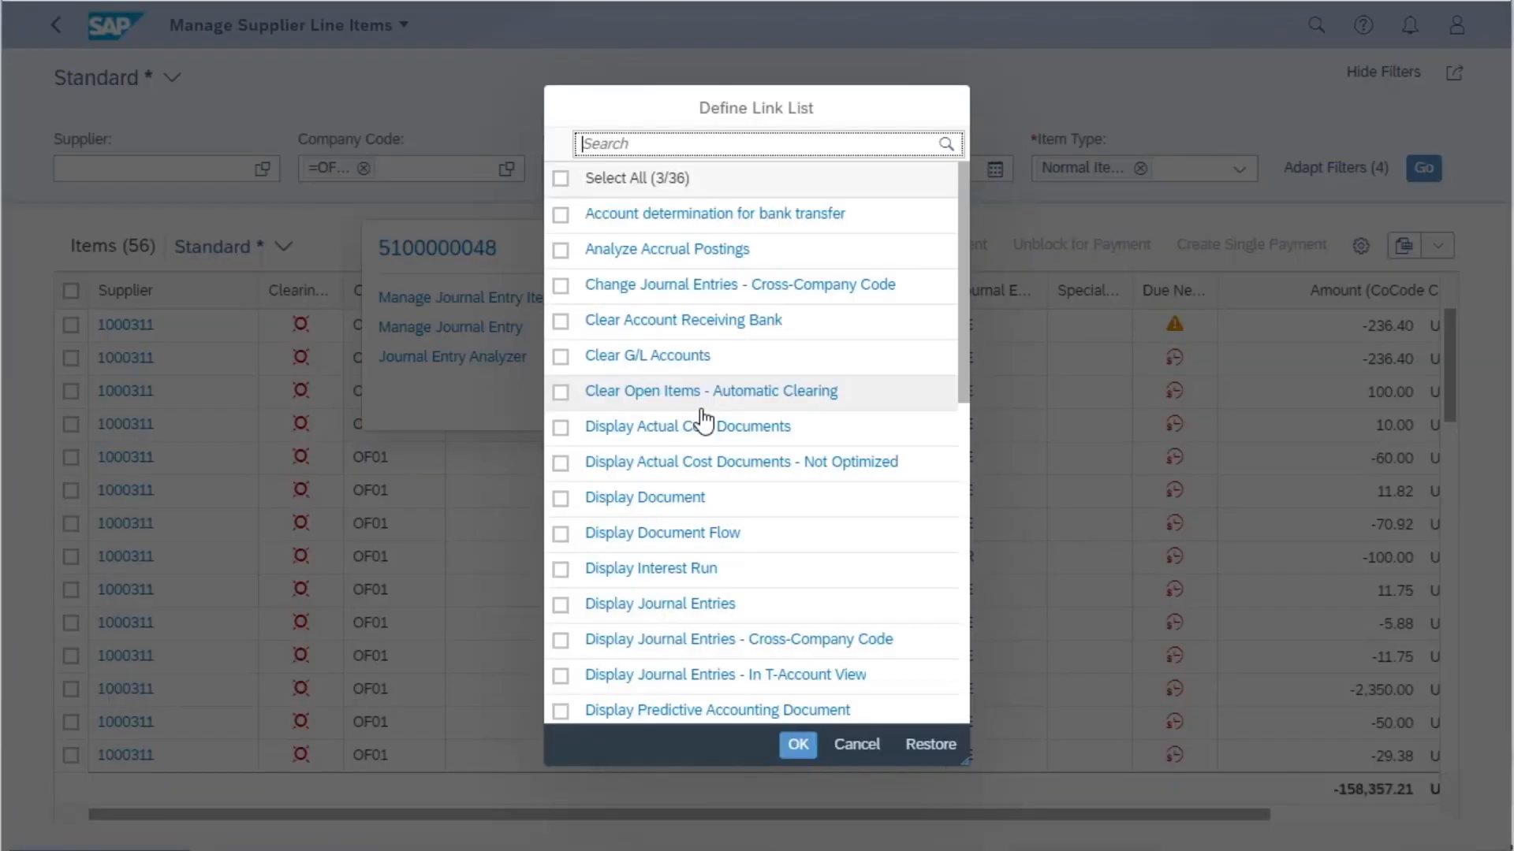
pyautogui.click(863, 749)
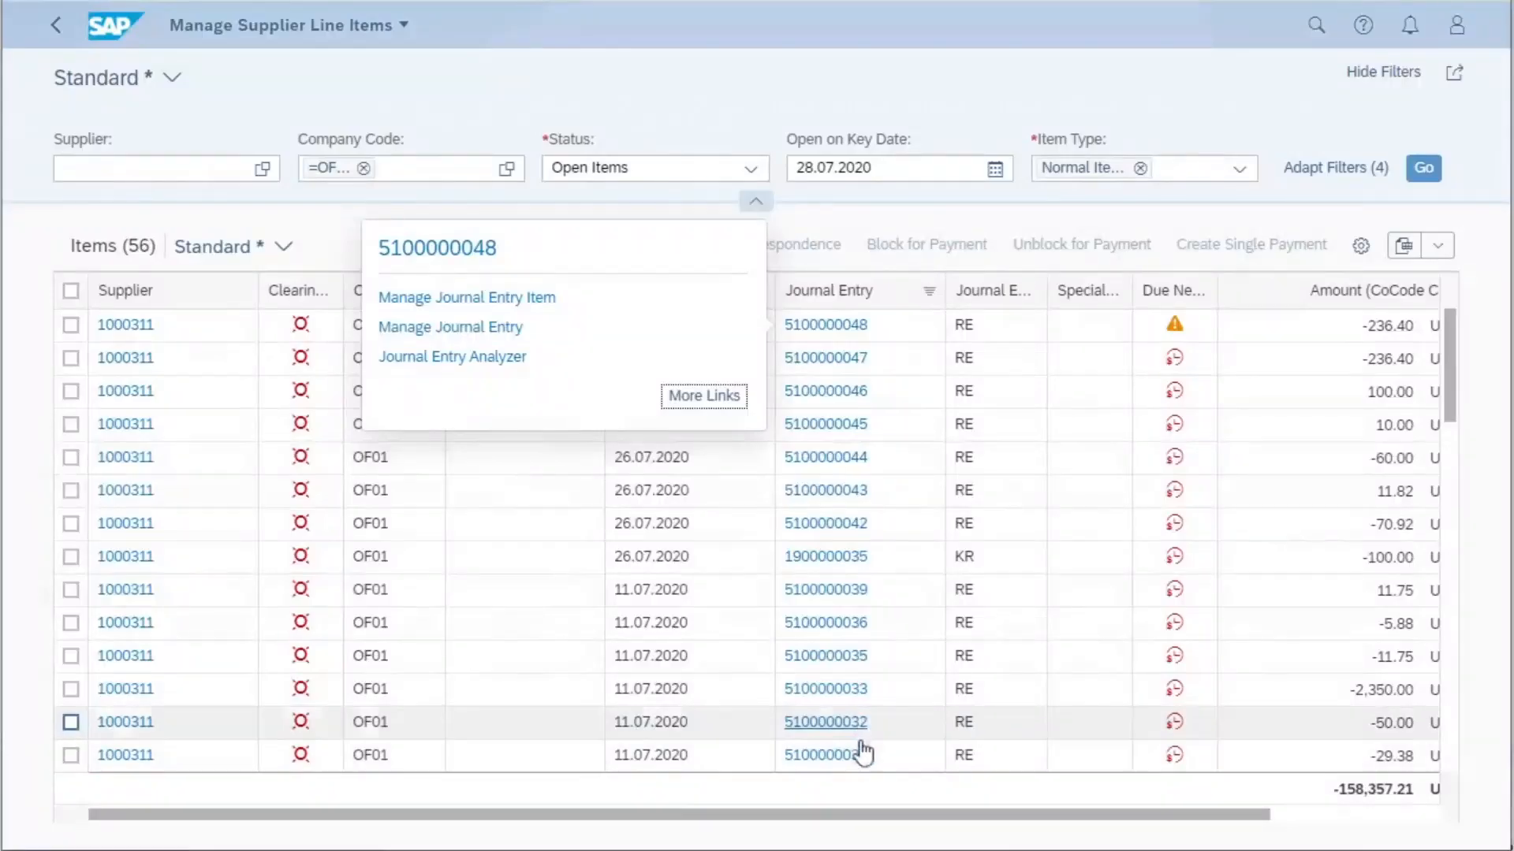
# - Open the journal entry dated 28.07.2020 and examine its first item's payment, tax, account assignment, output and notes details
pyautogui.click(437, 250)
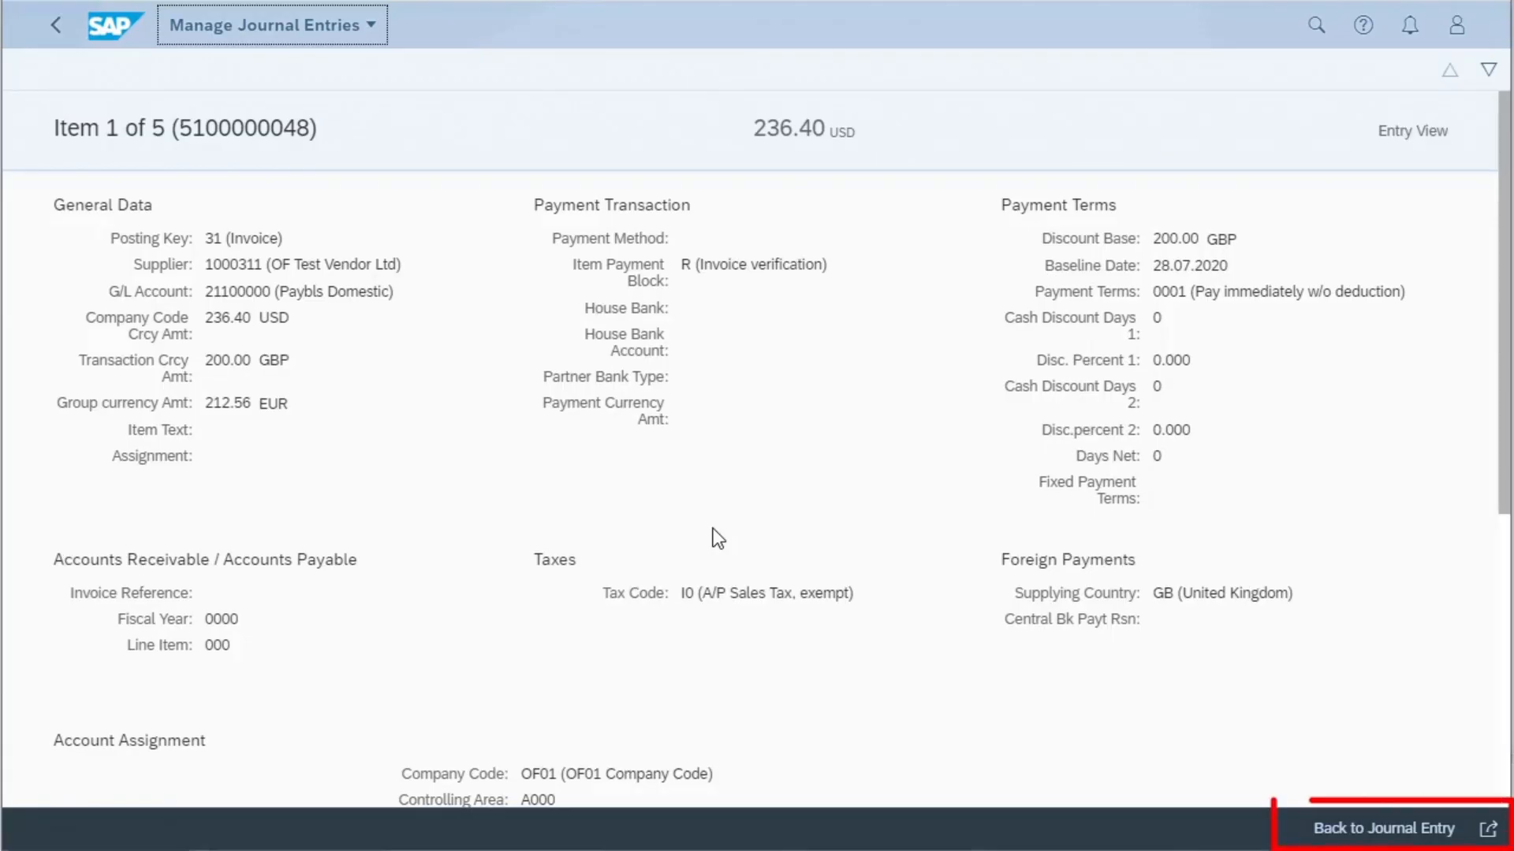
pyautogui.scroll(-3, 713, 528)
pyautogui.scroll(-3, 713, 529)
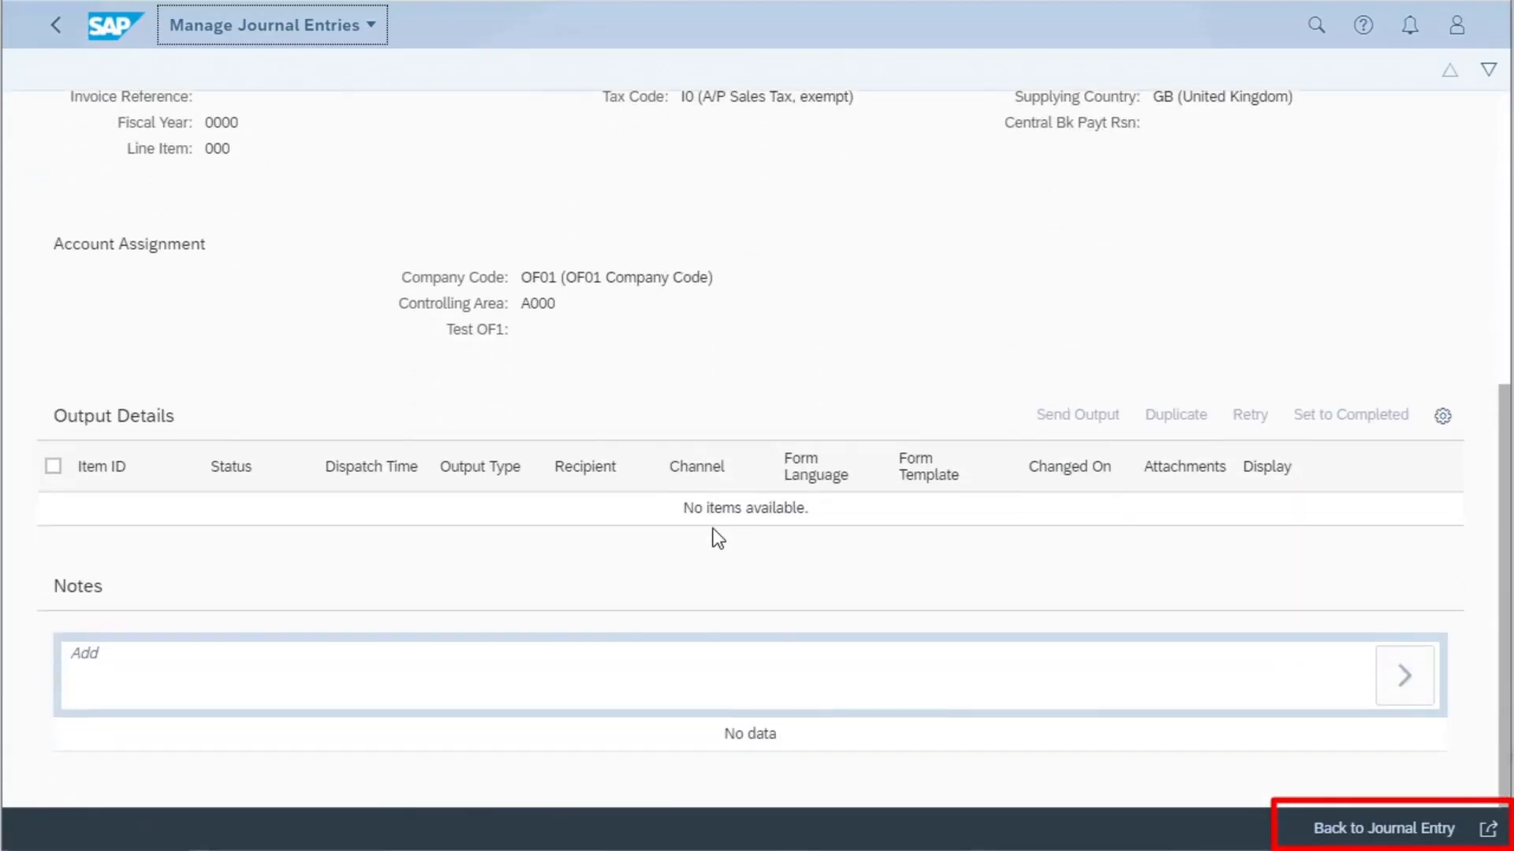
pyautogui.scroll(6, 713, 530)
# - Go back to the full journal entry, review its header and line items, and return to Manage Supplier Line Items
pyautogui.click(1393, 834)
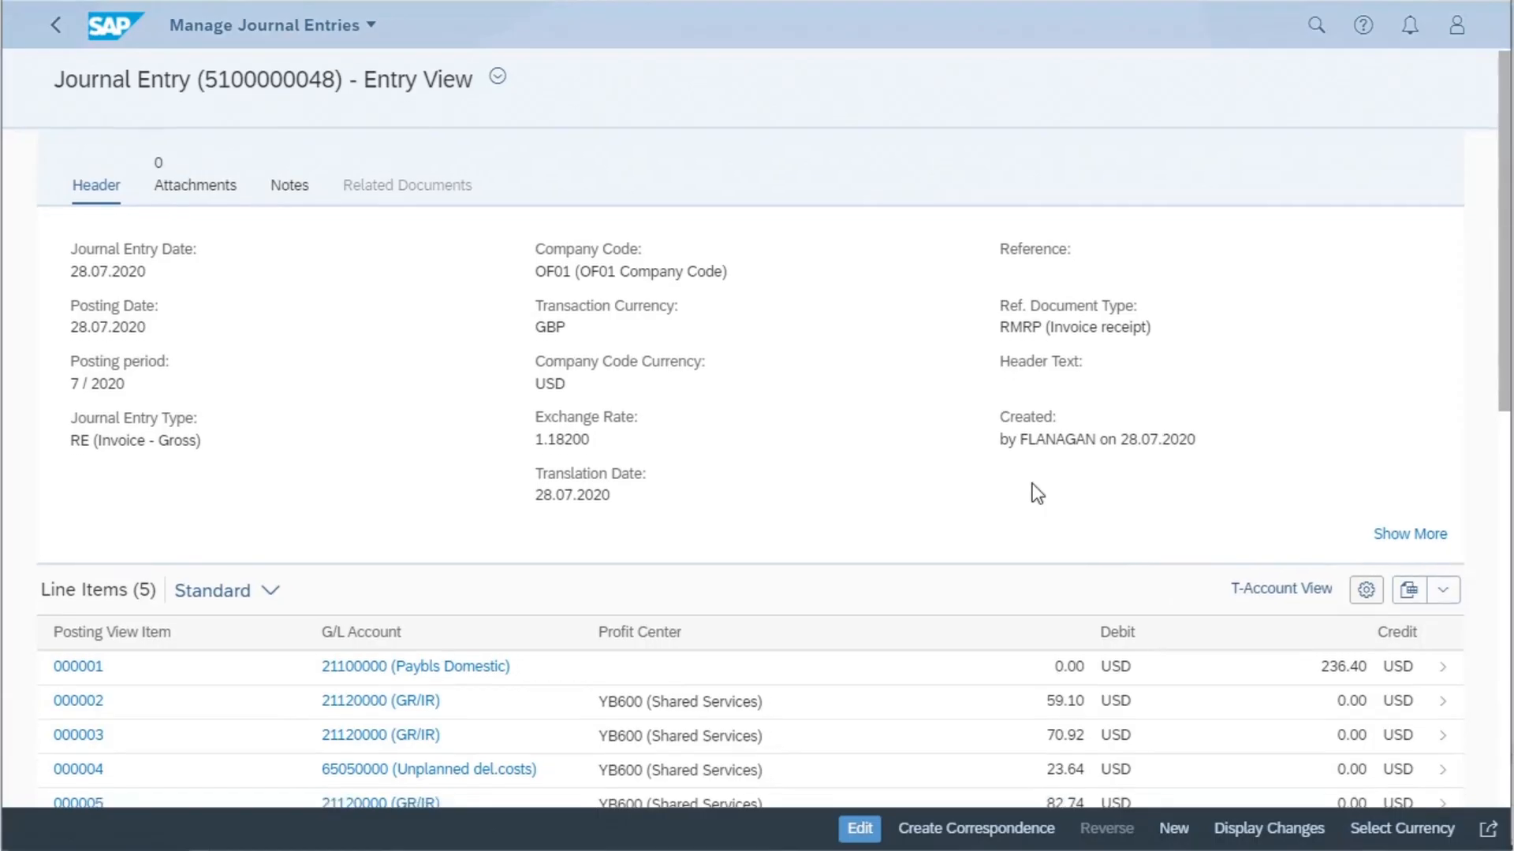
pyautogui.scroll(-2, 1033, 489)
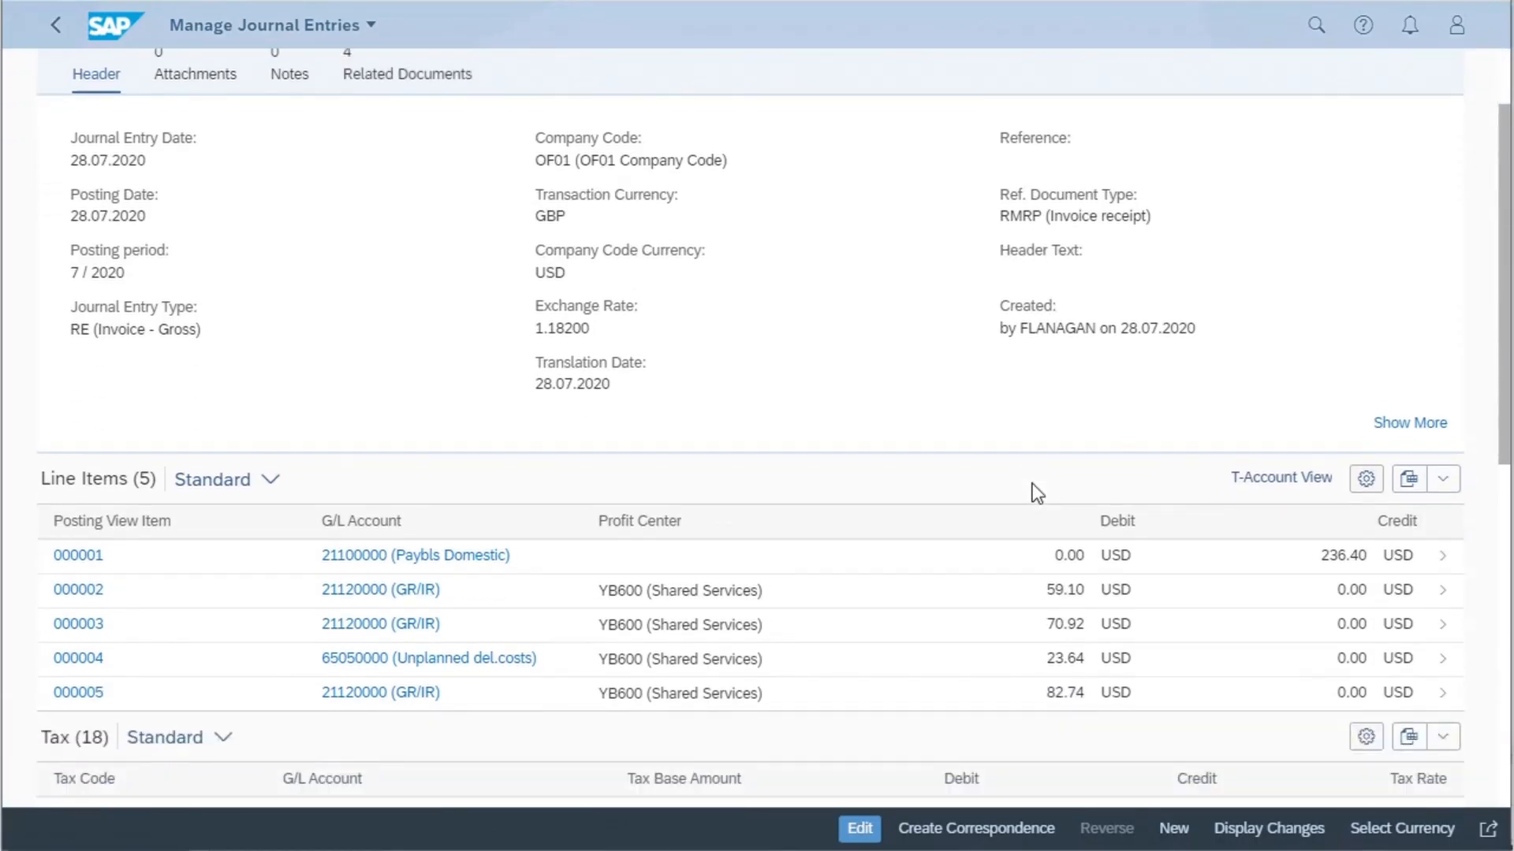
pyautogui.click(59, 30)
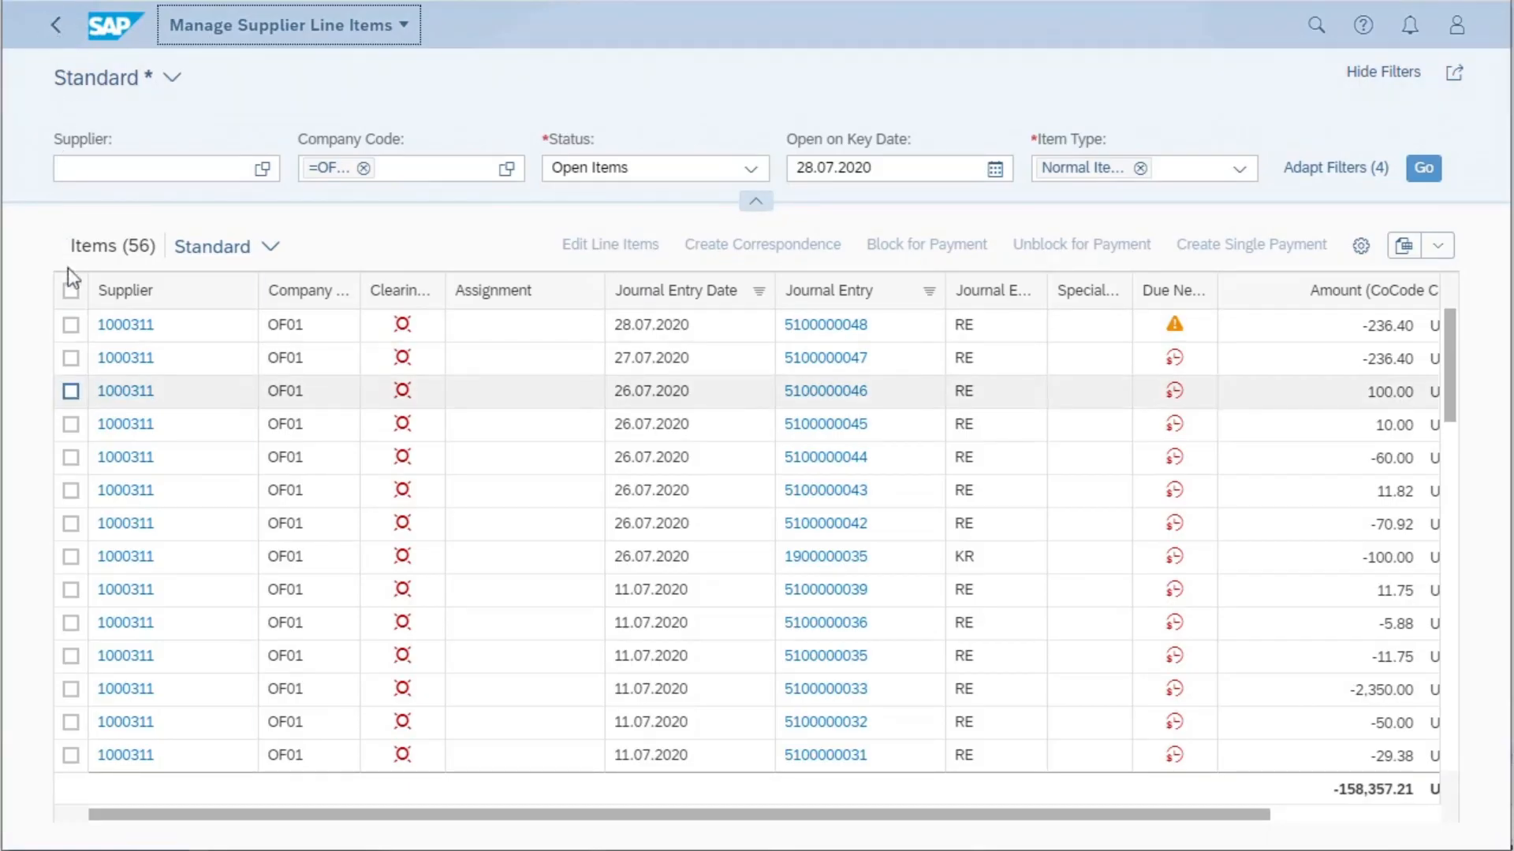
# - Select the first three supplier line items and set their text to "test" through Edit Line Items
pyautogui.click(70, 324)
pyautogui.click(68, 357)
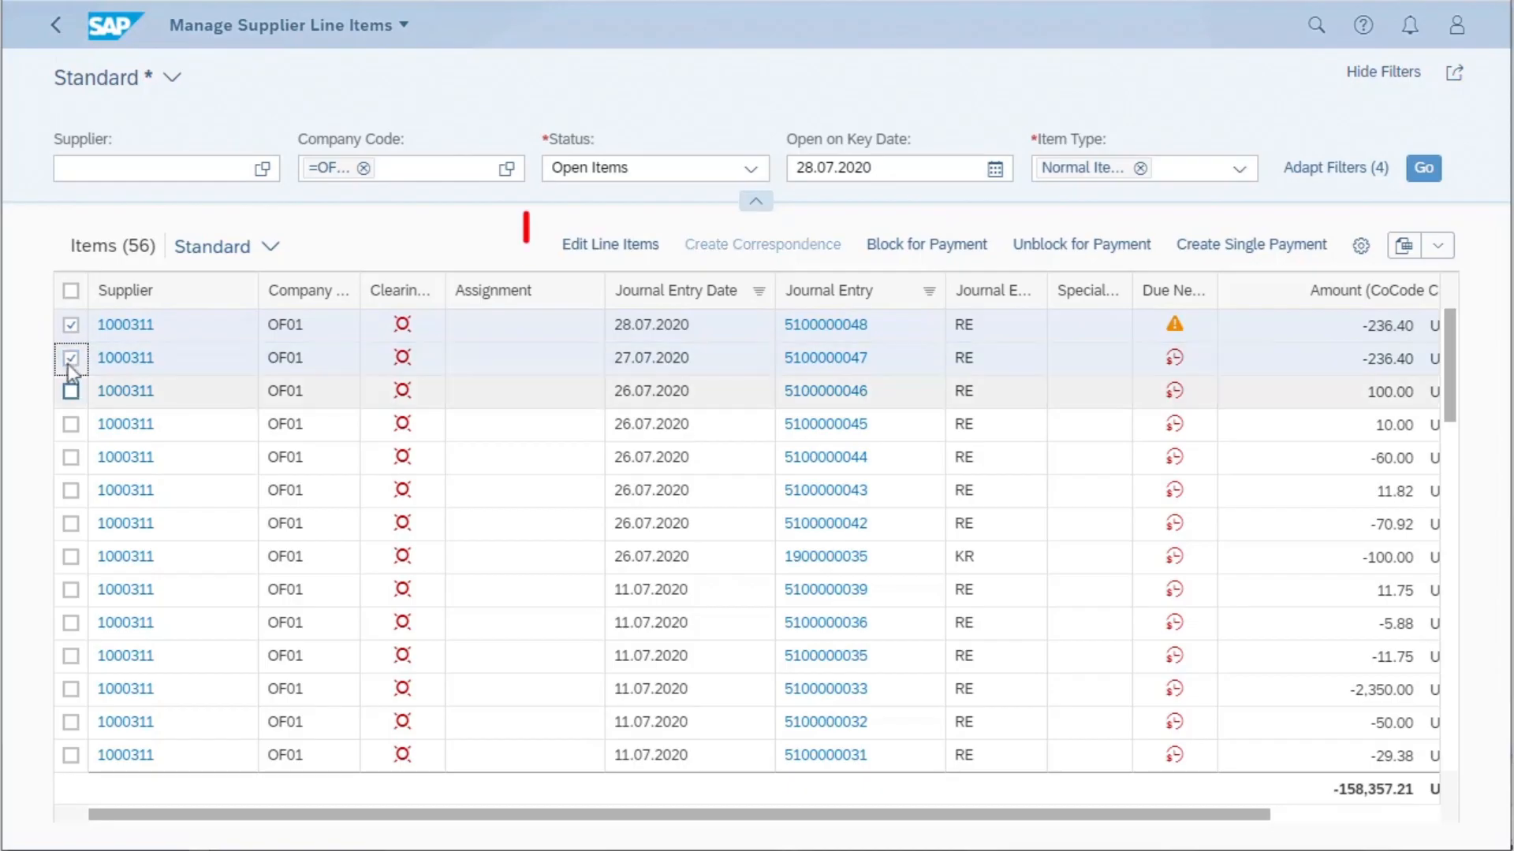
pyautogui.click(70, 390)
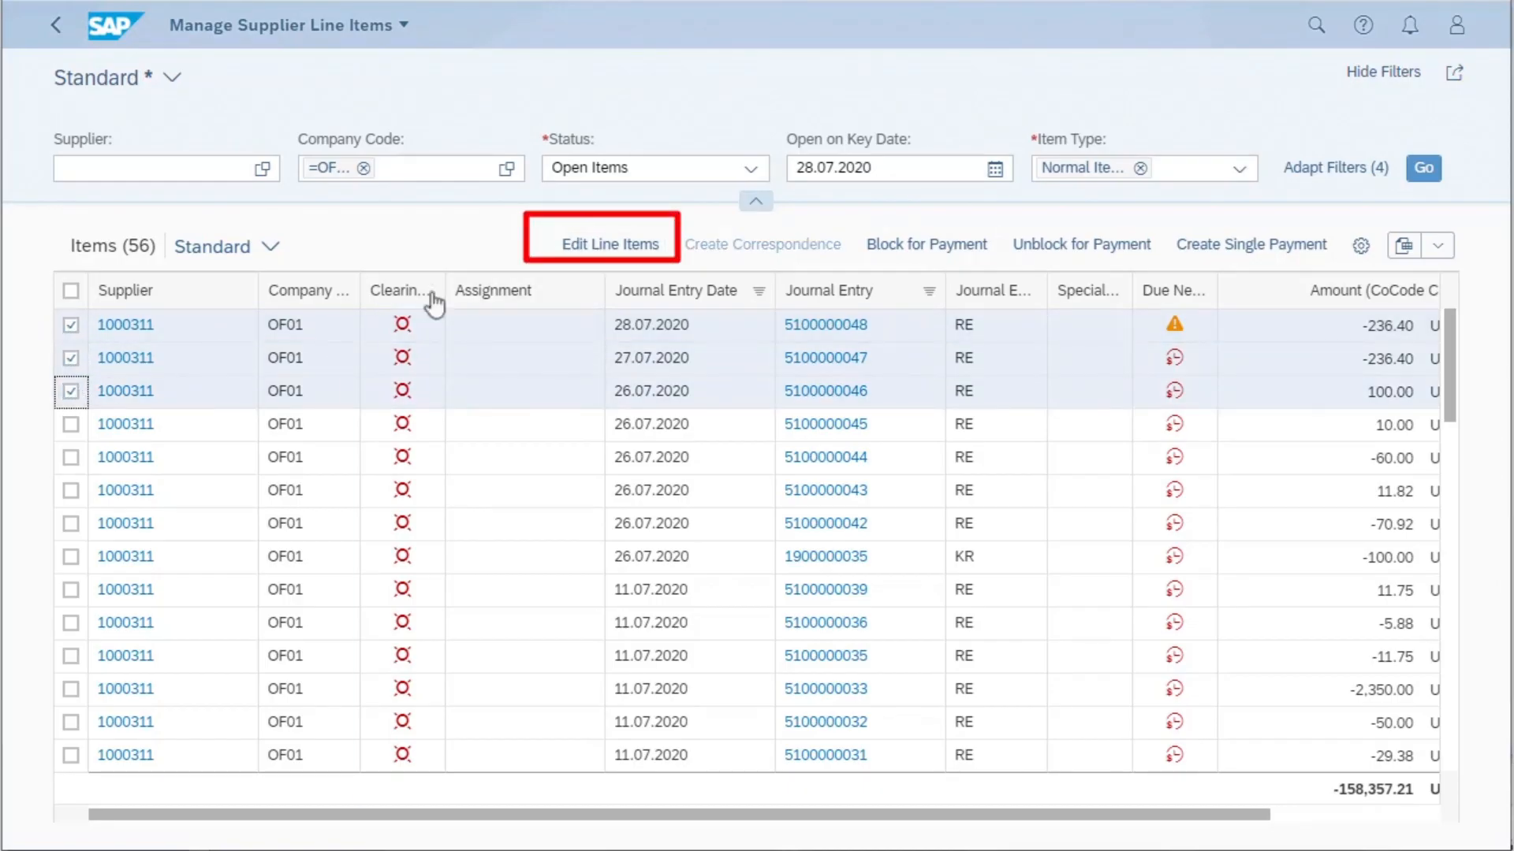
pyautogui.click(607, 246)
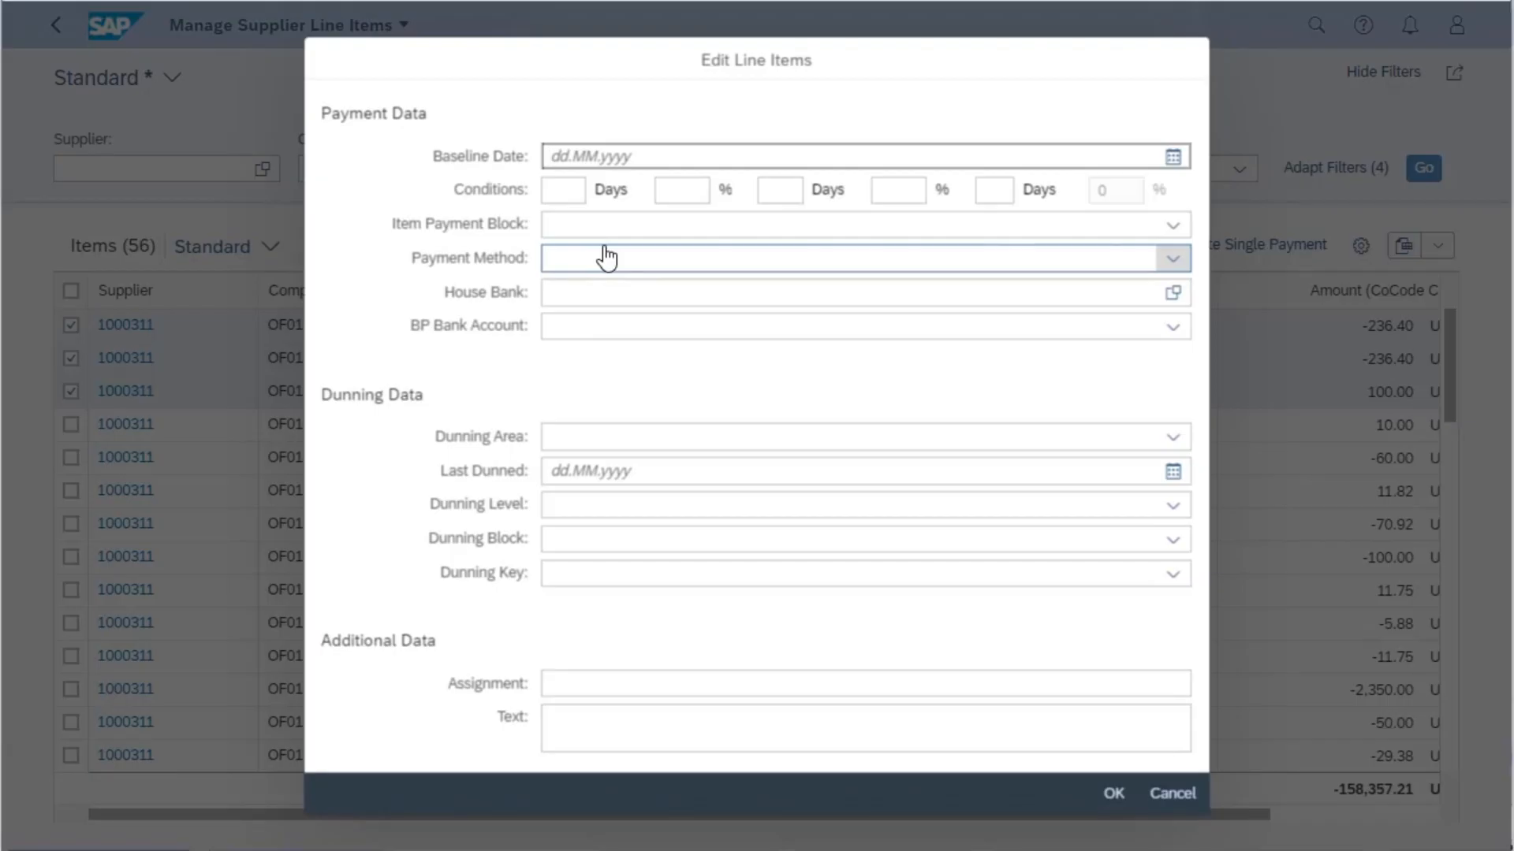
pyautogui.click(589, 729)
pyautogui.write('test')
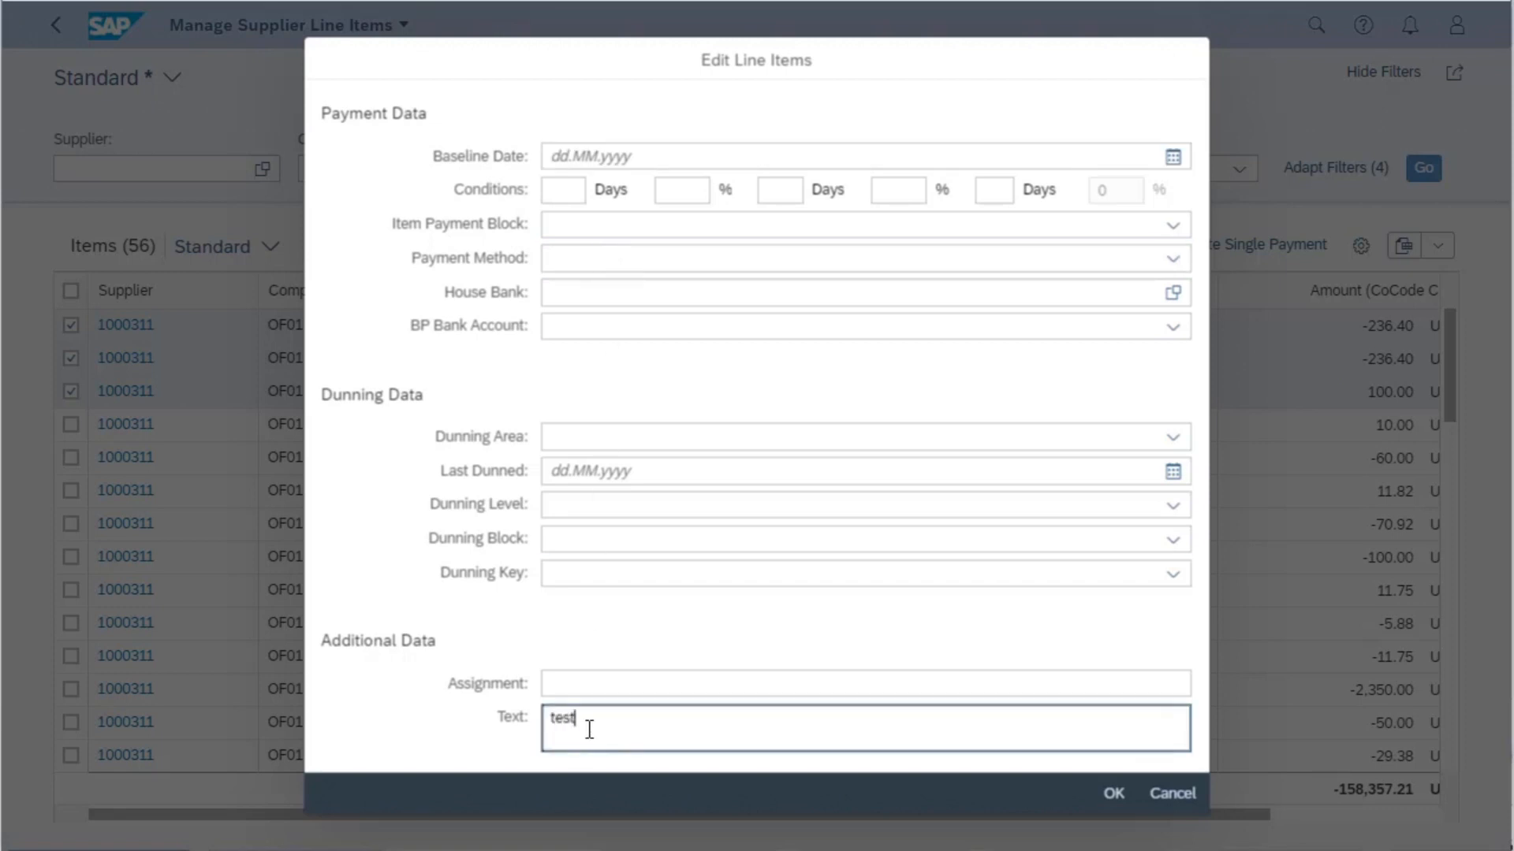
pyautogui.click(1120, 797)
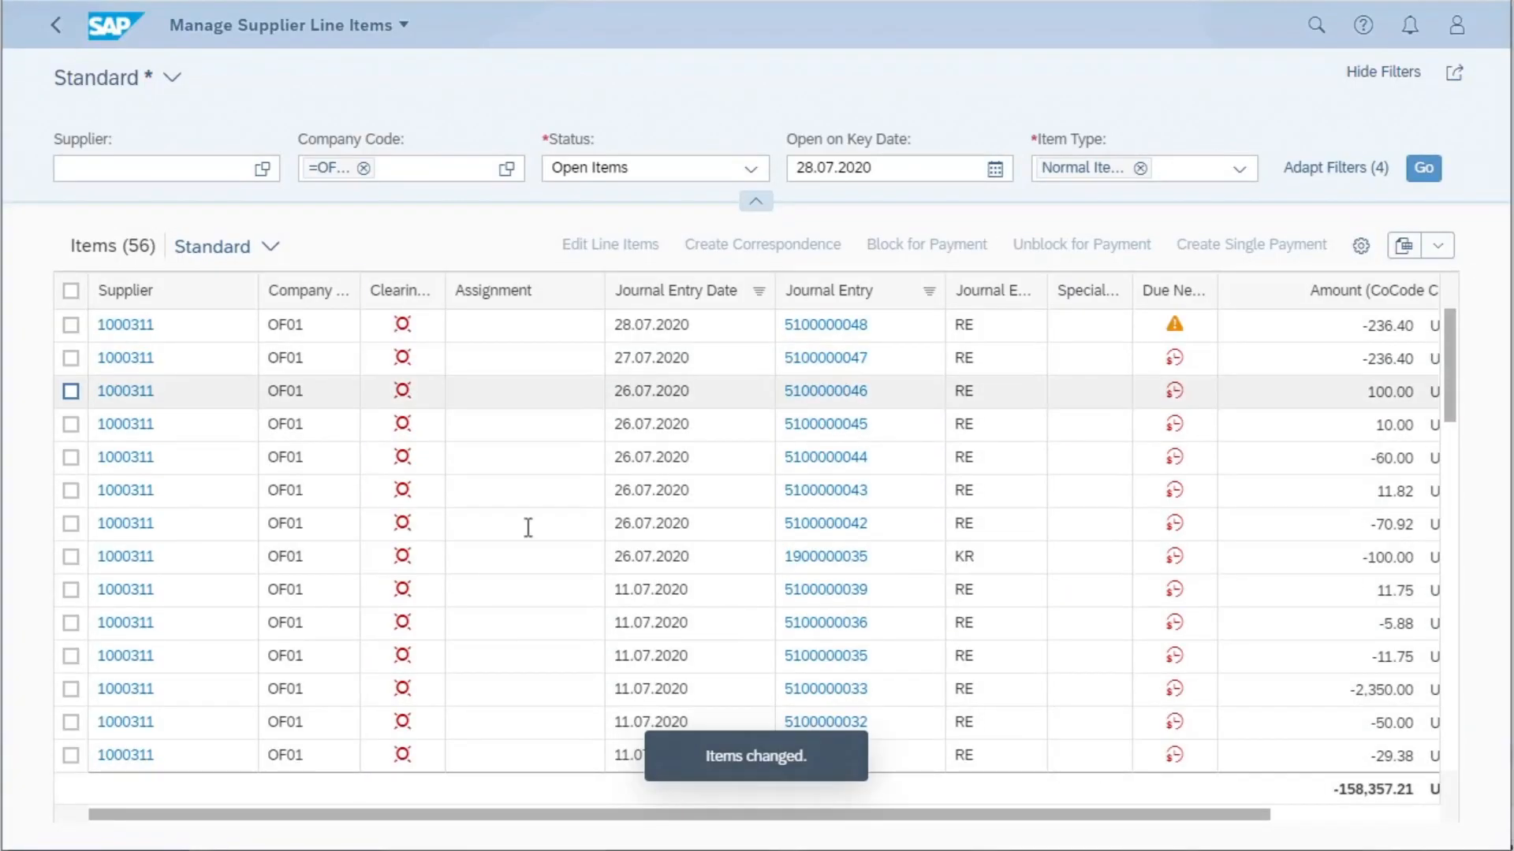
# - Review the Block for Payment options for the item dated 28.07.2020 without applying a block, and clear its selection
pyautogui.click(69, 324)
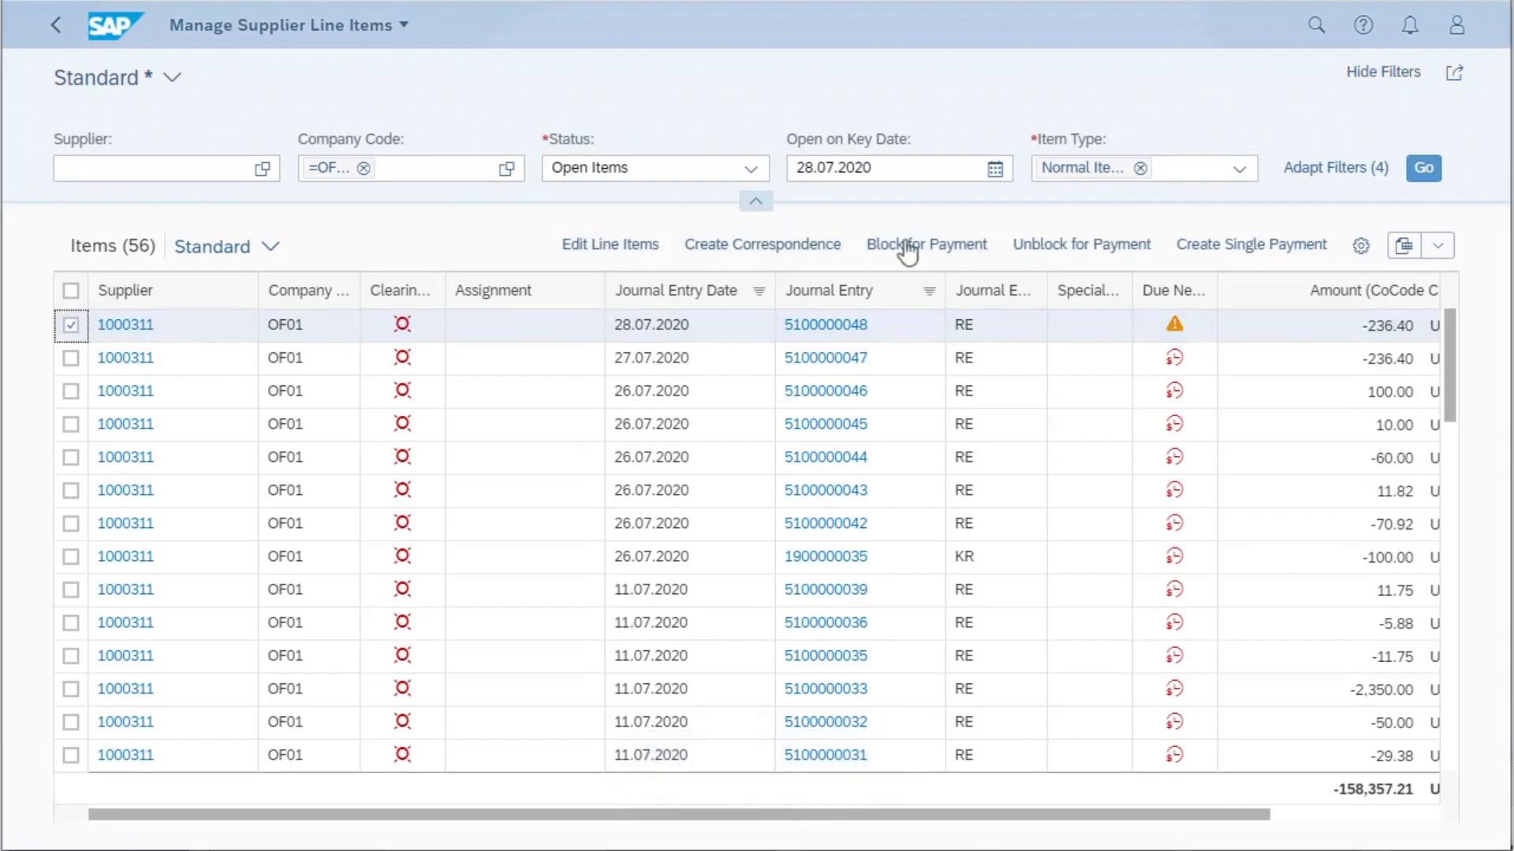
pyautogui.click(954, 245)
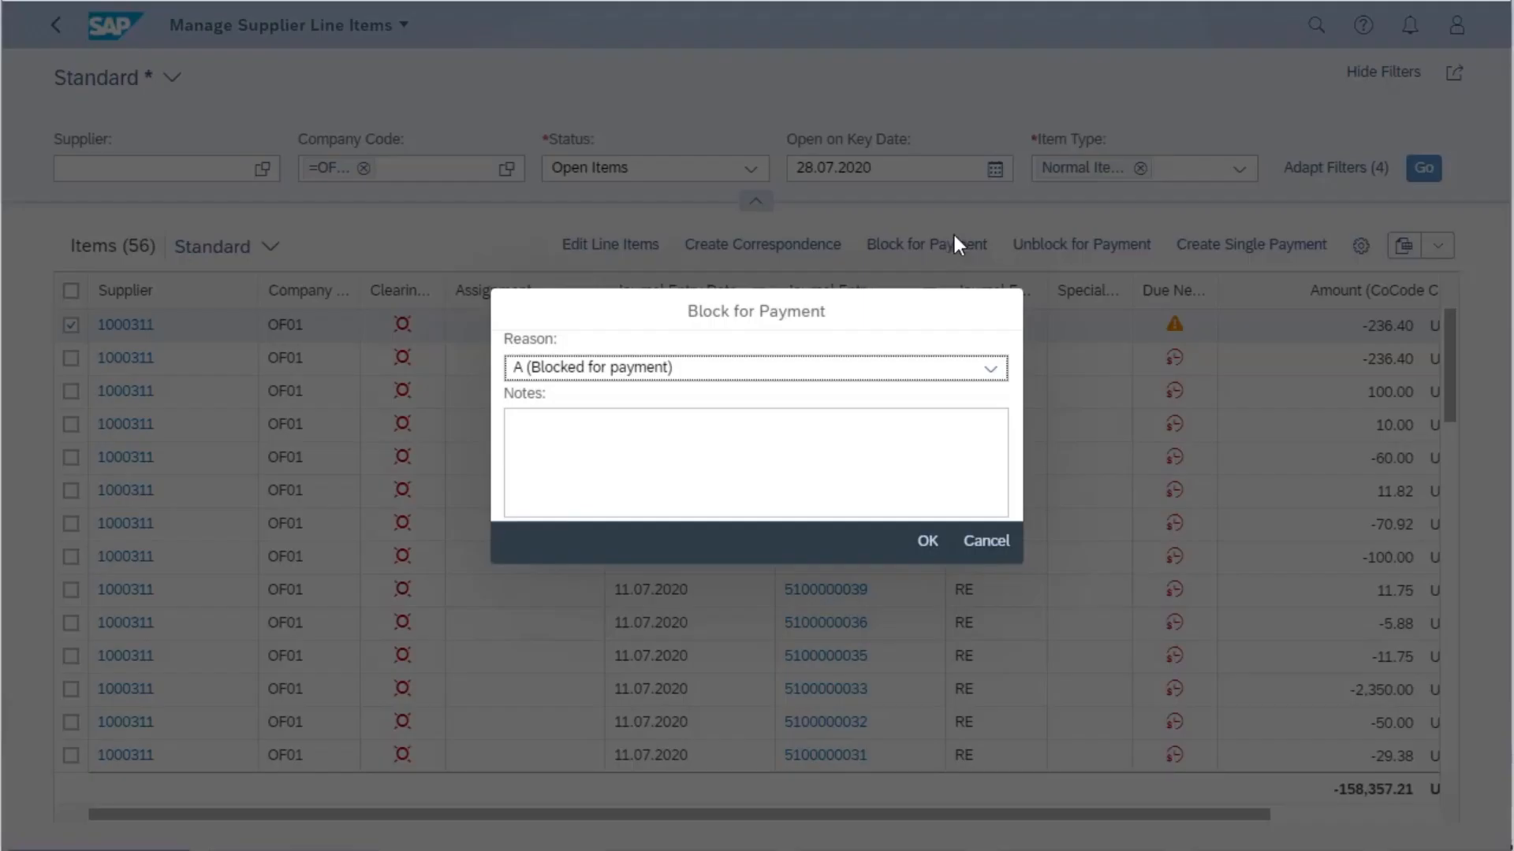
pyautogui.click(987, 542)
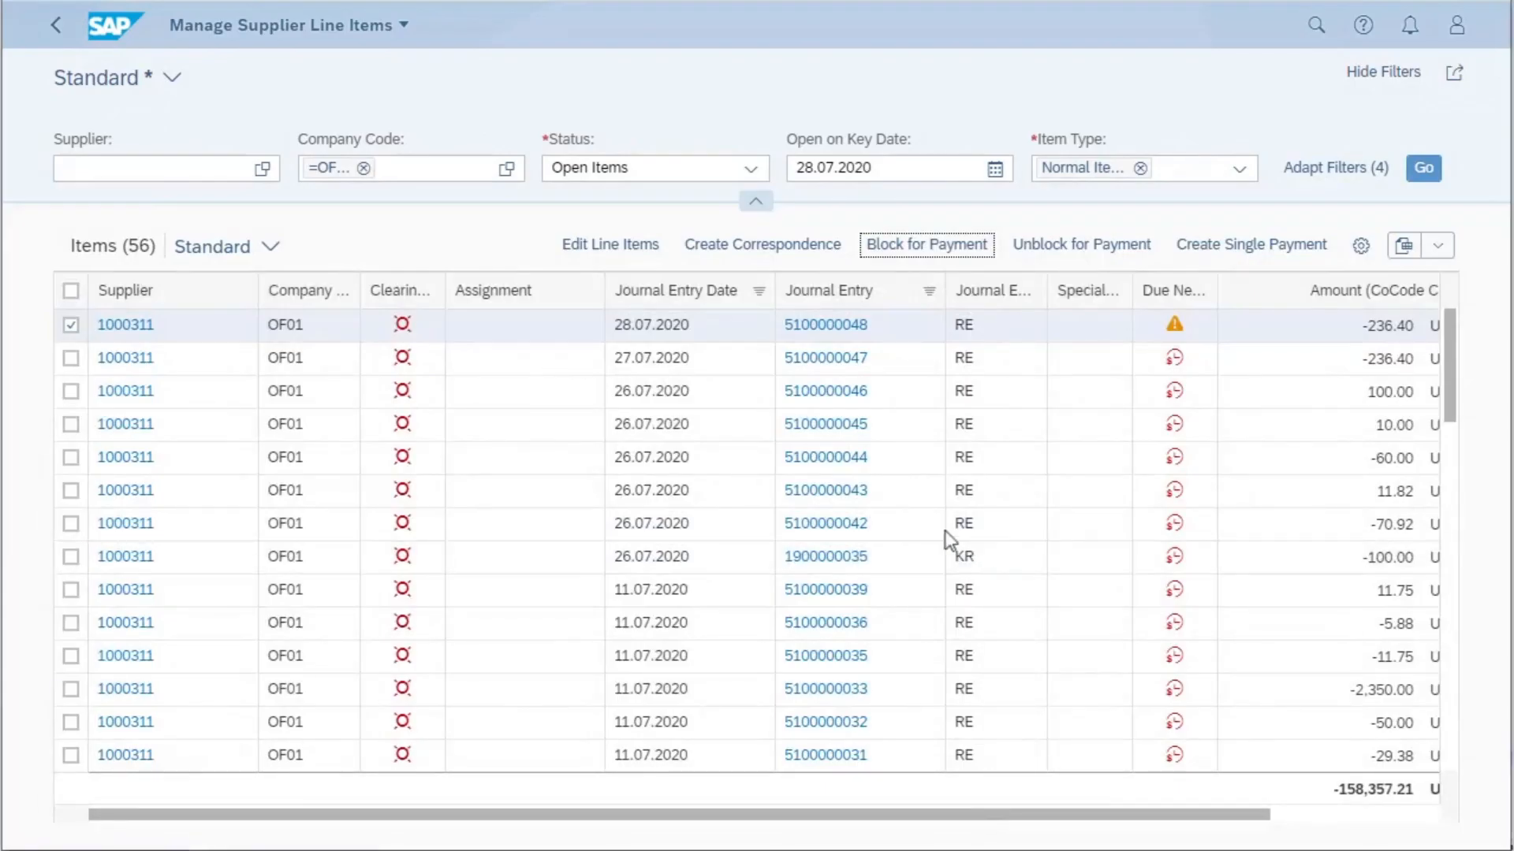
pyautogui.click(70, 326)
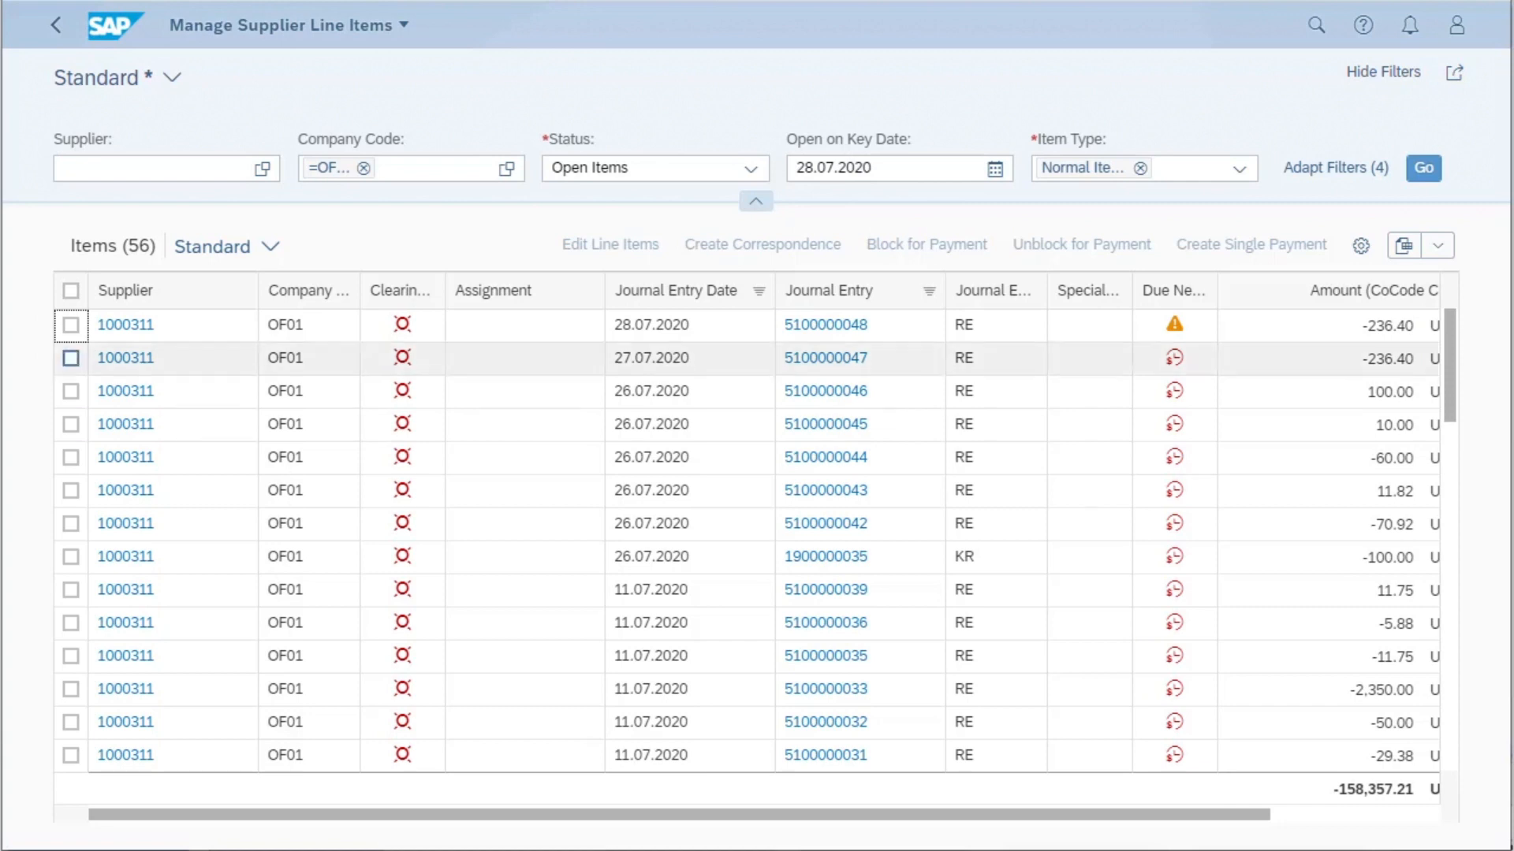
# - Include Item Payment Block among the columns in the line item table's view settings
pyautogui.click(1361, 247)
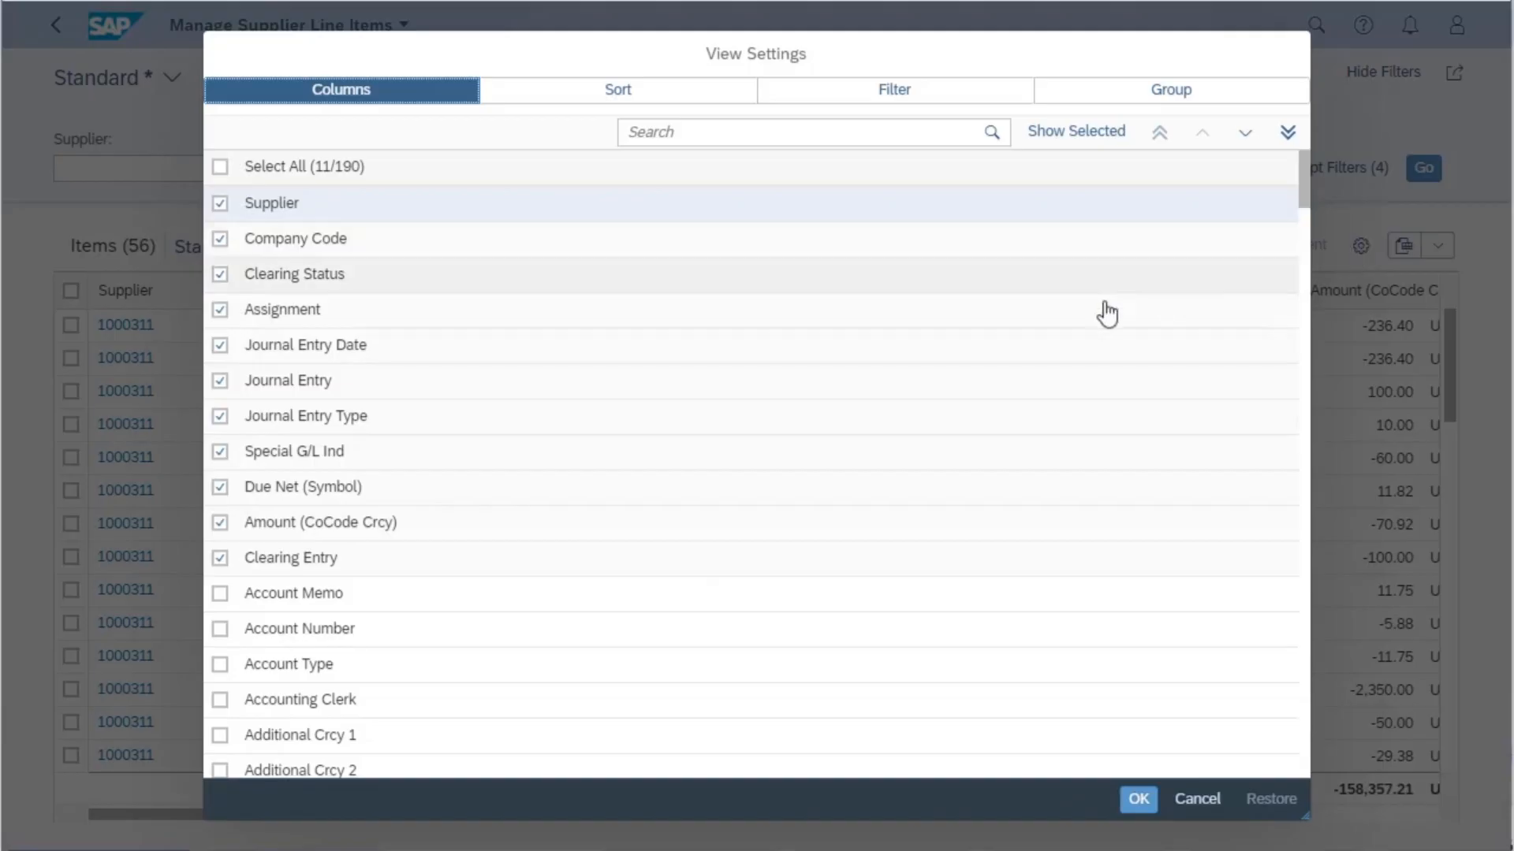
pyautogui.scroll(-2, 678, 410)
pyautogui.scroll(-15, 678, 410)
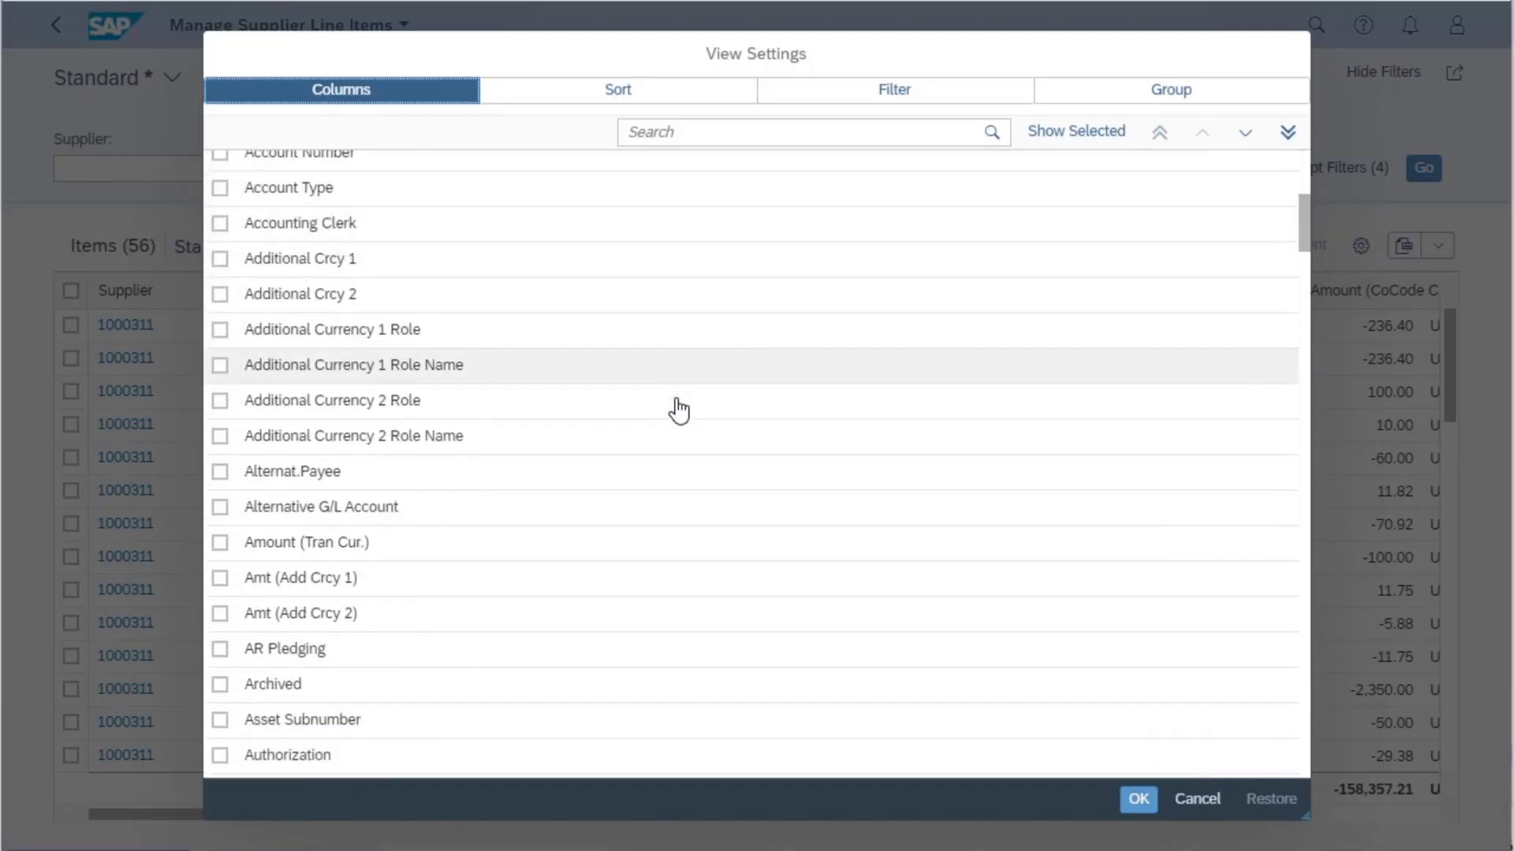
pyautogui.scroll(-10, 678, 410)
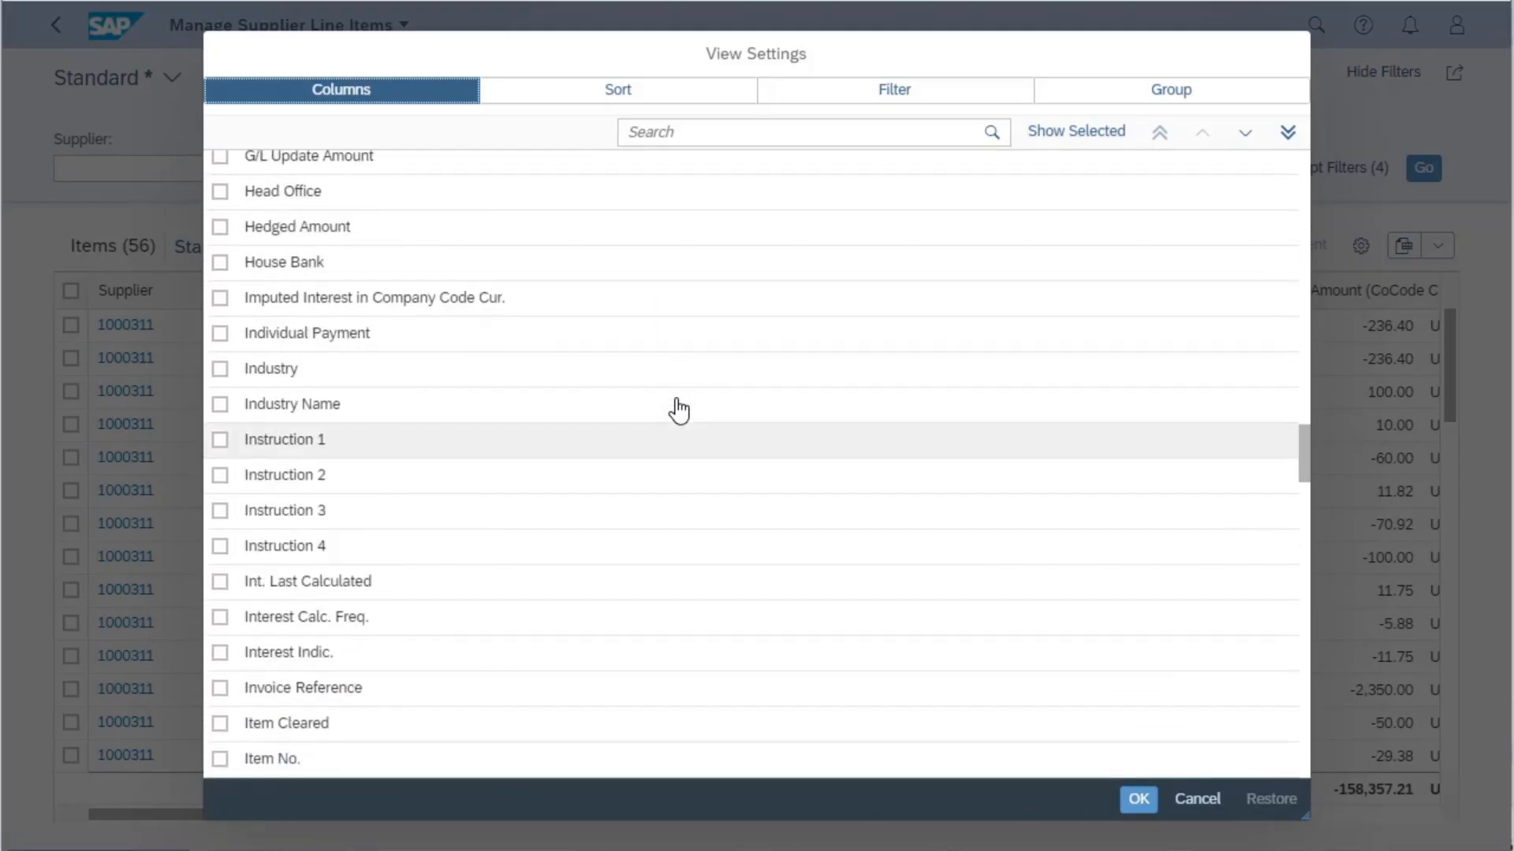
pyautogui.scroll(-3, 678, 410)
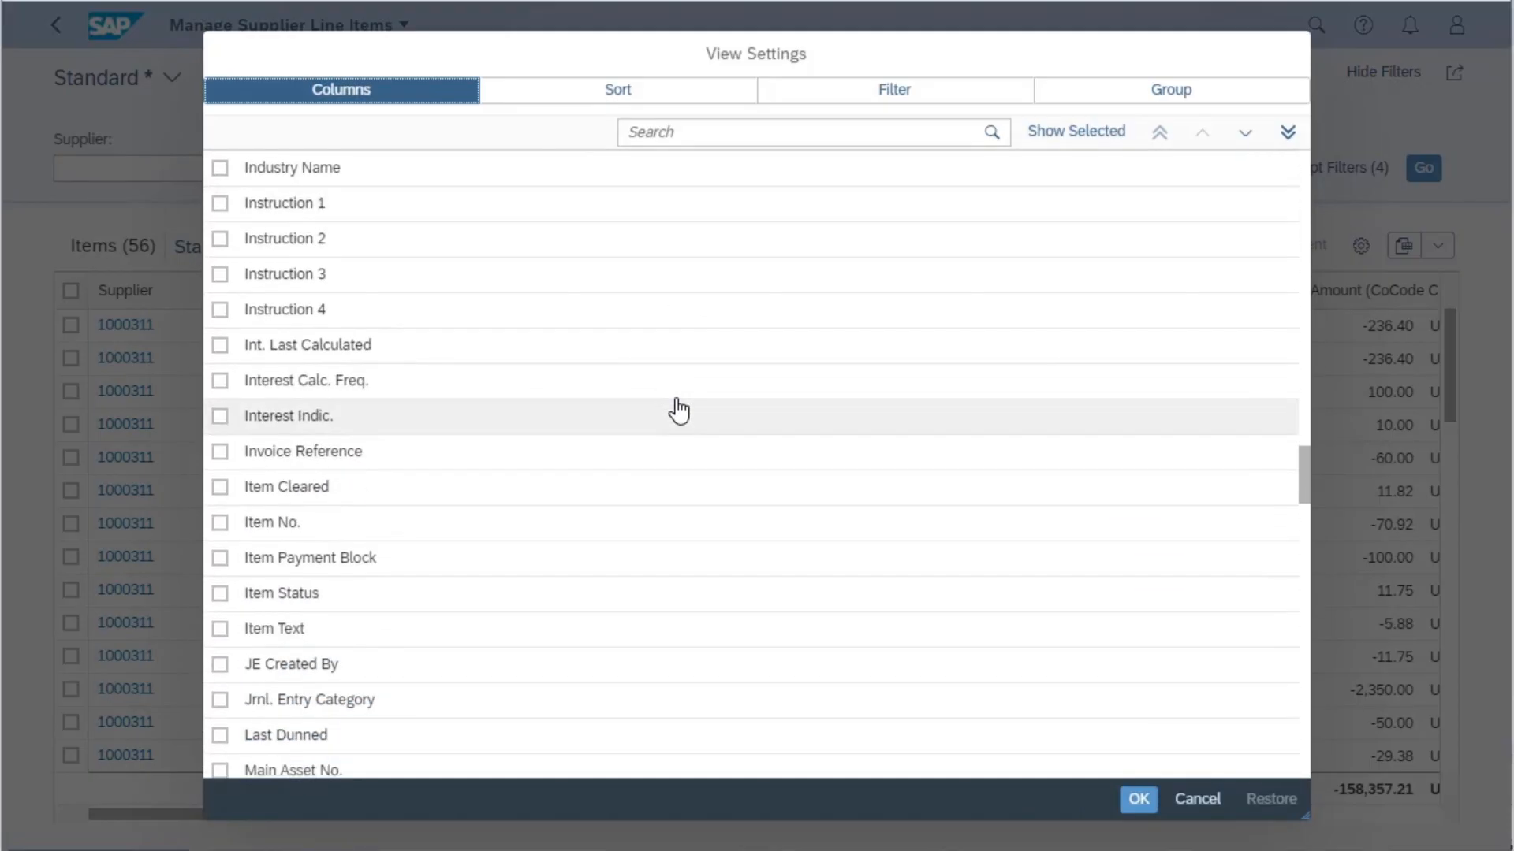
pyautogui.click(220, 561)
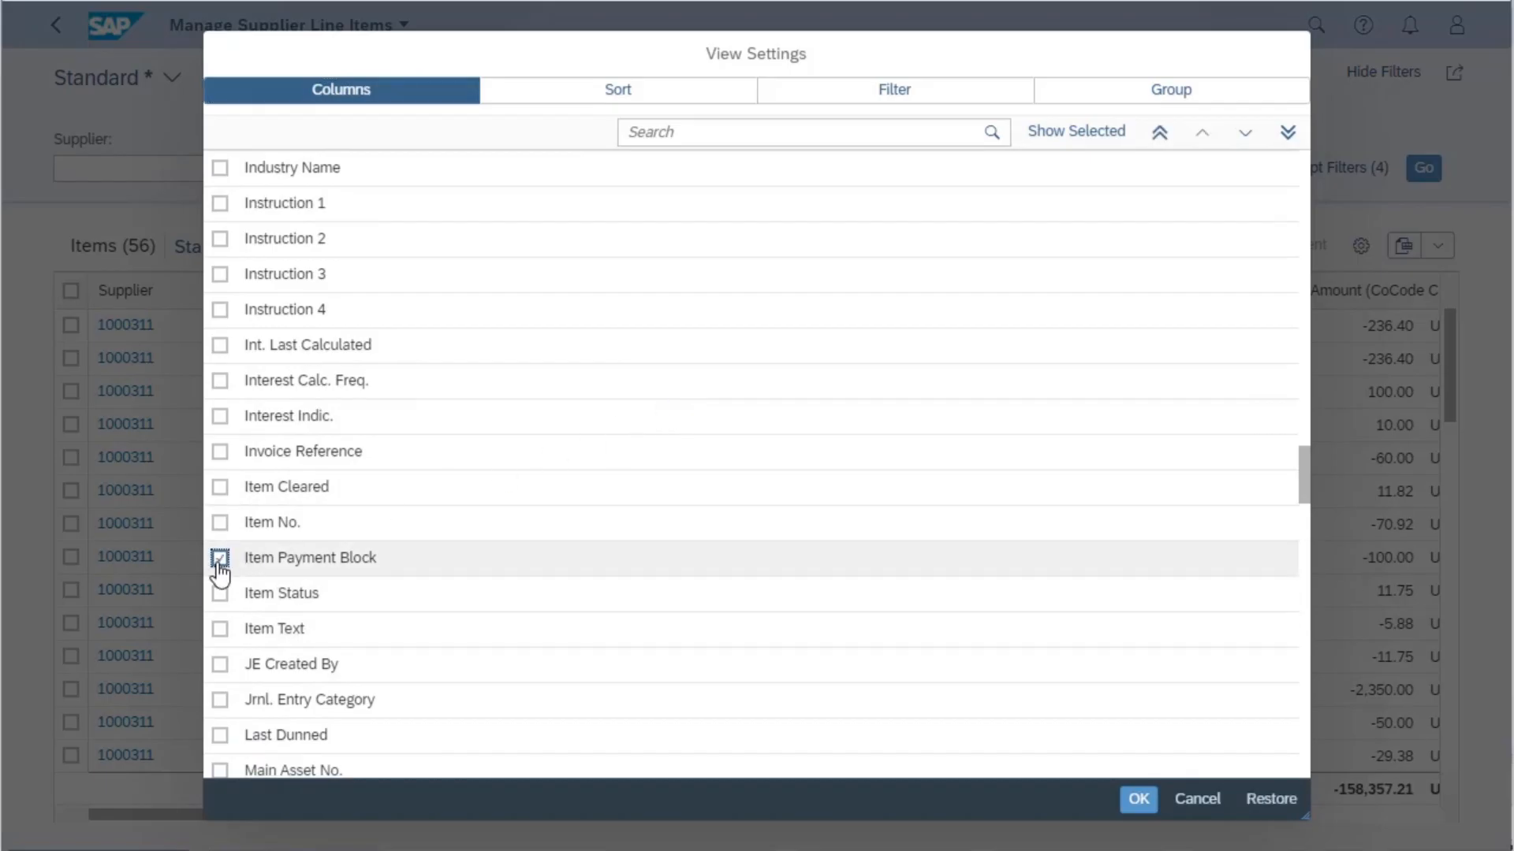
# - Place the Item Payment Block column directly after Supplier, apply the settings and widen the column in the table
pyautogui.click(1160, 134)
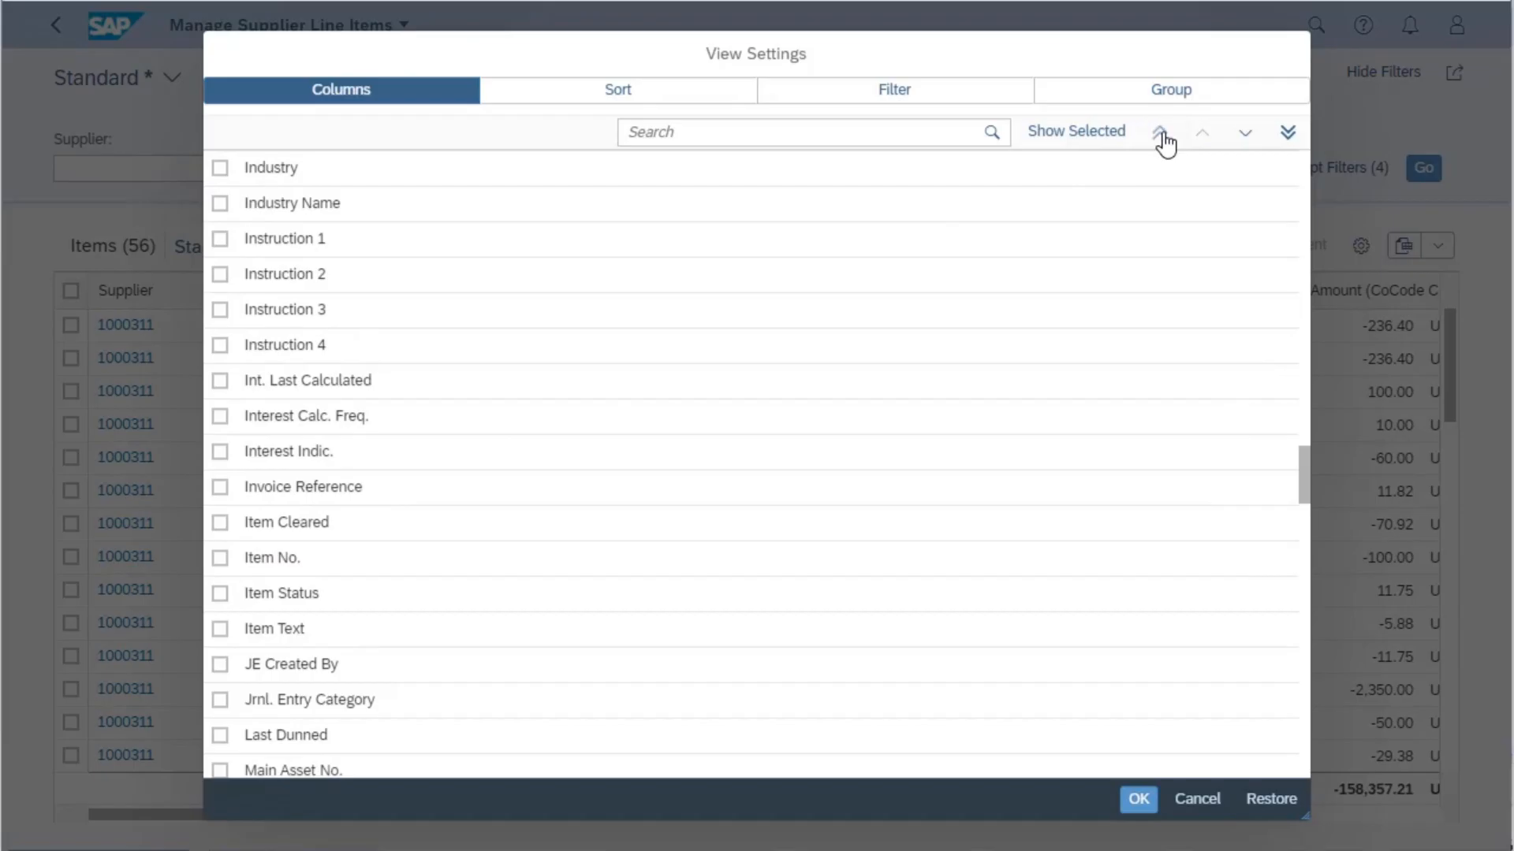
pyautogui.moveTo(1303, 467); pyautogui.dragTo(1330, 141)
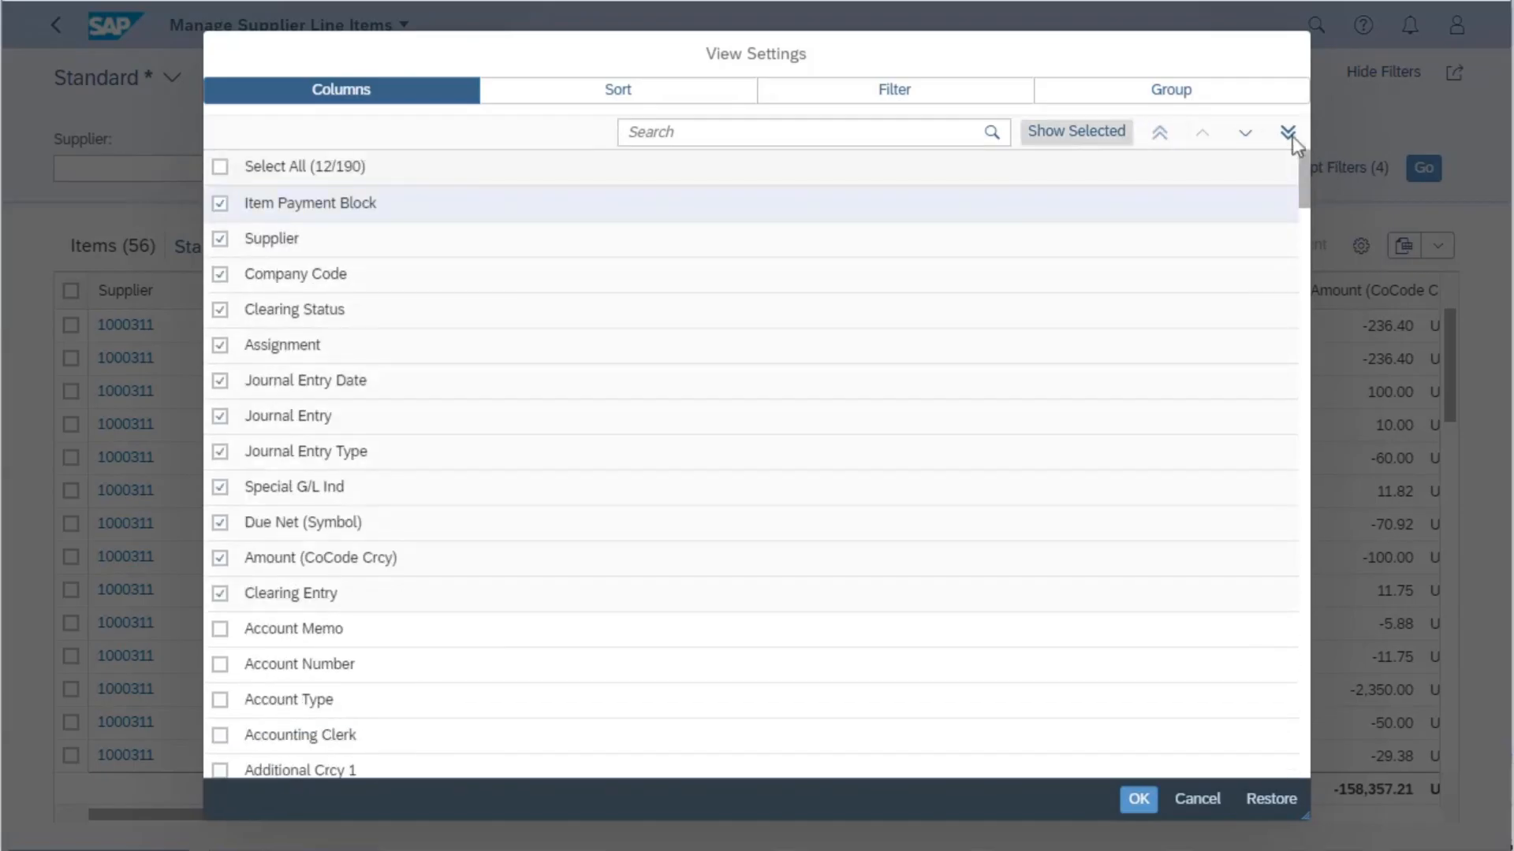
pyautogui.click(1245, 136)
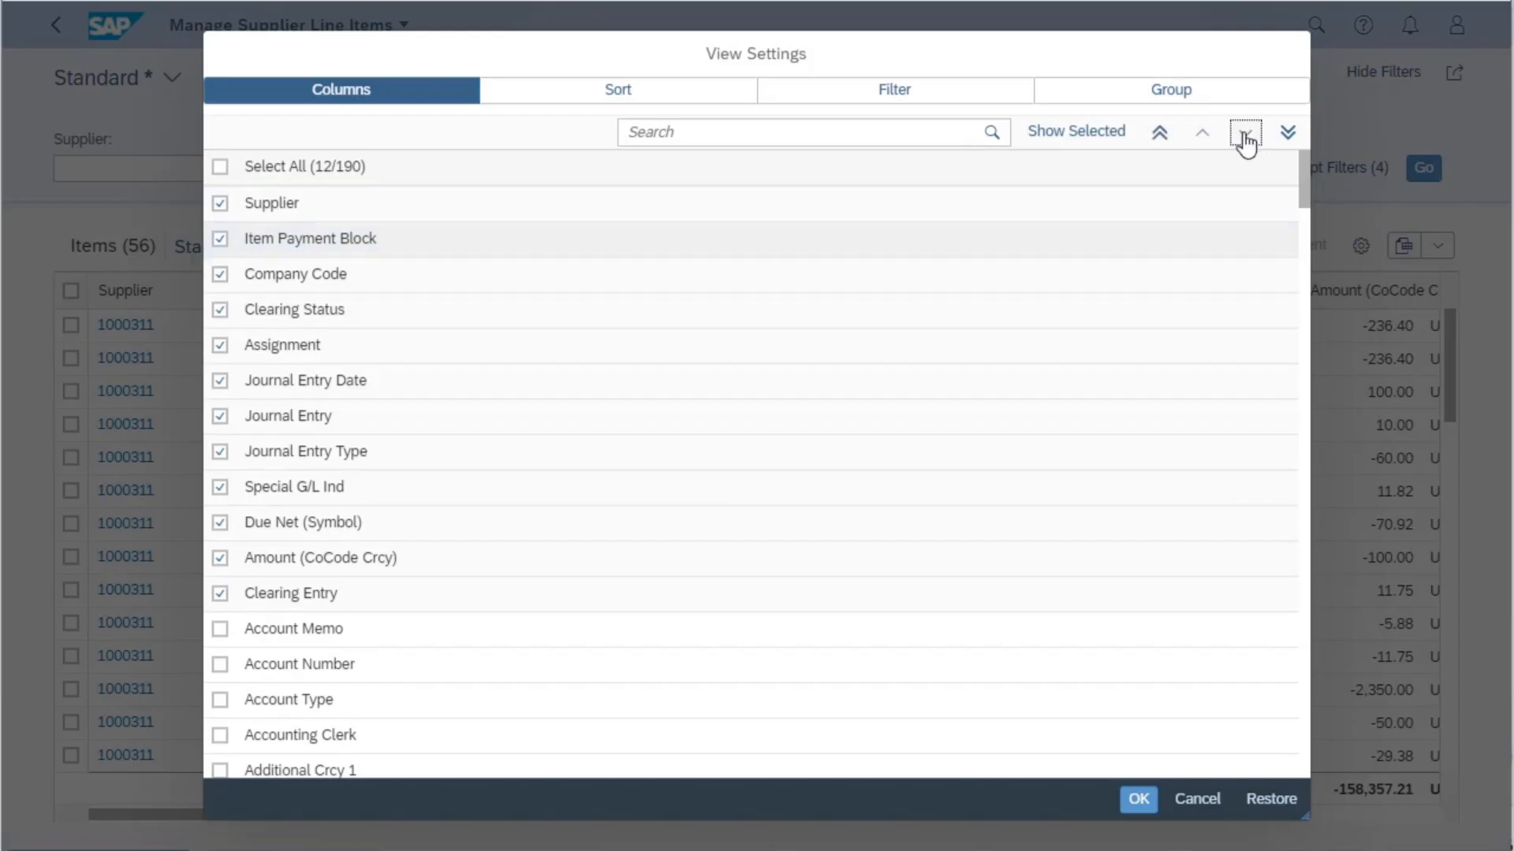
pyautogui.click(1138, 800)
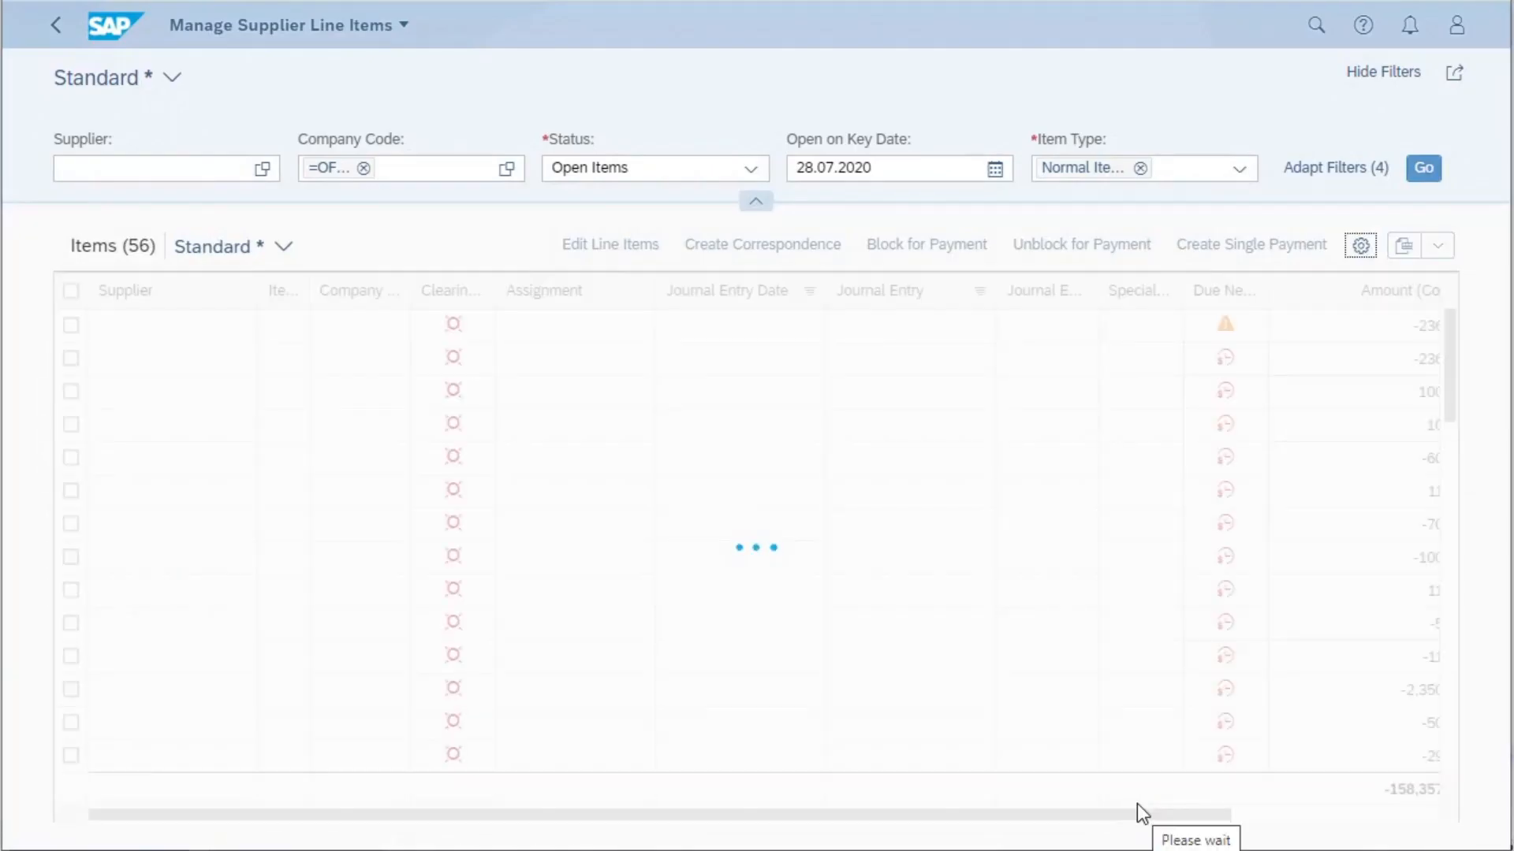
pyautogui.moveTo(308, 291); pyautogui.dragTo(394, 298)
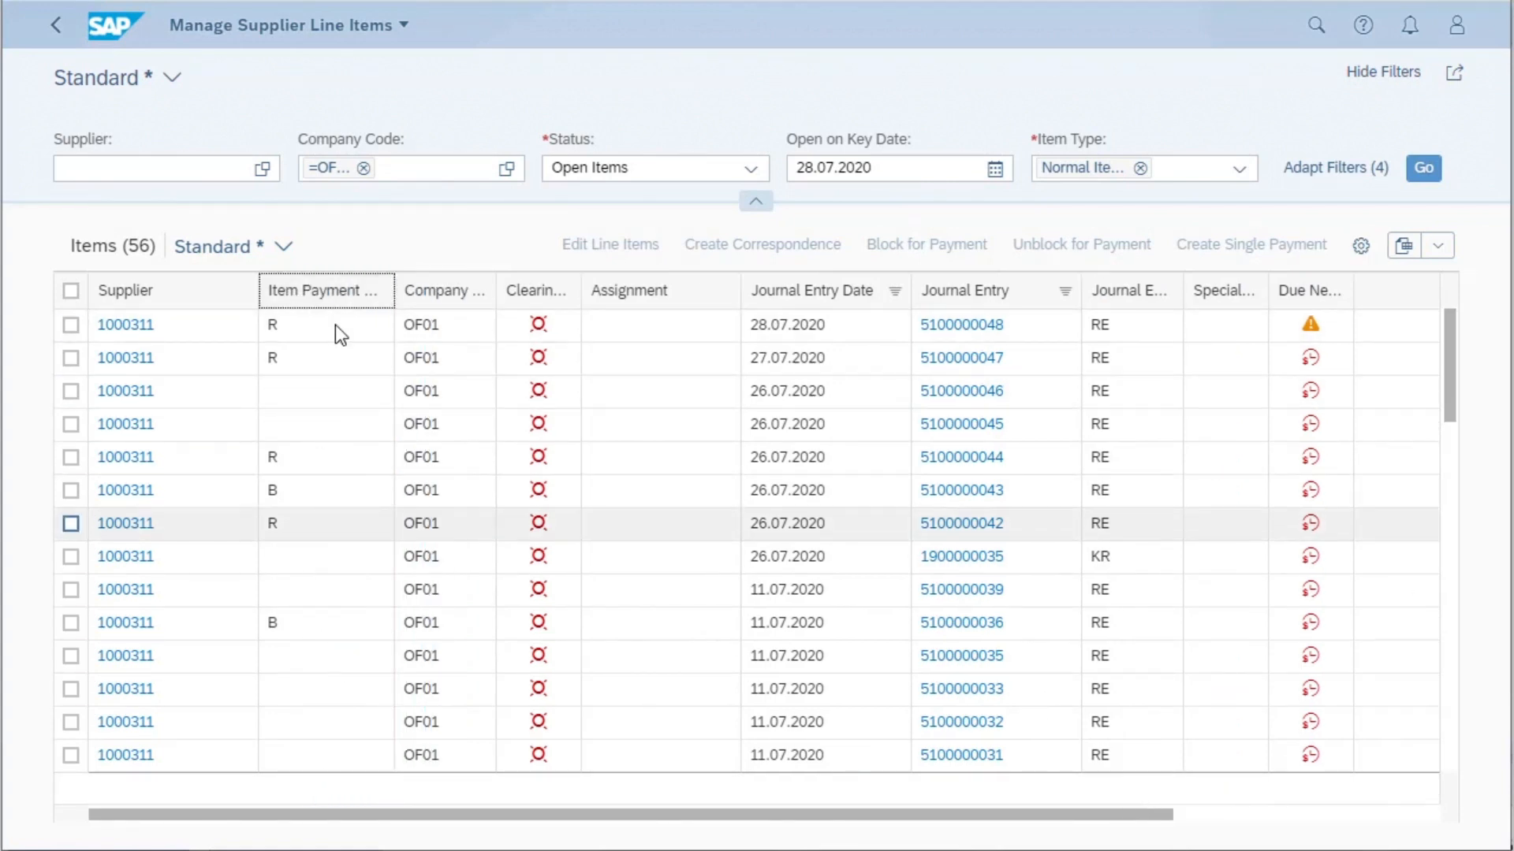
# - Check the line item table's sort settings and add an empty third sort level
pyautogui.click(1361, 245)
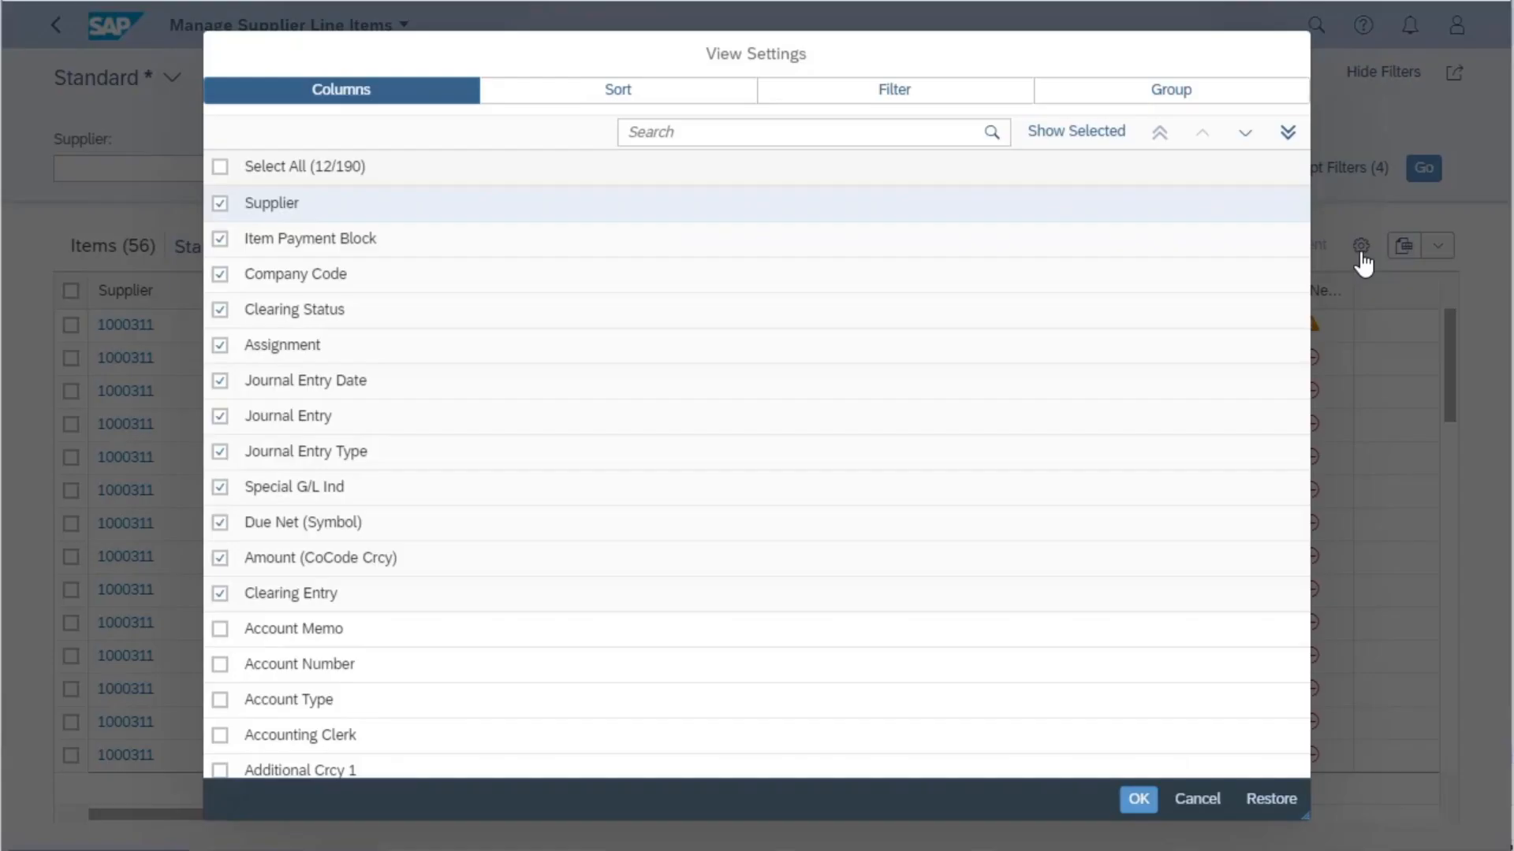
pyautogui.click(578, 93)
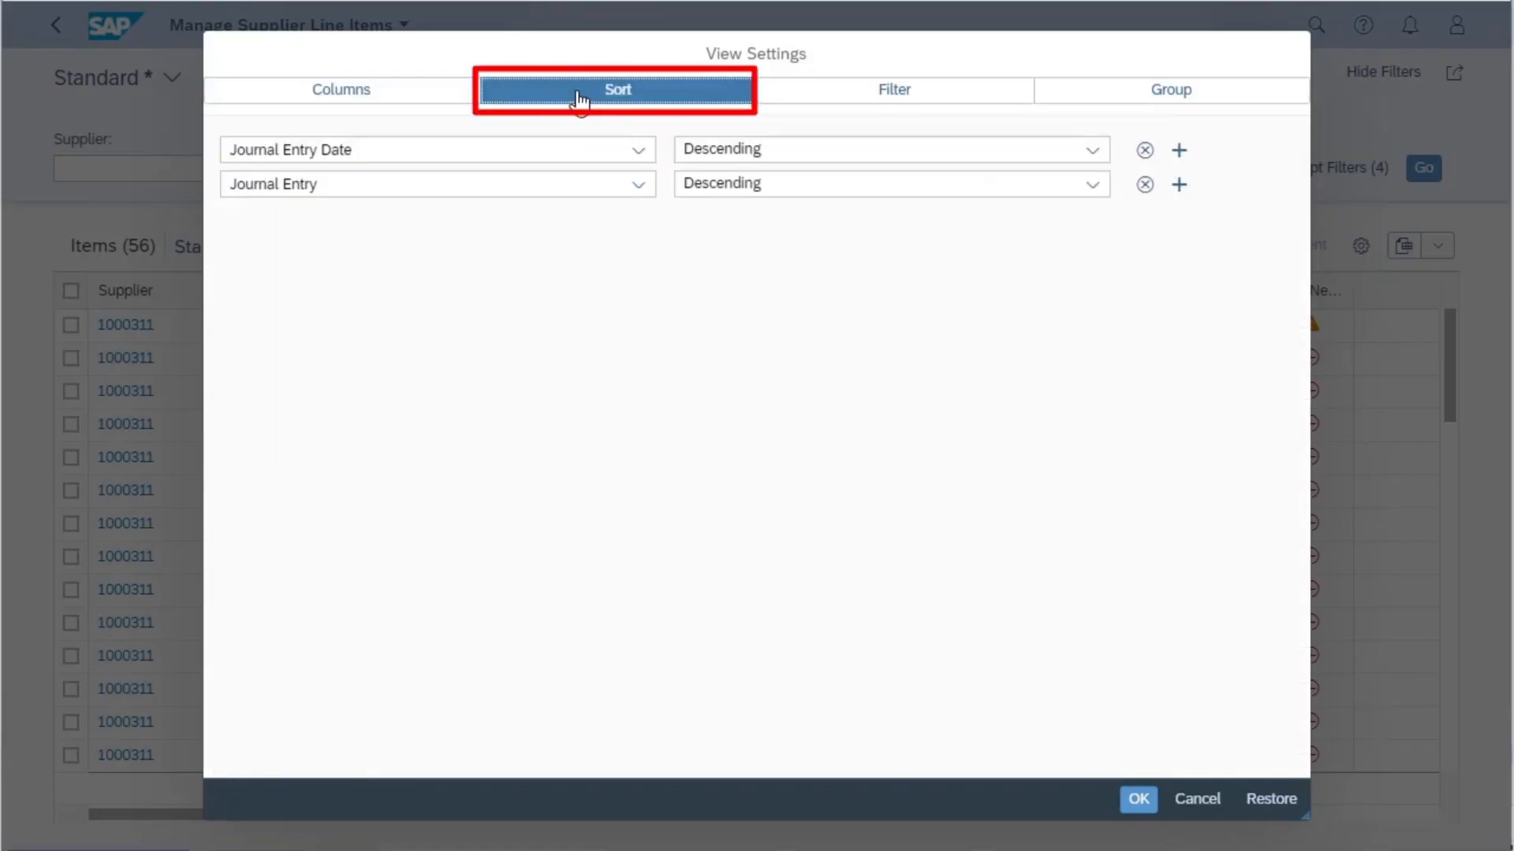
pyautogui.click(1178, 186)
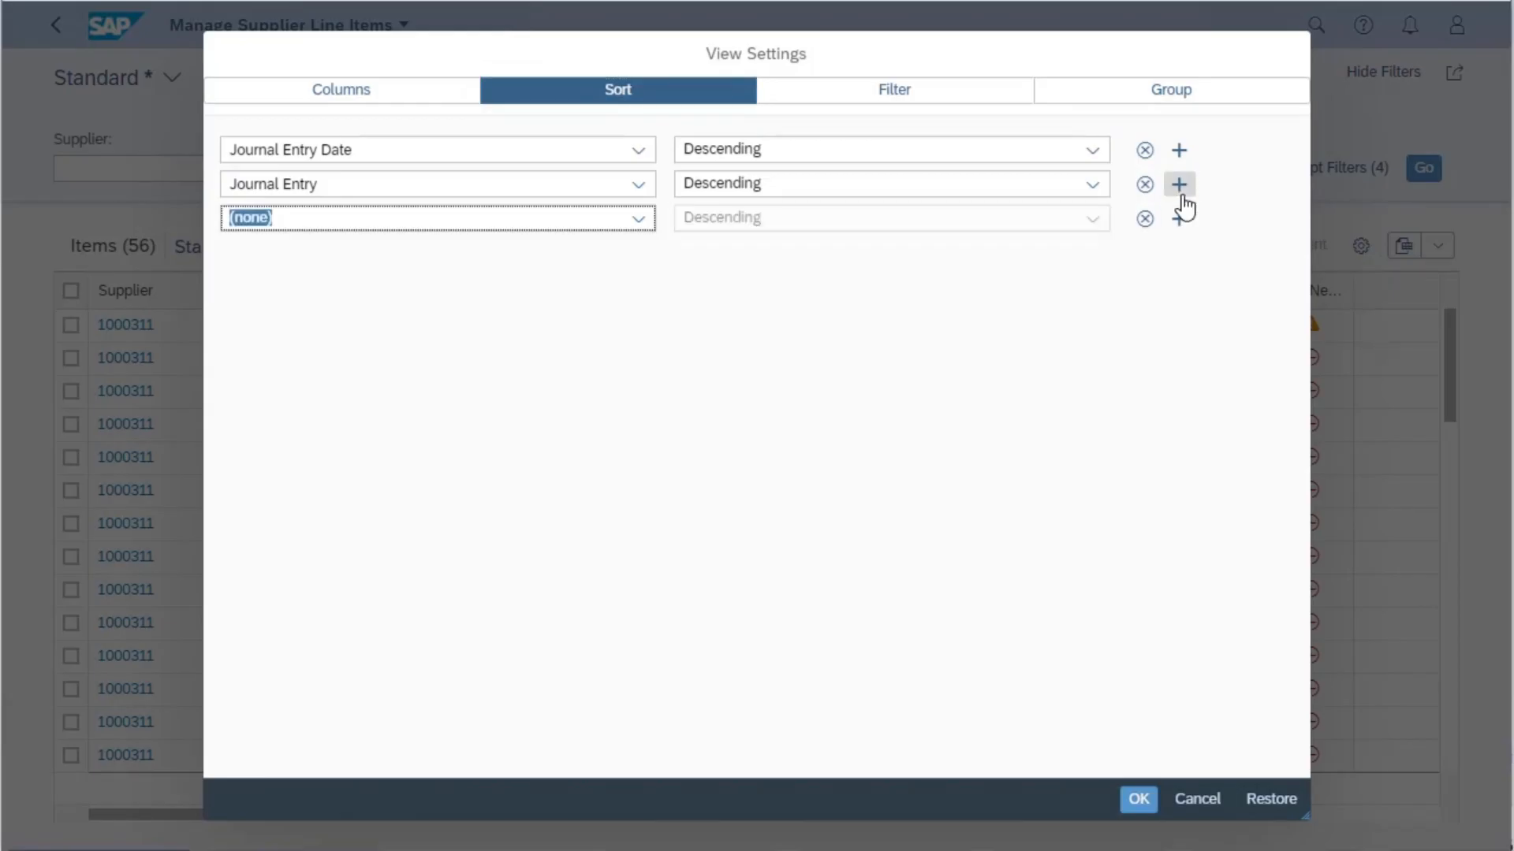
# - Define an include filter in the view settings for Net Due Date before or on 31.07.2020
pyautogui.click(852, 101)
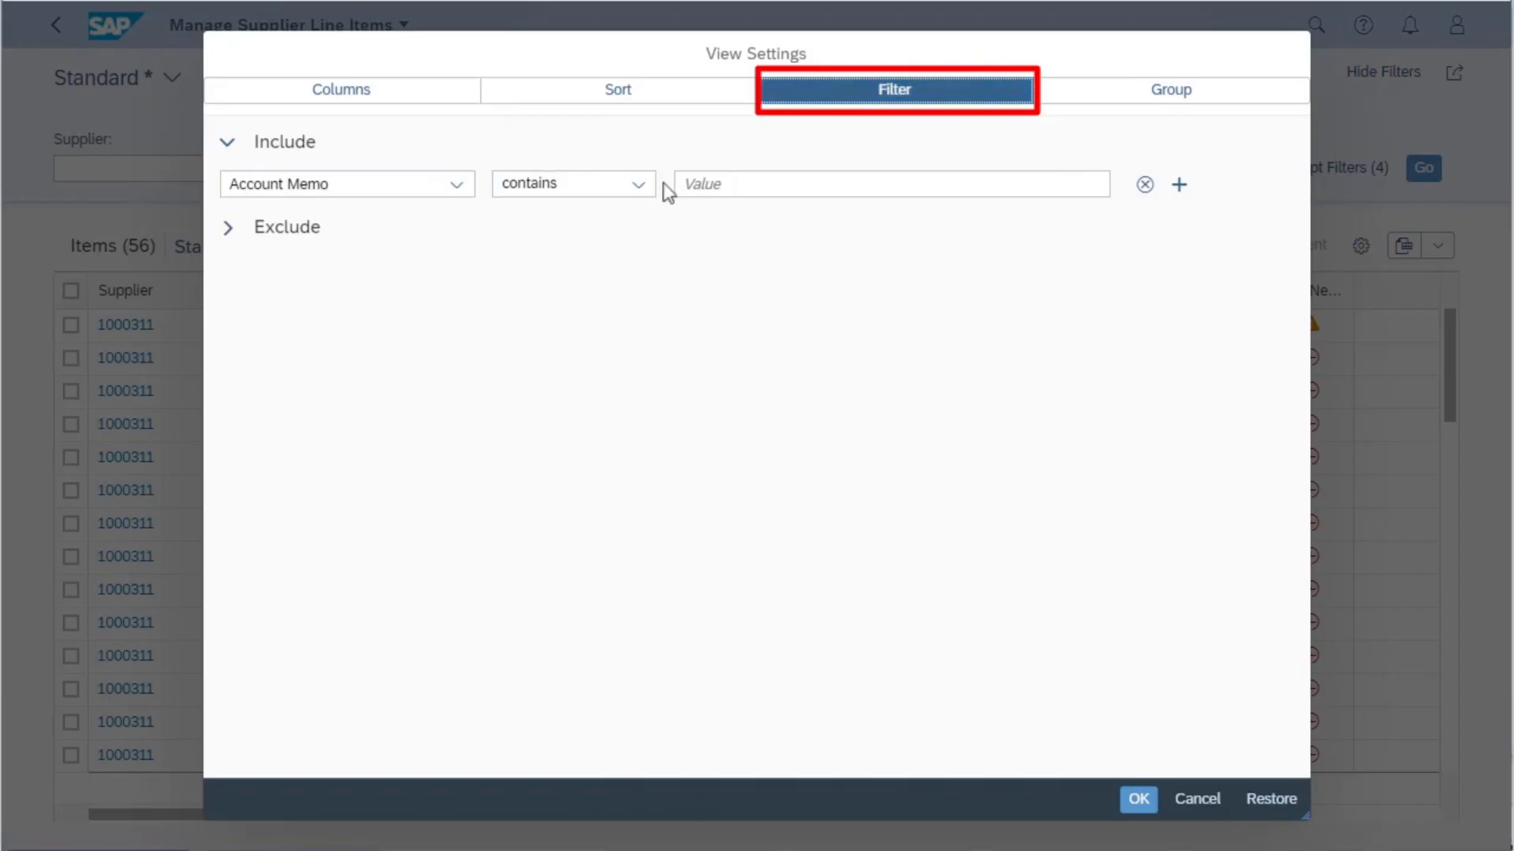
pyautogui.click(640, 195)
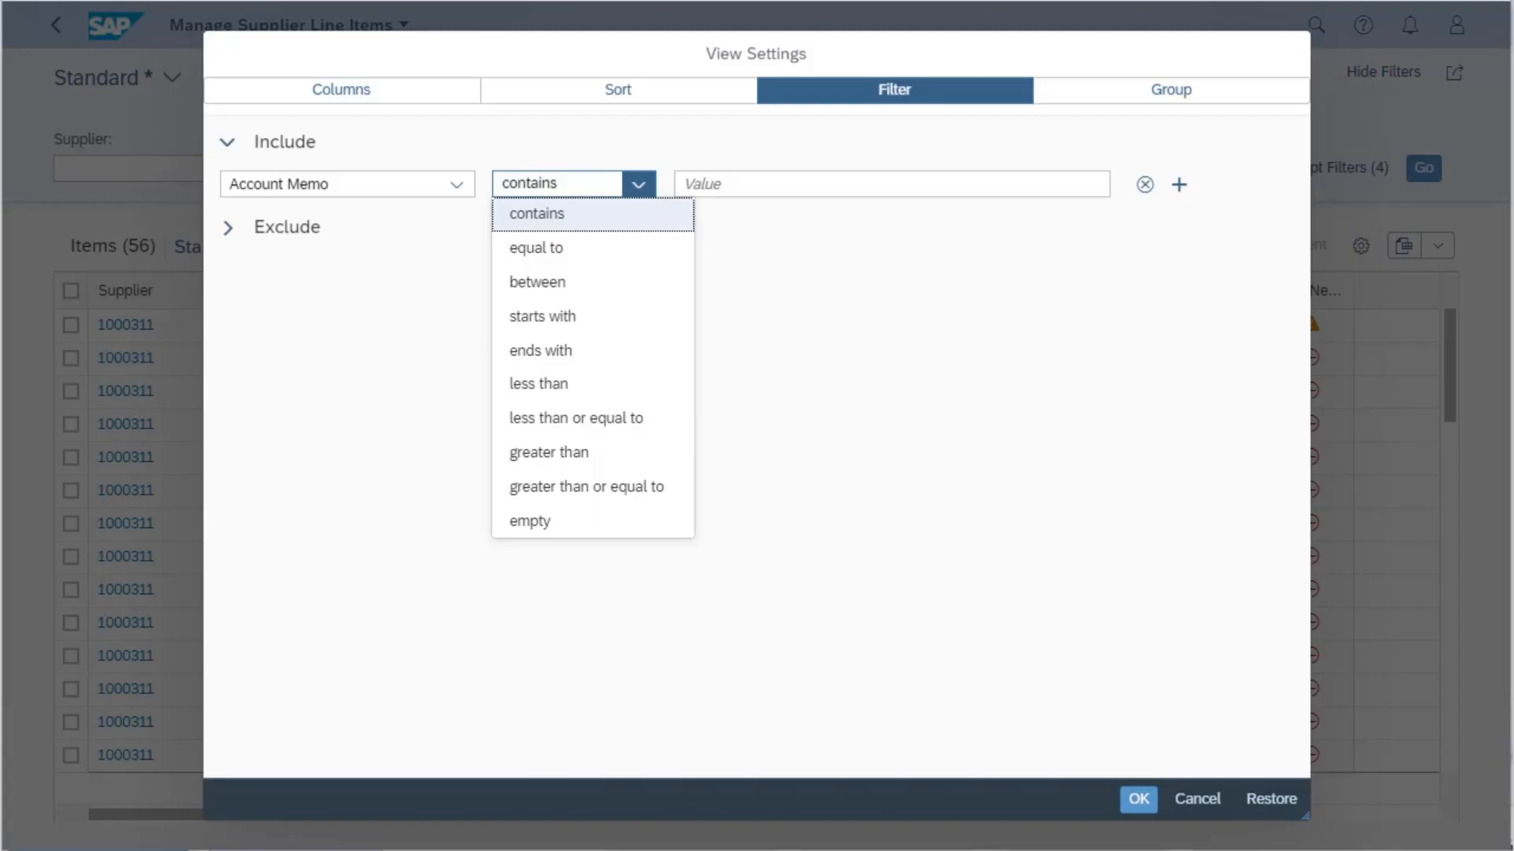
pyautogui.click(465, 189)
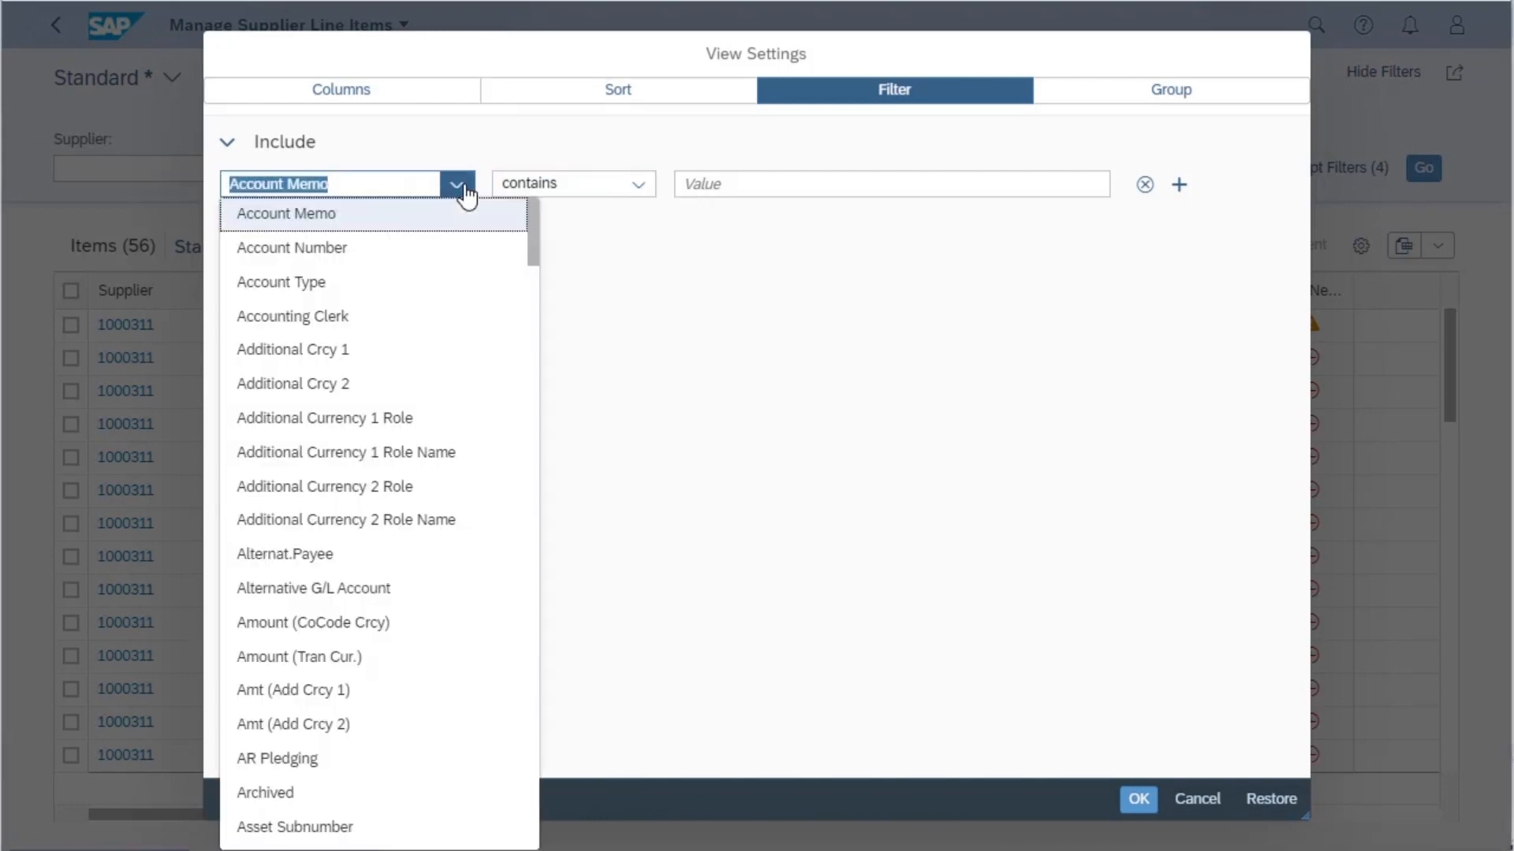
pyautogui.scroll(-20, 398, 484)
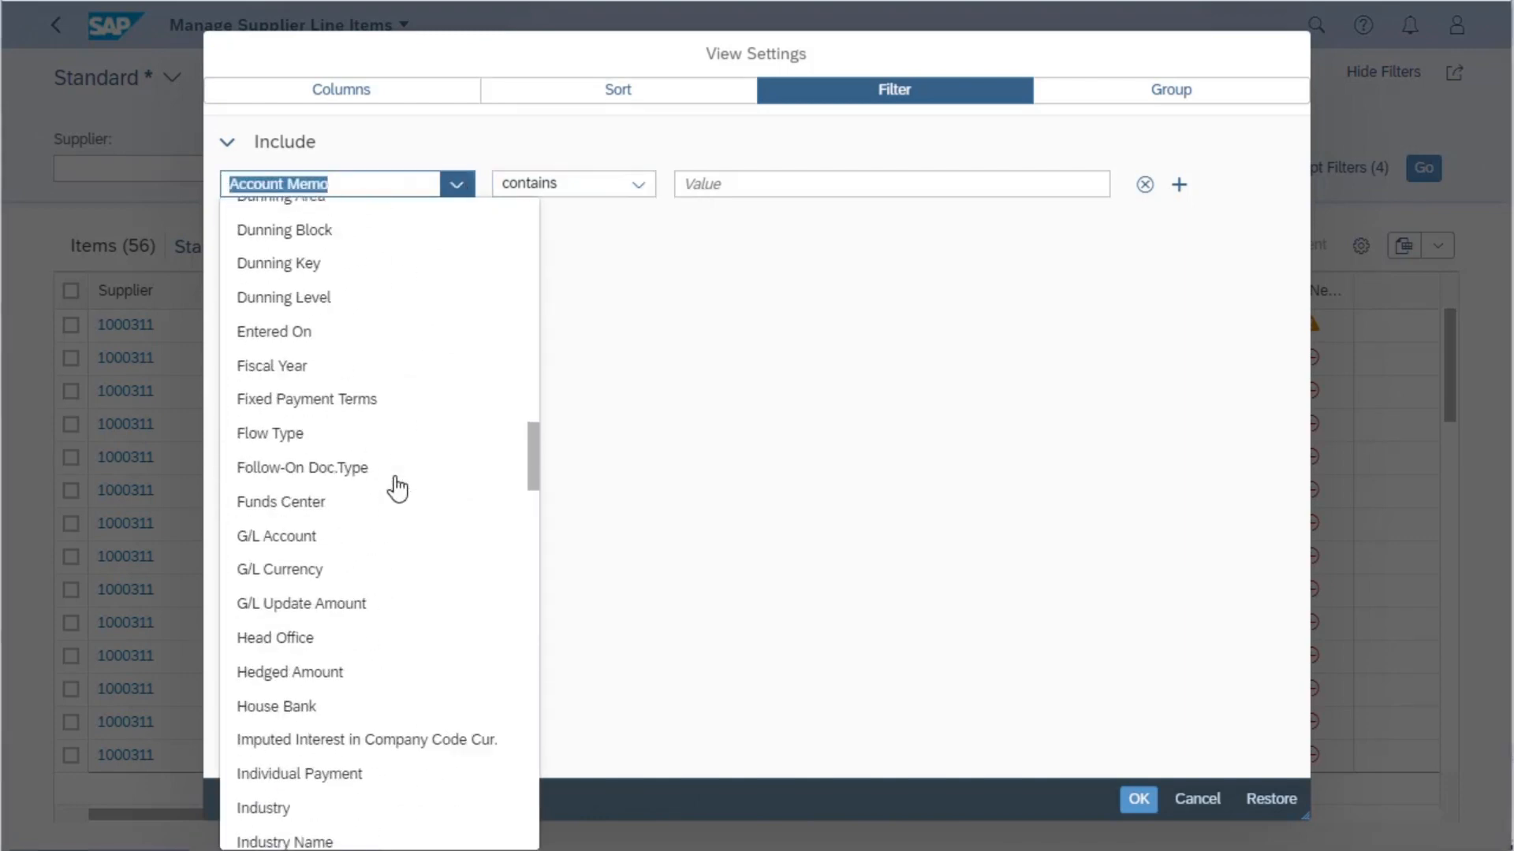
pyautogui.scroll(-8, 398, 487)
pyautogui.scroll(3, 398, 488)
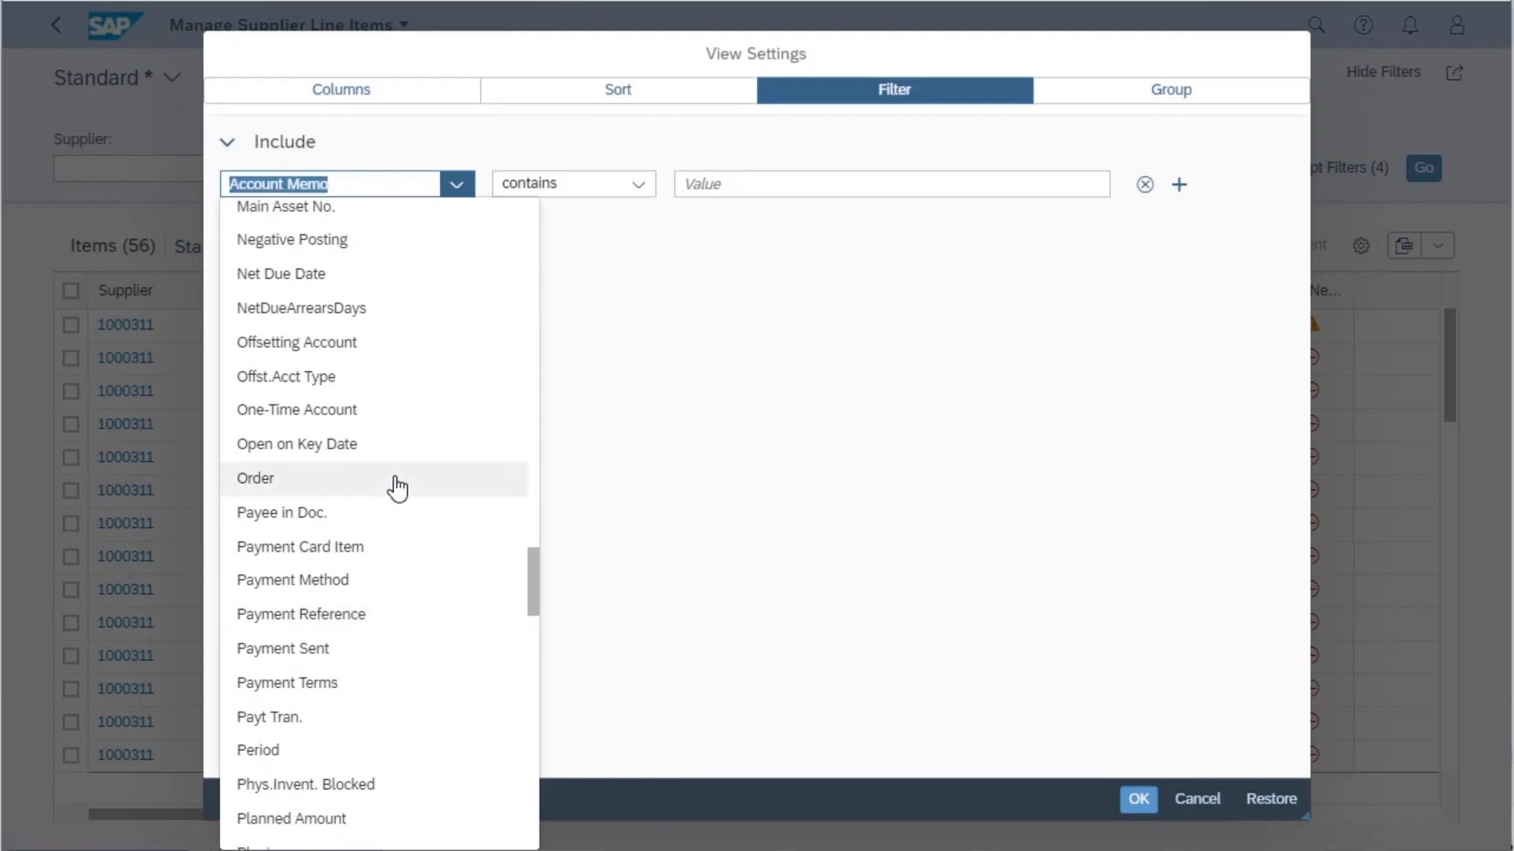
pyautogui.click(284, 391)
pyautogui.click(638, 186)
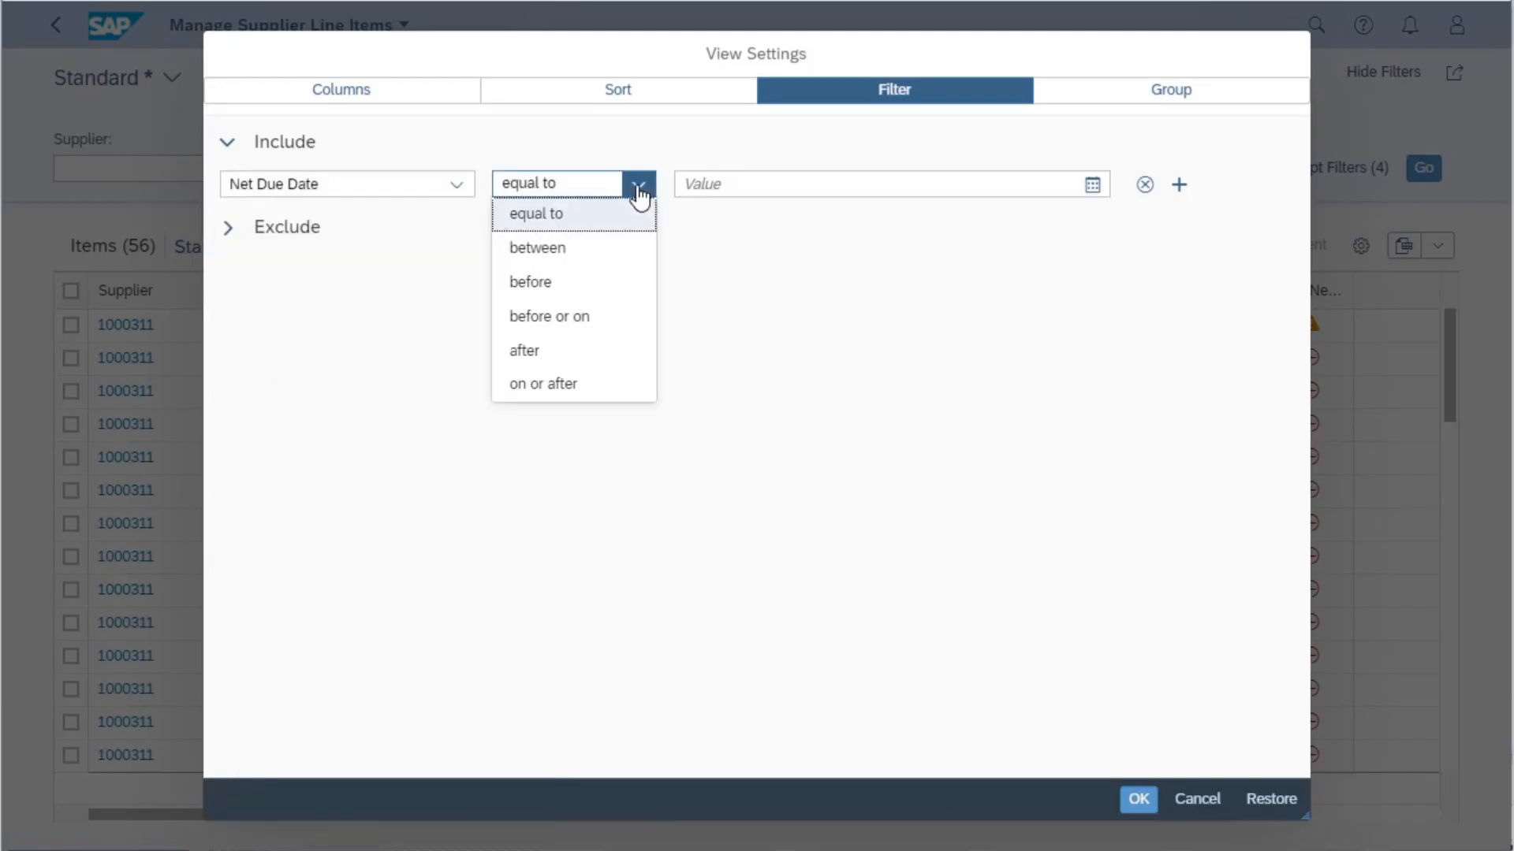
pyautogui.click(595, 323)
pyautogui.click(1094, 189)
pyautogui.click(907, 430)
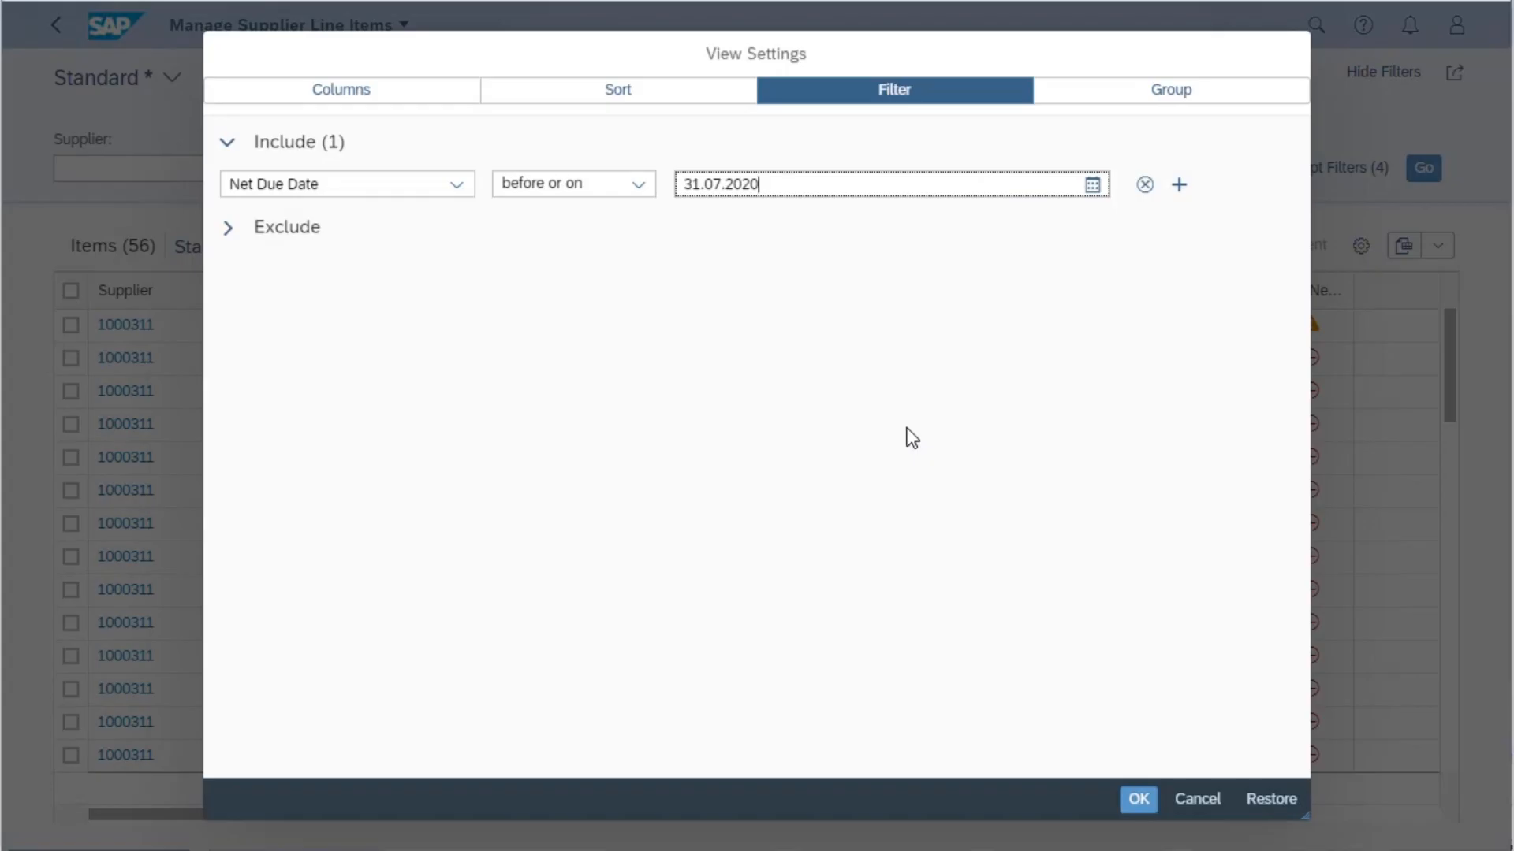
# - Set the line item table's grouping to Company Code
pyautogui.click(1155, 94)
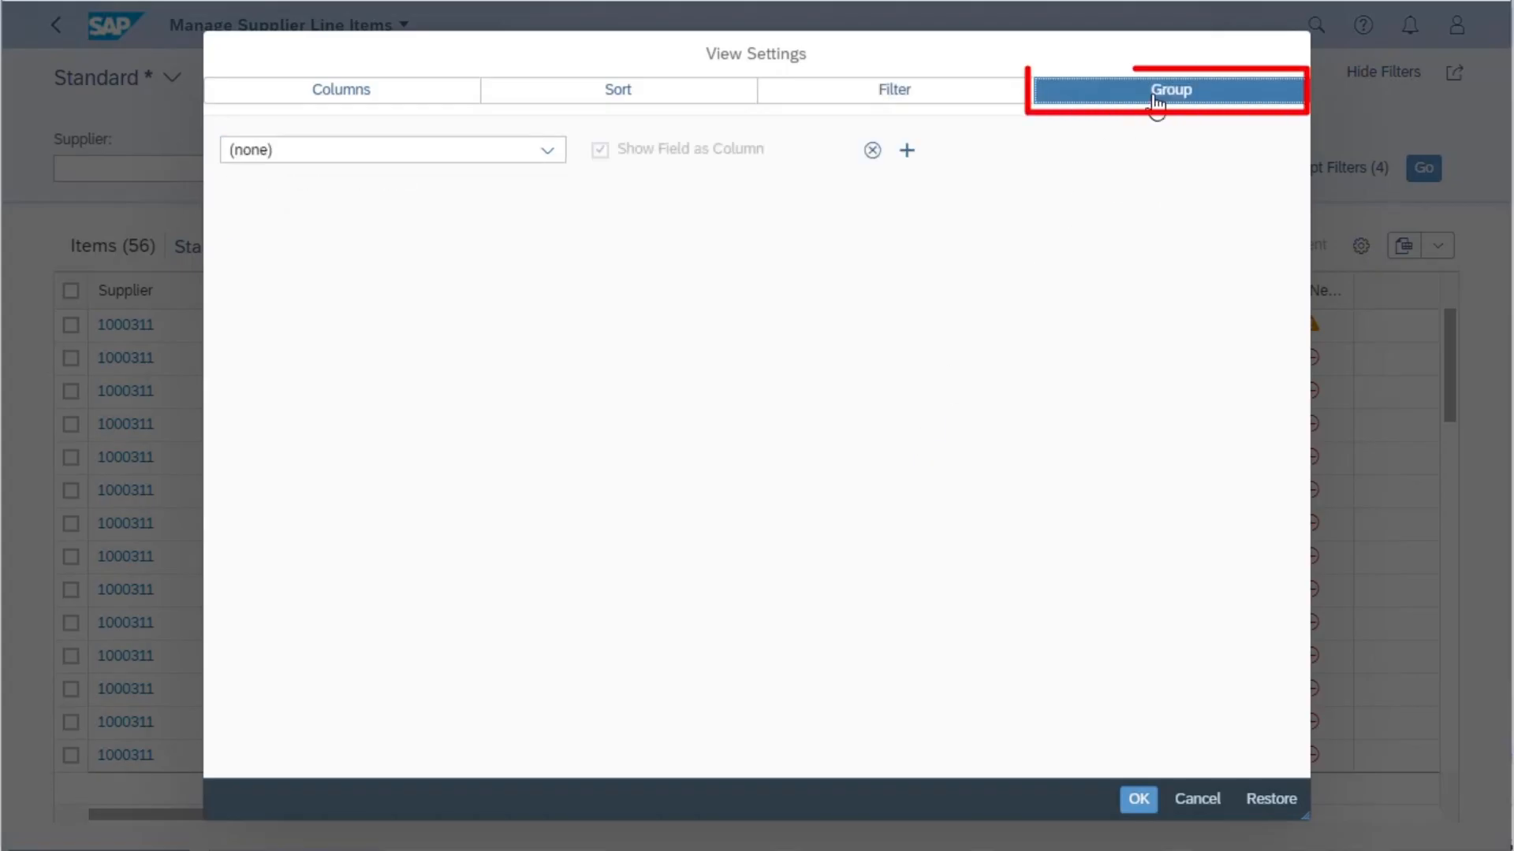
pyautogui.click(546, 150)
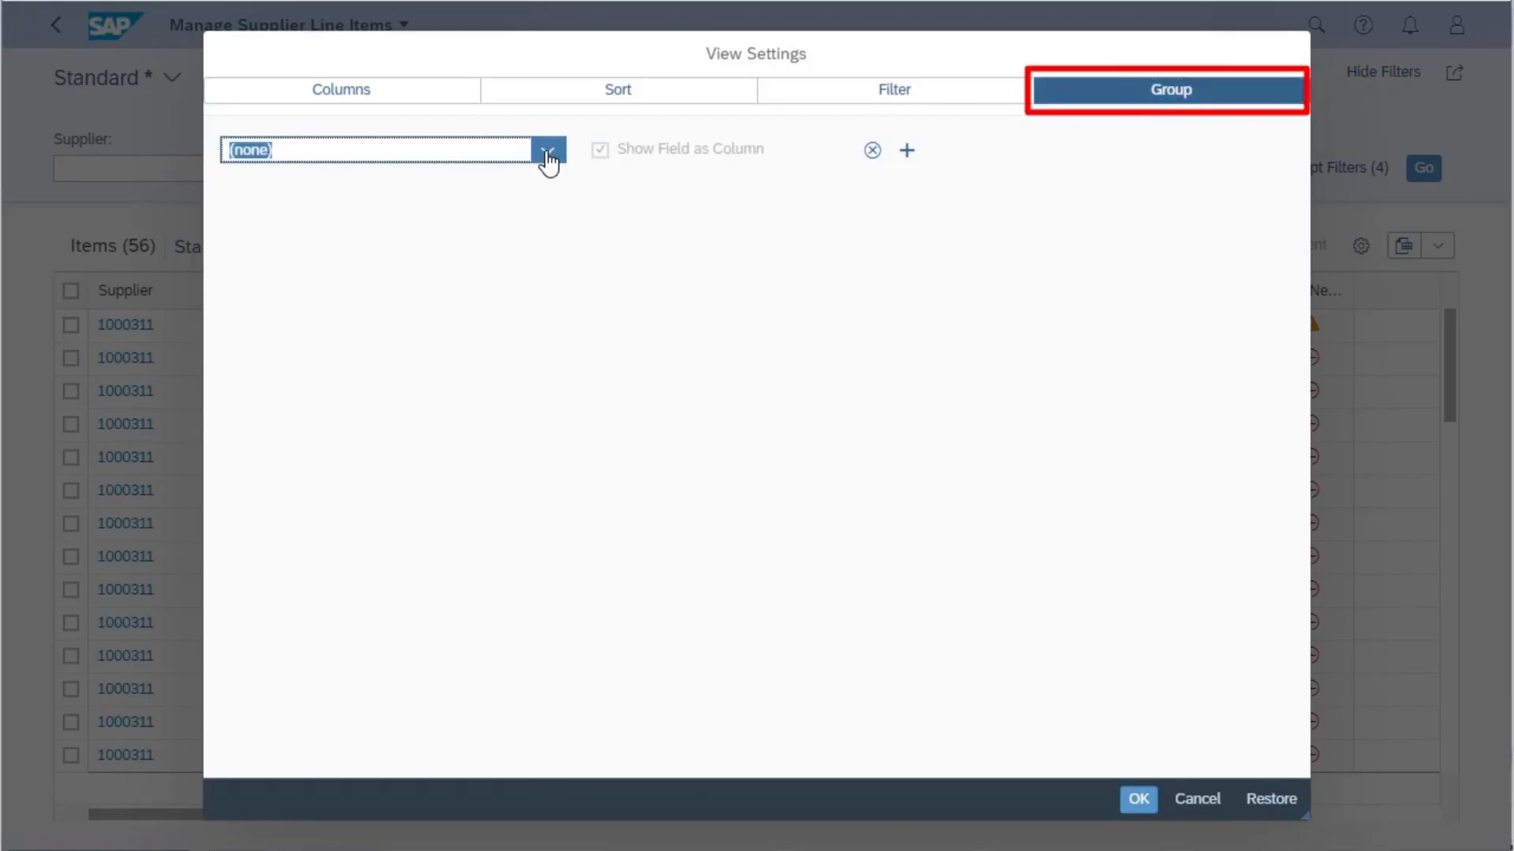
pyautogui.scroll(-10, 525, 330)
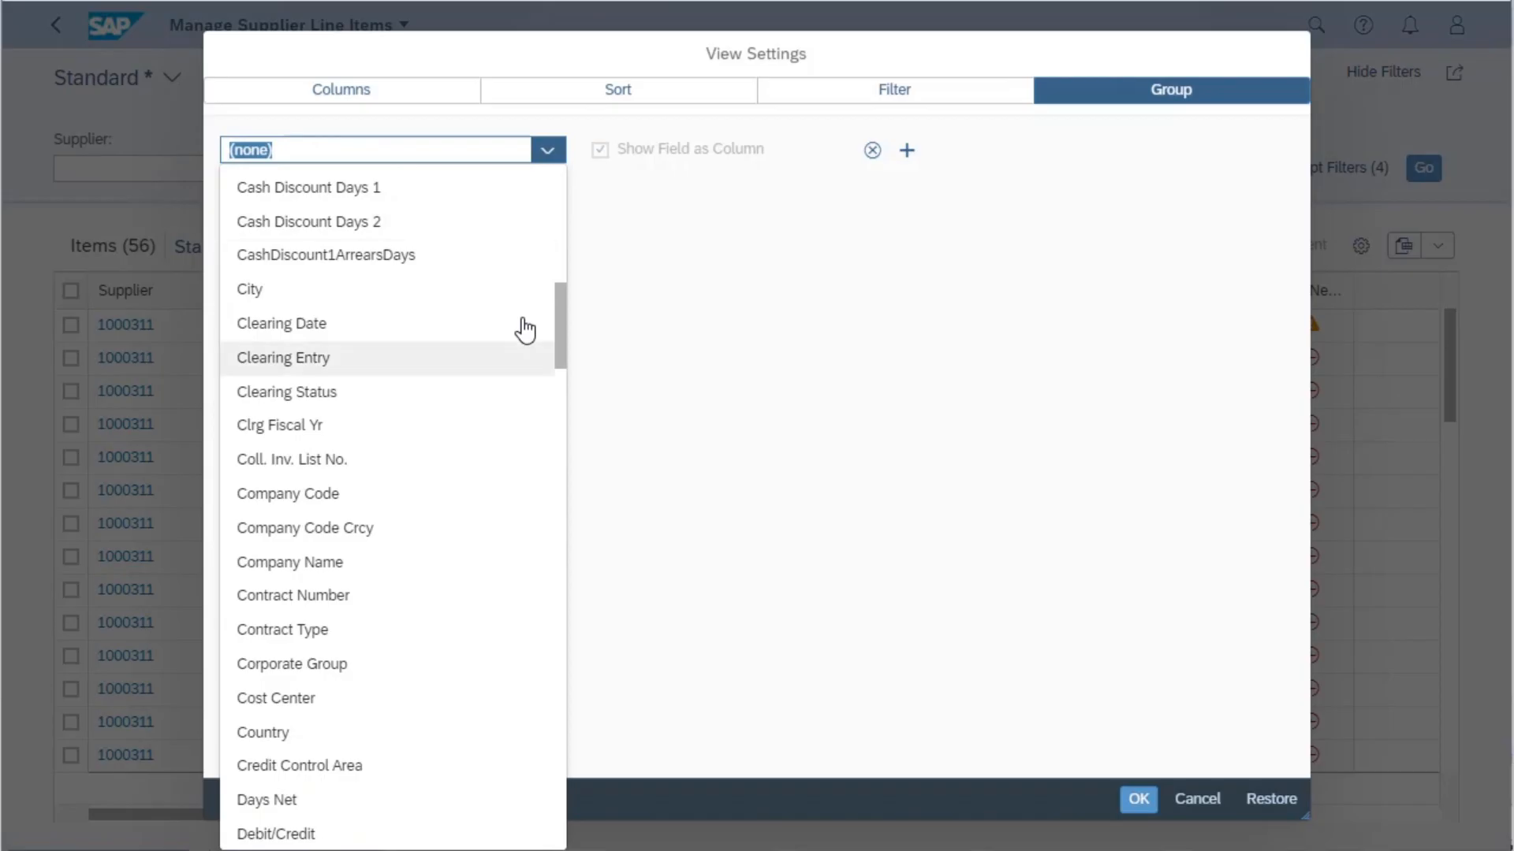
pyautogui.click(318, 494)
# - Add Supplier as the second grouping level below Company Code
pyautogui.click(907, 149)
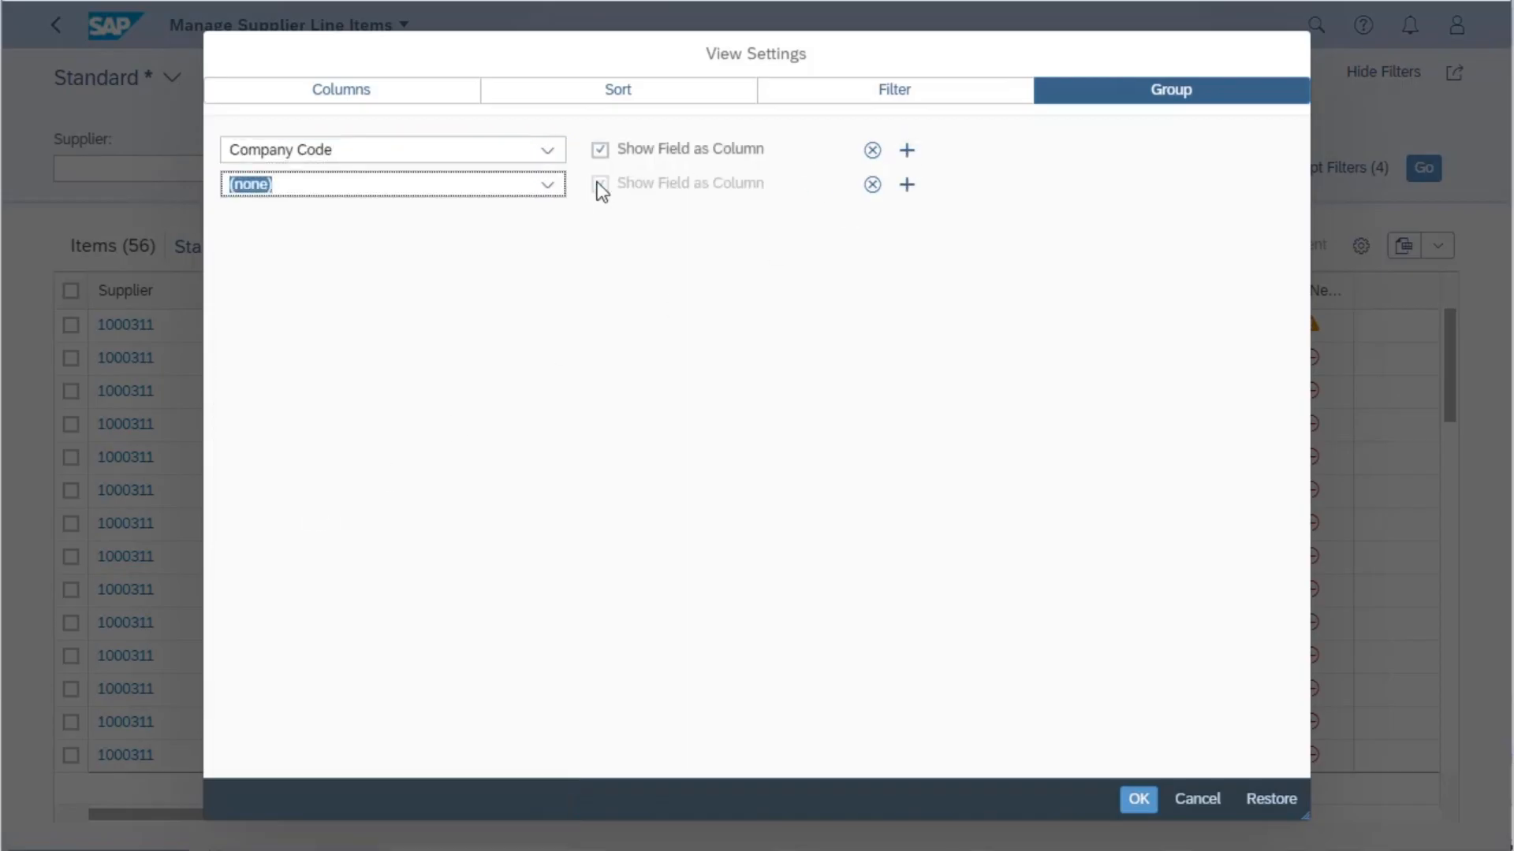
pyautogui.click(546, 184)
pyautogui.scroll(-20, 486, 439)
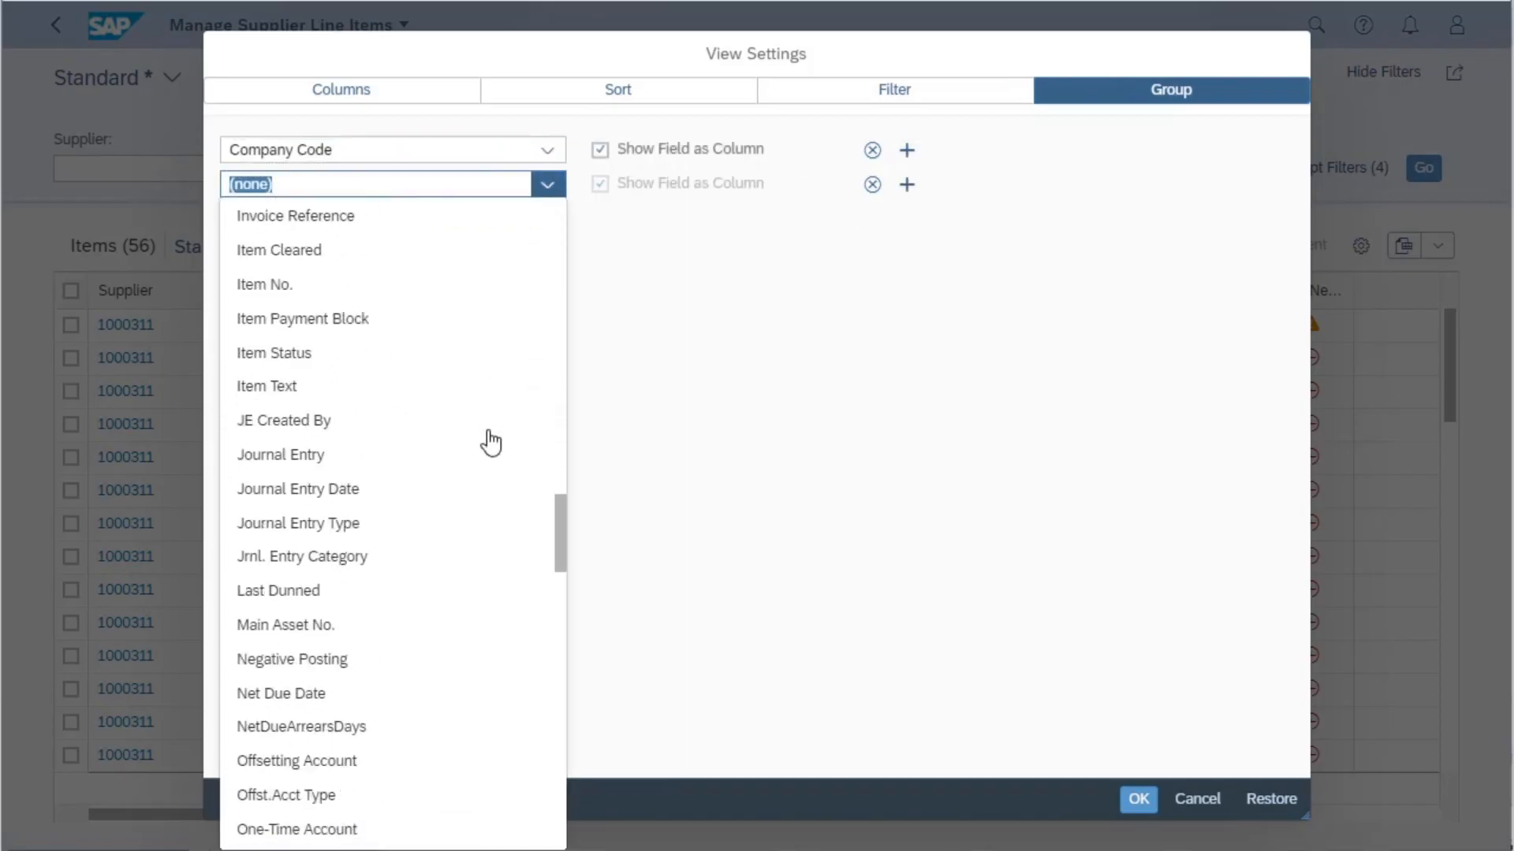
pyautogui.scroll(-20, 489, 439)
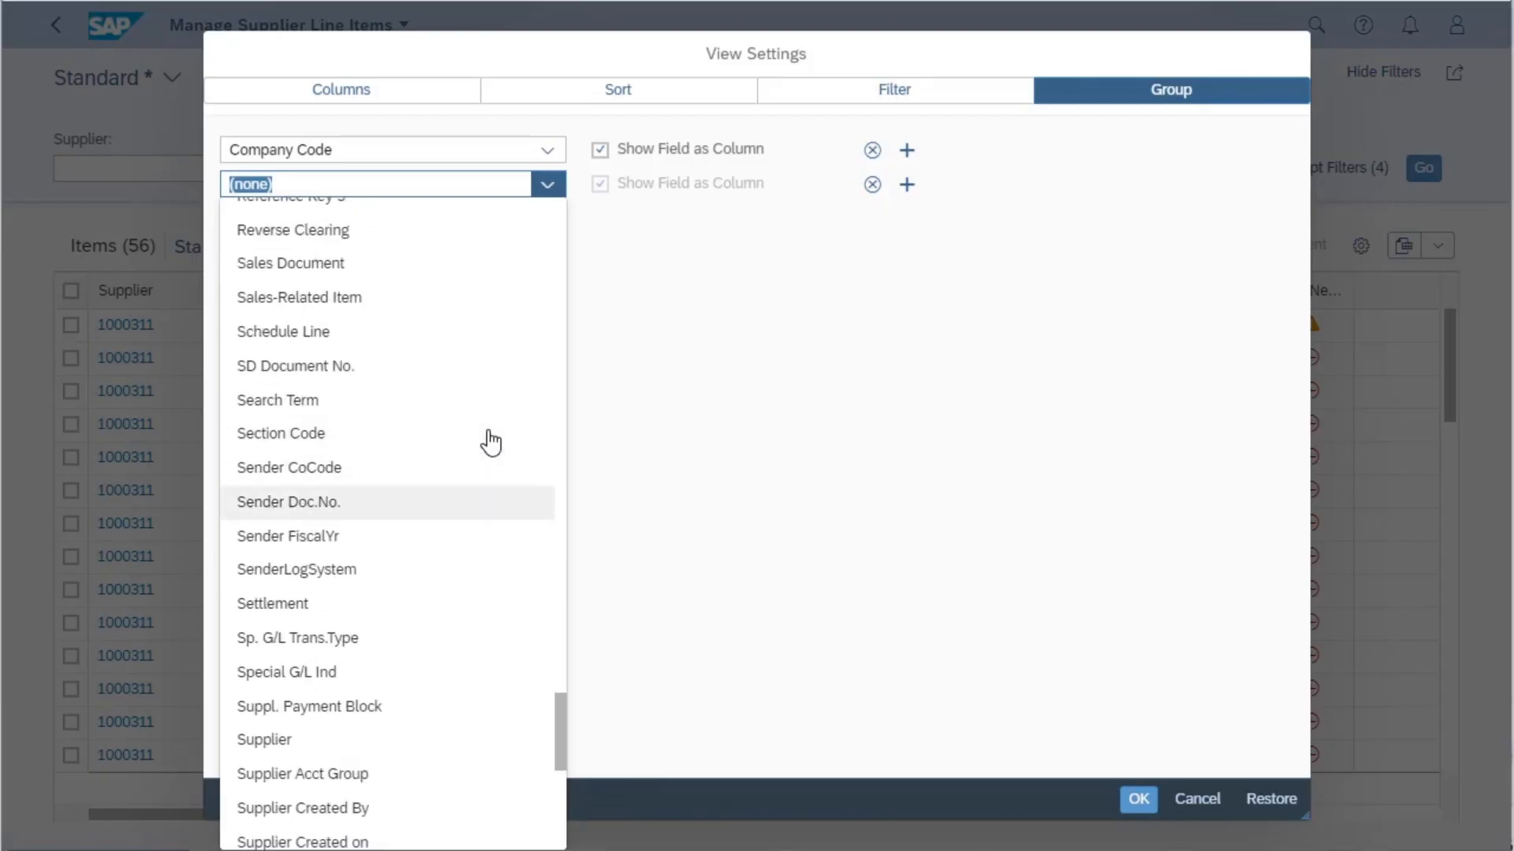
pyautogui.click(292, 741)
# - Add Journal Entry Type as the third grouping level and apply the view settings to the table
pyautogui.click(907, 184)
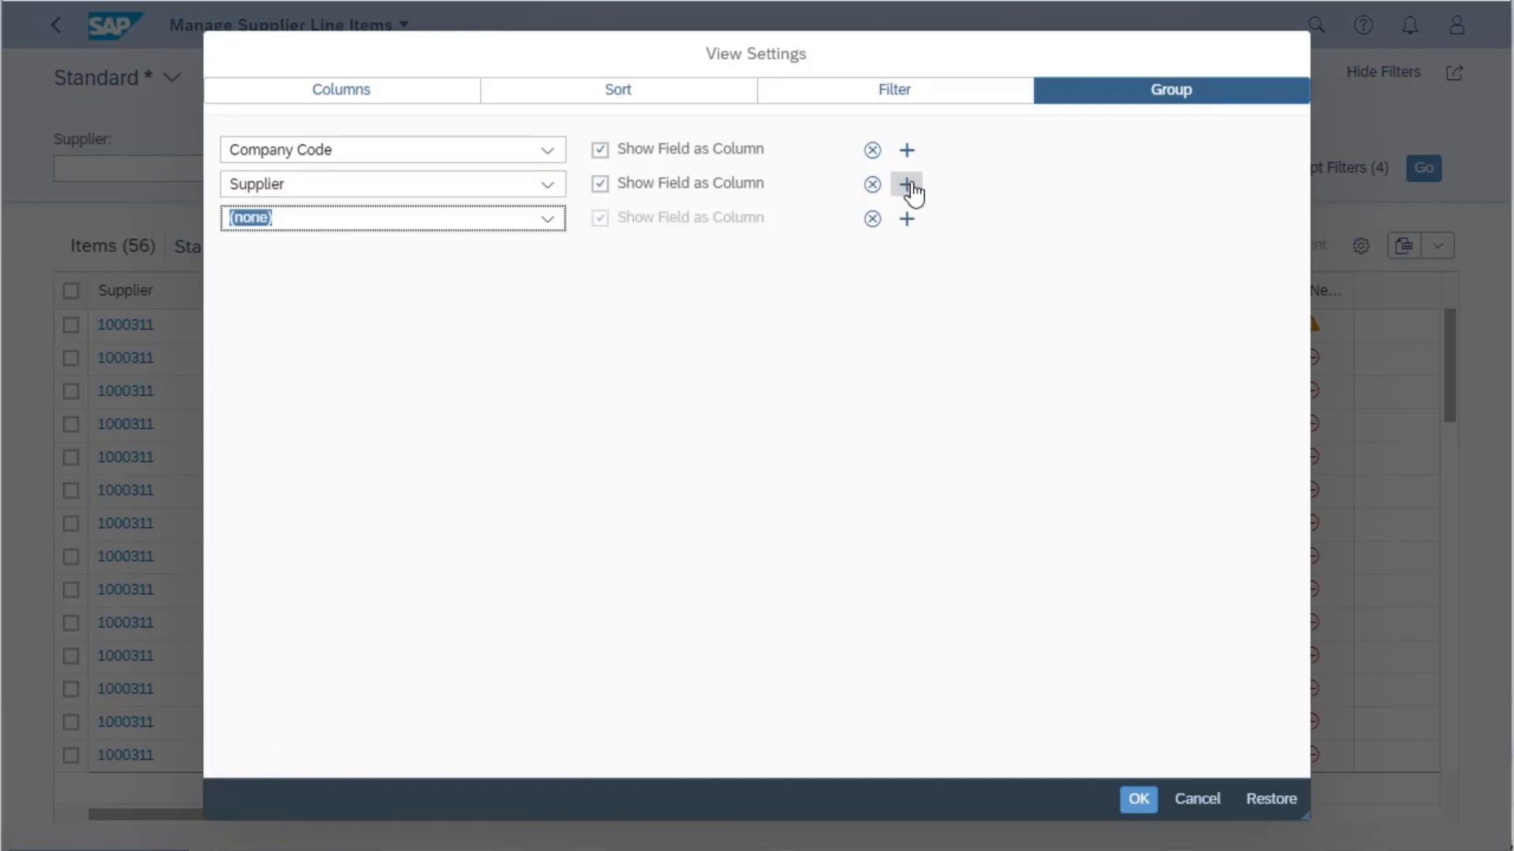
pyautogui.click(547, 218)
pyautogui.scroll(-20, 474, 542)
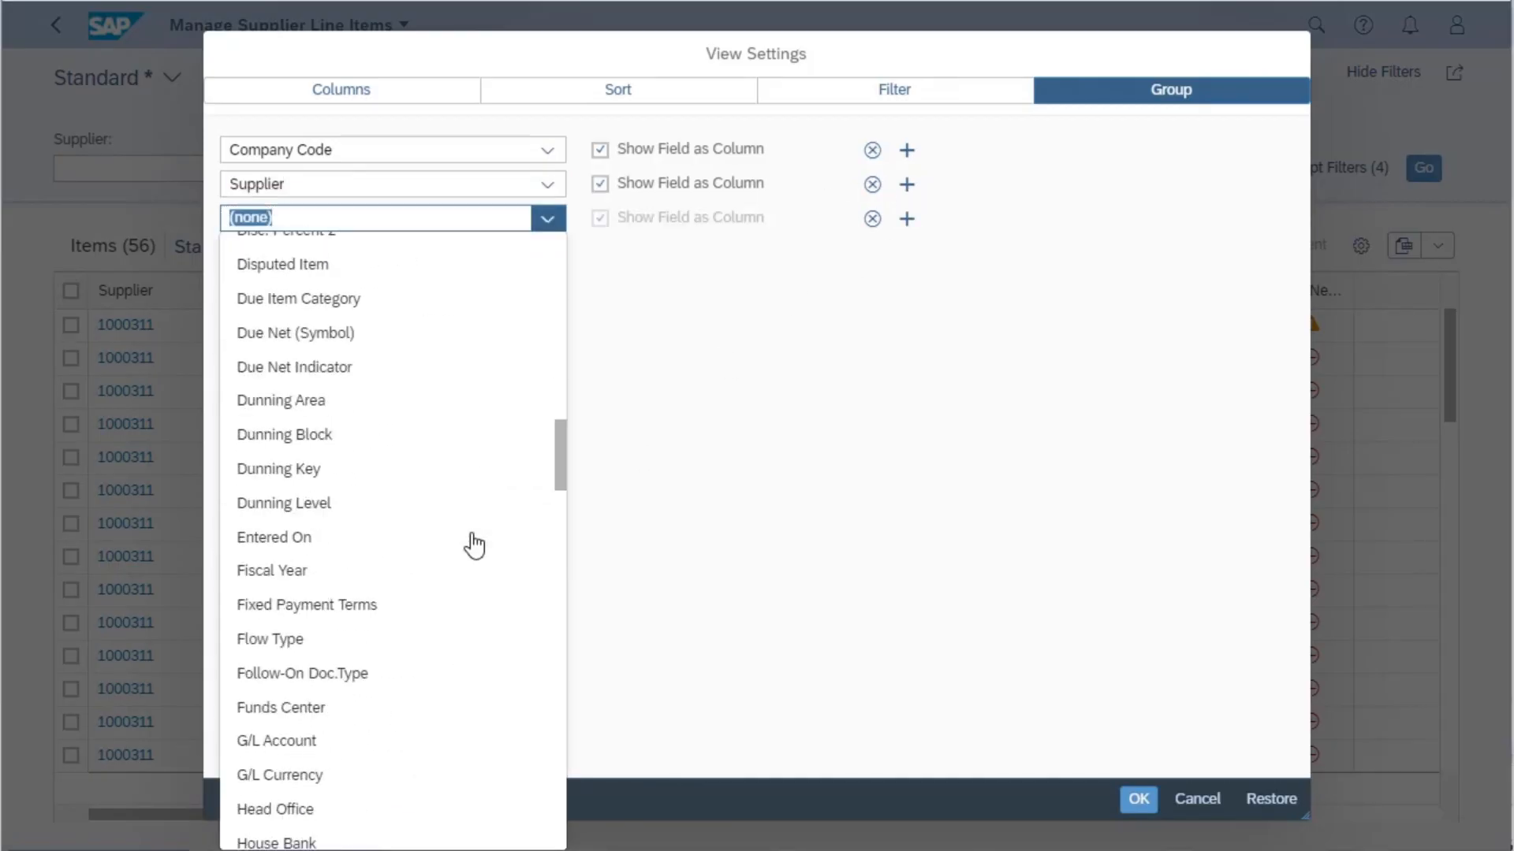
pyautogui.scroll(-15, 474, 543)
pyautogui.click(337, 327)
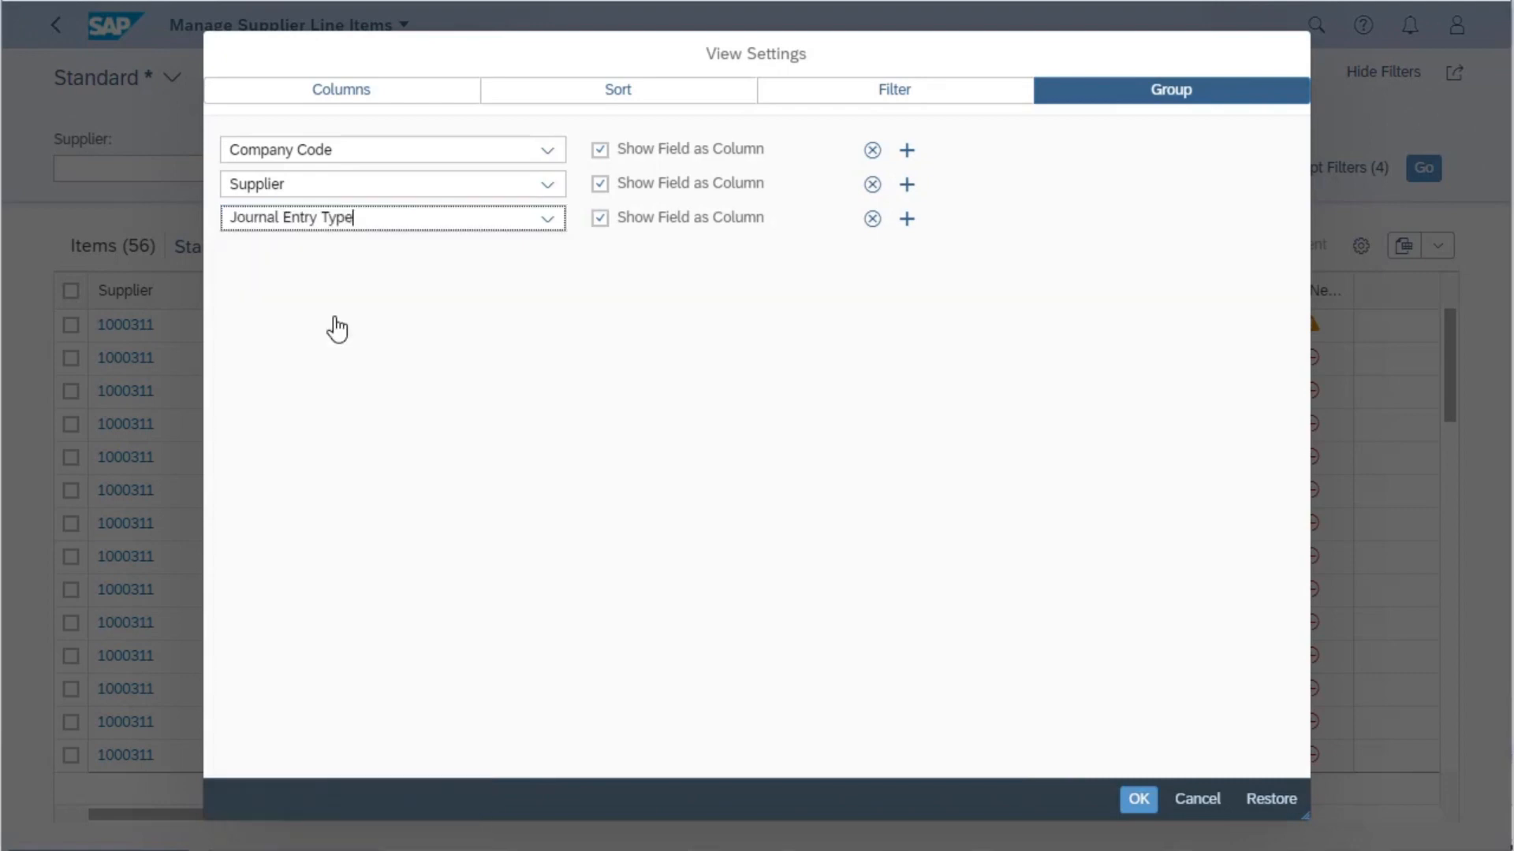
pyautogui.click(1140, 801)
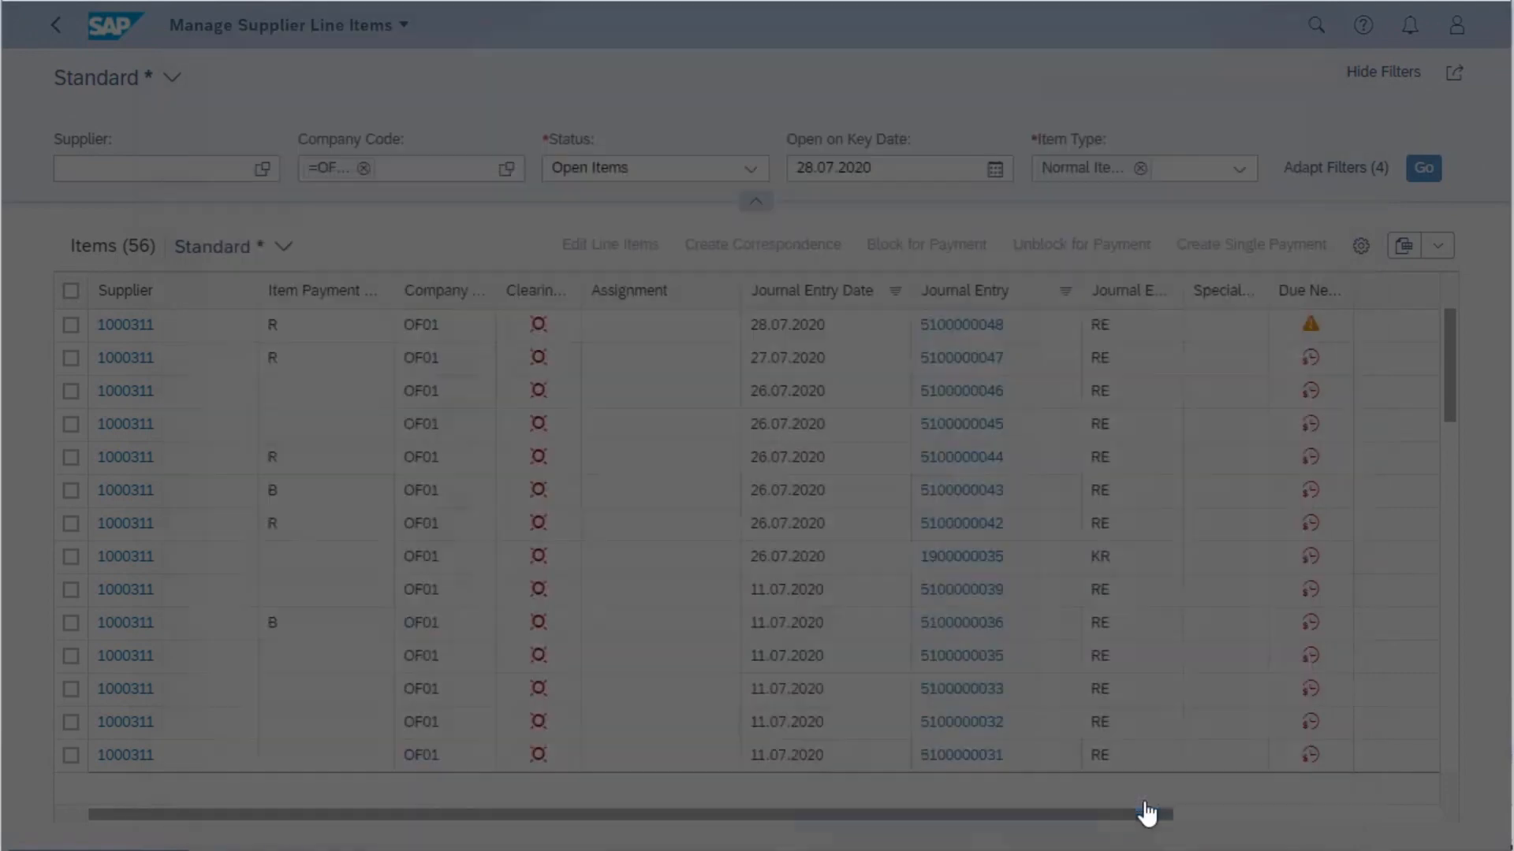
# - Expand company code OF01, supplier OF Test Vendor Ltd and its journal entry type RE to show the line items
pyautogui.click(72, 330)
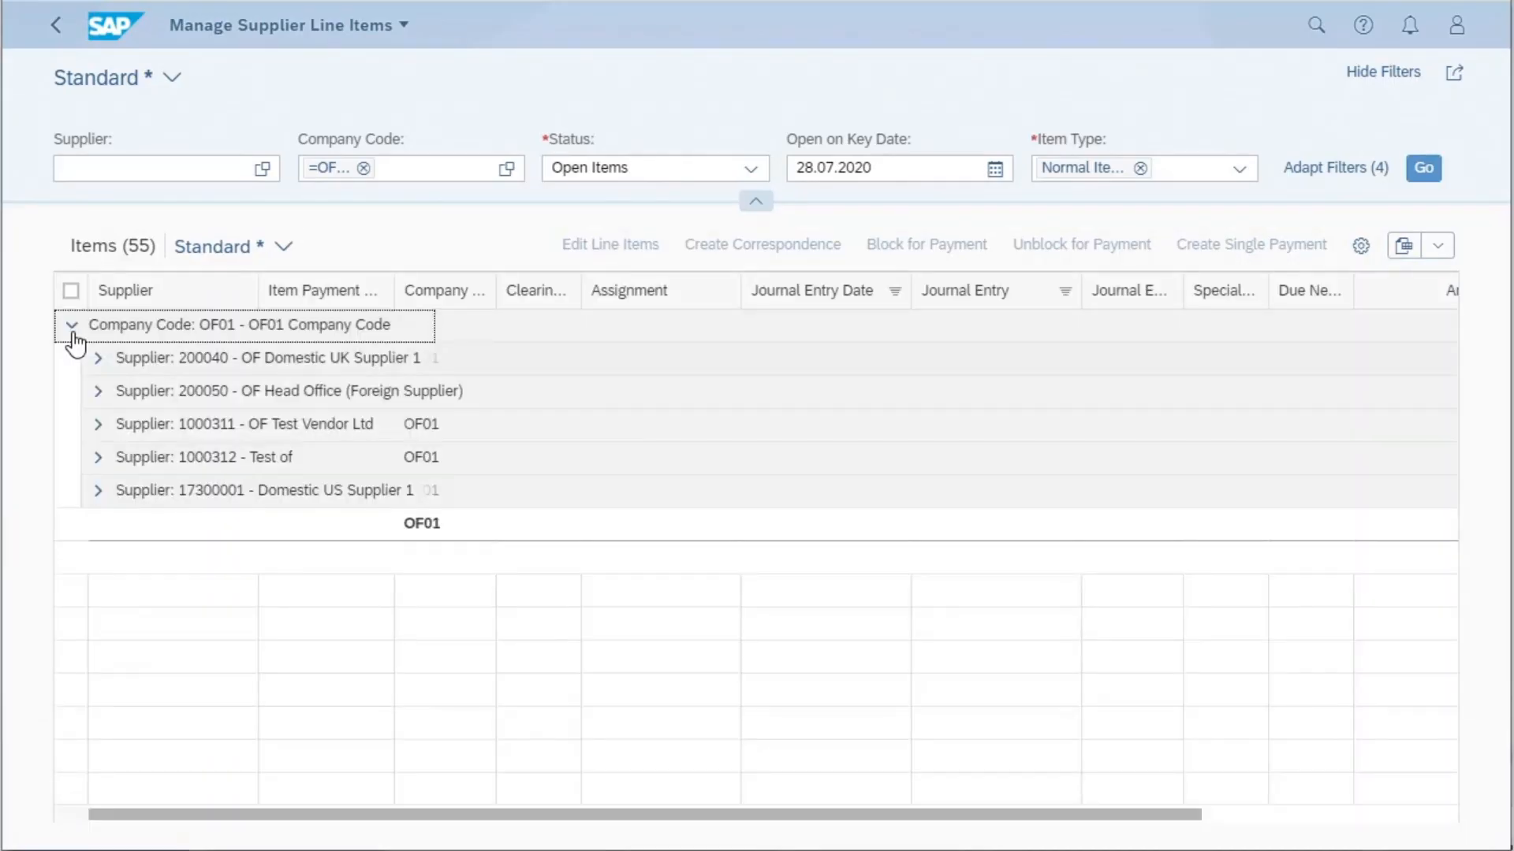
pyautogui.click(98, 426)
pyautogui.click(110, 493)
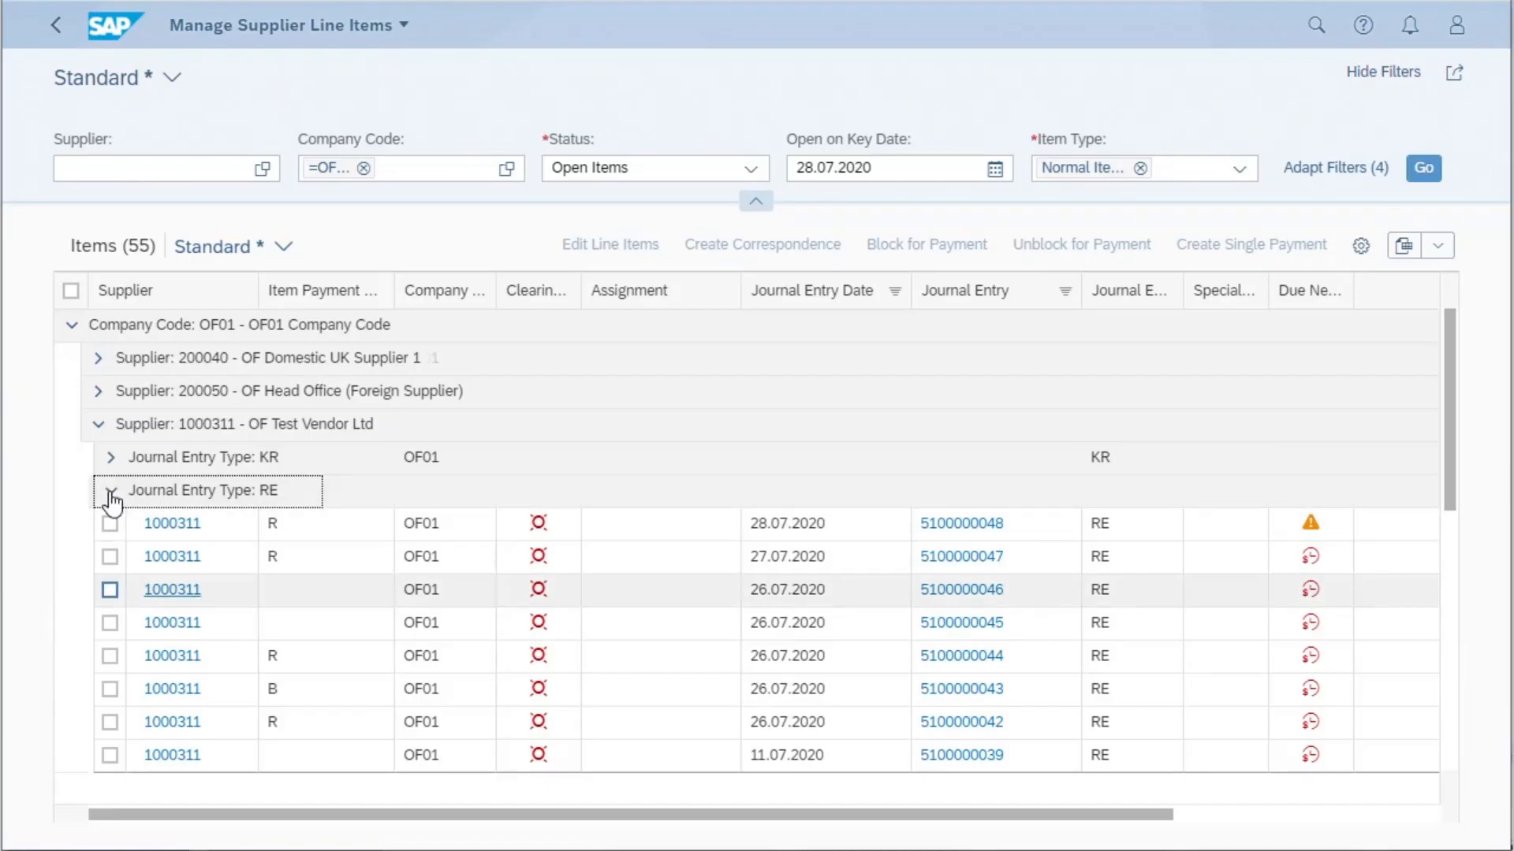
# - Narrow the Due Net, Assignment and Amount (CoCode) columns and collapse the filter bar to enlarge the table area
pyautogui.moveTo(1351, 290); pyautogui.dragTo(1334, 291)
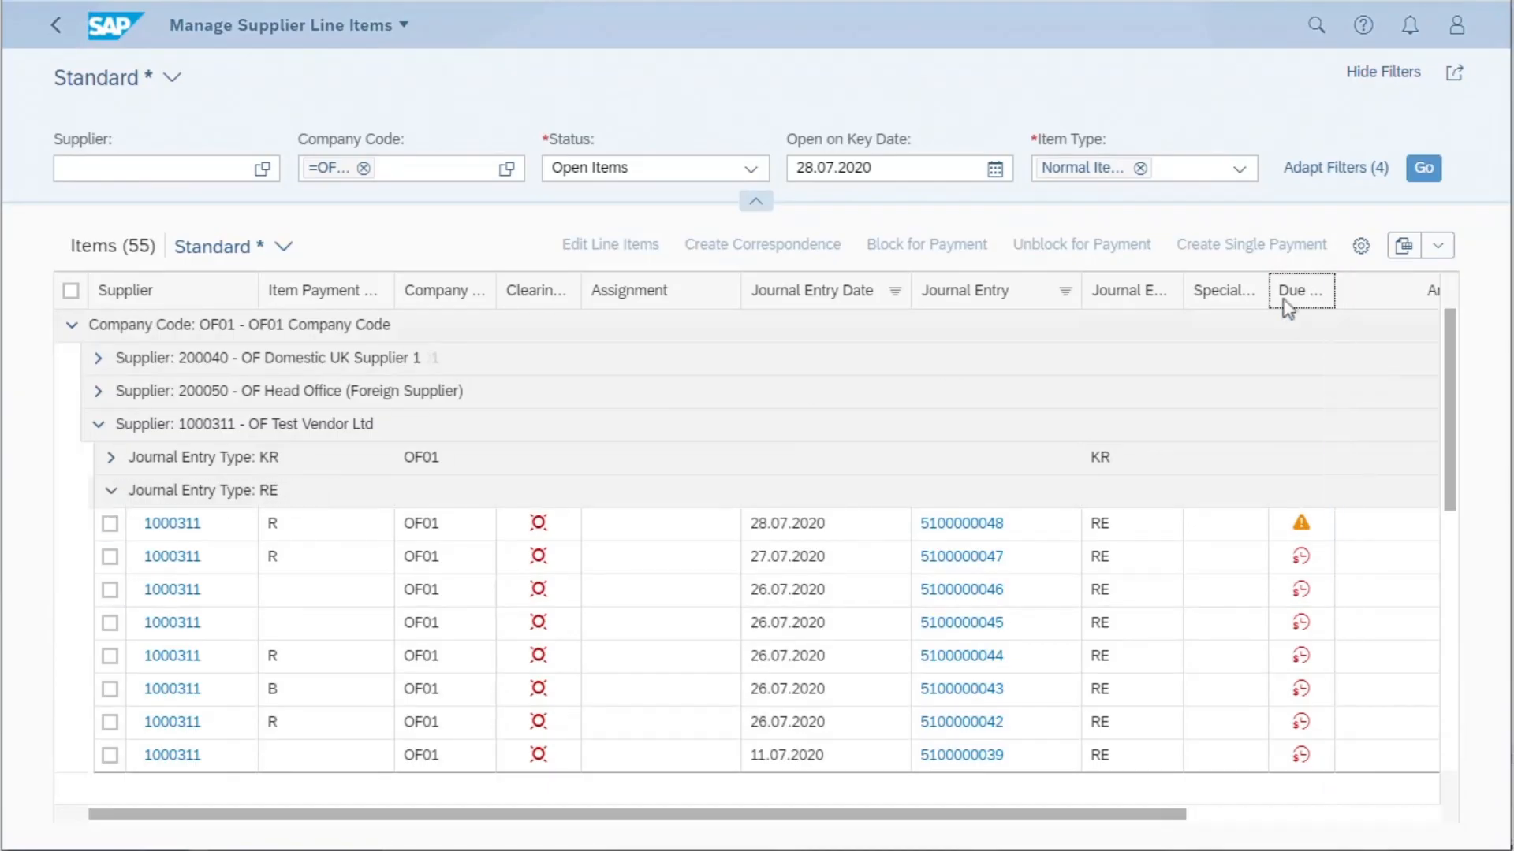
pyautogui.moveTo(739, 296); pyautogui.dragTo(637, 308)
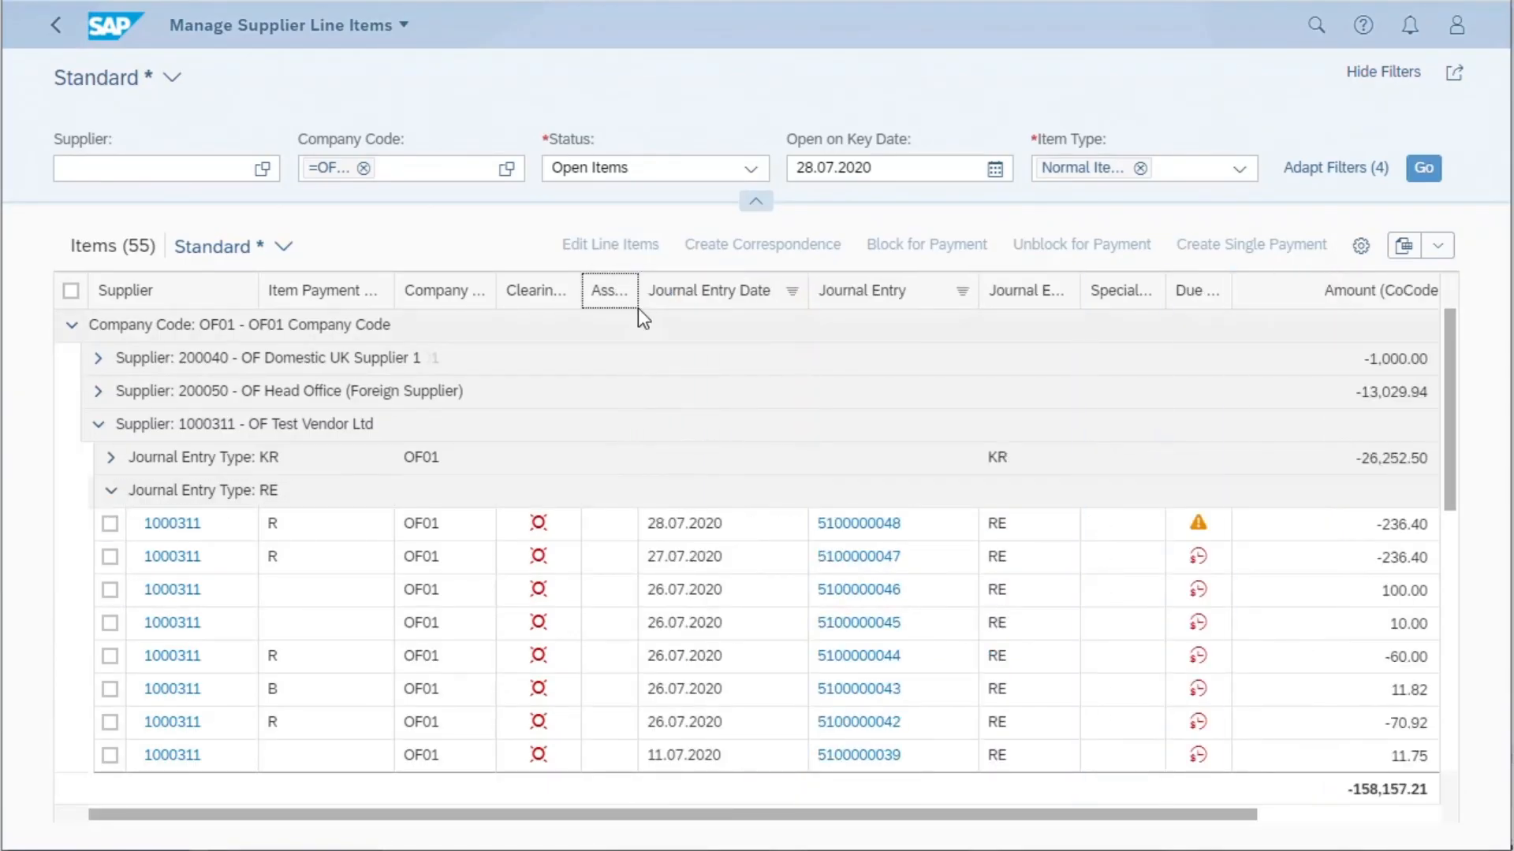
pyautogui.moveTo(1231, 820); pyautogui.dragTo(1302, 820)
pyautogui.moveTo(1411, 290); pyautogui.dragTo(1275, 291)
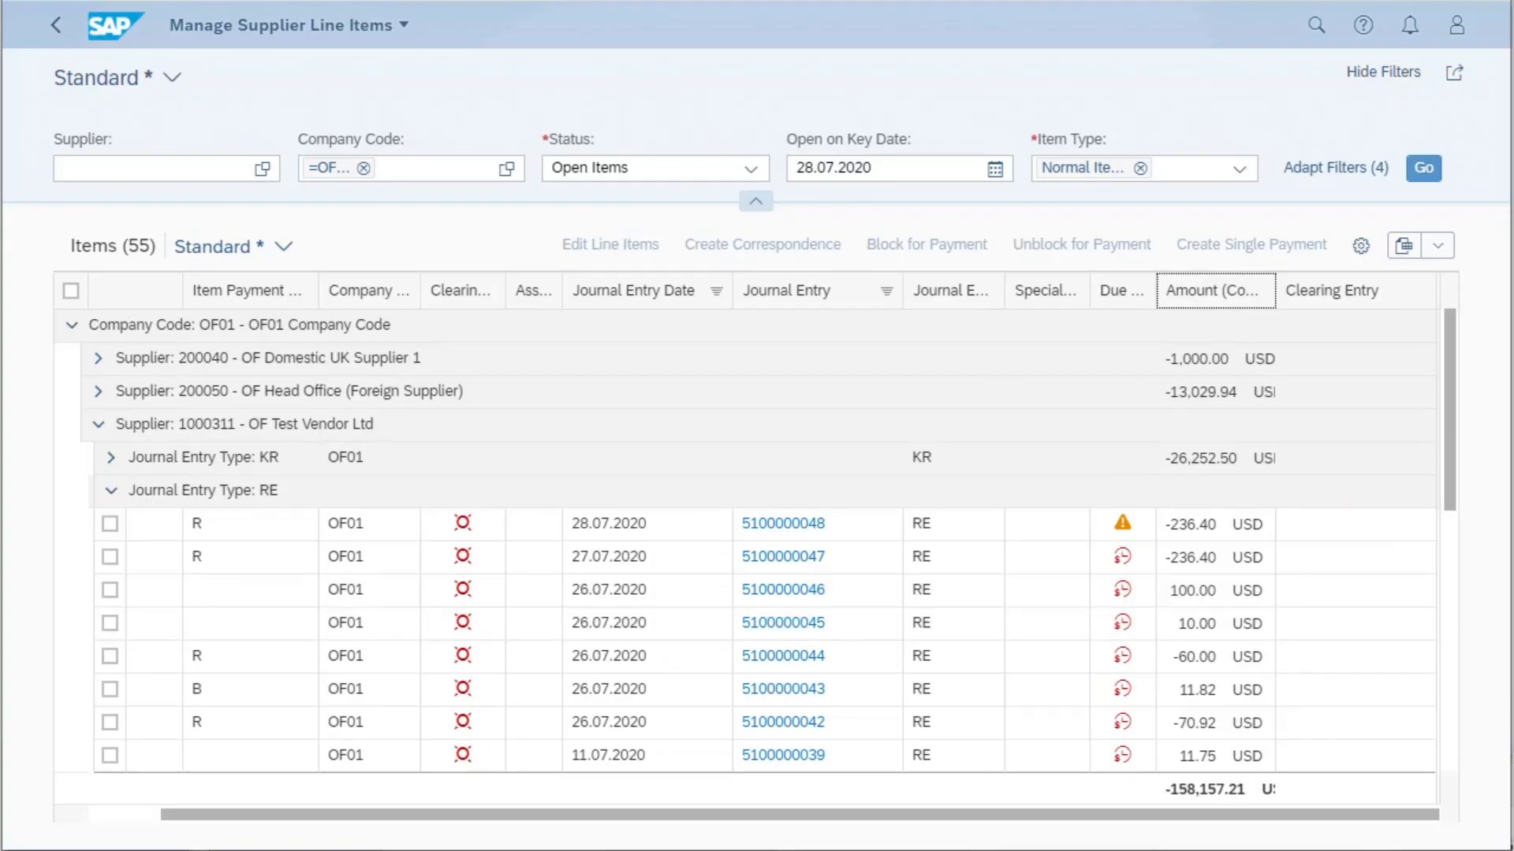
pyautogui.click(755, 209)
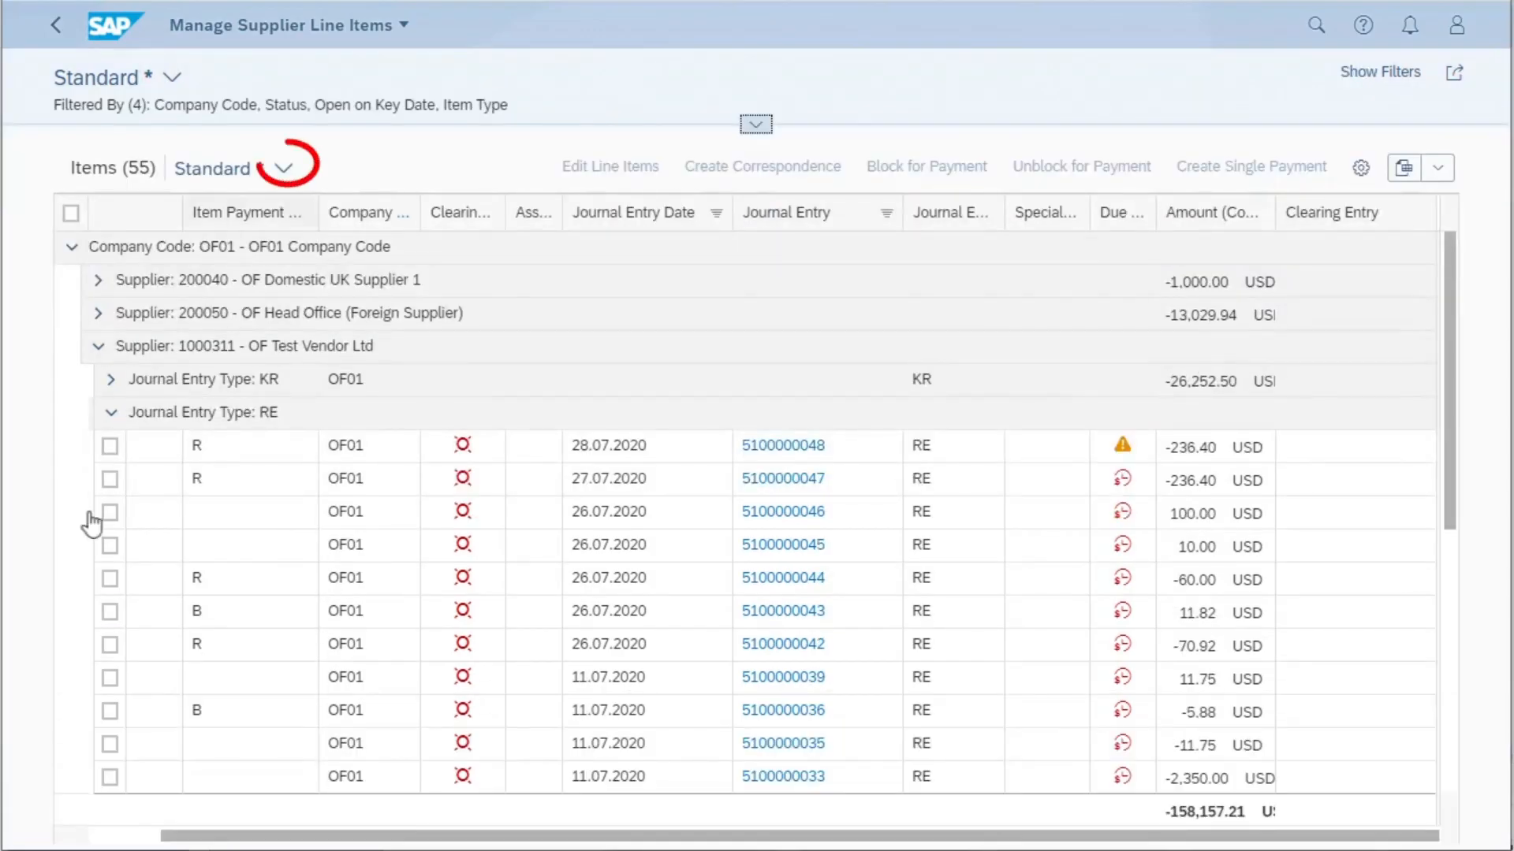
# - Save the current table layout as a new view named "OF Line items"
pyautogui.click(289, 173)
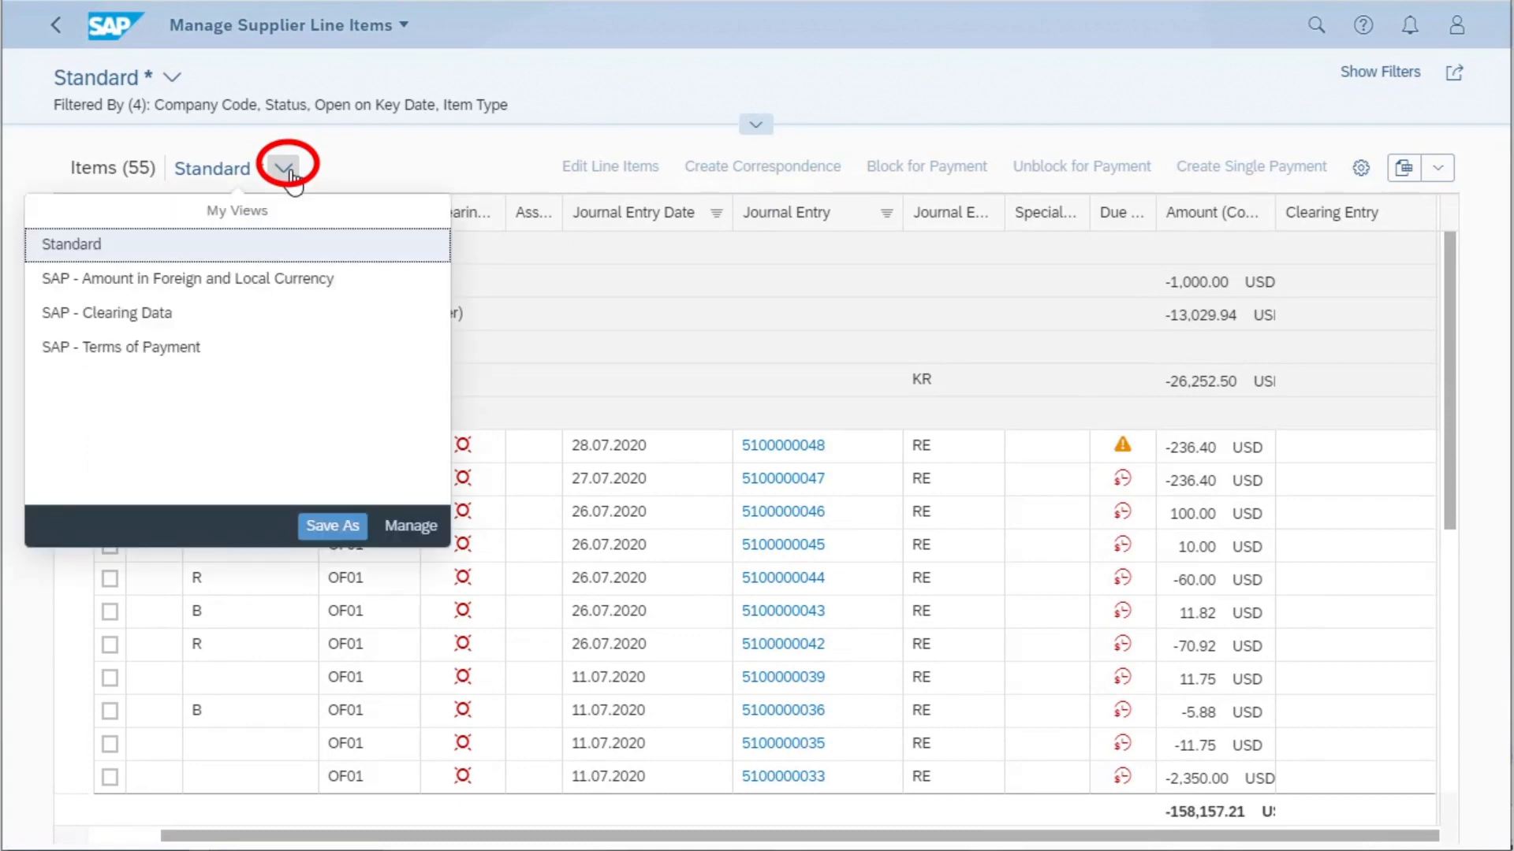
pyautogui.click(332, 526)
pyautogui.press('Delete')
pyautogui.press('Delete')
pyautogui.press('Delete')
pyautogui.press('Delete')
pyautogui.press('Delete')
pyautogui.press('Delete')
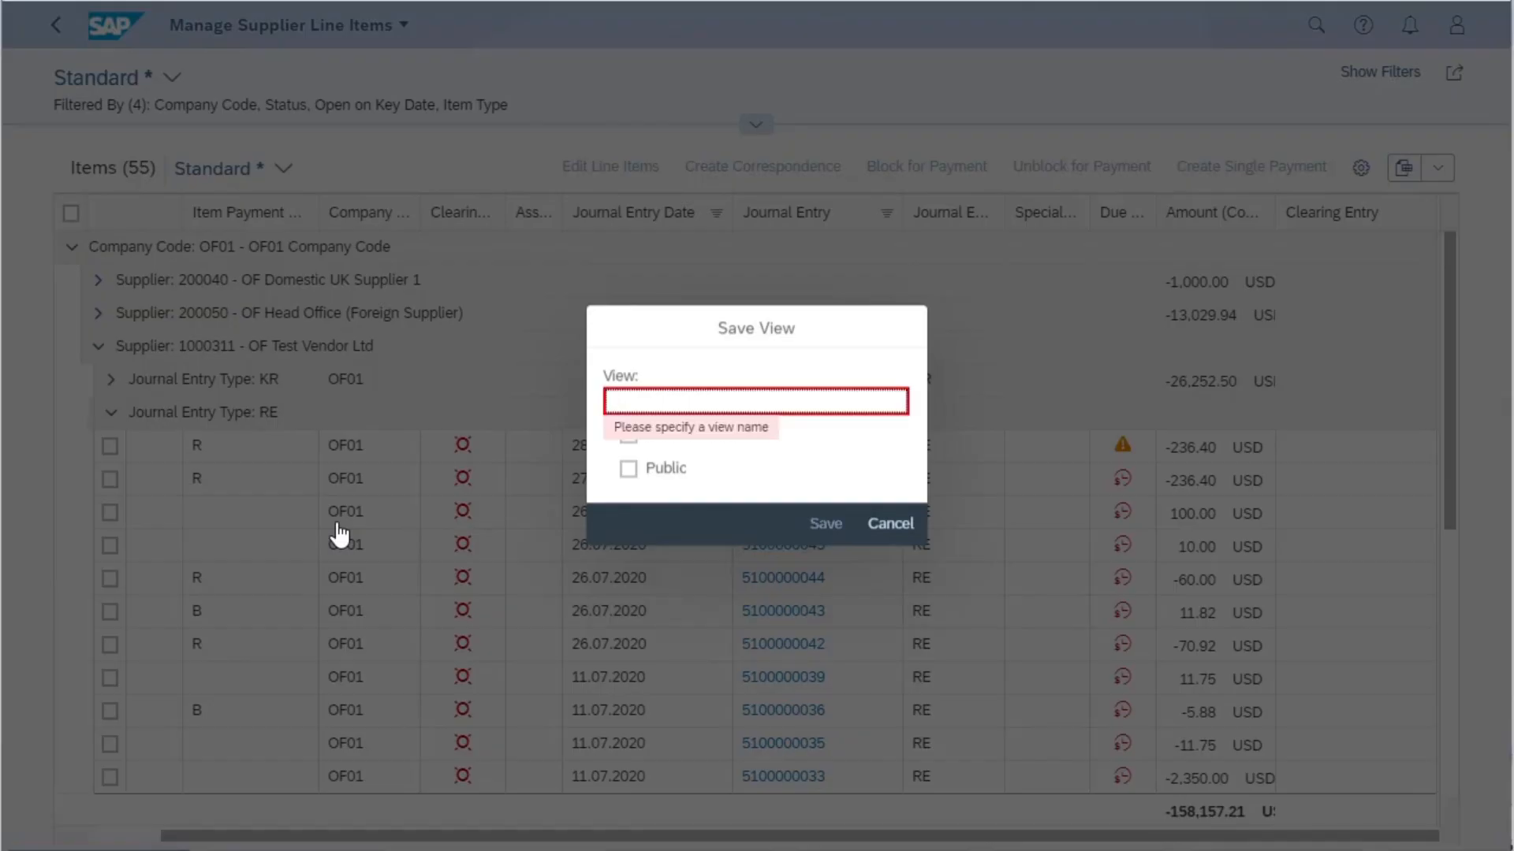
pyautogui.write('OF Line items')
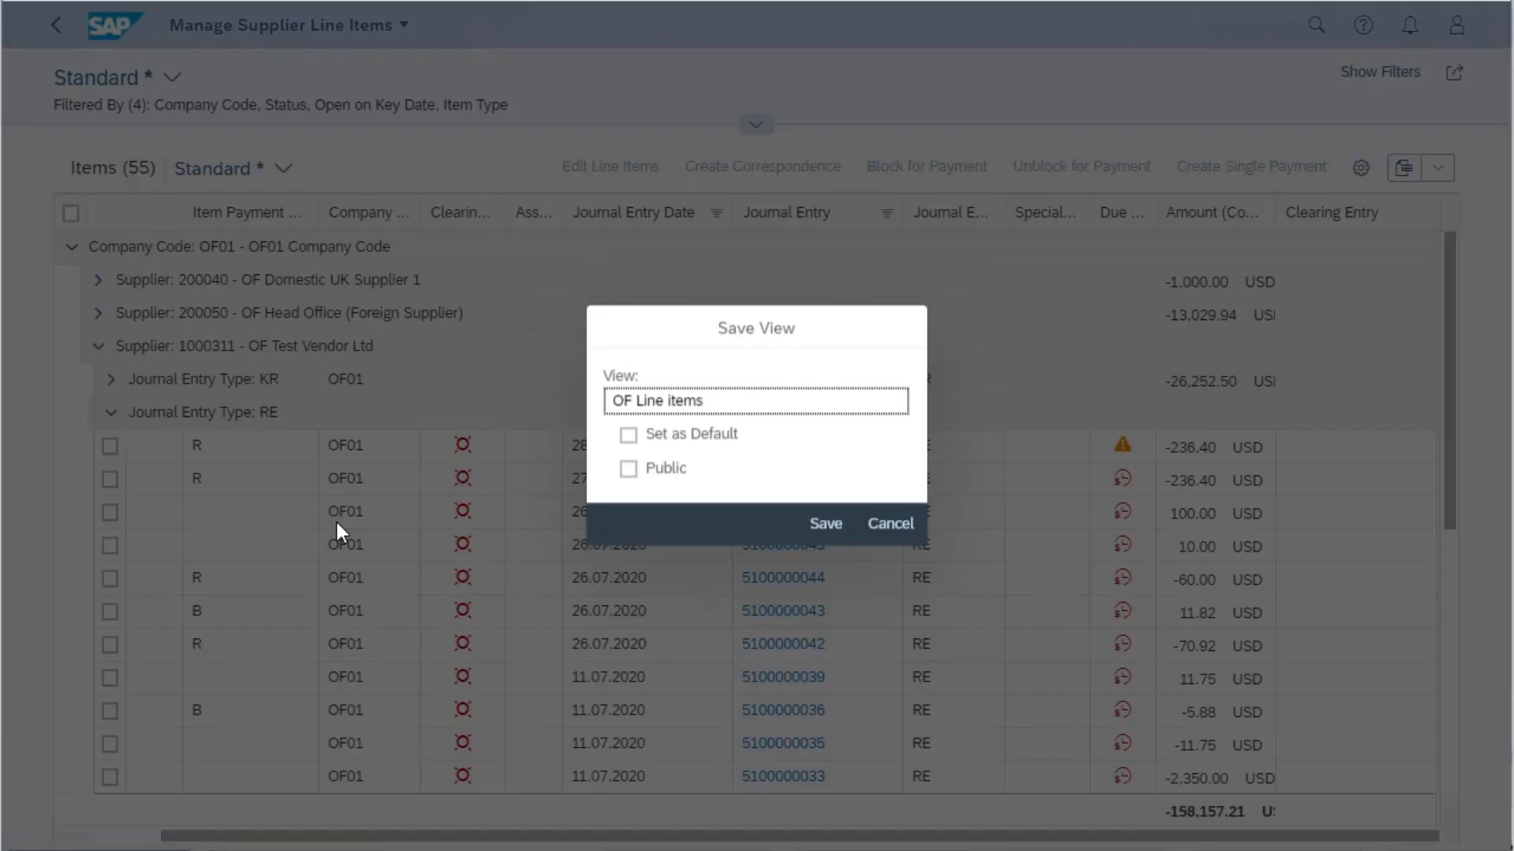
pyautogui.click(629, 435)
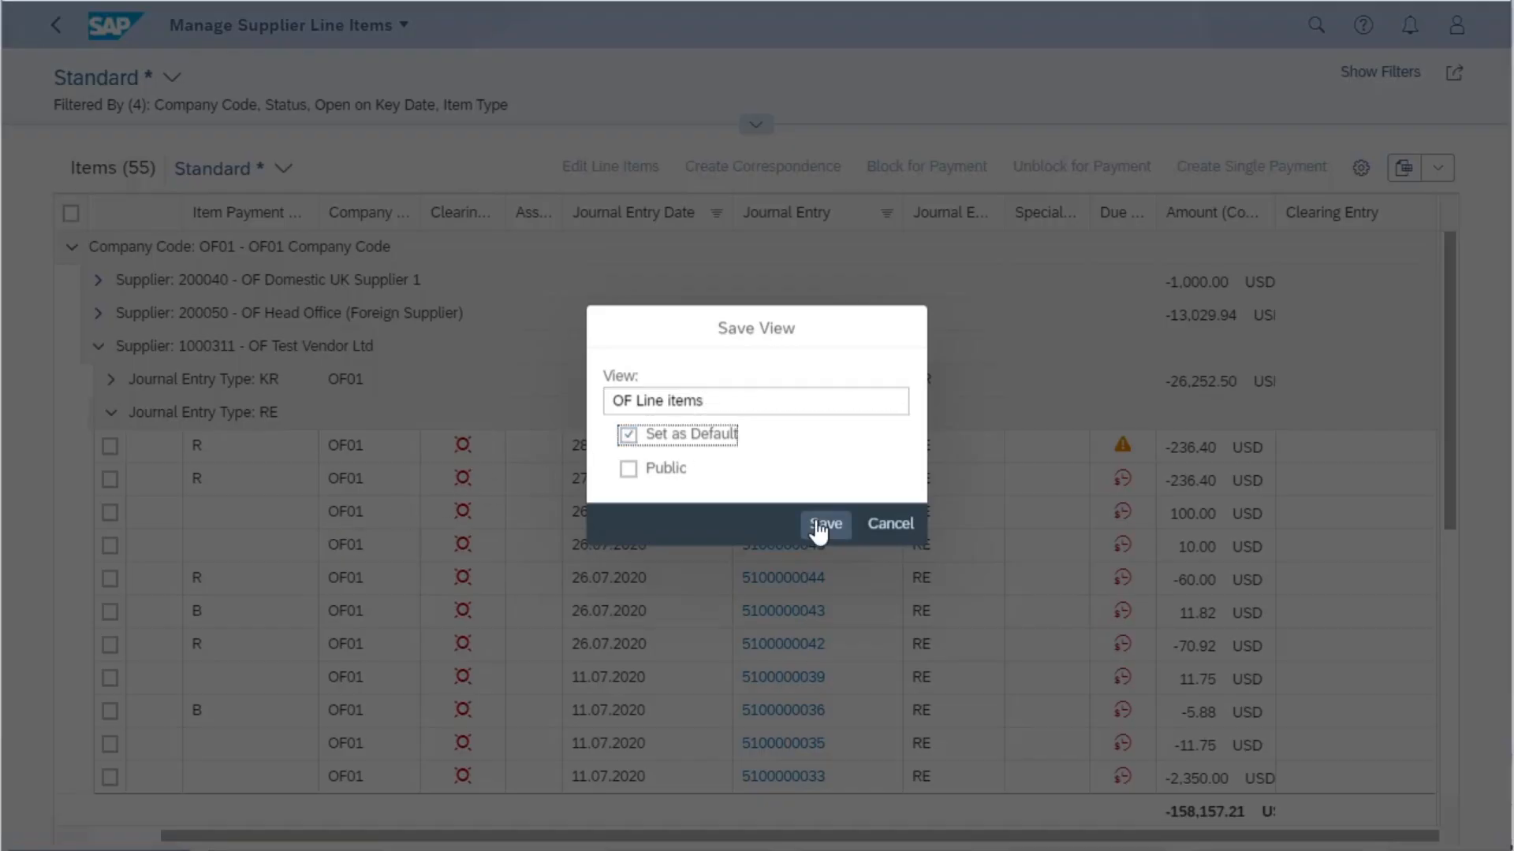
pyautogui.click(628, 434)
pyautogui.click(825, 524)
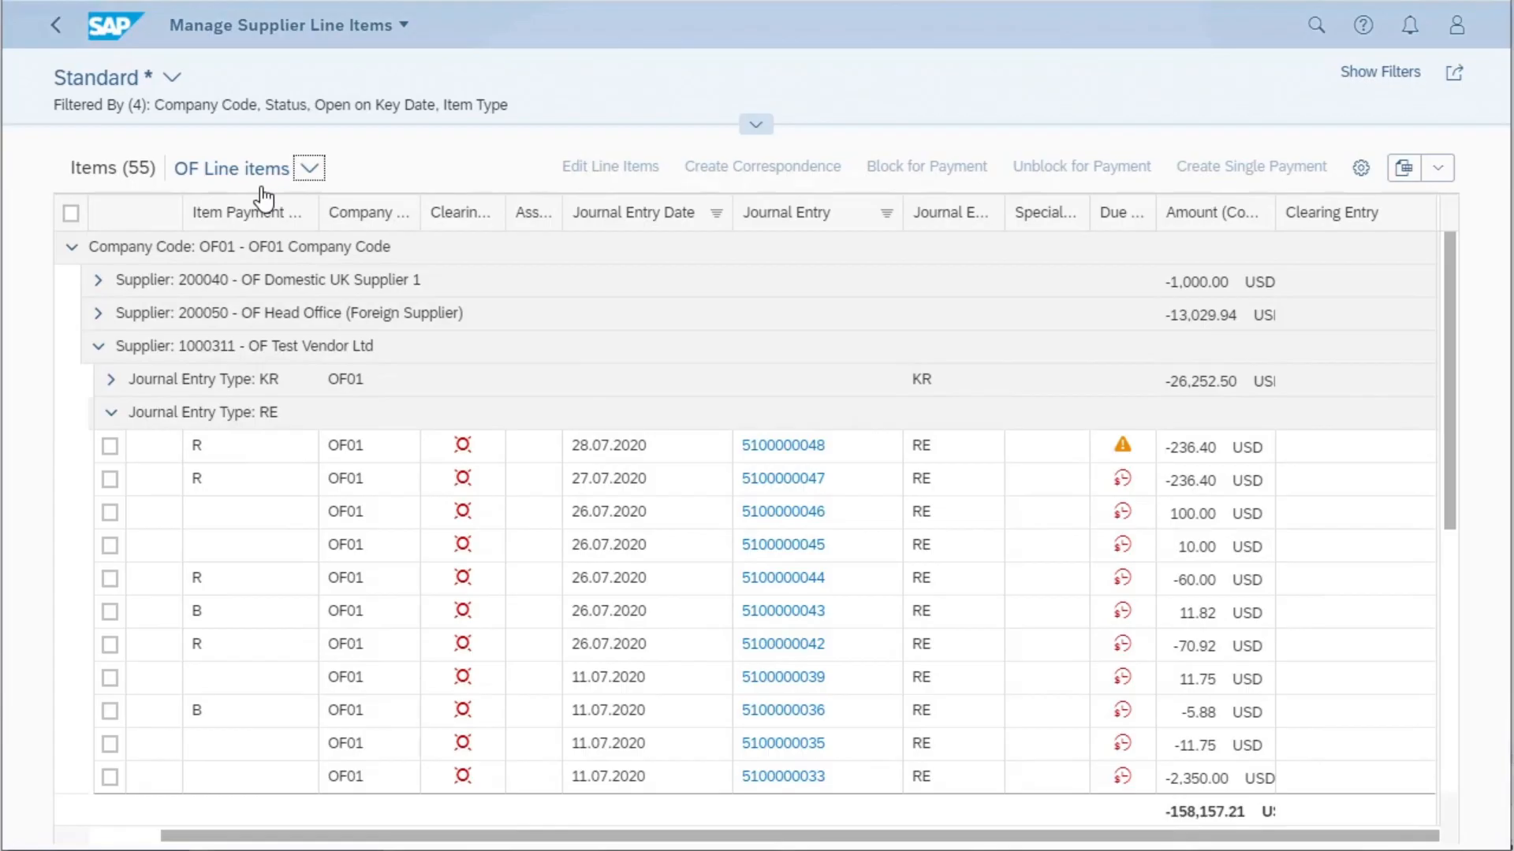
# - Expand the filter bar and check which saved views are available for the filter selections
pyautogui.click(755, 125)
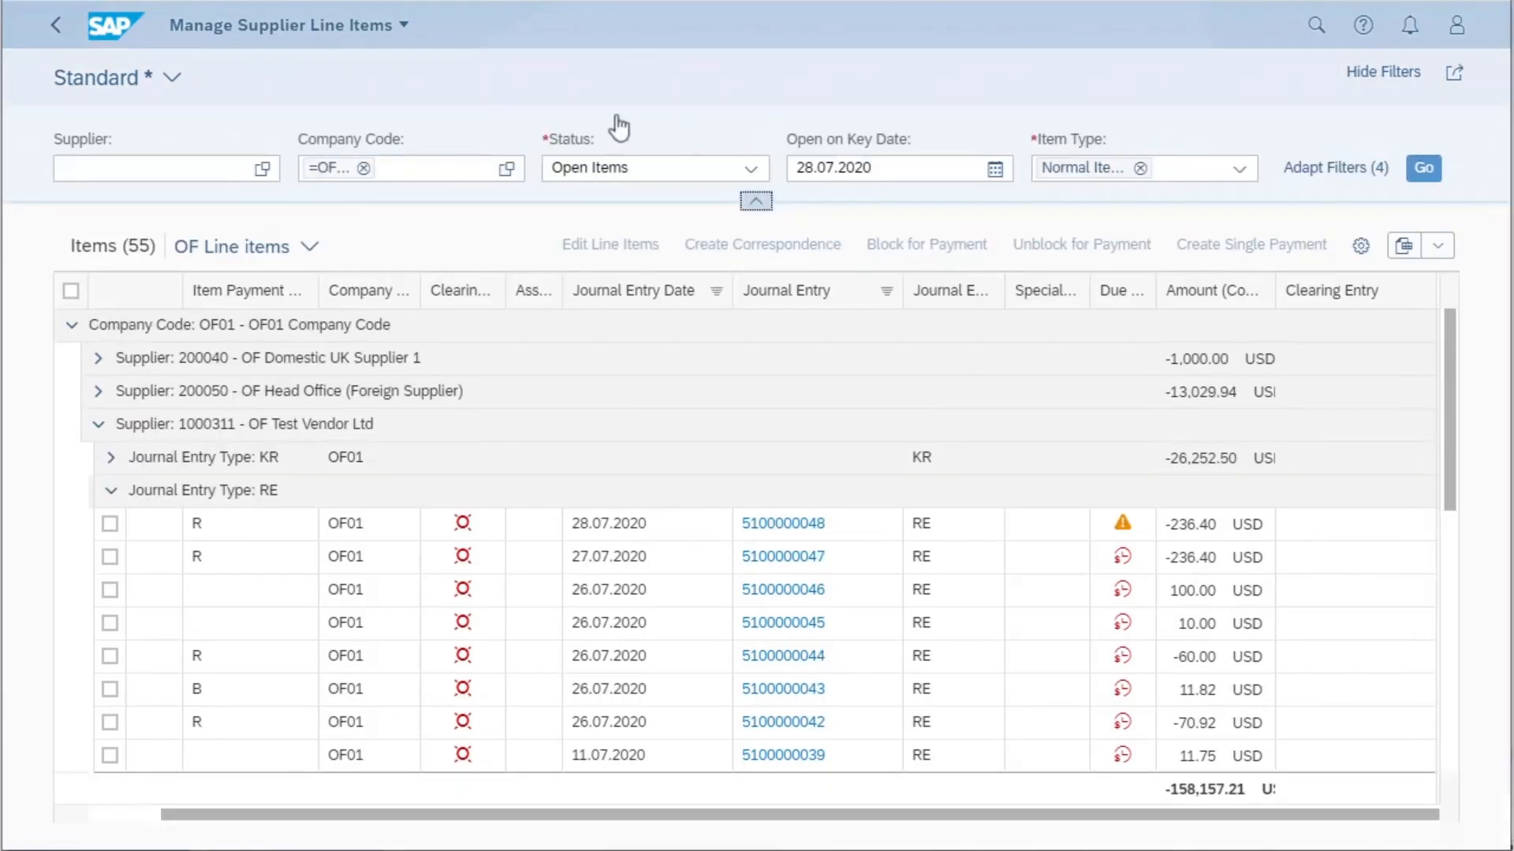
pyautogui.click(172, 77)
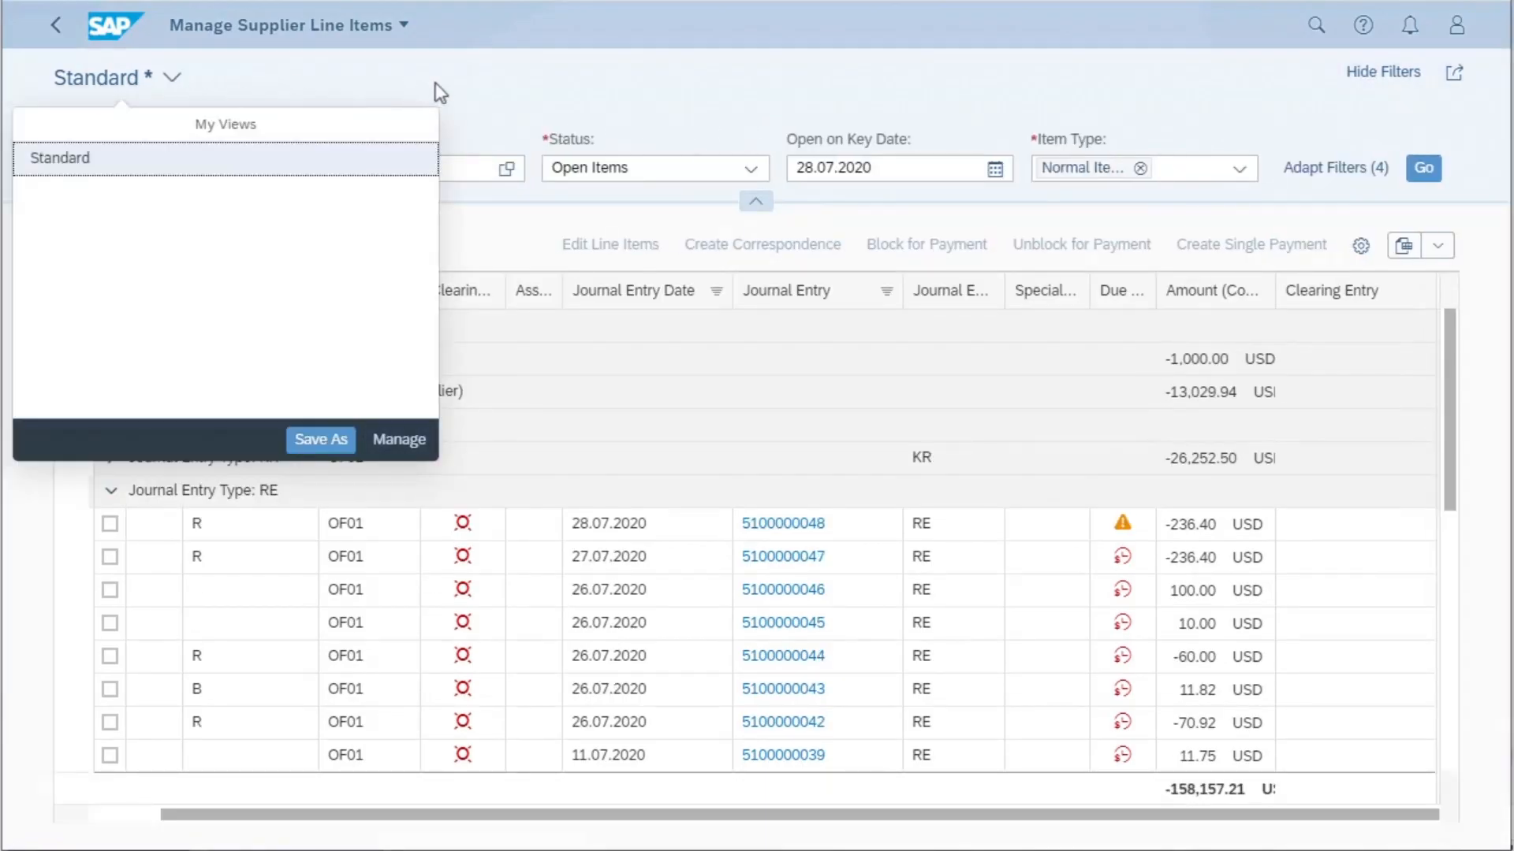
pyautogui.click(497, 94)
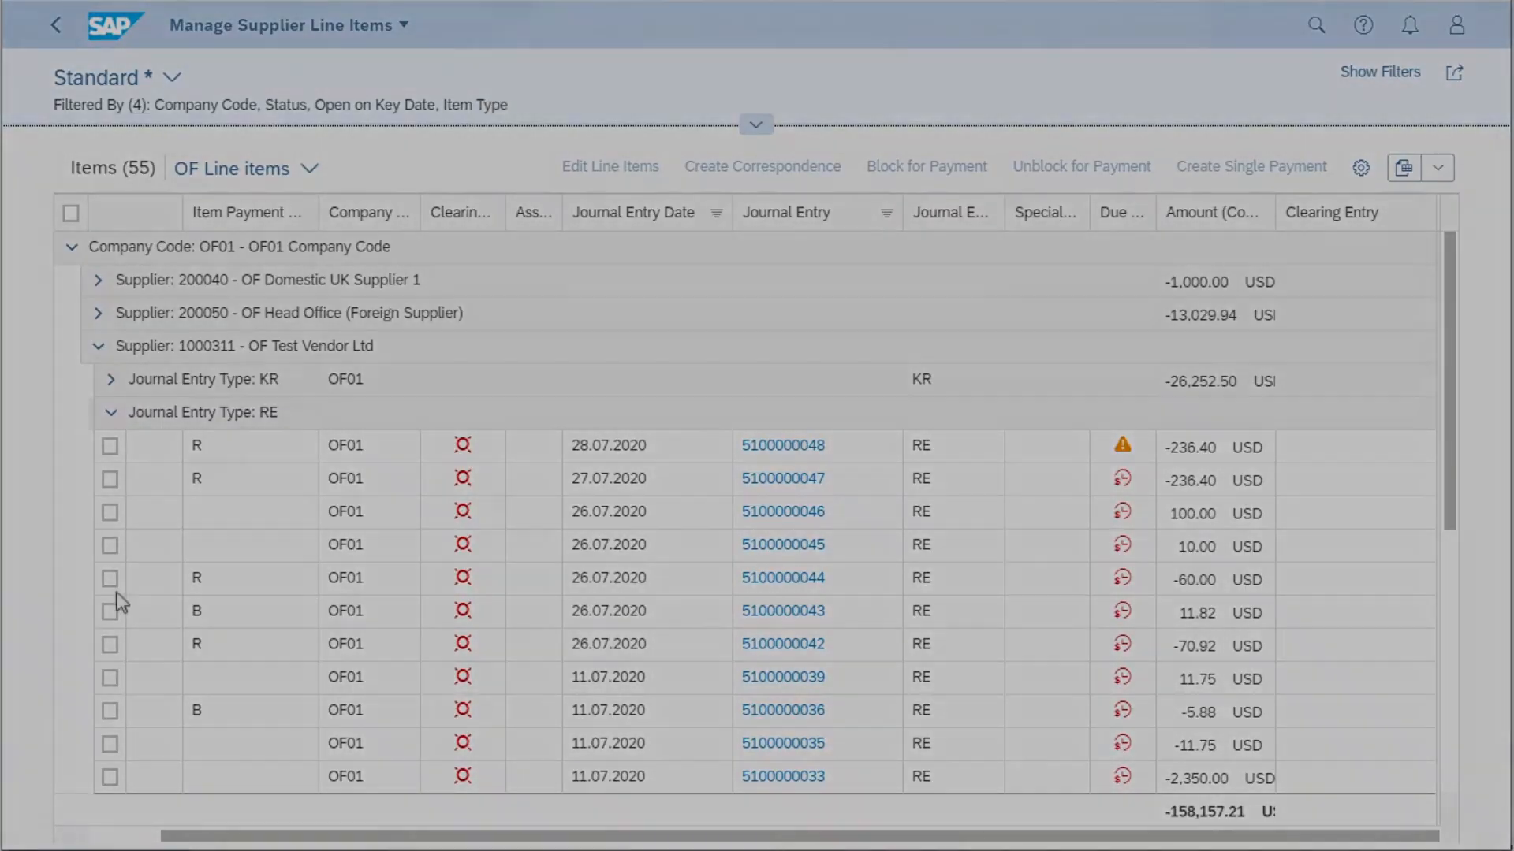
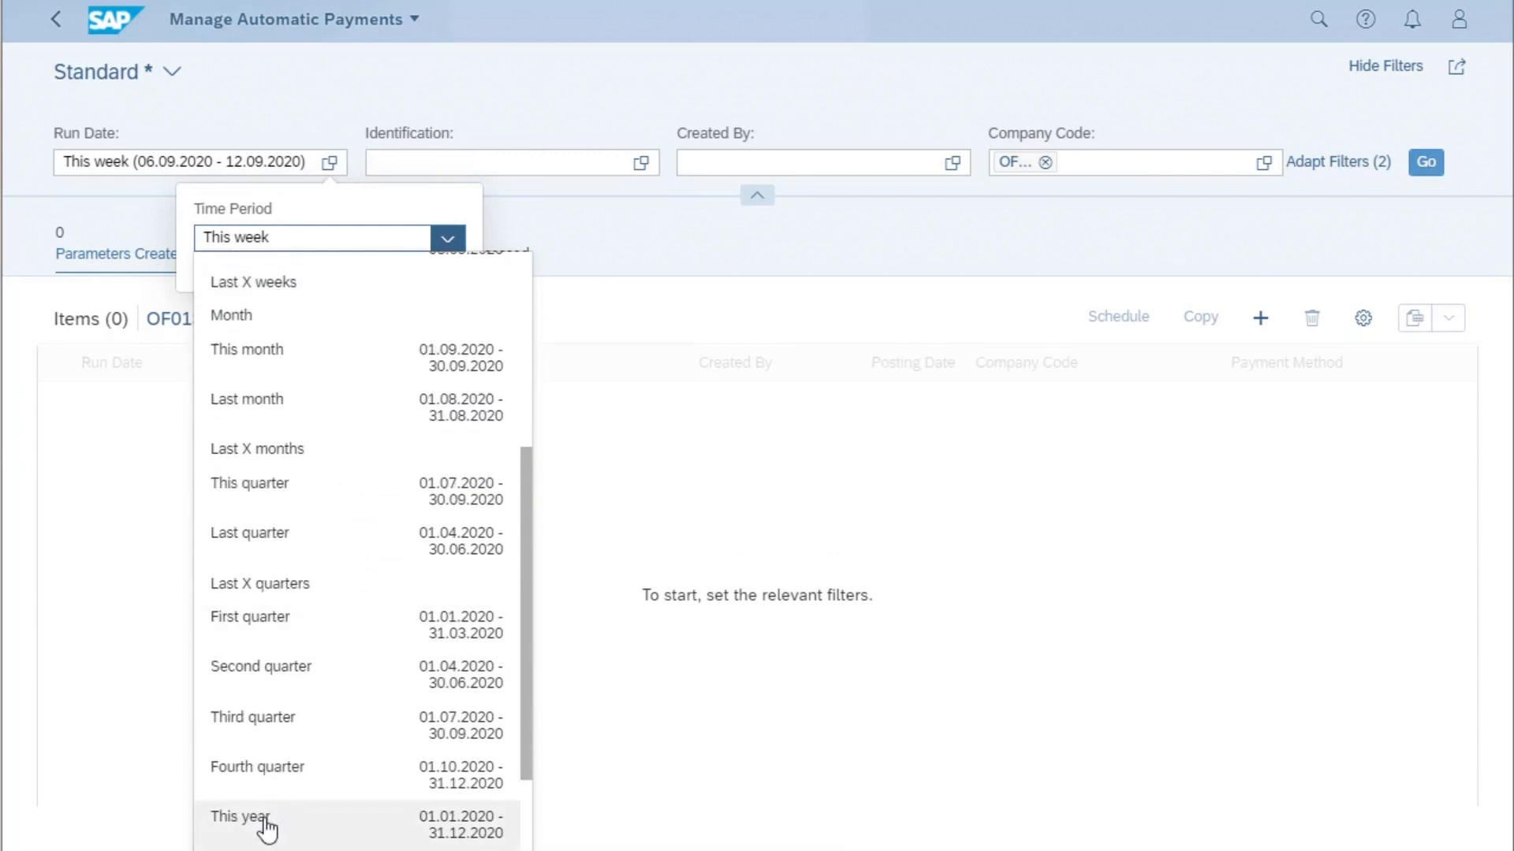
# - List this year's automatic payment runs for the company code and check the processed payments and the created parameters
pyautogui.click(264, 822)
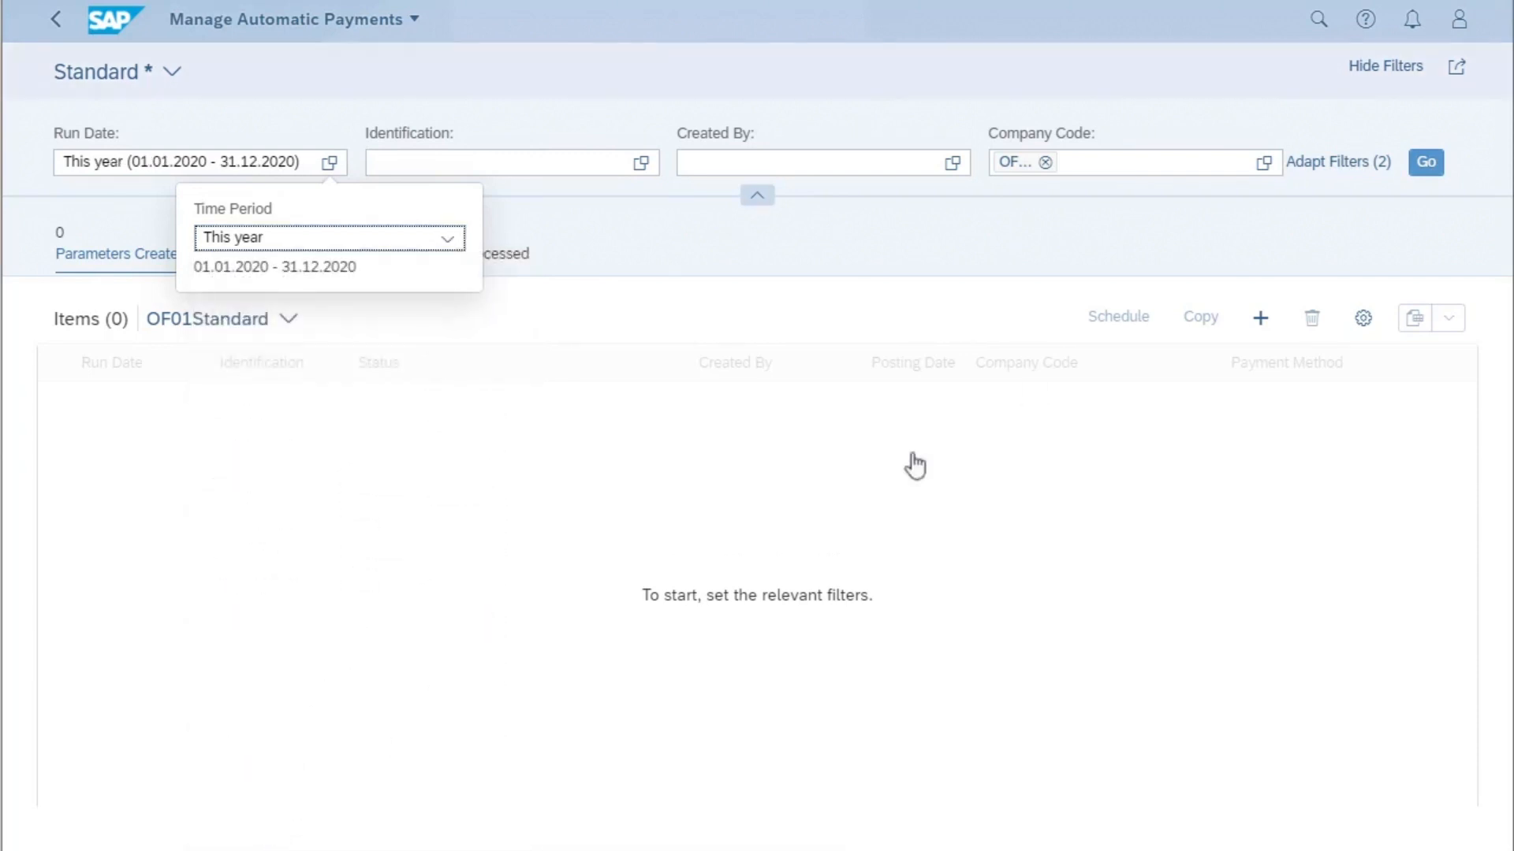
pyautogui.click(1426, 165)
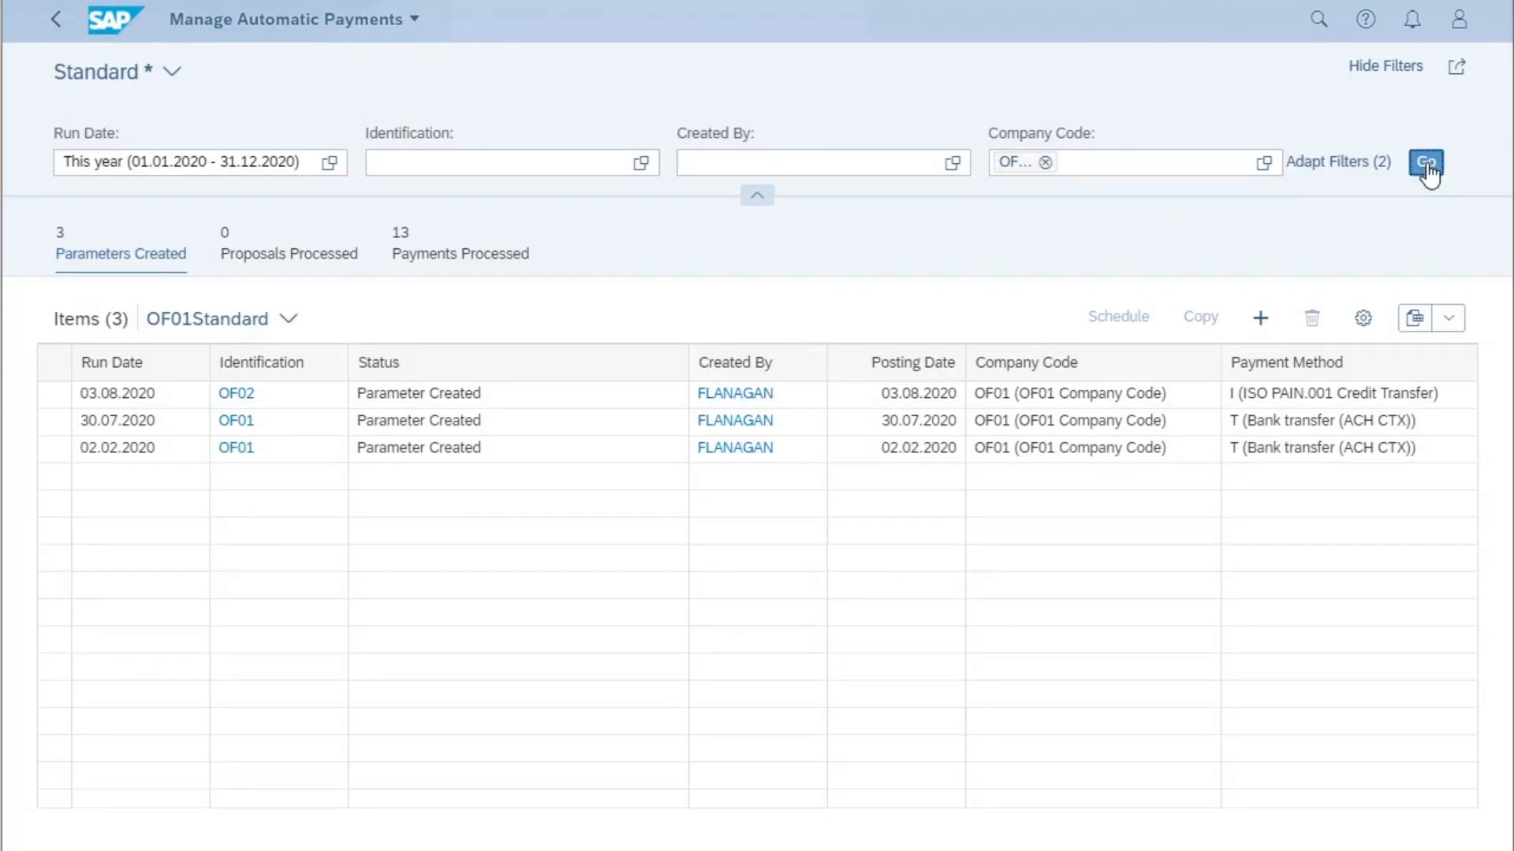
pyautogui.click(491, 261)
pyautogui.click(97, 257)
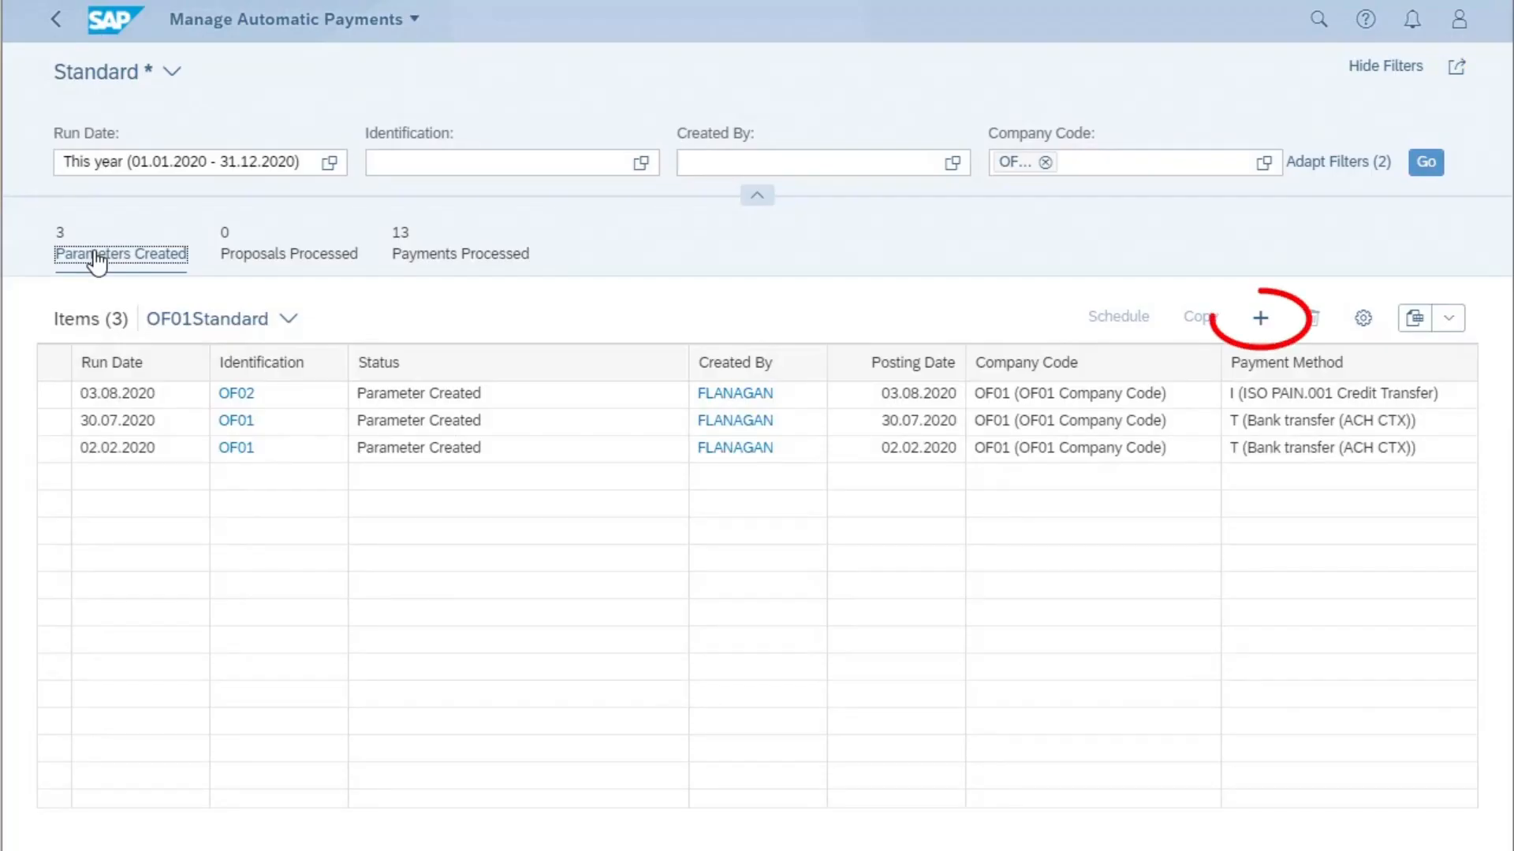
# - Create a new payment parameter with run date 07.09.2020 and identification OF01
pyautogui.click(1261, 318)
pyautogui.click(696, 446)
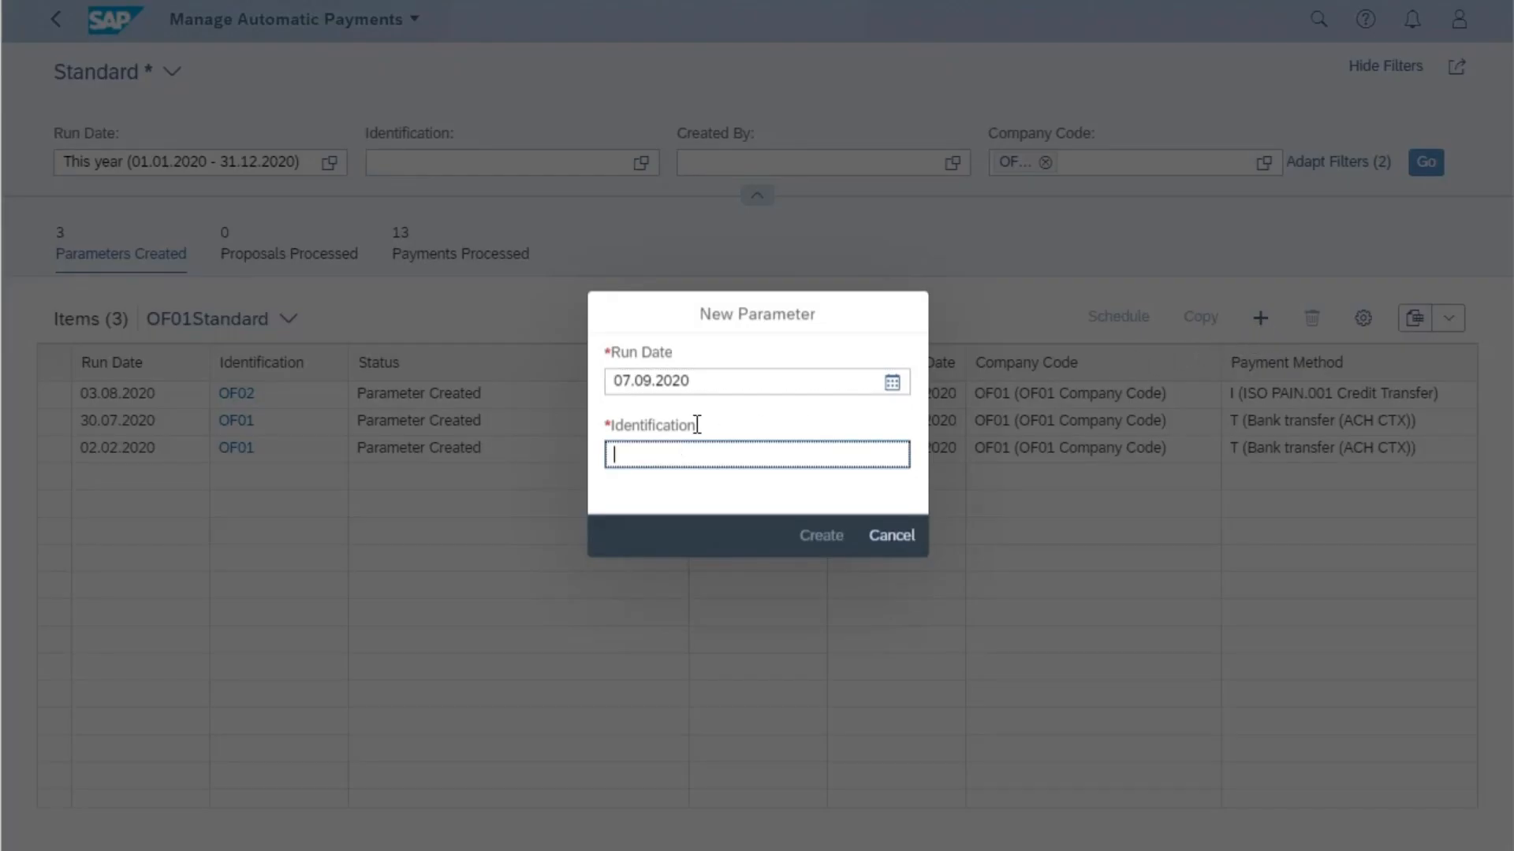
pyautogui.write('OF01')
pyautogui.click(831, 545)
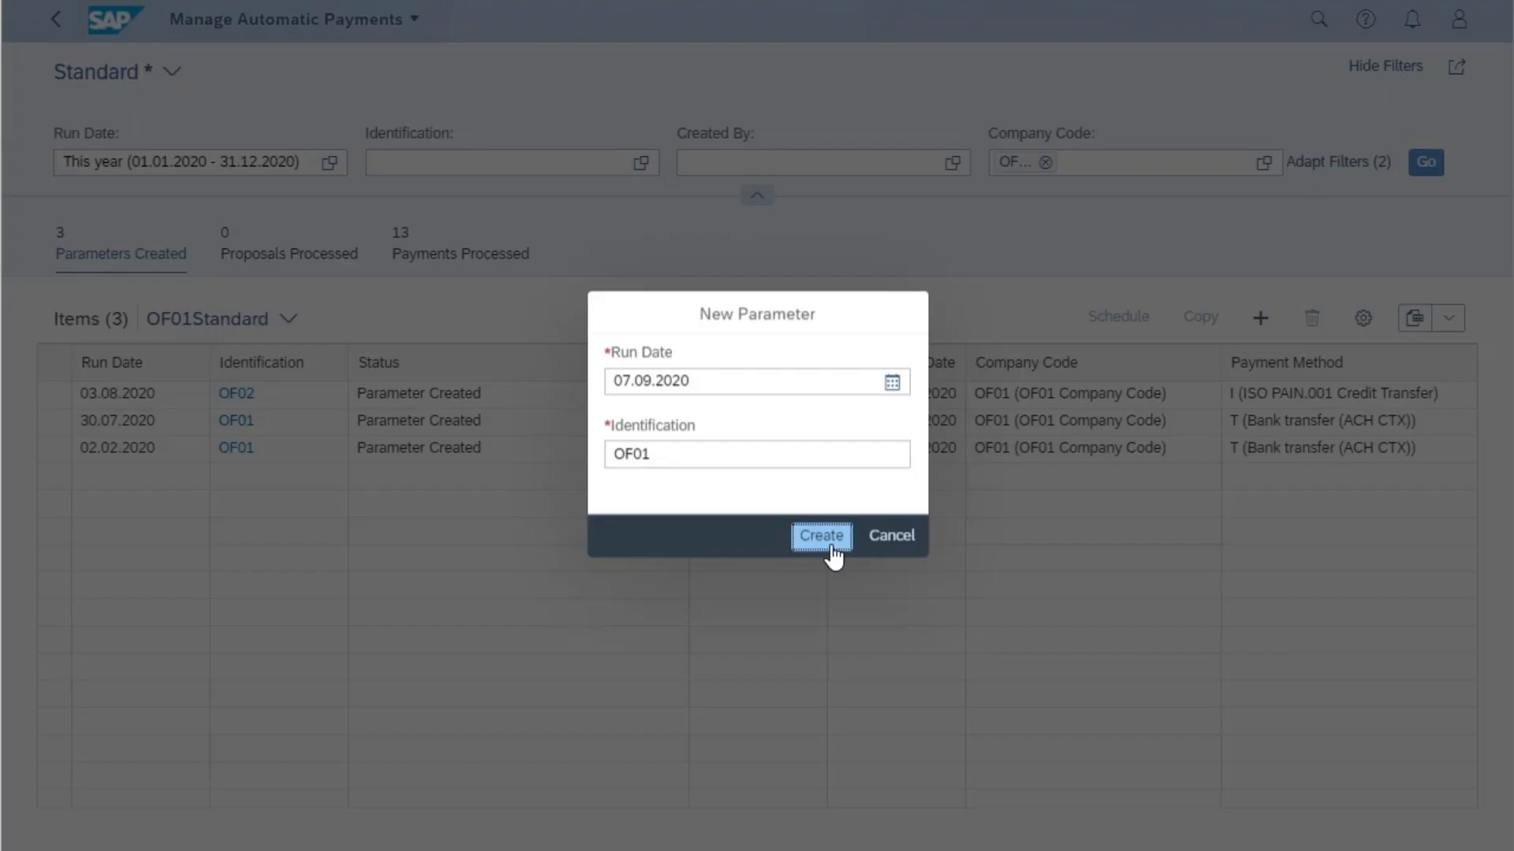
pyautogui.click(821, 536)
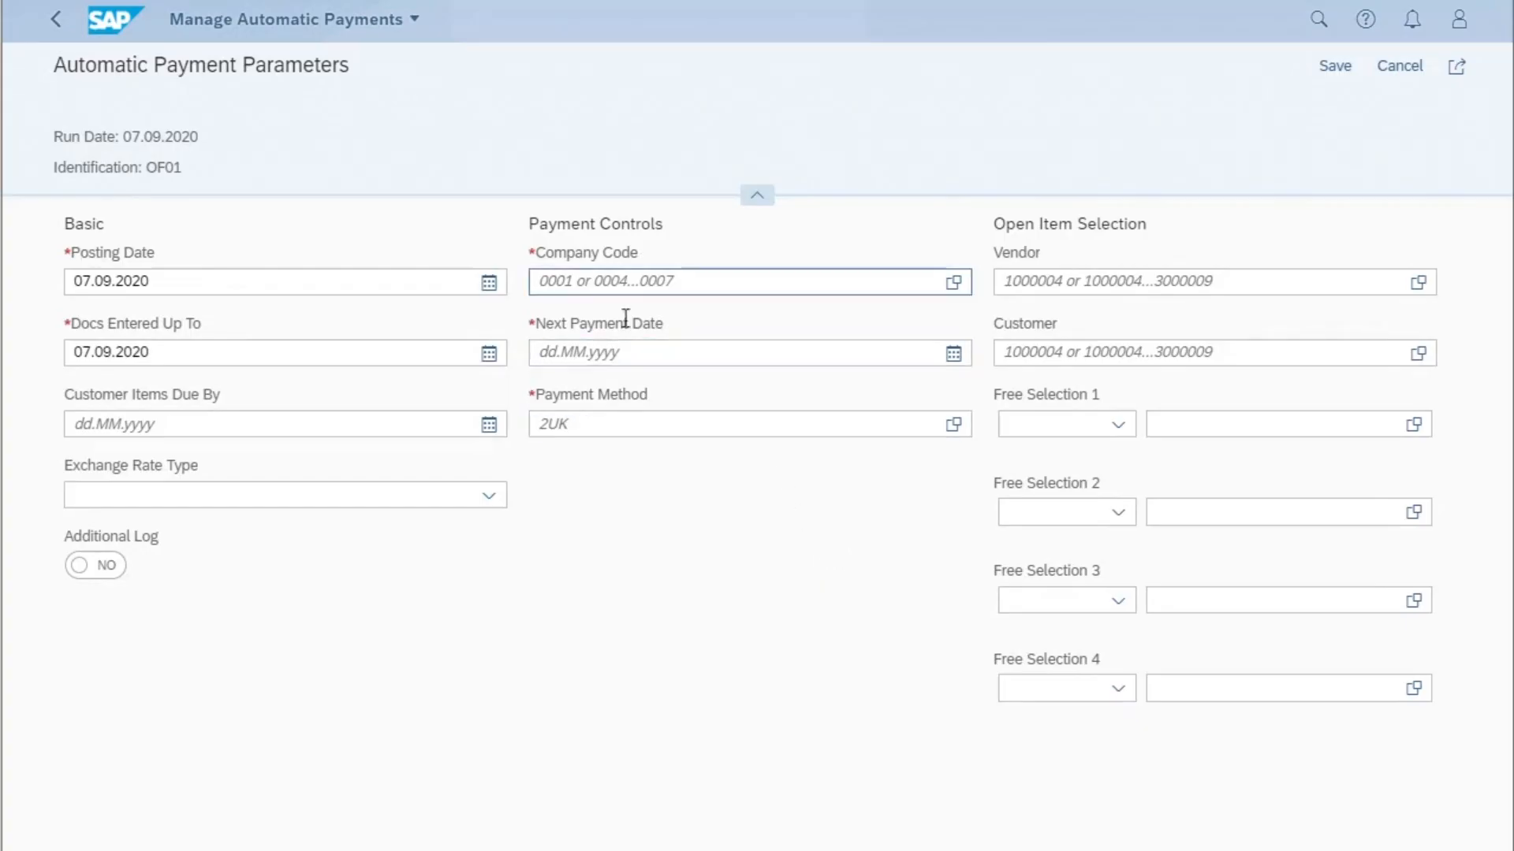
# - Set the payment controls to company code OF01 and next payment date 31.12.2020
pyautogui.click(583, 272)
pyautogui.write('O')
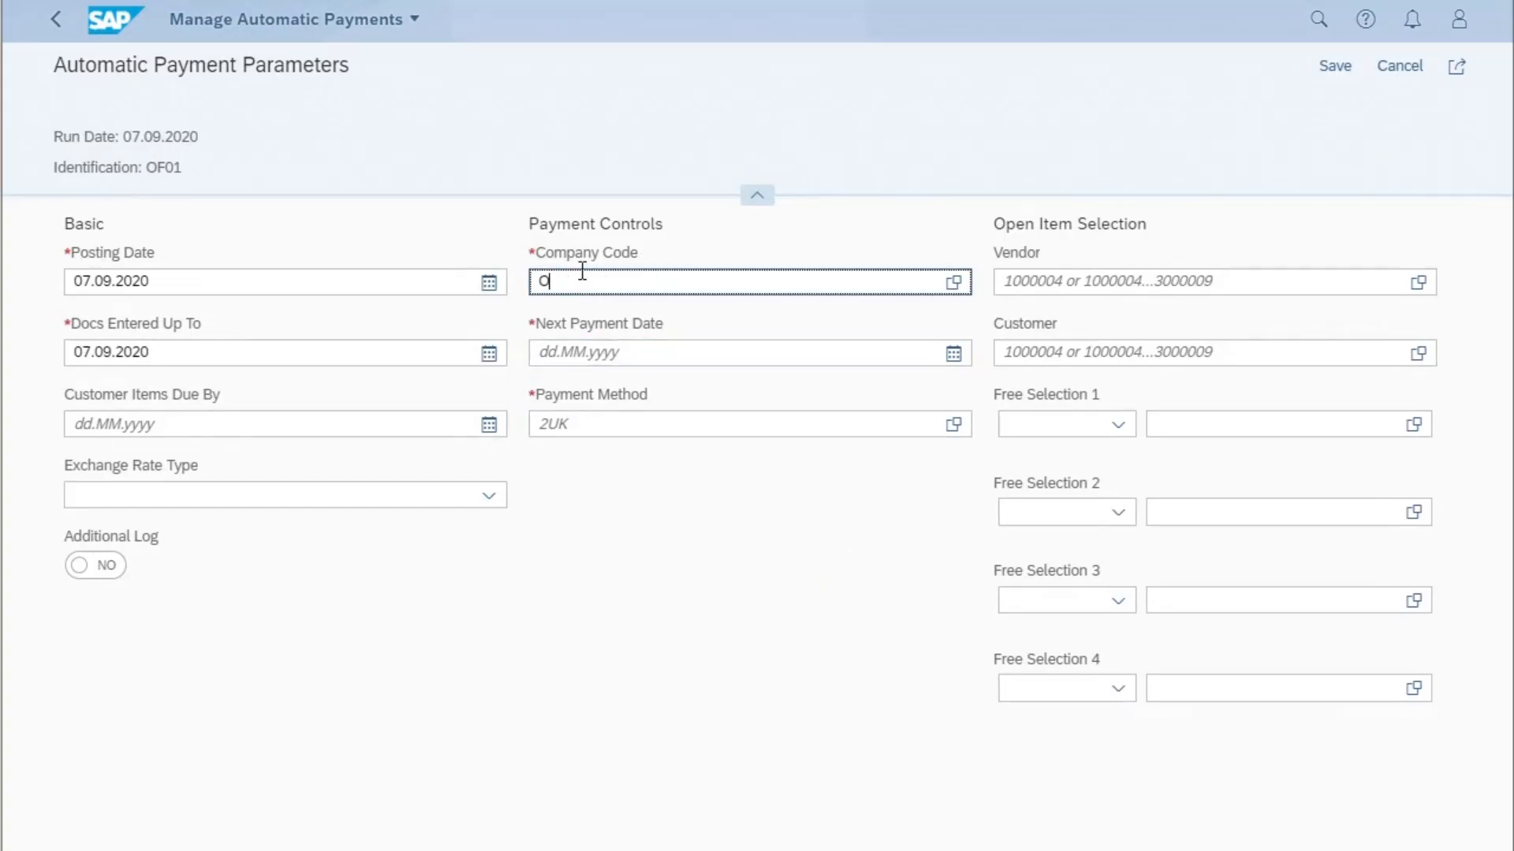
pyautogui.write('F01')
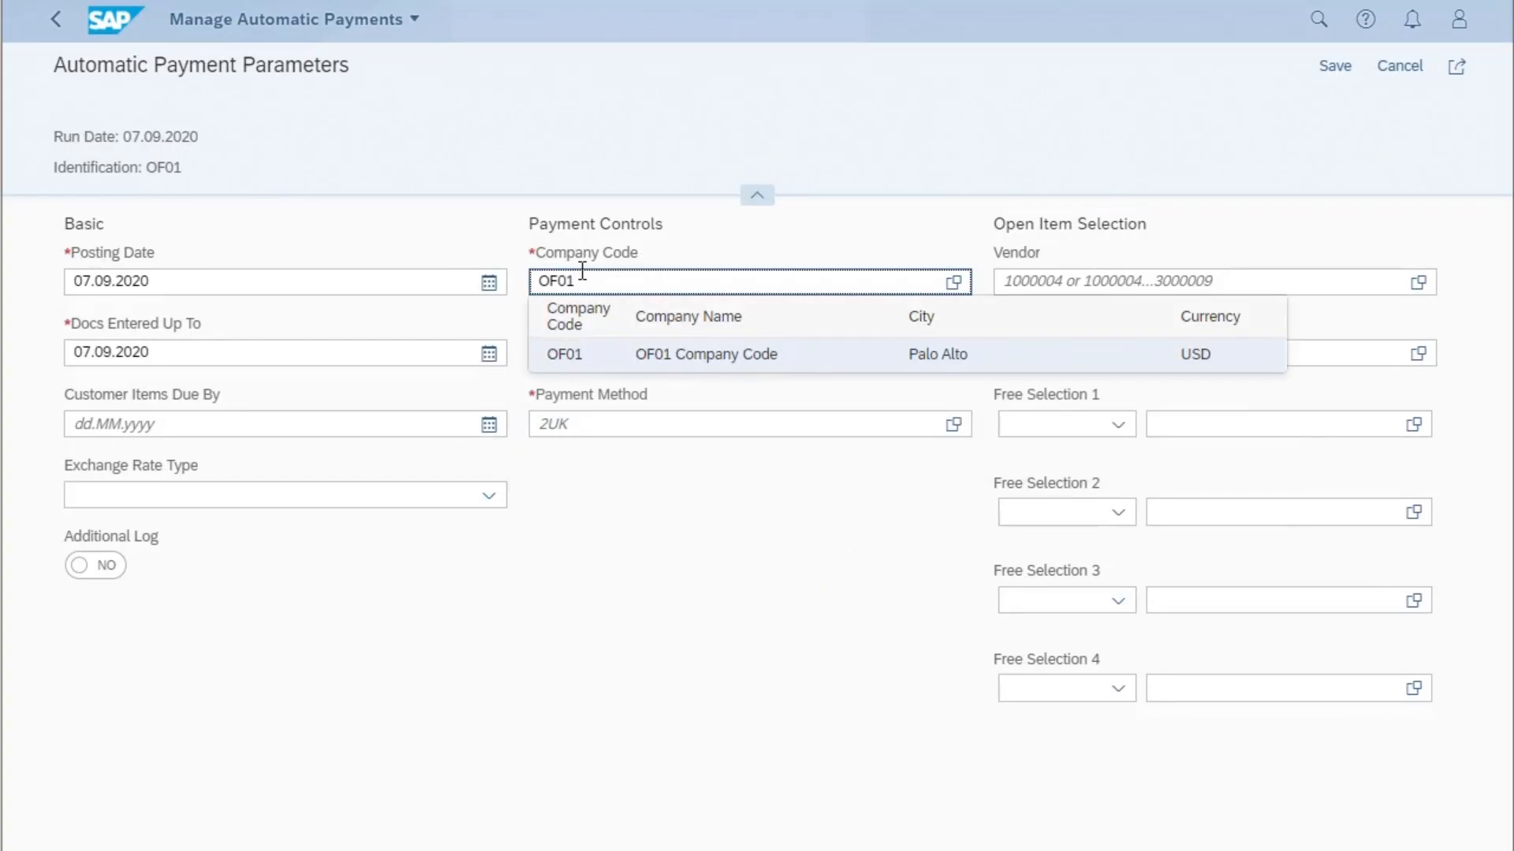
pyautogui.click(580, 361)
pyautogui.click(578, 356)
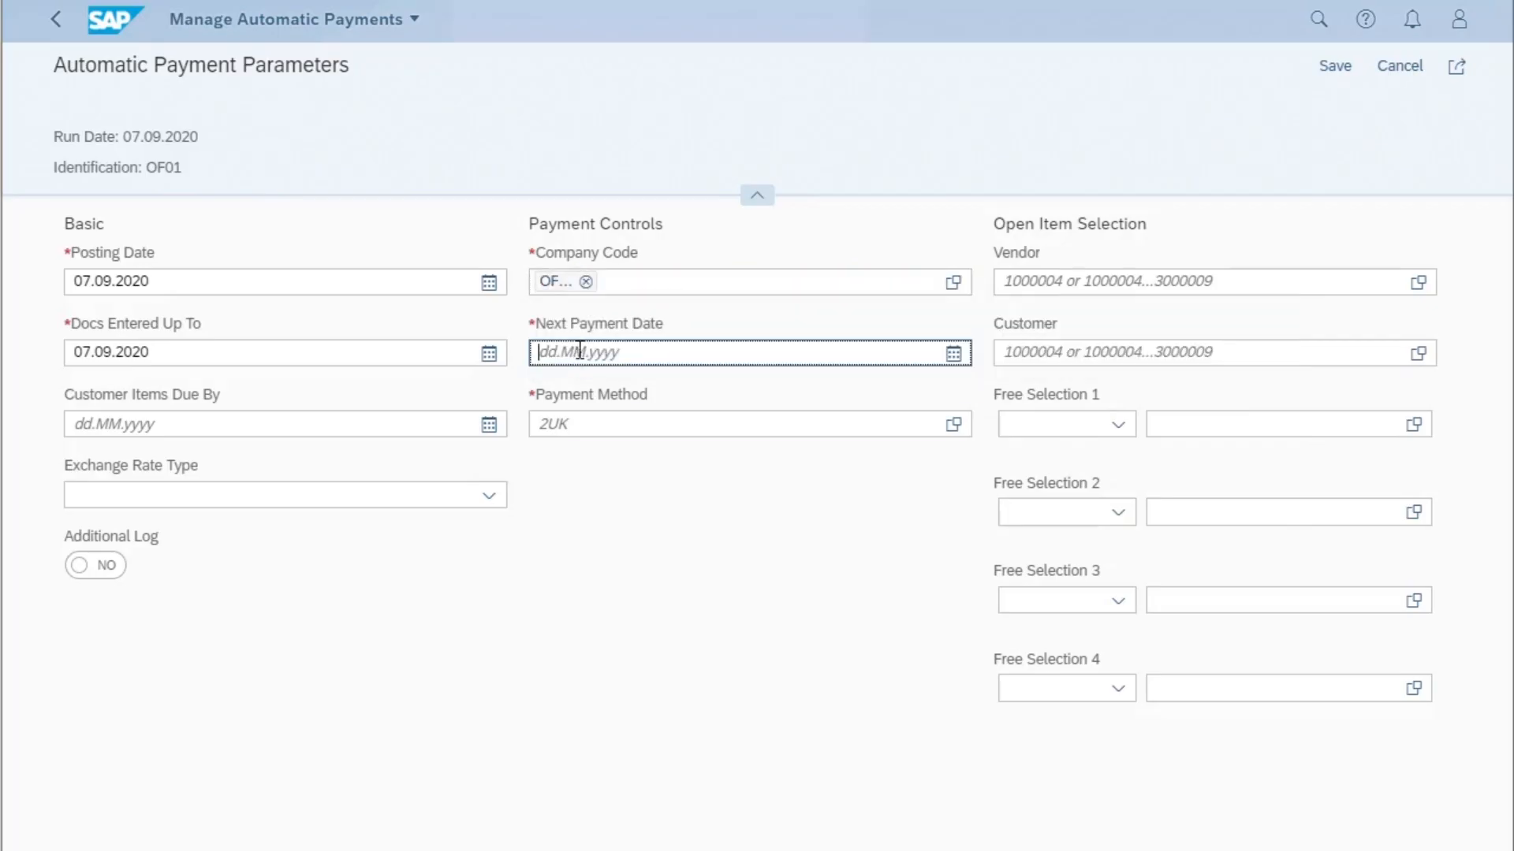
pyautogui.click(573, 398)
# - Choose US payment method I (ISO PAIN.001 Credit Transfer) and select the OF supplier in Watford as the vendor
pyautogui.click(549, 424)
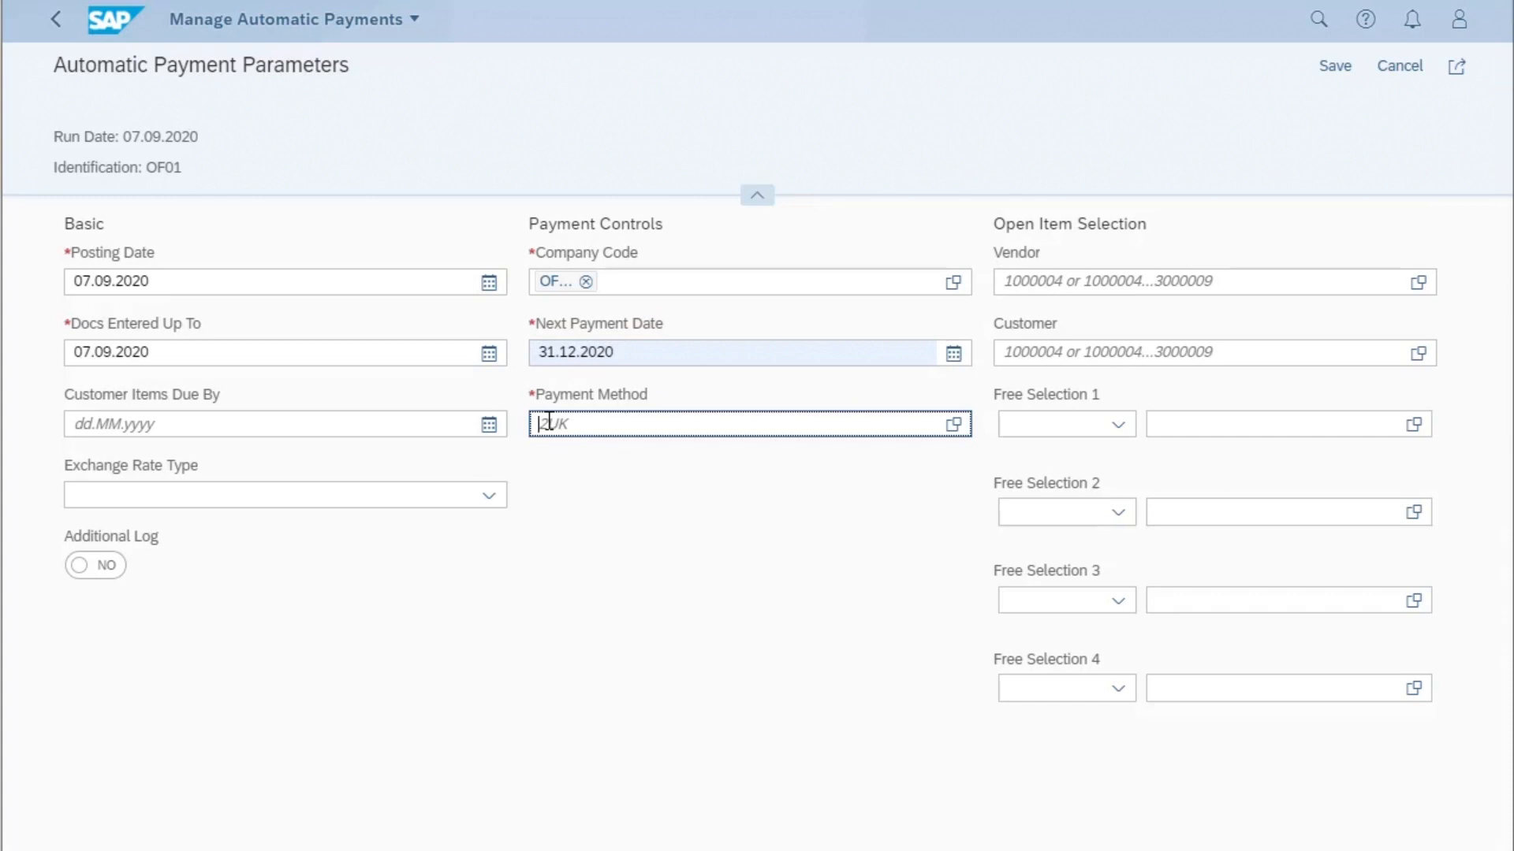
pyautogui.write('I')
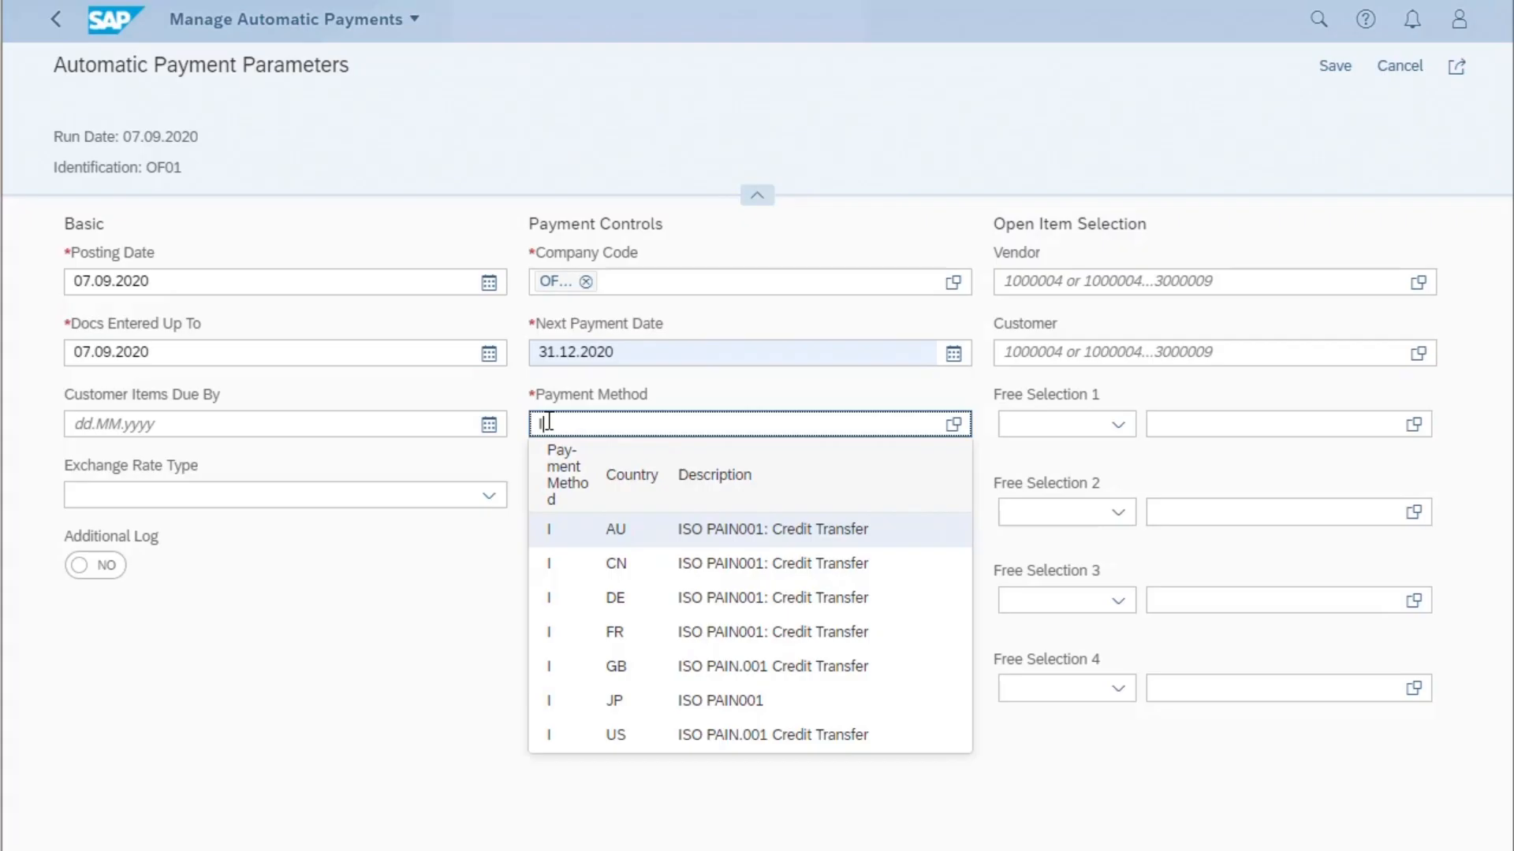
pyautogui.click(551, 736)
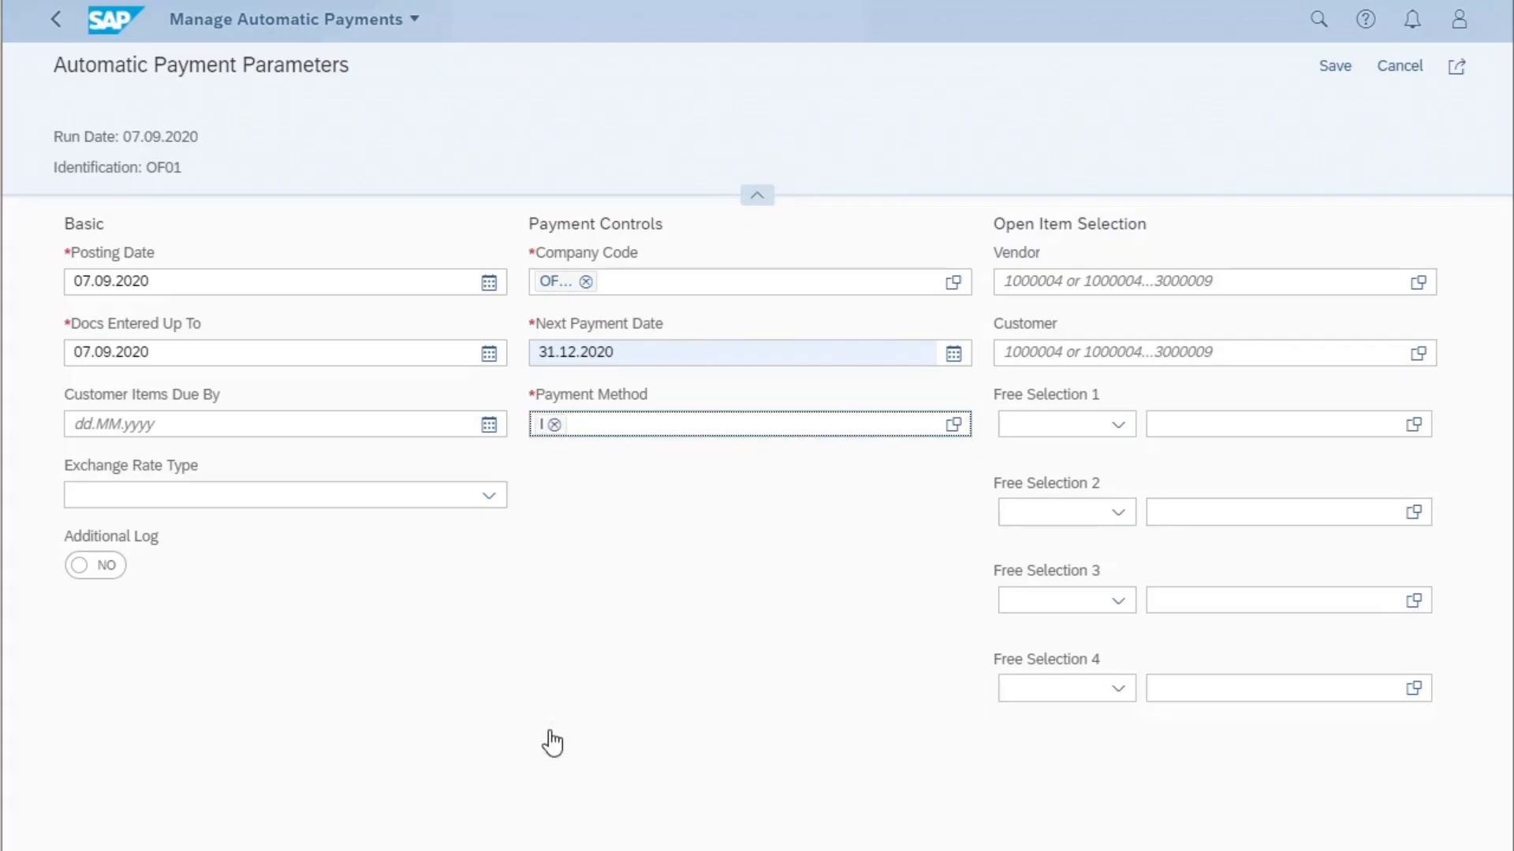
pyautogui.click(1017, 282)
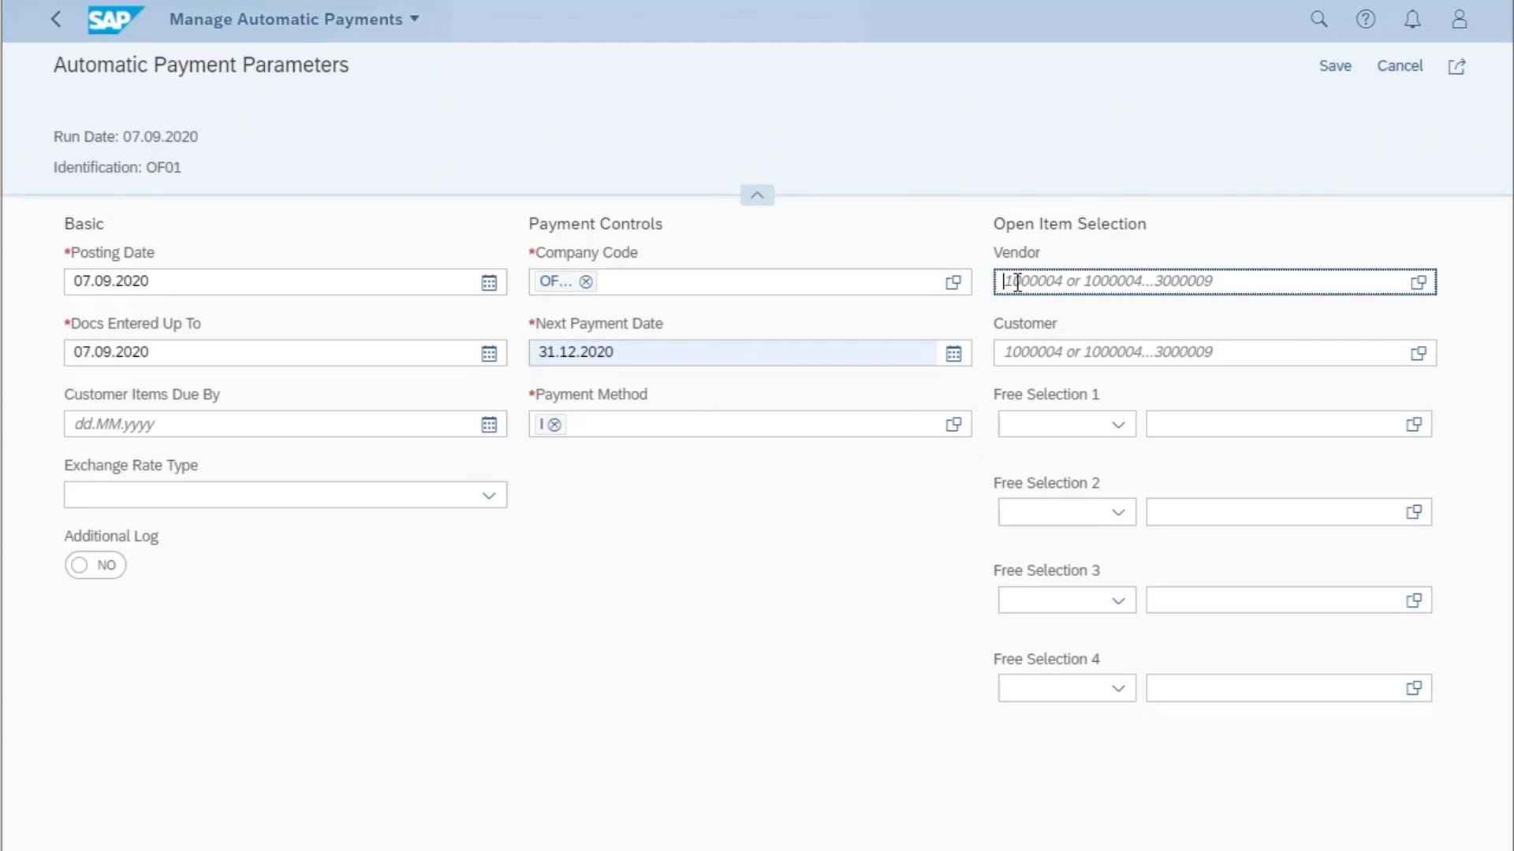
pyautogui.write('10')
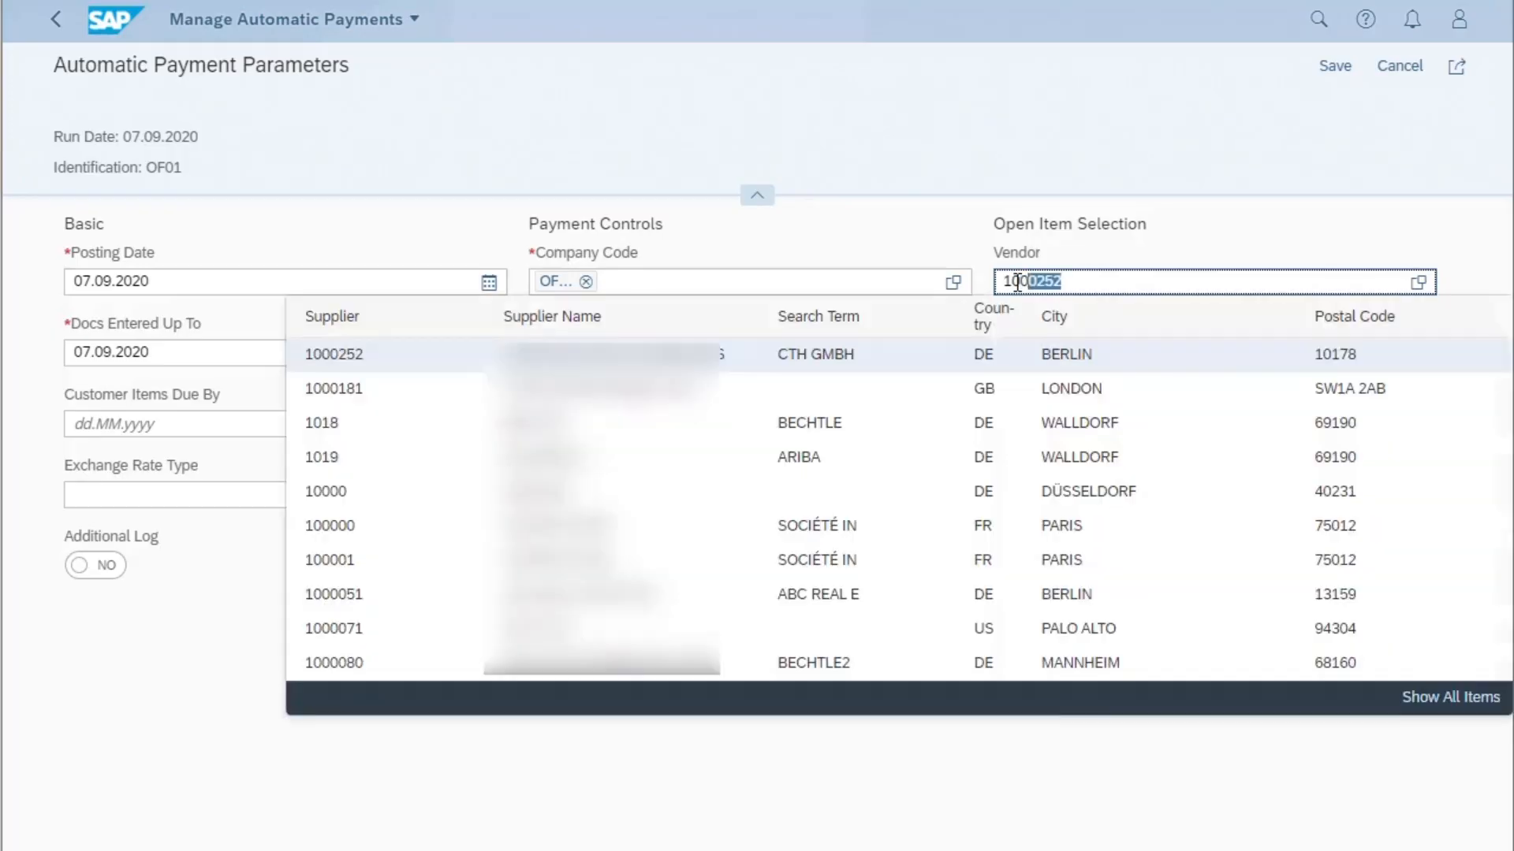
pyautogui.write('00311')
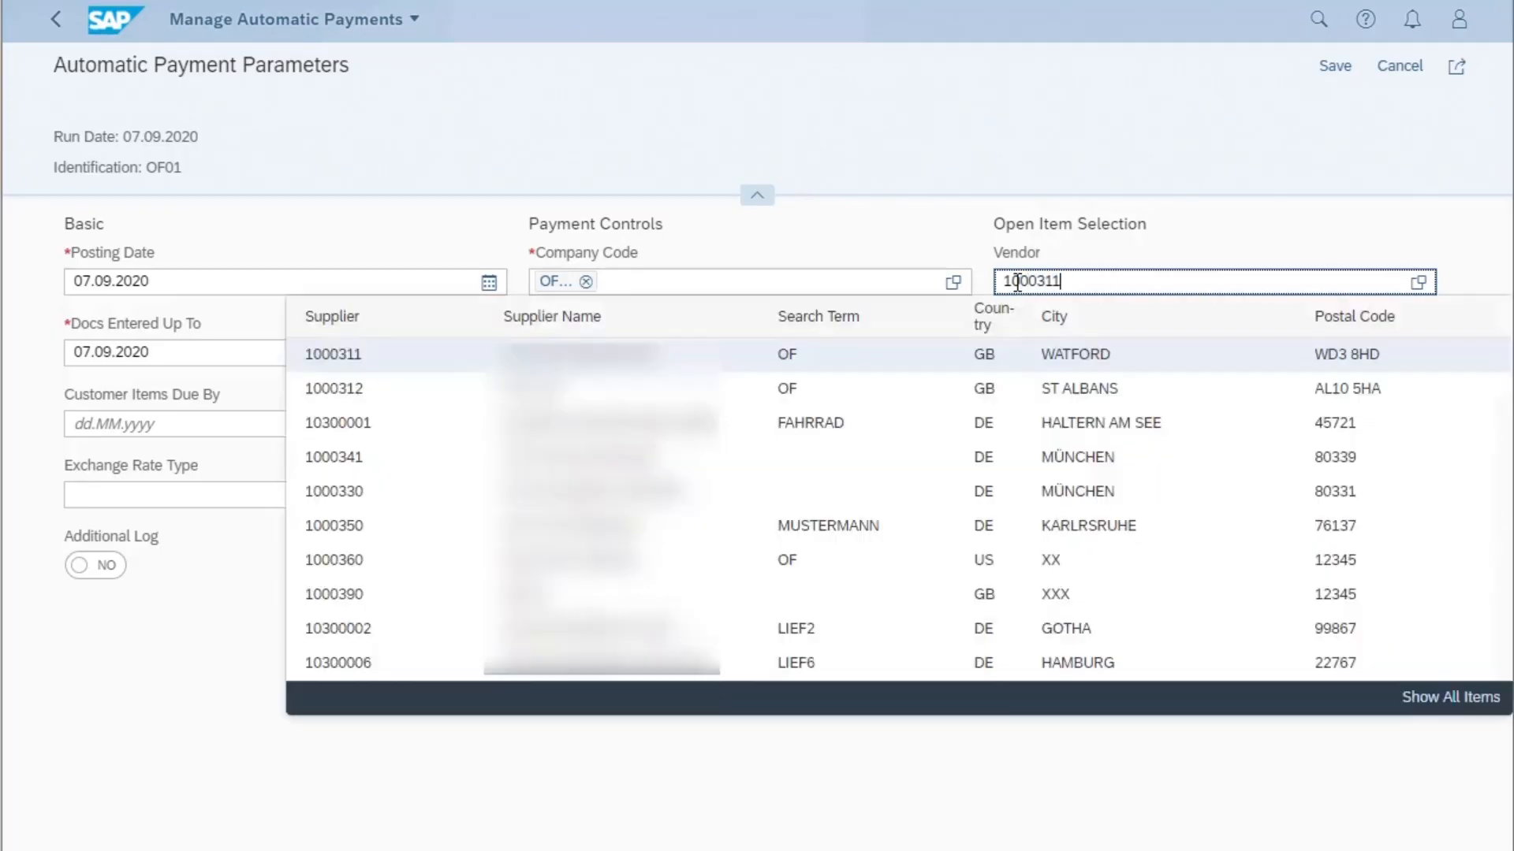
pyautogui.click(351, 365)
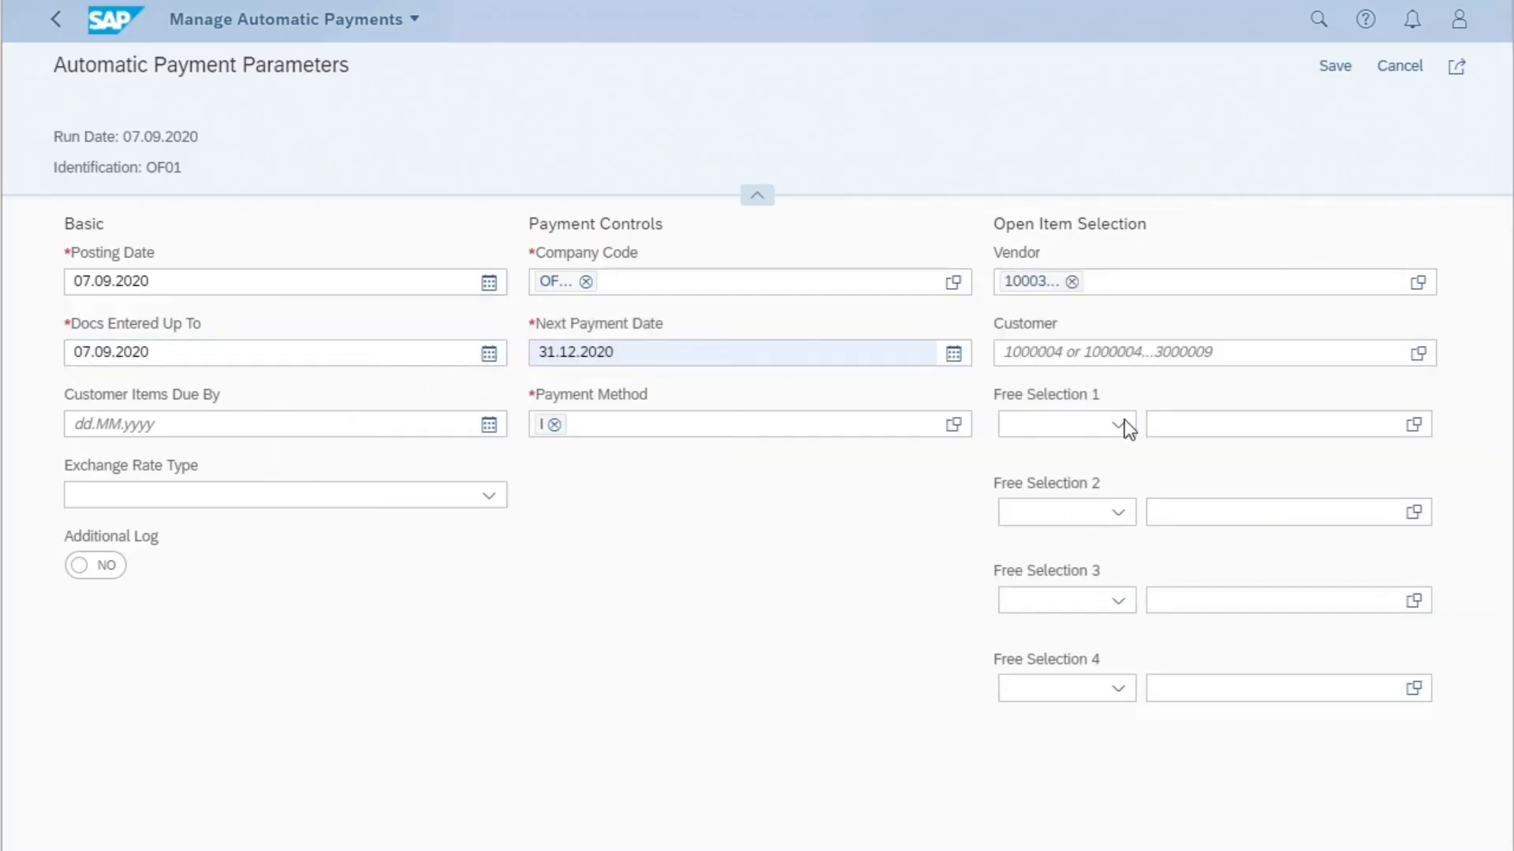
# - Browse the other field names offered for Free Selection 1 without choosing one
pyautogui.click(1123, 426)
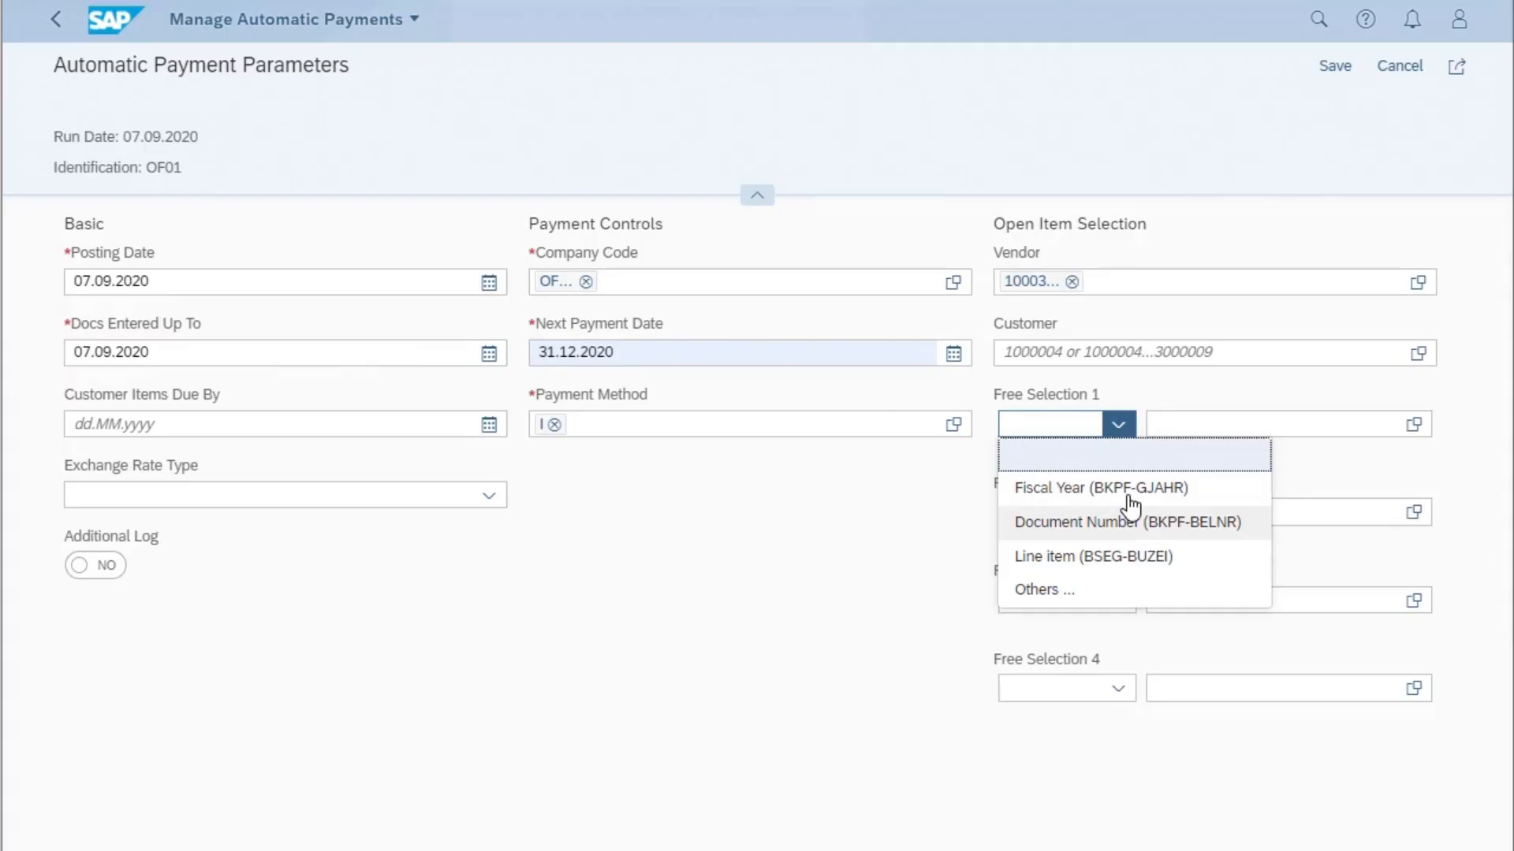
pyautogui.click(1038, 591)
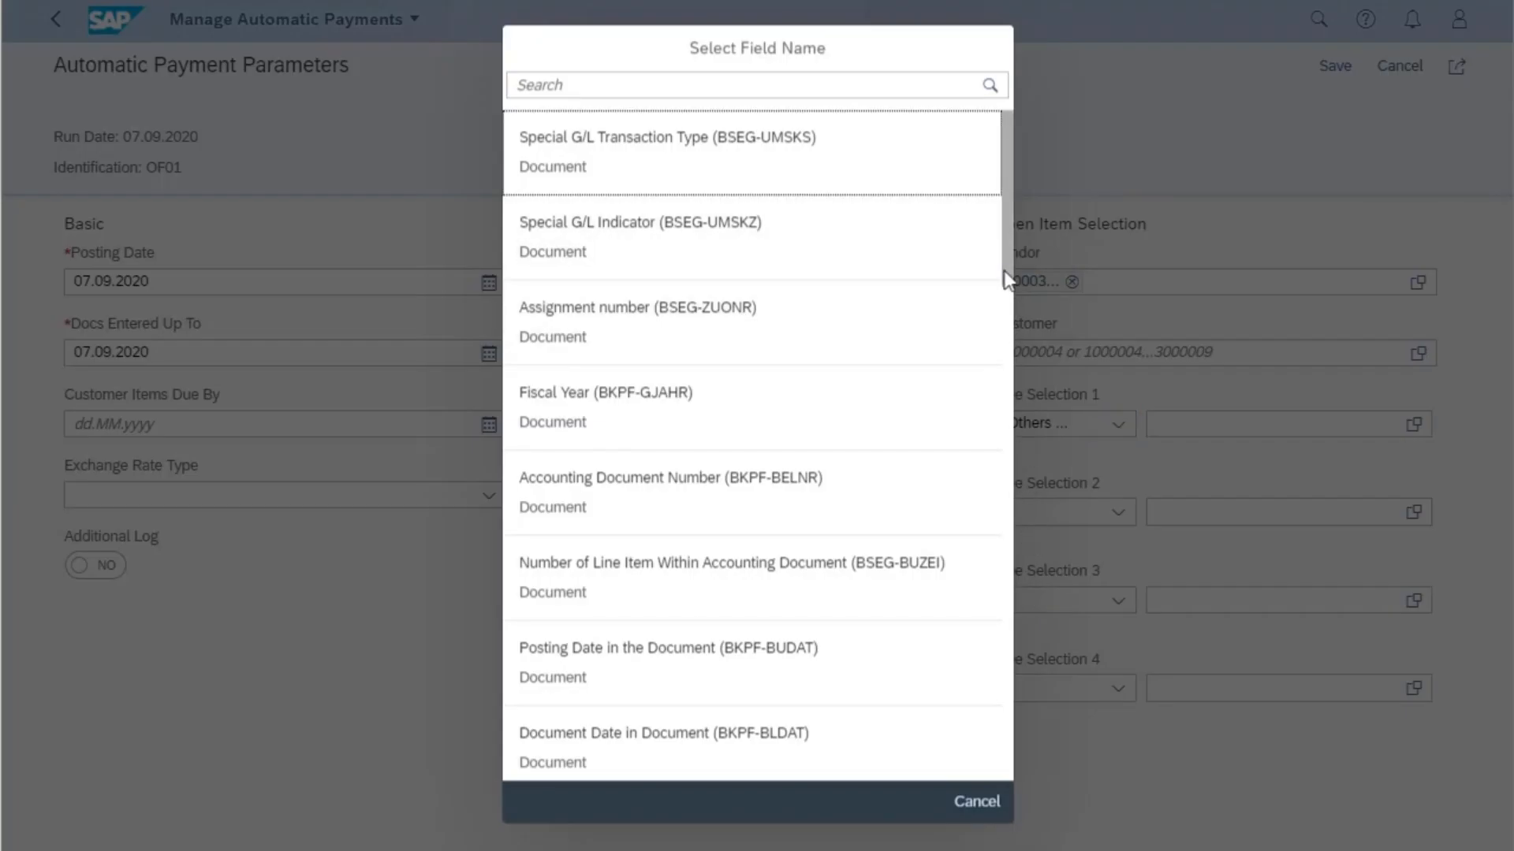
pyautogui.moveTo(1004, 266); pyautogui.dragTo(996, 760)
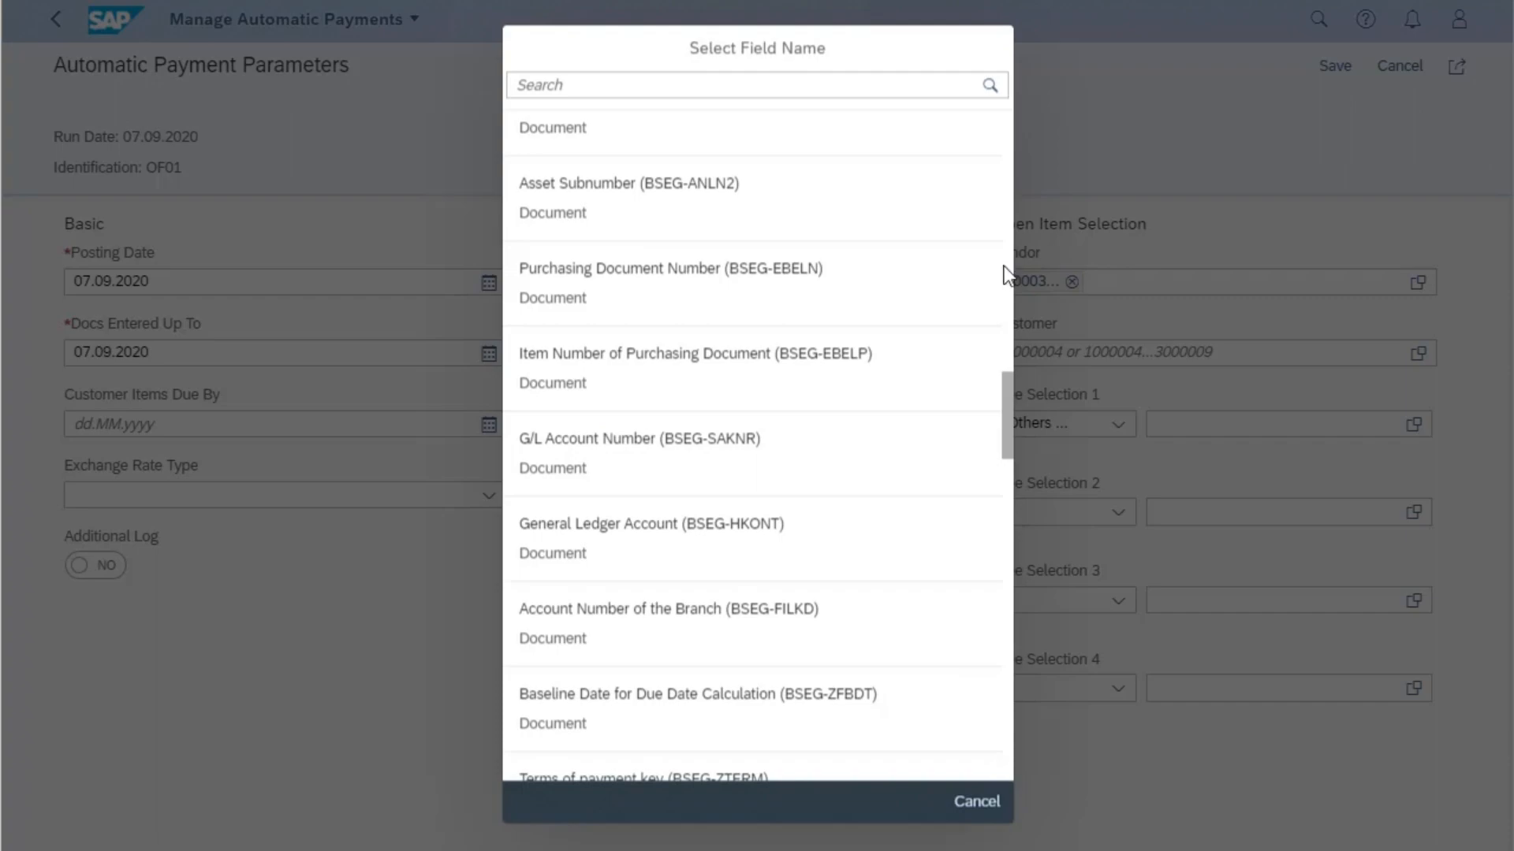
pyautogui.click(977, 802)
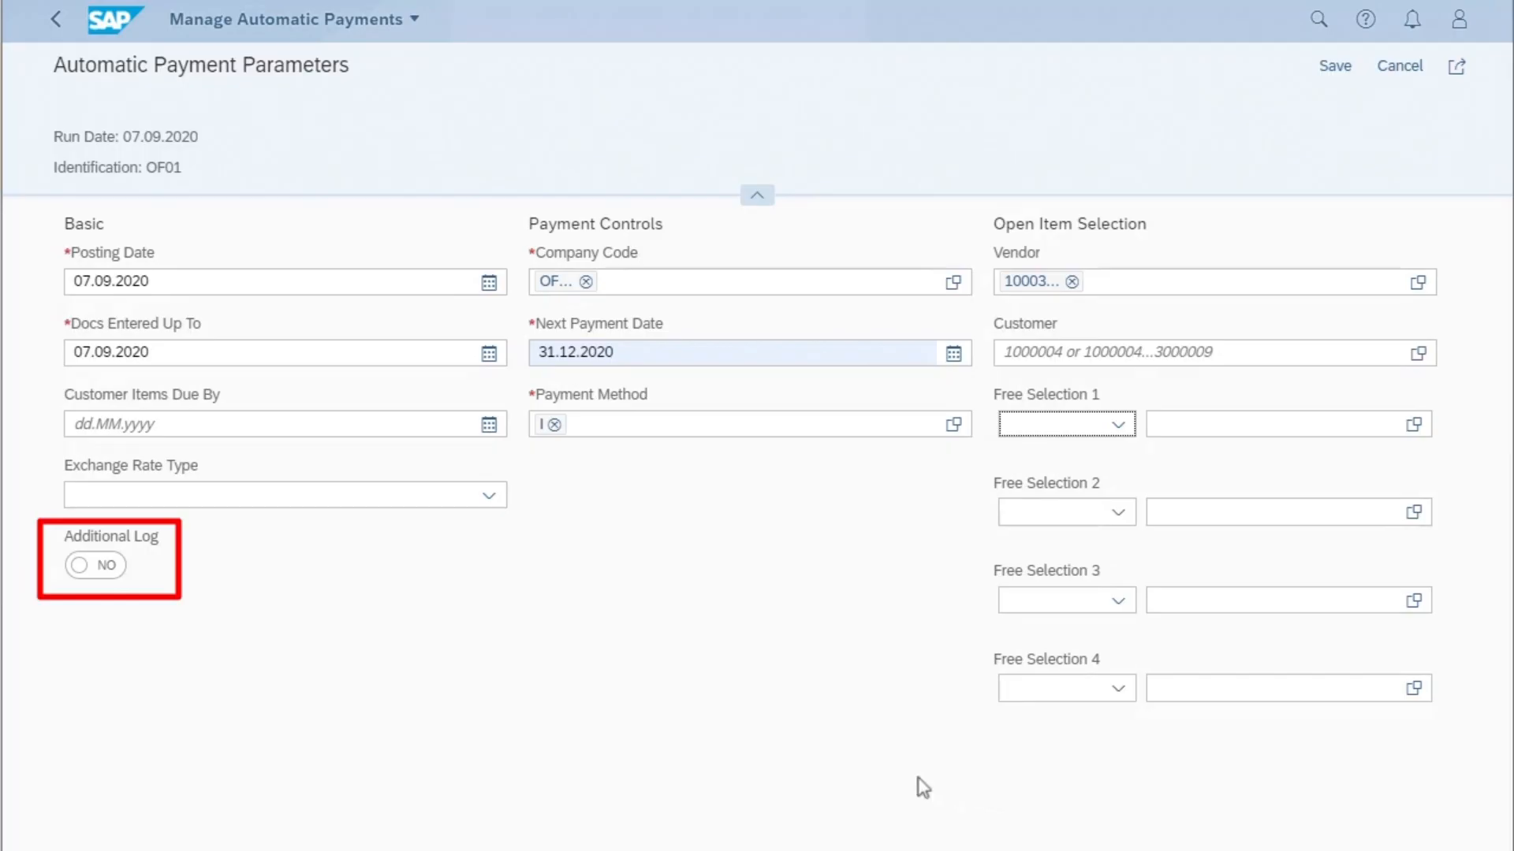
# - Enable the additional log and save the automatic payment parameters
pyautogui.click(79, 567)
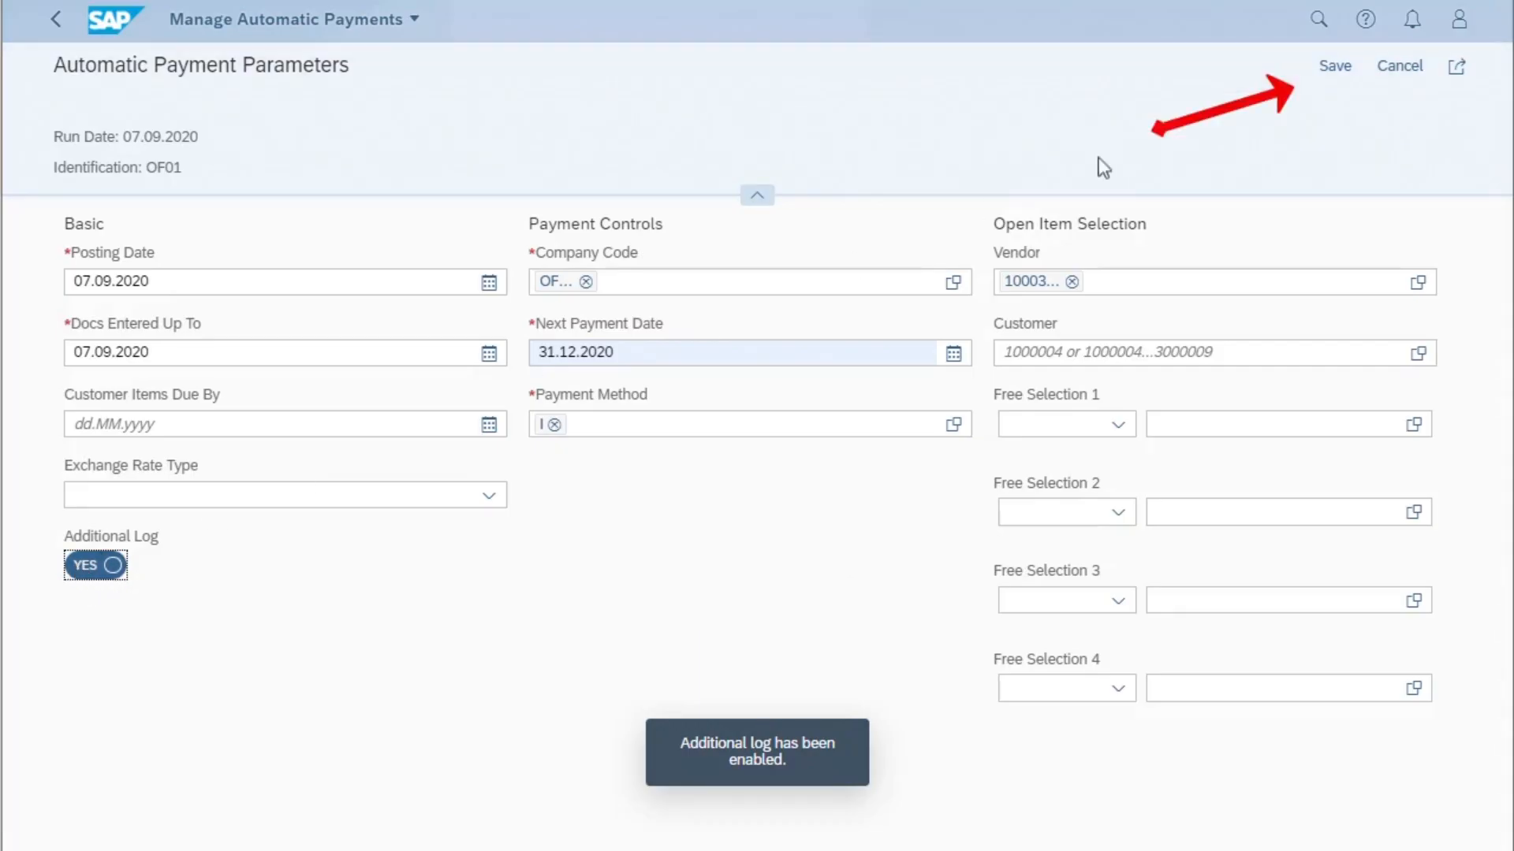
pyautogui.click(1332, 68)
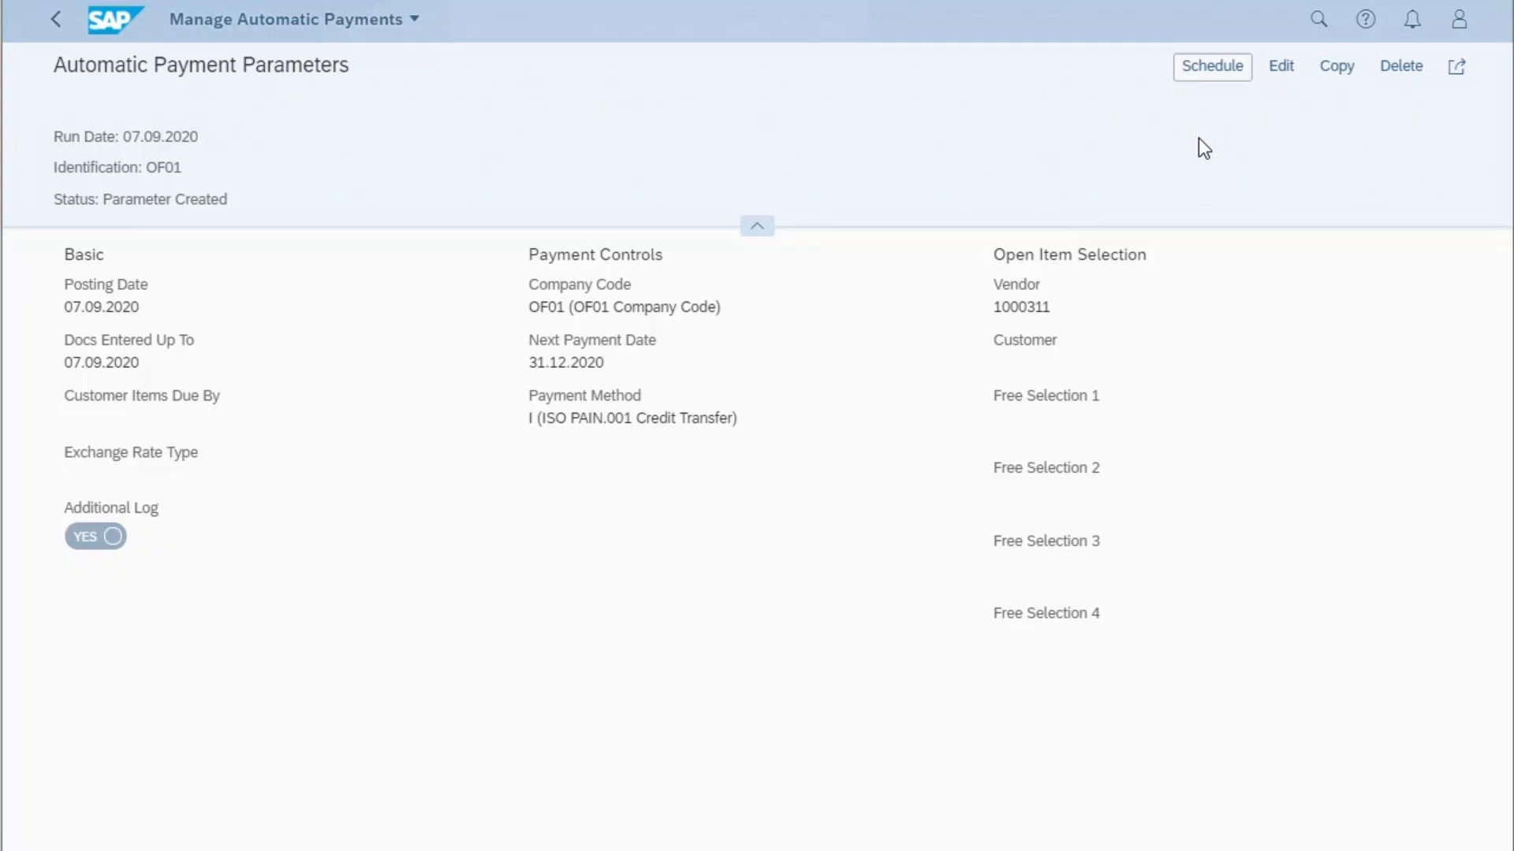
# - Schedule the payment proposal for run OF01 to start immediately
pyautogui.click(1223, 71)
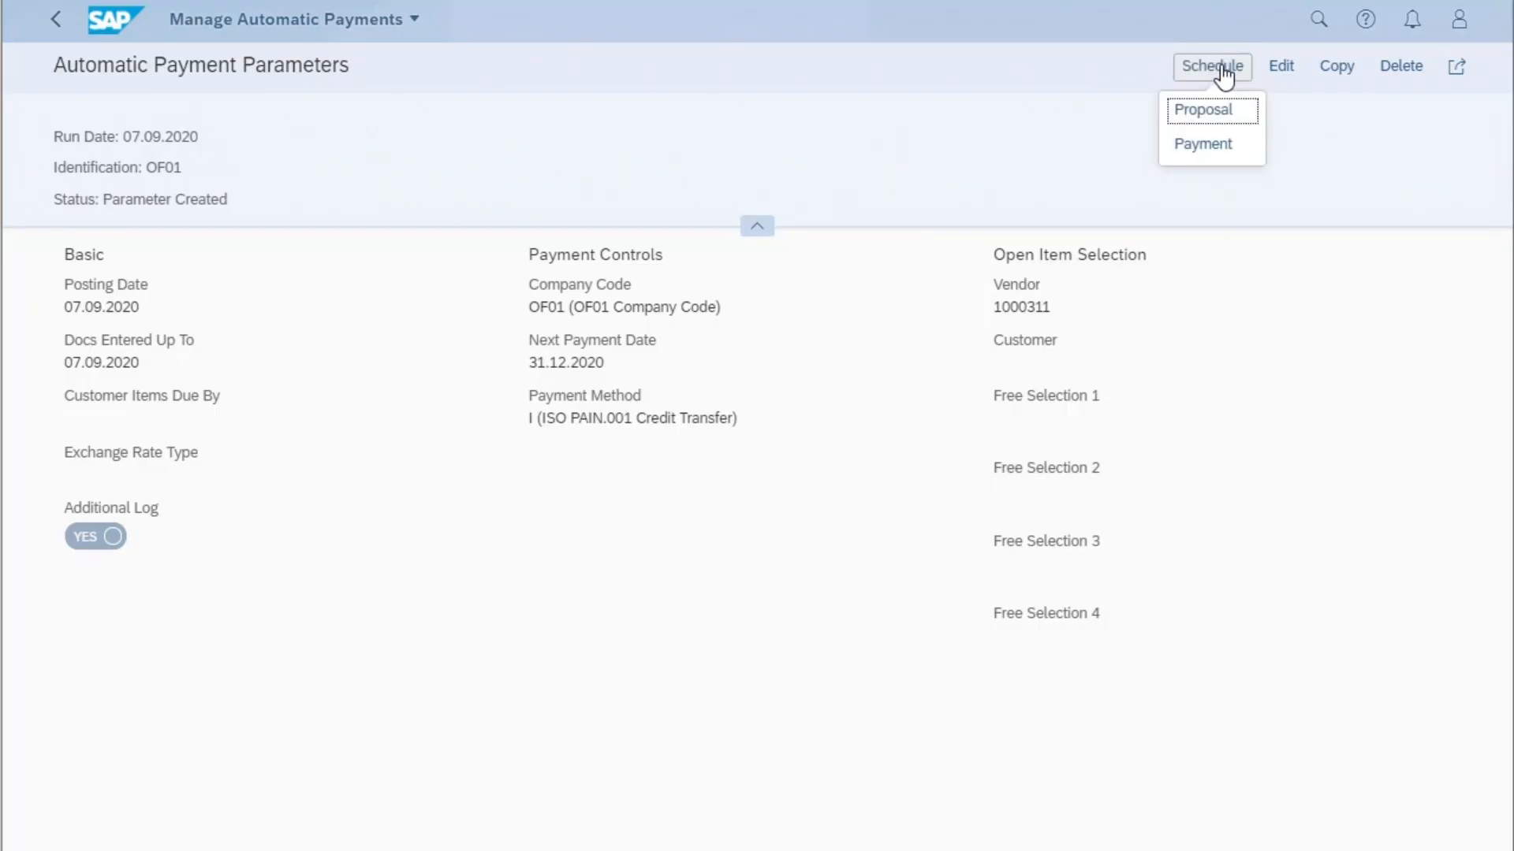
pyautogui.click(1203, 112)
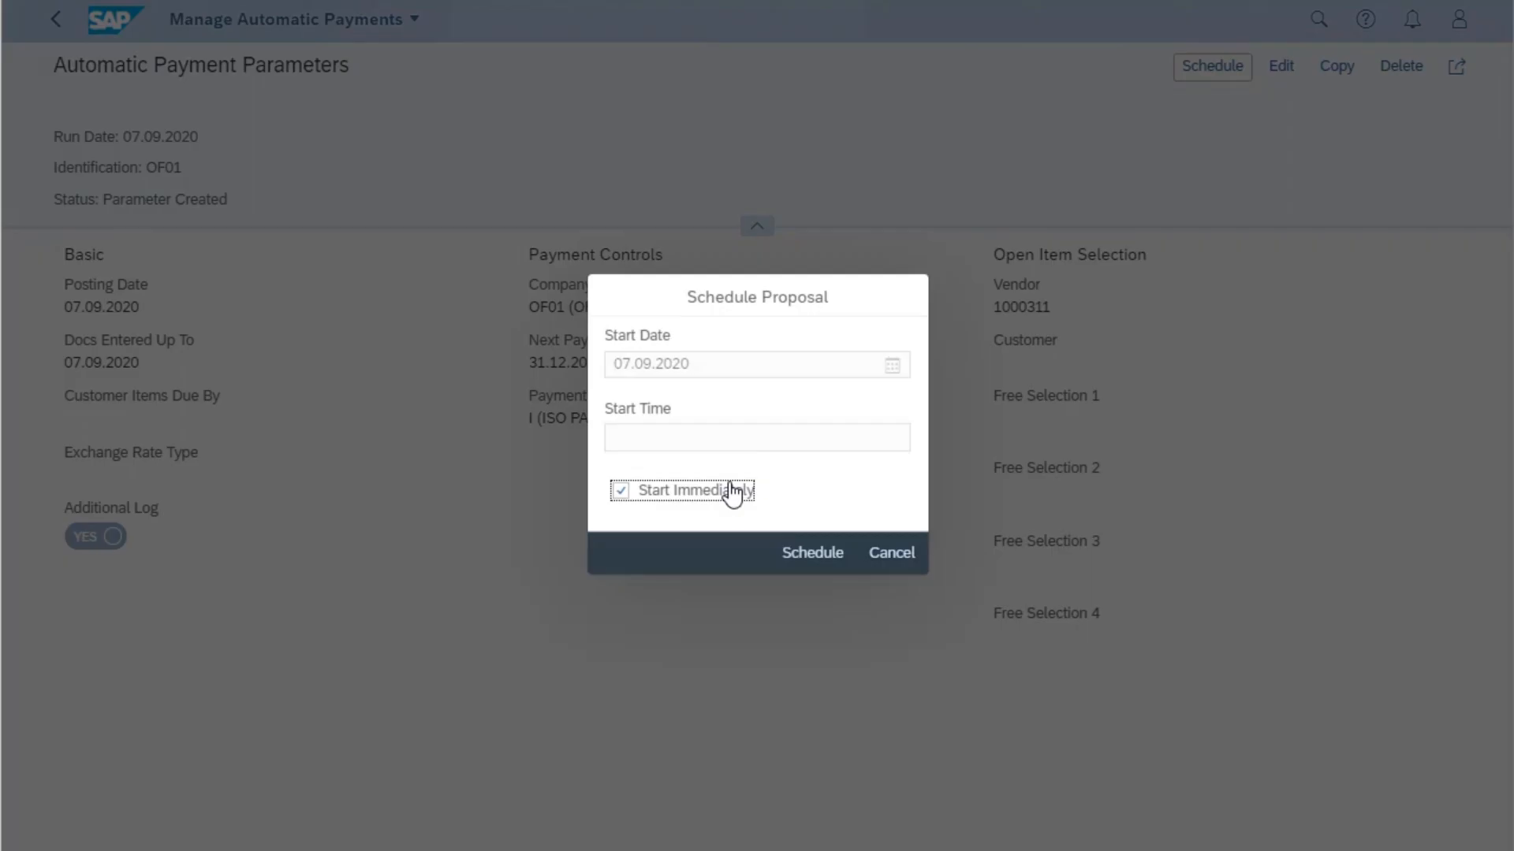
pyautogui.click(825, 557)
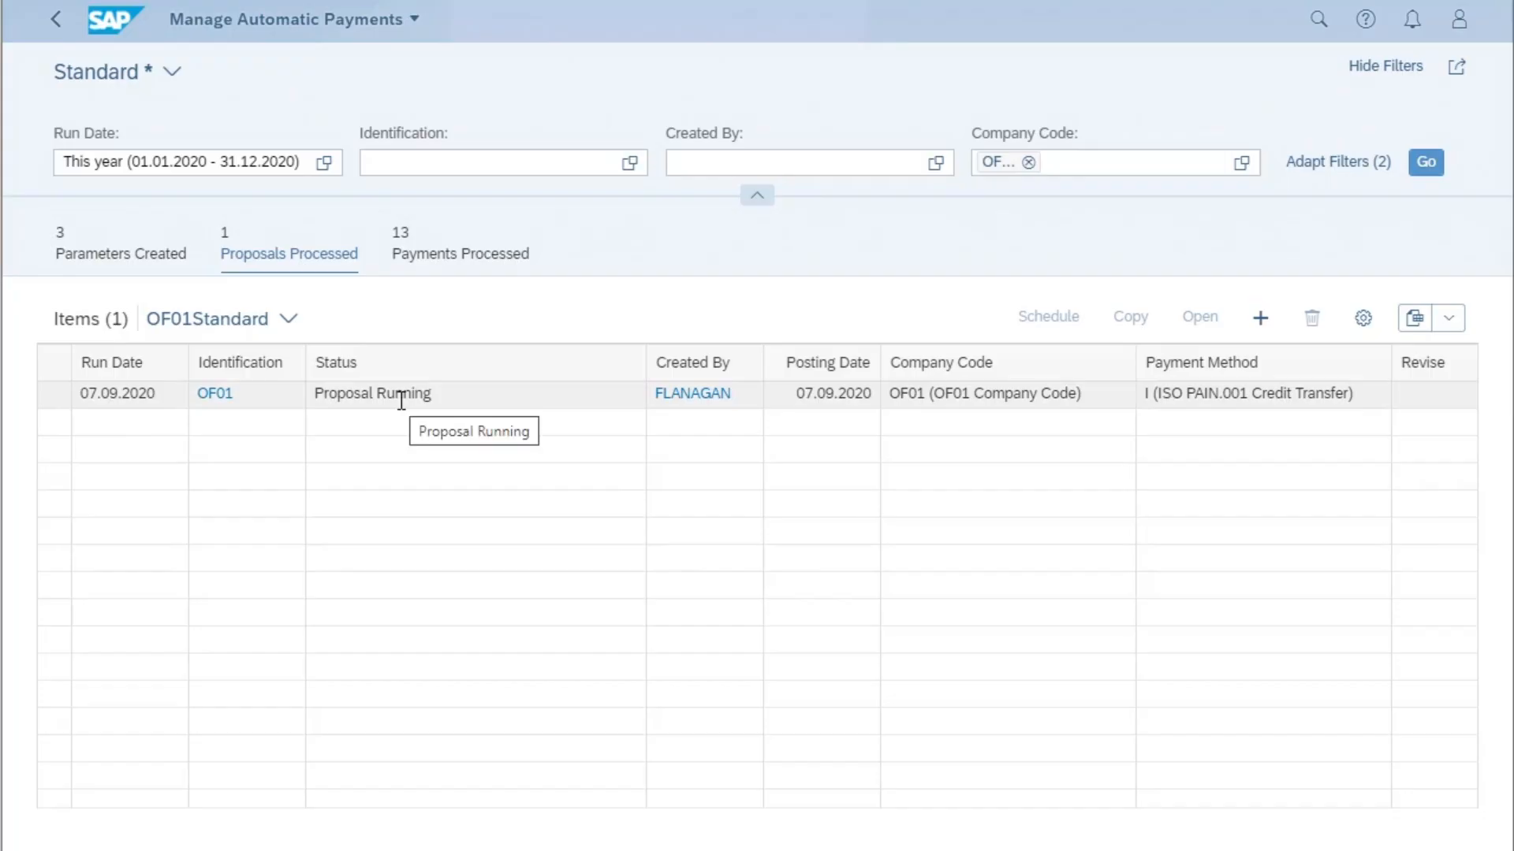
# - Refresh the processed proposals, open the OF01 proposal for revision and show the items of its first payment, F110000001
pyautogui.click(1428, 169)
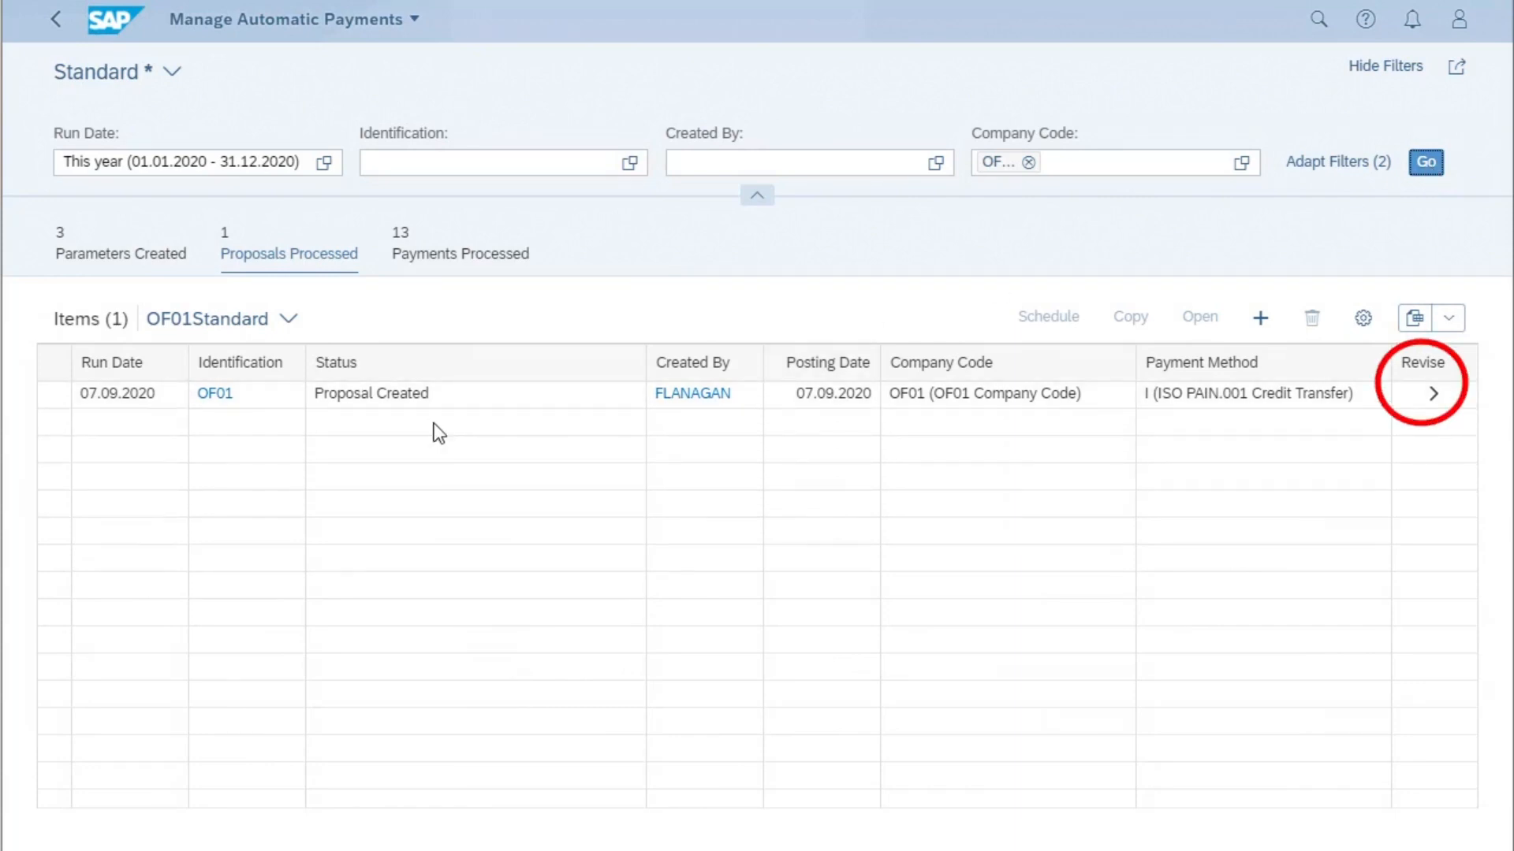
pyautogui.click(1432, 390)
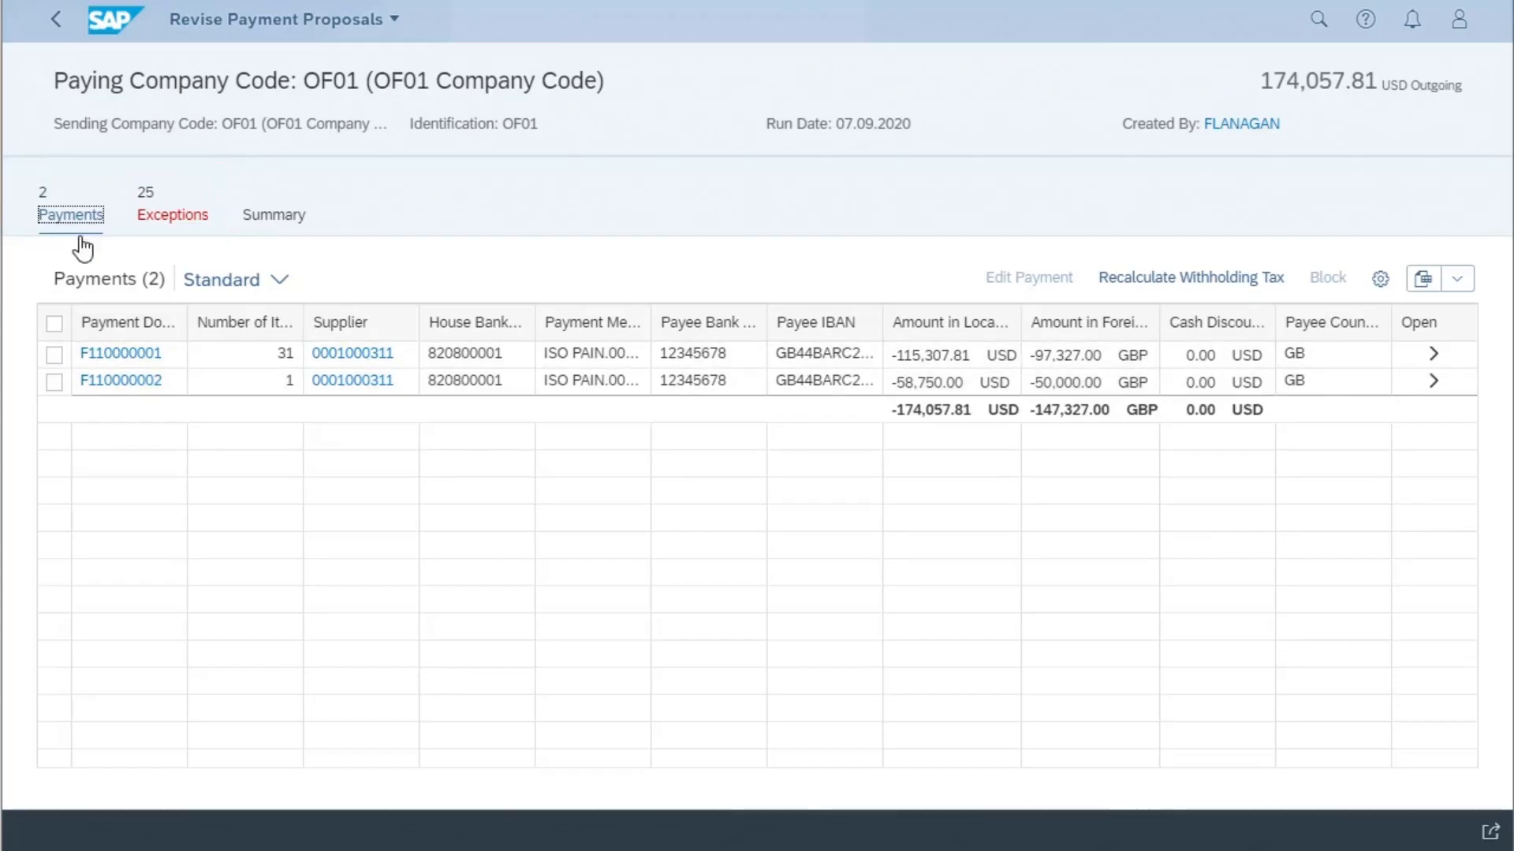
pyautogui.click(1435, 356)
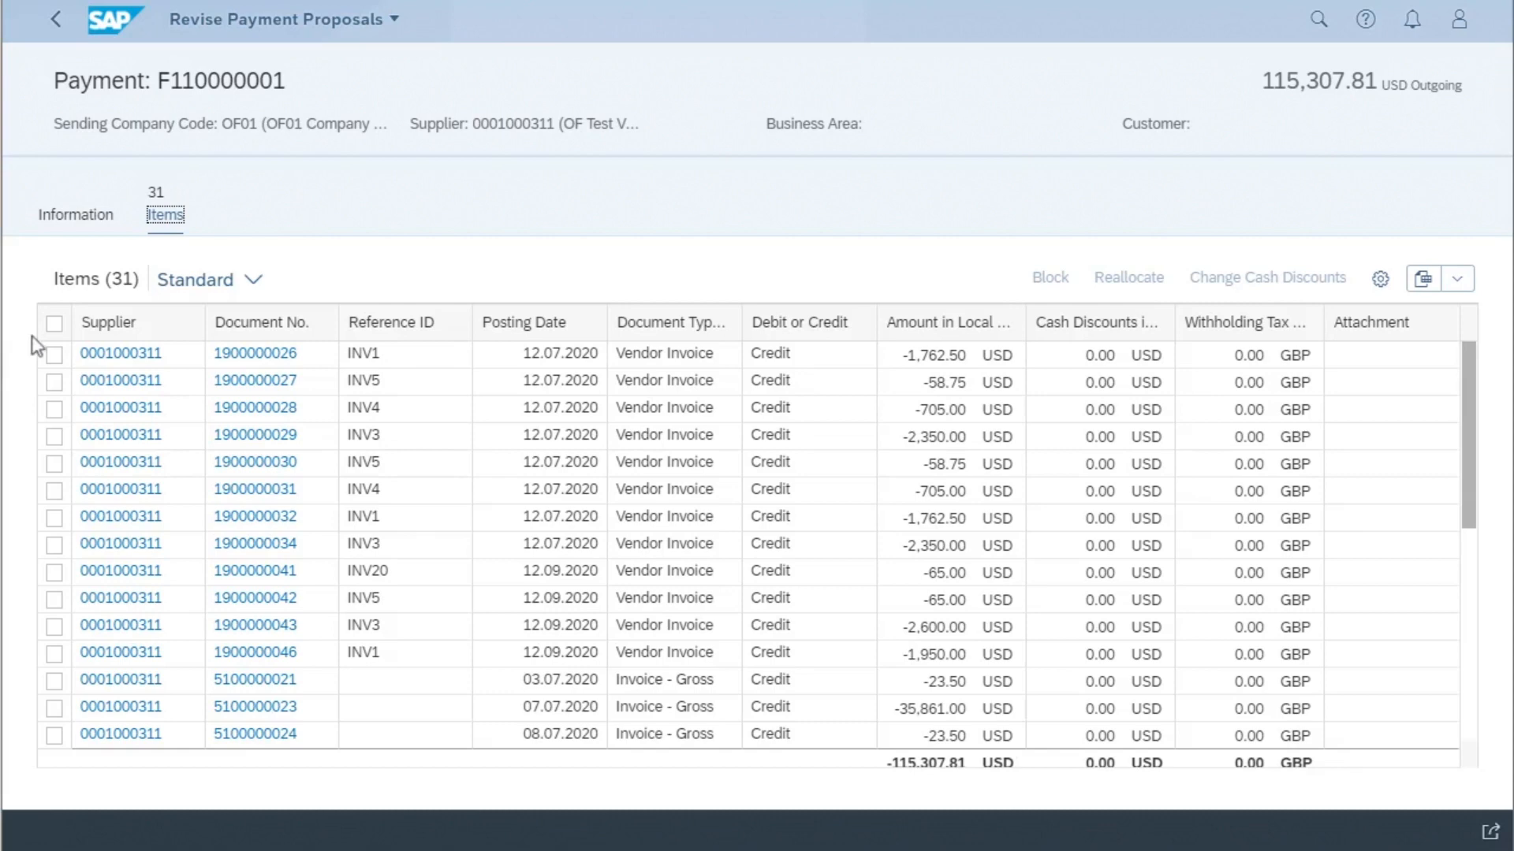
# - Block all items of the payment except the second and third with reason A (Blocked for payment), and return to the proposal's payments
pyautogui.click(54, 325)
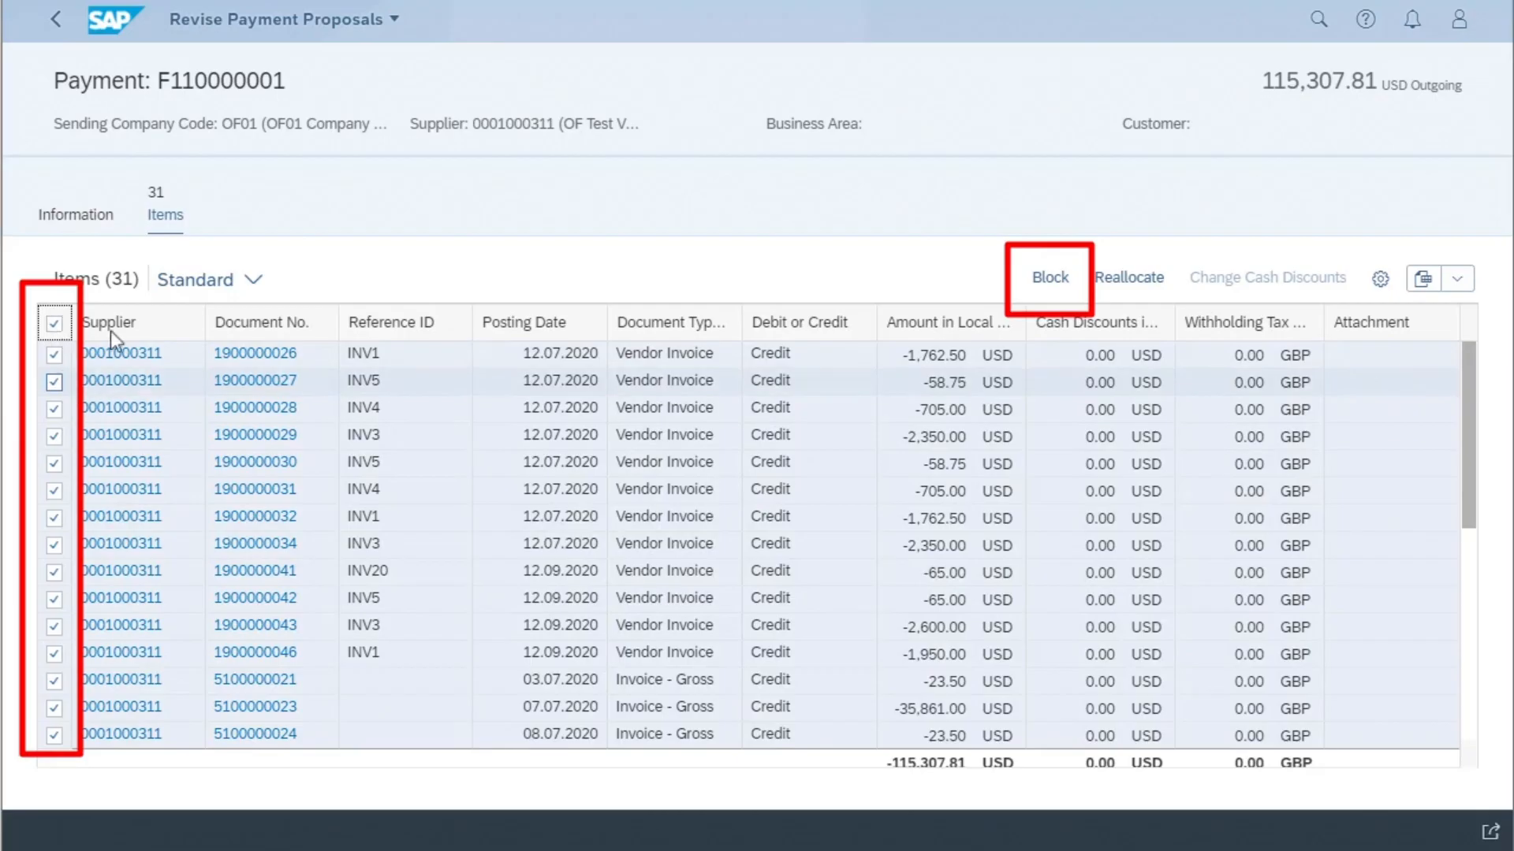
pyautogui.moveTo(1468, 423); pyautogui.dragTo(1472, 465)
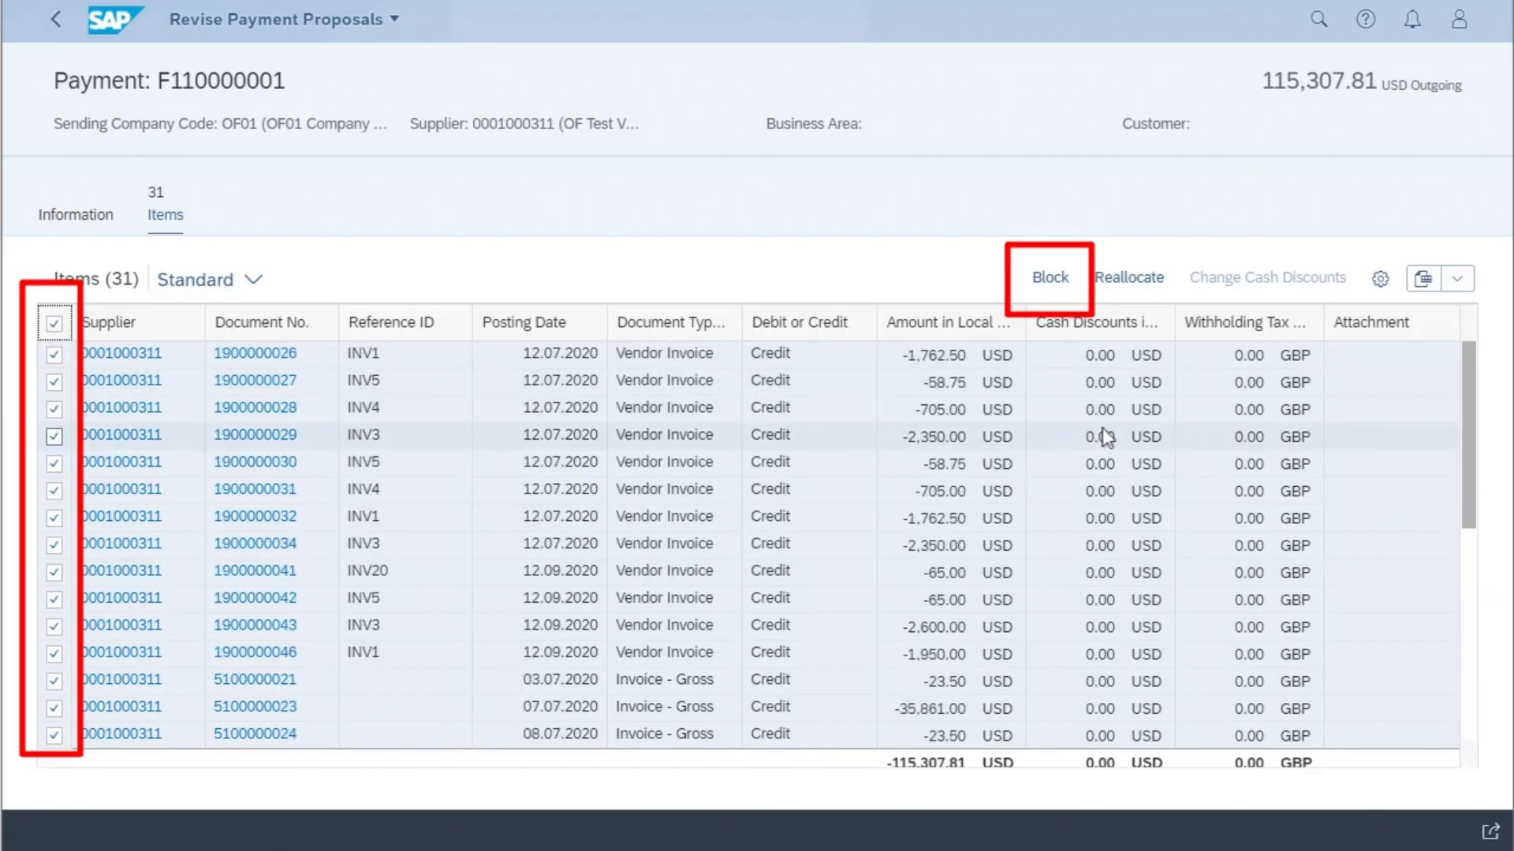
pyautogui.click(55, 383)
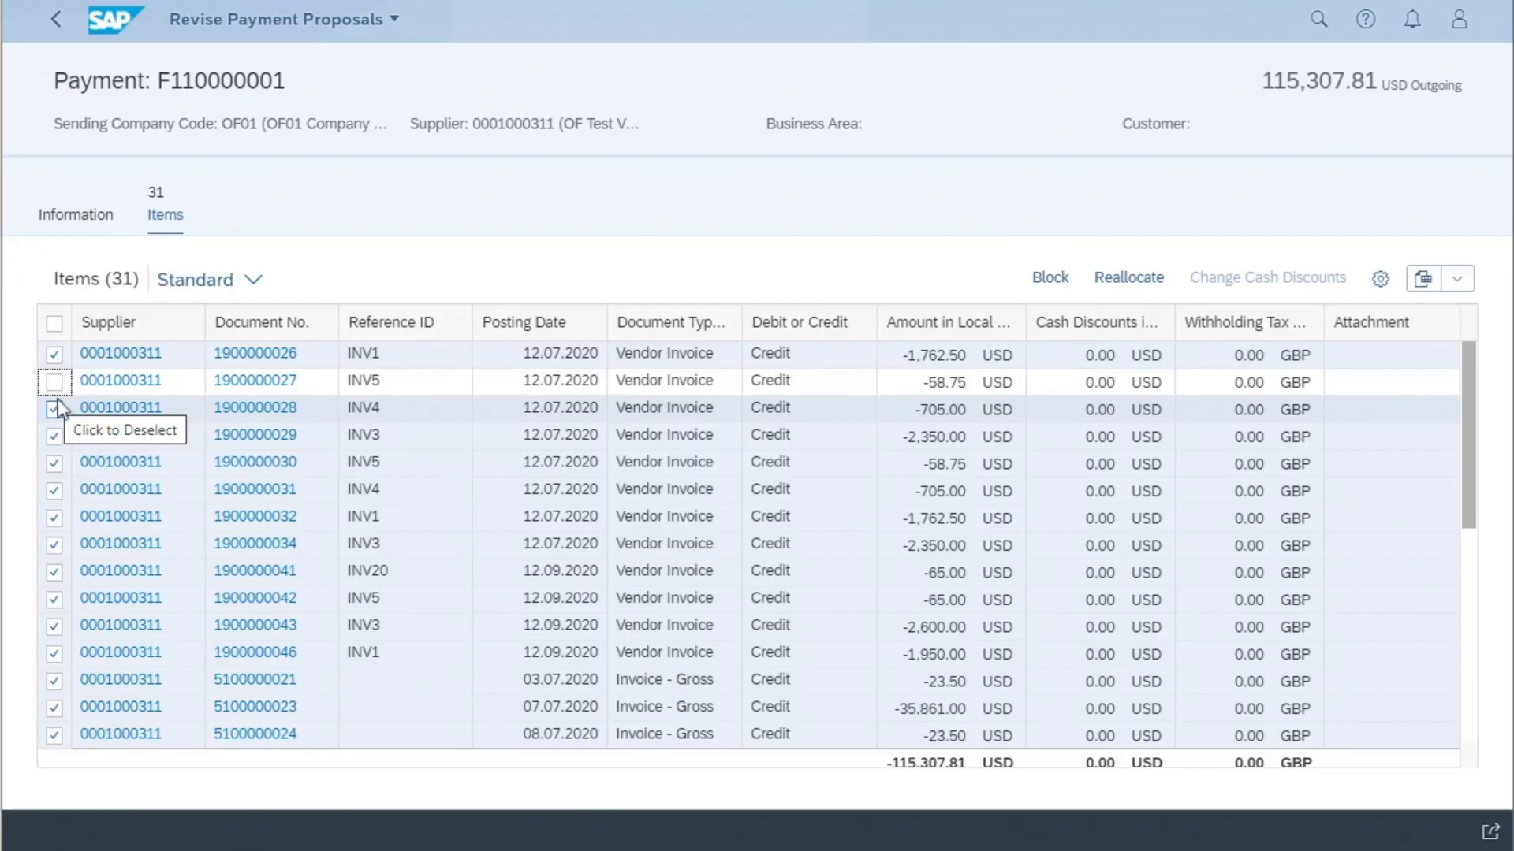
pyautogui.click(55, 411)
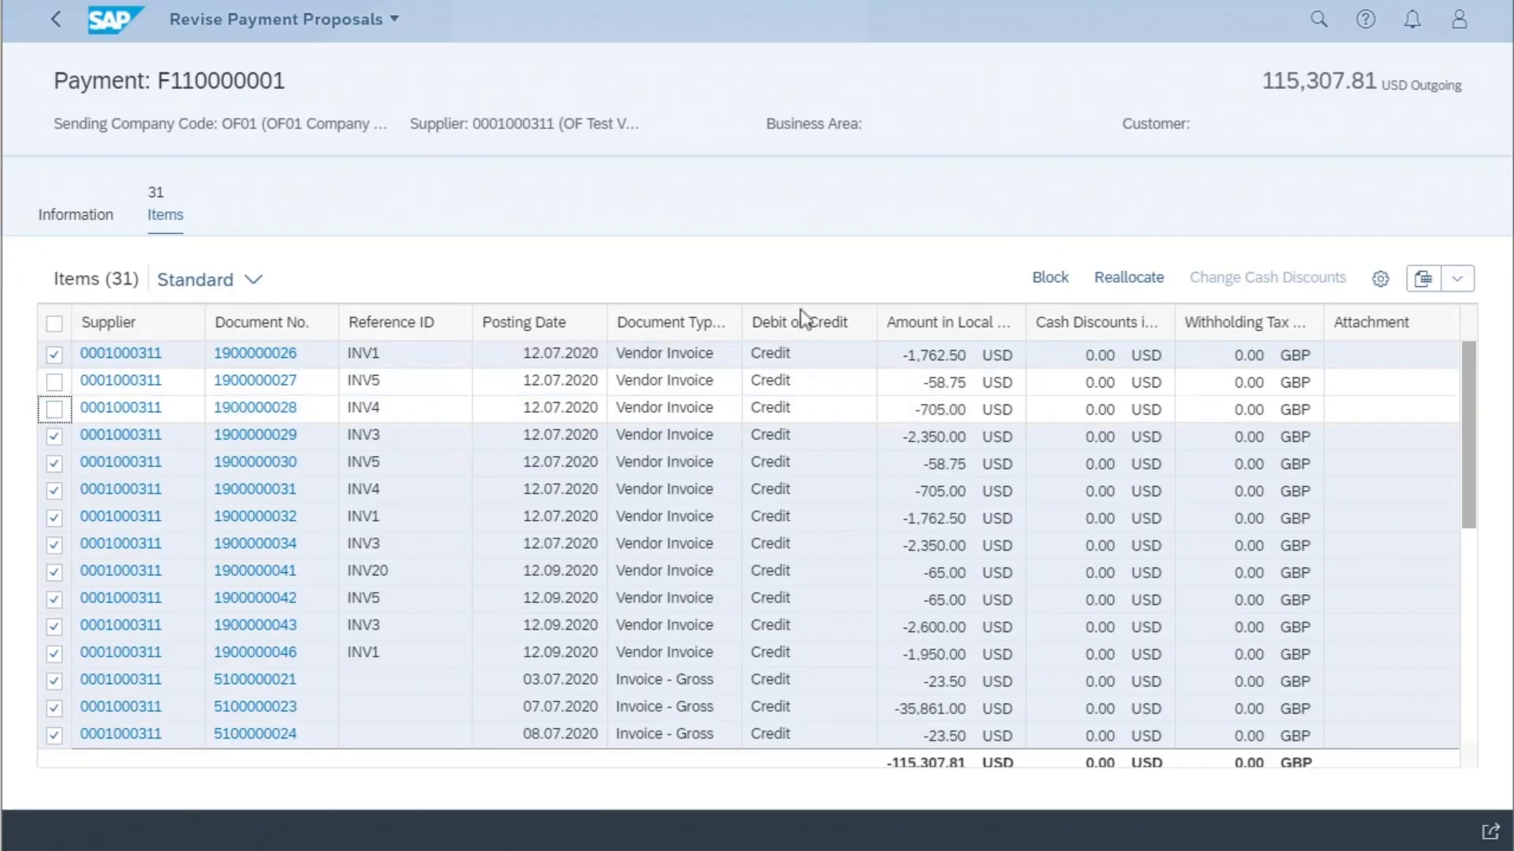
pyautogui.click(1055, 281)
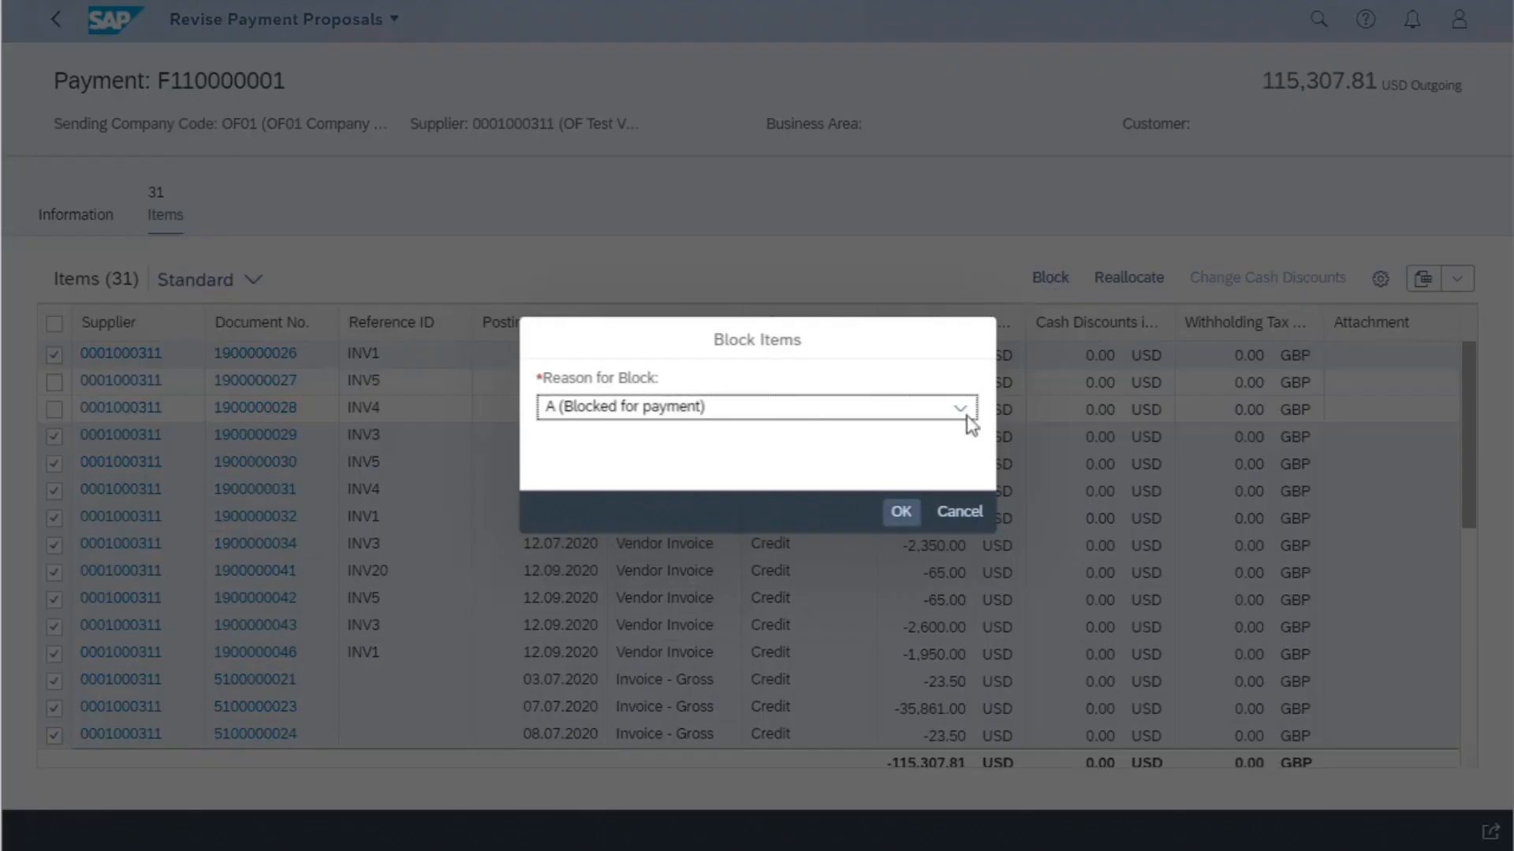
pyautogui.click(907, 514)
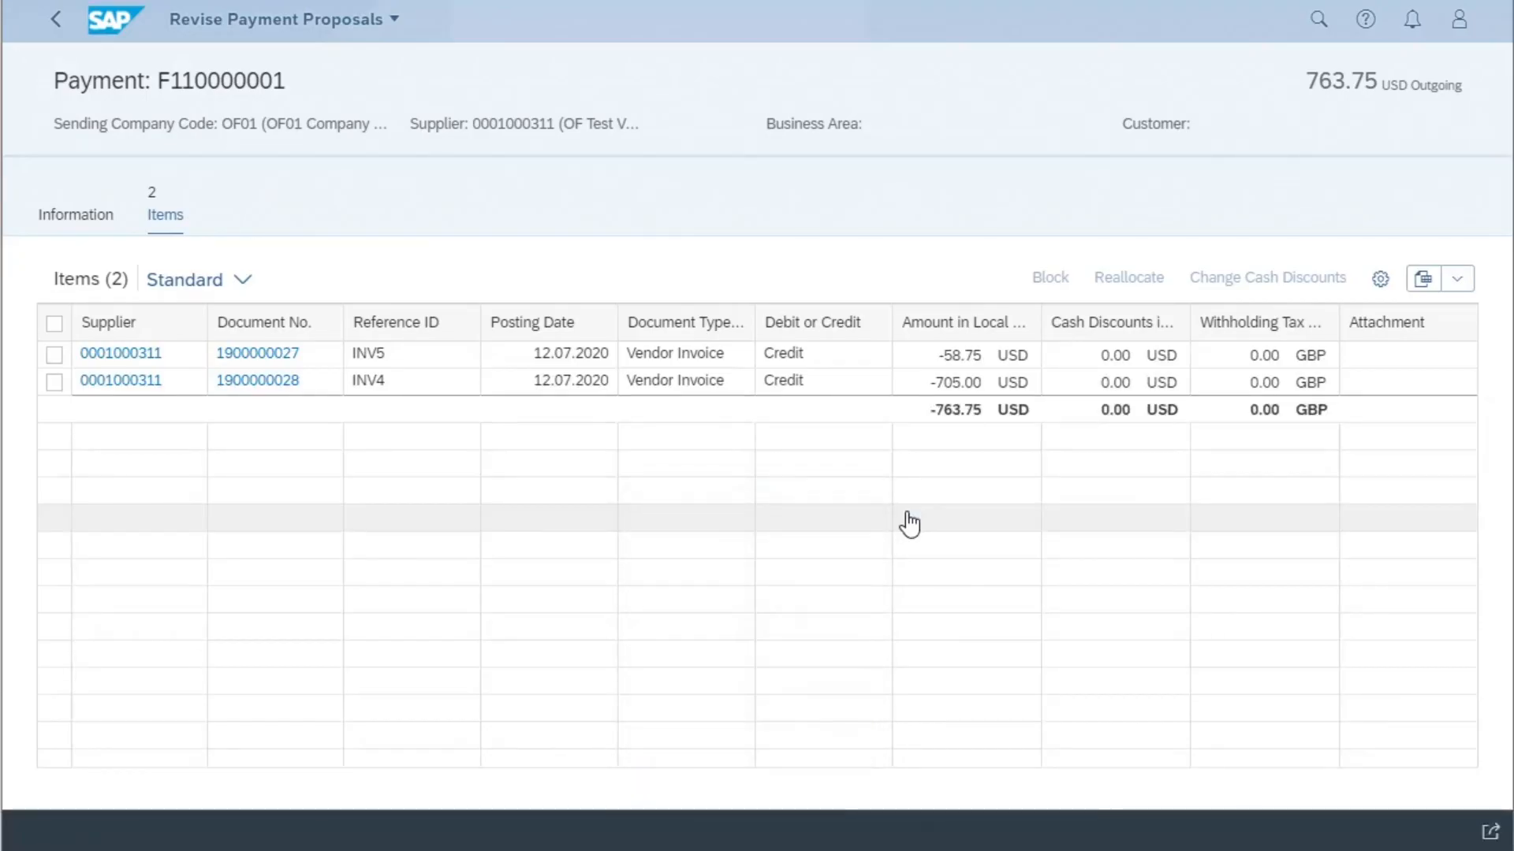
pyautogui.click(56, 23)
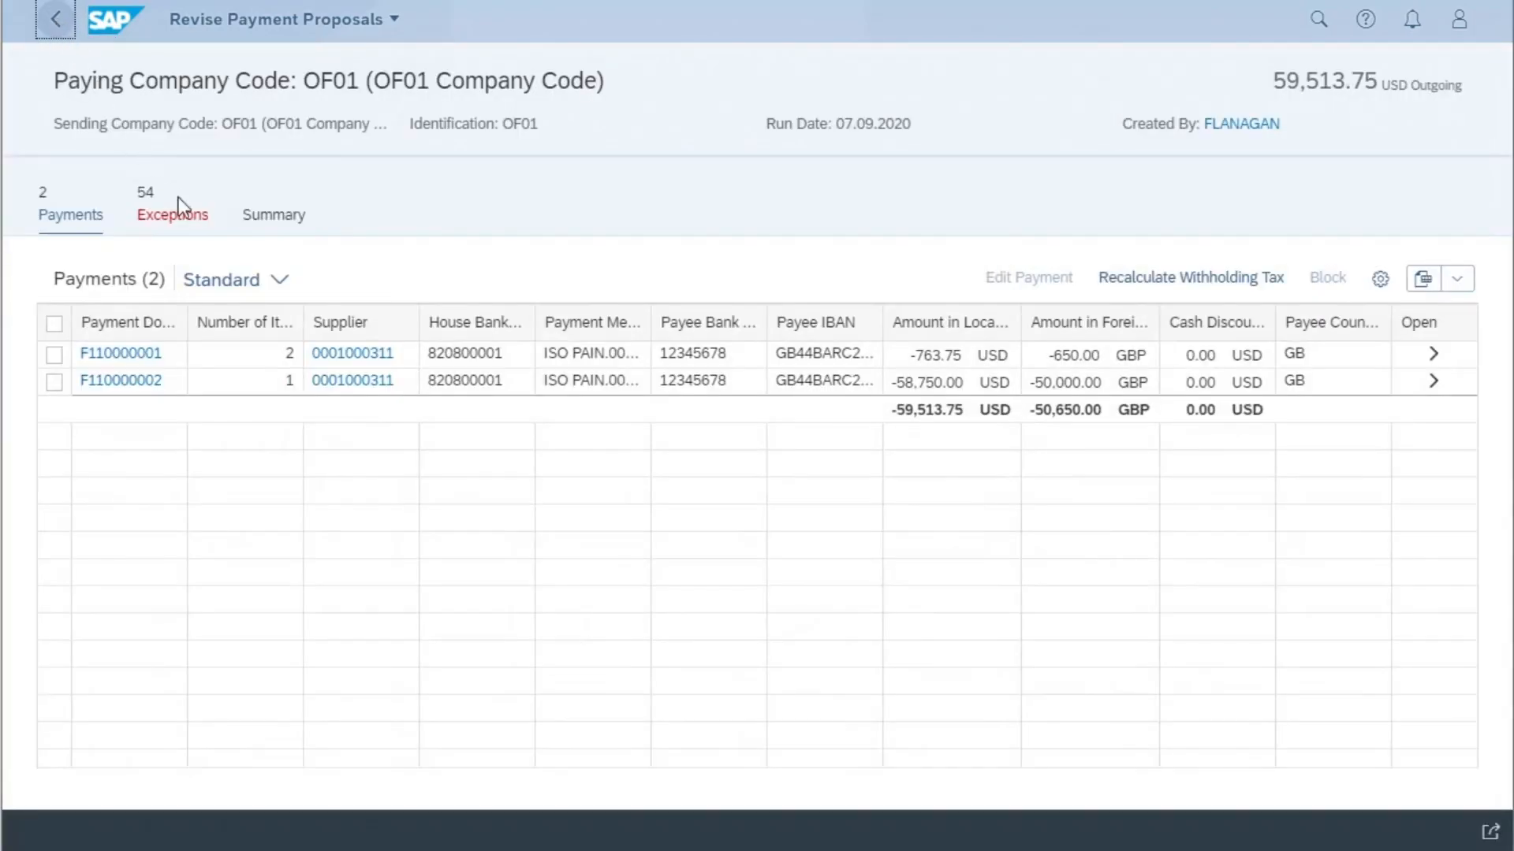
# - Review the proposal's exceptions under errors 003 (Item is blocked for payment) and 099 (Item was blocked later), widening the Blocked column
pyautogui.click(192, 224)
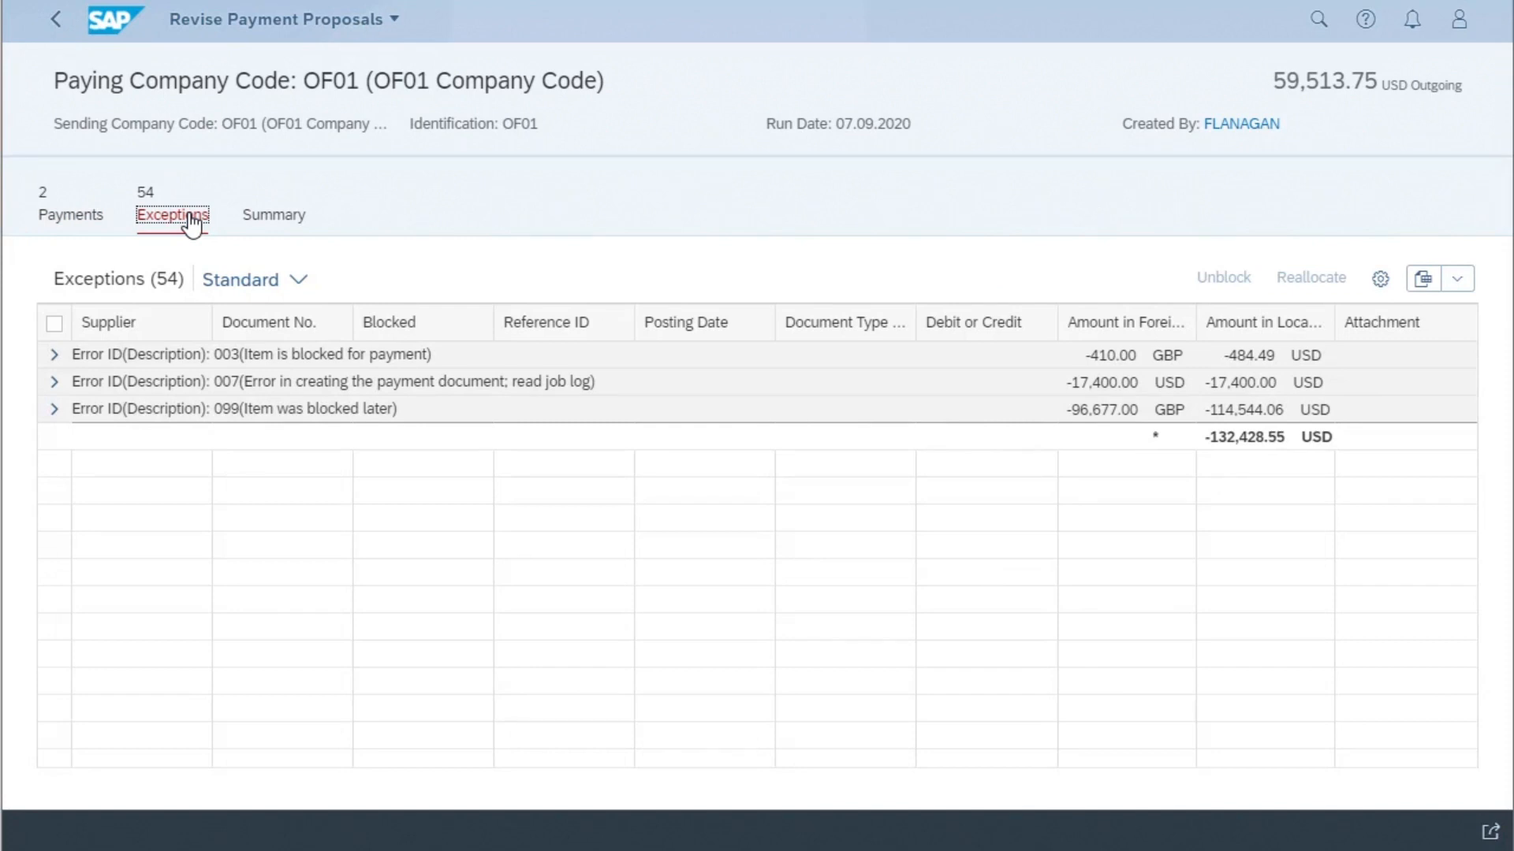
pyautogui.click(56, 356)
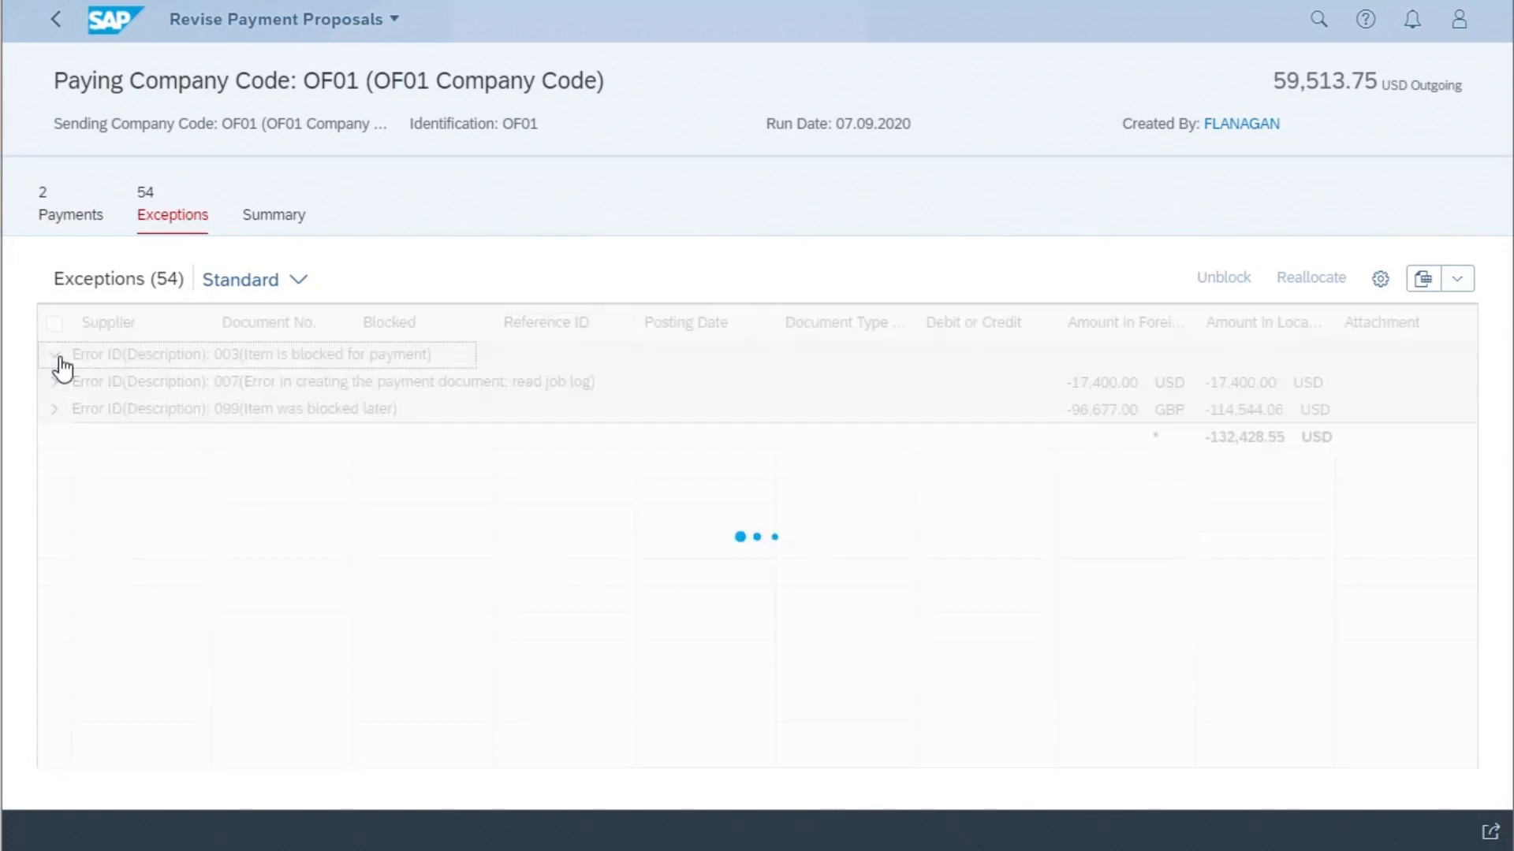
pyautogui.moveTo(493, 326); pyautogui.dragTo(630, 322)
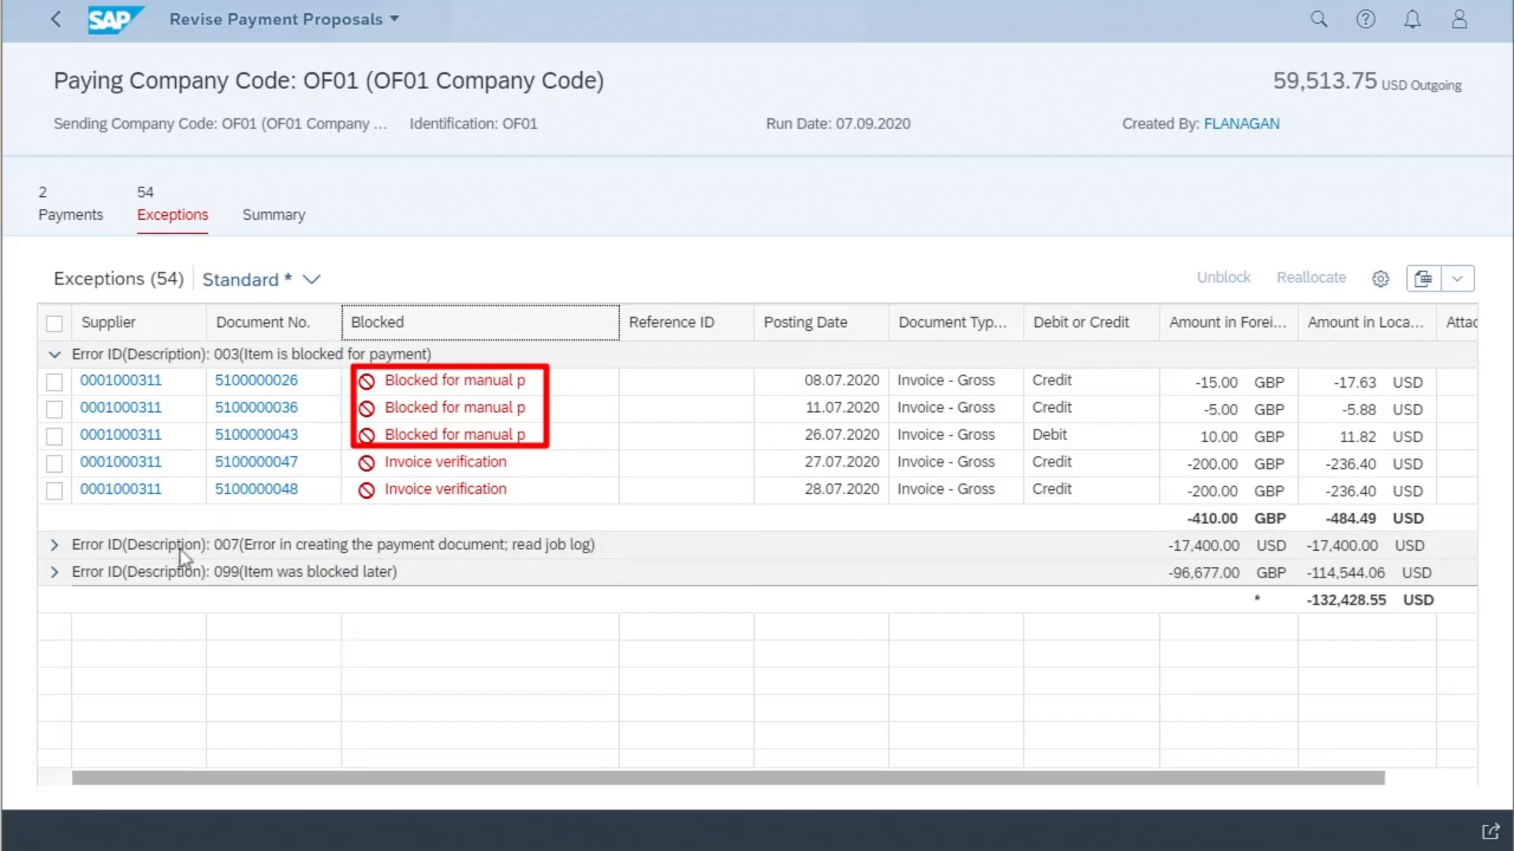
pyautogui.click(55, 575)
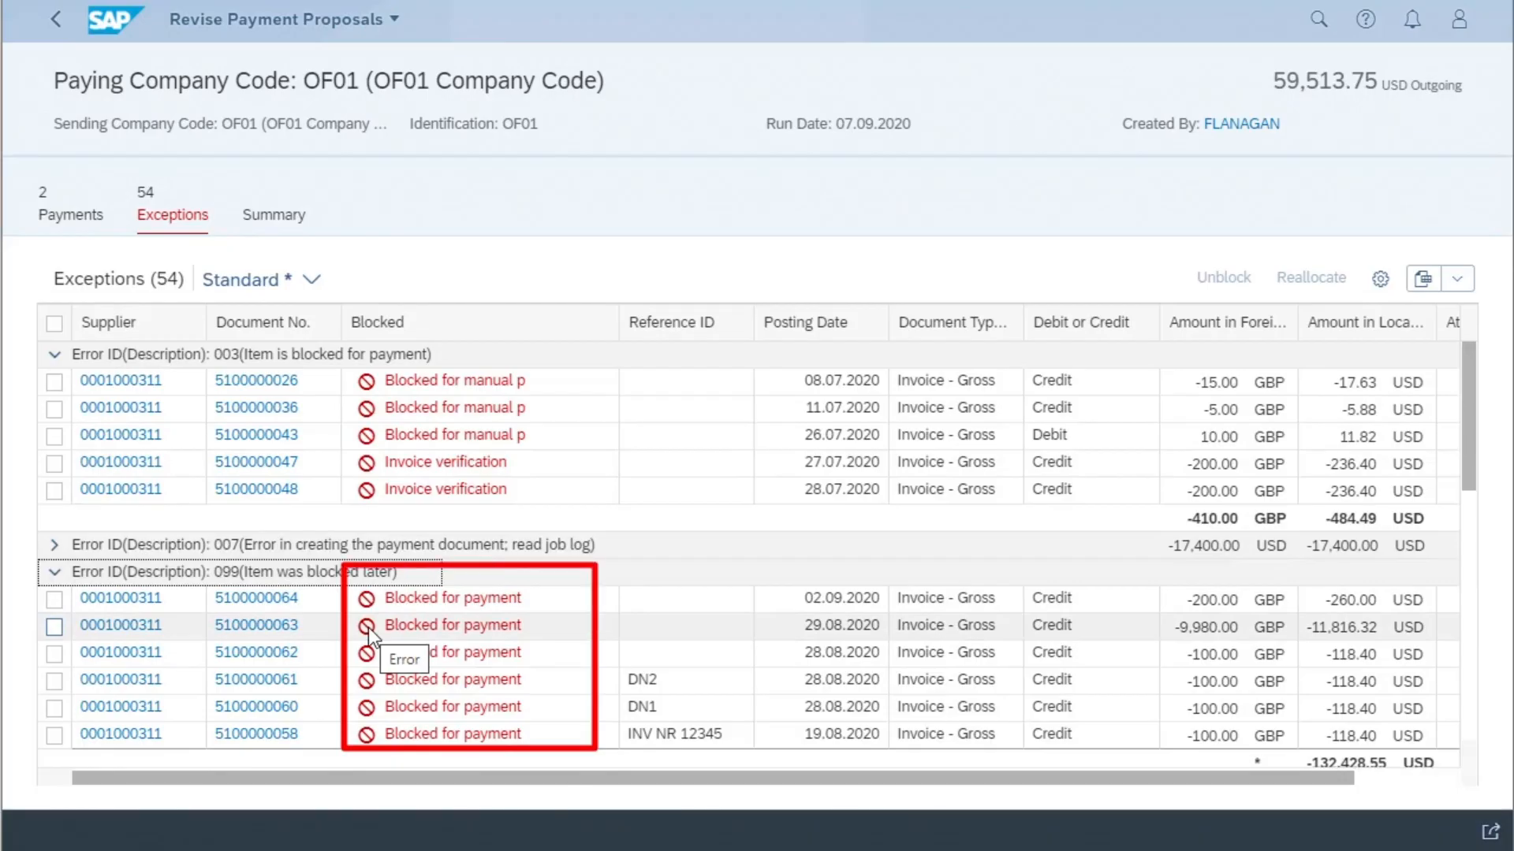
pyautogui.click(55, 545)
pyautogui.click(54, 545)
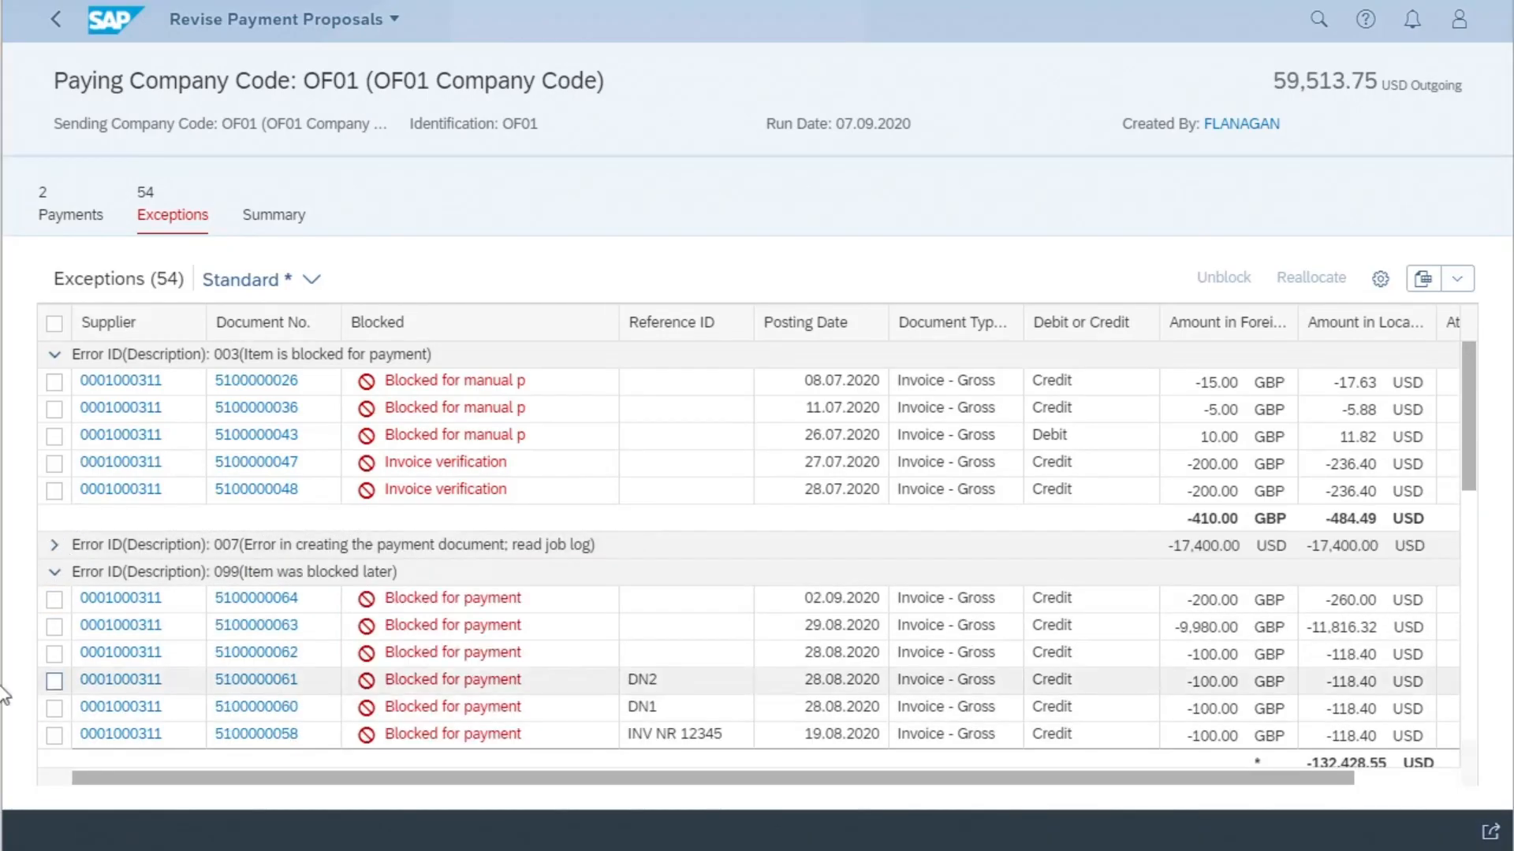
# - Unblock the first item under error 099 (Item was blocked later) and assign it to the existing payment F110000001
pyautogui.click(53, 600)
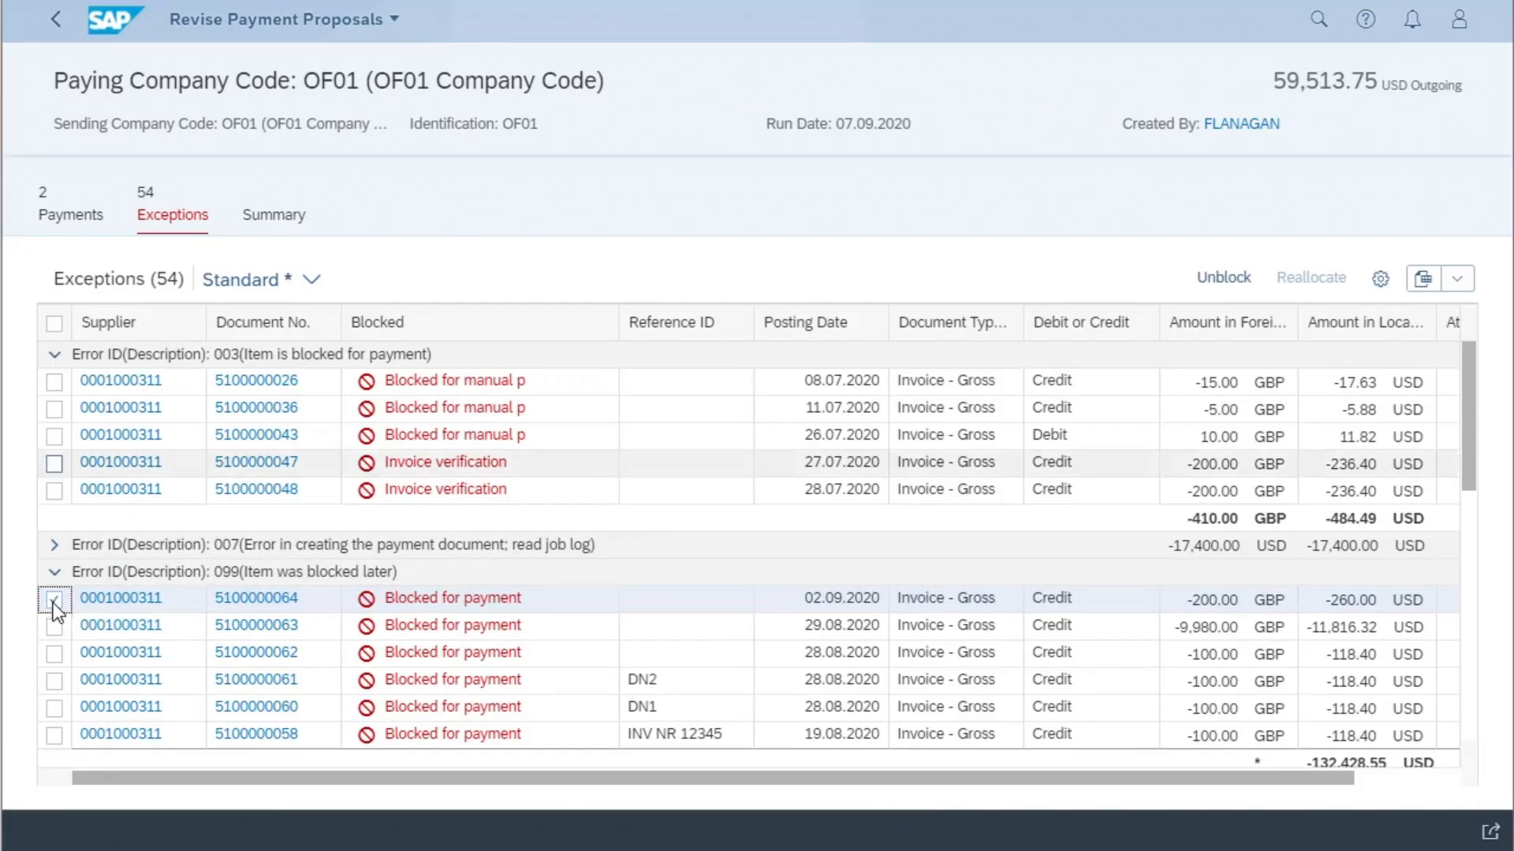
pyautogui.click(1222, 281)
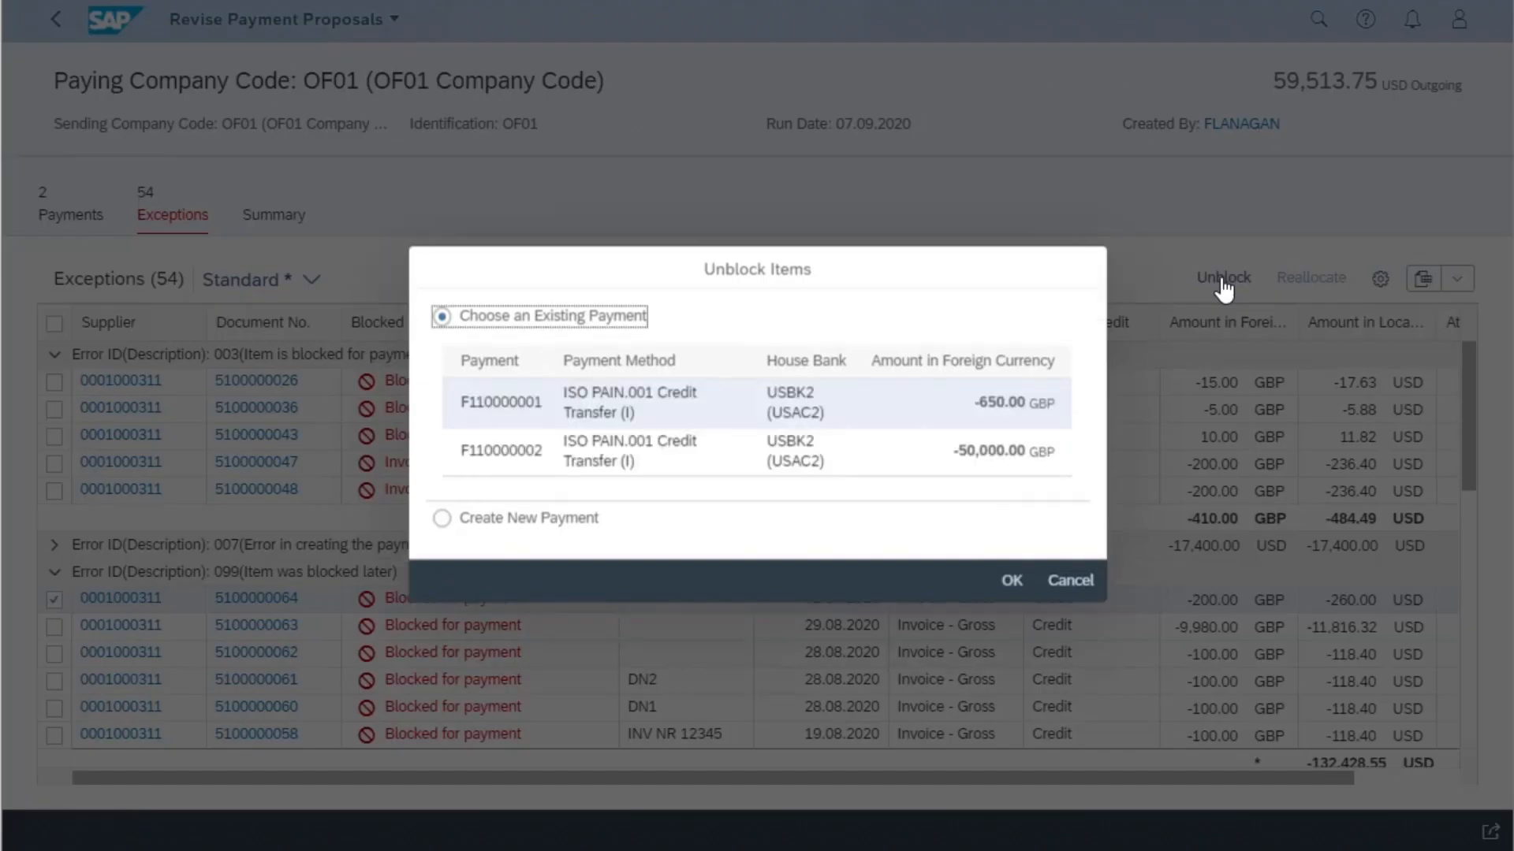
pyautogui.click(972, 402)
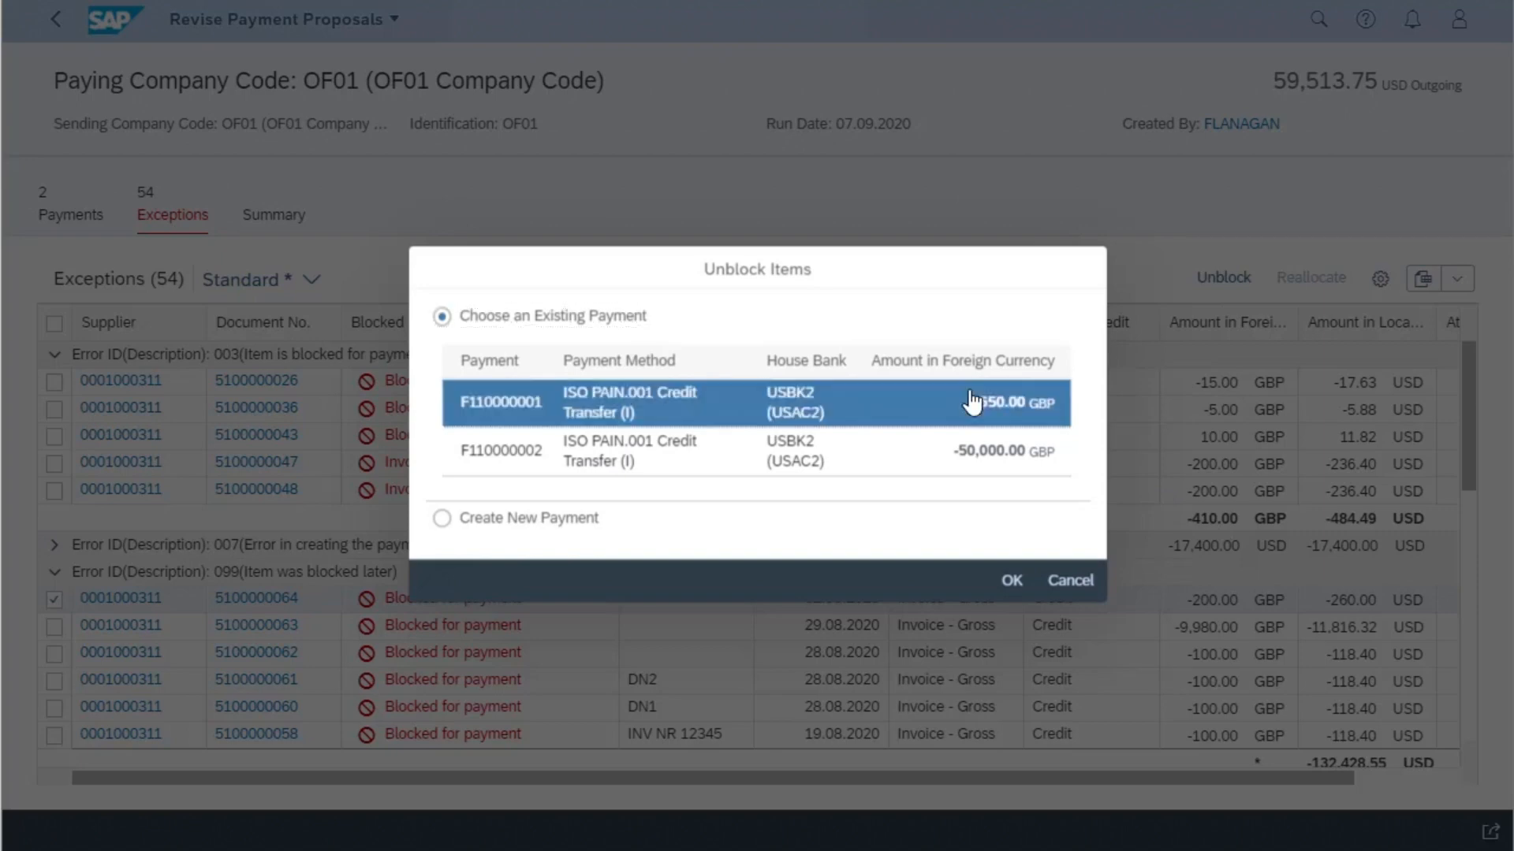
pyautogui.click(1008, 586)
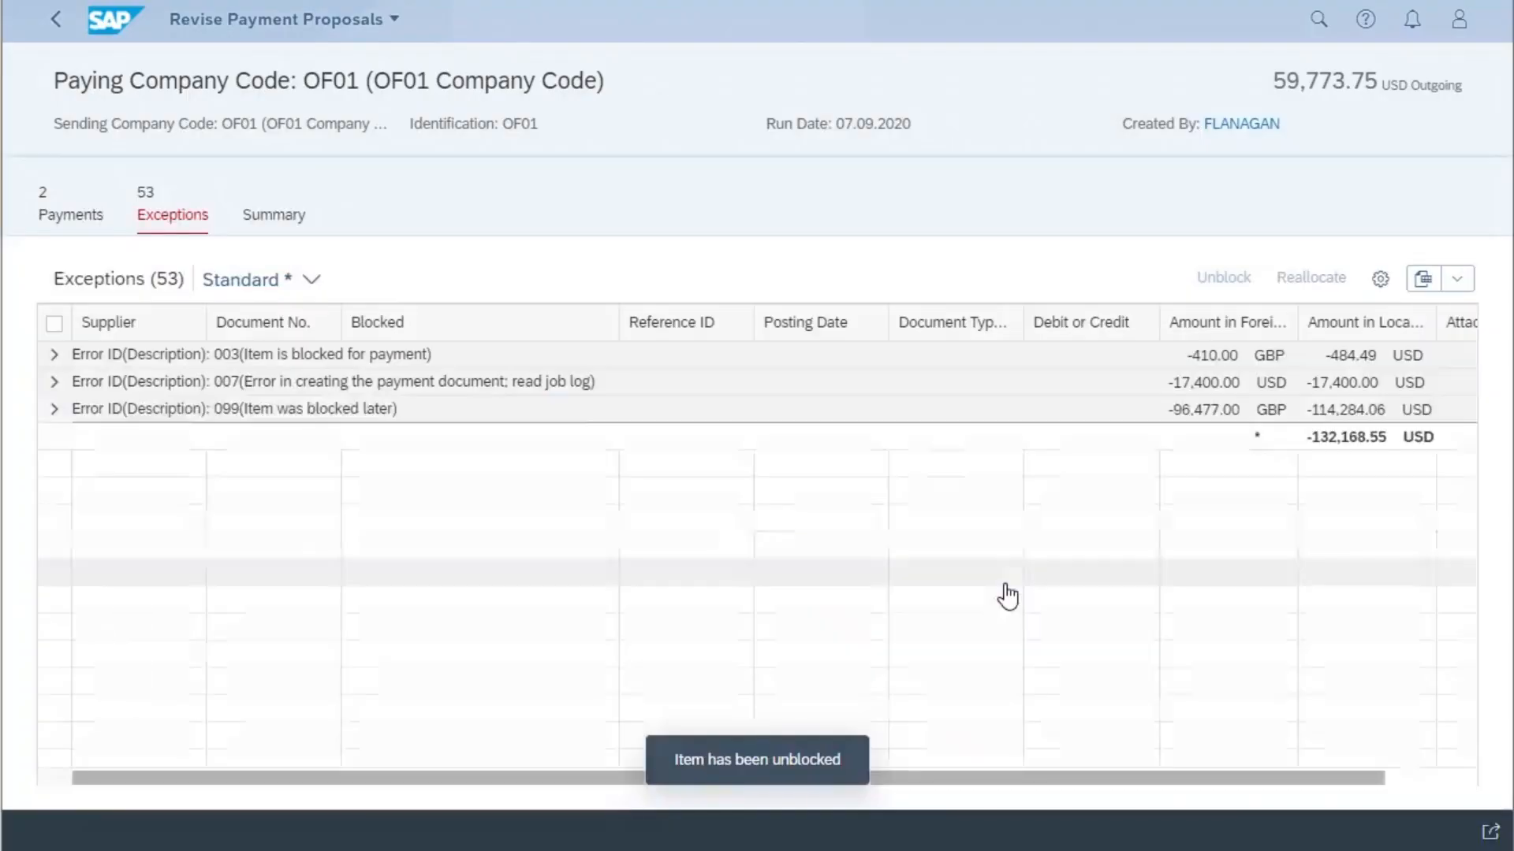
# - Check the items of payment F110000001 for the unblocked invoice and return to the proposal
pyautogui.click(75, 217)
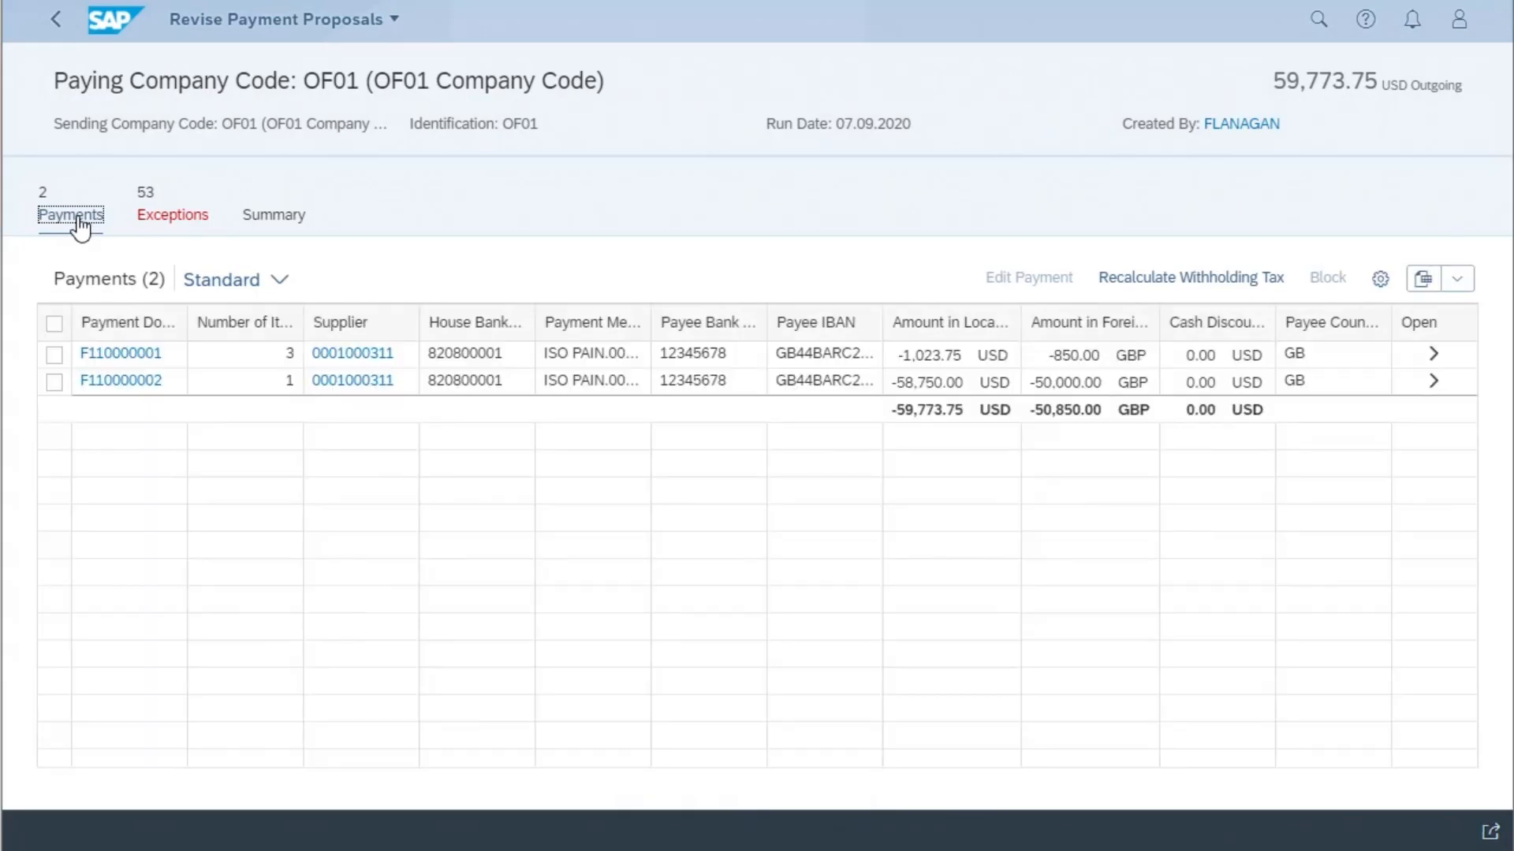
pyautogui.click(1432, 354)
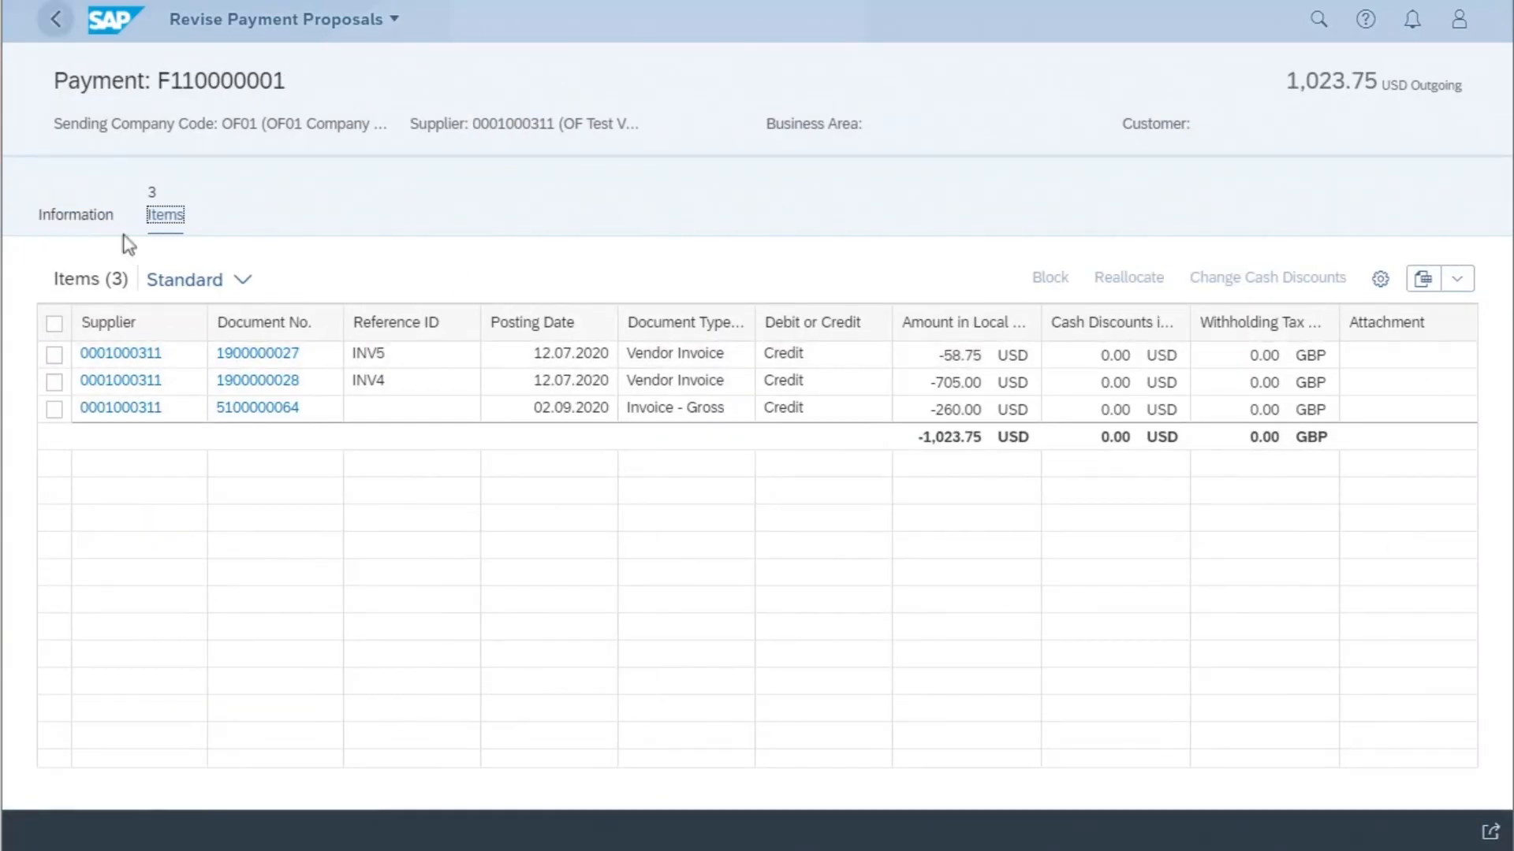
pyautogui.click(55, 19)
# - Review the exceptions under error 007 (Error in creating the payment document) and return to the list of processed proposals
pyautogui.click(173, 215)
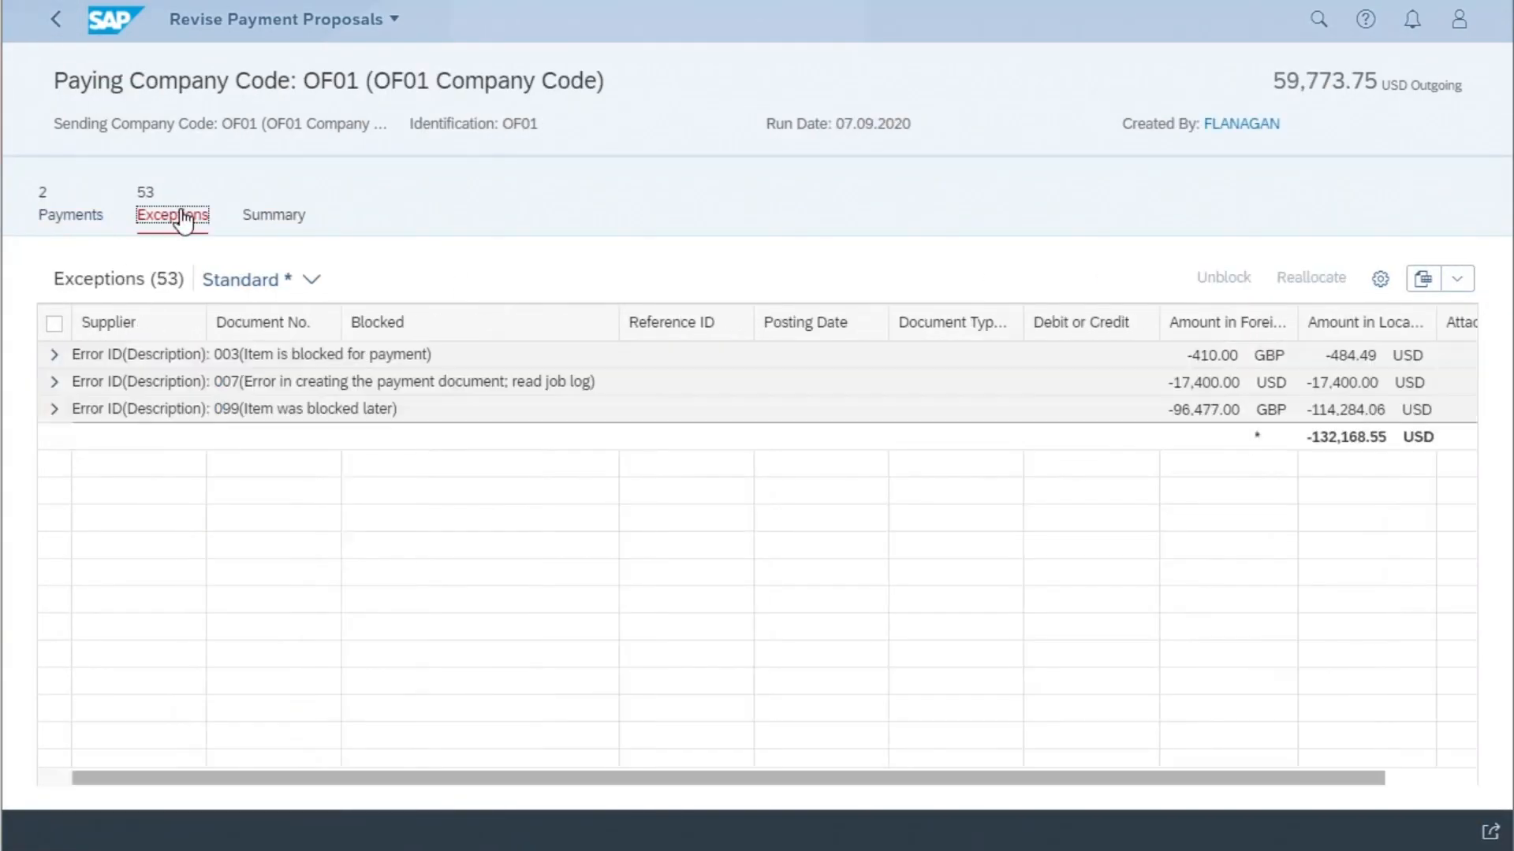
pyautogui.click(54, 381)
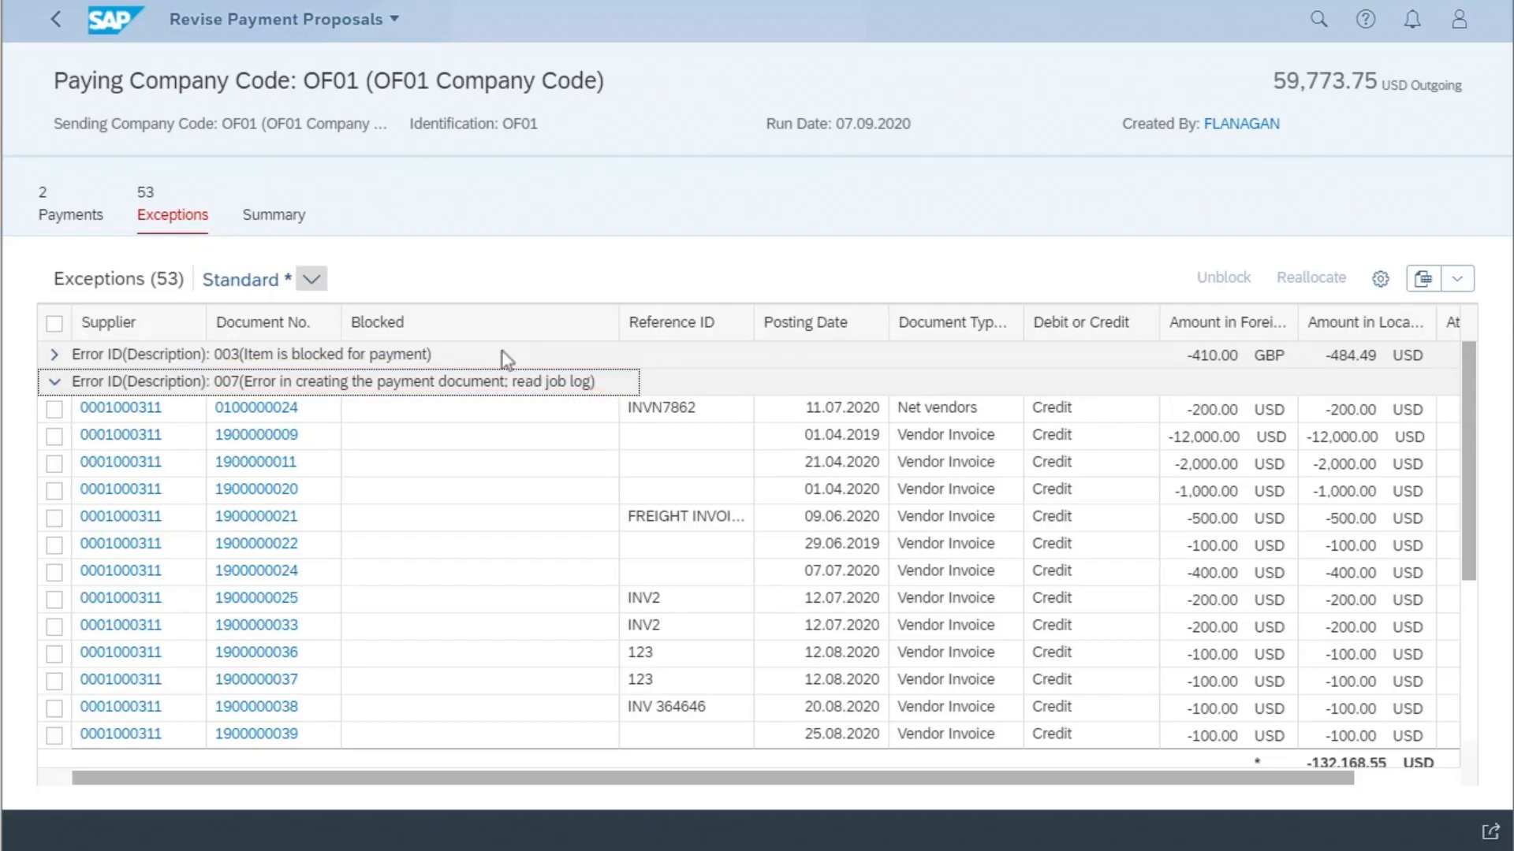
pyautogui.click(54, 22)
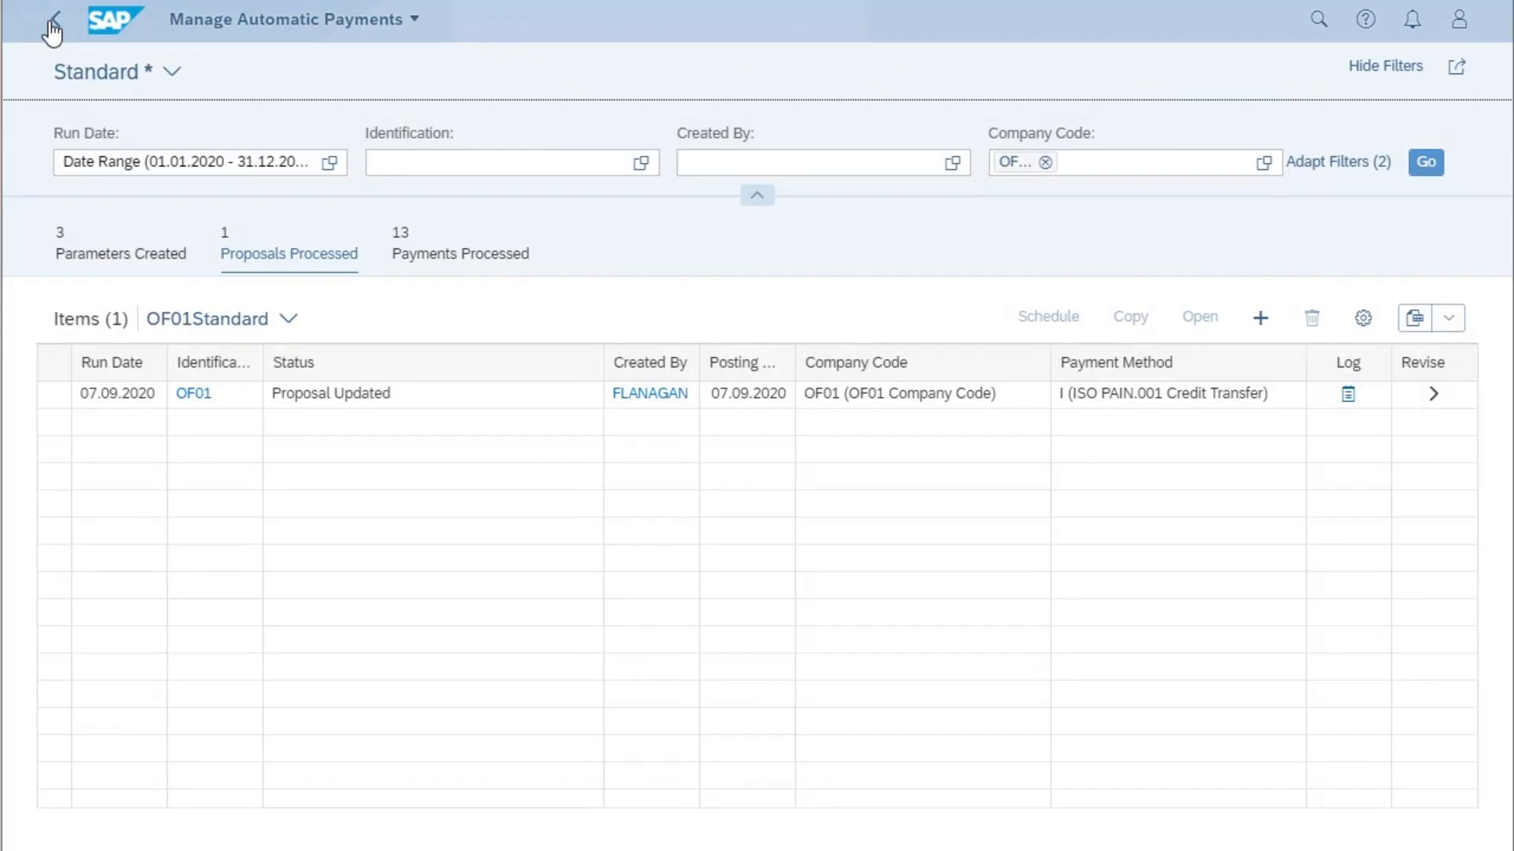
# - Examine the OF01 proposal's log for the house bank check and the error preventing payment at its end, and close the log
pyautogui.click(1354, 402)
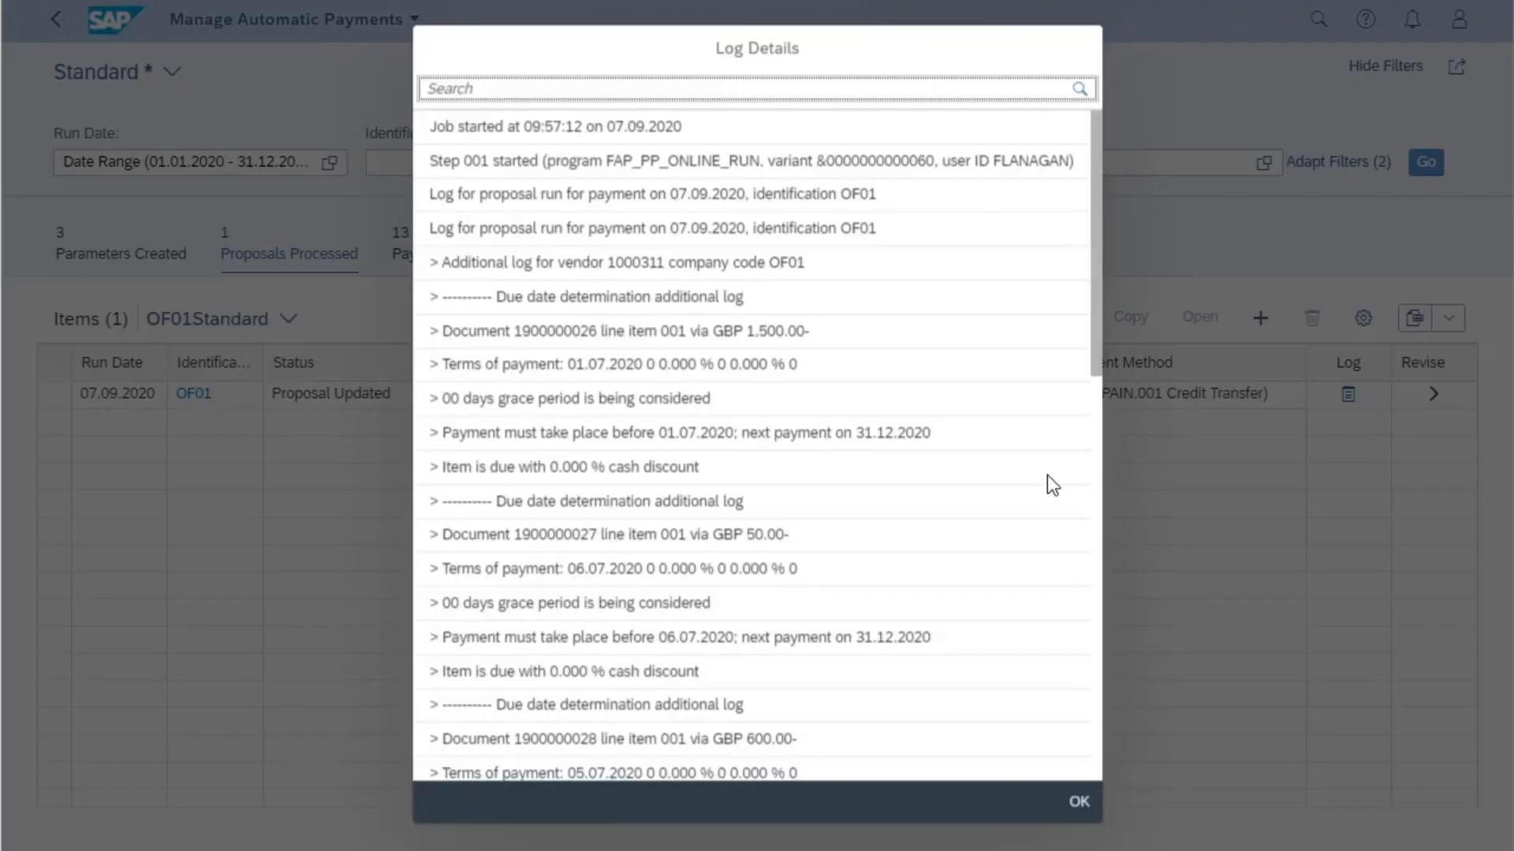
pyautogui.moveTo(1098, 347); pyautogui.dragTo(1100, 754)
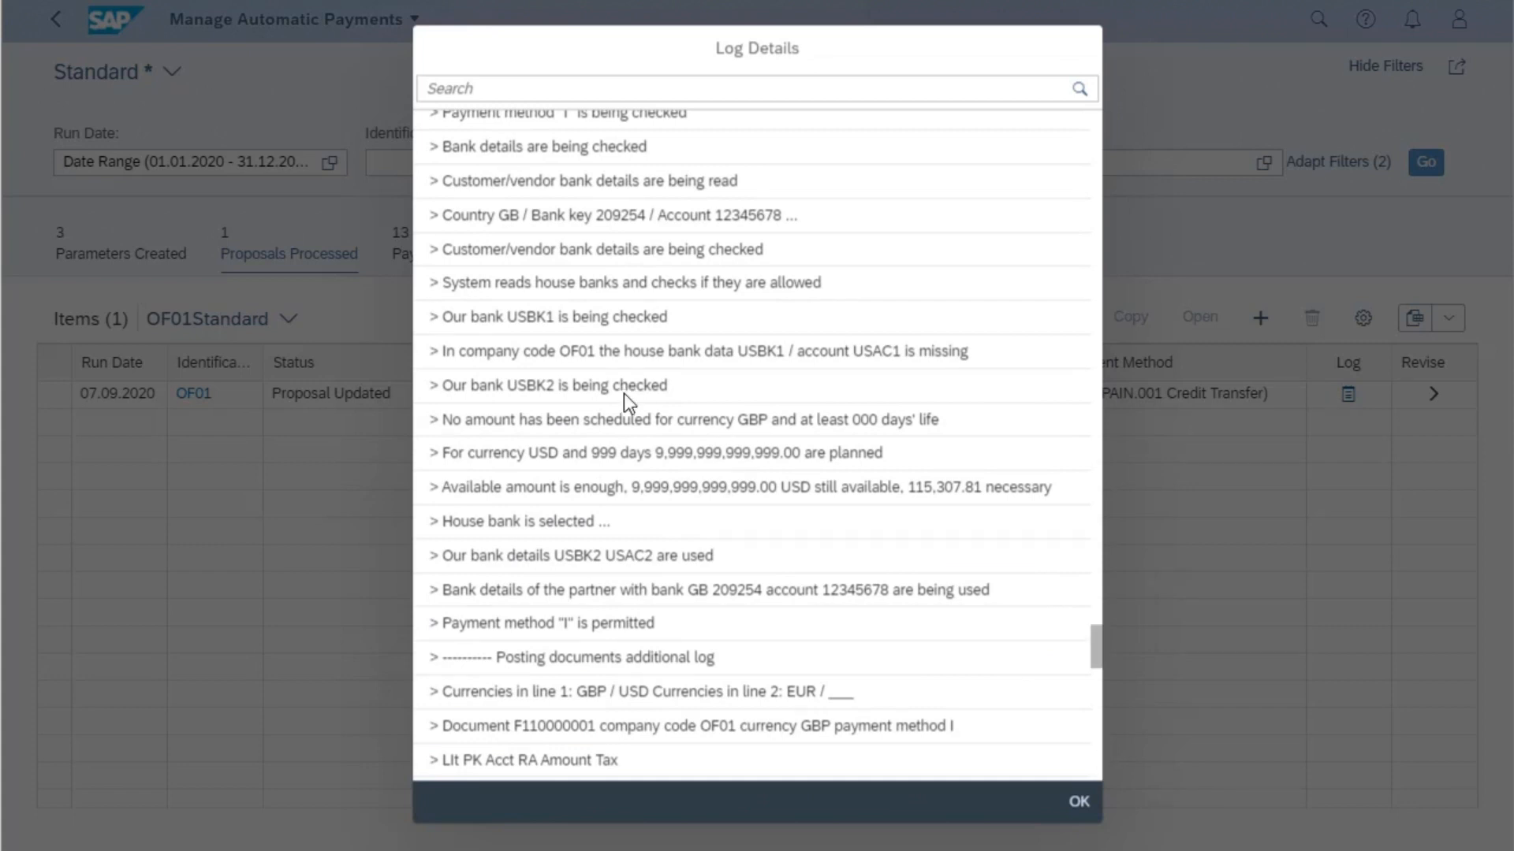
pyautogui.moveTo(793, 351); pyautogui.dragTo(985, 353)
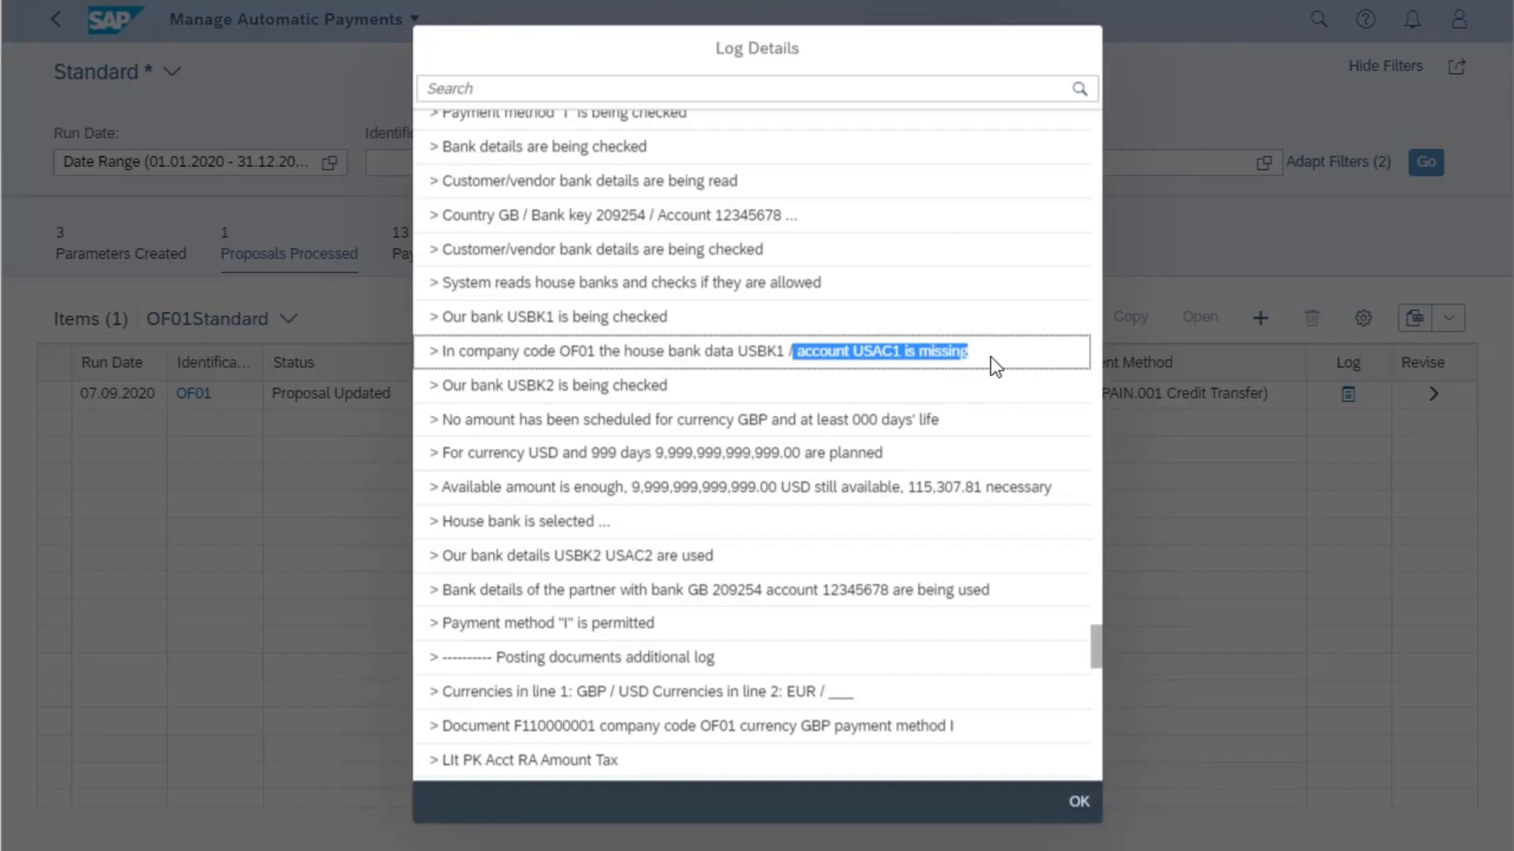
pyautogui.moveTo(1096, 646); pyautogui.dragTo(1096, 768)
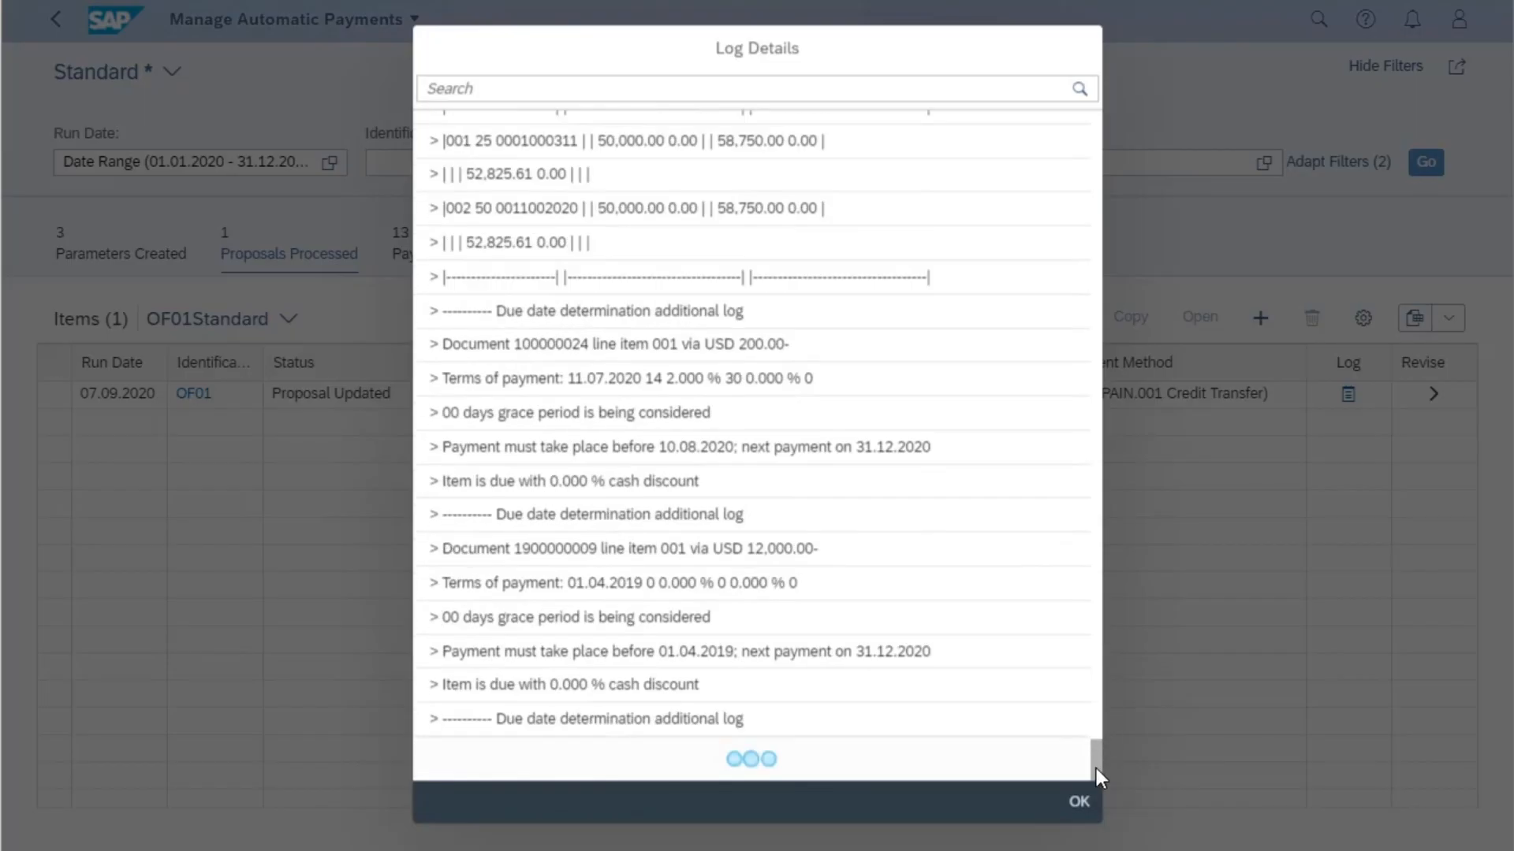
pyautogui.moveTo(1099, 661); pyautogui.dragTo(1108, 768)
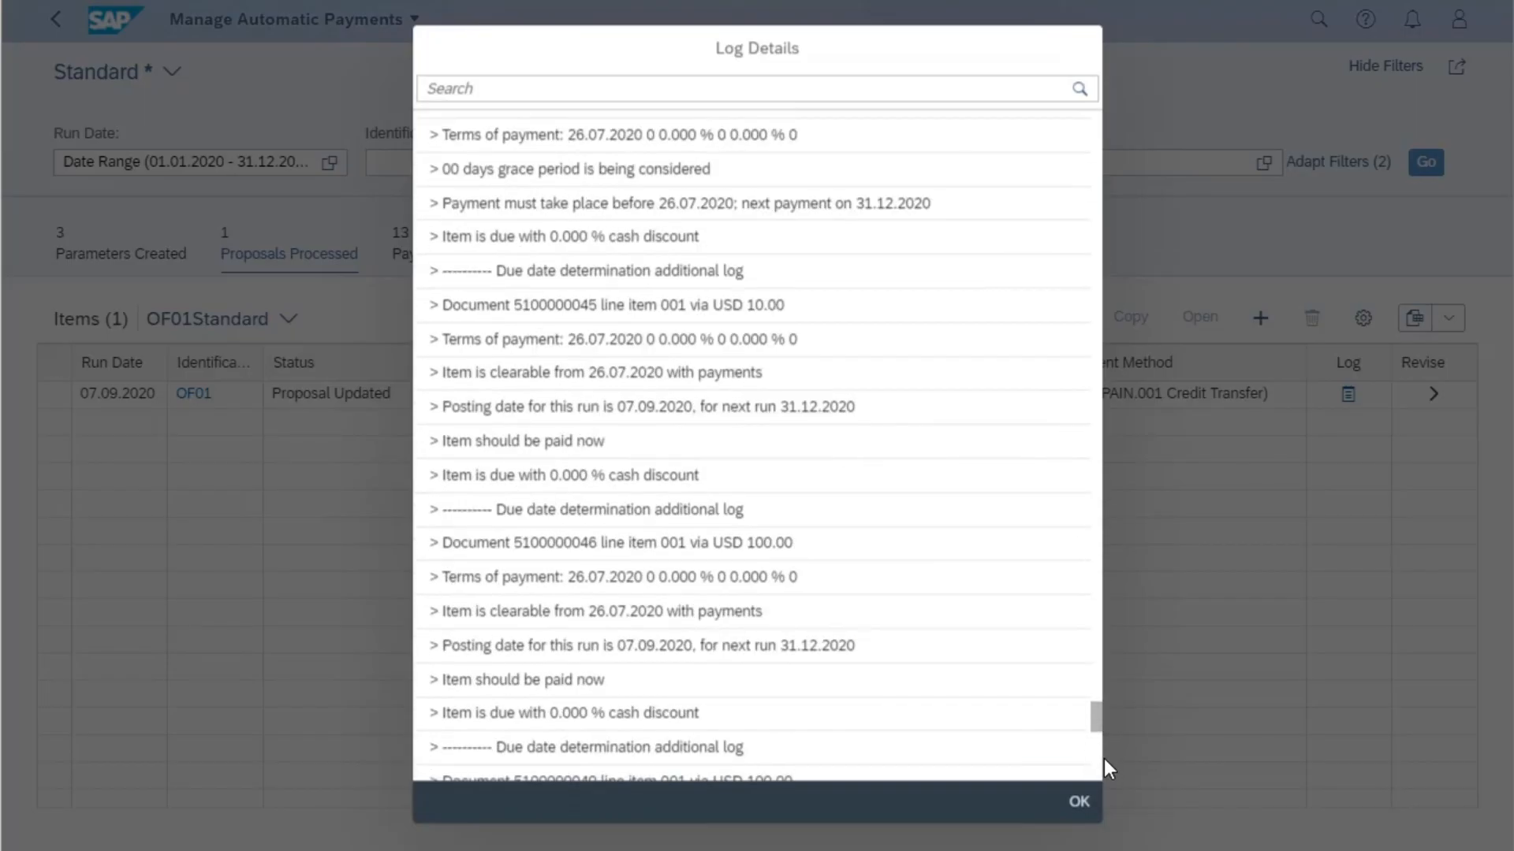
pyautogui.scroll(-10, 1099, 736)
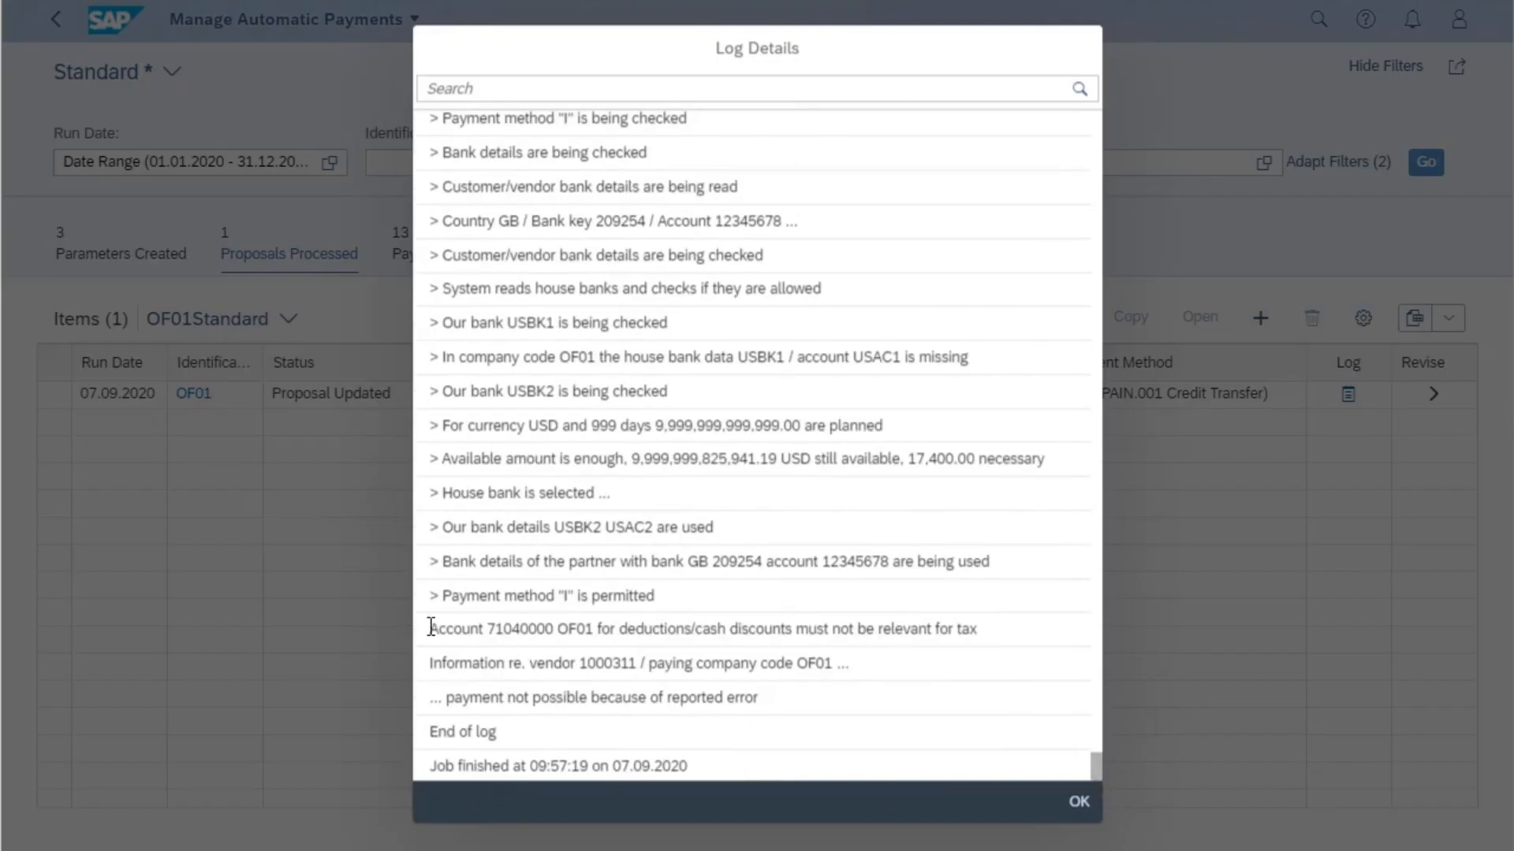
pyautogui.moveTo(430, 627); pyautogui.dragTo(996, 632)
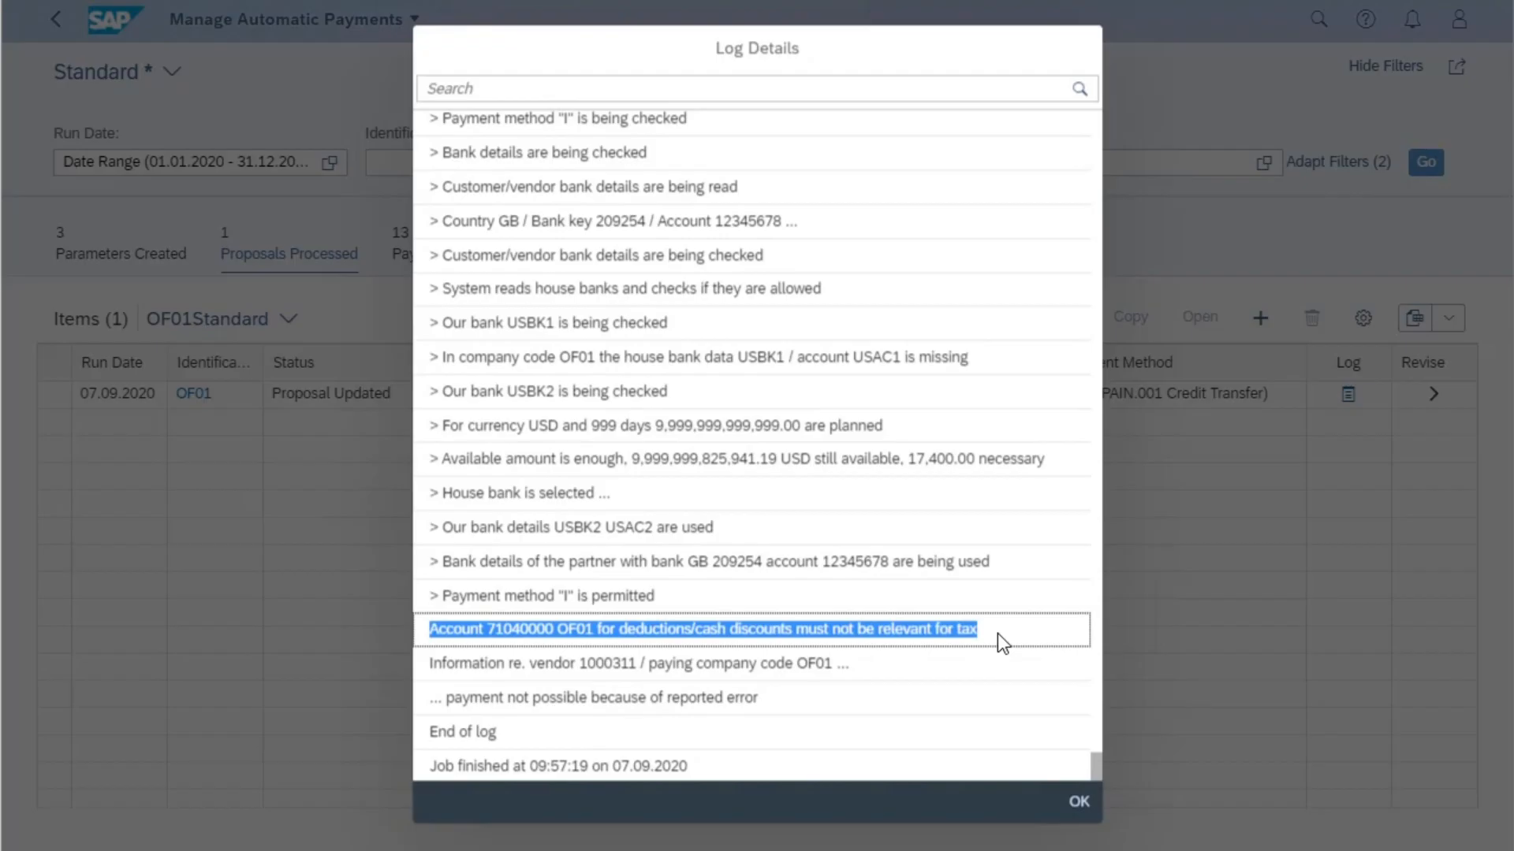
pyautogui.click(1078, 803)
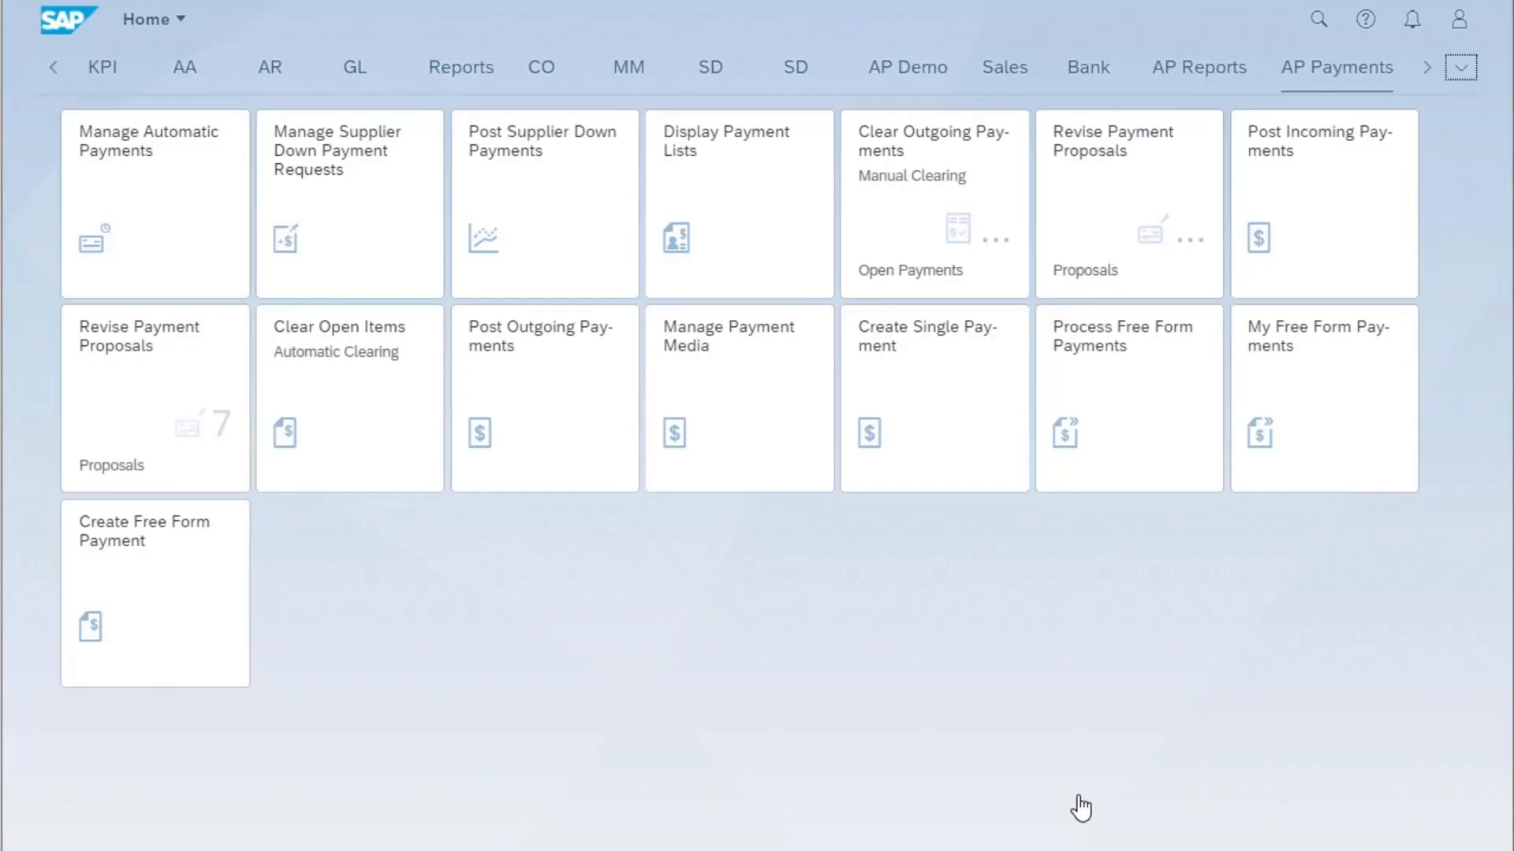
# - In the Revise Payment Proposals app, list the proposals with a run date of This year, and leave the app
pyautogui.click(120, 381)
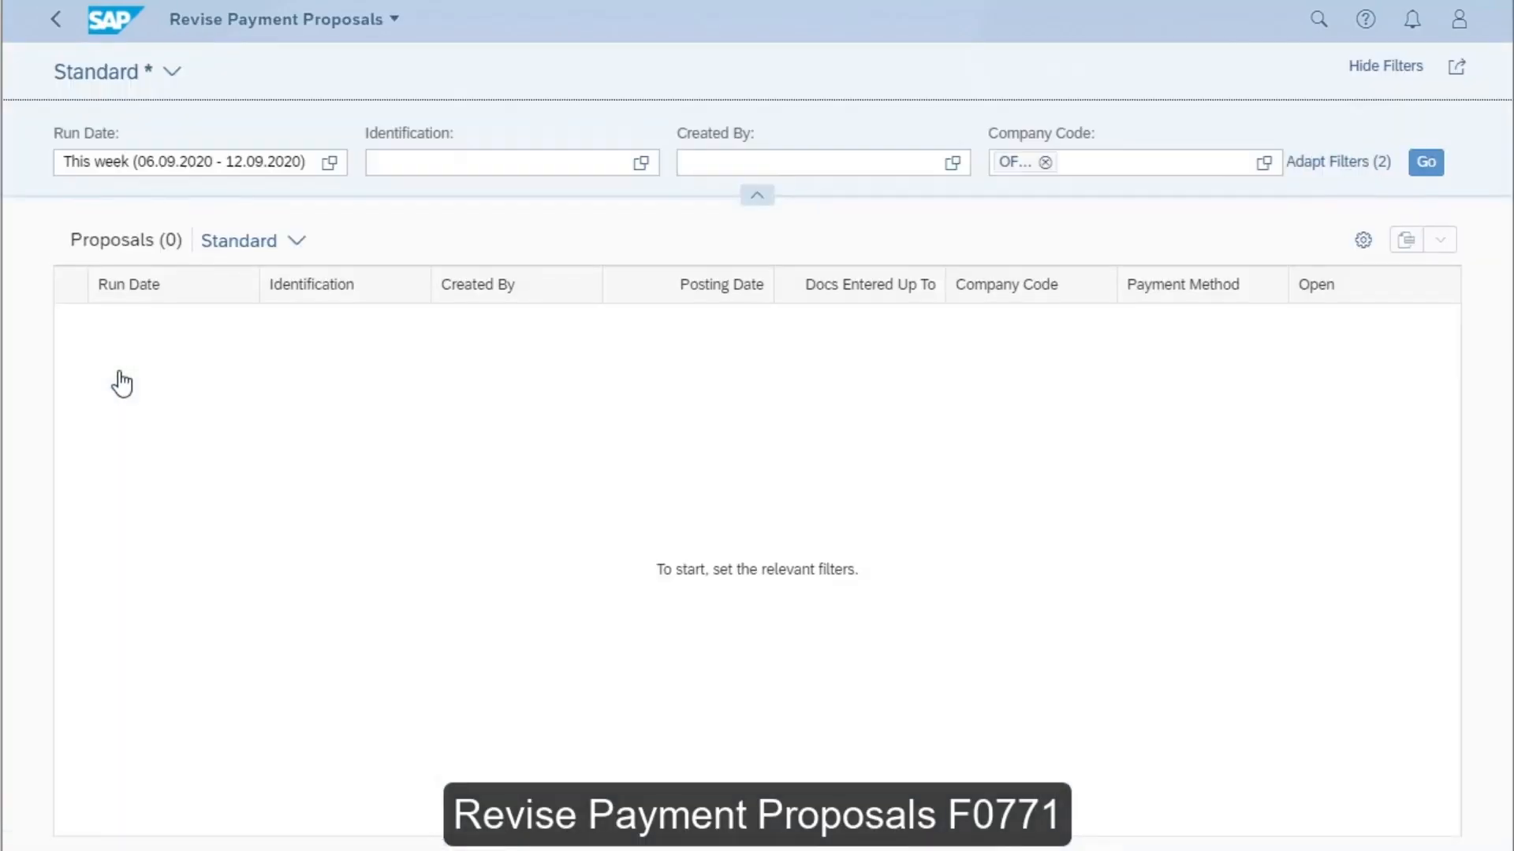
pyautogui.click(330, 166)
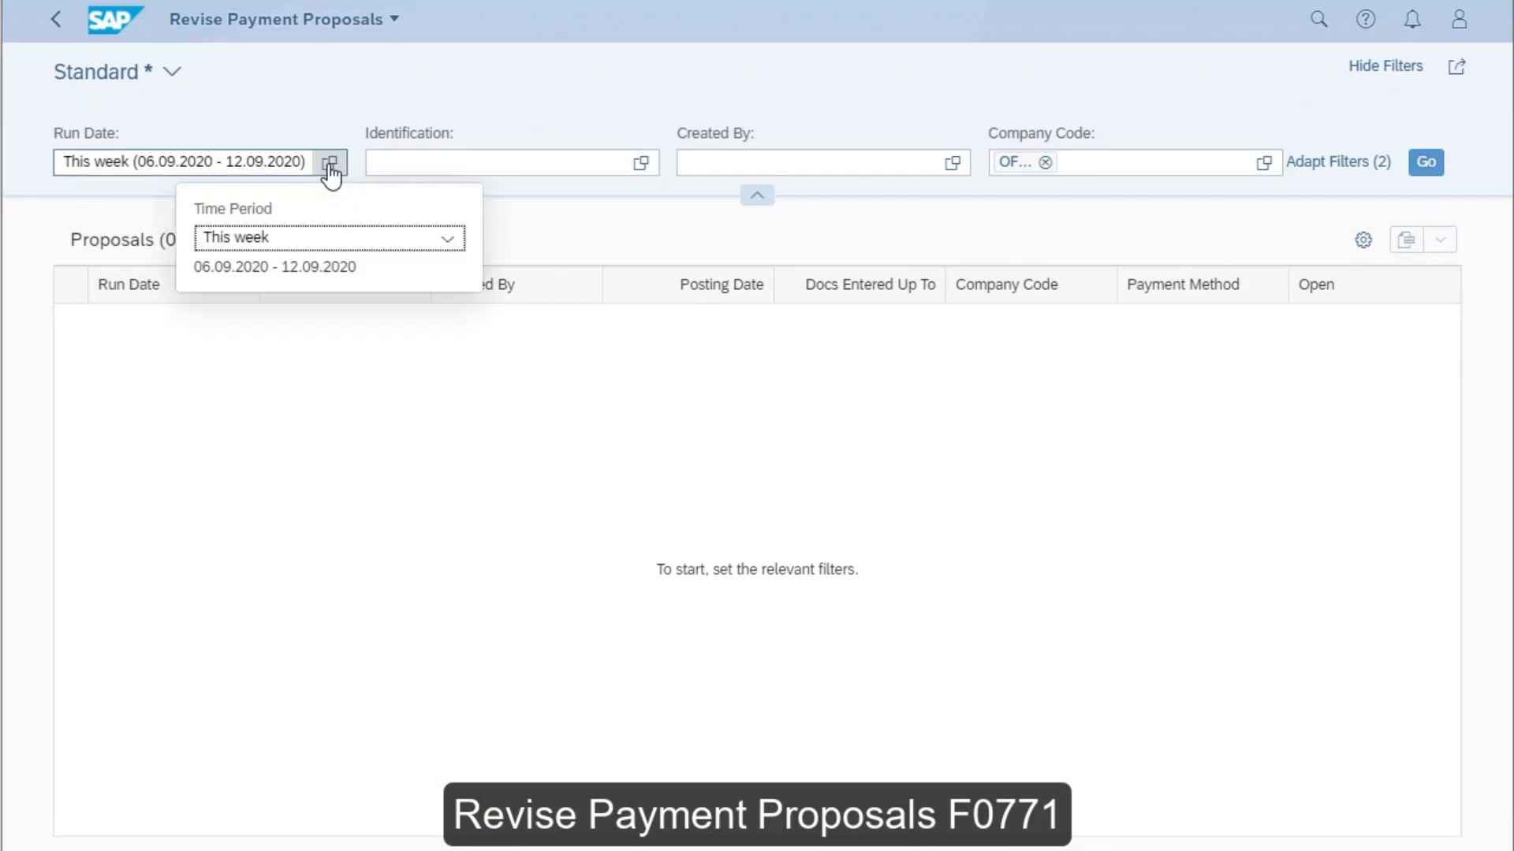
pyautogui.click(447, 239)
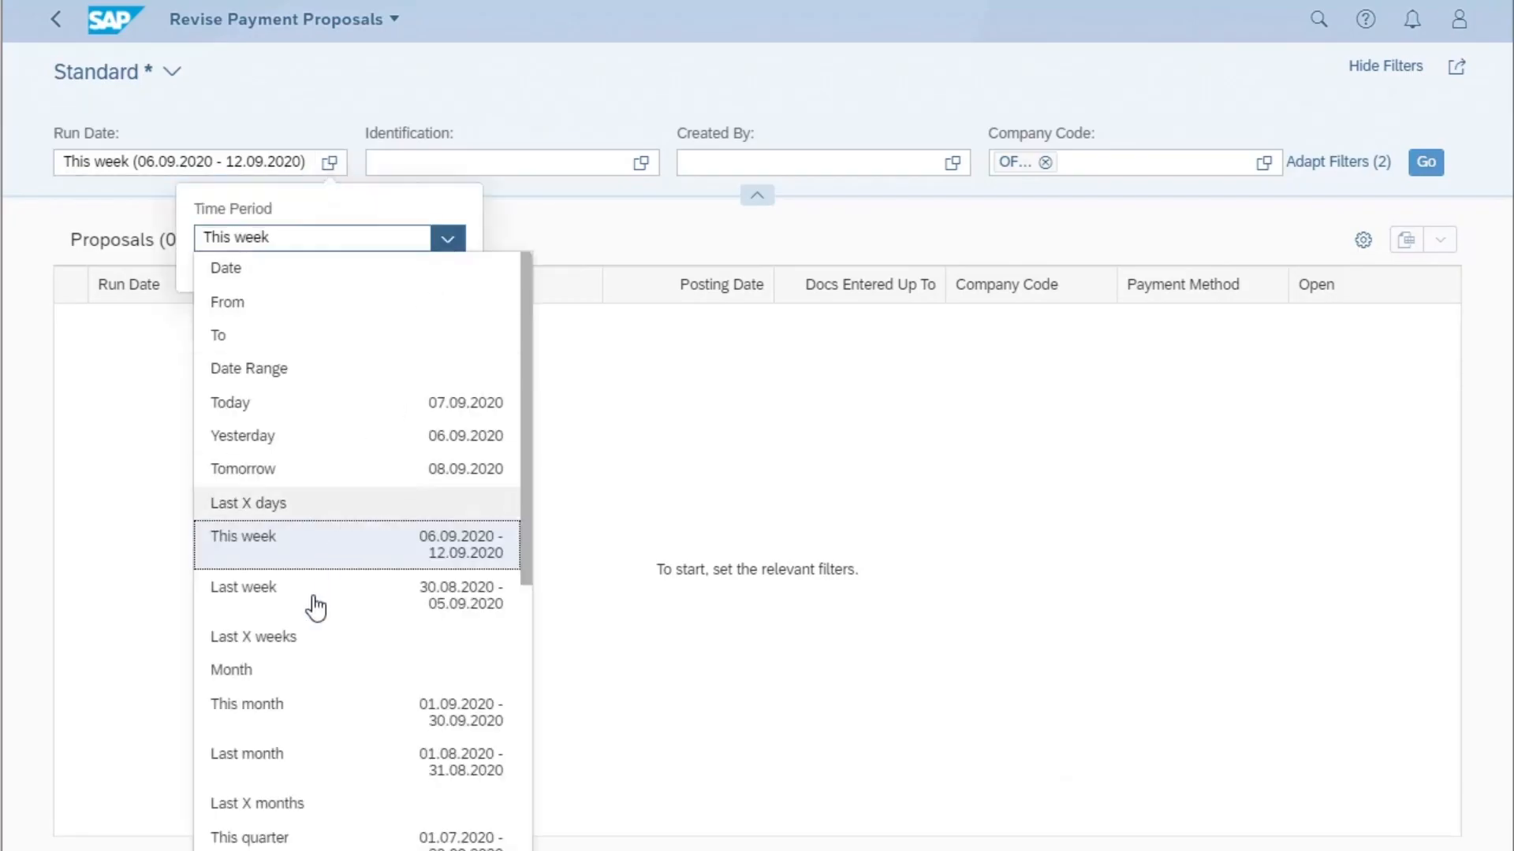
pyautogui.scroll(-6, 316, 607)
pyautogui.click(280, 681)
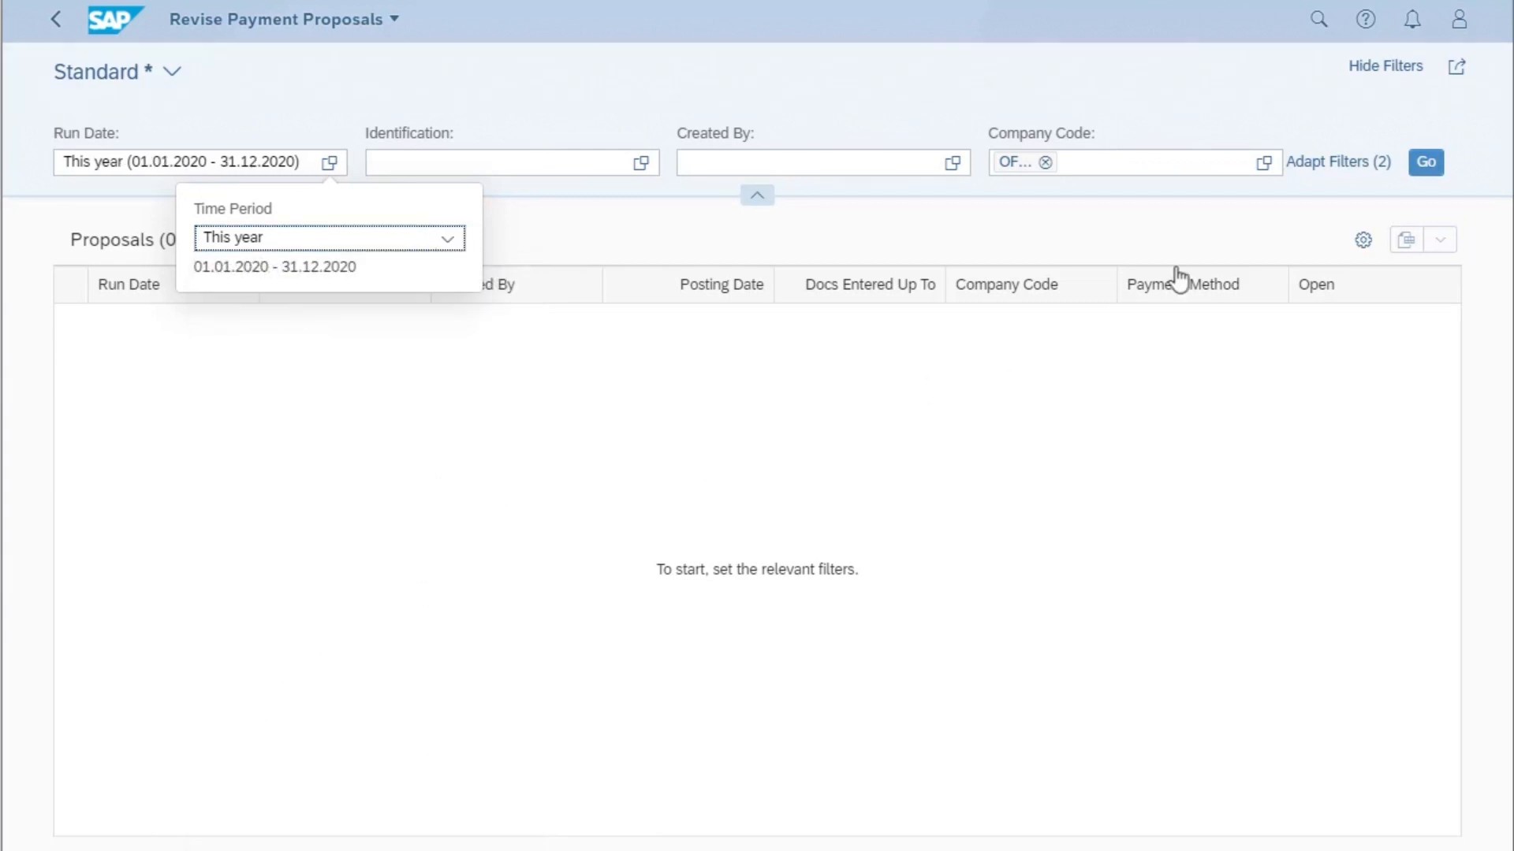
pyautogui.click(1428, 163)
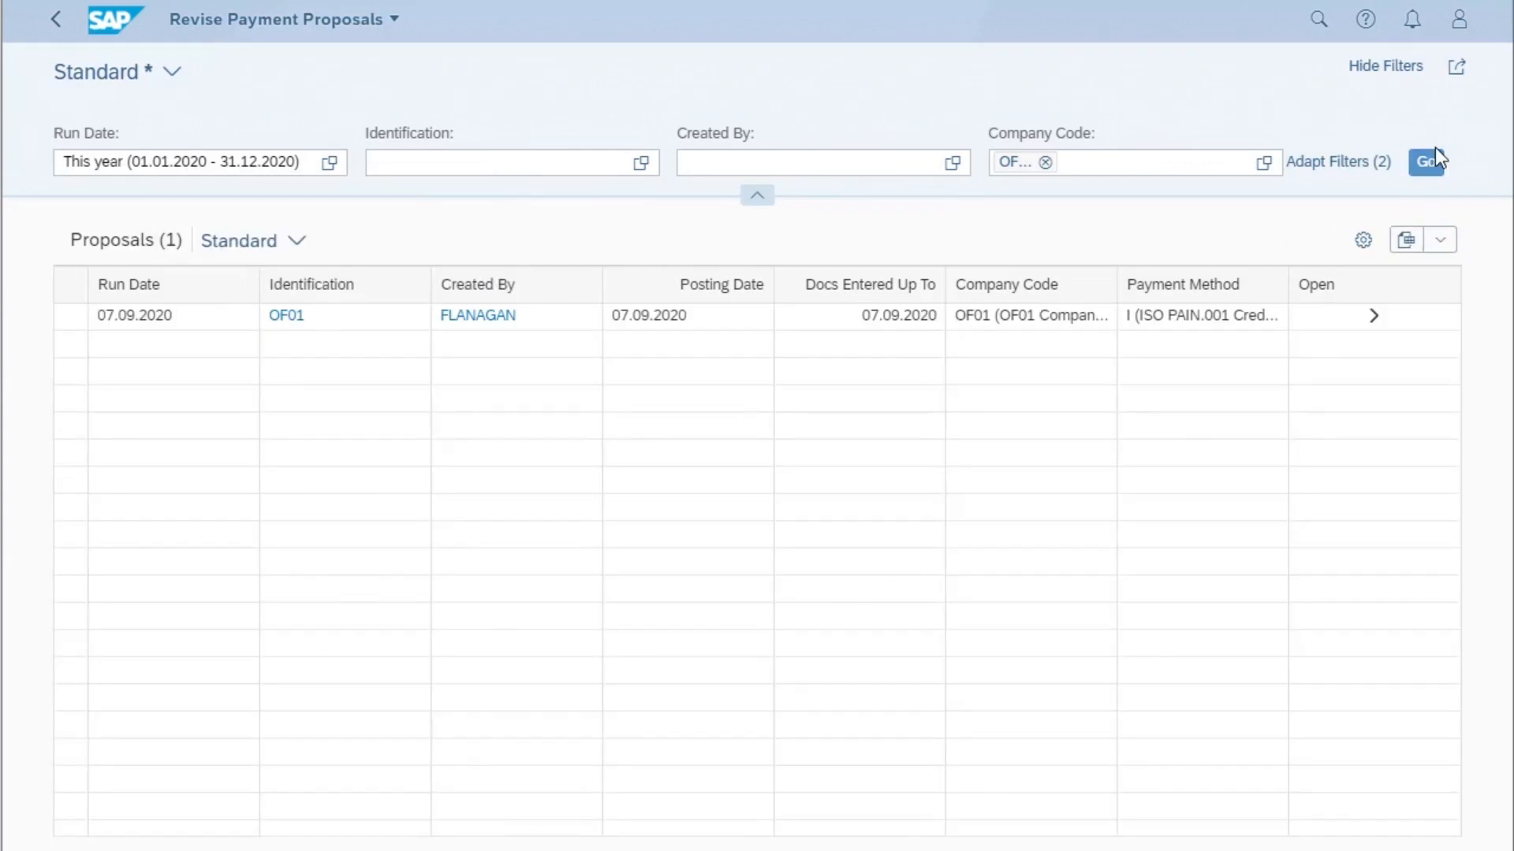
pyautogui.click(55, 19)
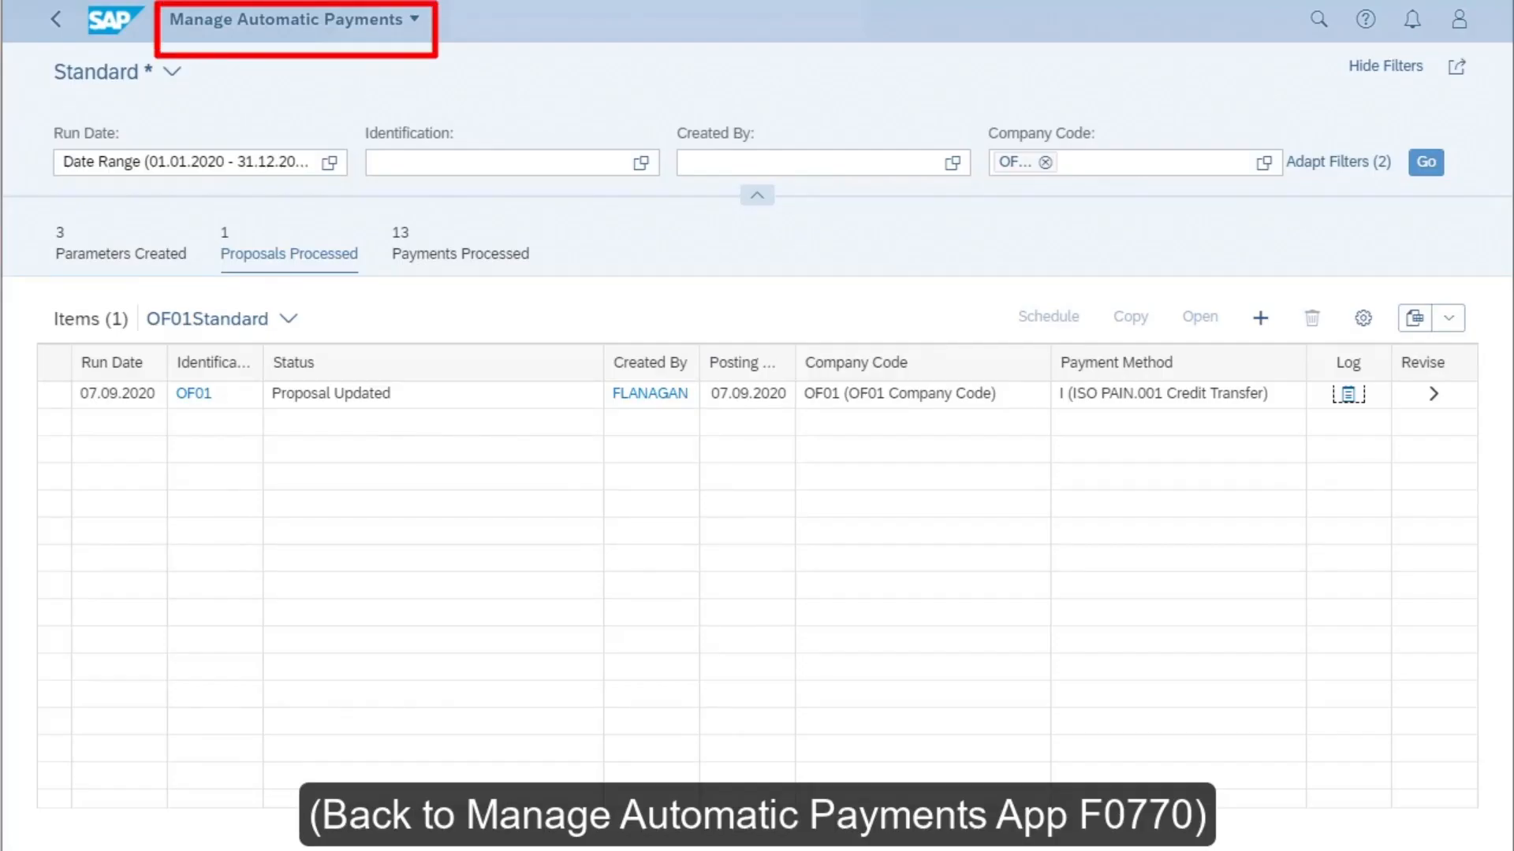
# - Schedule the payment for the updated OF01 proposal to start immediately and refresh the processed payments
pyautogui.click(55, 399)
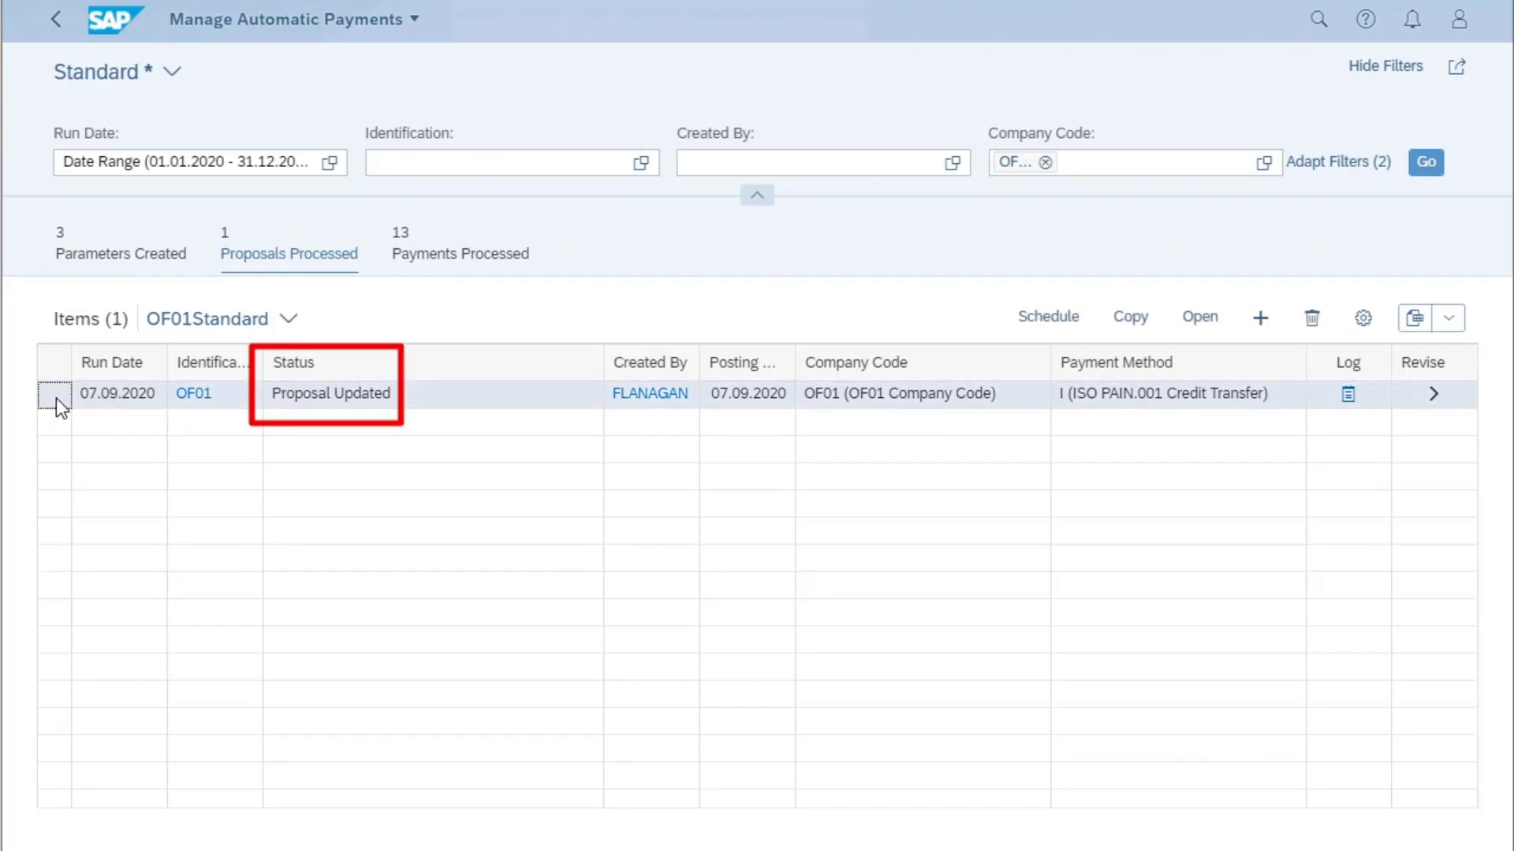
pyautogui.click(1052, 323)
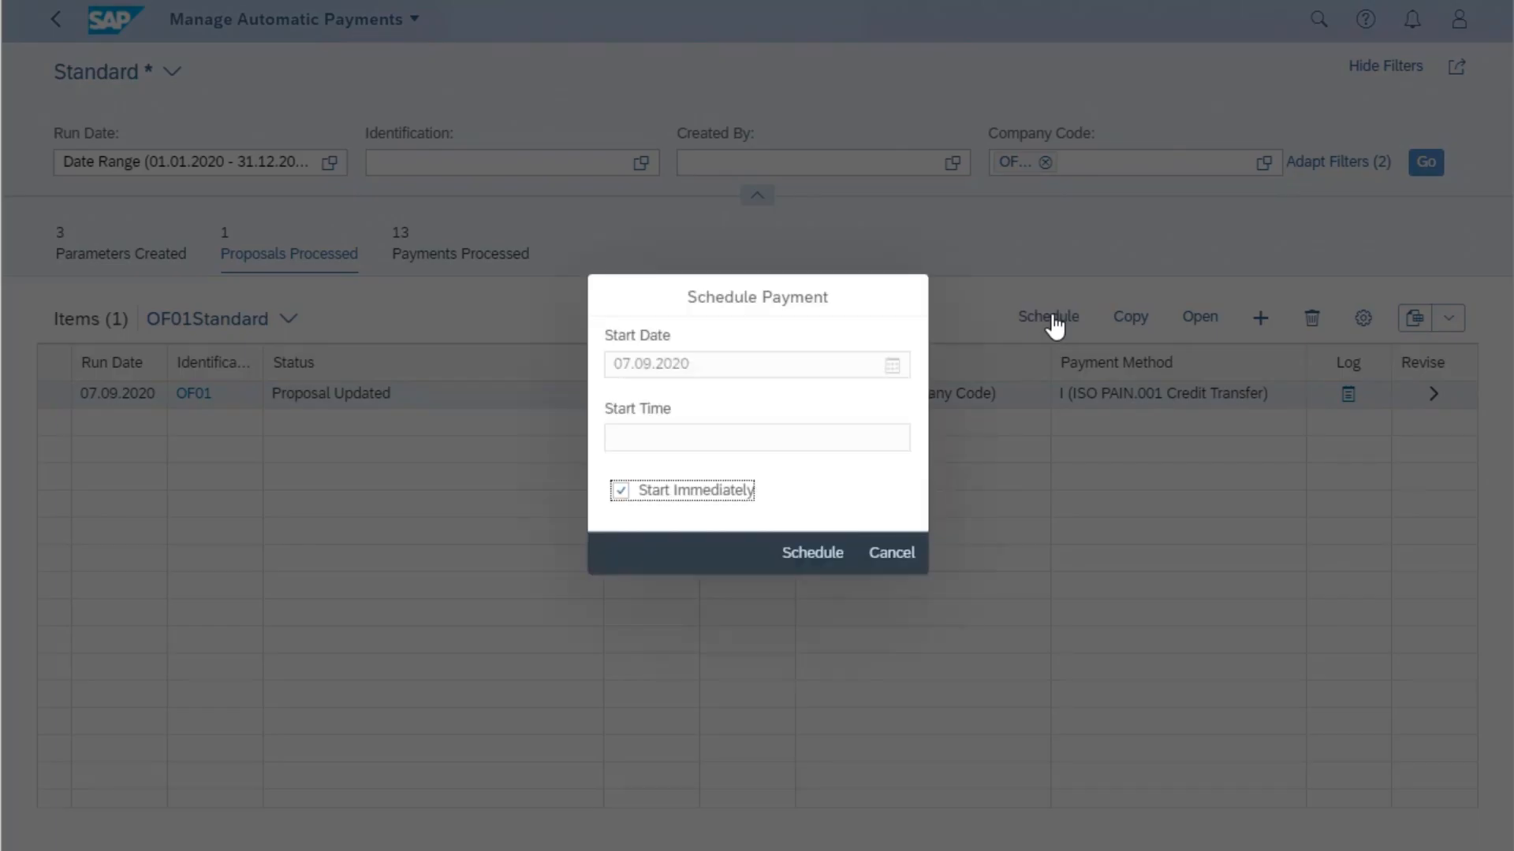
pyautogui.click(815, 556)
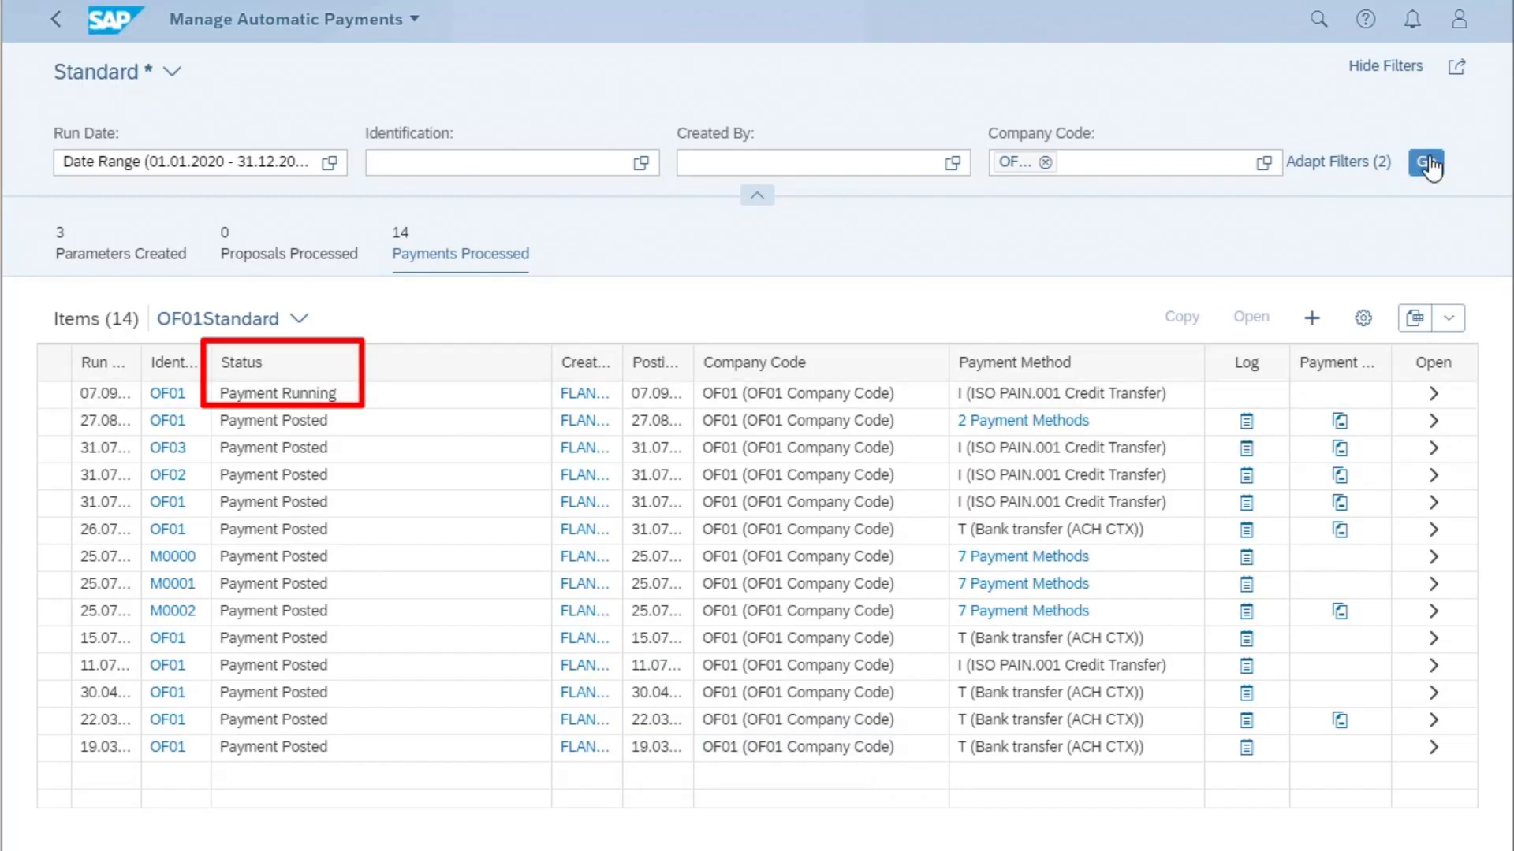
pyautogui.click(1427, 163)
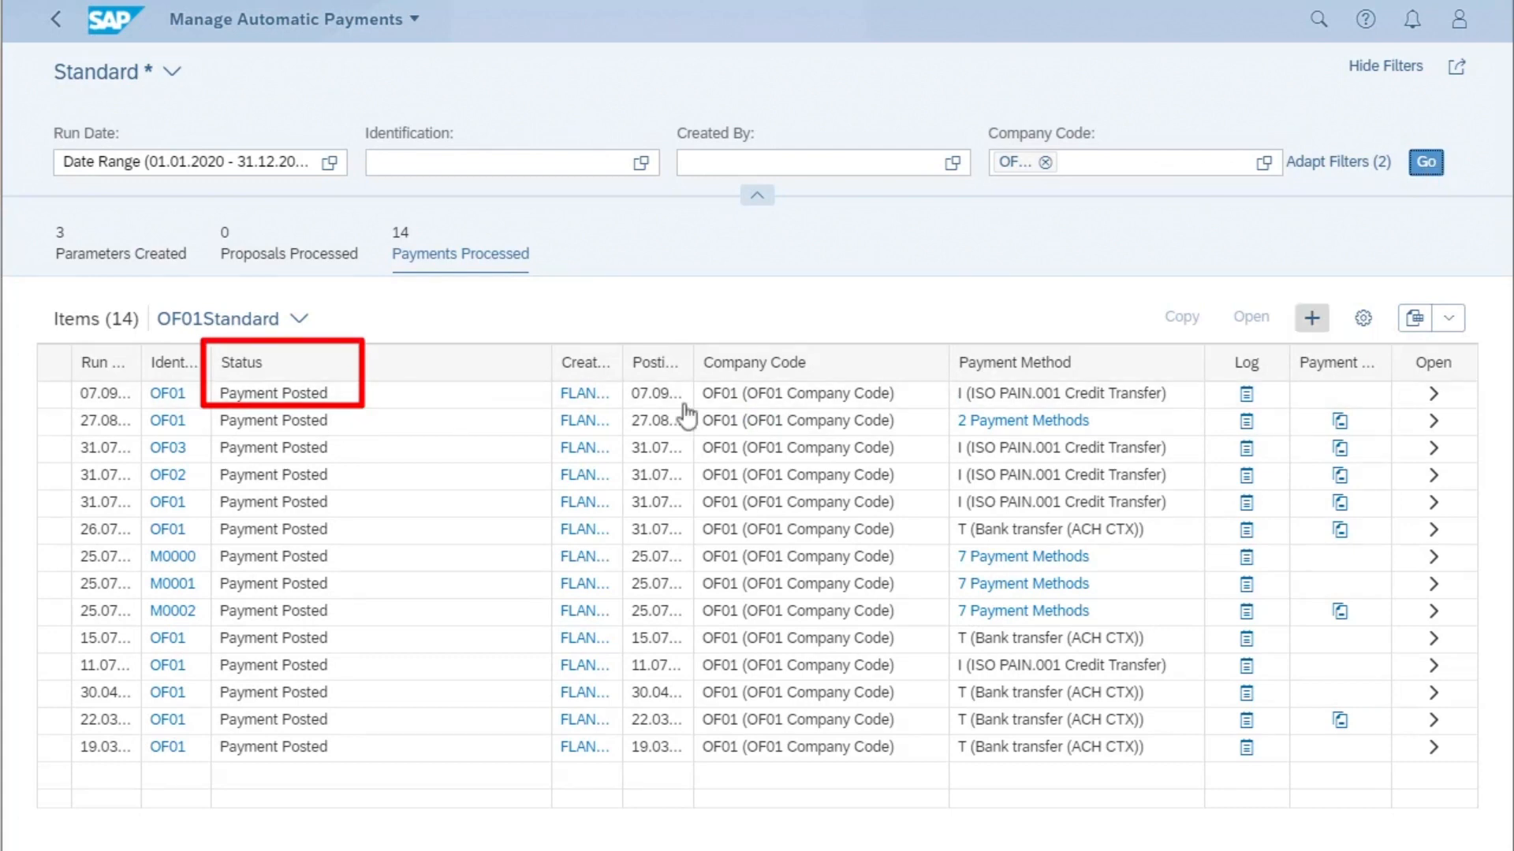
# - Widen the Payment Media column and open the 07.09.2020 OF01 payment run to view its payments
pyautogui.moveTo(1391, 364); pyautogui.dragTo(1433, 371)
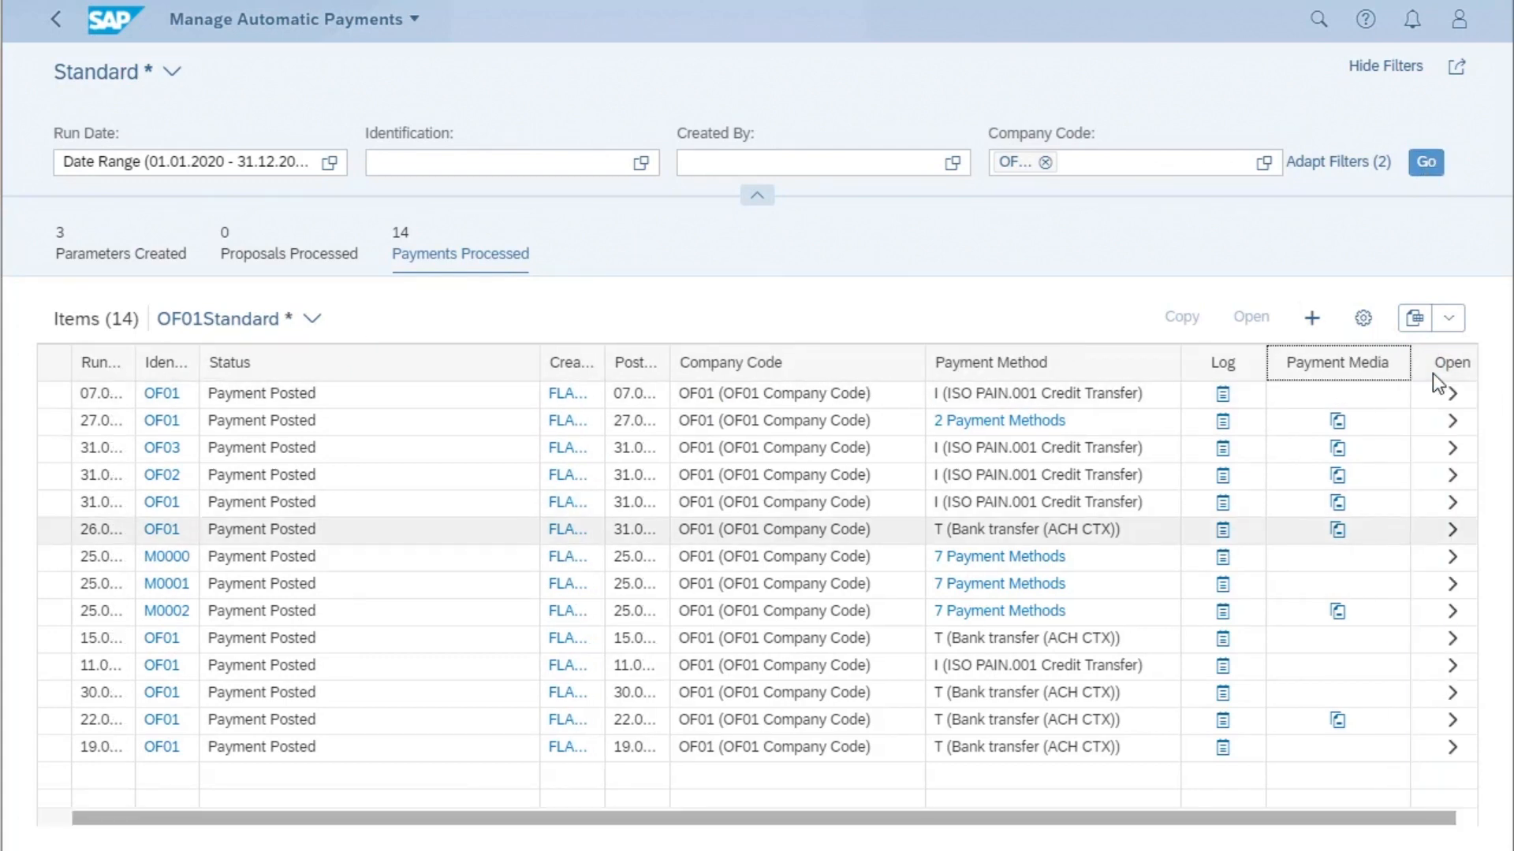
pyautogui.click(1455, 401)
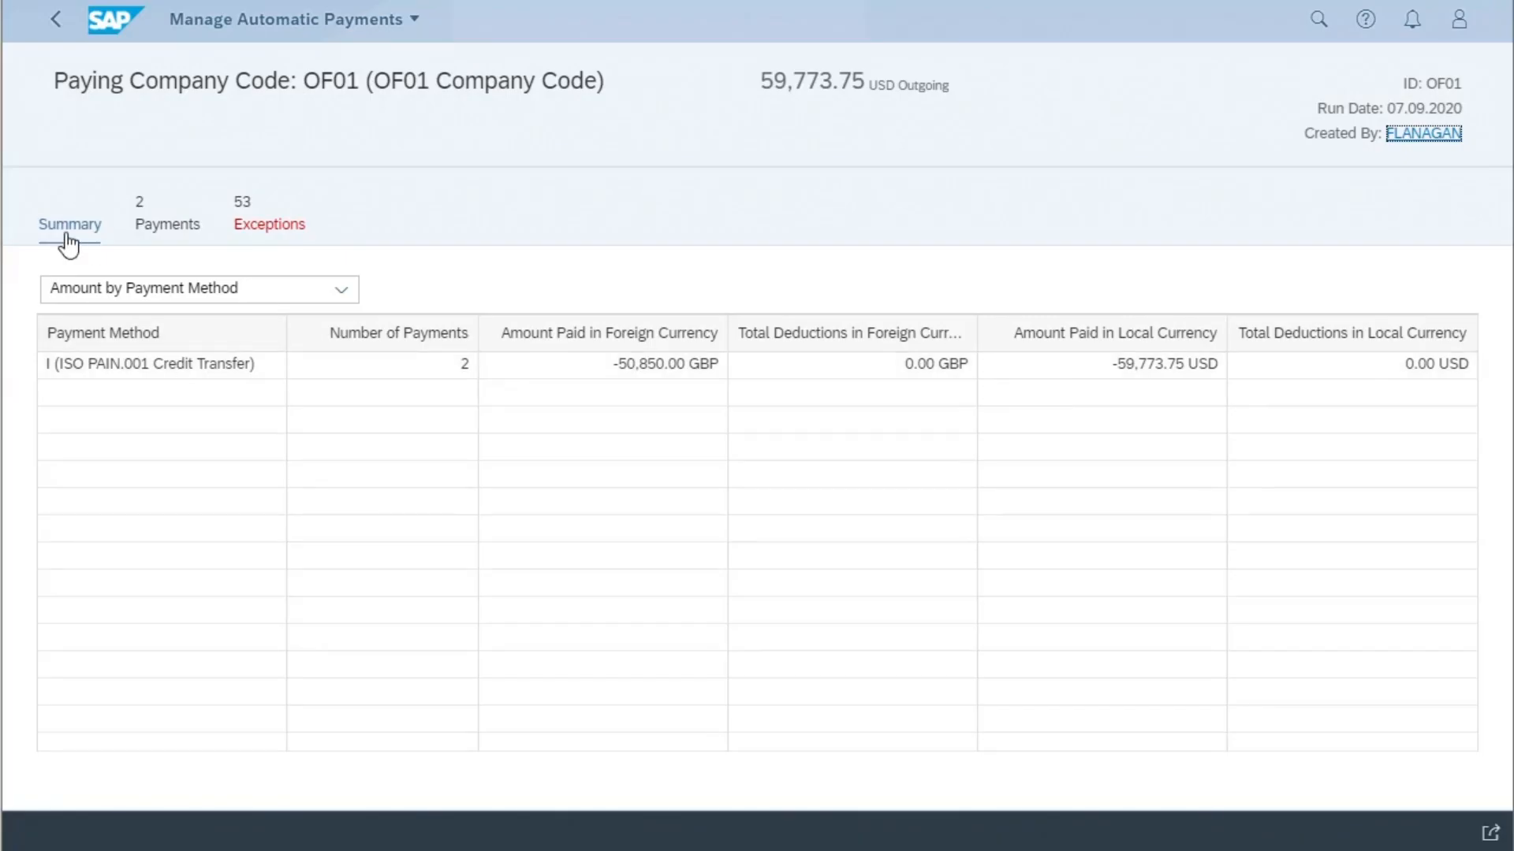
pyautogui.click(175, 226)
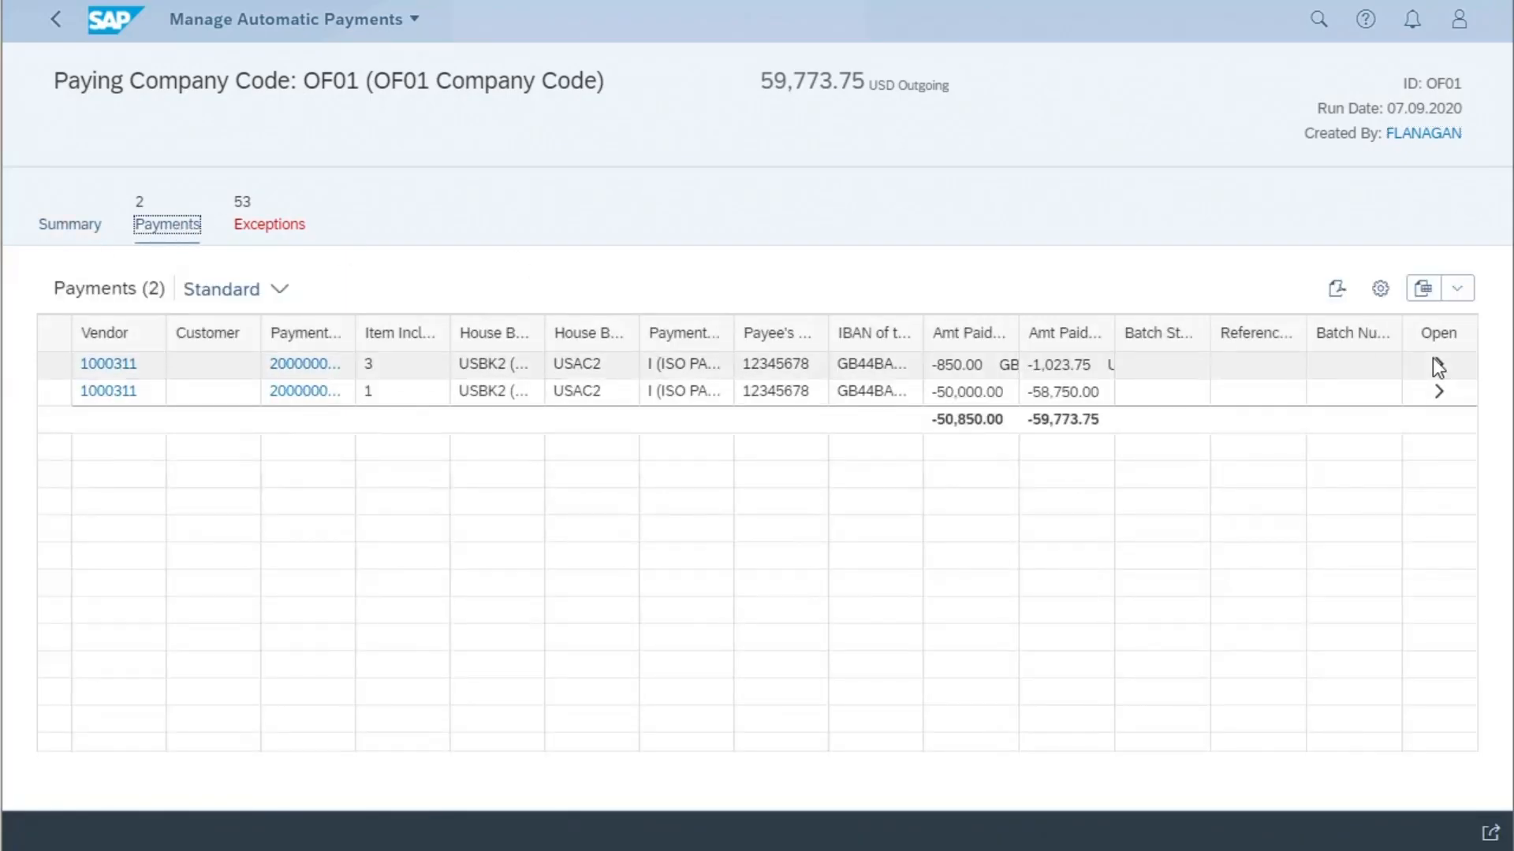
# - Check the items of the OF01 run's -850.00 GBP payment and save the run's payment list as a PDF
pyautogui.click(1434, 362)
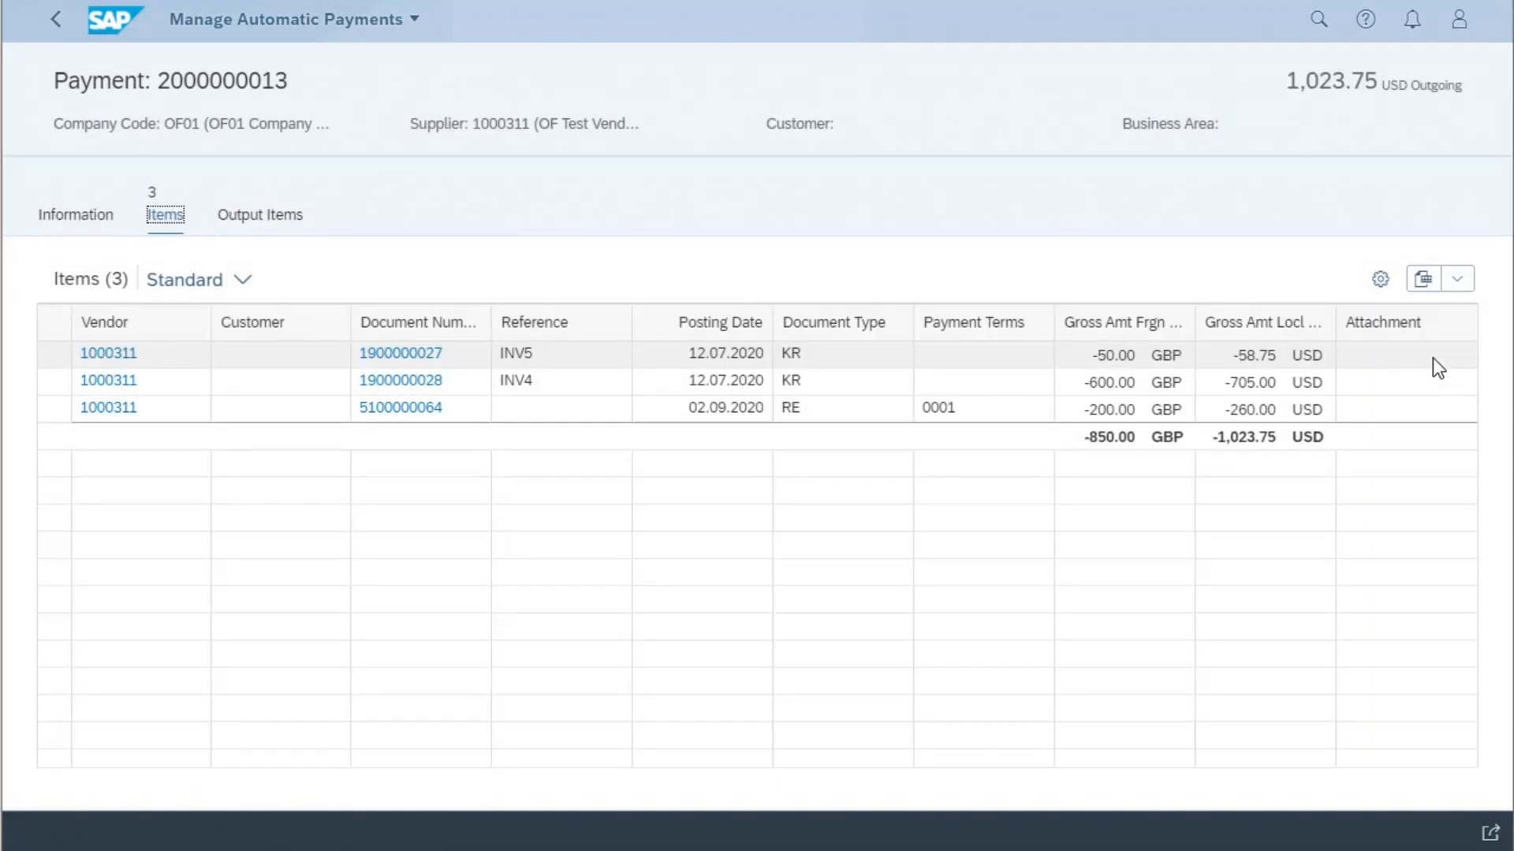
pyautogui.click(53, 33)
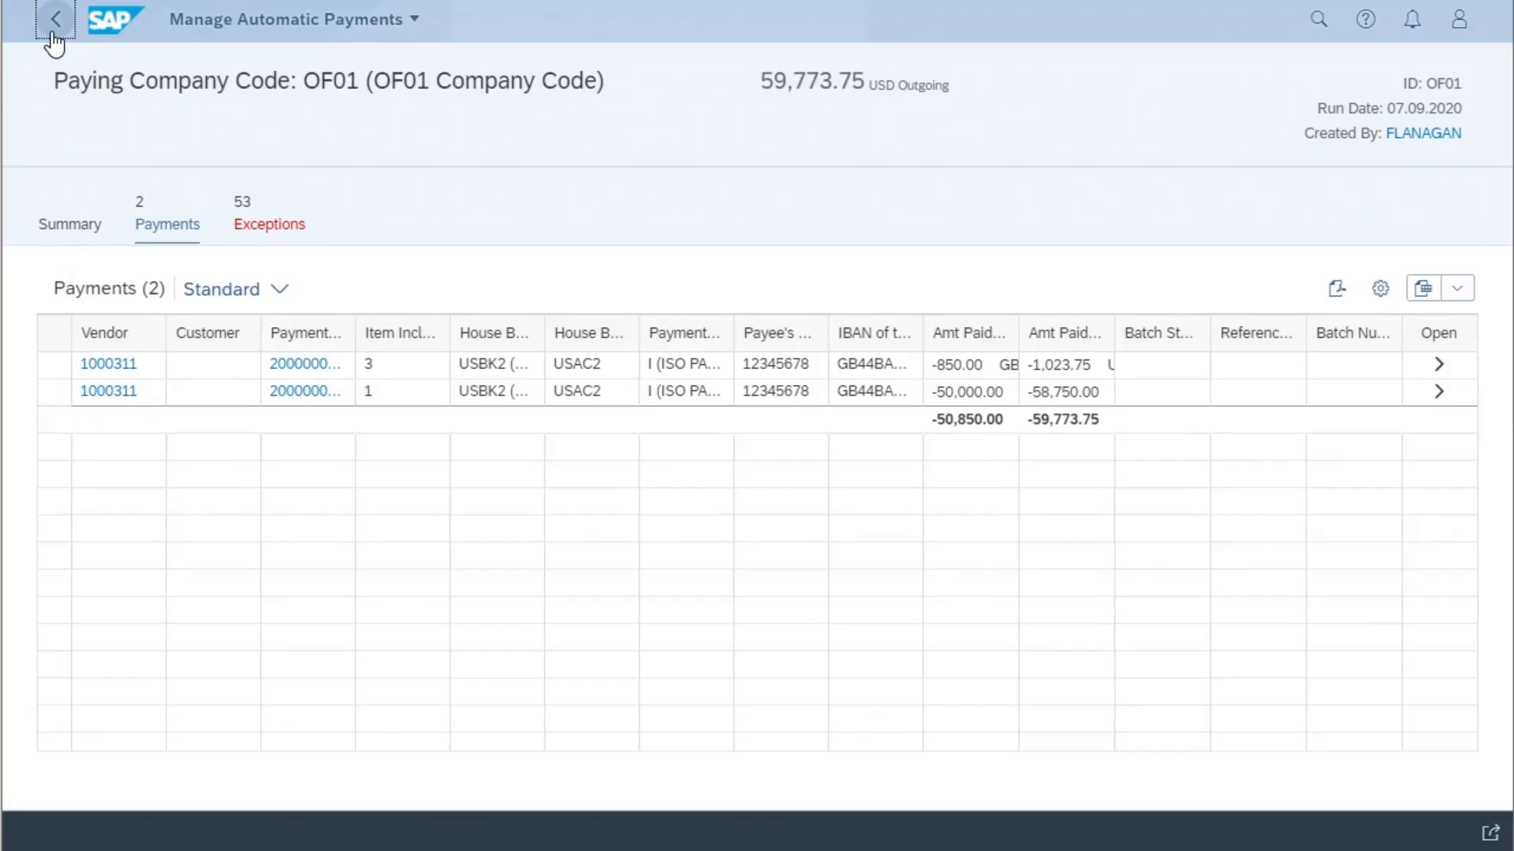
pyautogui.click(1336, 290)
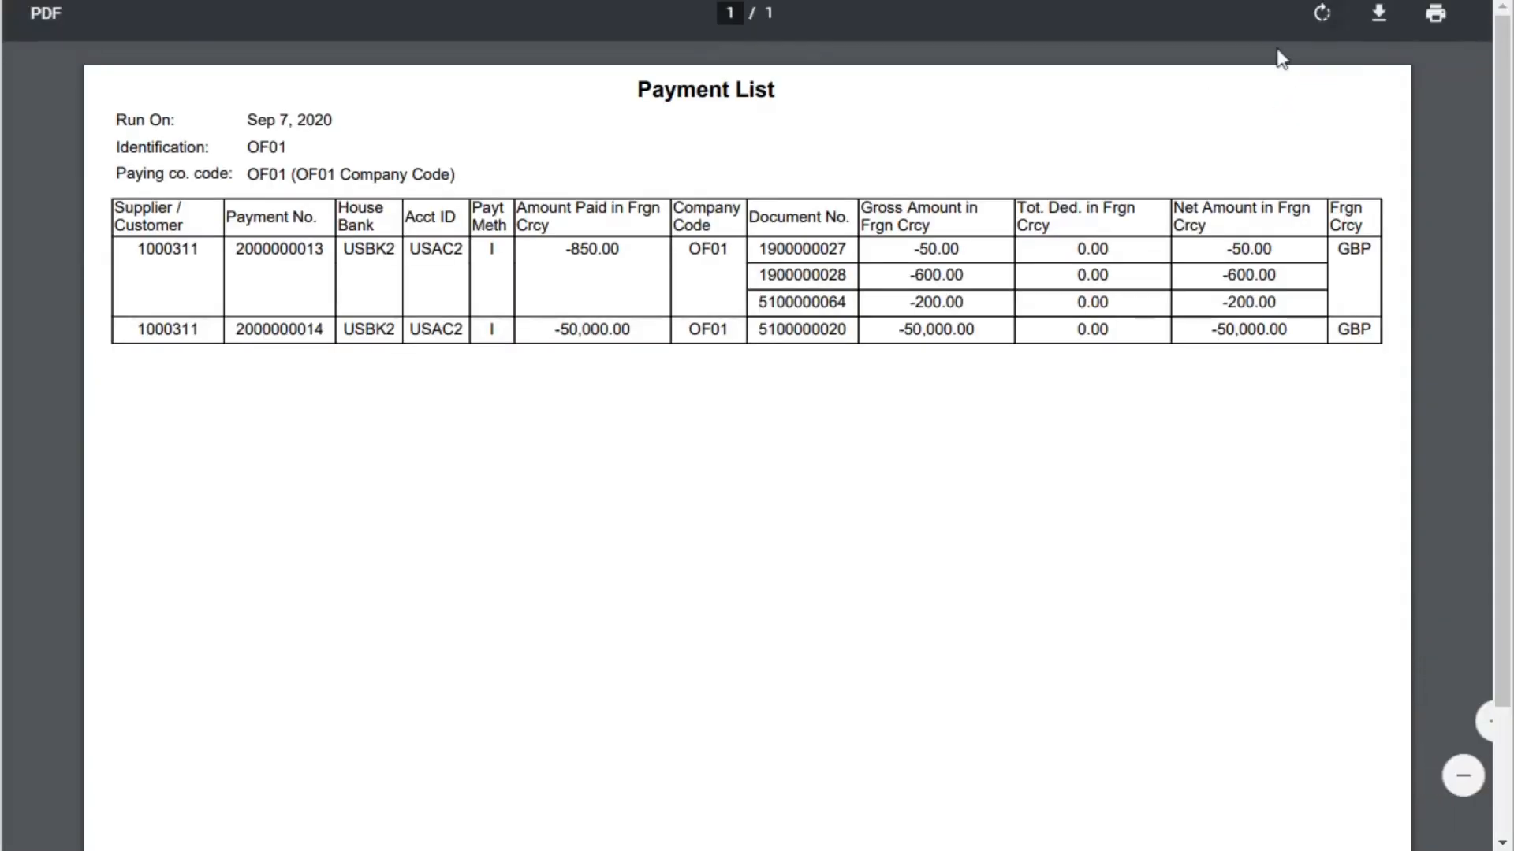
pyautogui.click(1378, 26)
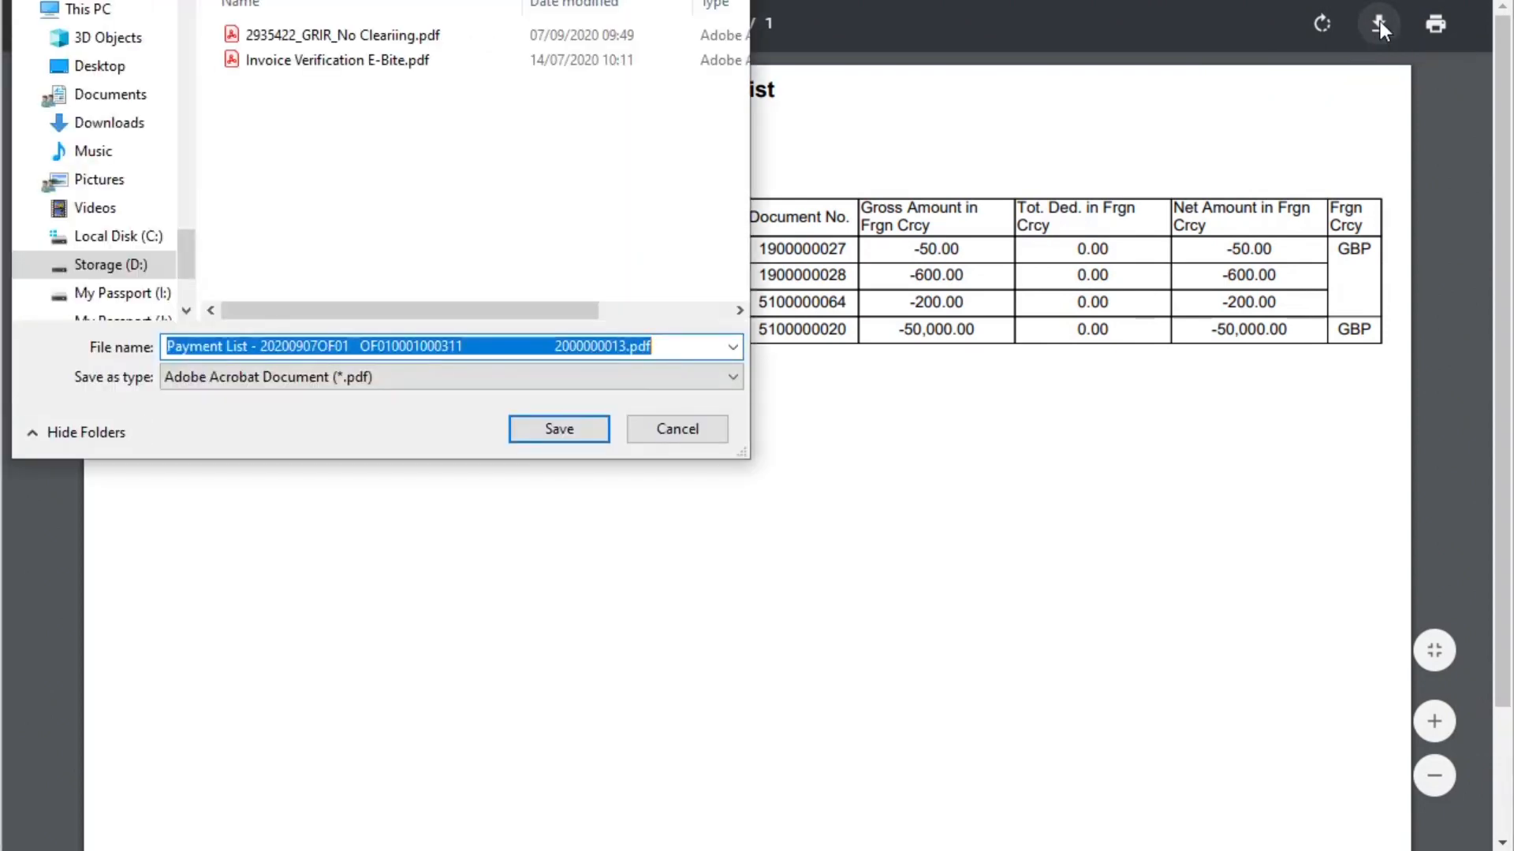
pyautogui.click(591, 438)
pyautogui.hotkey('ctrl', 'w')
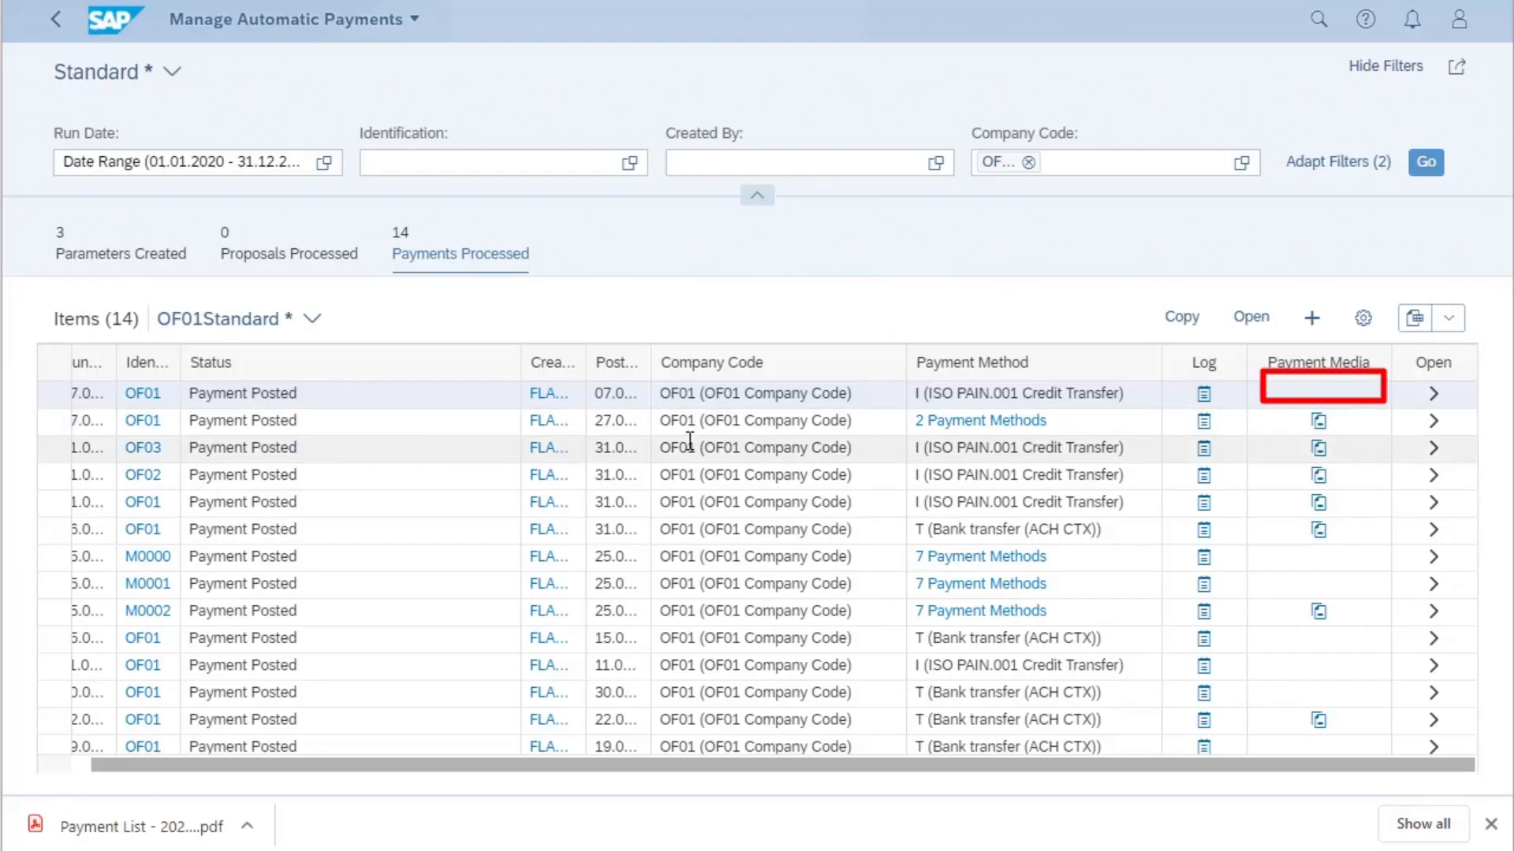
# - Examine the 07.09.2020 OF01 payment run's log for the posted documents, payment media creation and payment advice output, and close the log
pyautogui.click(1204, 394)
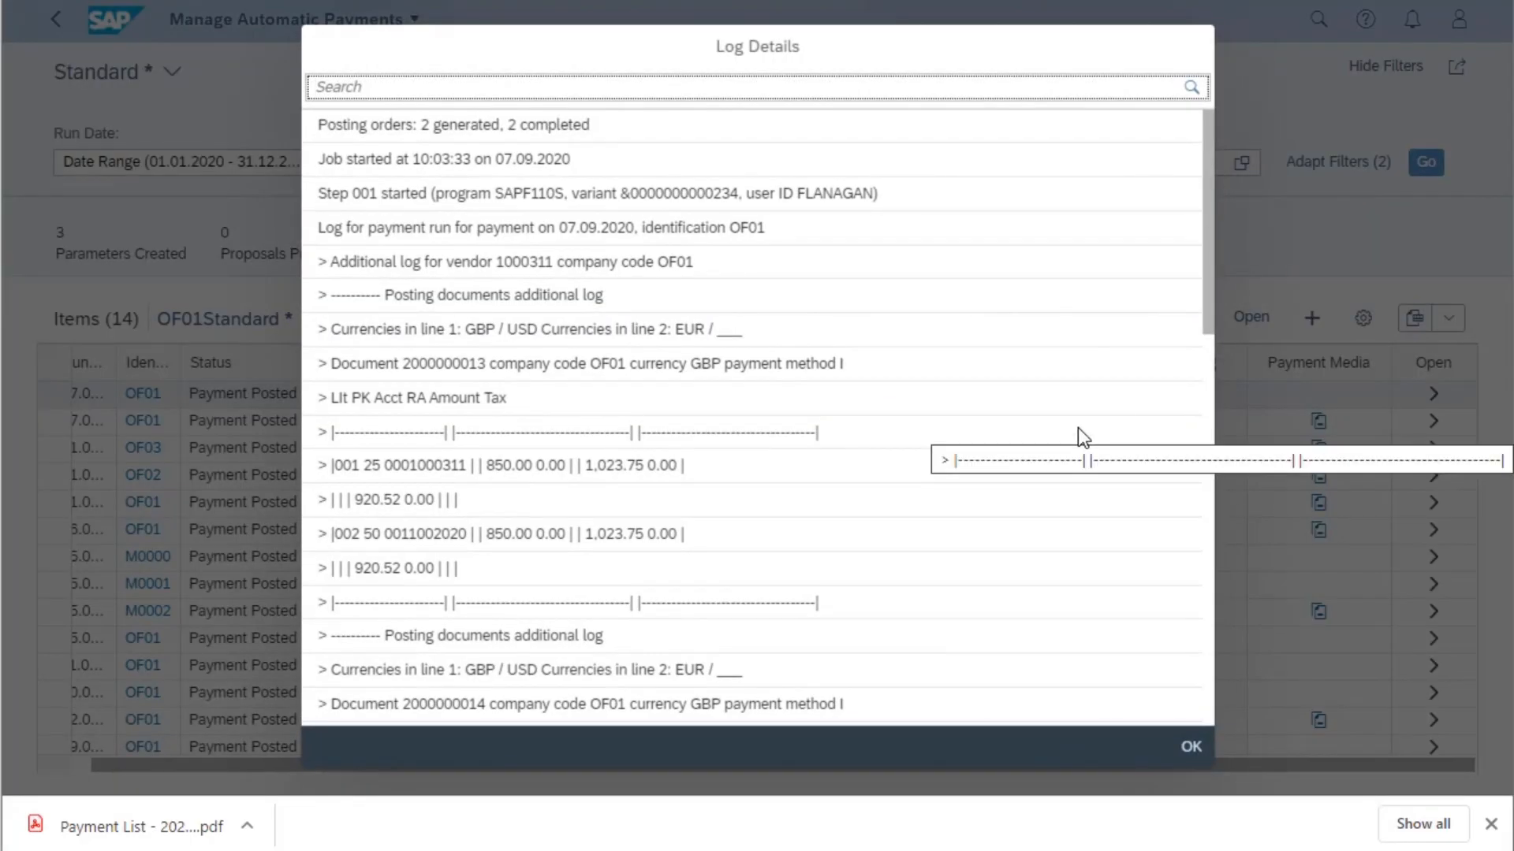
pyautogui.scroll(-6, 1077, 429)
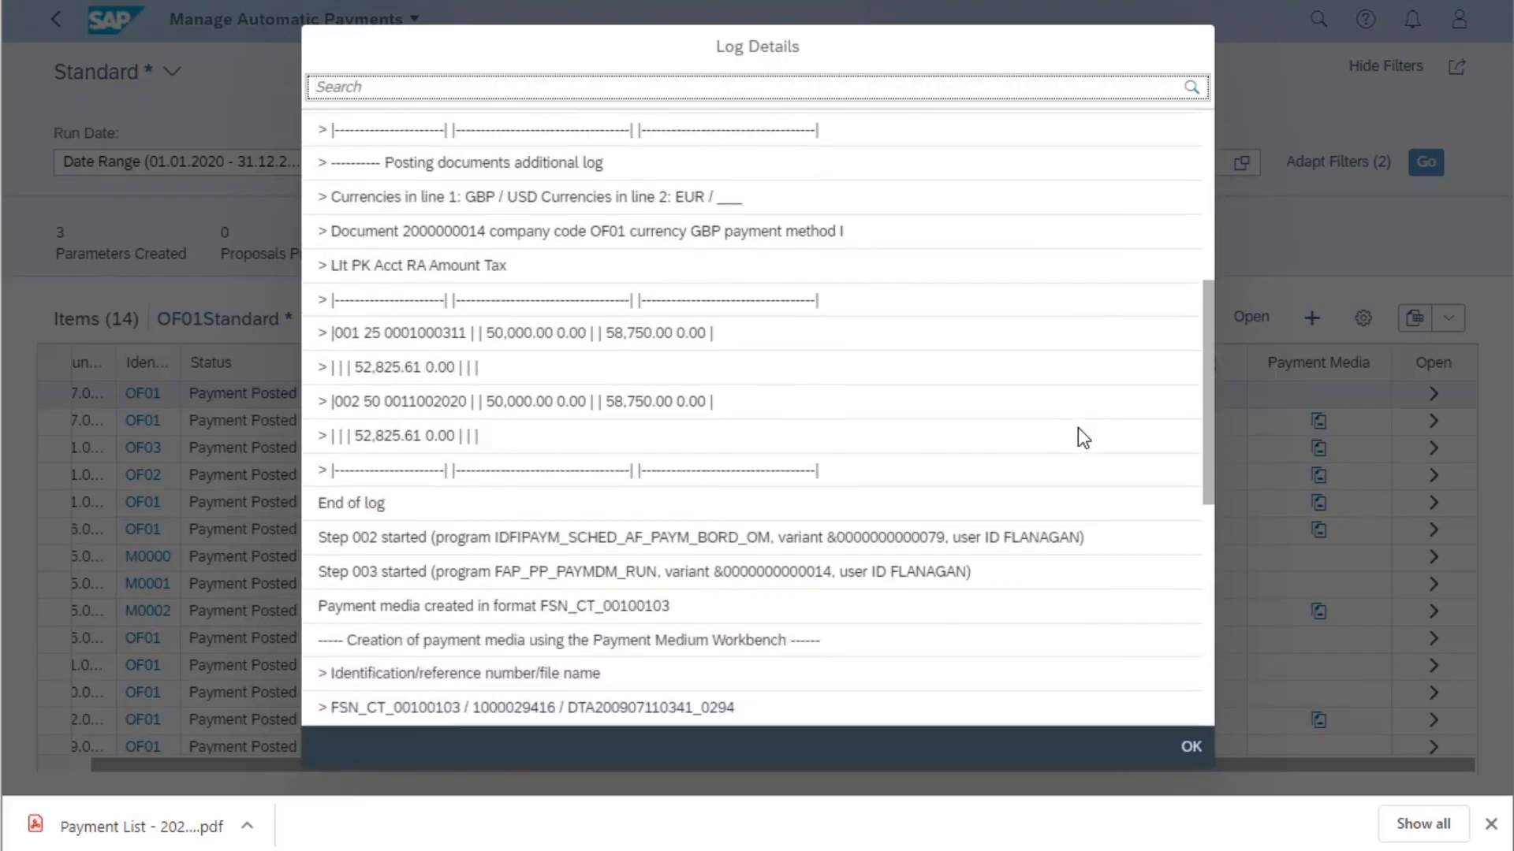
pyautogui.scroll(-2, 1076, 428)
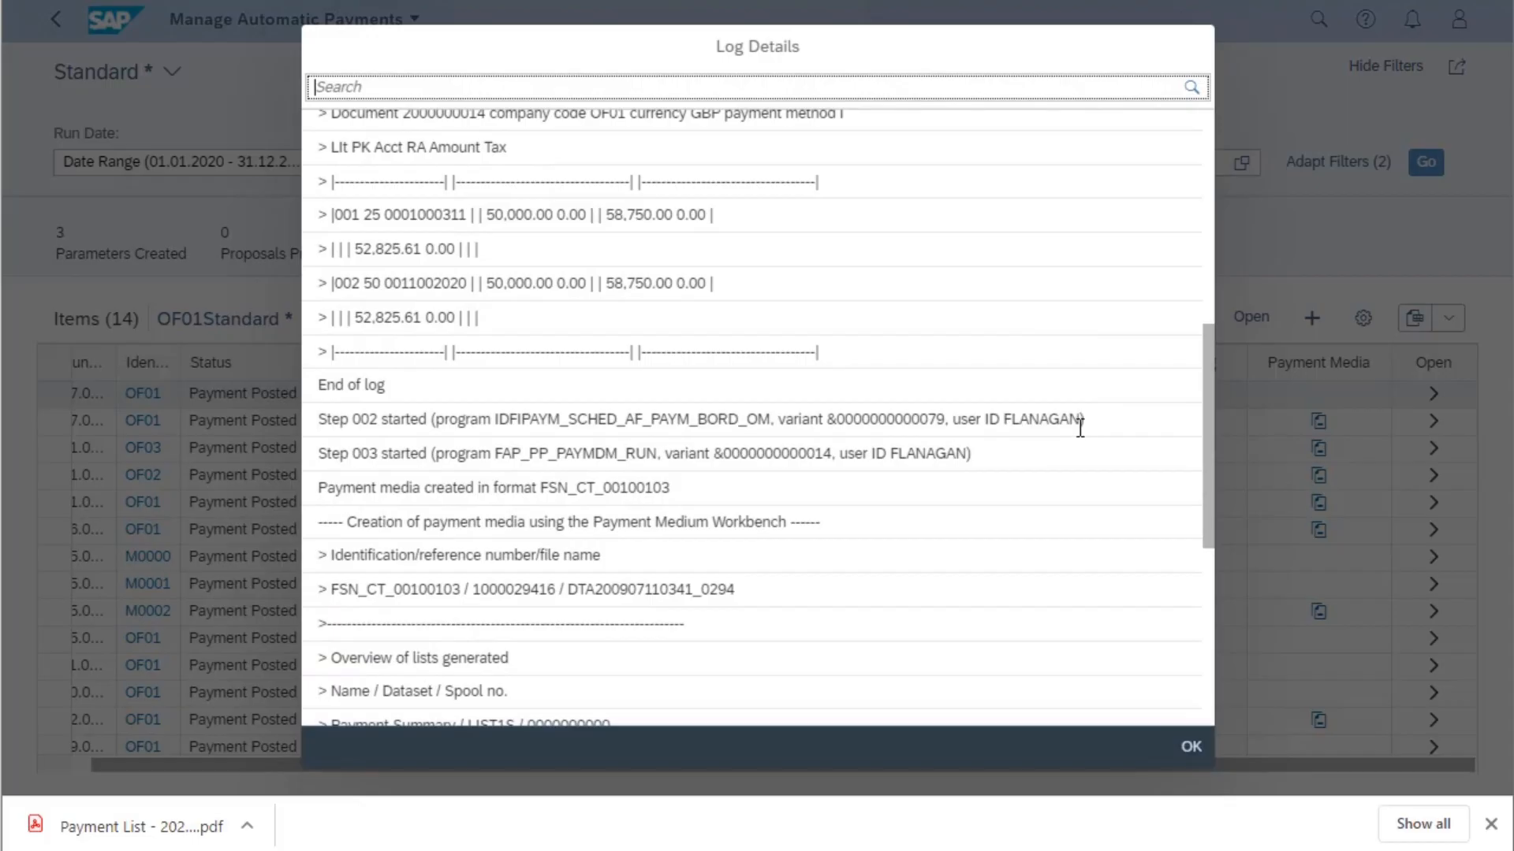
pyautogui.scroll(-2, 1079, 428)
pyautogui.scroll(-3, 1076, 427)
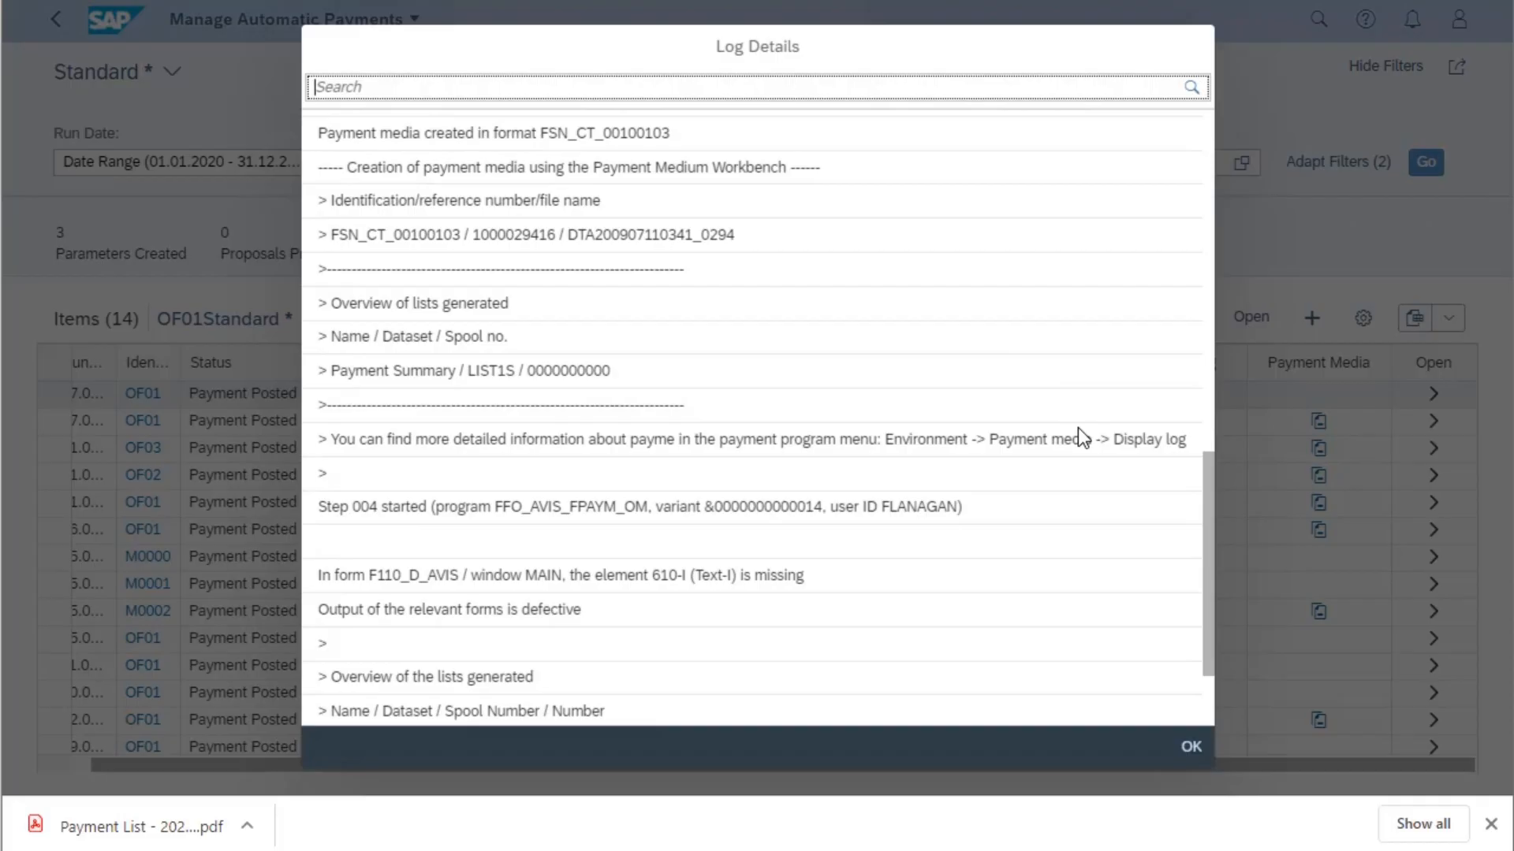
pyautogui.scroll(-2, 1078, 438)
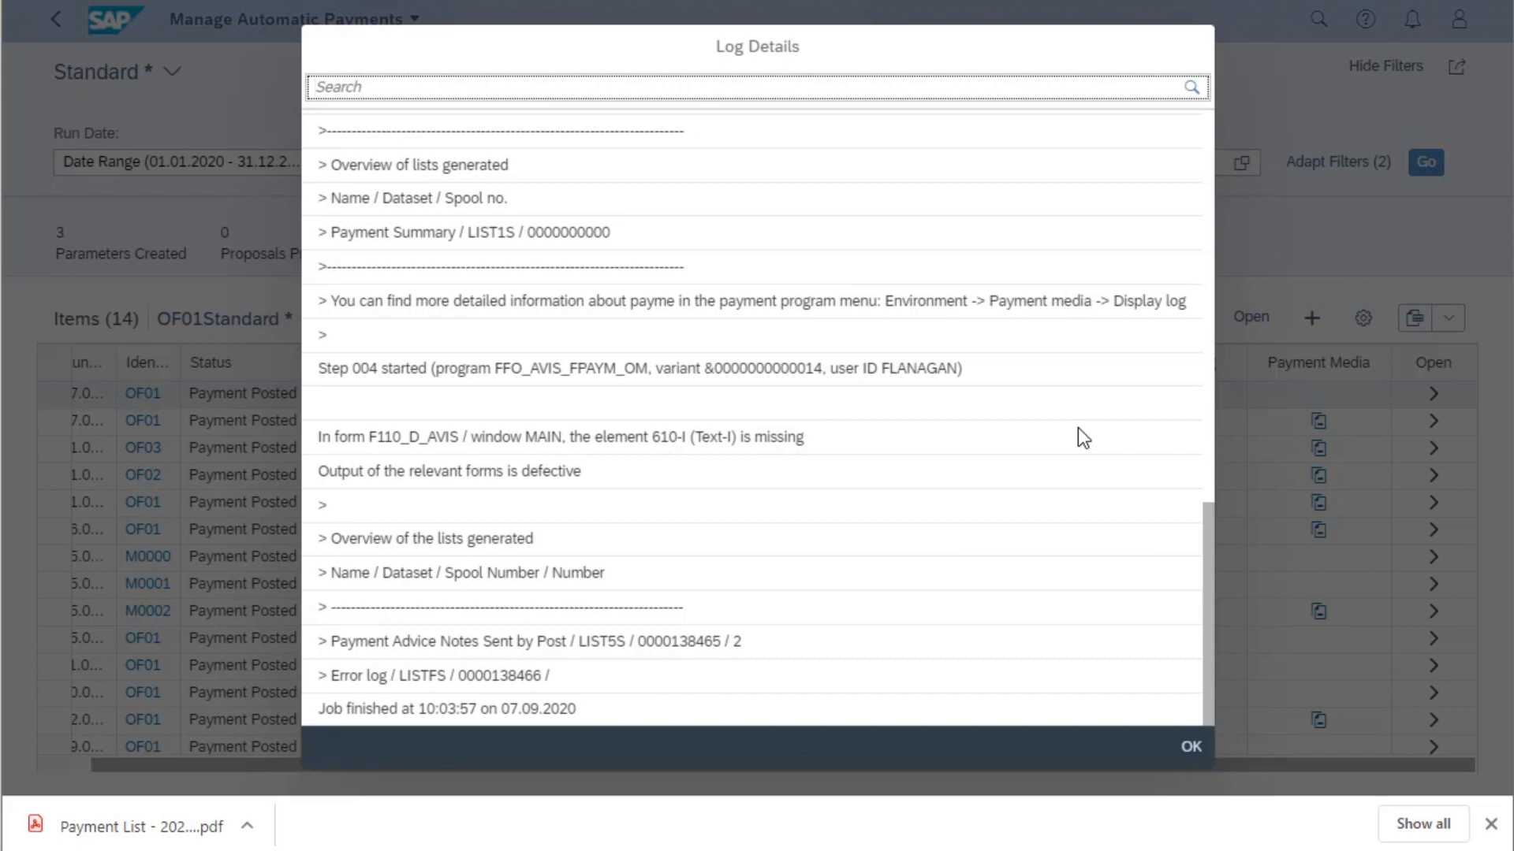
pyautogui.click(1192, 746)
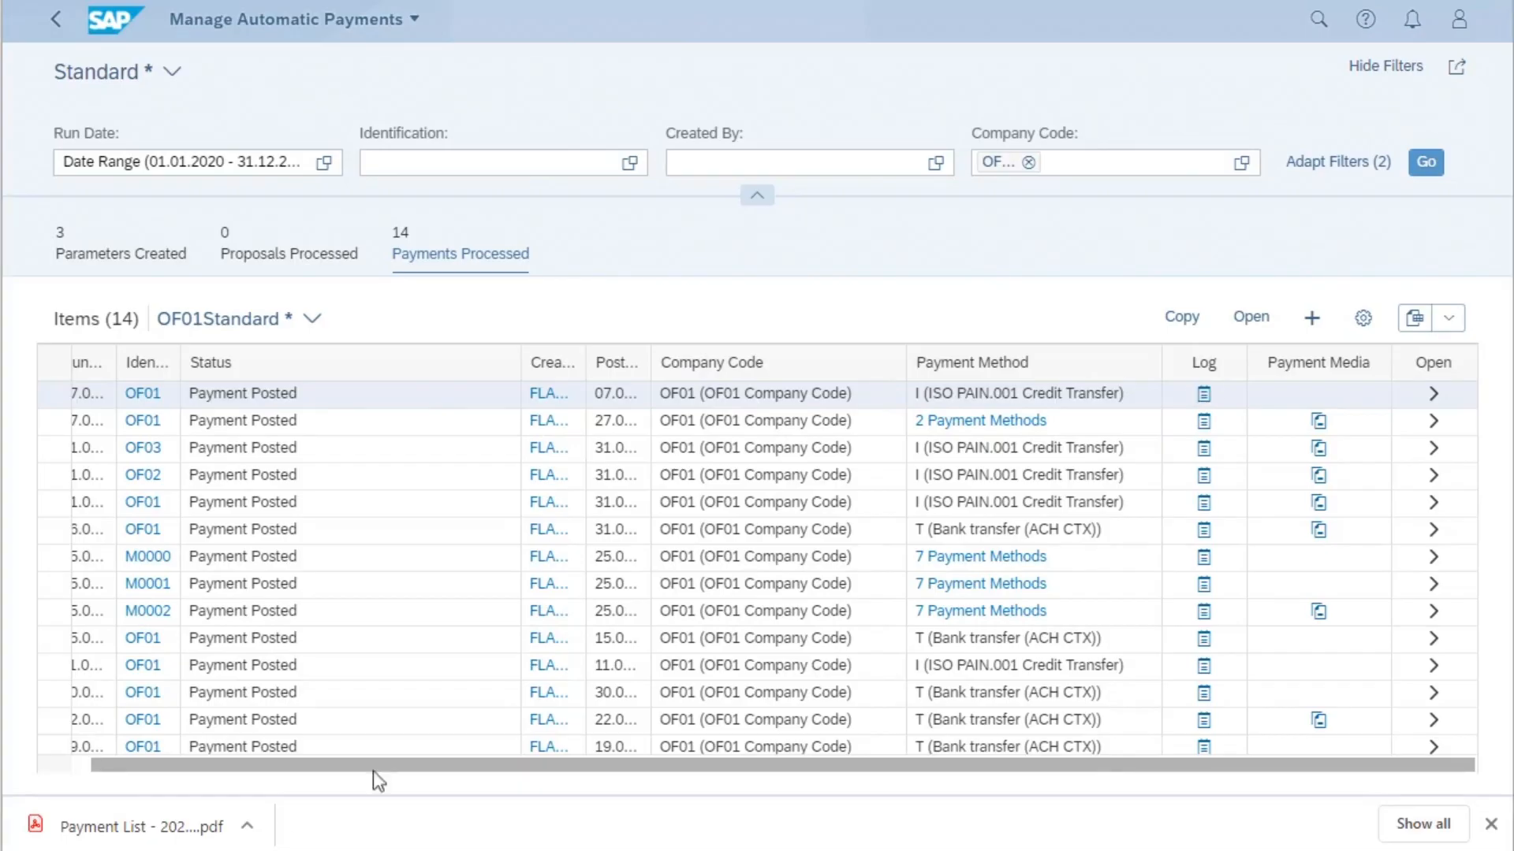
# - Refresh the processed payments and review the column, filter and group options in the view settings without changing them
pyautogui.click(1423, 168)
pyautogui.click(1426, 170)
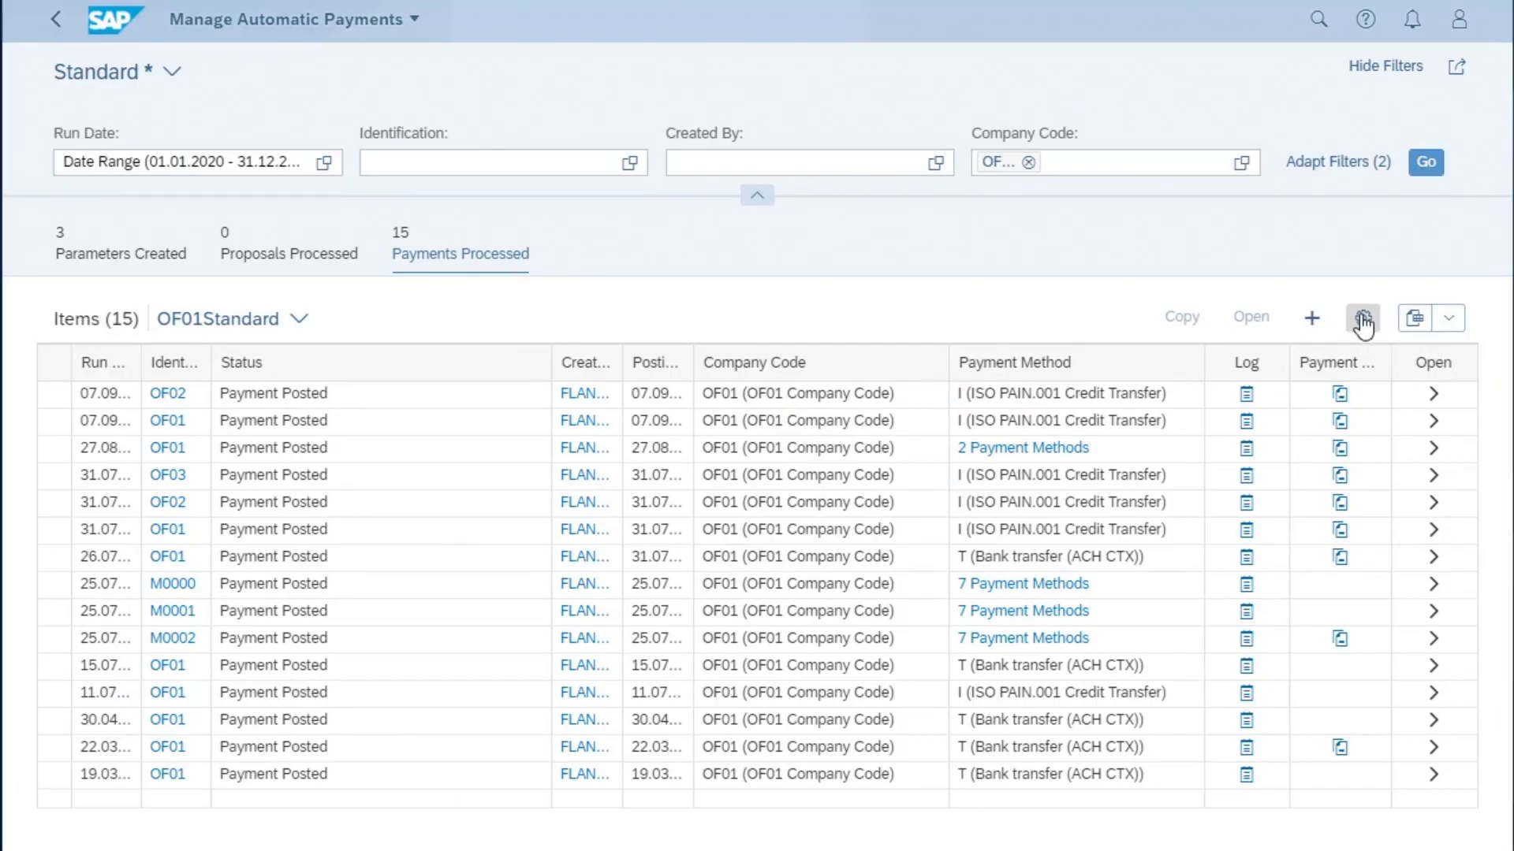
pyautogui.click(1363, 320)
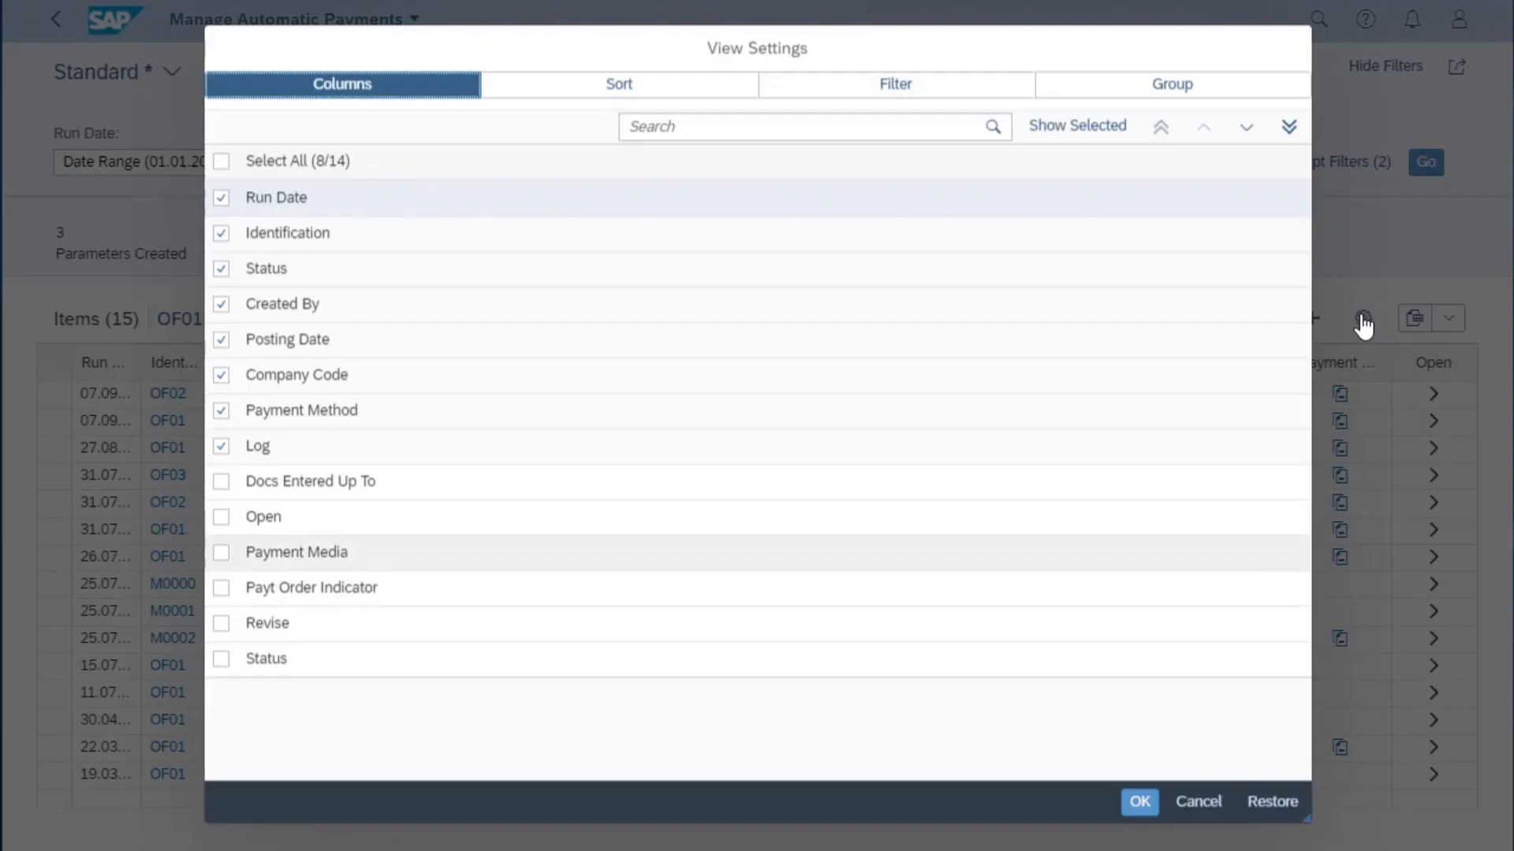
pyautogui.click(608, 101)
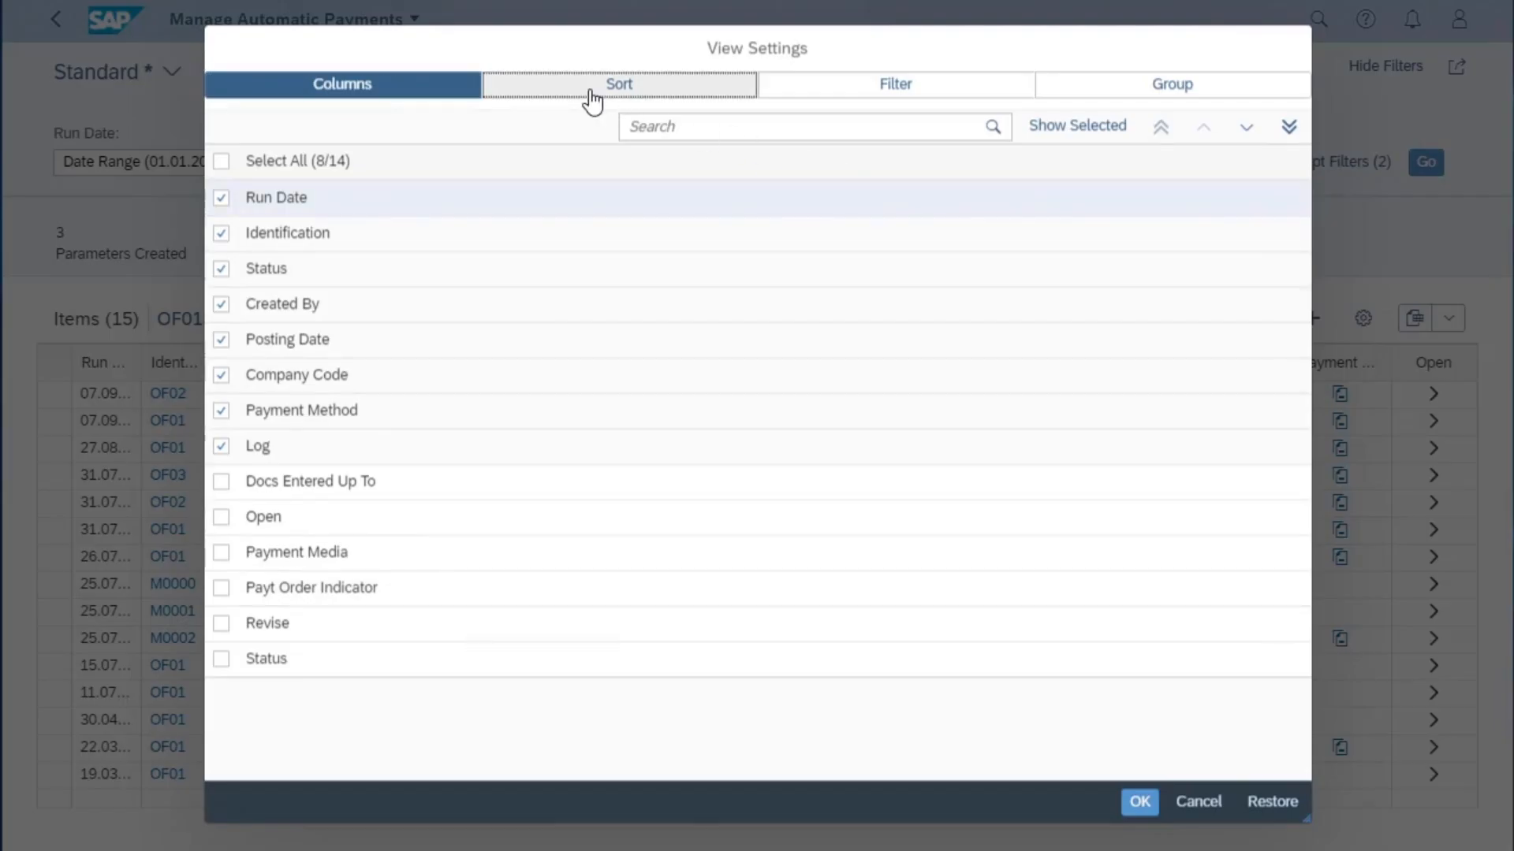
pyautogui.click(849, 89)
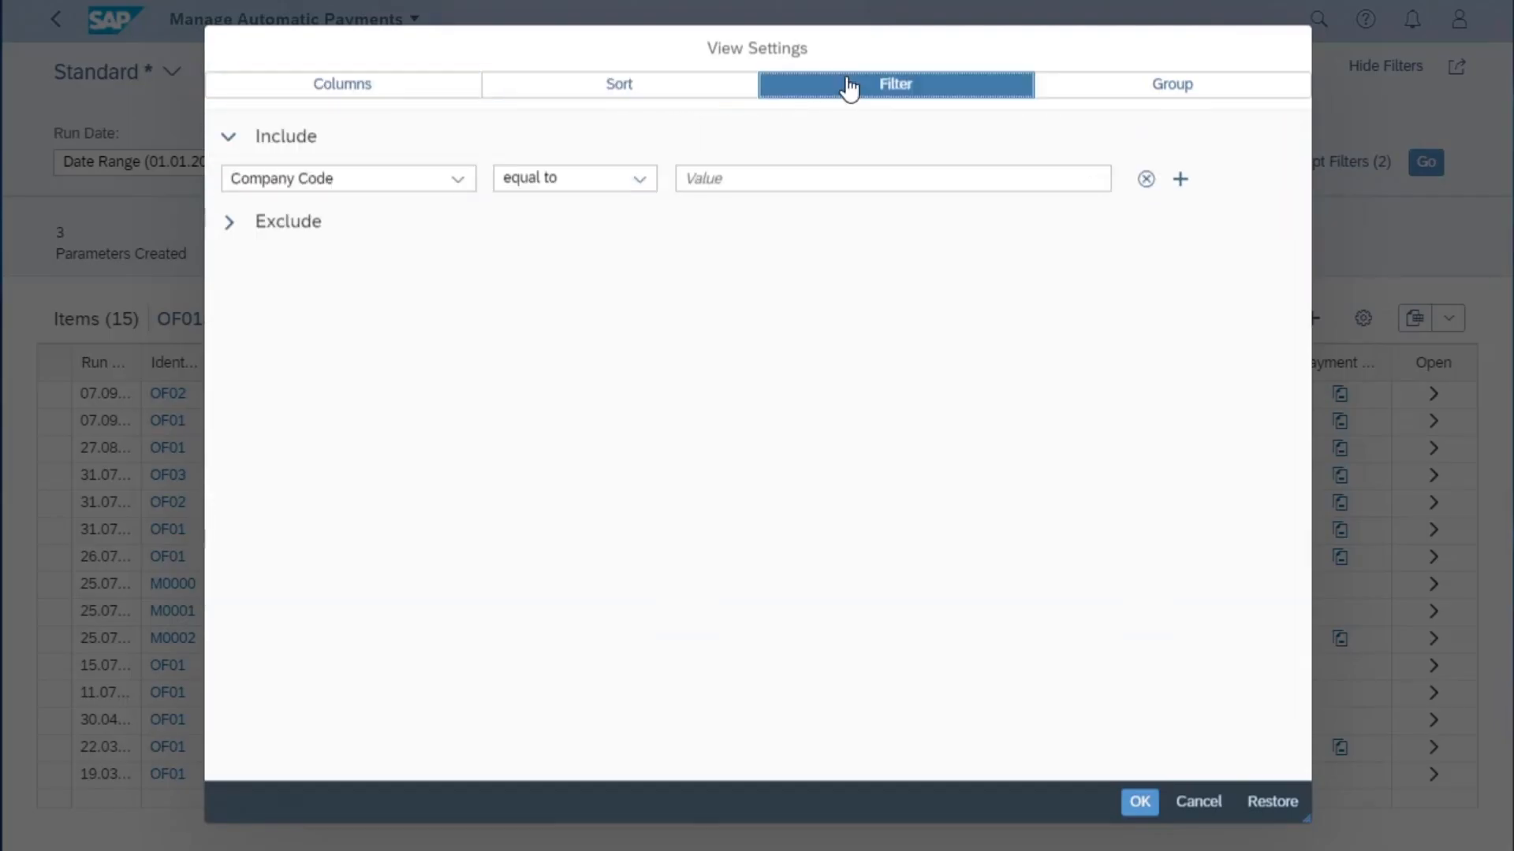
pyautogui.click(457, 184)
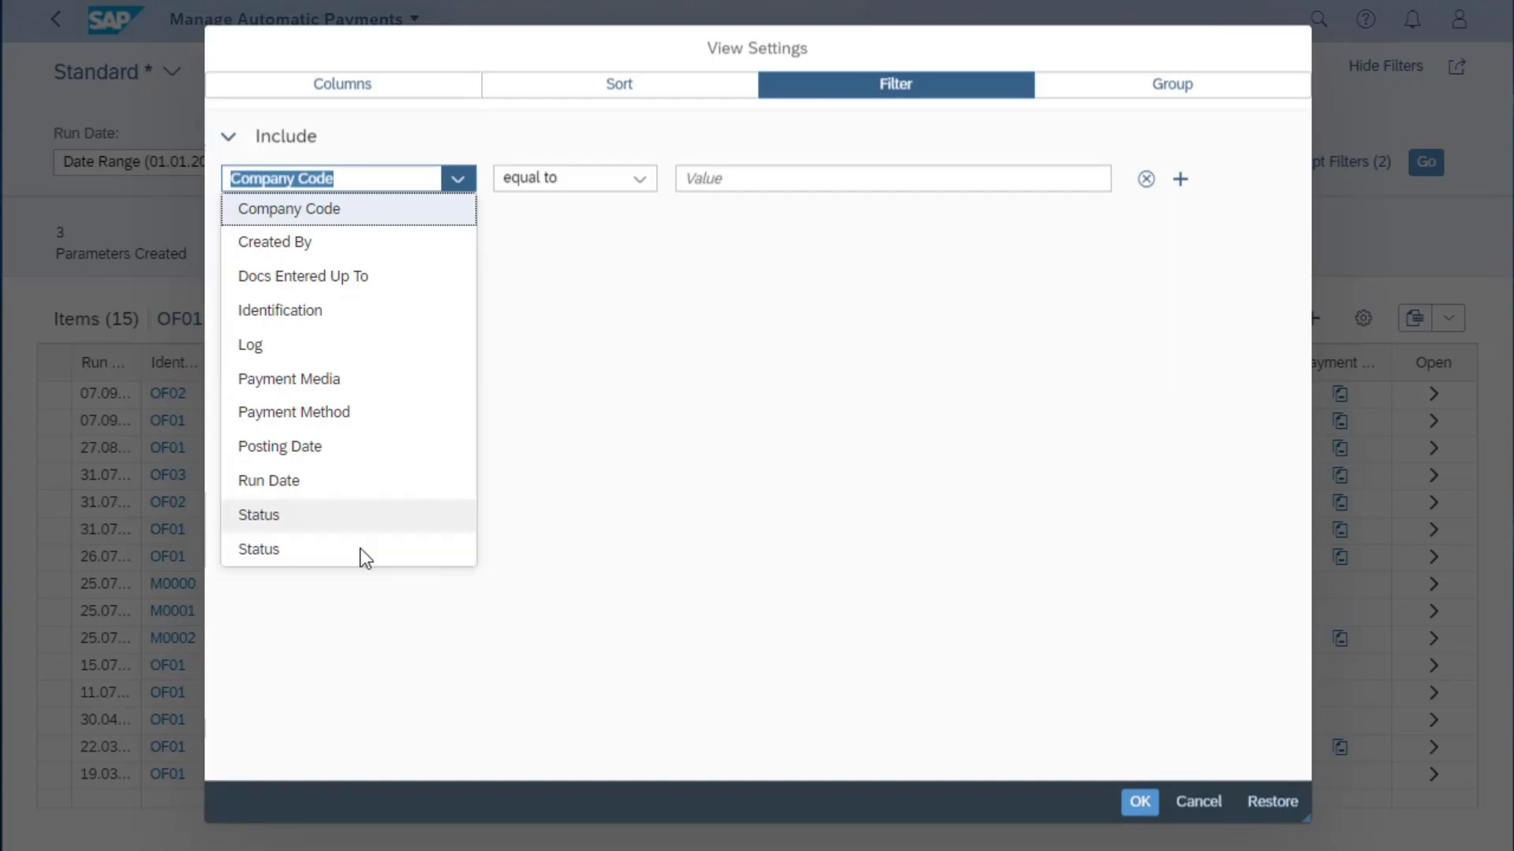
pyautogui.click(1155, 86)
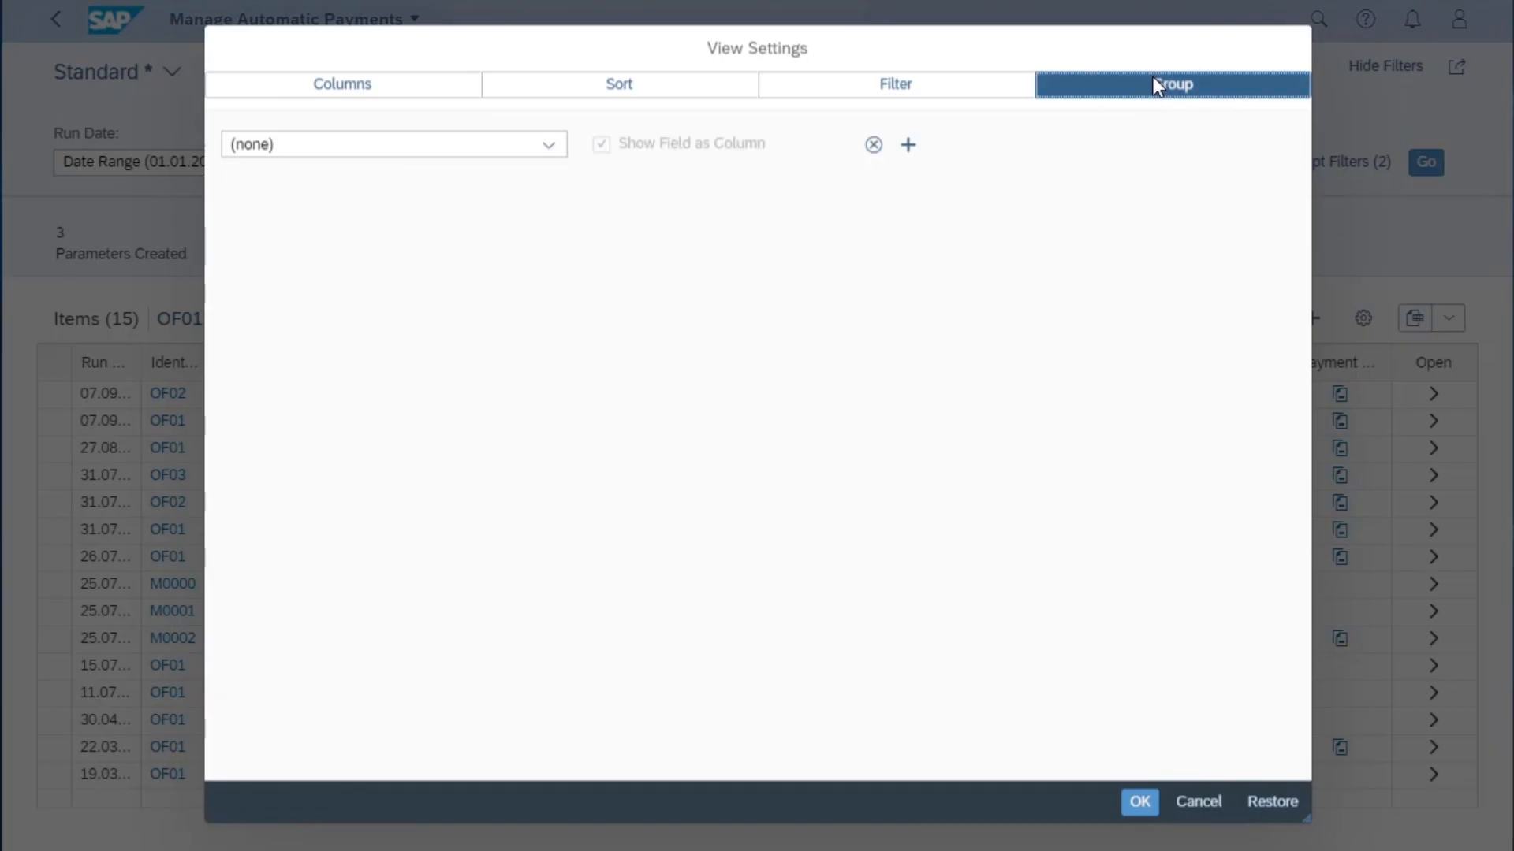
pyautogui.click(1142, 804)
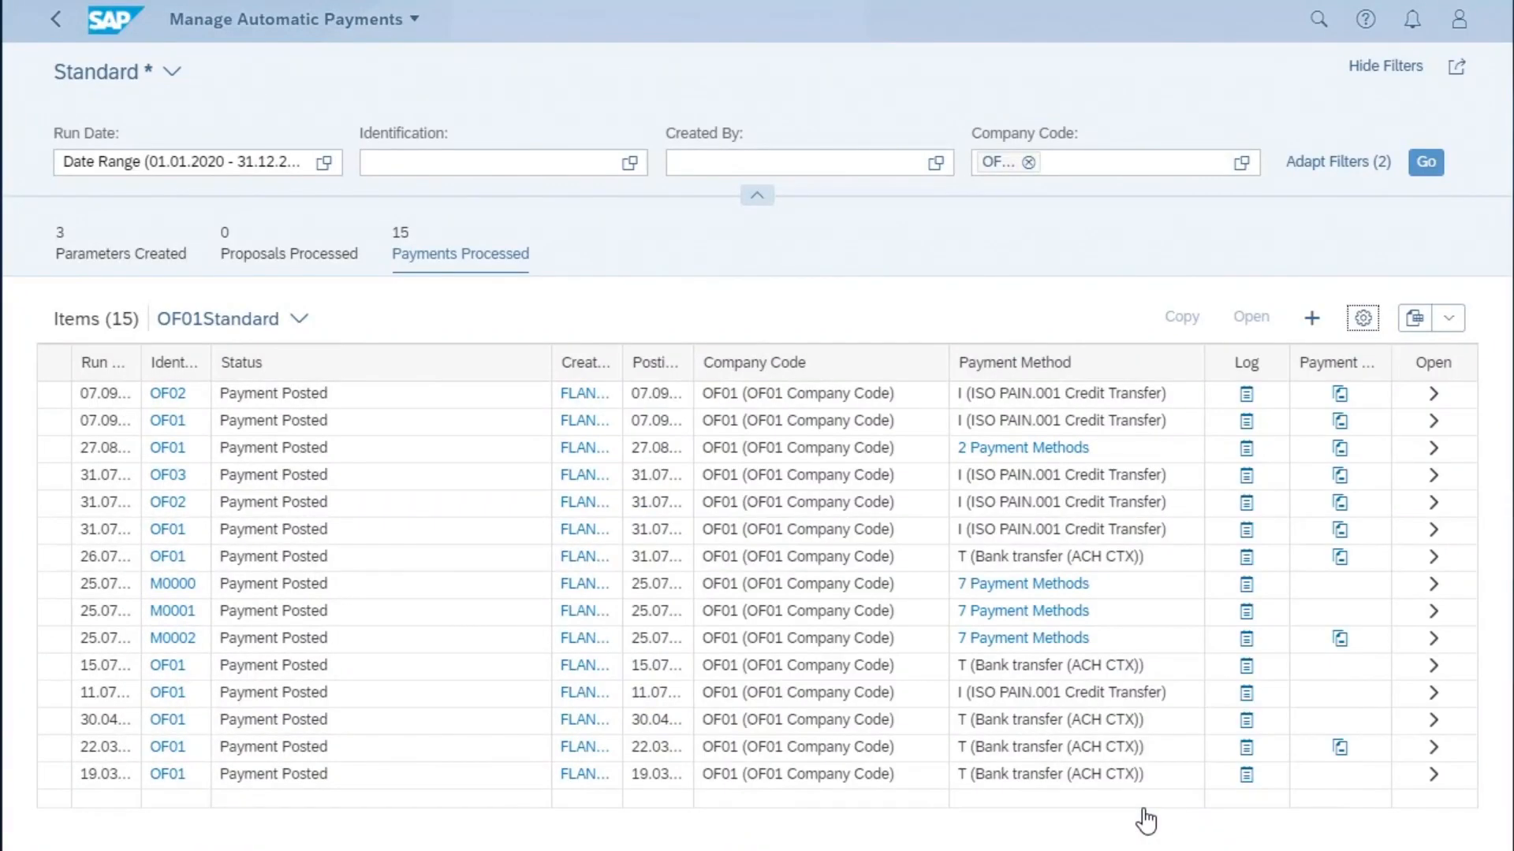
# - Open the payment list of the 07.09.2020 OF01 run and return to the processed payments
pyautogui.click(52, 431)
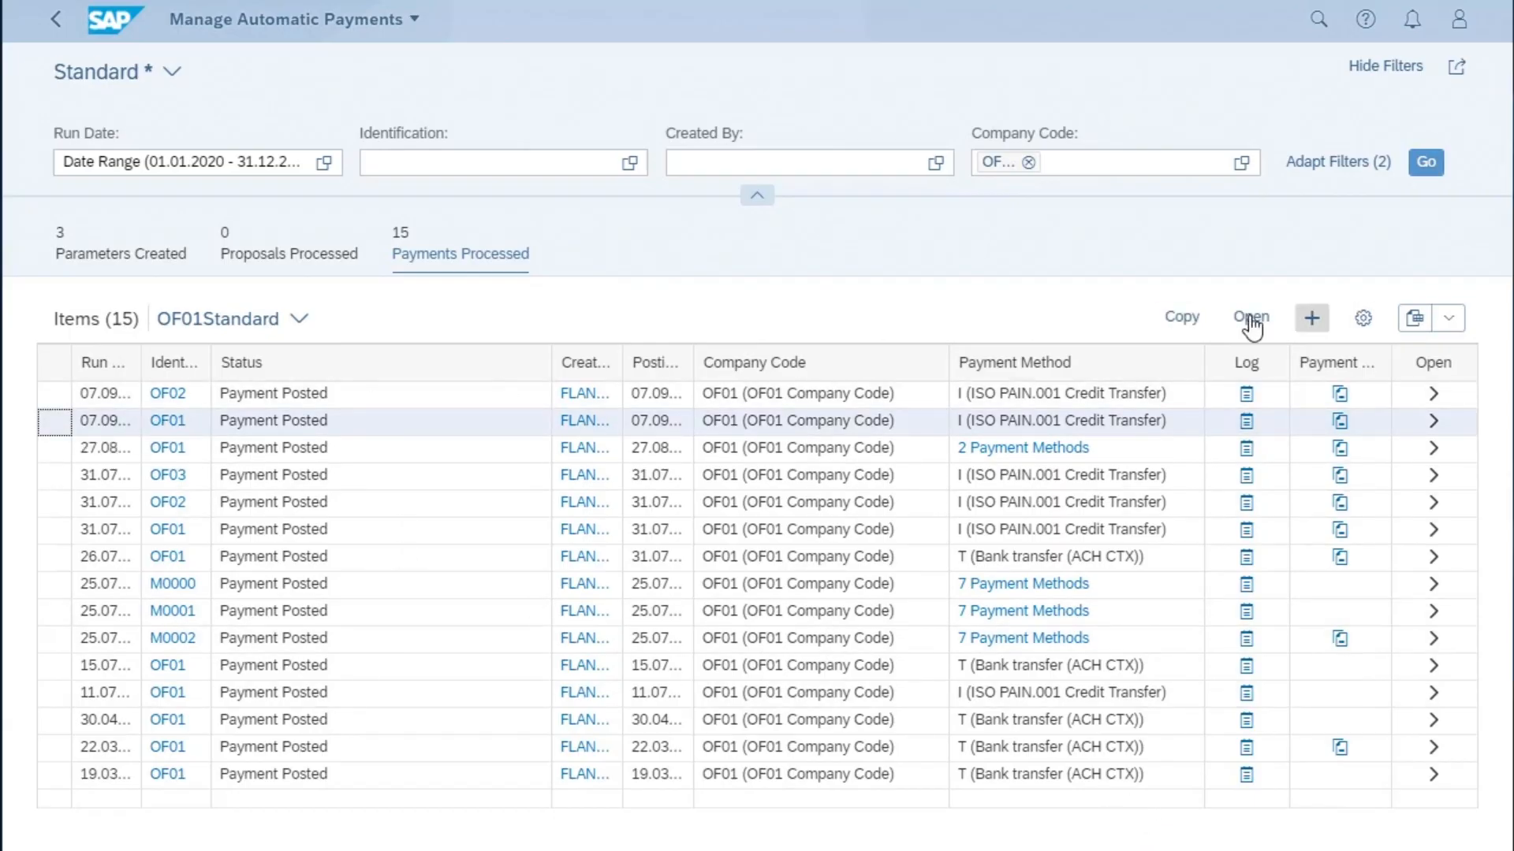
pyautogui.click(1251, 318)
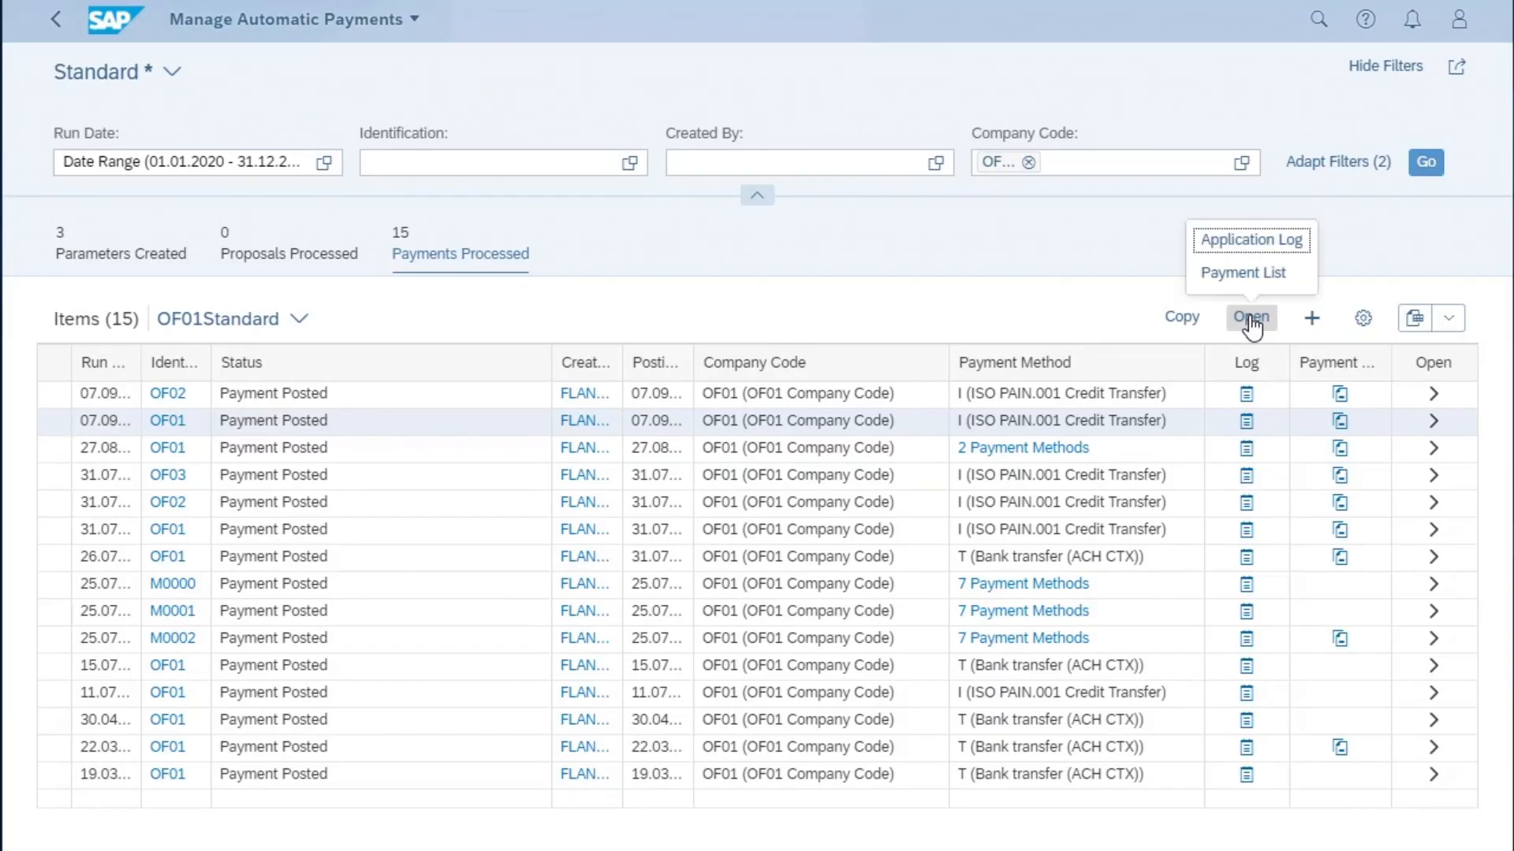
pyautogui.click(1227, 276)
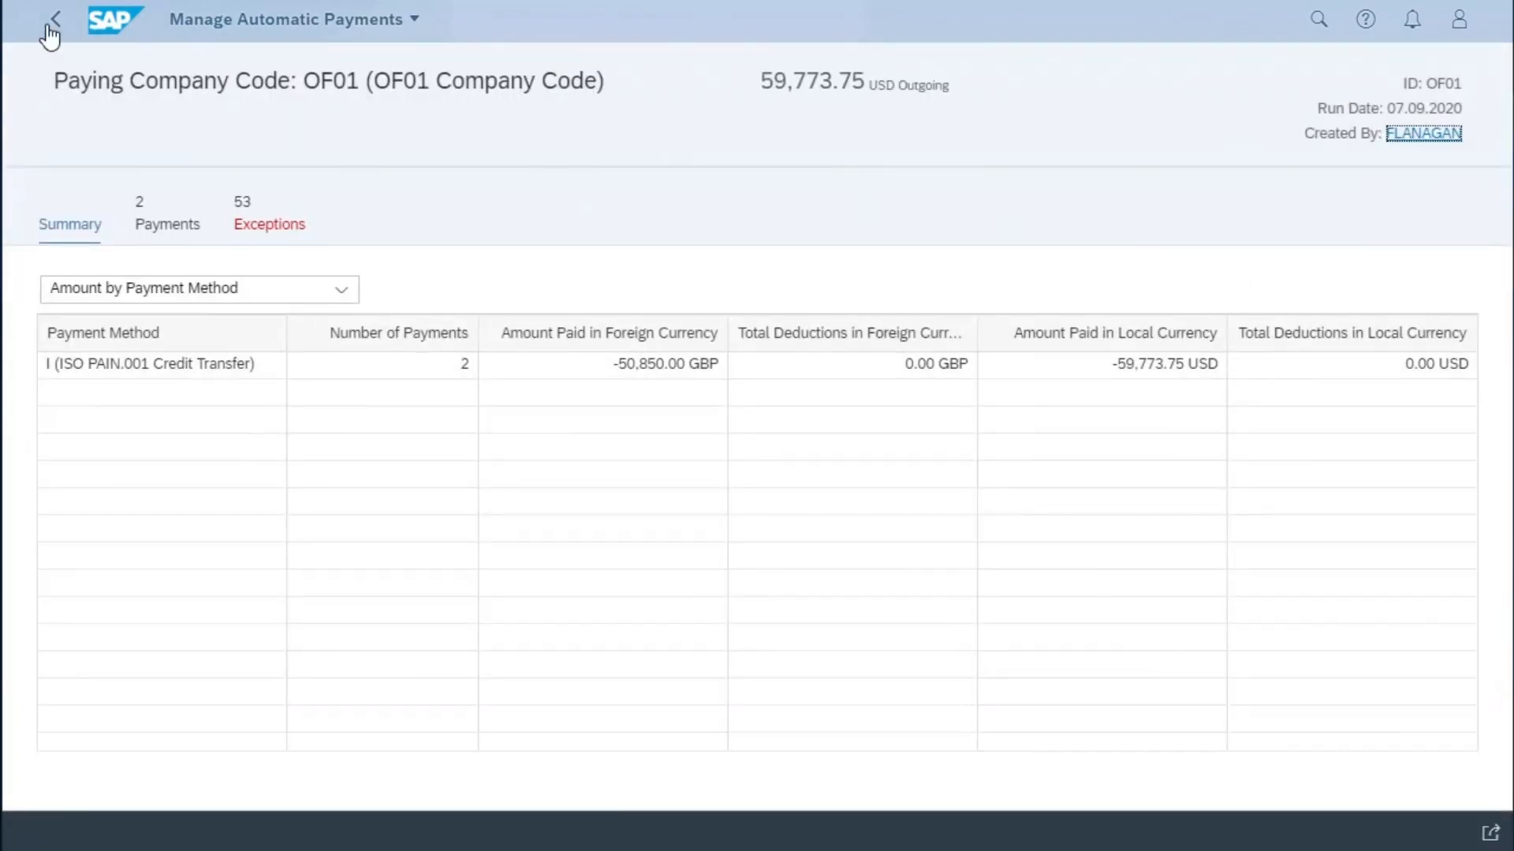
pyautogui.click(55, 19)
# - Read through the application log of the 07.09.2020 OF01 run and open the Step 001 entry in the OF02 run's log
pyautogui.click(56, 415)
pyautogui.click(1251, 319)
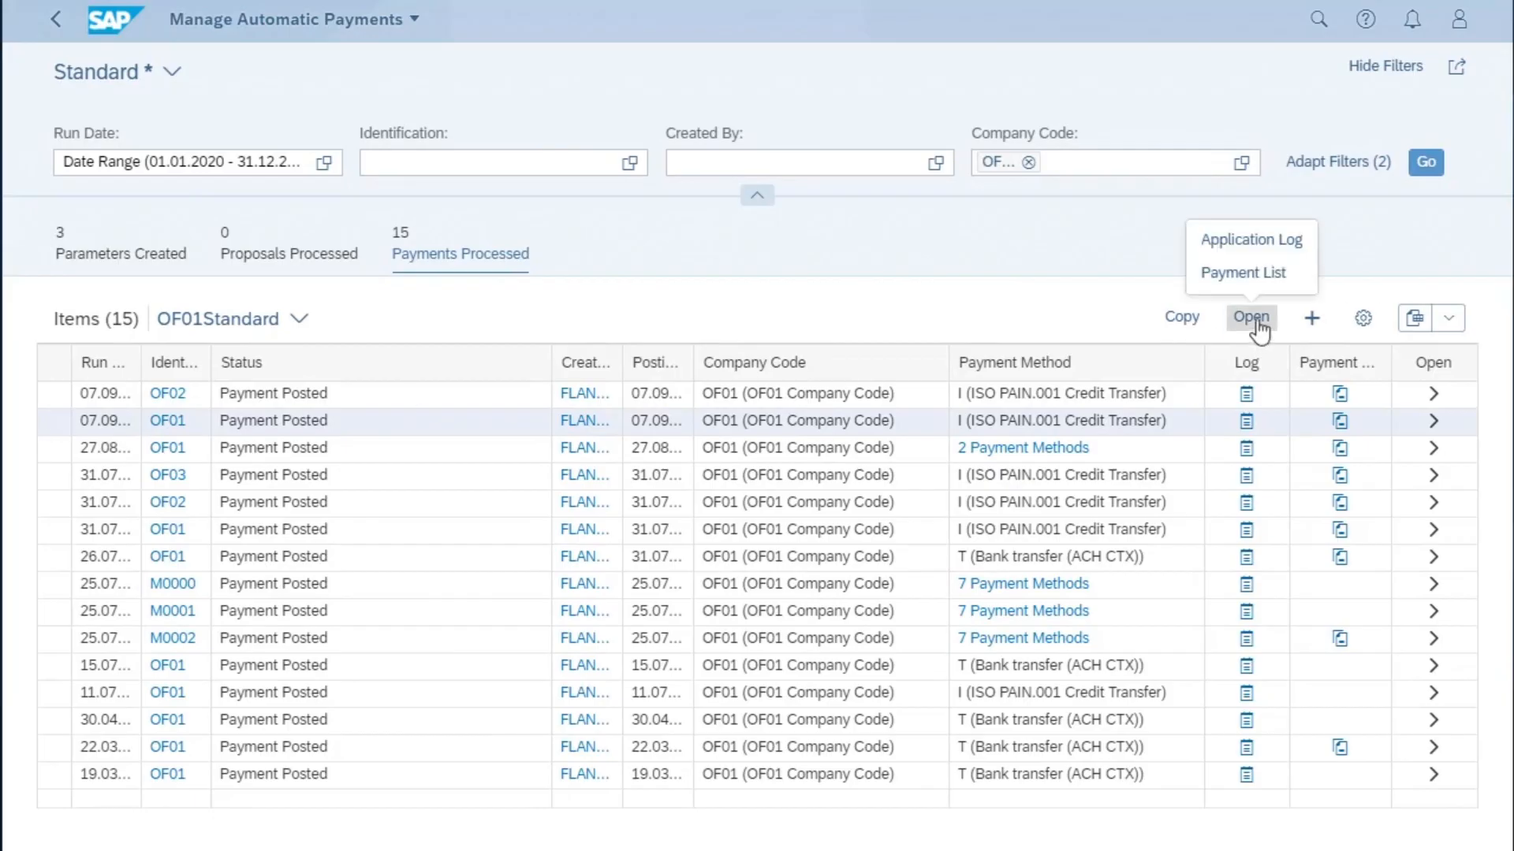
pyautogui.click(1230, 244)
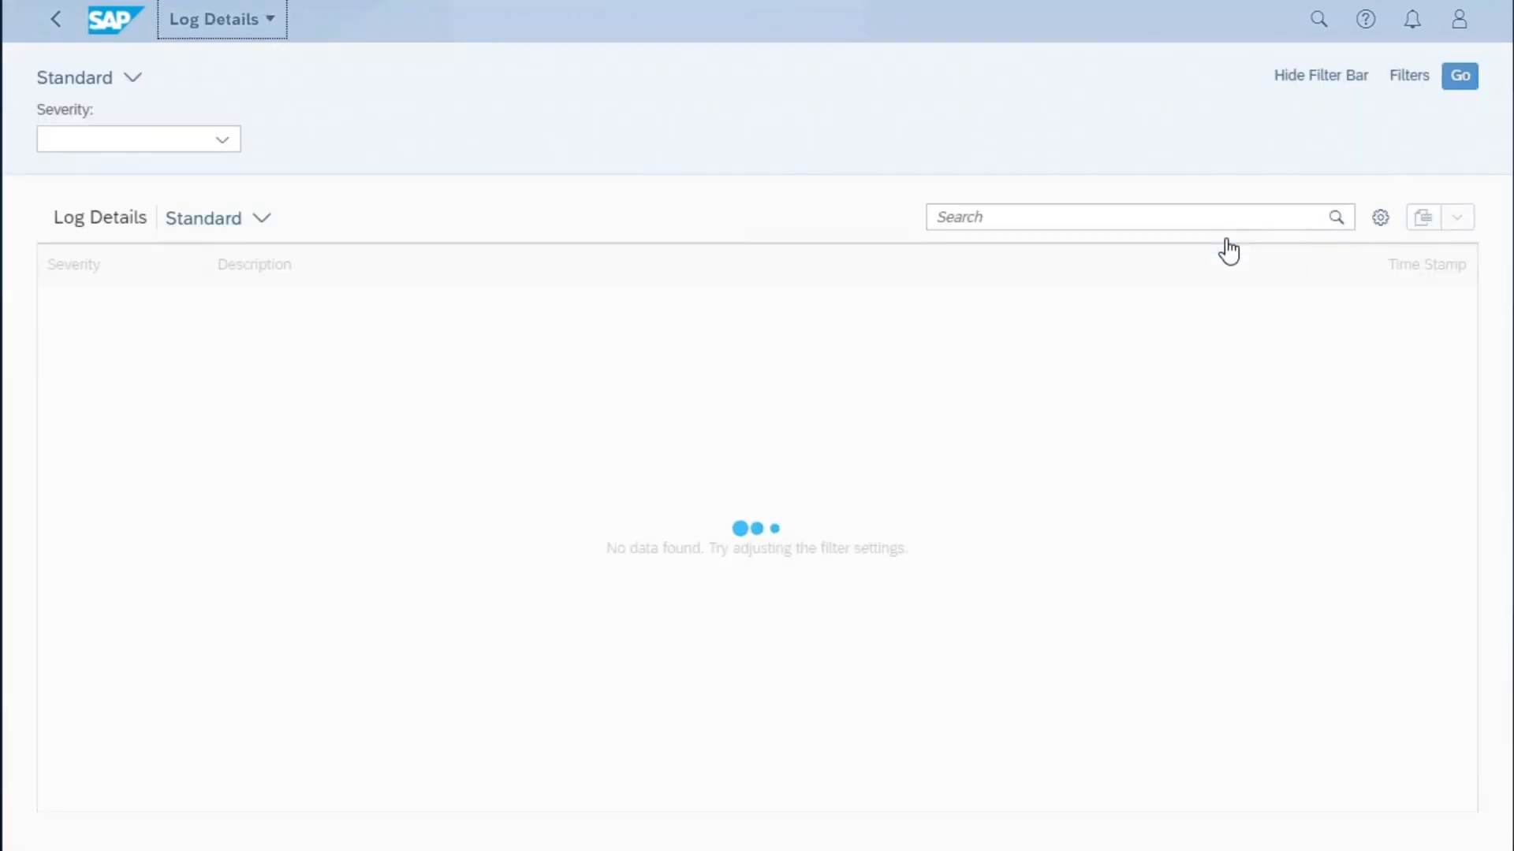
pyautogui.moveTo(1471, 350); pyautogui.dragTo(1471, 498)
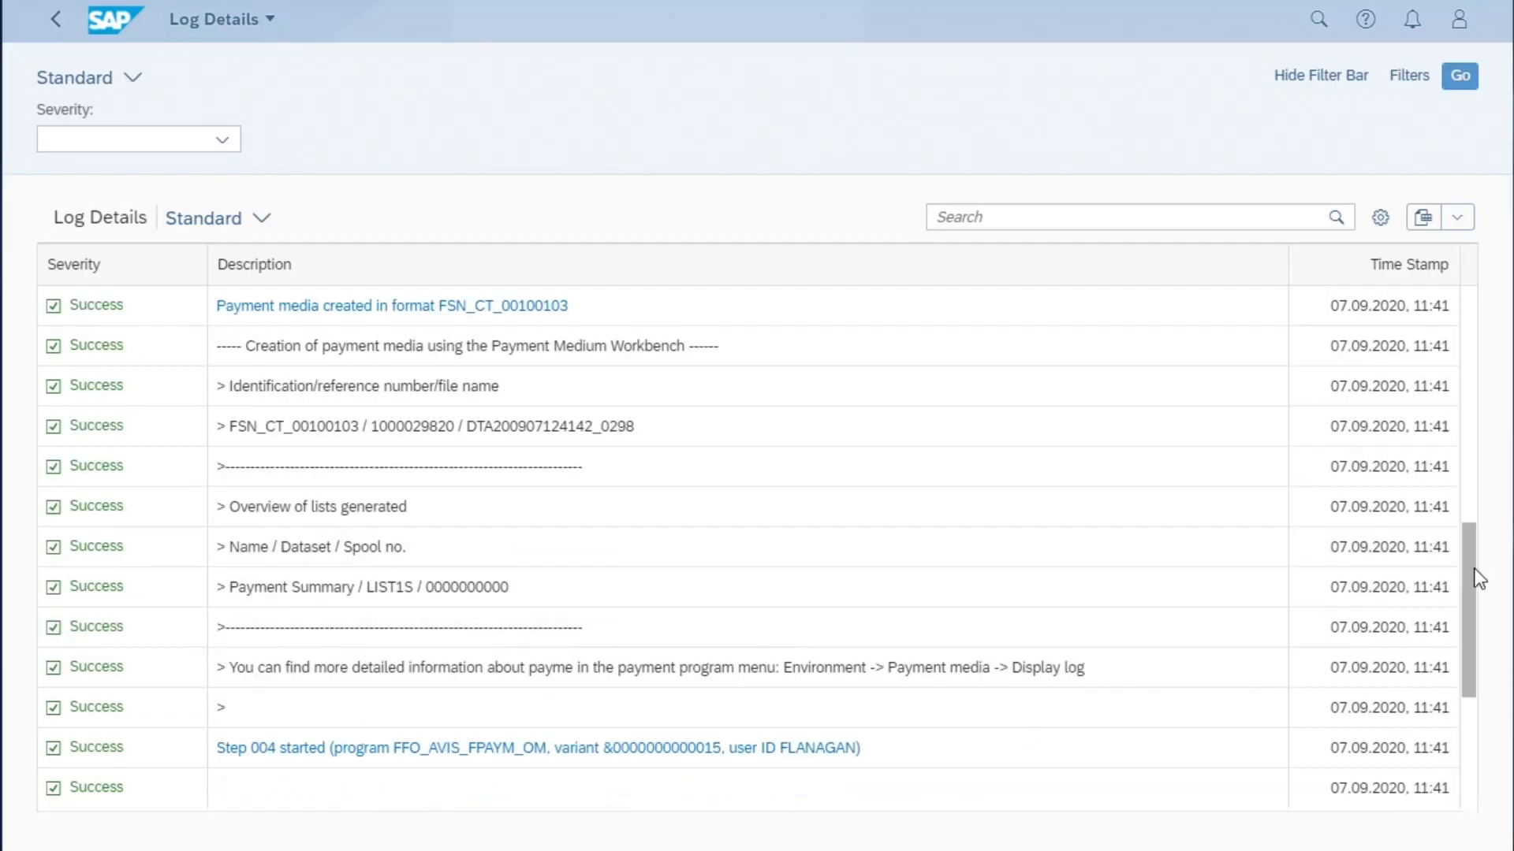
pyautogui.click(1468, 540)
pyautogui.moveTo(1468, 541); pyautogui.dragTo(1471, 319)
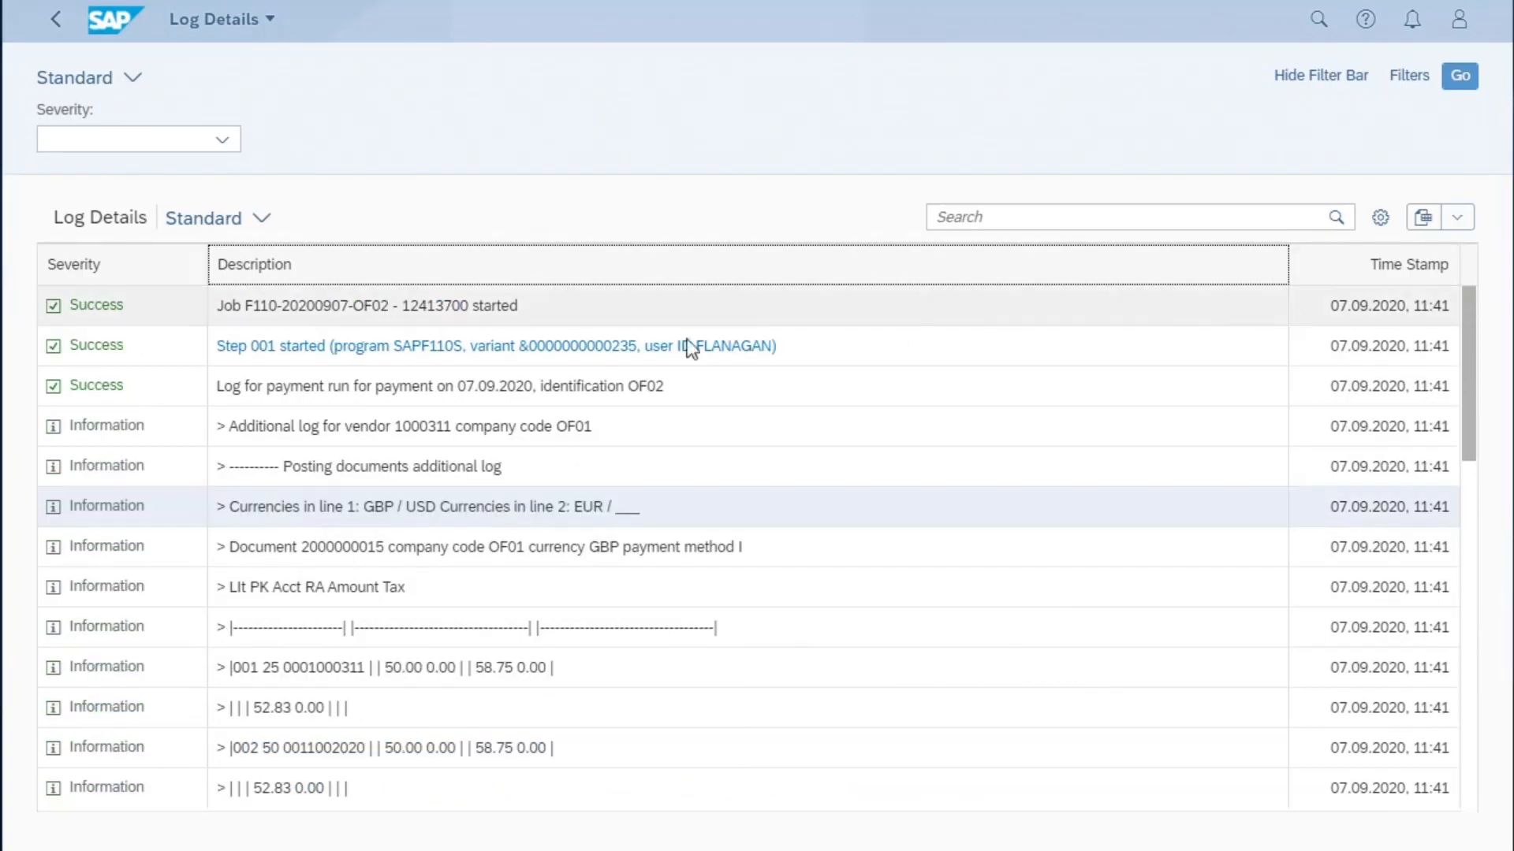
pyautogui.click(435, 347)
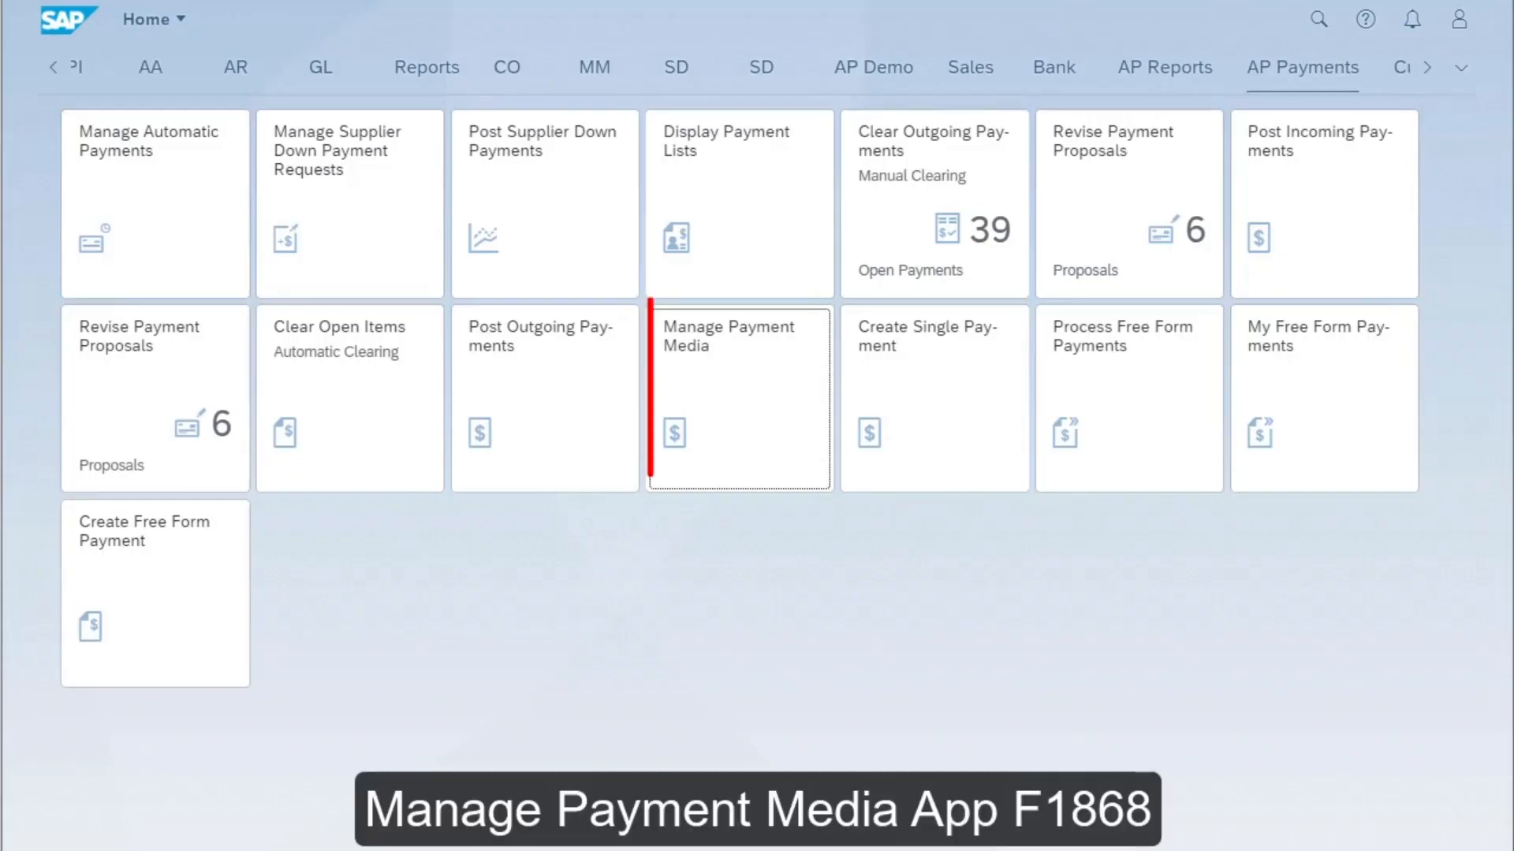
# - In the Manage Payment Media app, list the payment files, examine the OF02 file's payment summary and output items, and return to the list
pyautogui.click(742, 385)
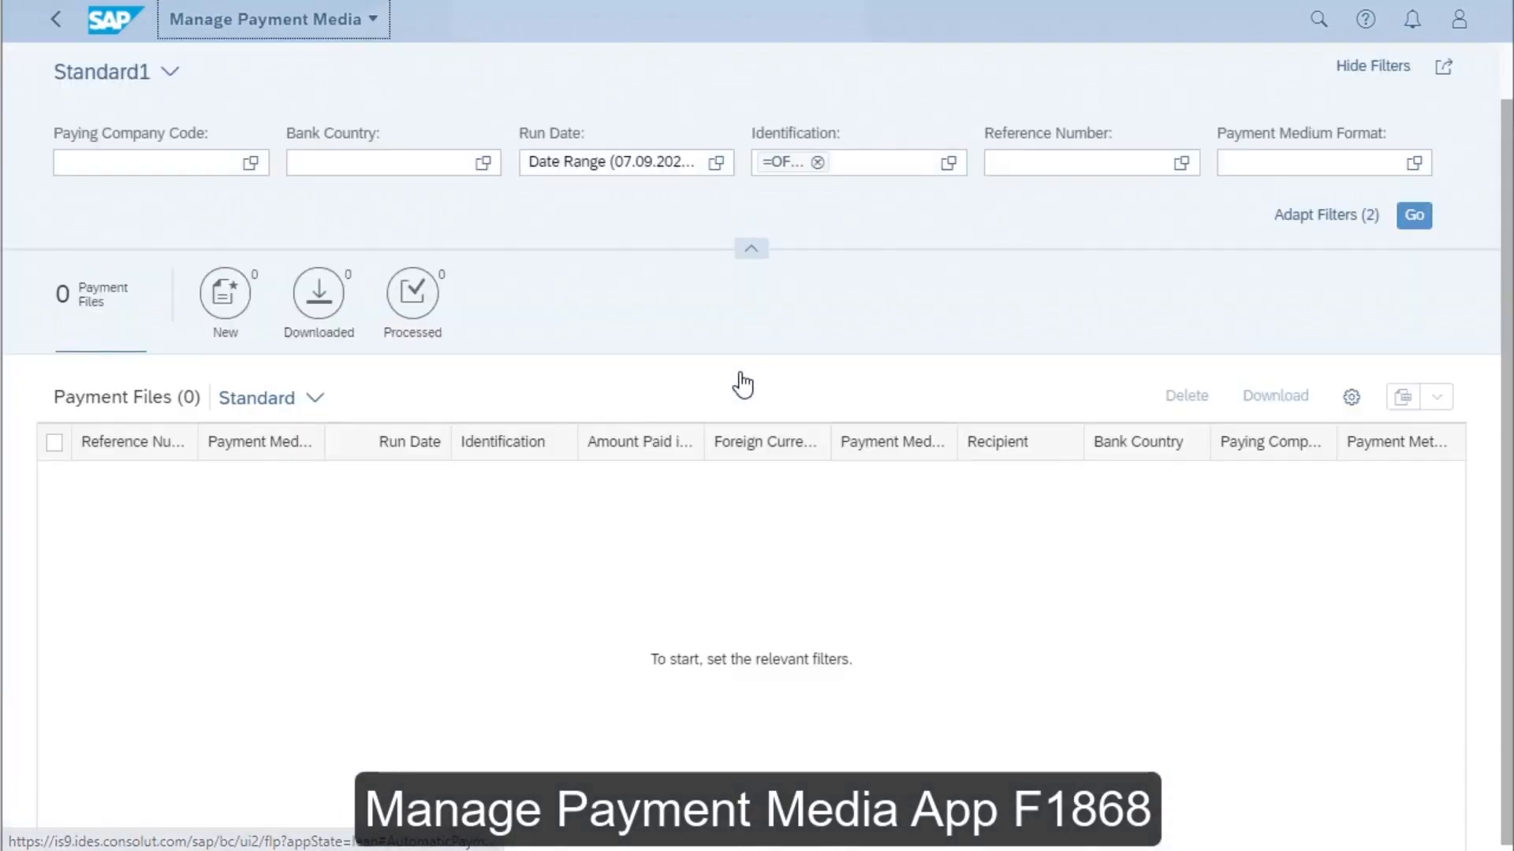
pyautogui.click(1428, 216)
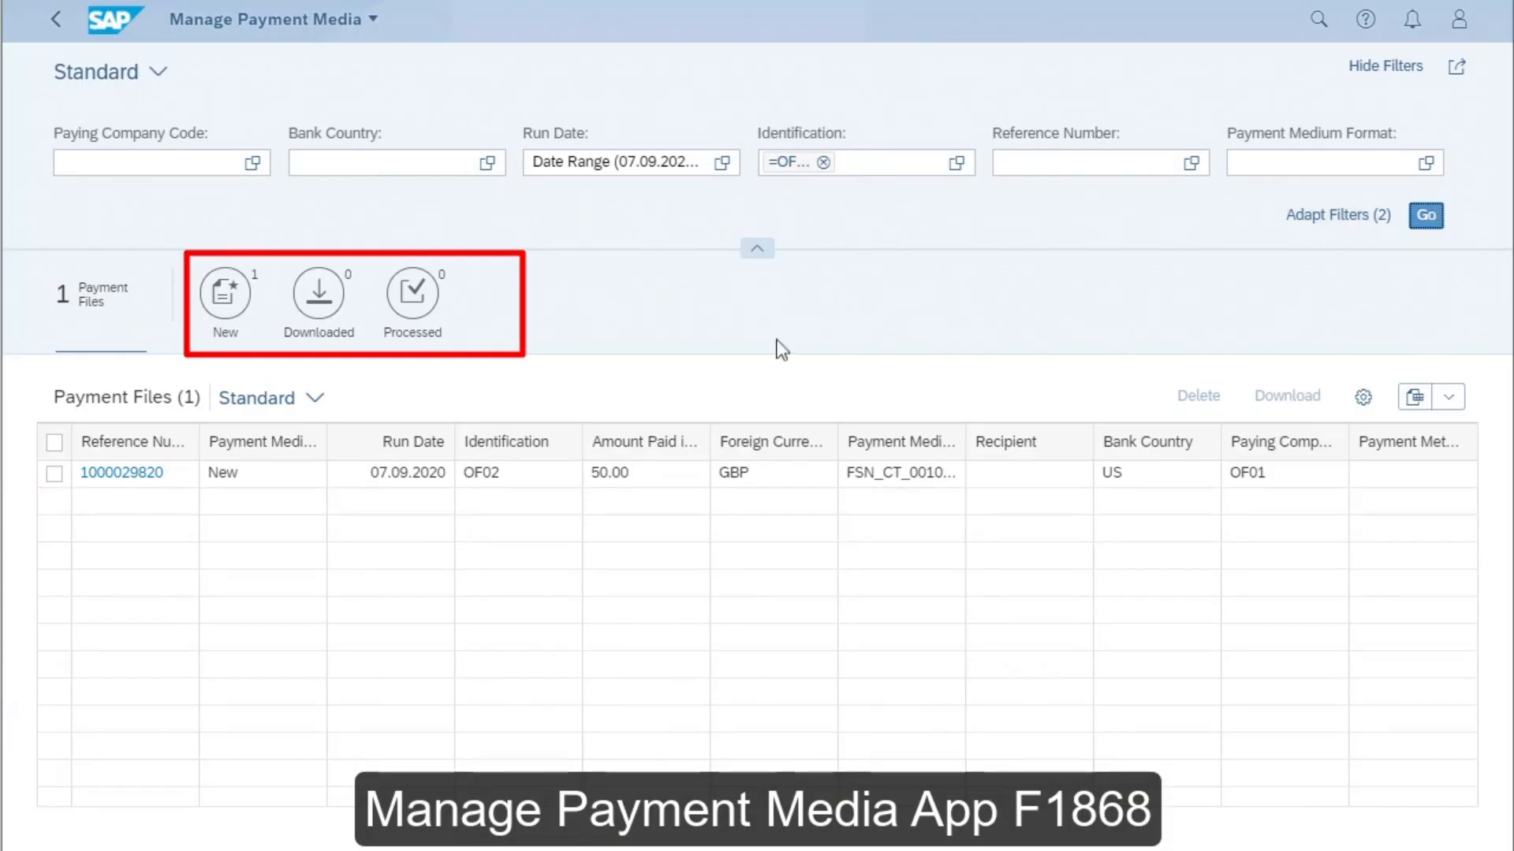
pyautogui.click(122, 475)
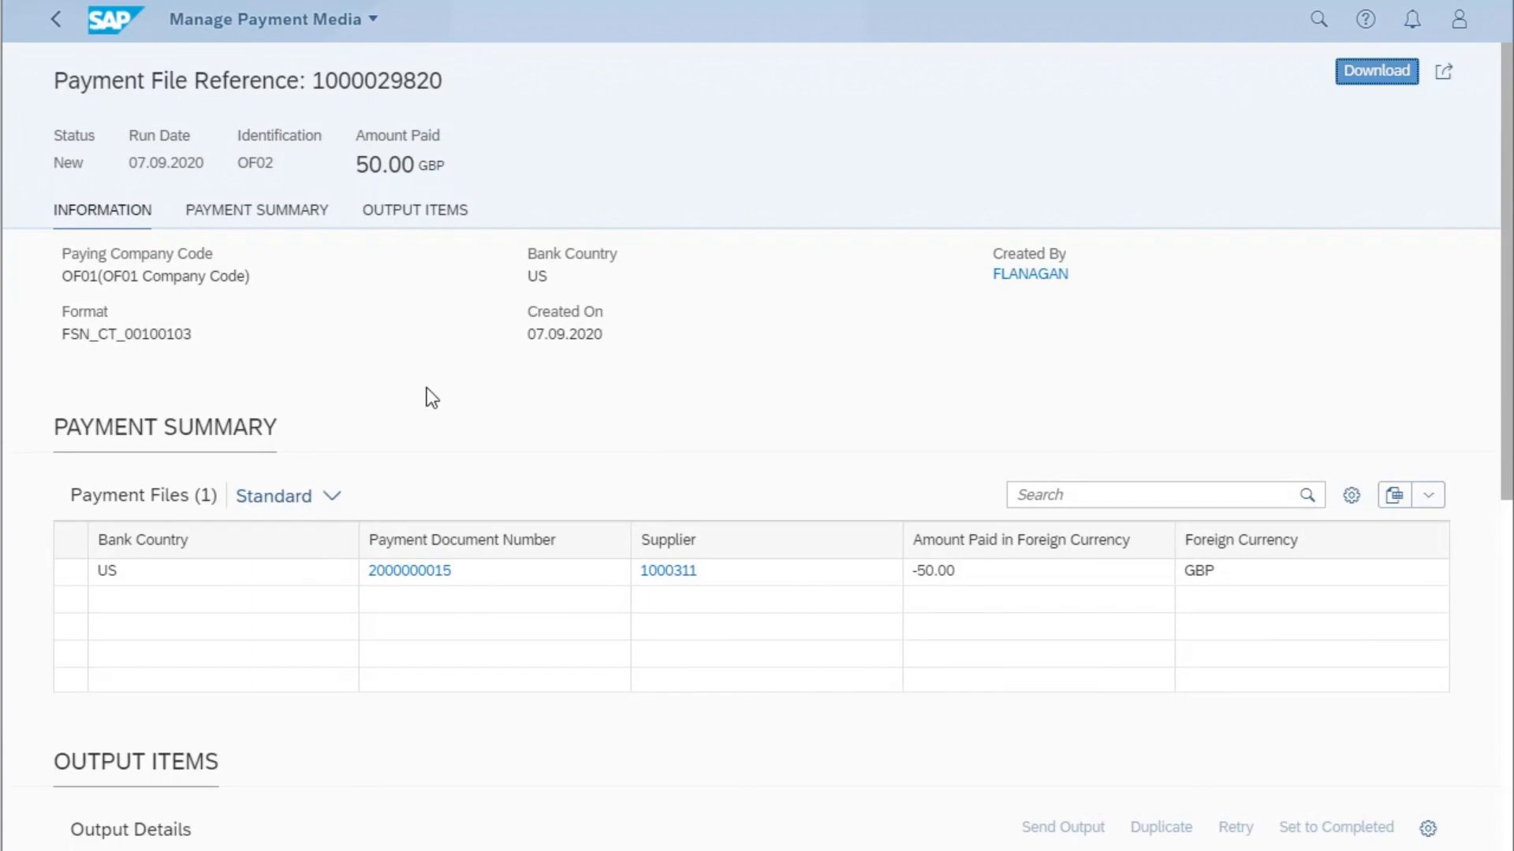
pyautogui.scroll(-8, 432, 397)
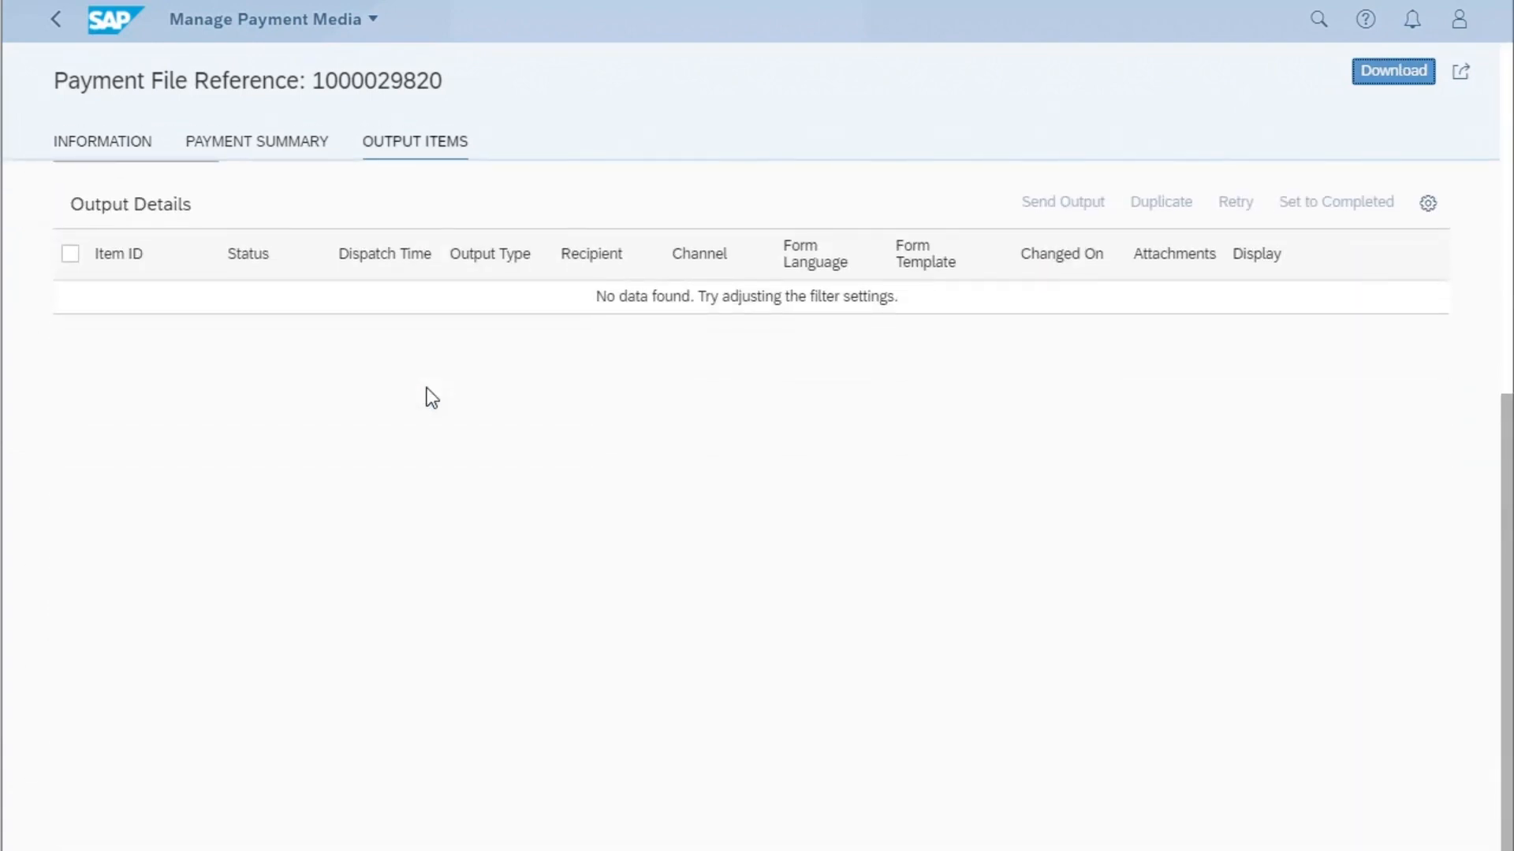
pyautogui.scroll(8, 432, 398)
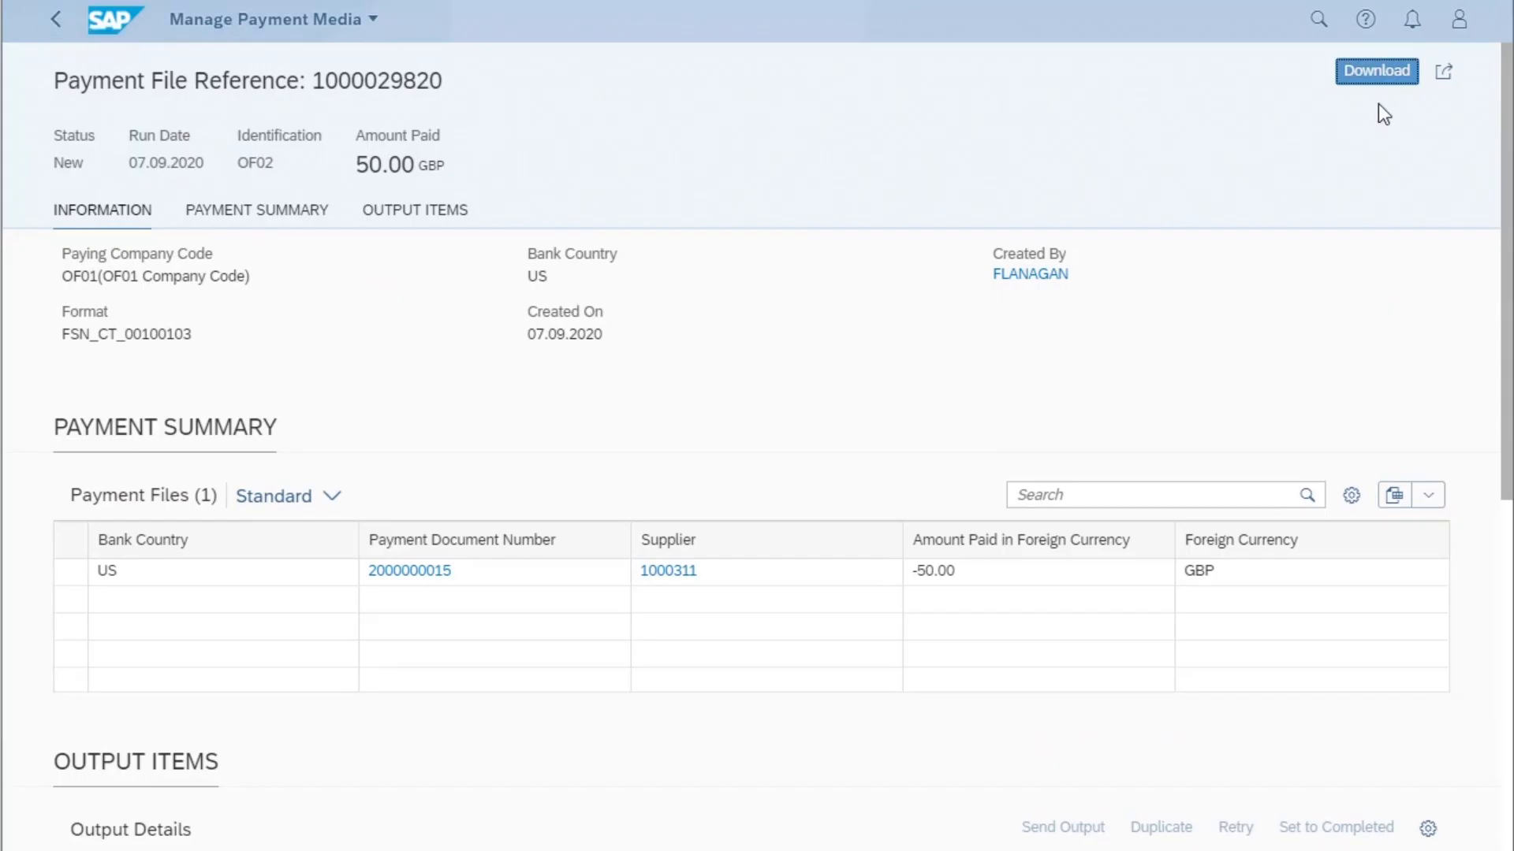
pyautogui.click(58, 23)
# - Download the OF02 payment file, acknowledge the download, and show only the payment files with the Downloaded status
pyautogui.click(54, 473)
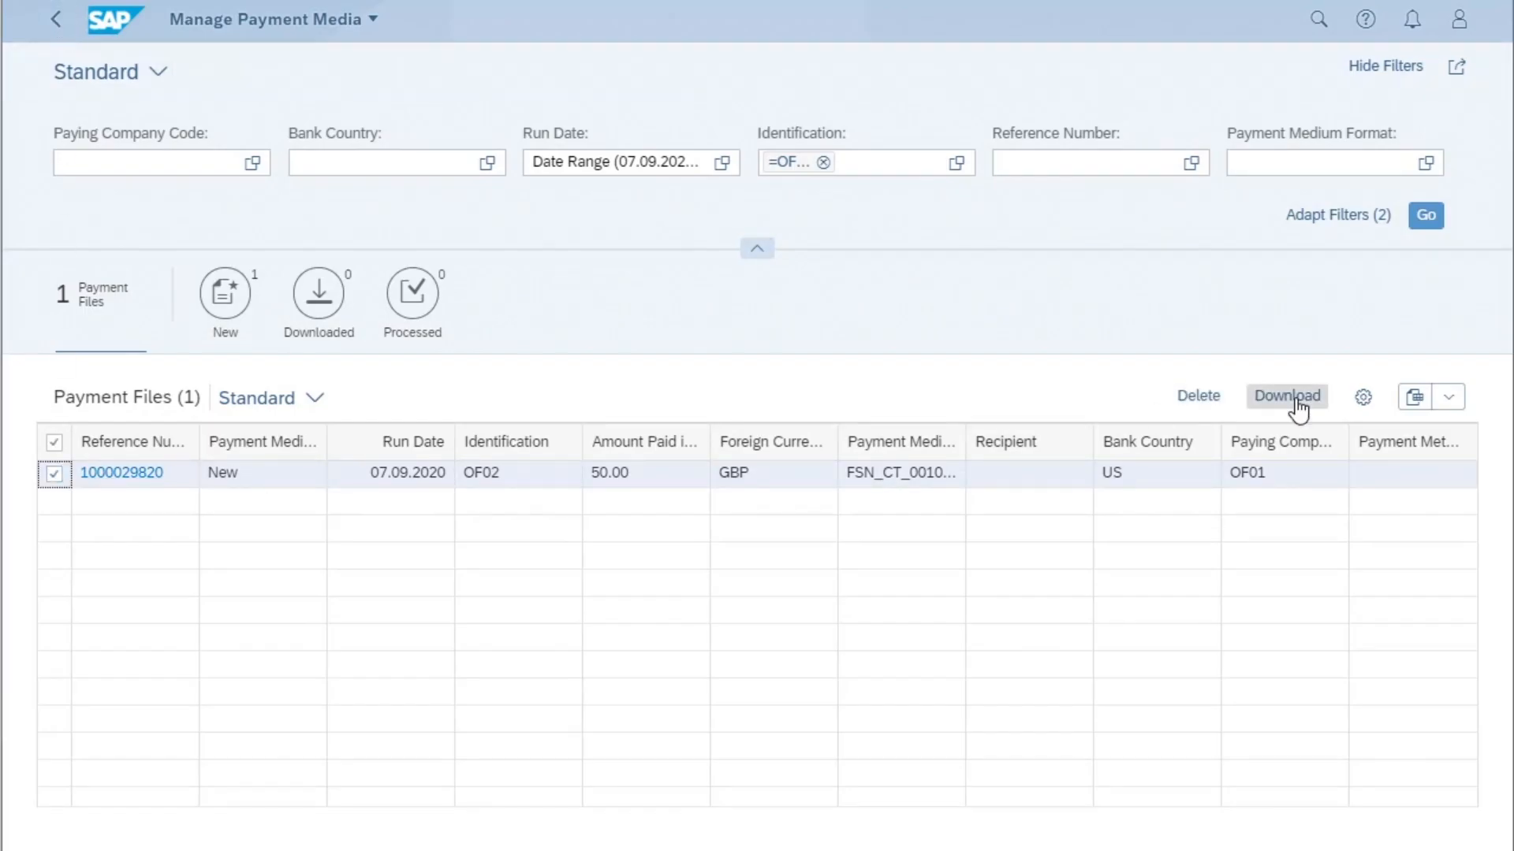
pyautogui.click(1297, 408)
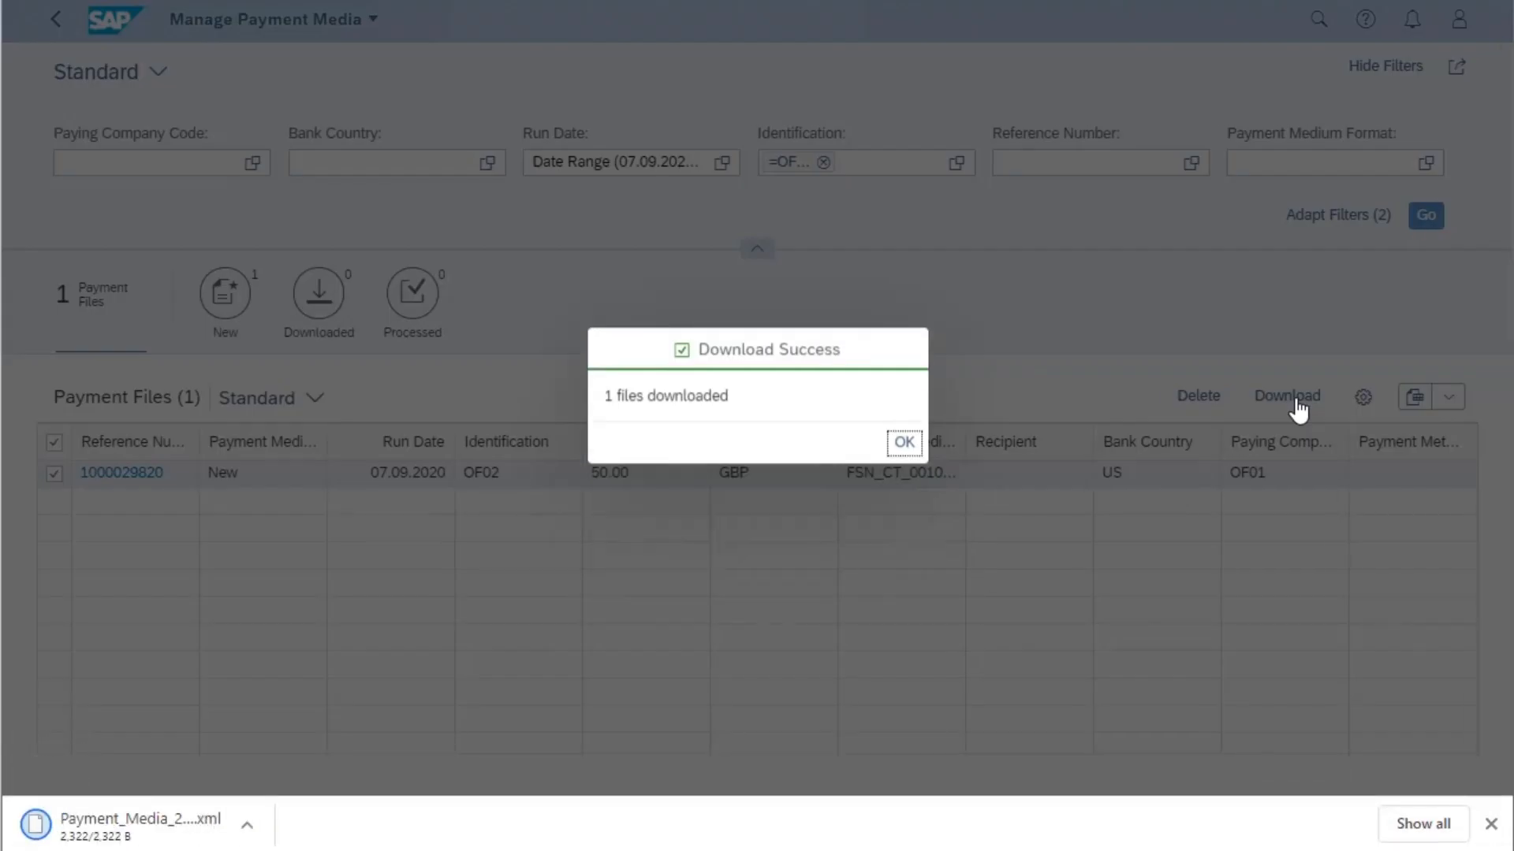
pyautogui.click(903, 443)
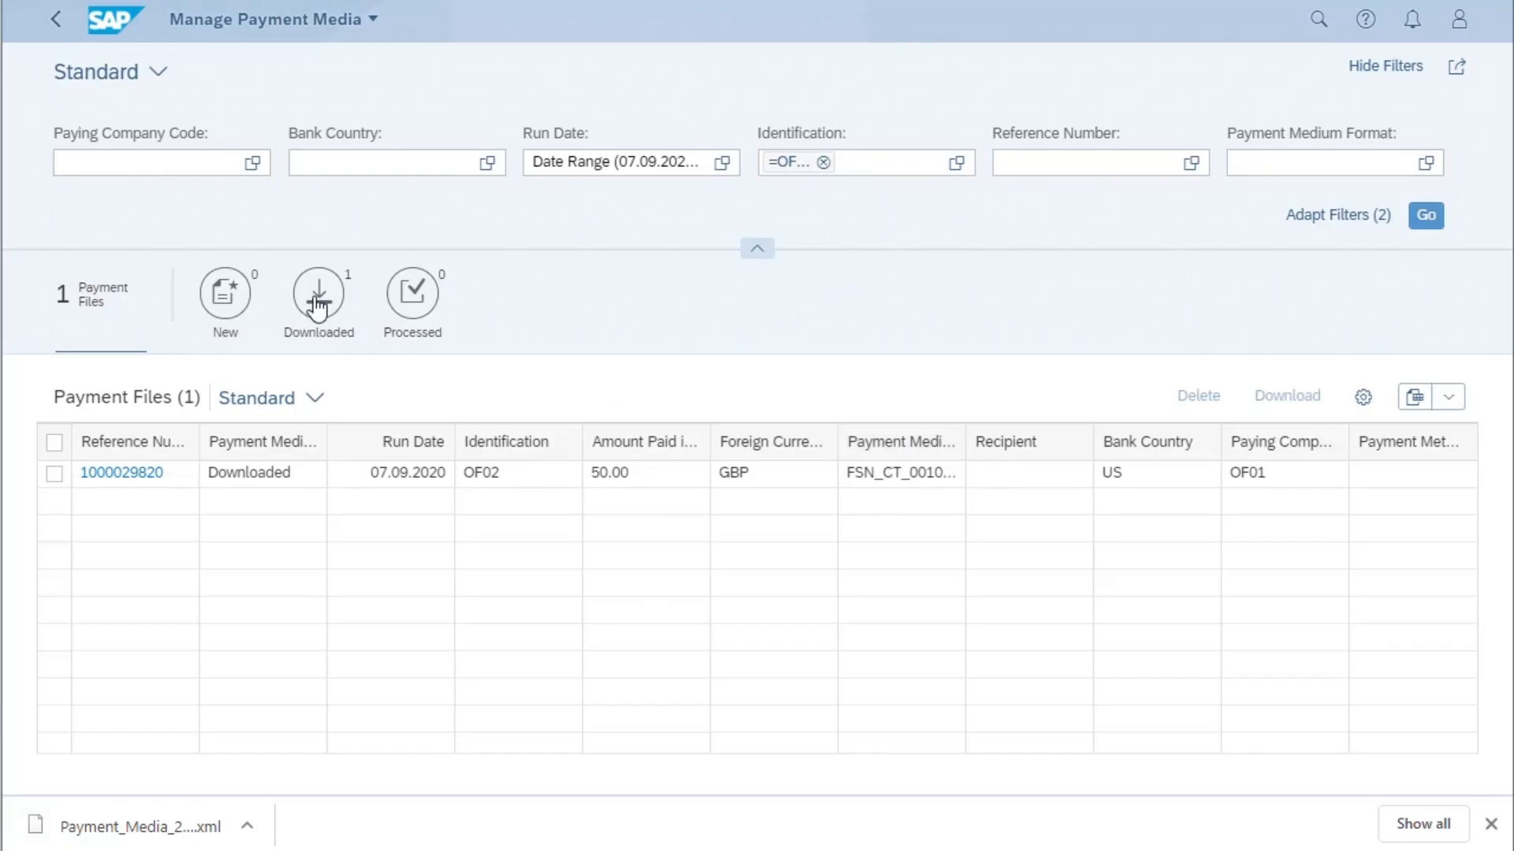
pyautogui.click(318, 304)
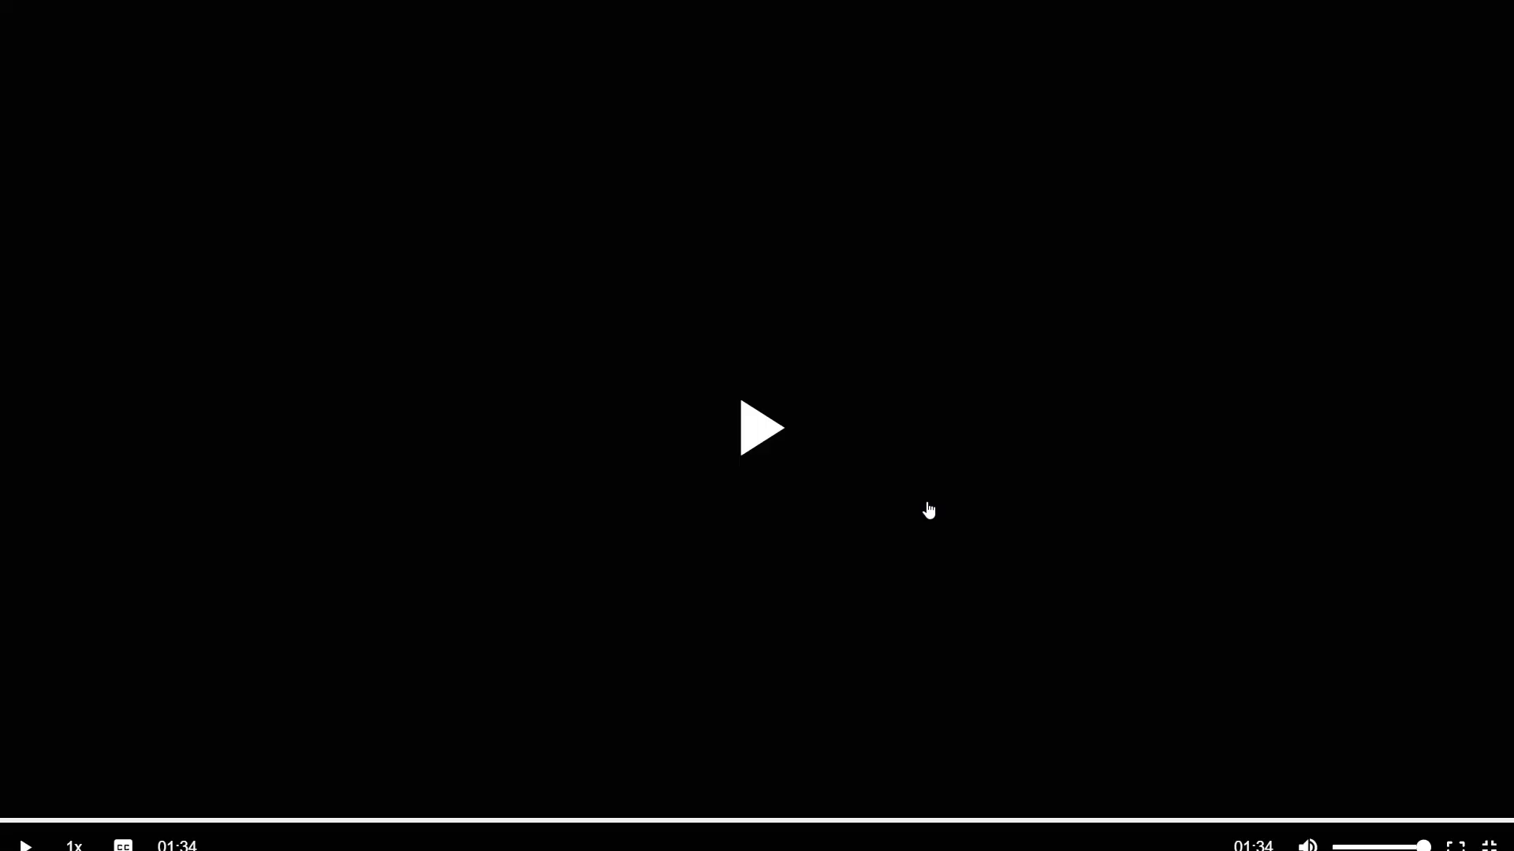
pyautogui.click(930, 510)
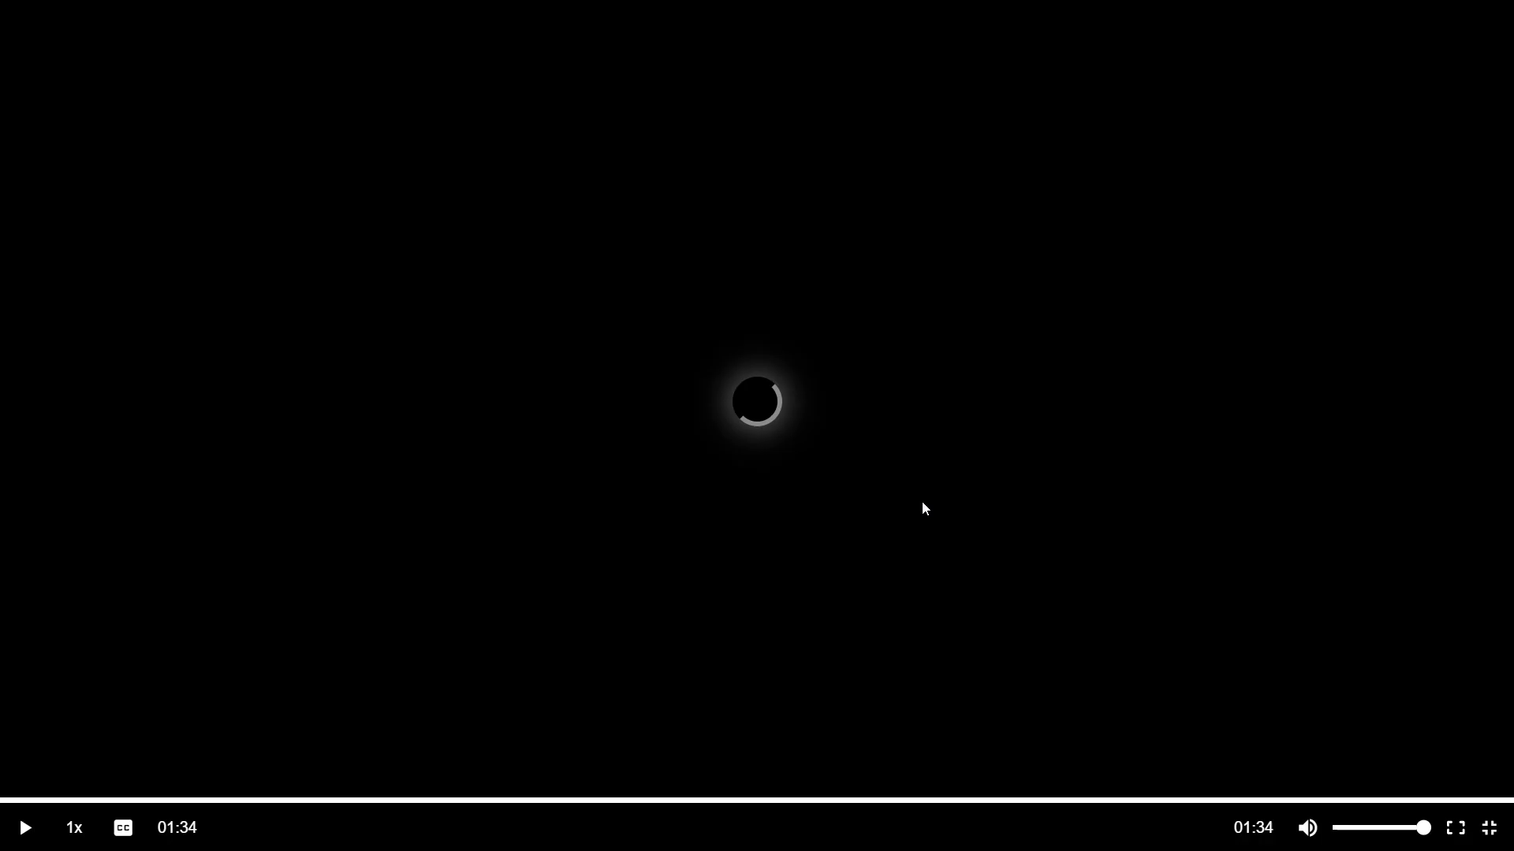
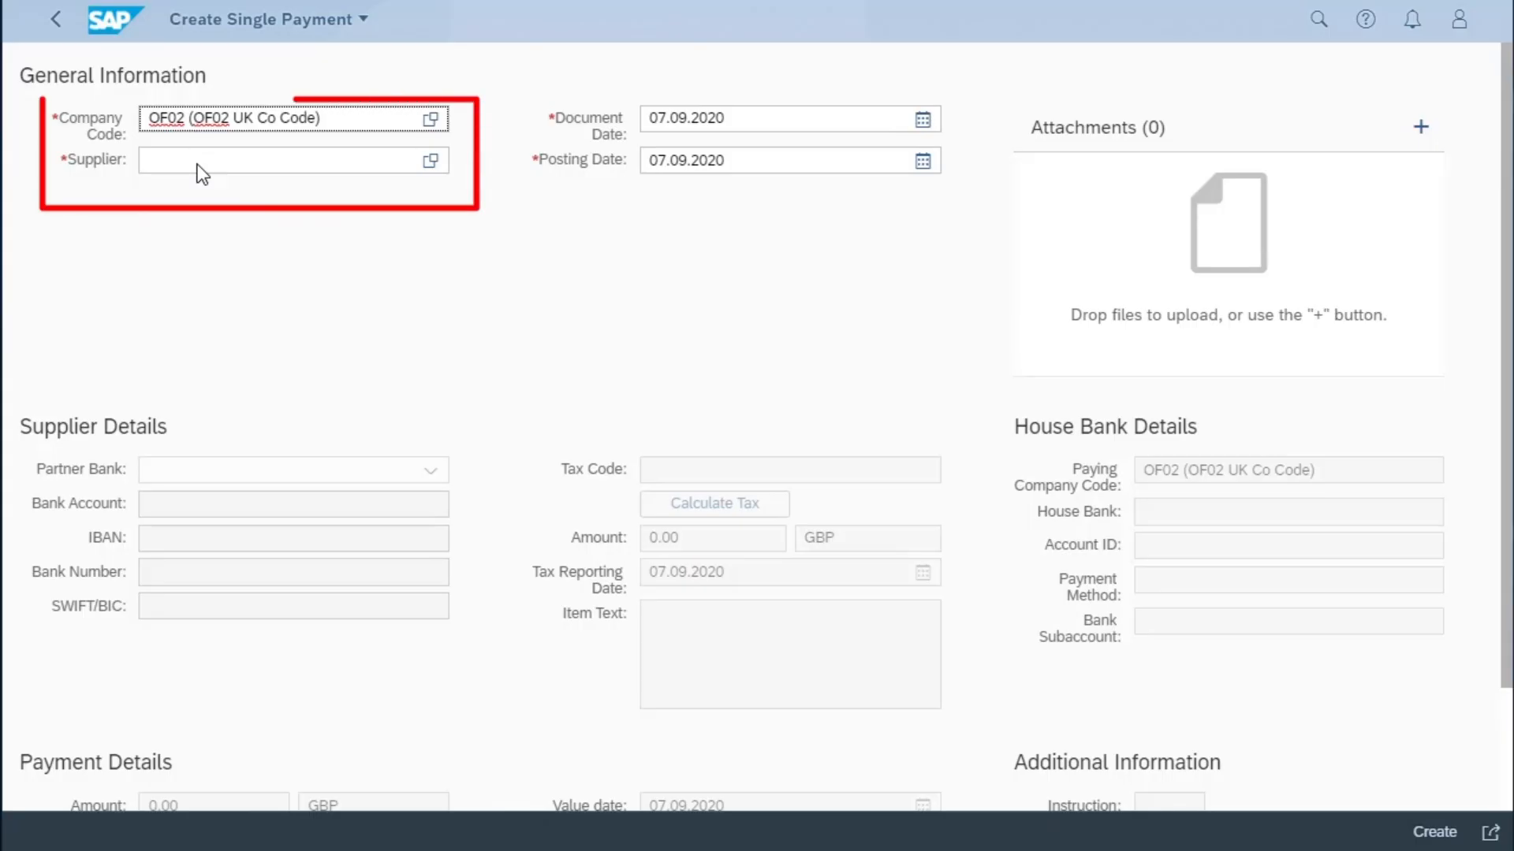
# - Choose the supplier "Test of" for the single payment in company code OF02
pyautogui.click(193, 159)
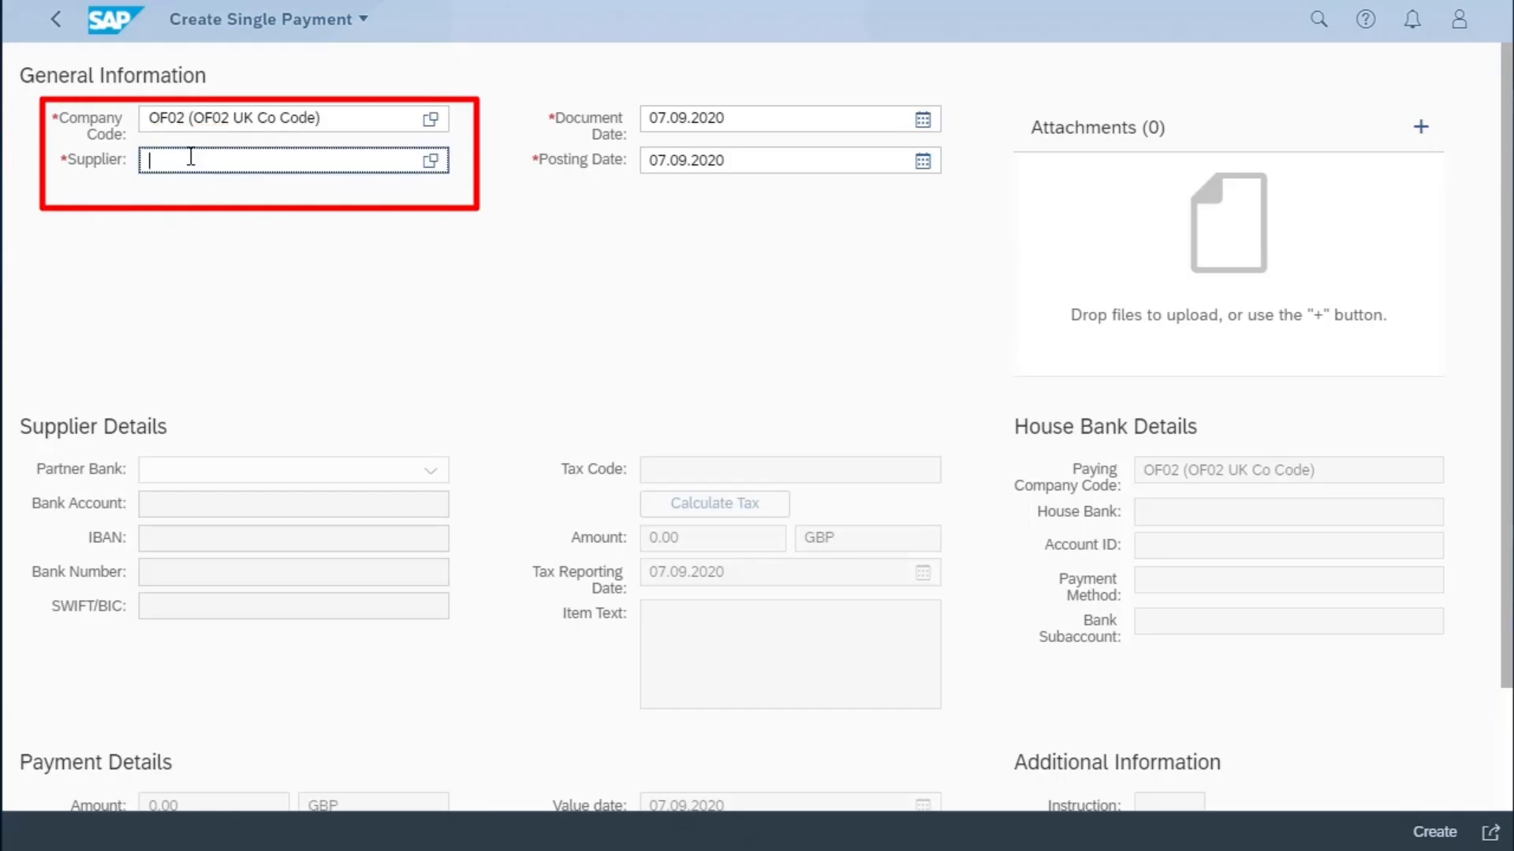
pyautogui.write('1000312')
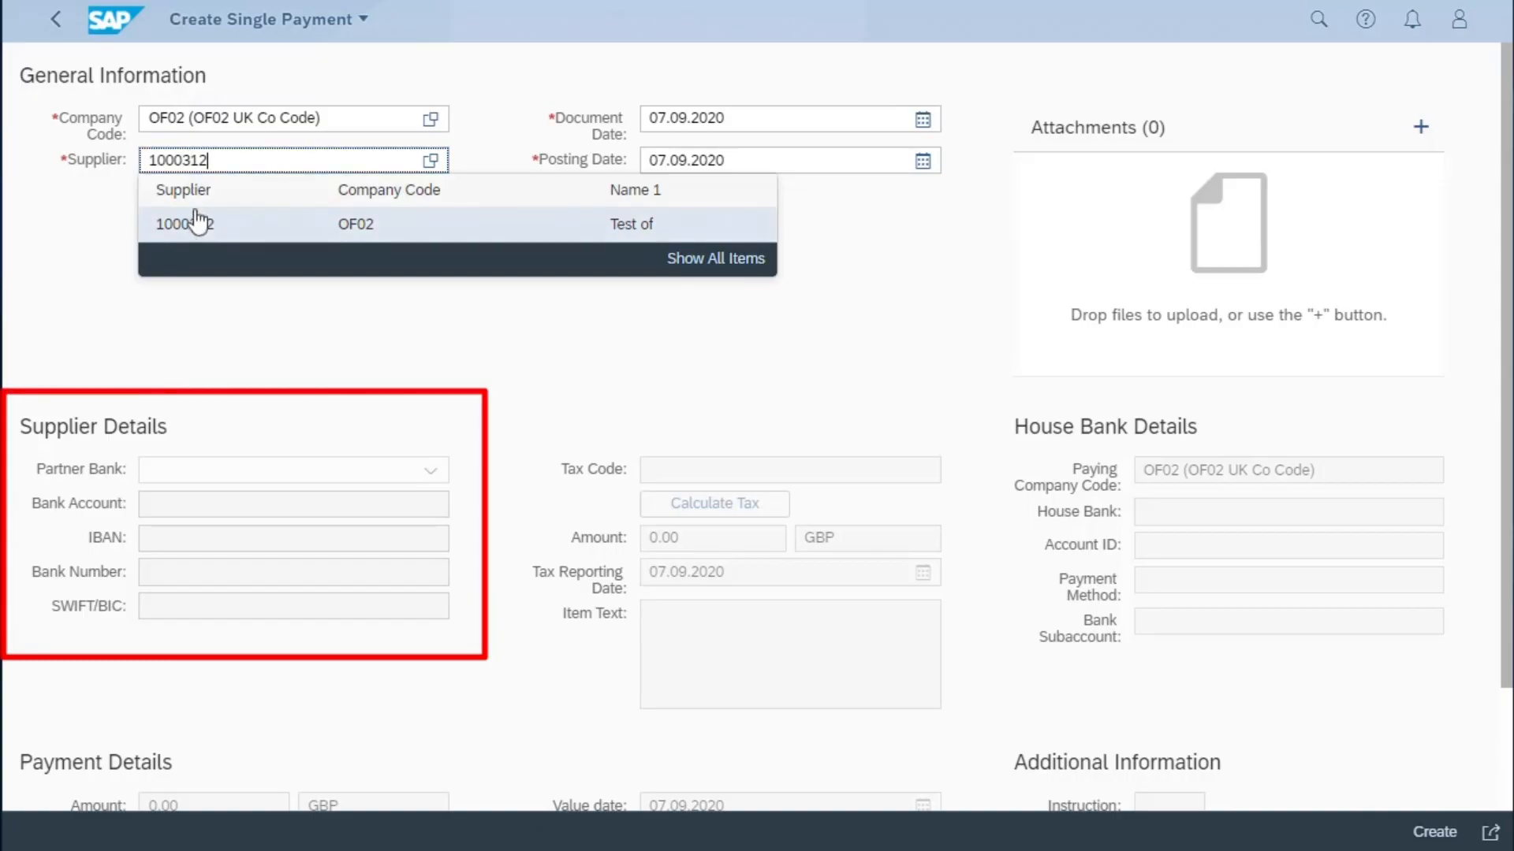
pyautogui.click(197, 223)
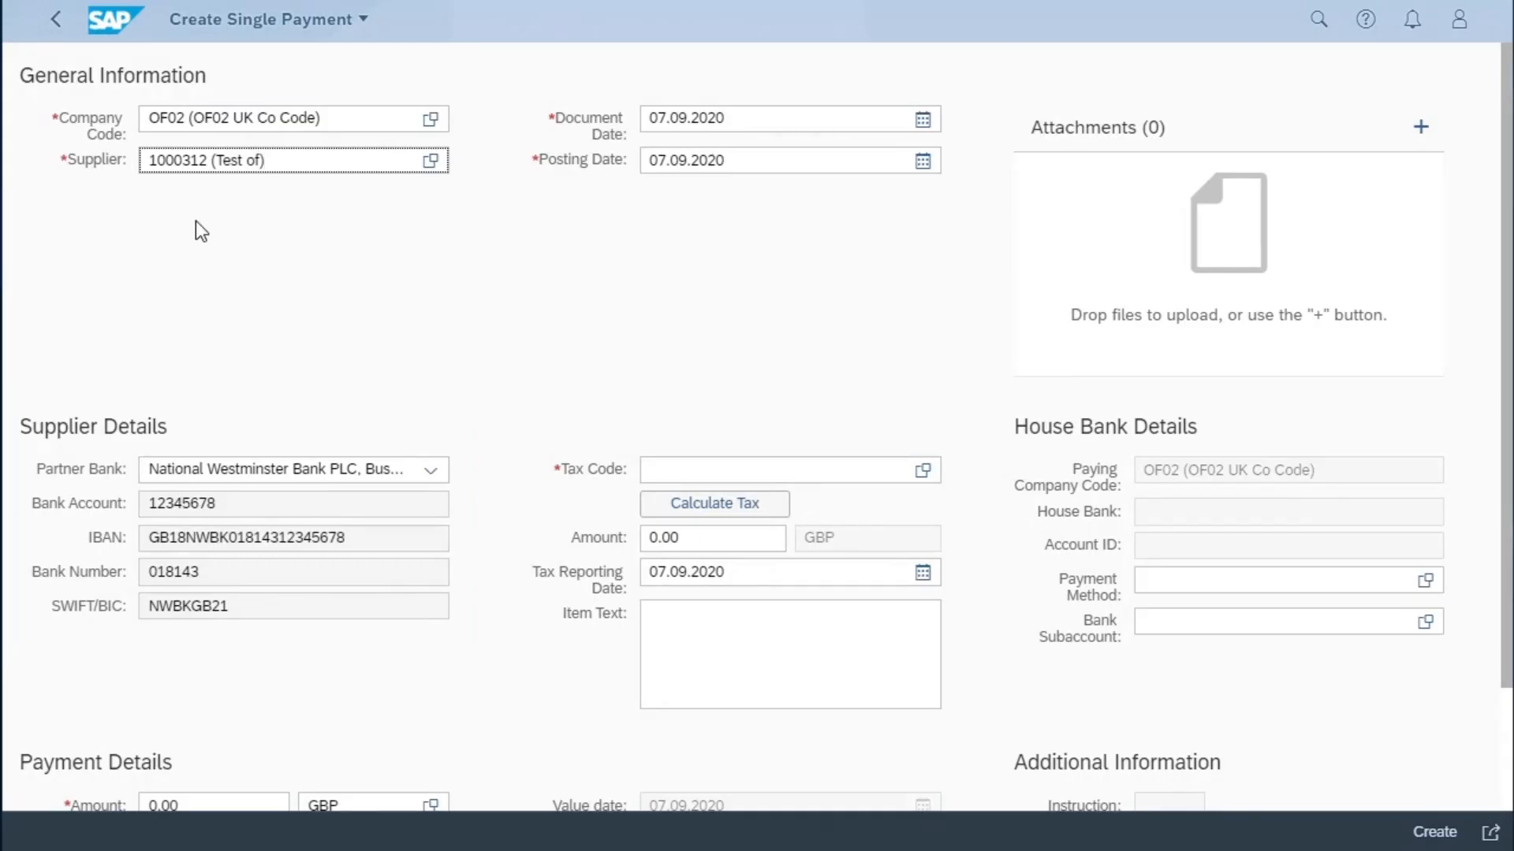
# - Set the tax code to V1 (Standard rated input VAT: 20 %) and the payment amount to 120 GBP, and calculate the tax
pyautogui.click(697, 466)
pyautogui.write('V')
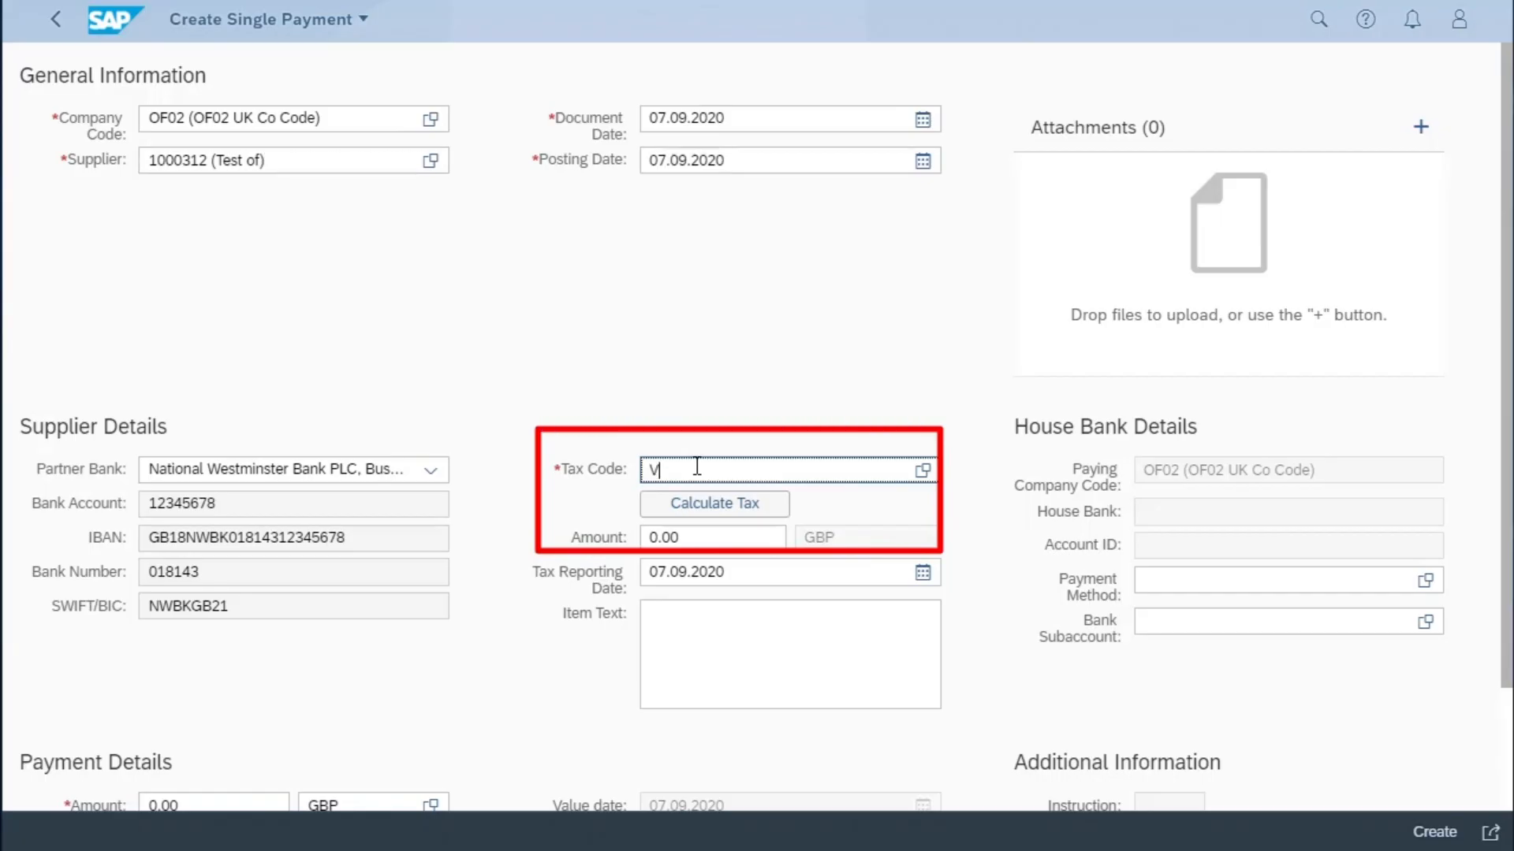
pyautogui.write('1')
pyautogui.click(679, 541)
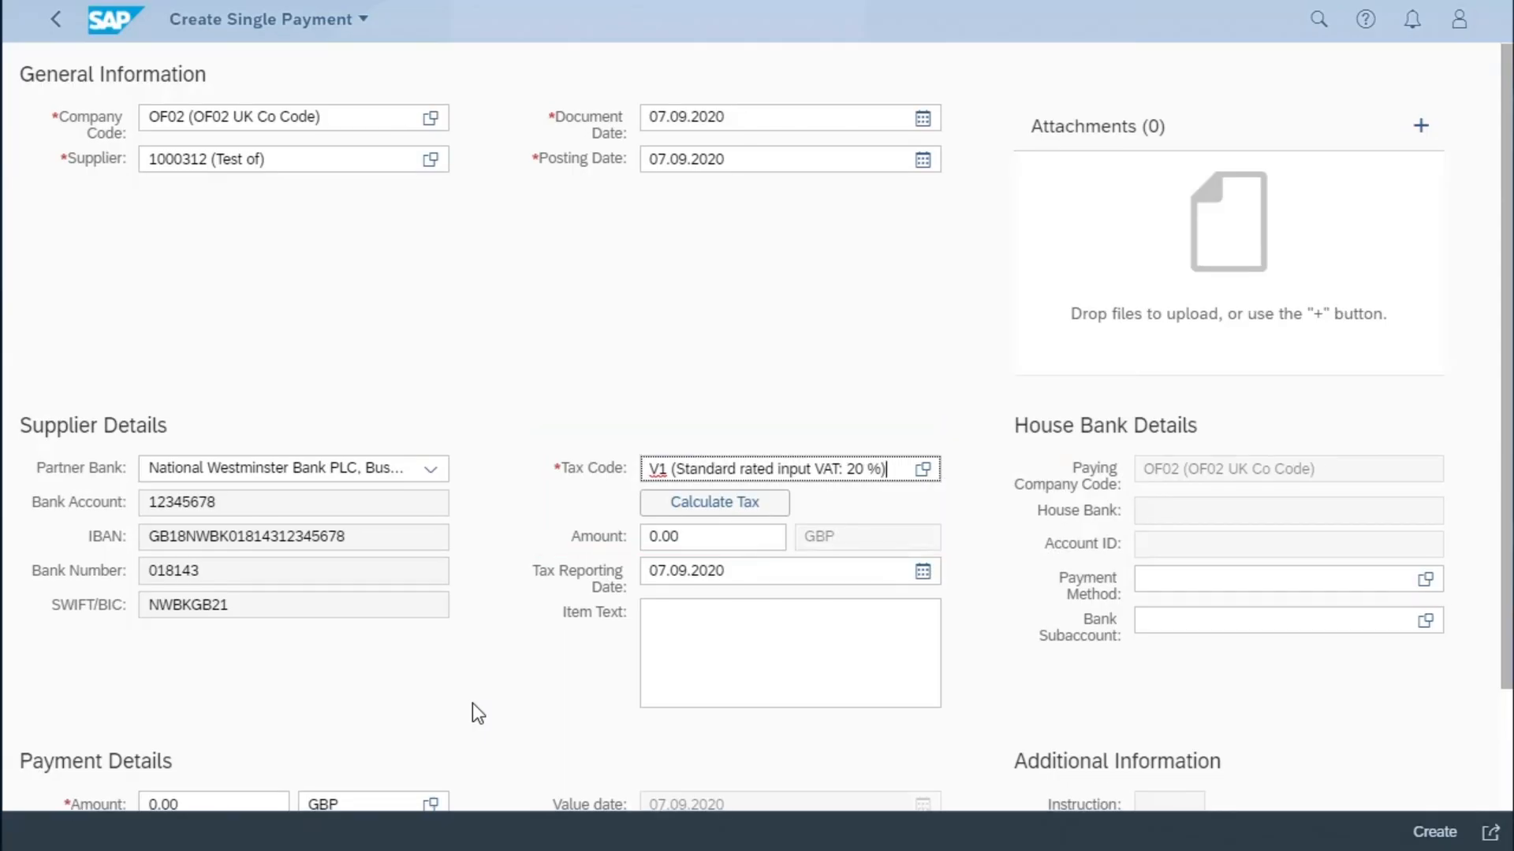
pyautogui.scroll(-2, 472, 703)
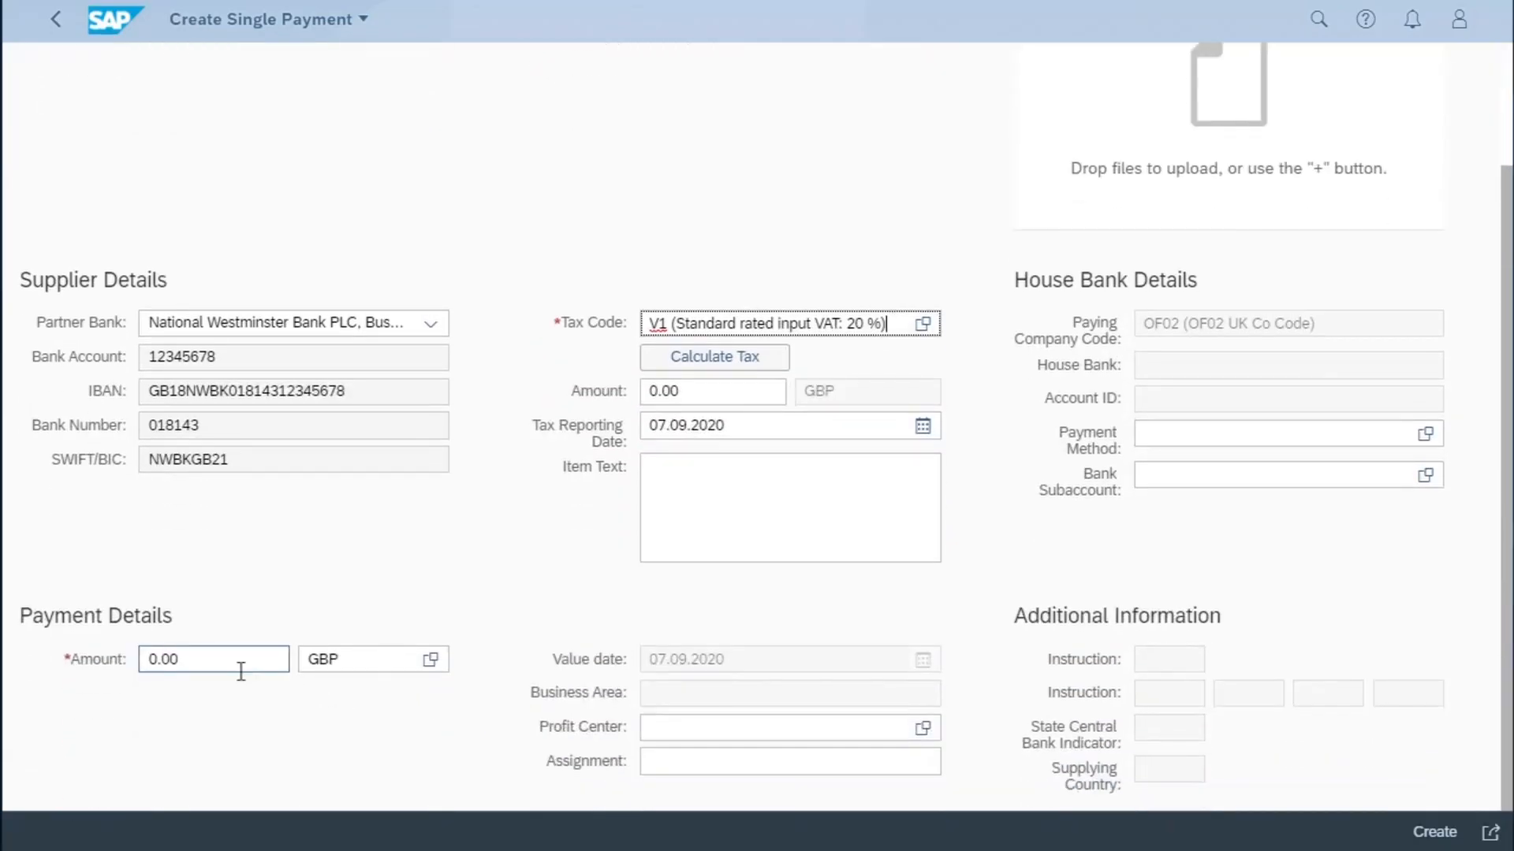
pyautogui.click(141, 653)
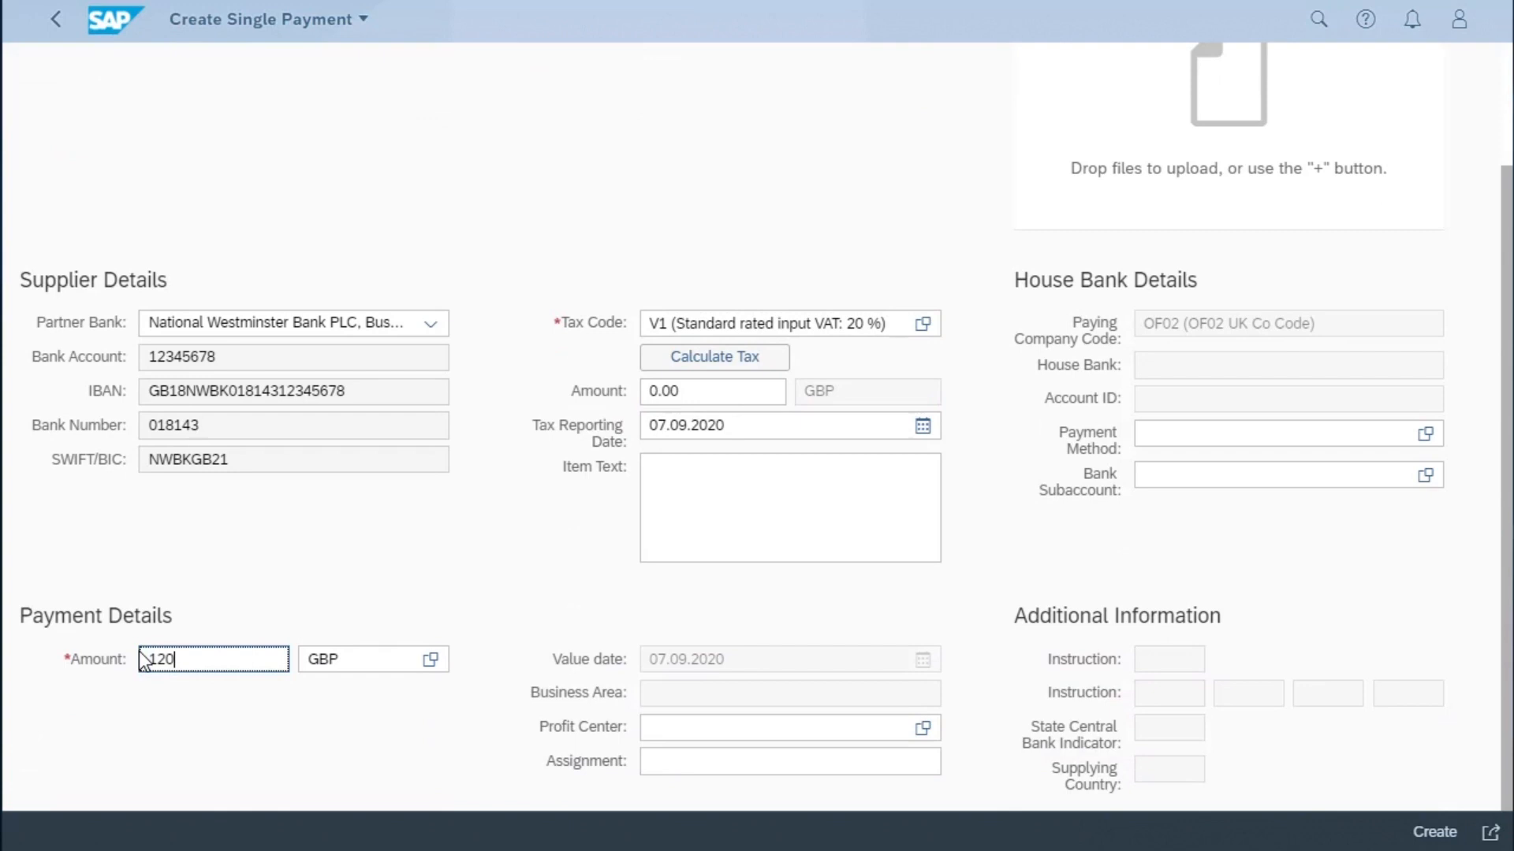
pyautogui.click(685, 360)
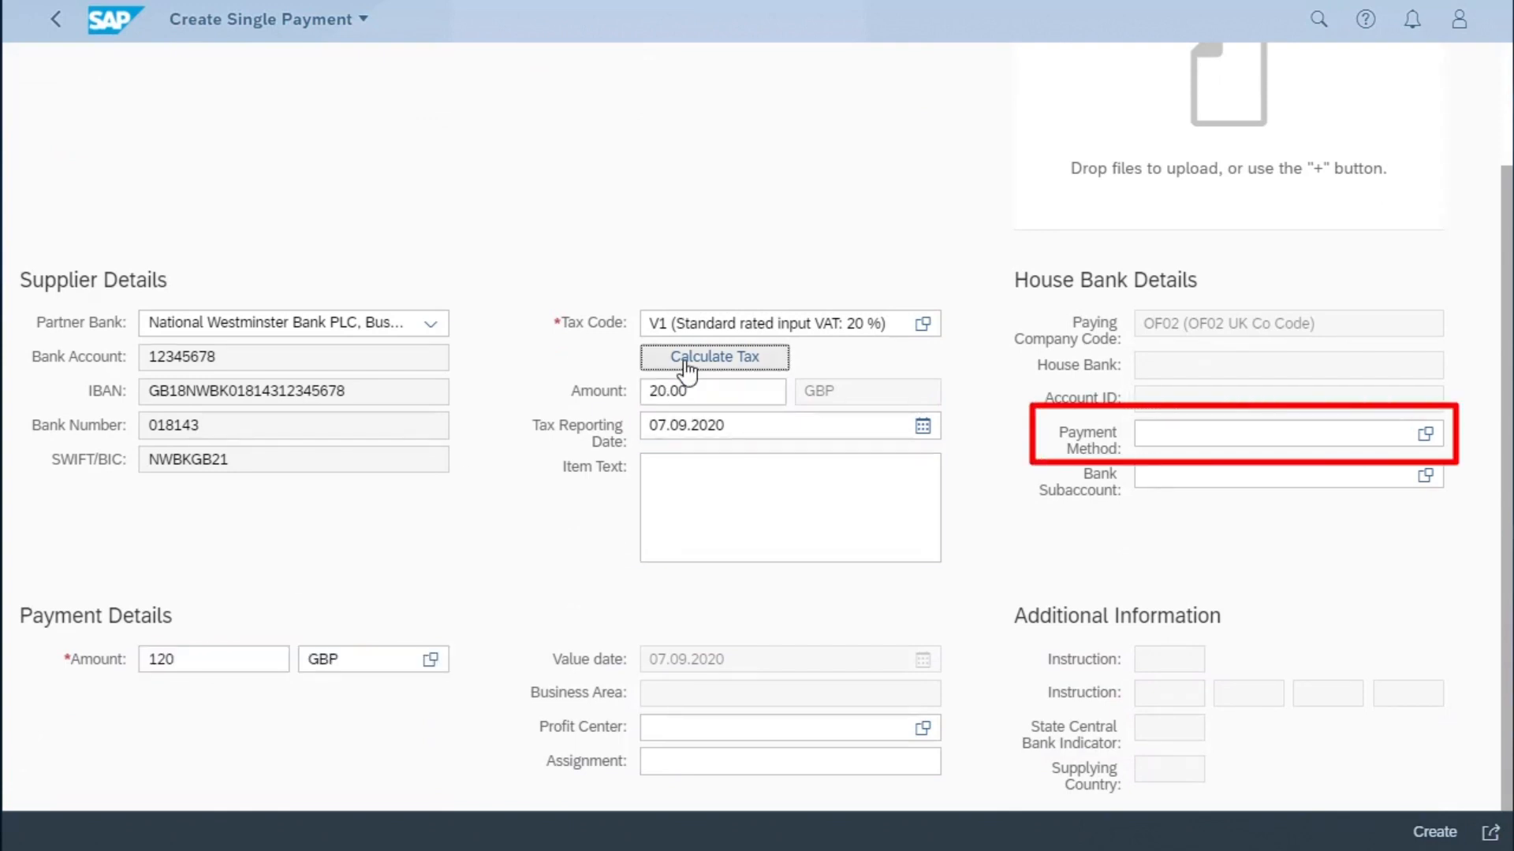
# - Assign payment method I (ISO PAIN.001 Credit Transfer) and create the single payment
pyautogui.click(1162, 428)
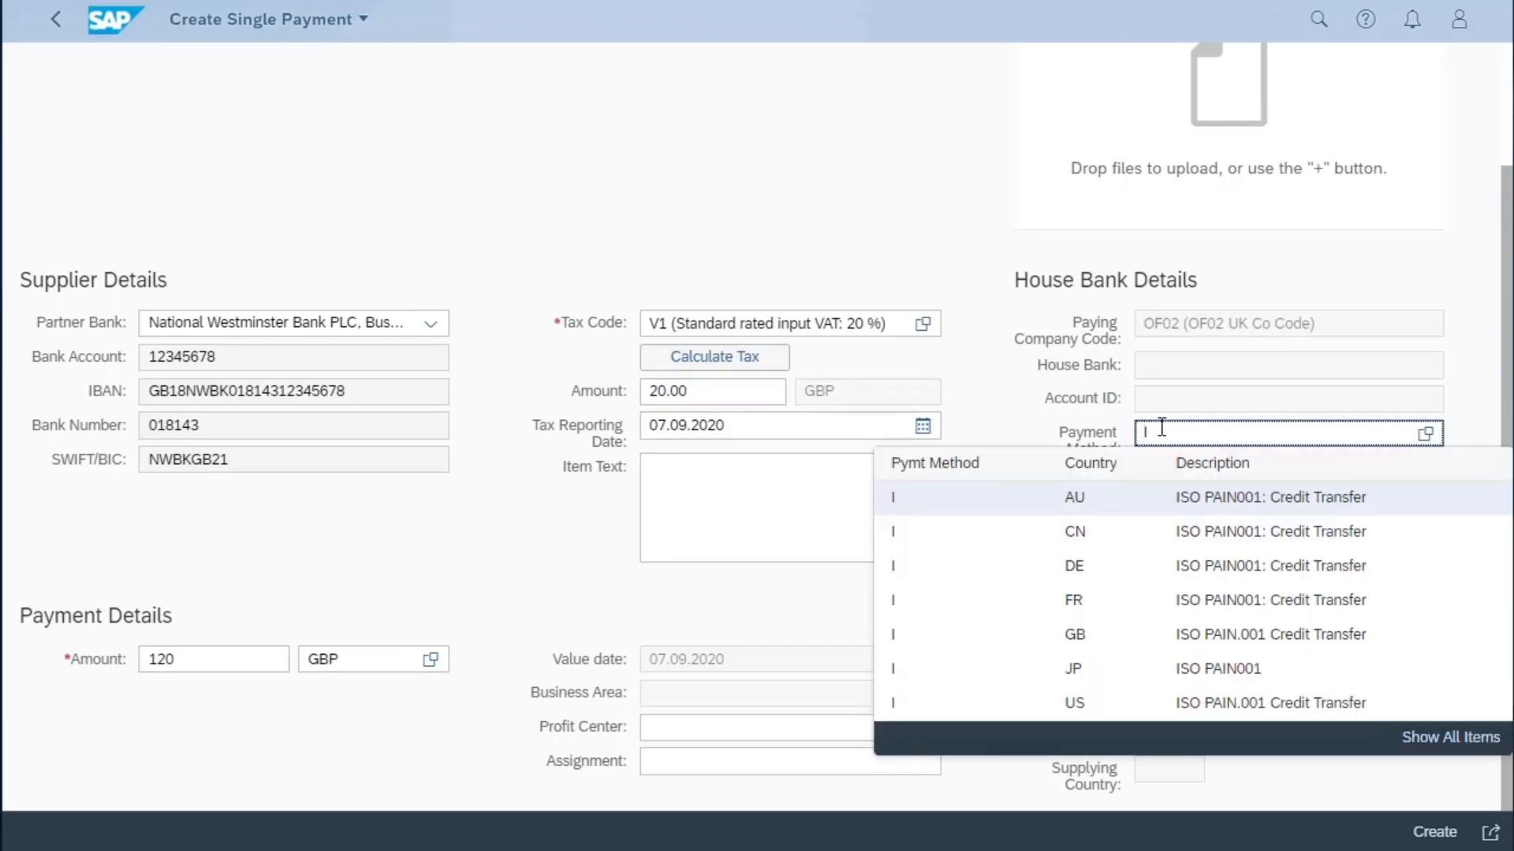
pyautogui.click(910, 709)
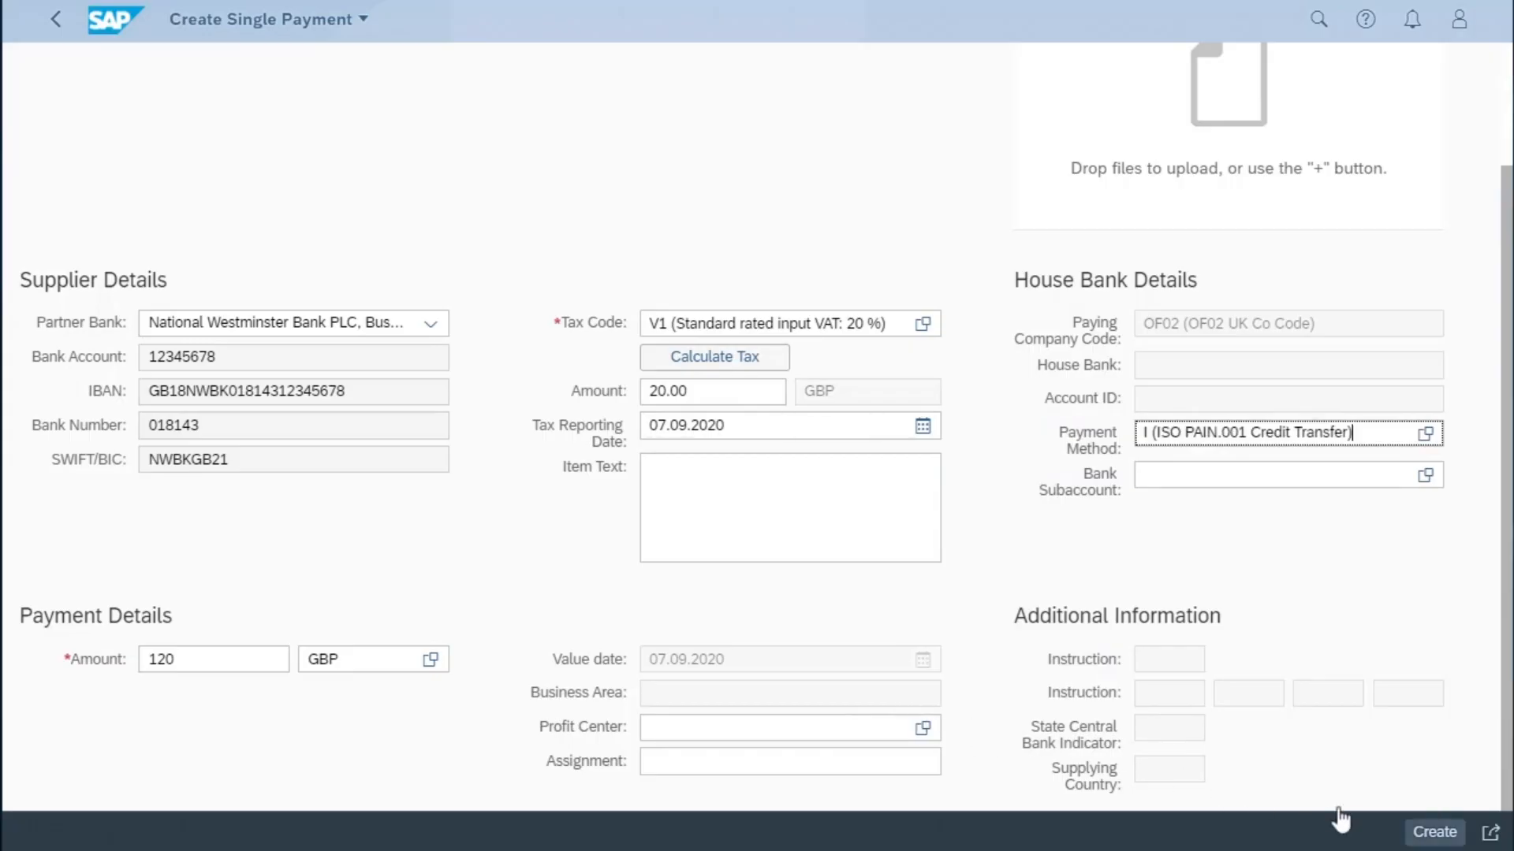
pyautogui.click(1433, 833)
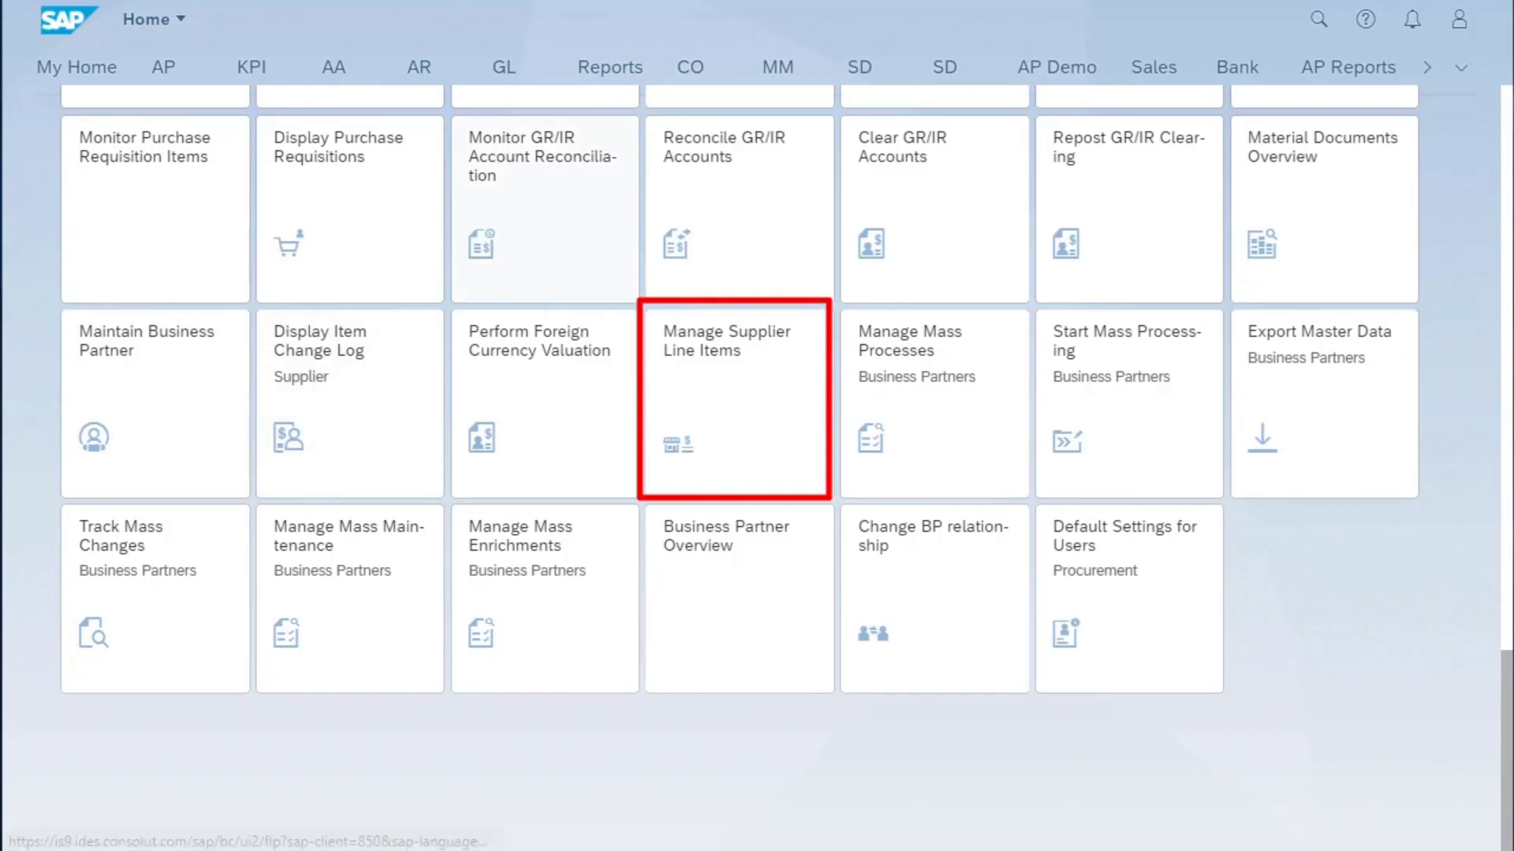
# - In the Manage Supplier Line Items app, list the open items of supplier "Test of" in company code OF02
pyautogui.click(724, 370)
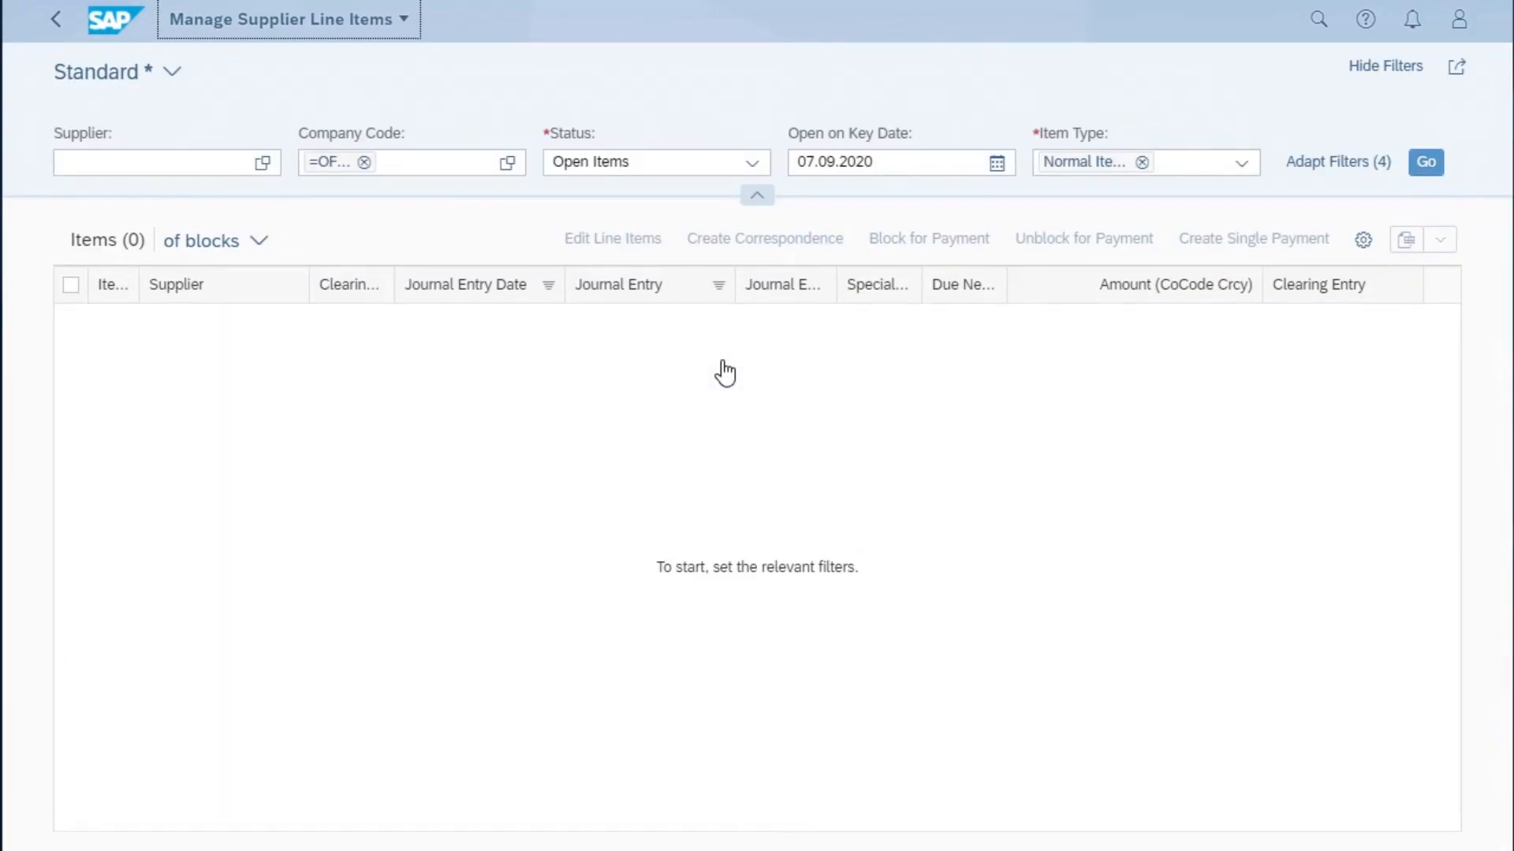
pyautogui.click(365, 162)
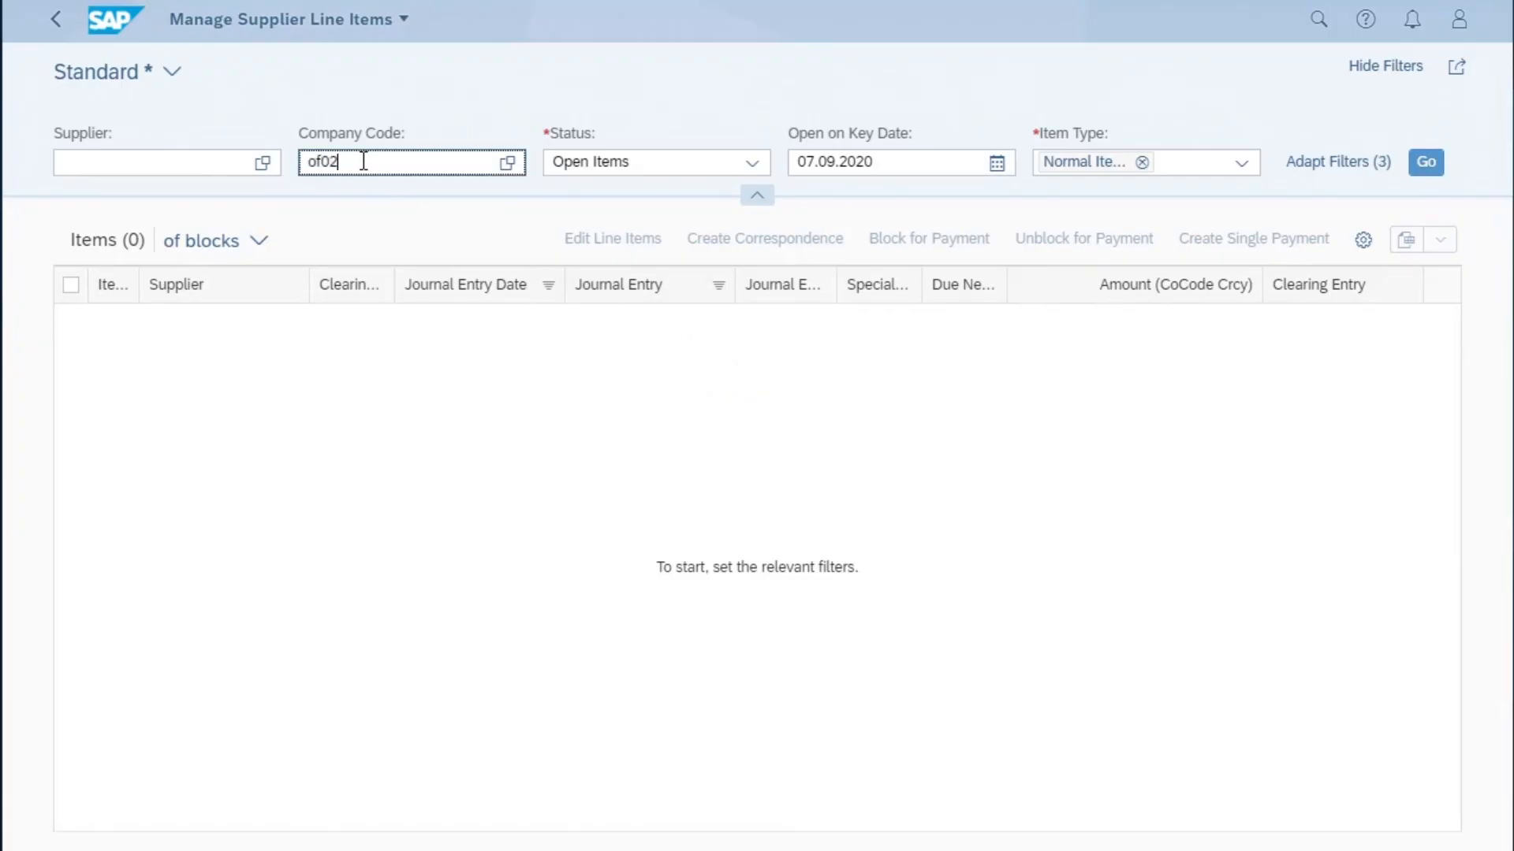
pyautogui.click(126, 157)
pyautogui.write('1000312')
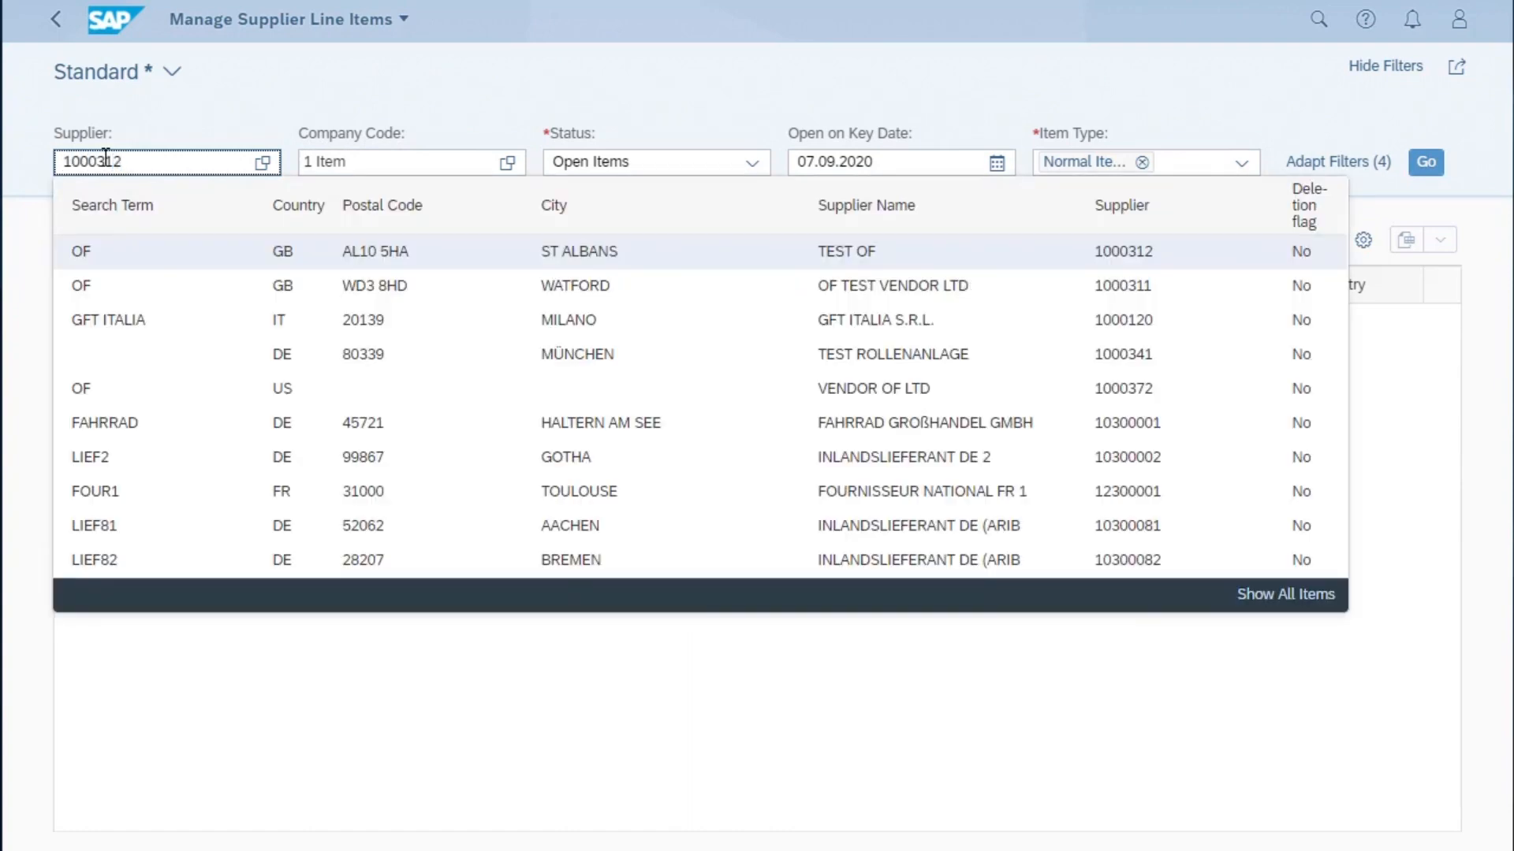
pyautogui.click(1423, 164)
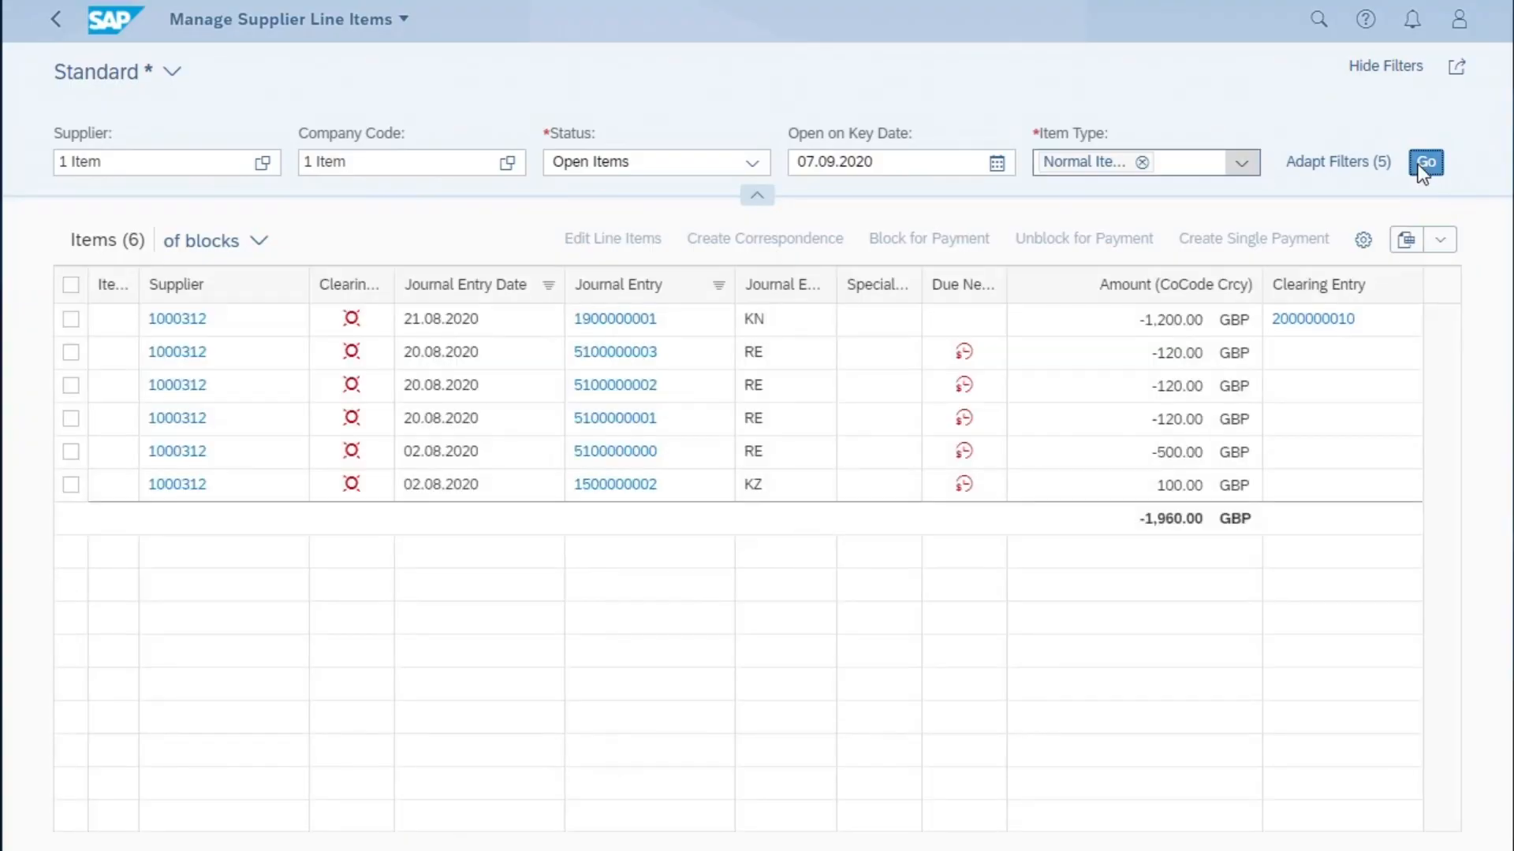
# - Add Special G/L Transactions and Noted Items to the item type filter and refresh the line items
pyautogui.click(1244, 164)
pyautogui.click(1060, 233)
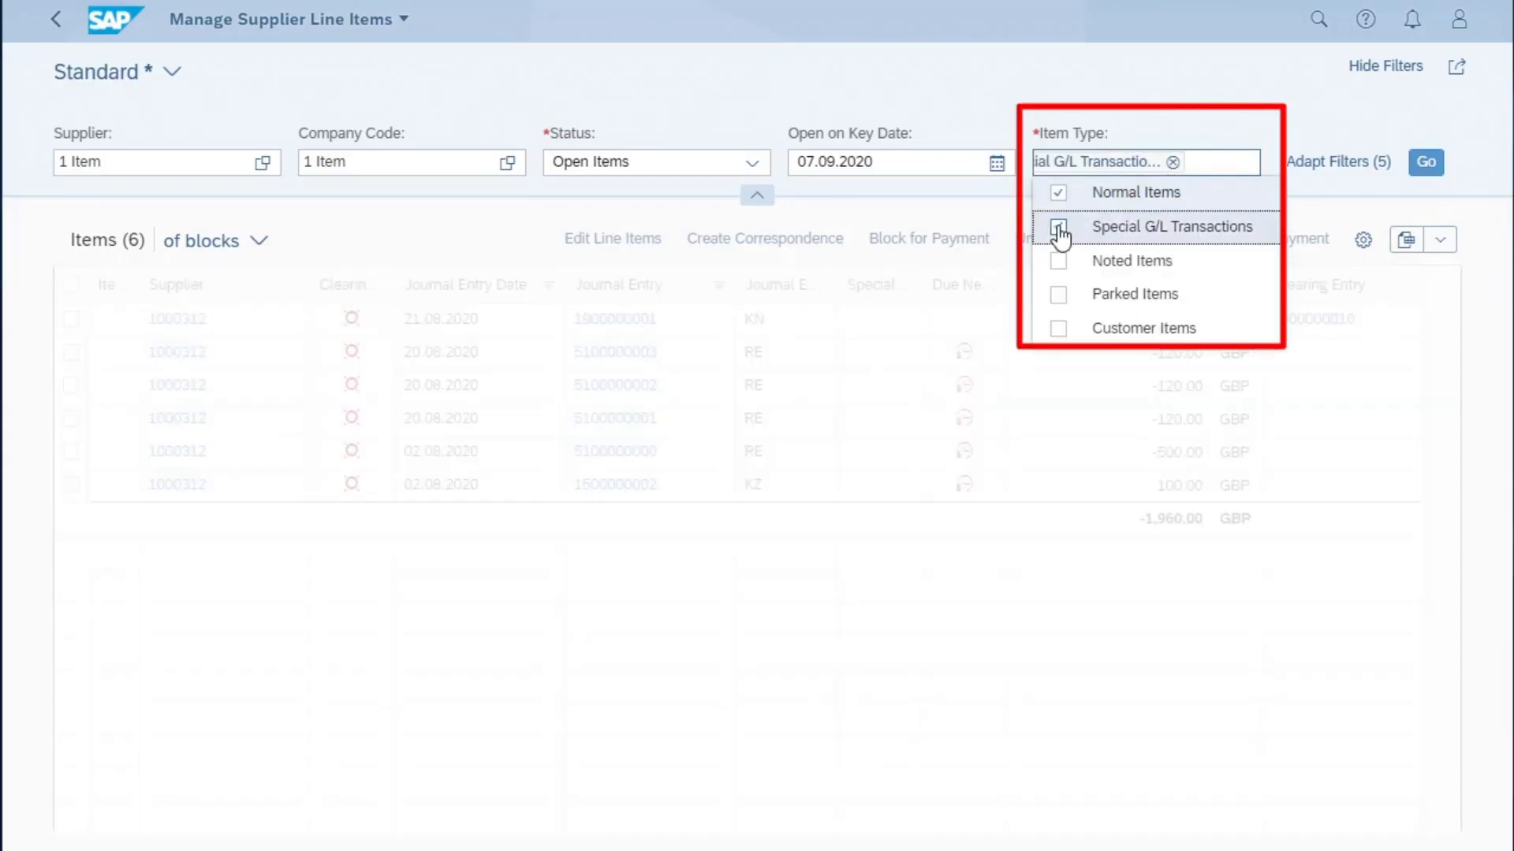
pyautogui.click(1065, 265)
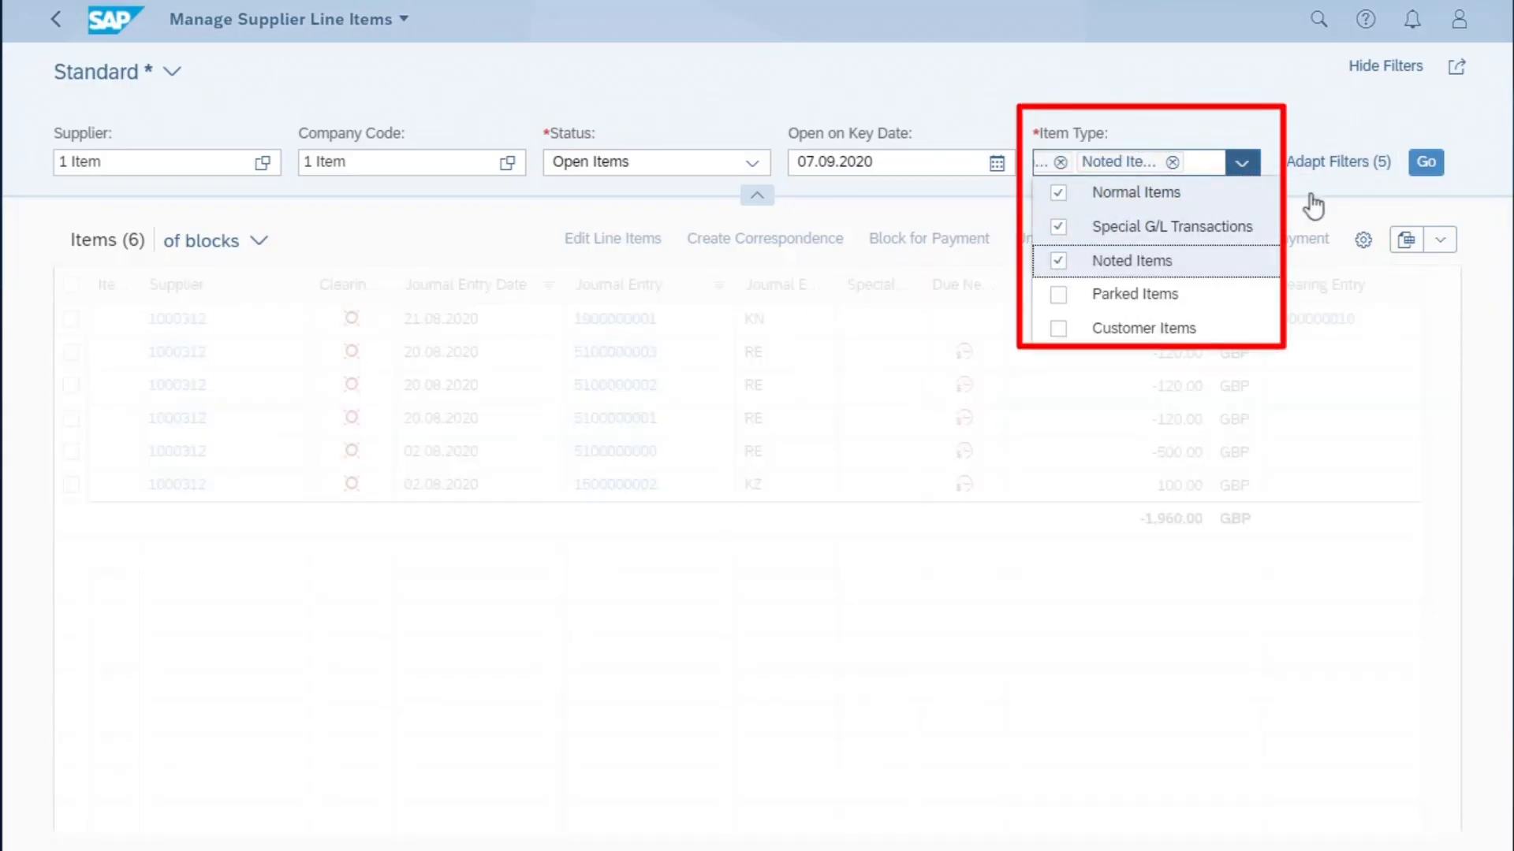
pyautogui.click(1426, 164)
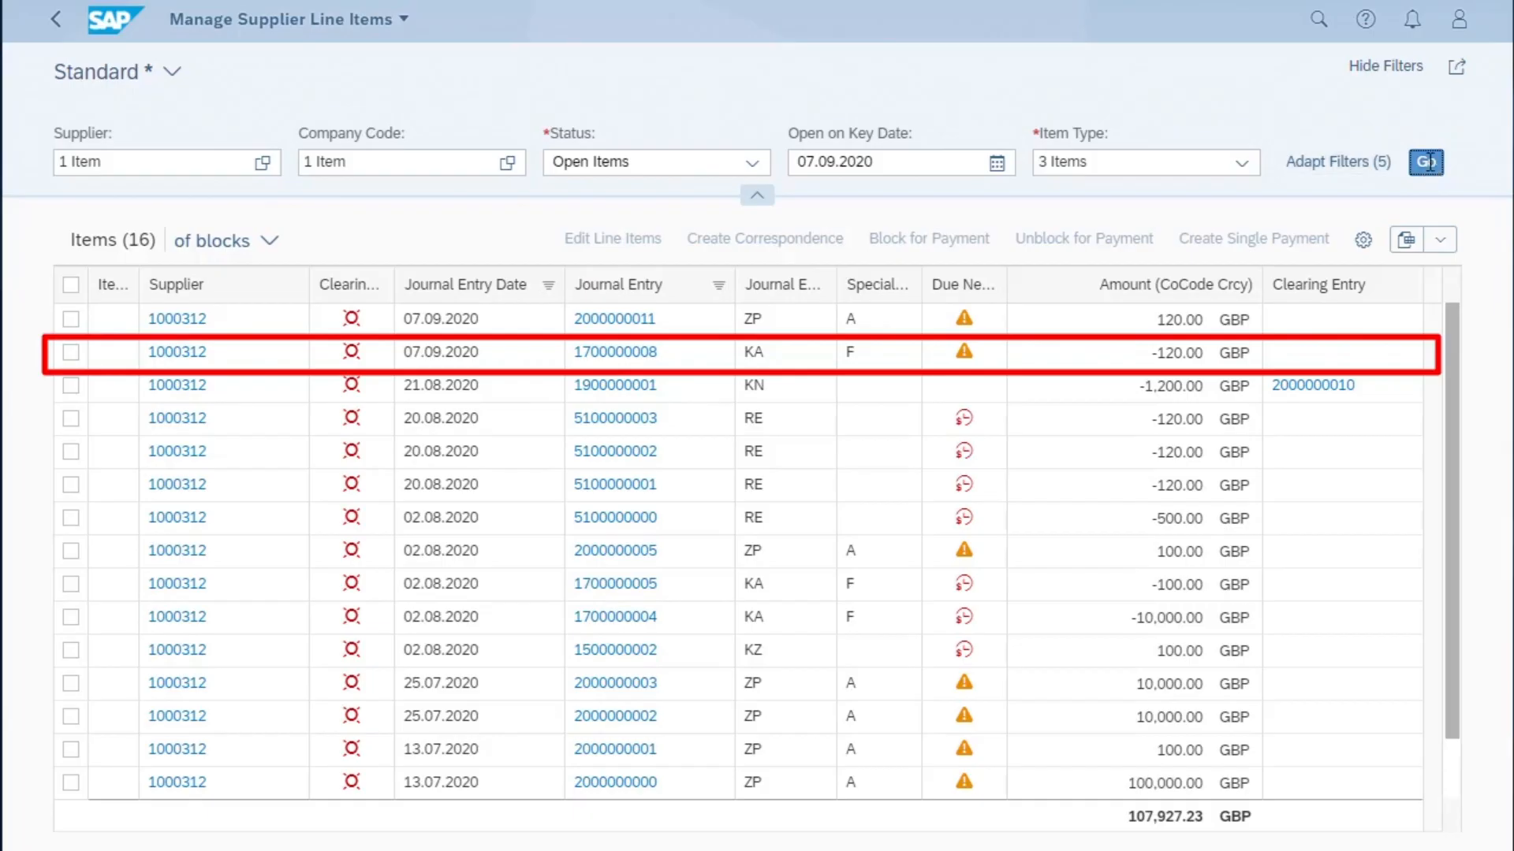
pyautogui.click(615, 352)
pyautogui.click(719, 356)
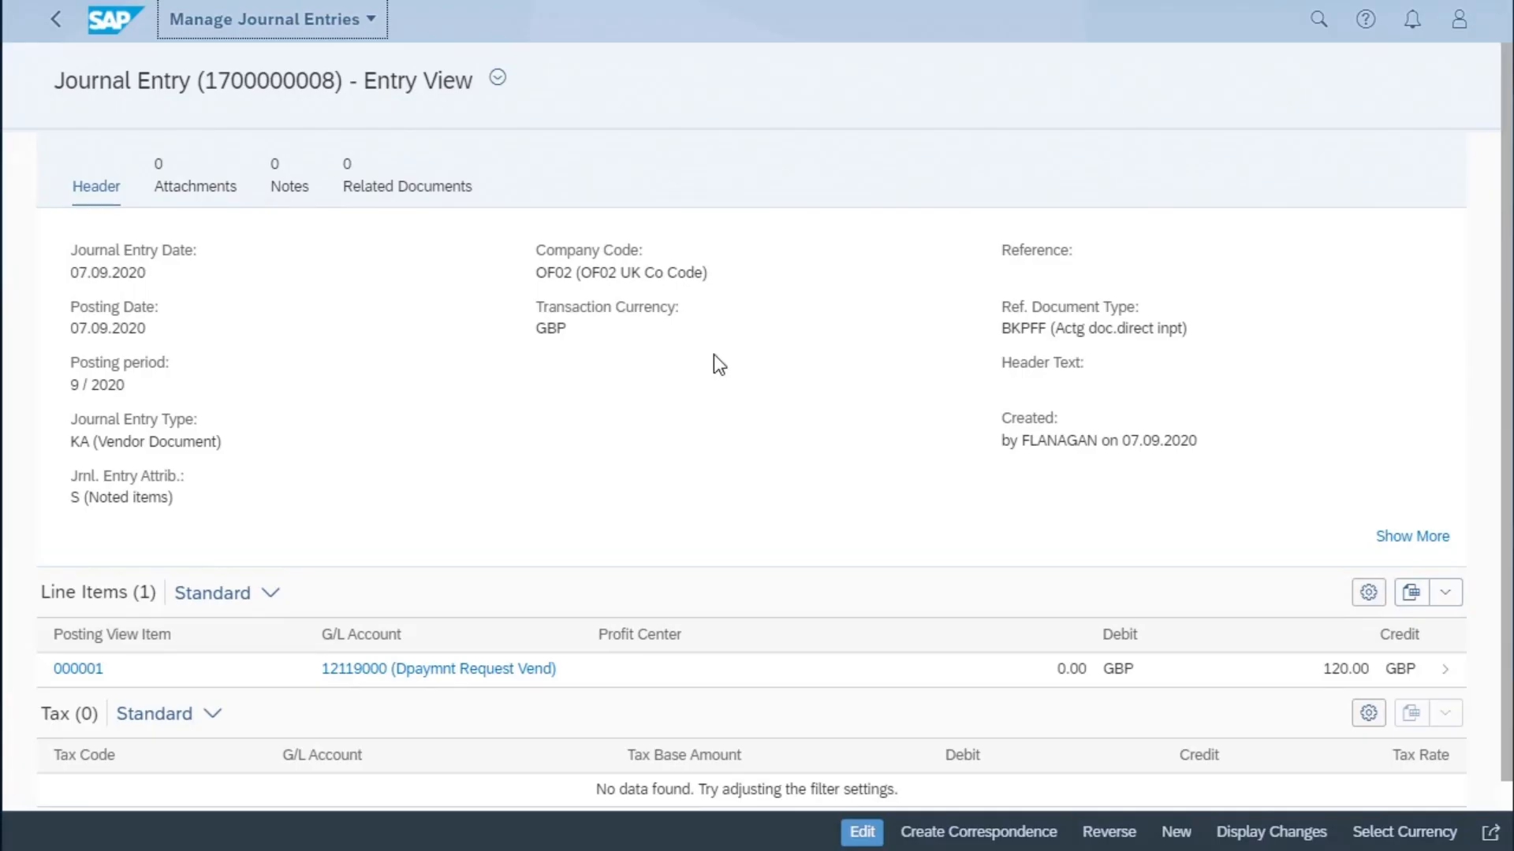
pyautogui.scroll(-1, 756, 506)
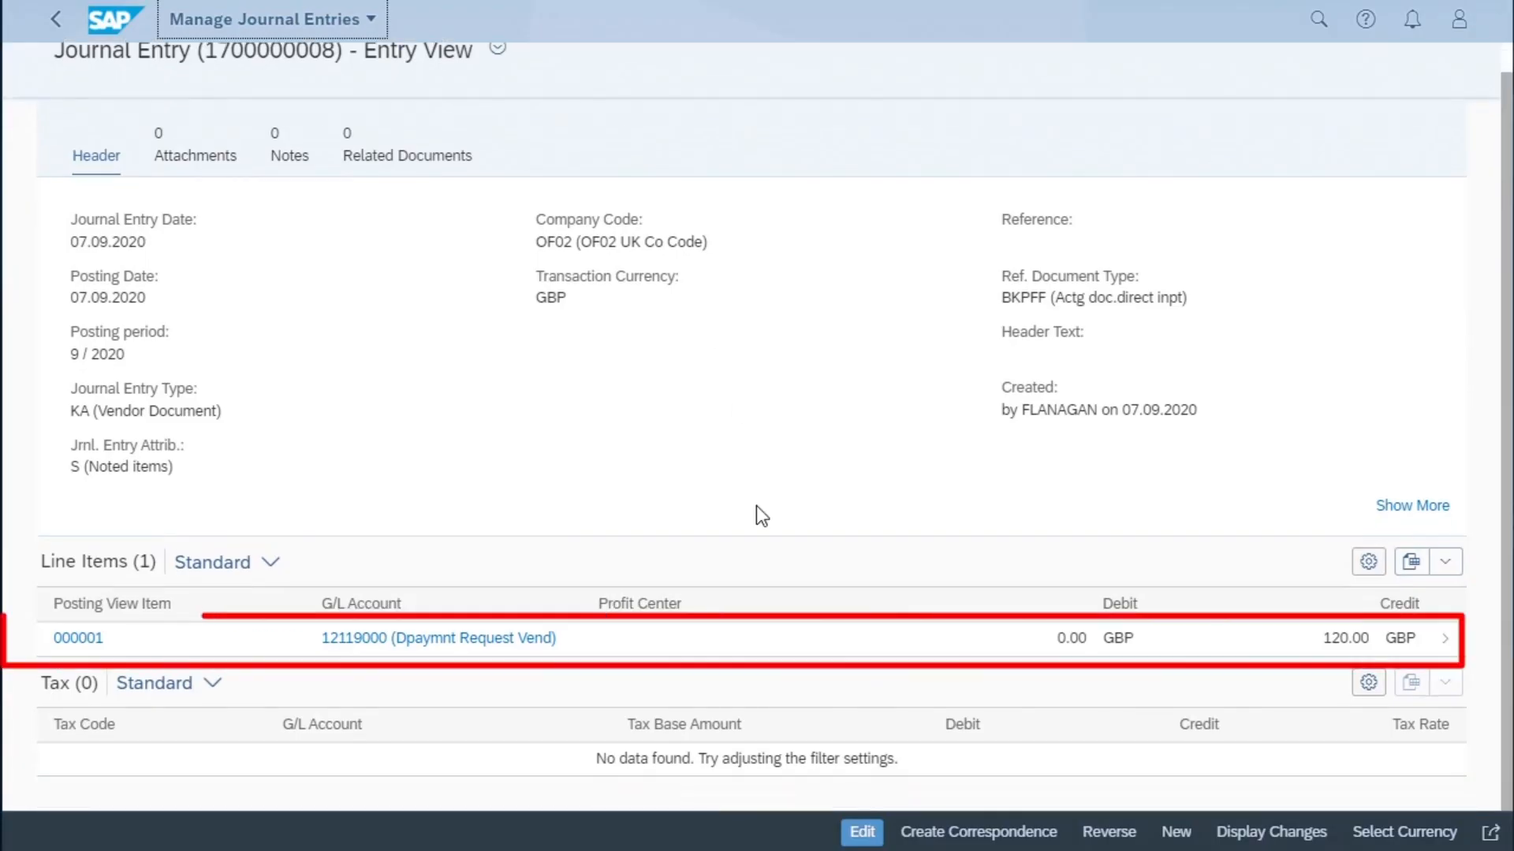
pyautogui.click(58, 25)
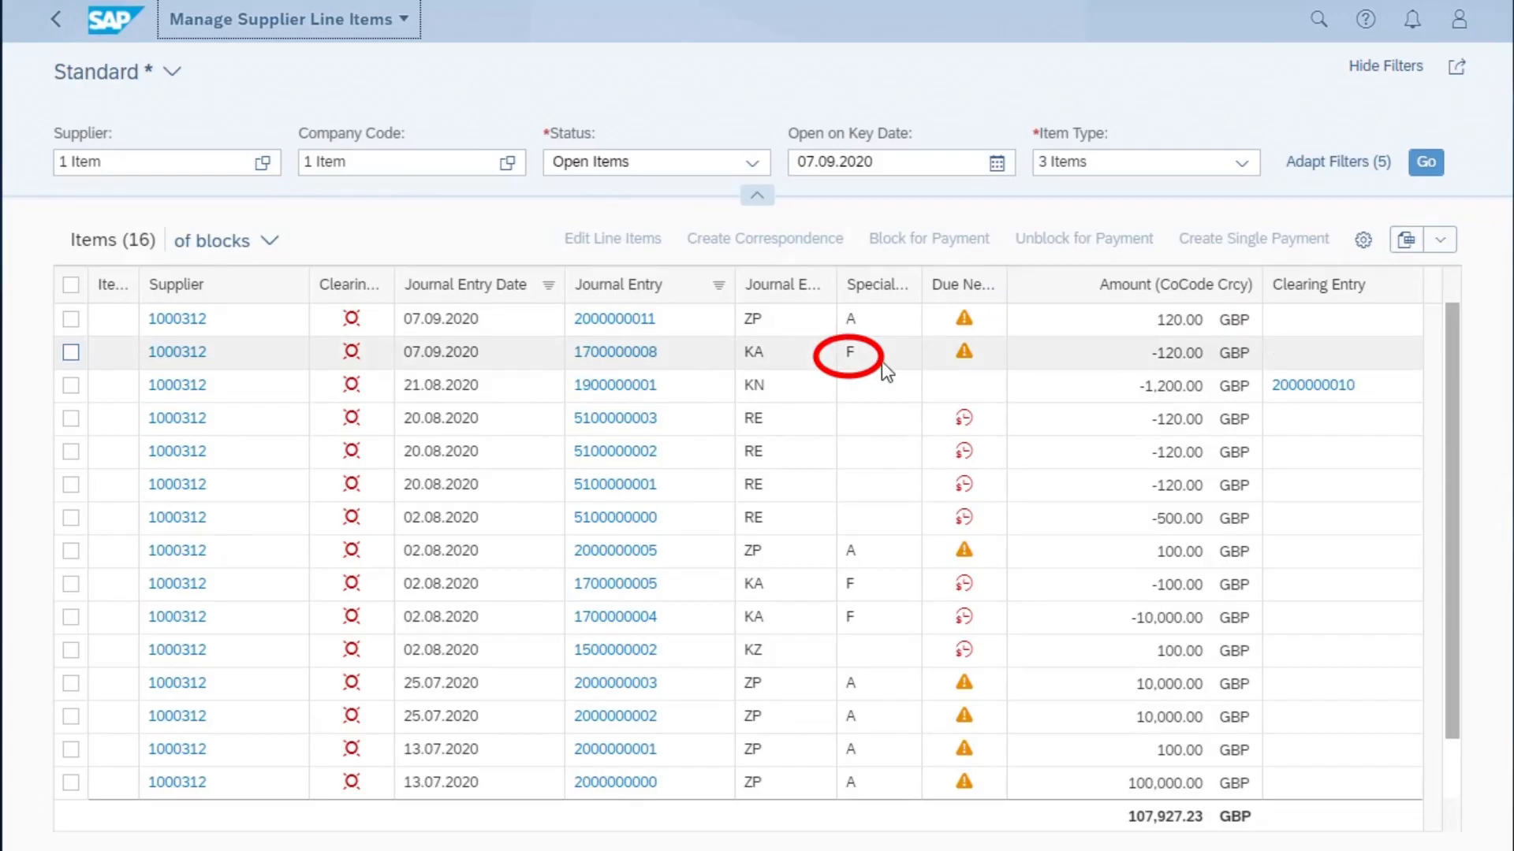
pyautogui.click(657, 359)
pyautogui.moveTo(657, 360); pyautogui.dragTo(570, 361)
pyautogui.hotkey('ctrl', 'c')
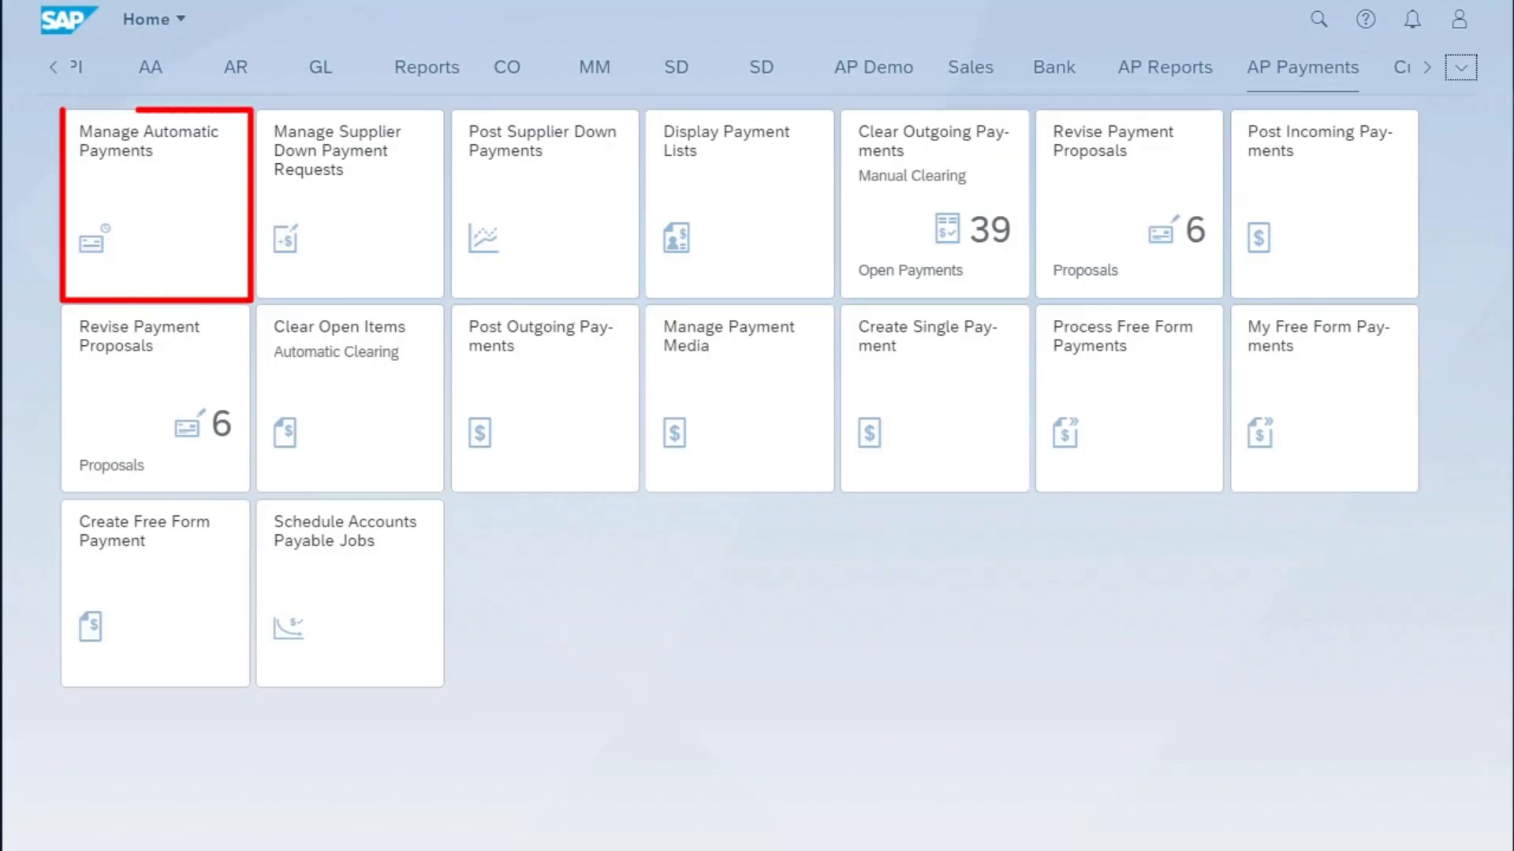
# - In the Manage Automatic Payments app, create a new parameter for run date 07.09.2020 with identification OF04
pyautogui.click(152, 177)
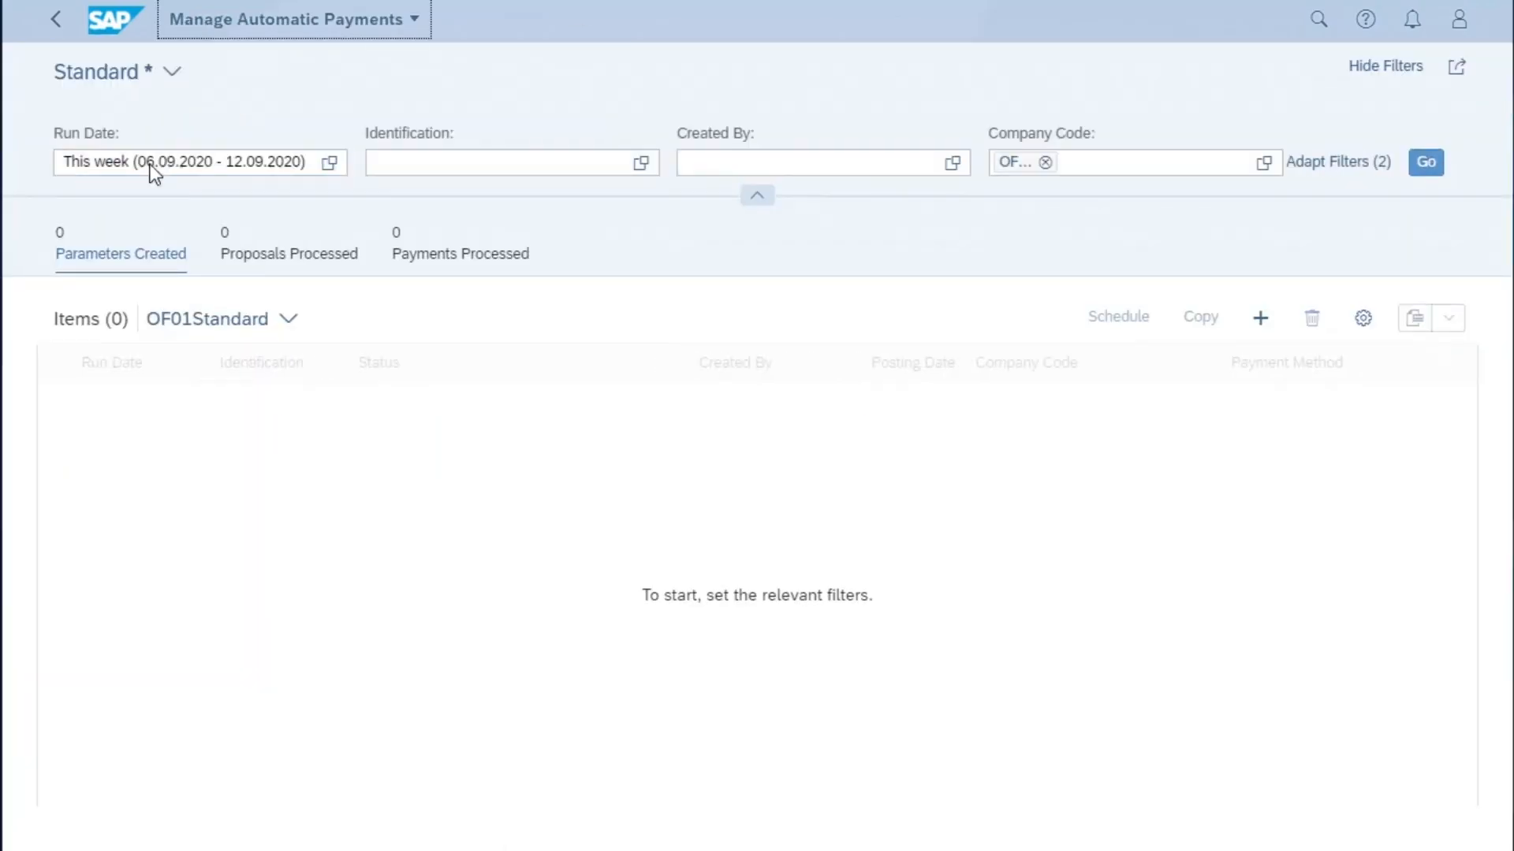
pyautogui.click(1259, 320)
pyautogui.click(650, 450)
pyautogui.write('OF04')
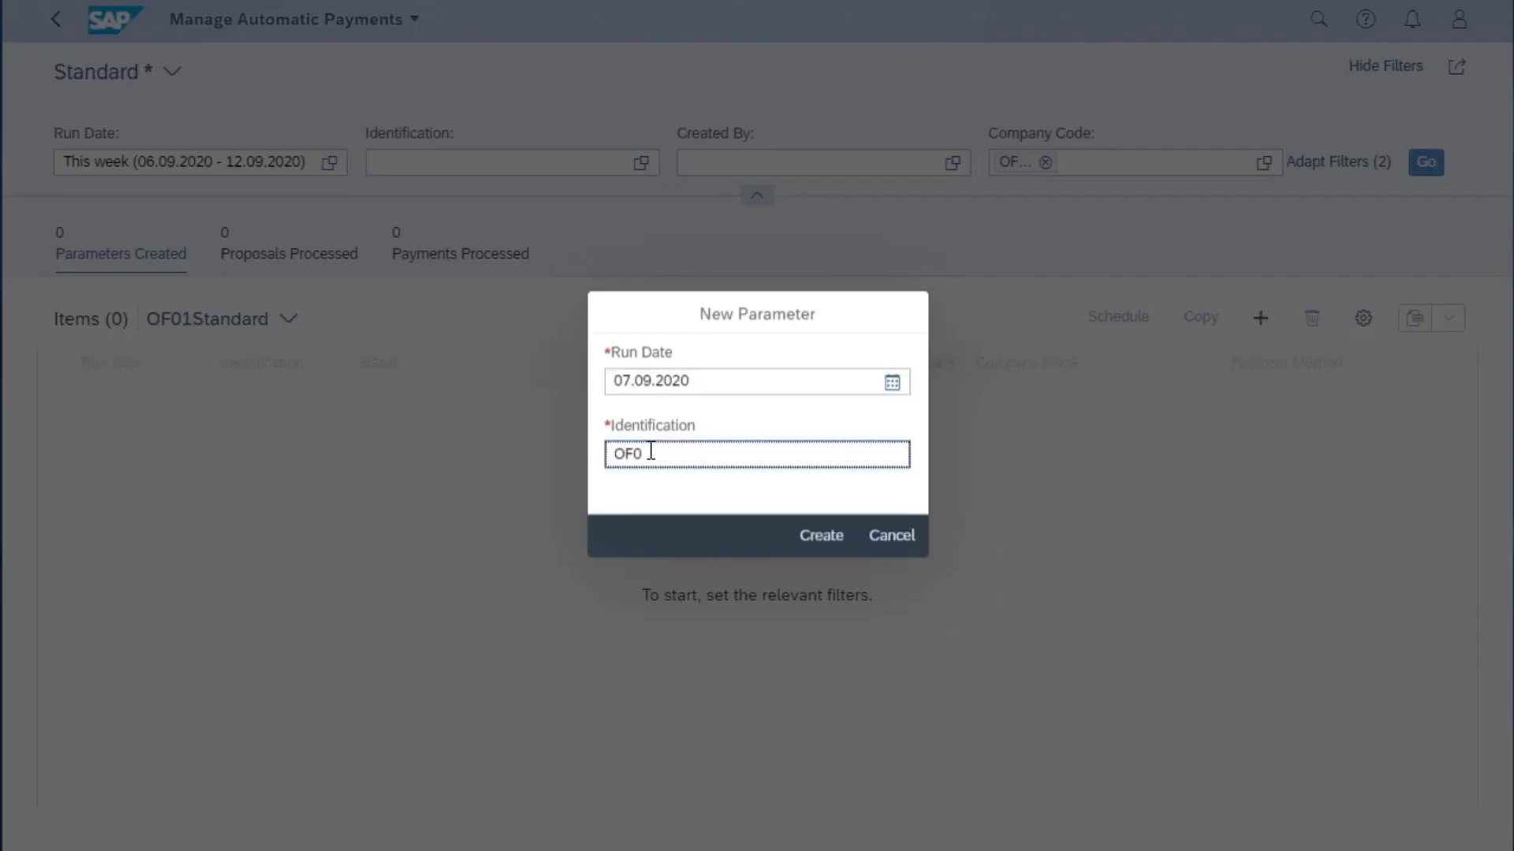
pyautogui.click(820, 536)
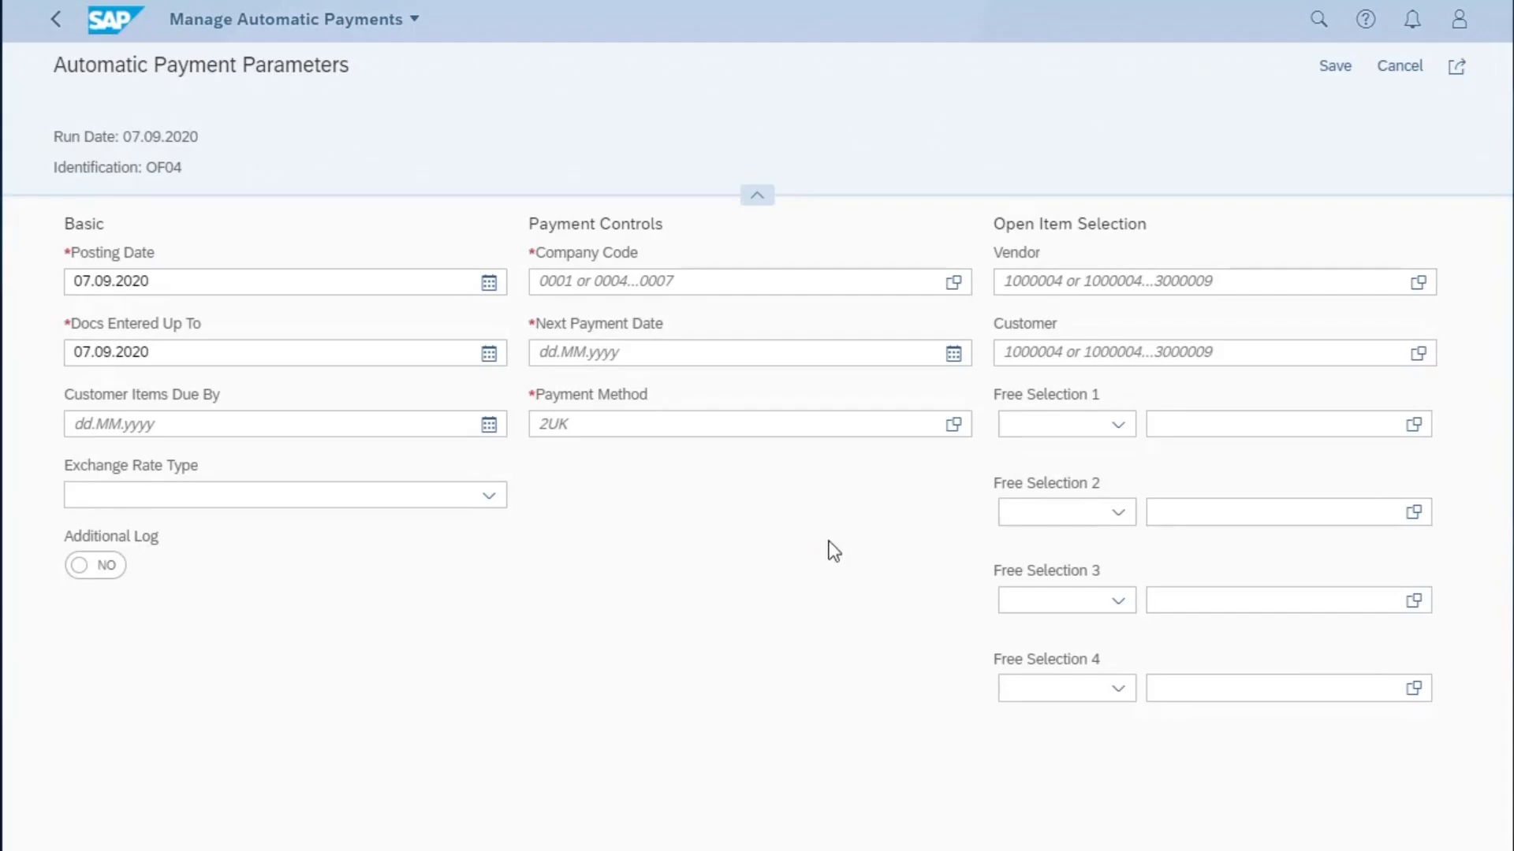
# - Set the payment controls to company code OF02, next payment date 31.12.2020 and payment method I
pyautogui.click(650, 277)
pyautogui.write('of02')
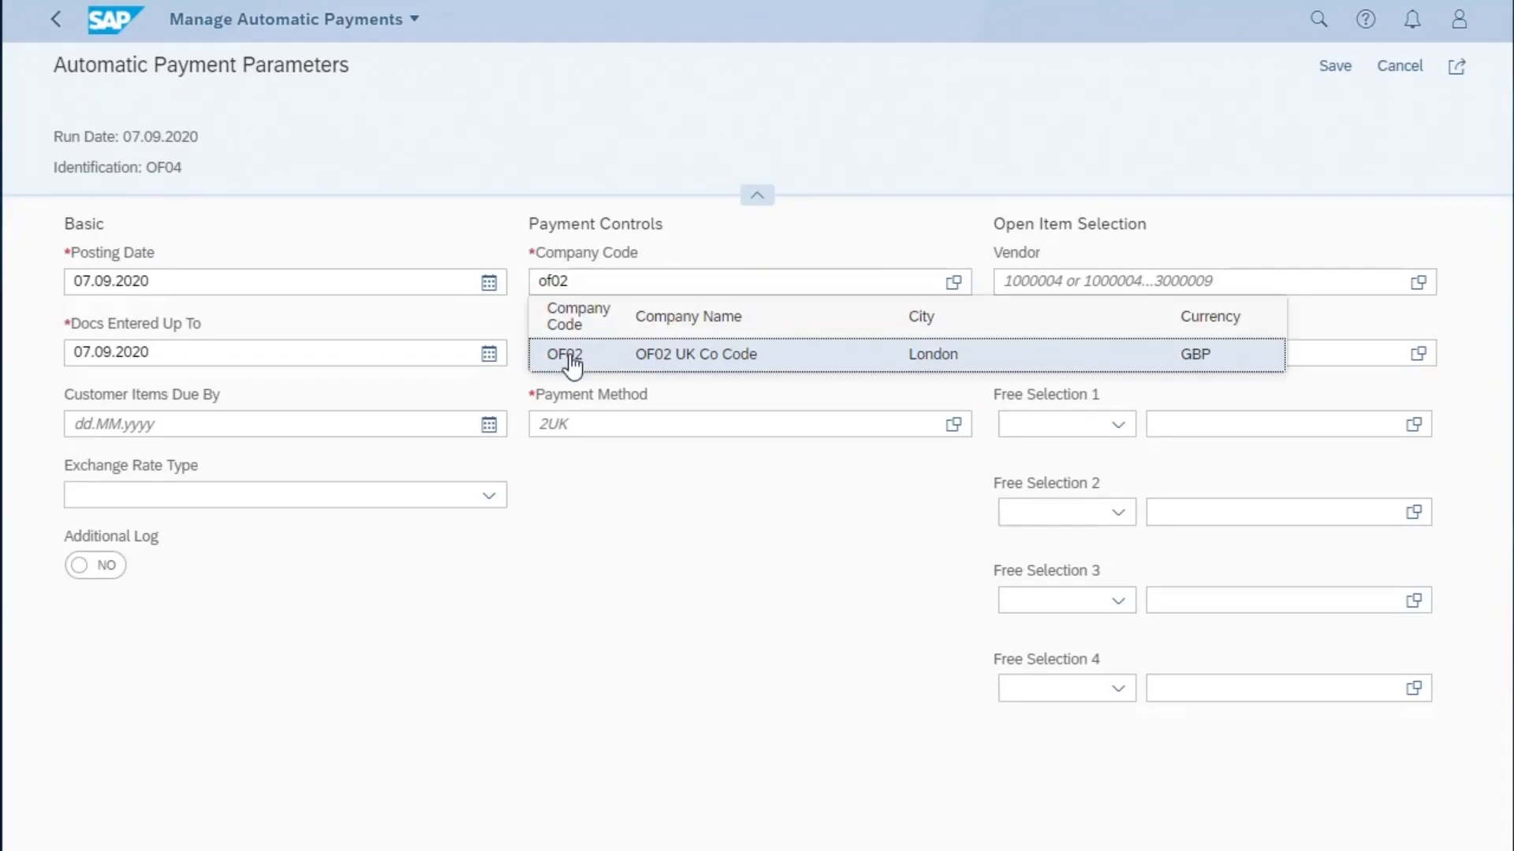
pyautogui.click(572, 354)
pyautogui.click(572, 354)
pyautogui.click(570, 386)
pyautogui.click(576, 424)
pyautogui.write('I')
pyautogui.click(1029, 281)
pyautogui.write('100312')
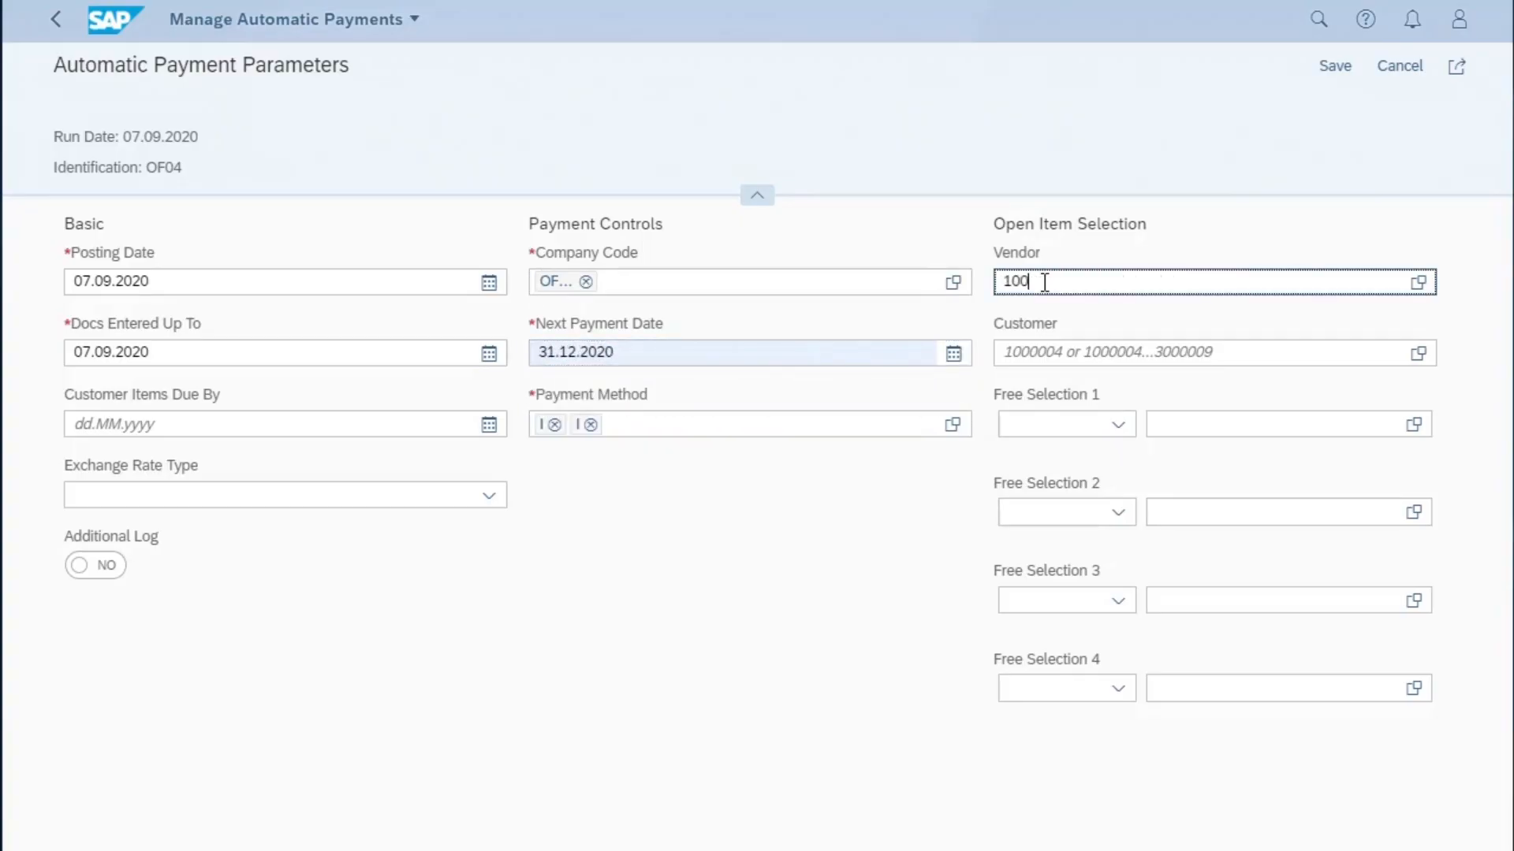
pyautogui.press('Return')
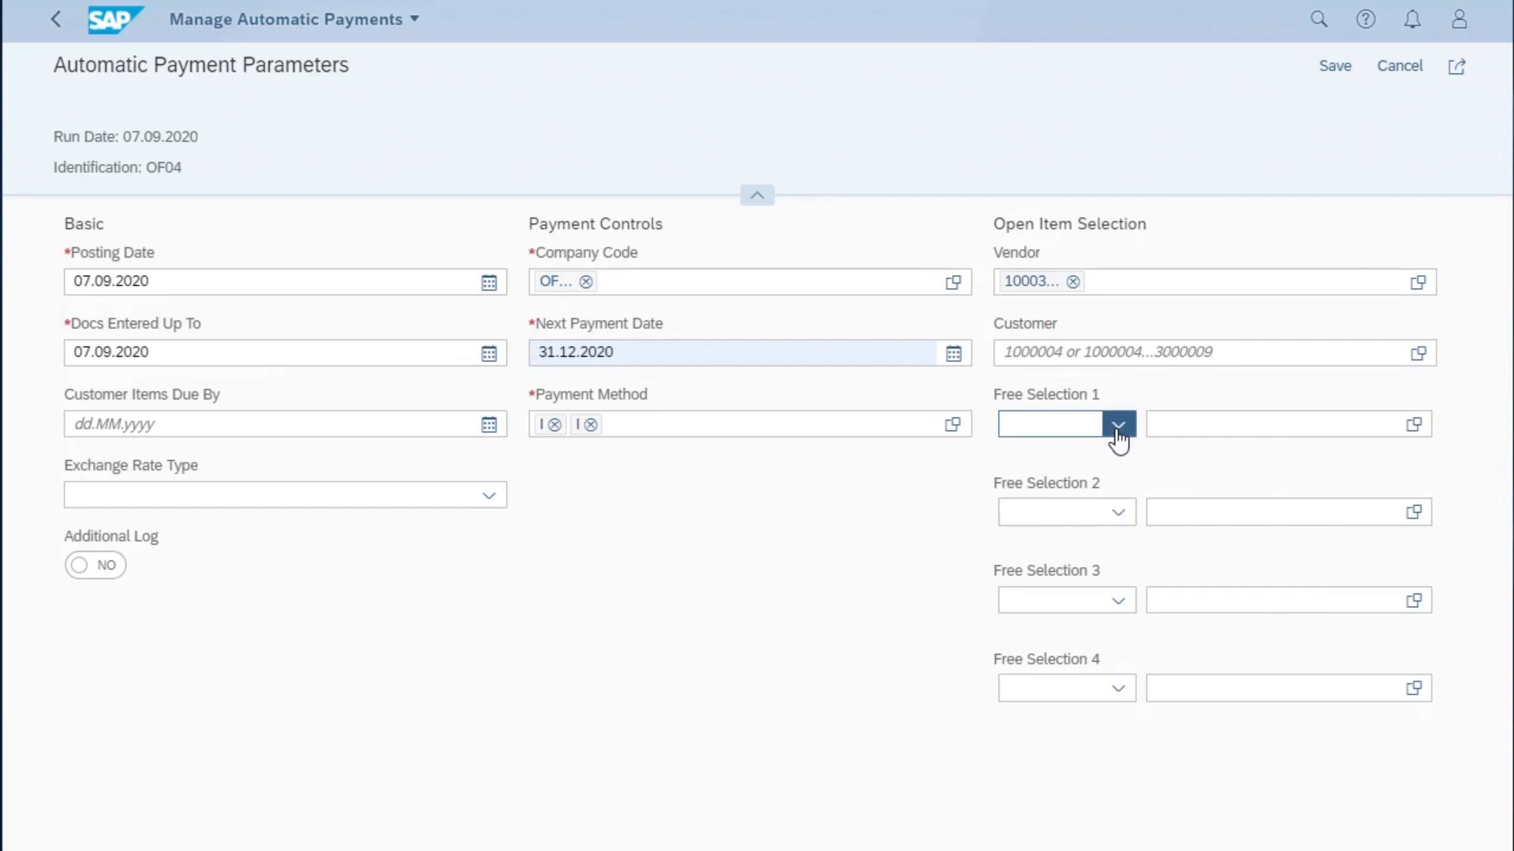
pyautogui.click(1116, 425)
pyautogui.click(1111, 522)
pyautogui.click(1190, 428)
pyautogui.hotkey('ctrl', 'v')
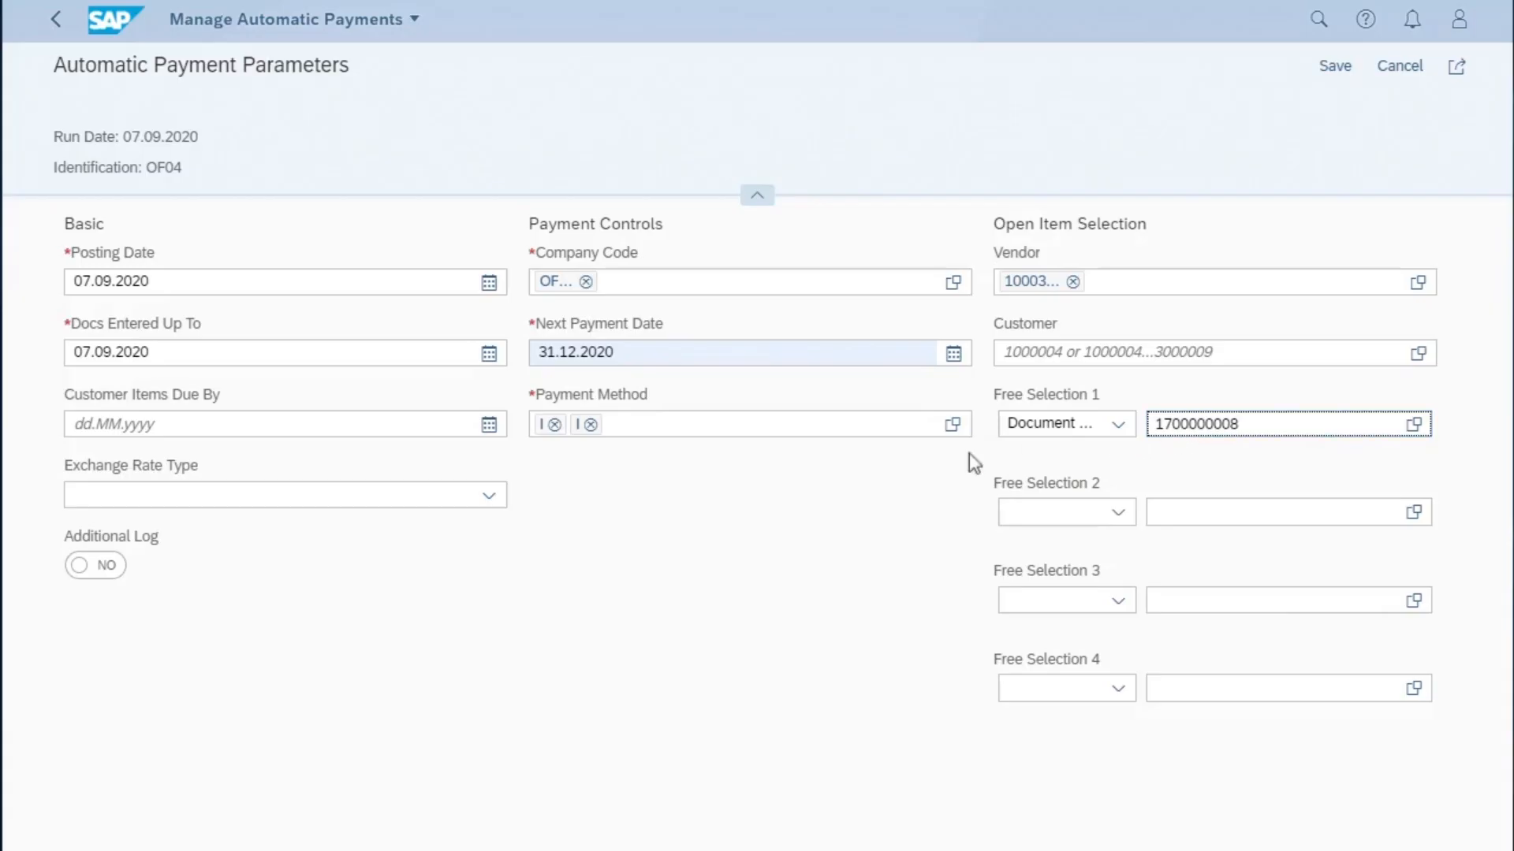
pyautogui.click(110, 565)
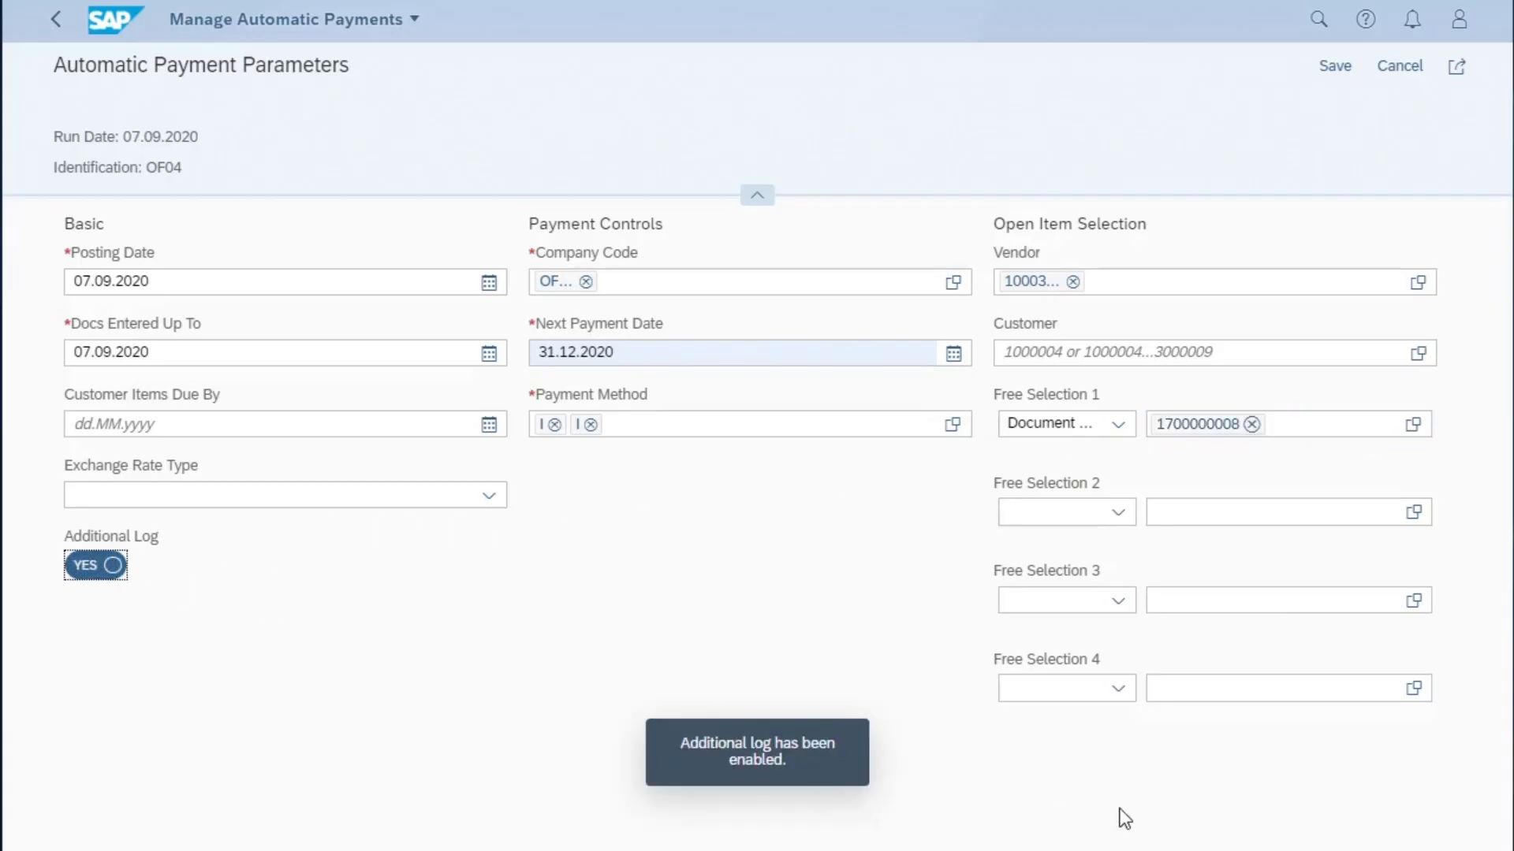
# - Save the OF04 payment parameters and schedule the proposal to start immediately
pyautogui.click(1334, 66)
pyautogui.click(1206, 70)
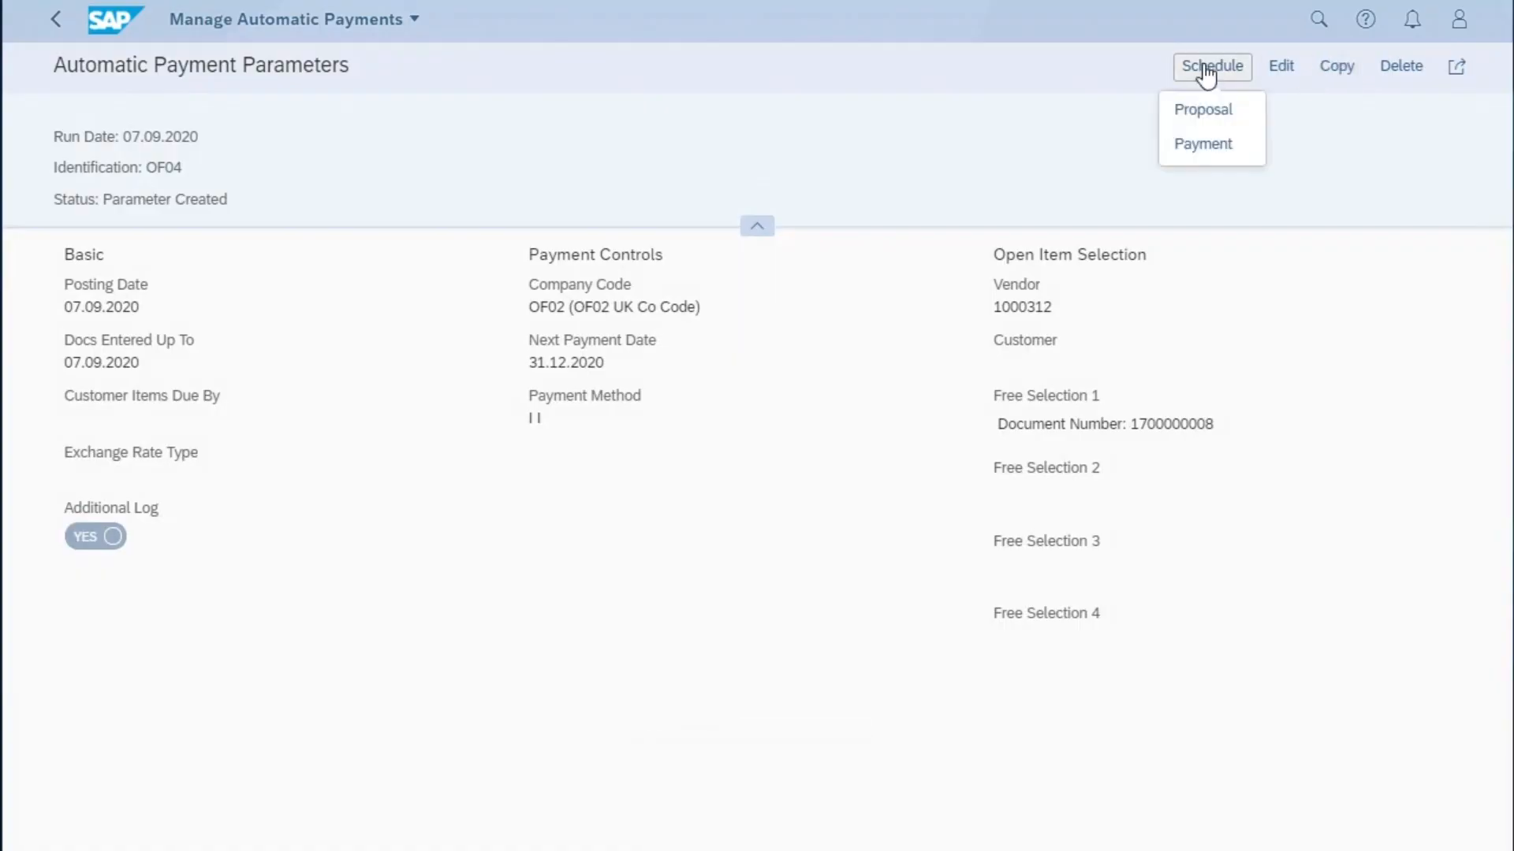
pyautogui.click(1210, 114)
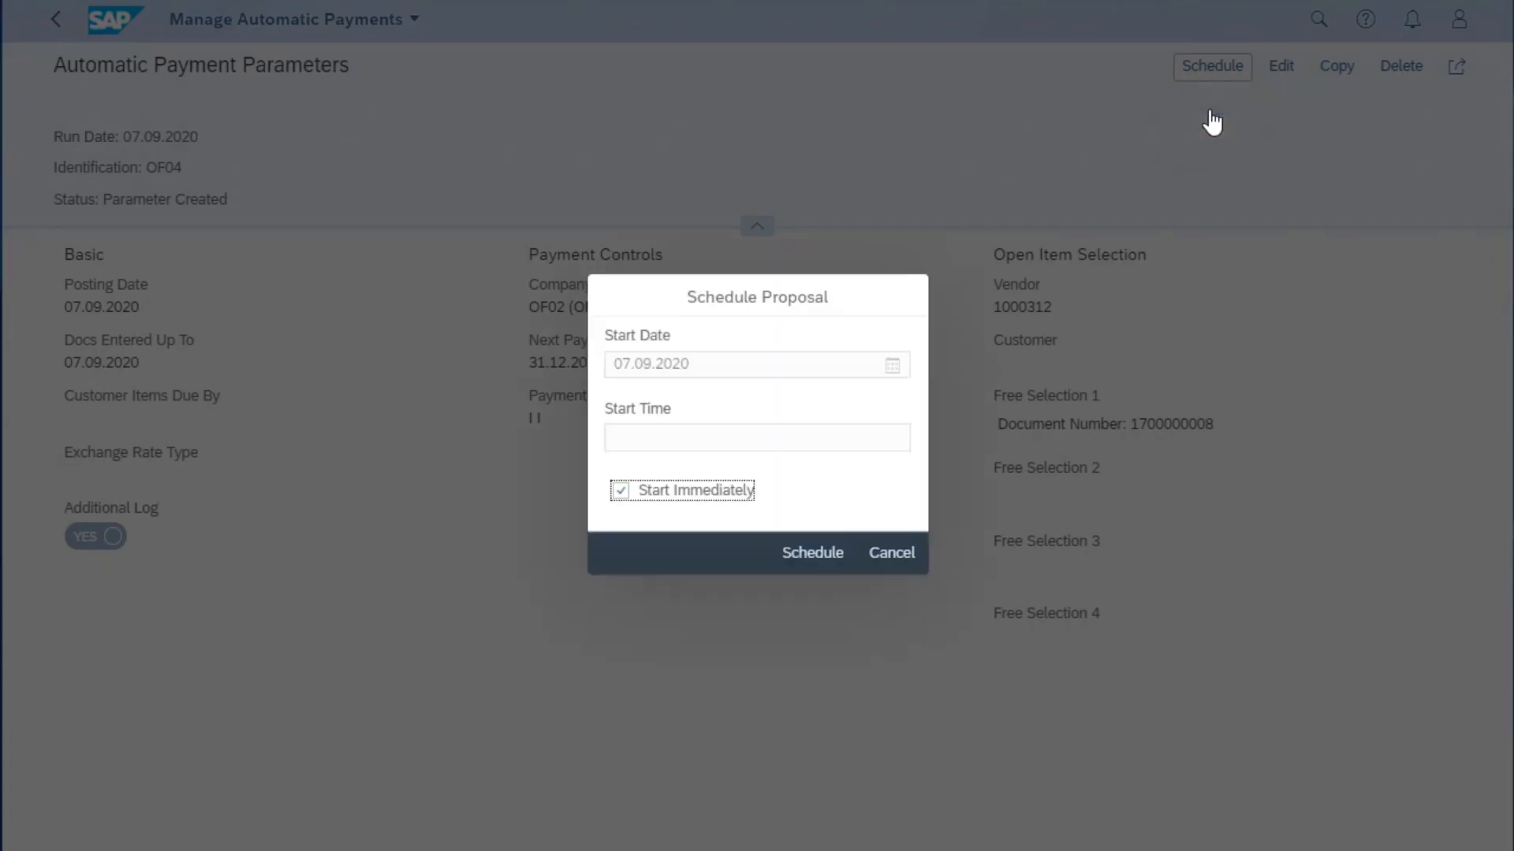
pyautogui.click(798, 558)
# - Filter the processed proposals by company code OF02 and list them
pyautogui.click(1028, 161)
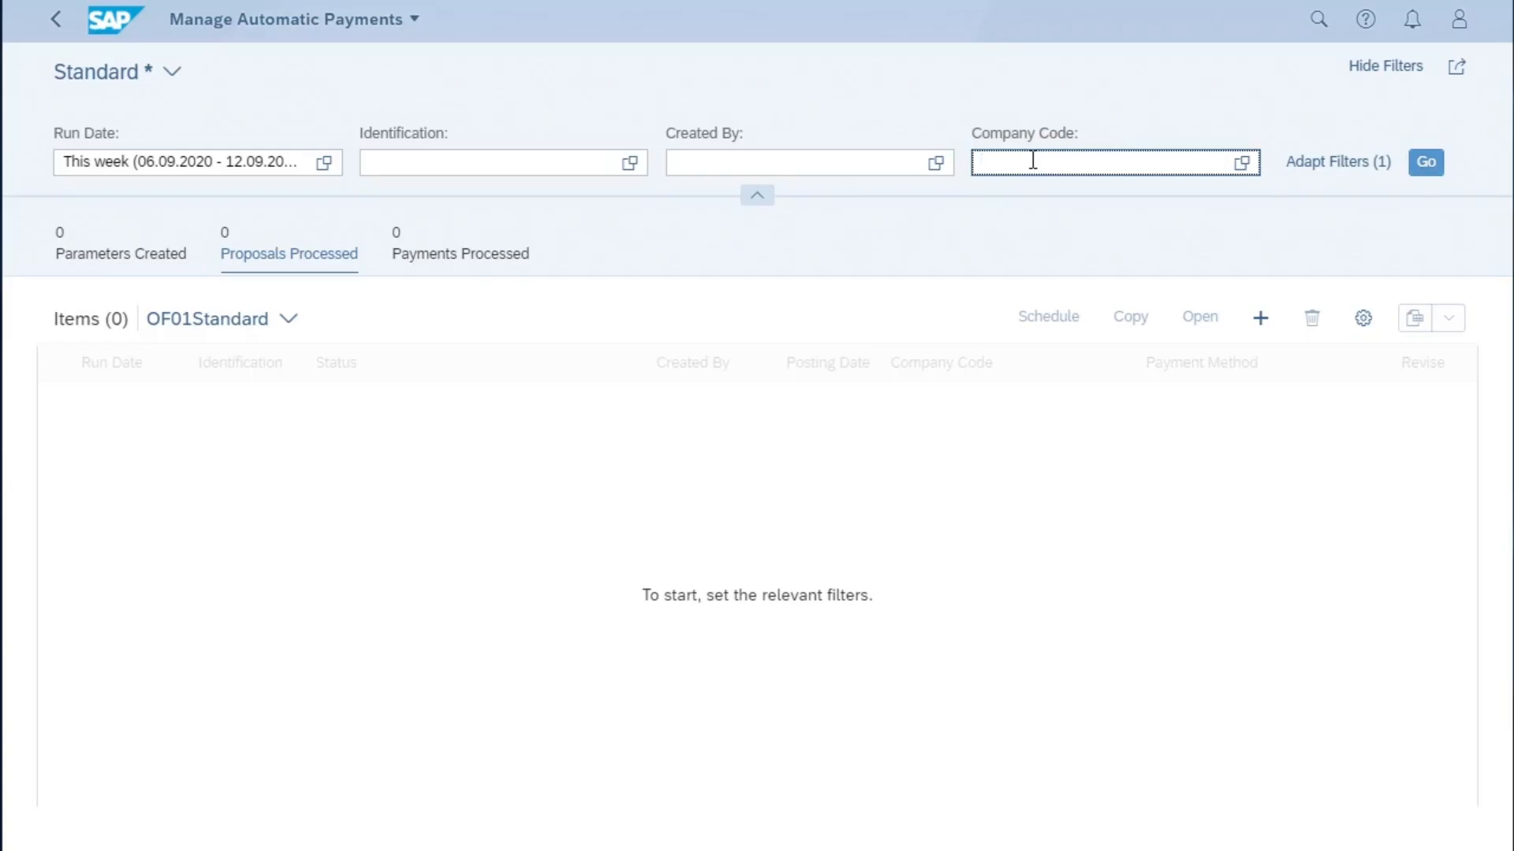
pyautogui.write('of02')
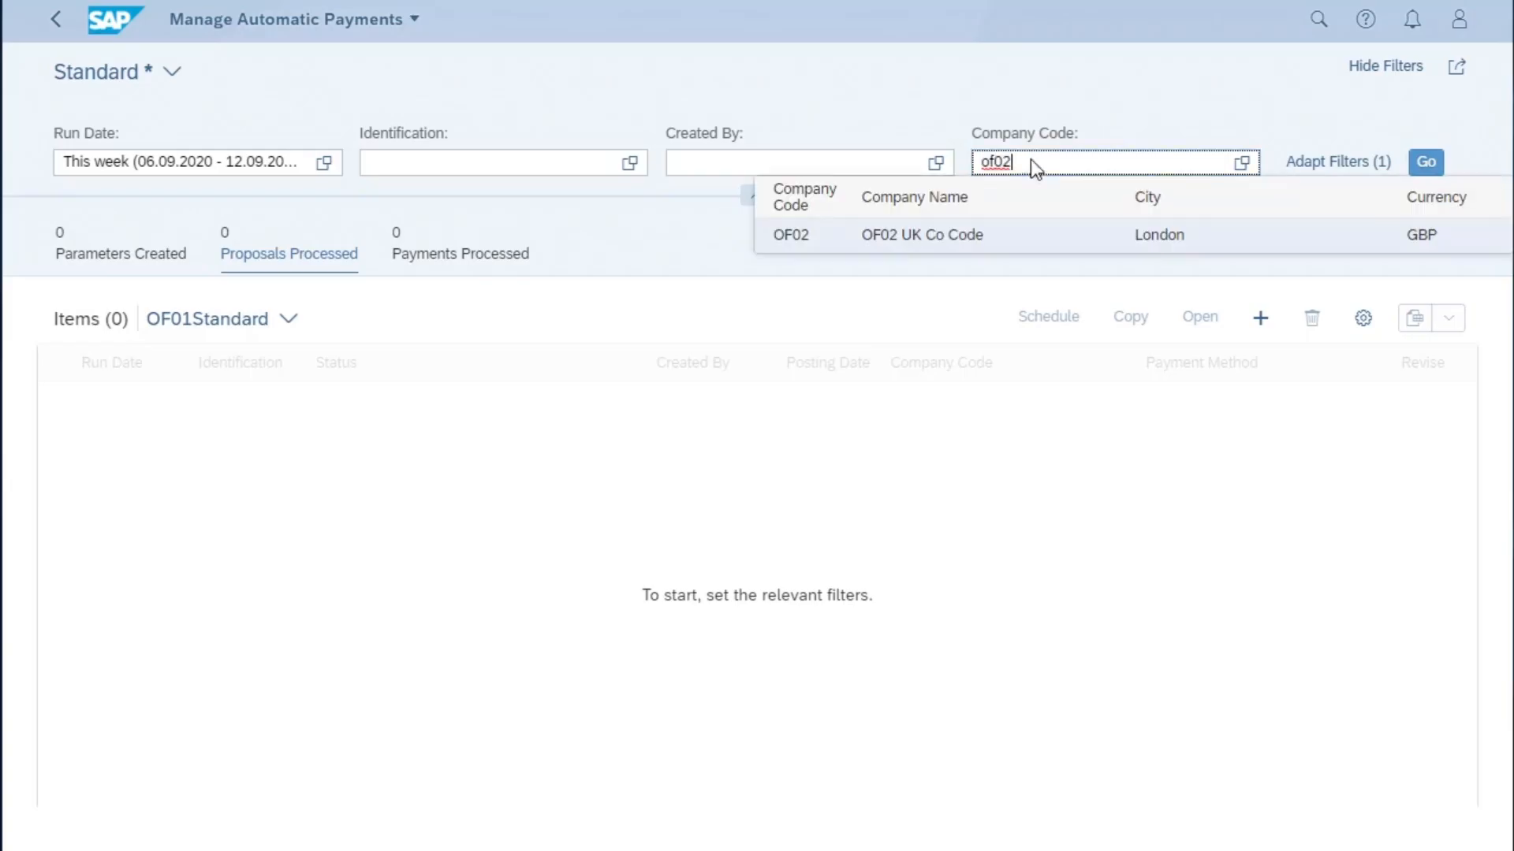
pyautogui.click(824, 246)
pyautogui.click(1426, 163)
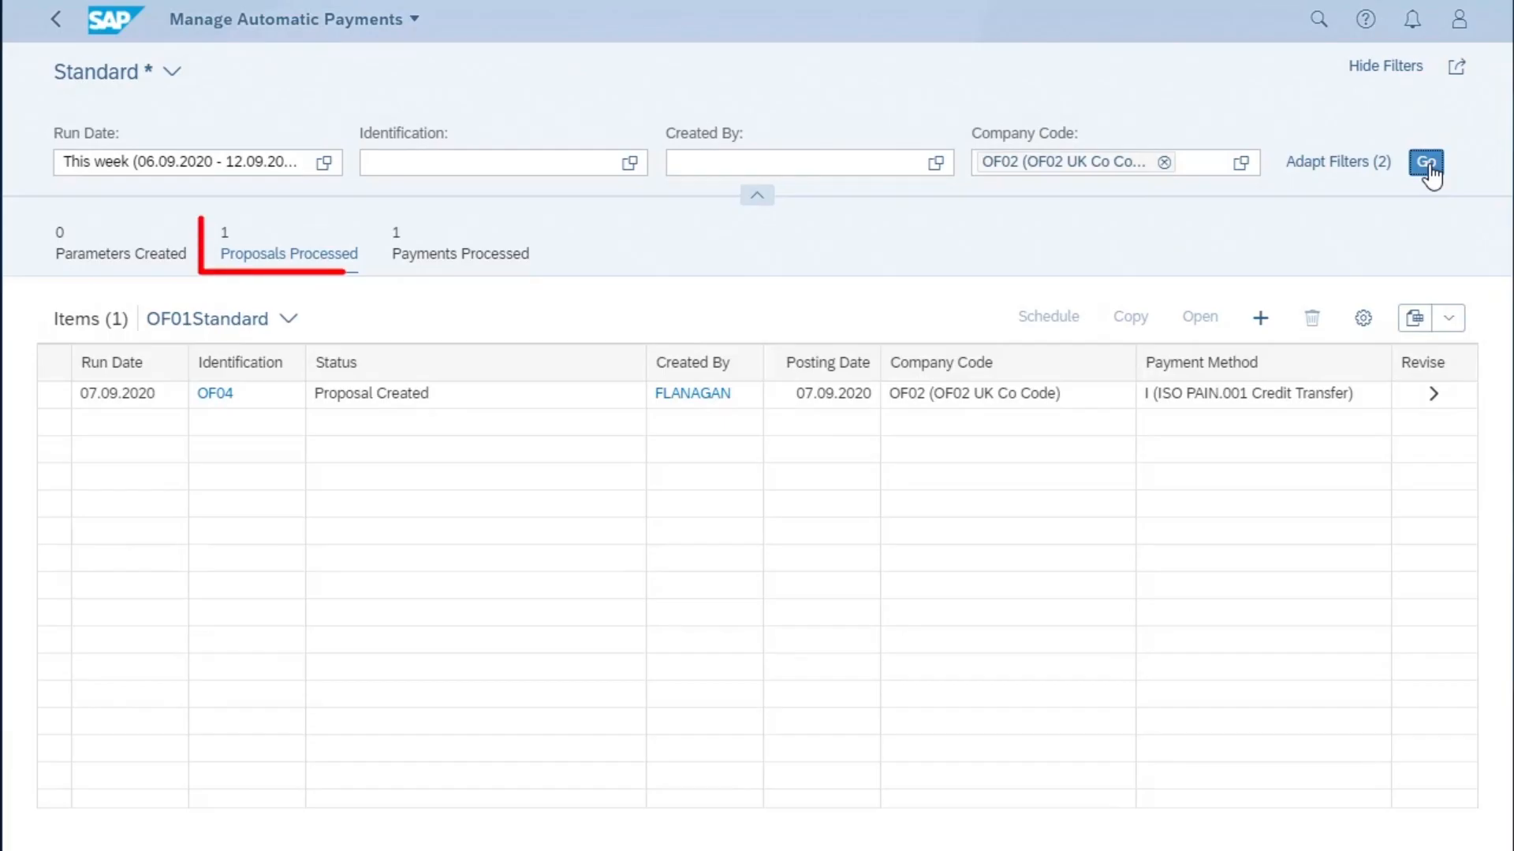
# - Review the payments in proposal OF04, schedule its payment run to start immediately, and refresh the processed payments
pyautogui.click(1434, 396)
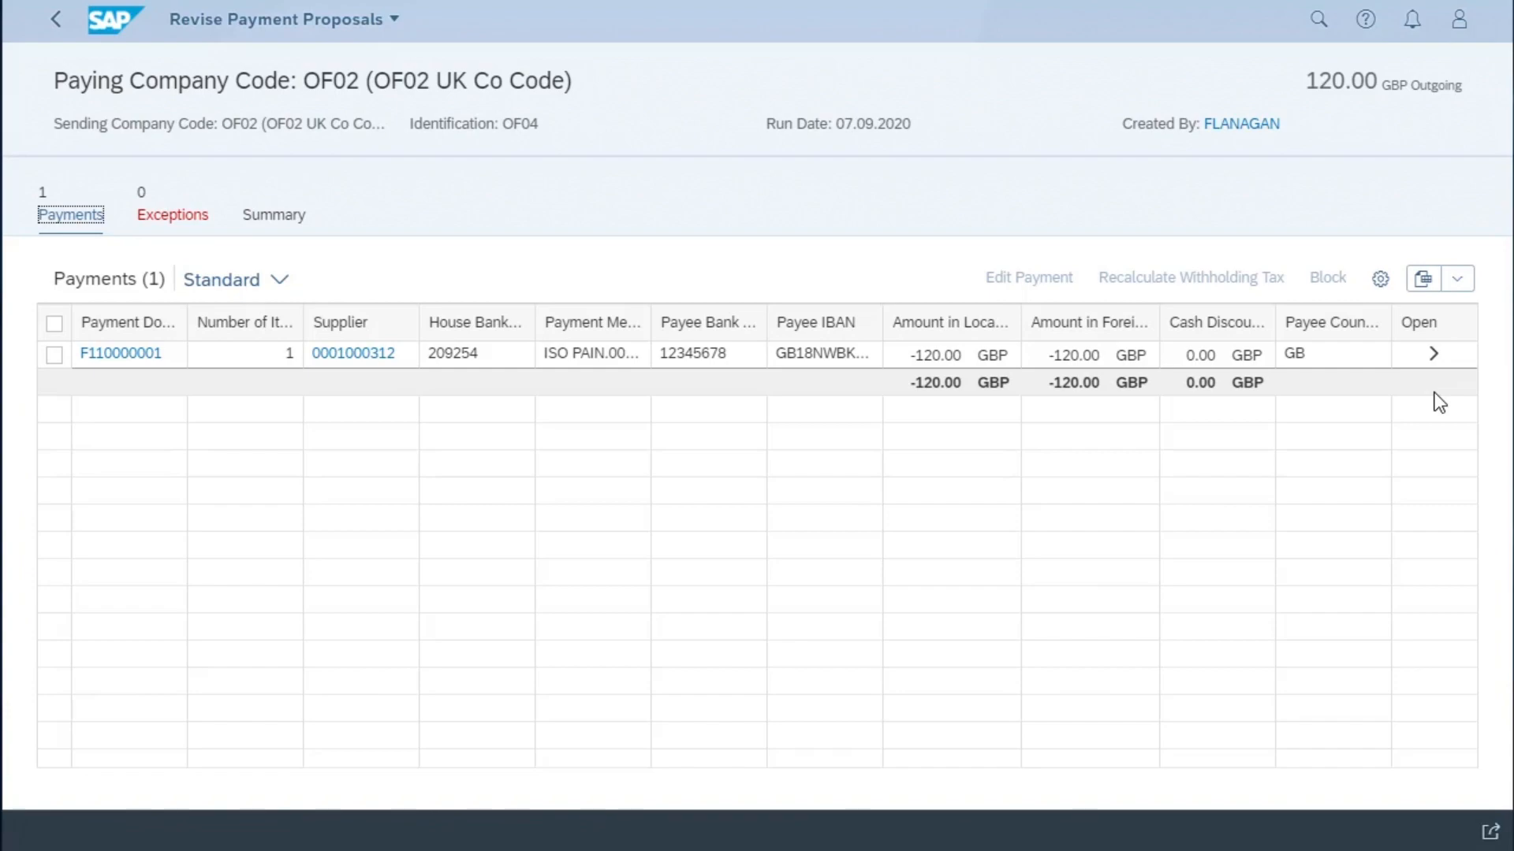
pyautogui.click(58, 19)
pyautogui.click(58, 396)
pyautogui.click(1061, 322)
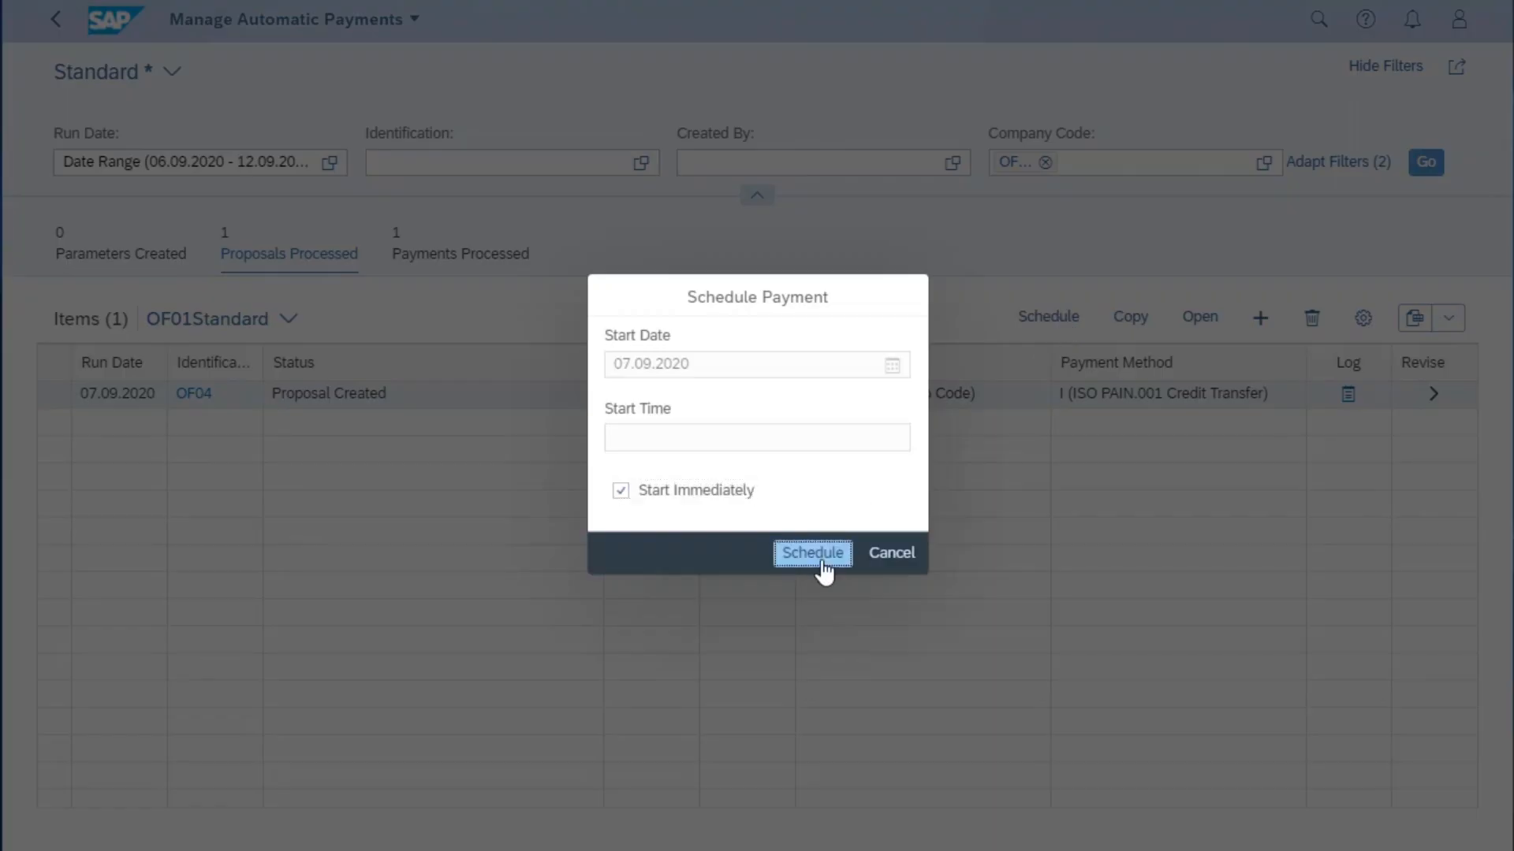
pyautogui.click(822, 562)
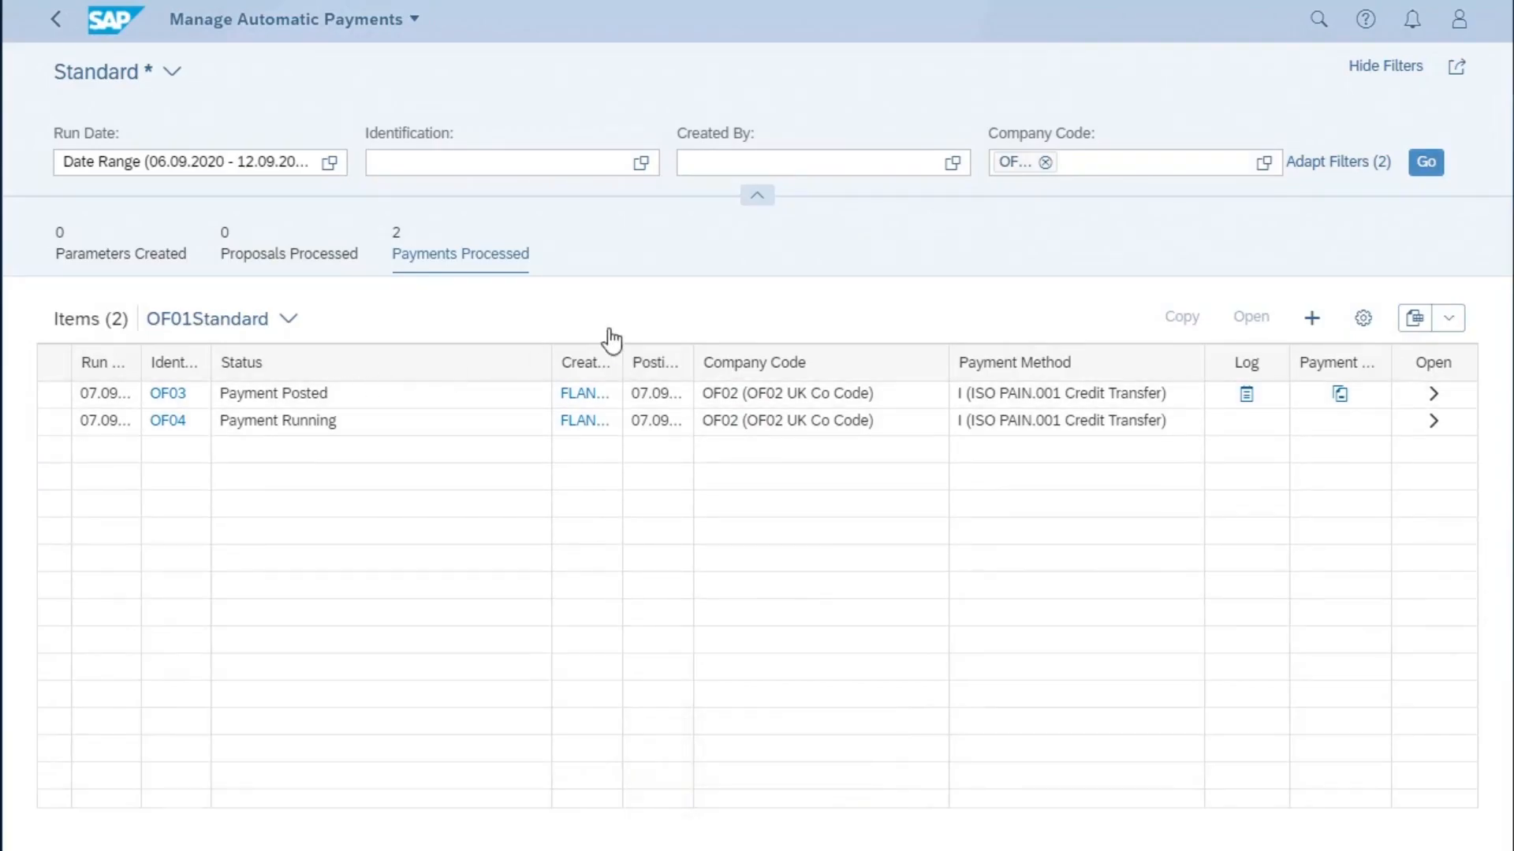
pyautogui.click(1427, 167)
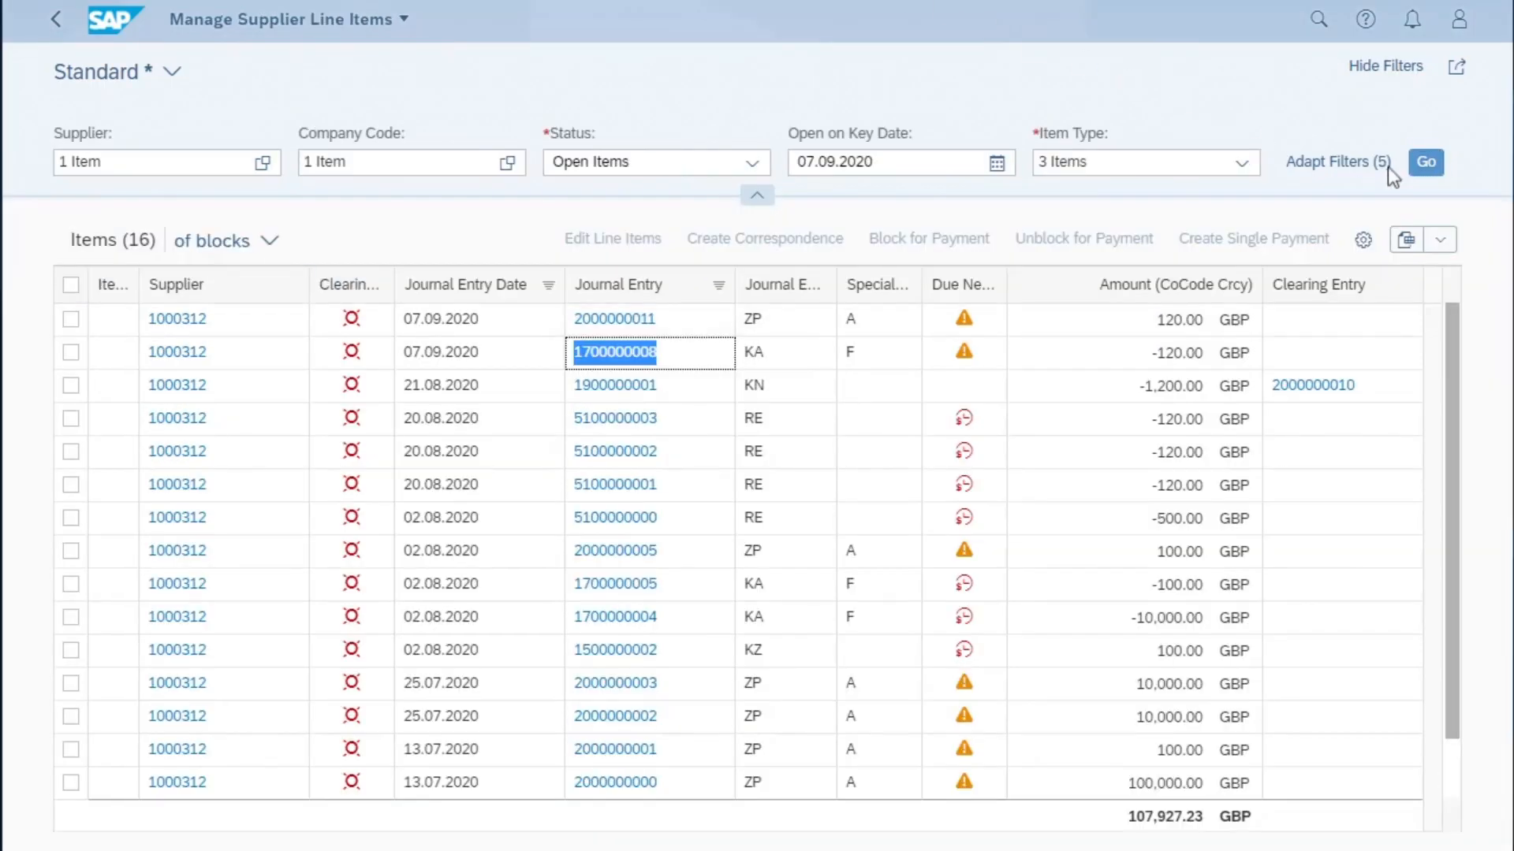
pyautogui.click(1422, 165)
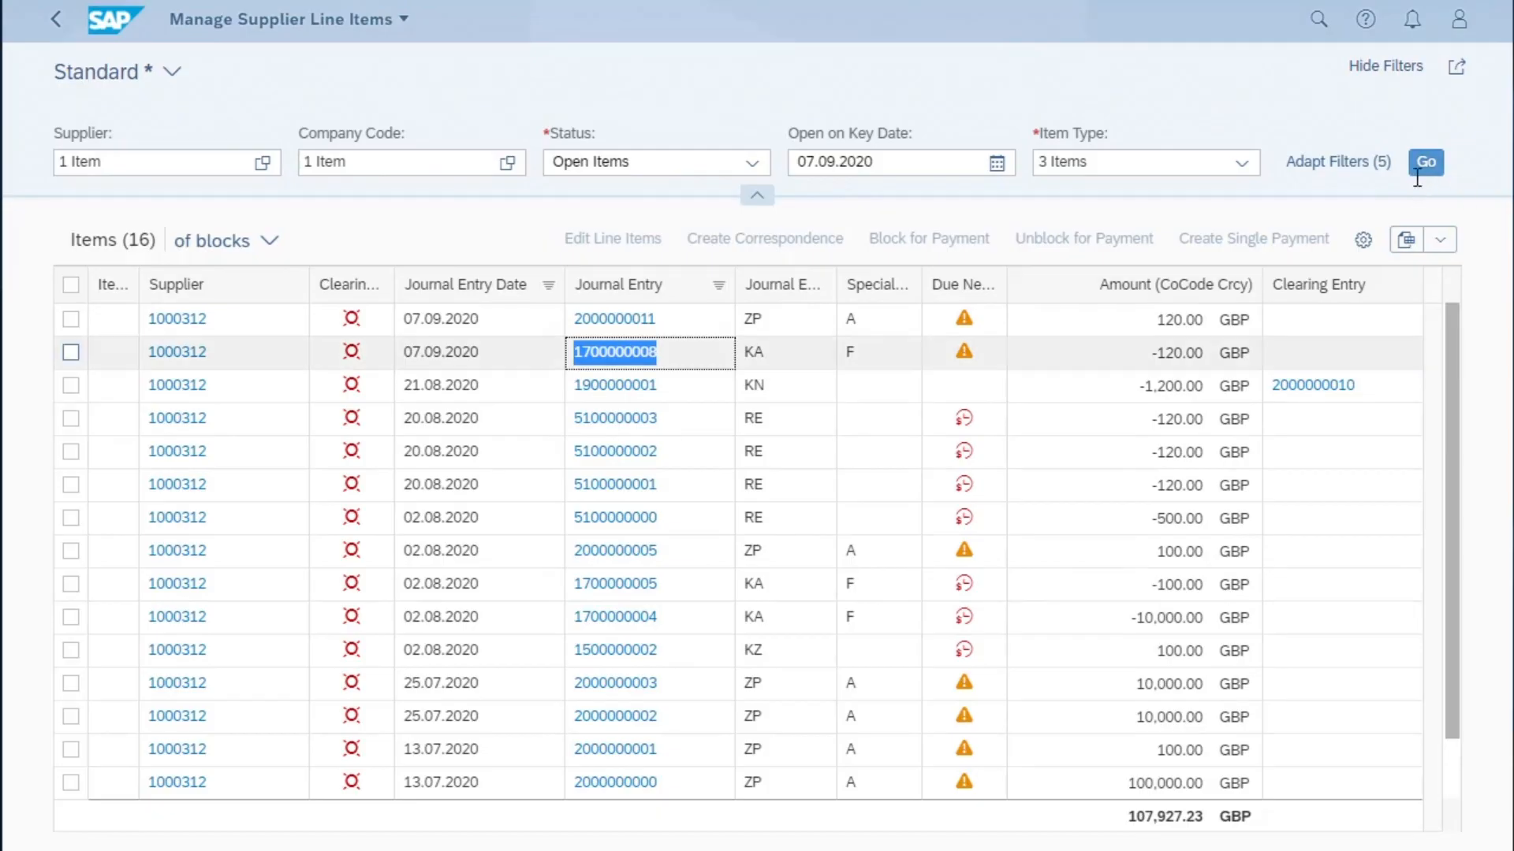
pyautogui.click(1423, 167)
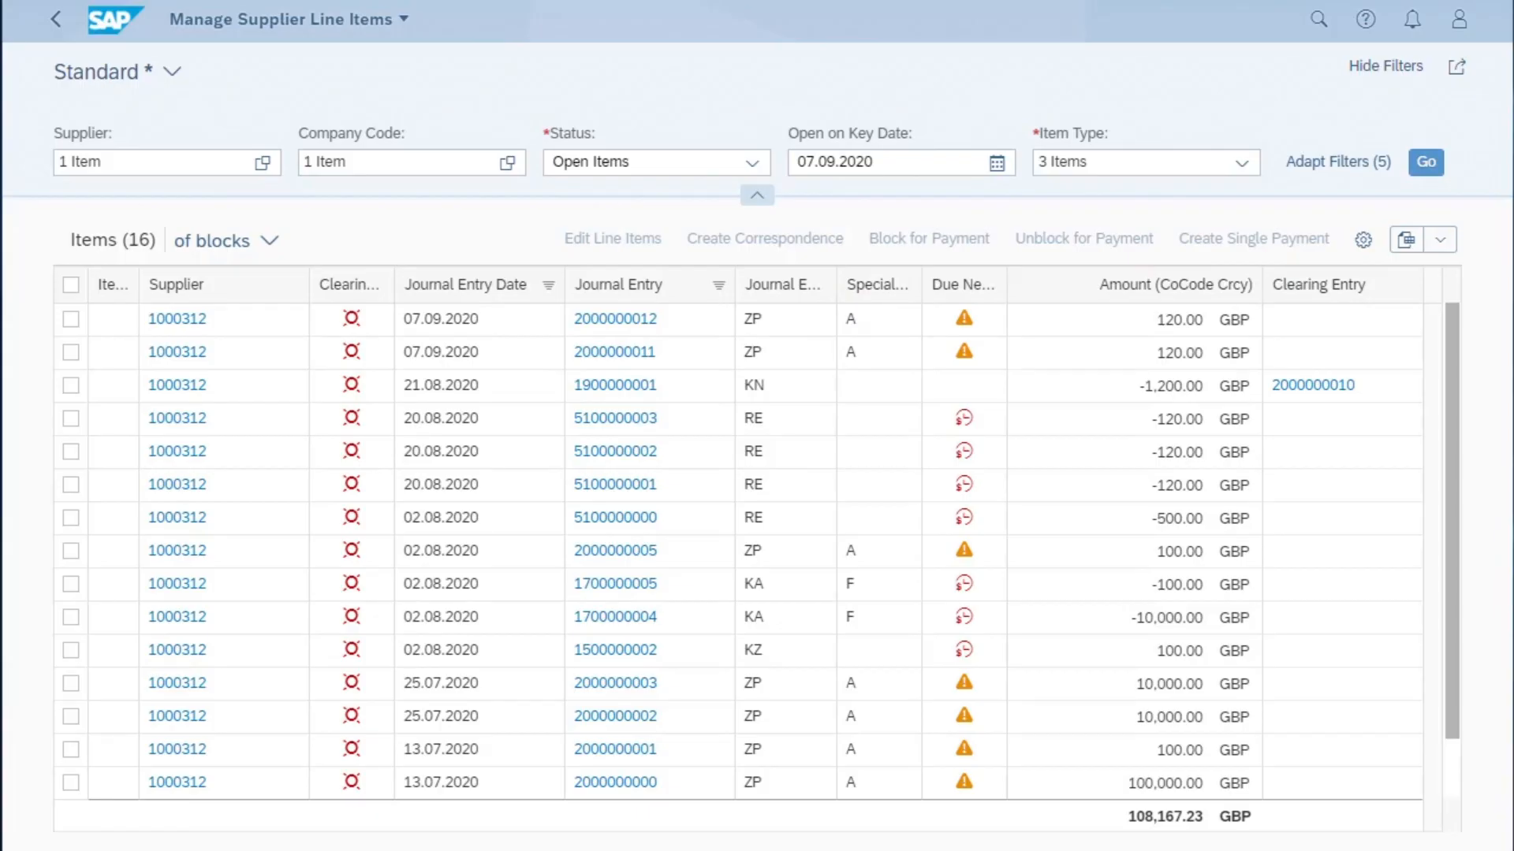
pyautogui.click(609, 324)
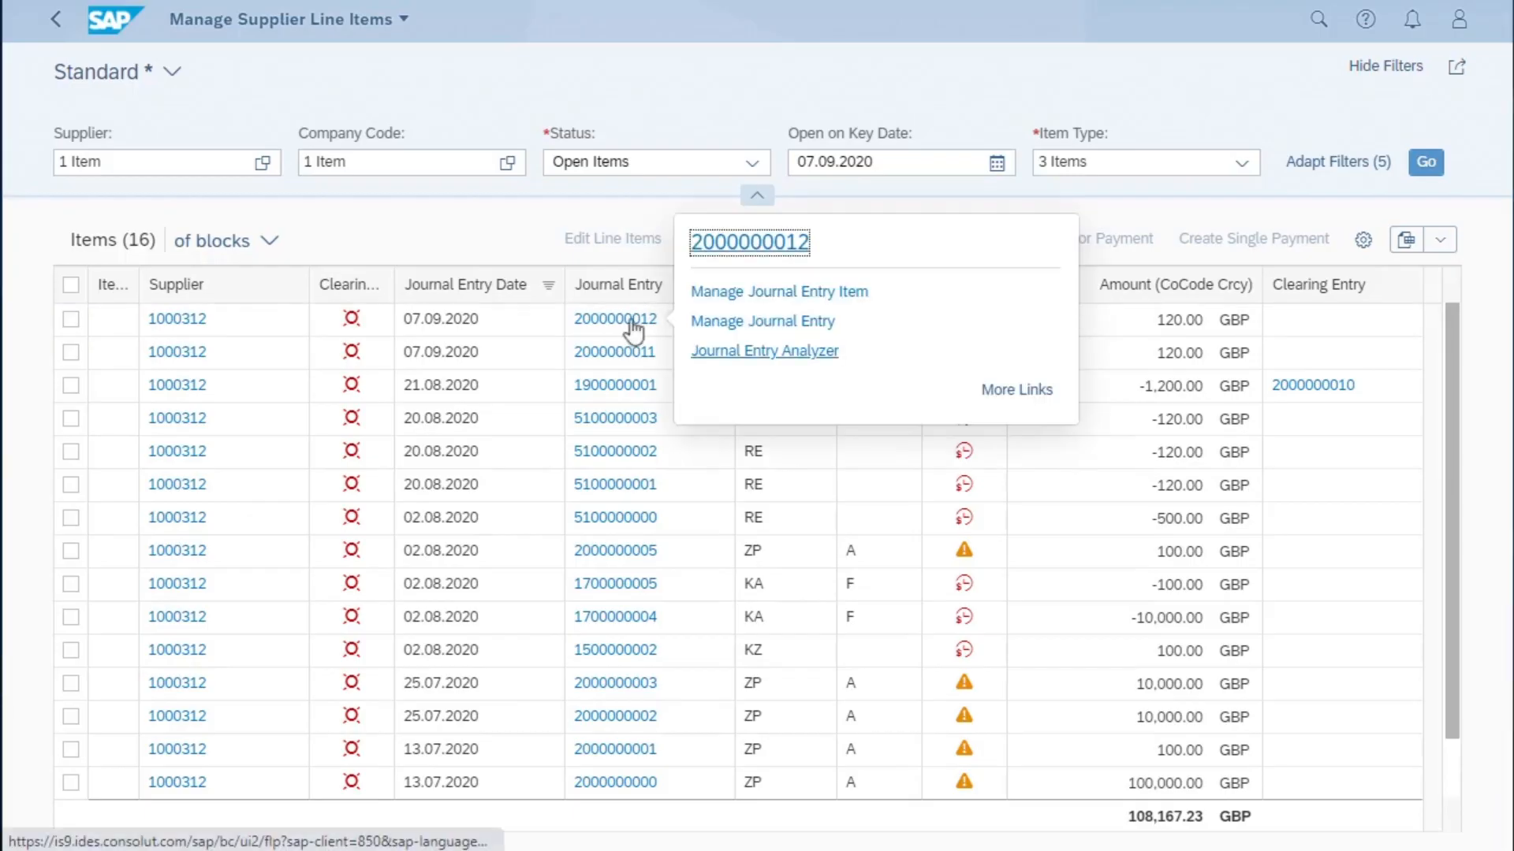
pyautogui.click(757, 322)
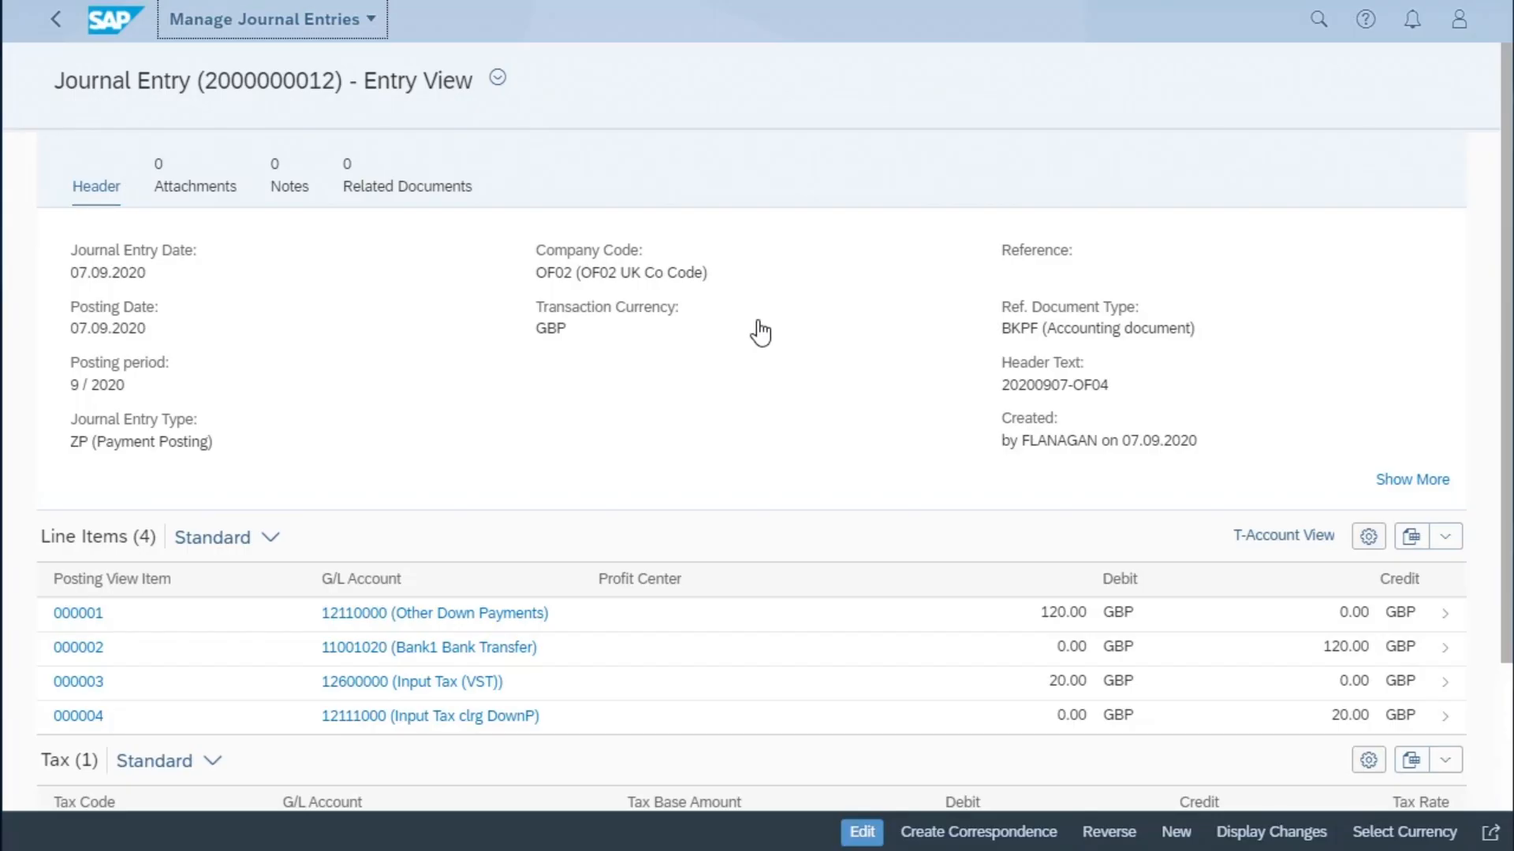
pyautogui.scroll(-3, 759, 332)
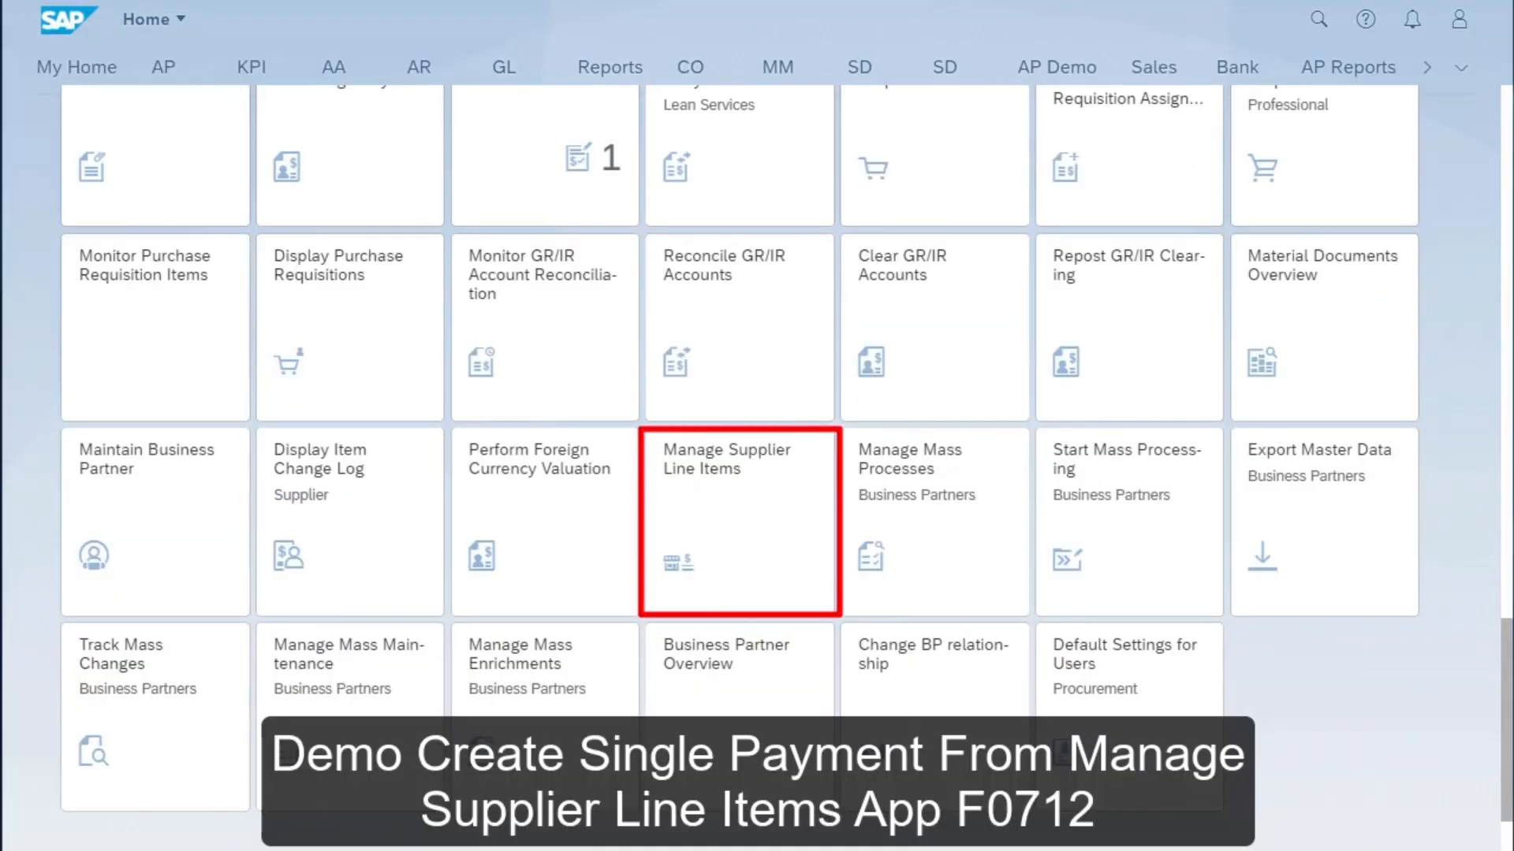
# - Open Manage Supplier Line Items and list the open items of supplier 1000311
pyautogui.click(747, 530)
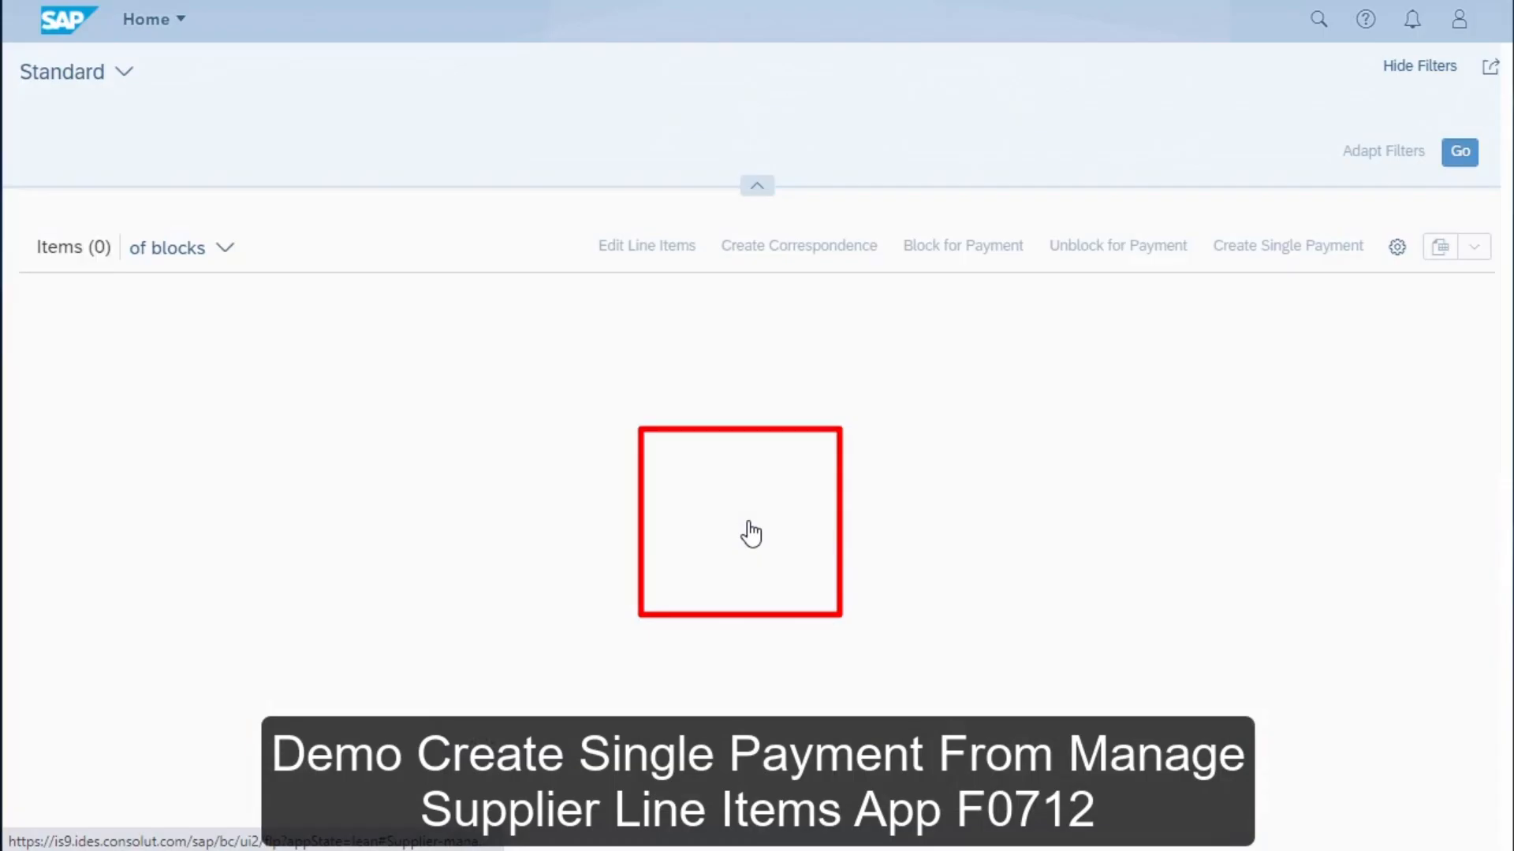
pyautogui.click(122, 158)
pyautogui.write('1000311')
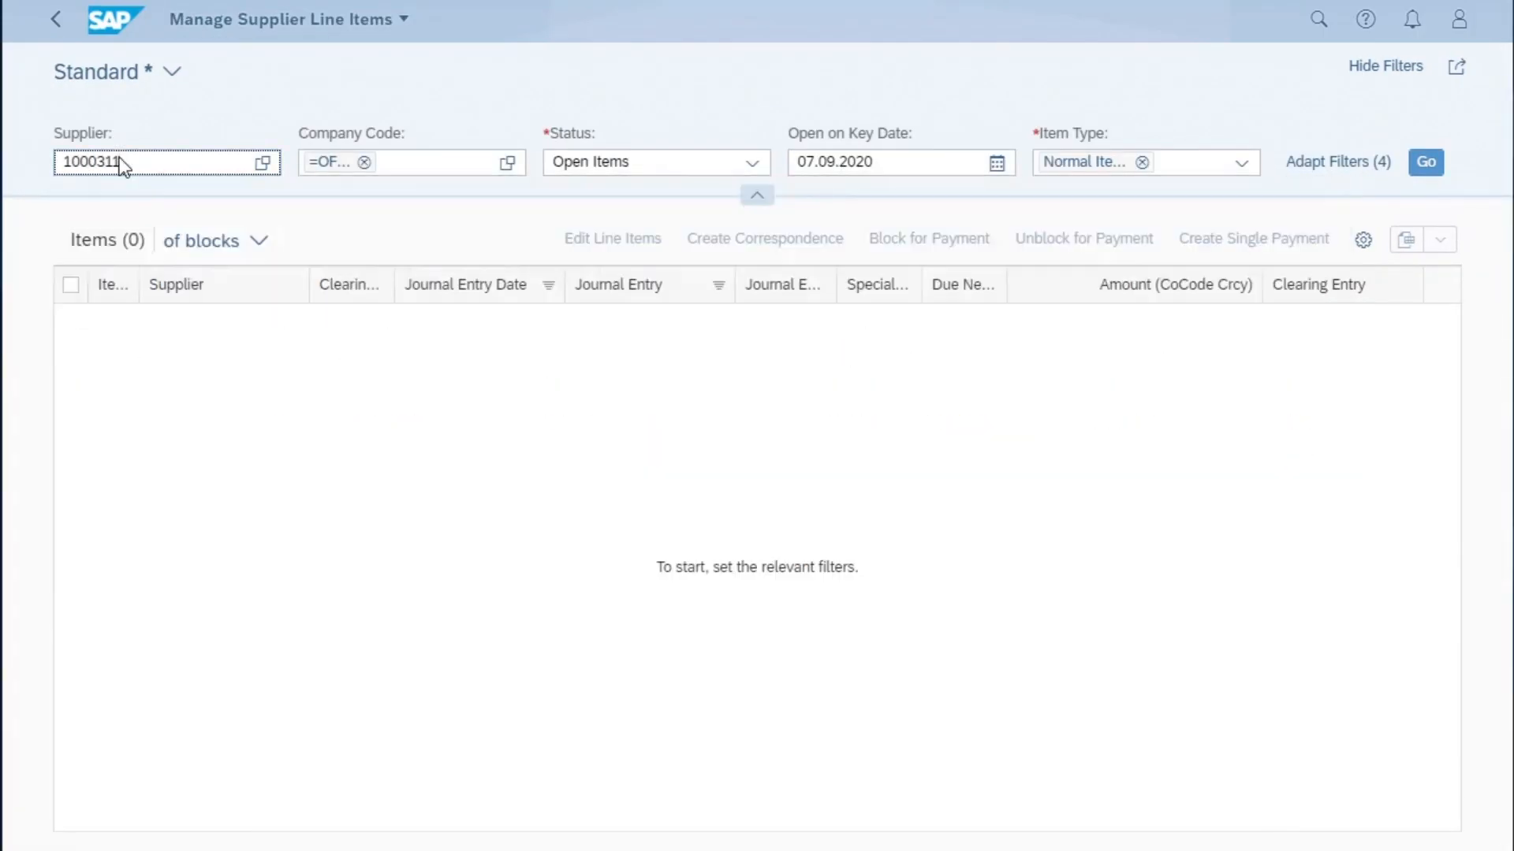
pyautogui.click(1431, 163)
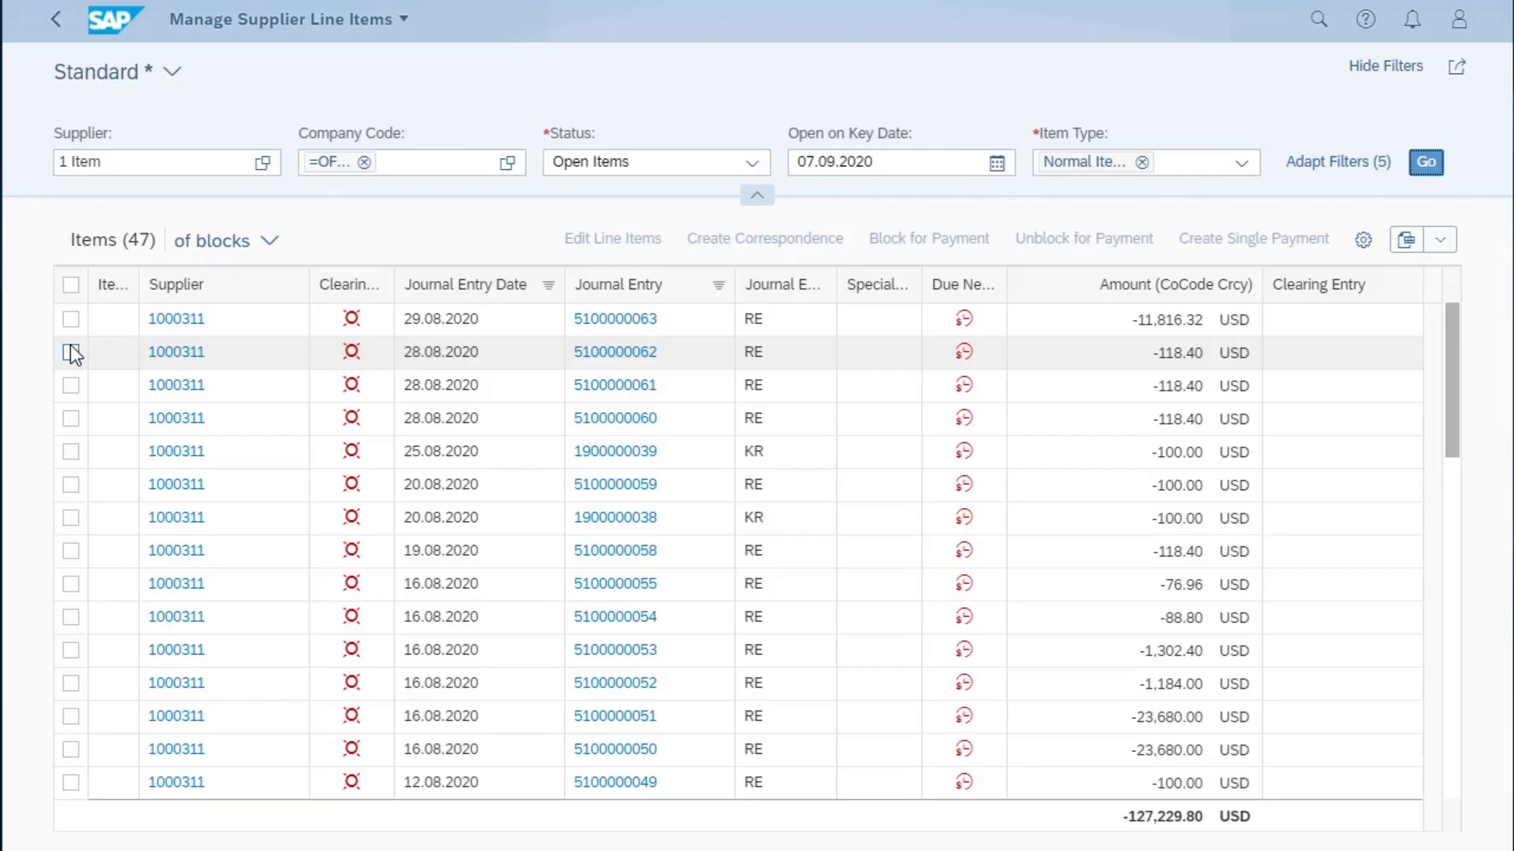
pyautogui.click(72, 353)
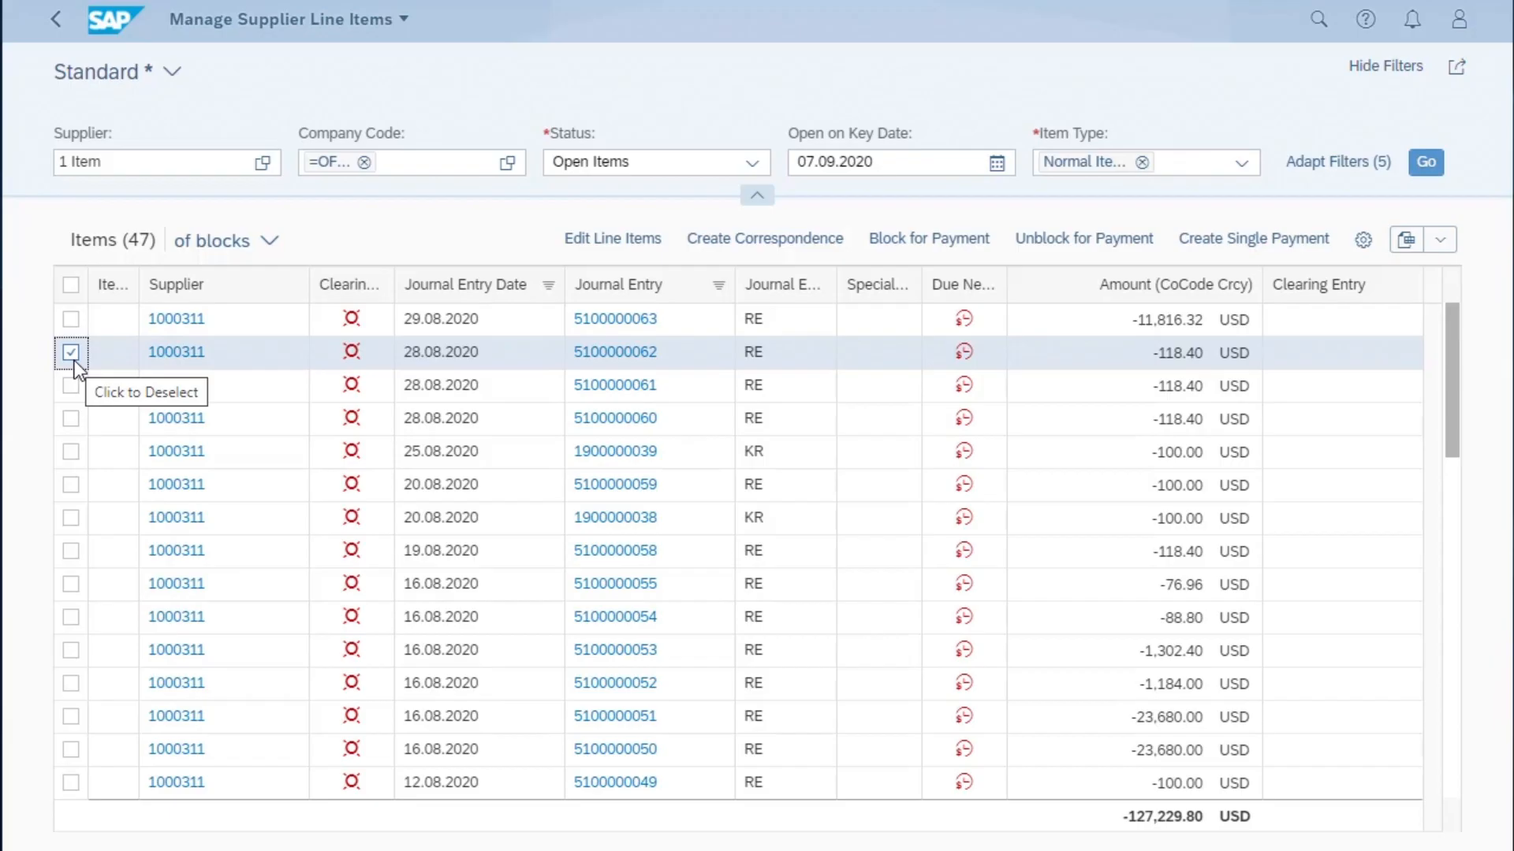
pyautogui.click(1232, 240)
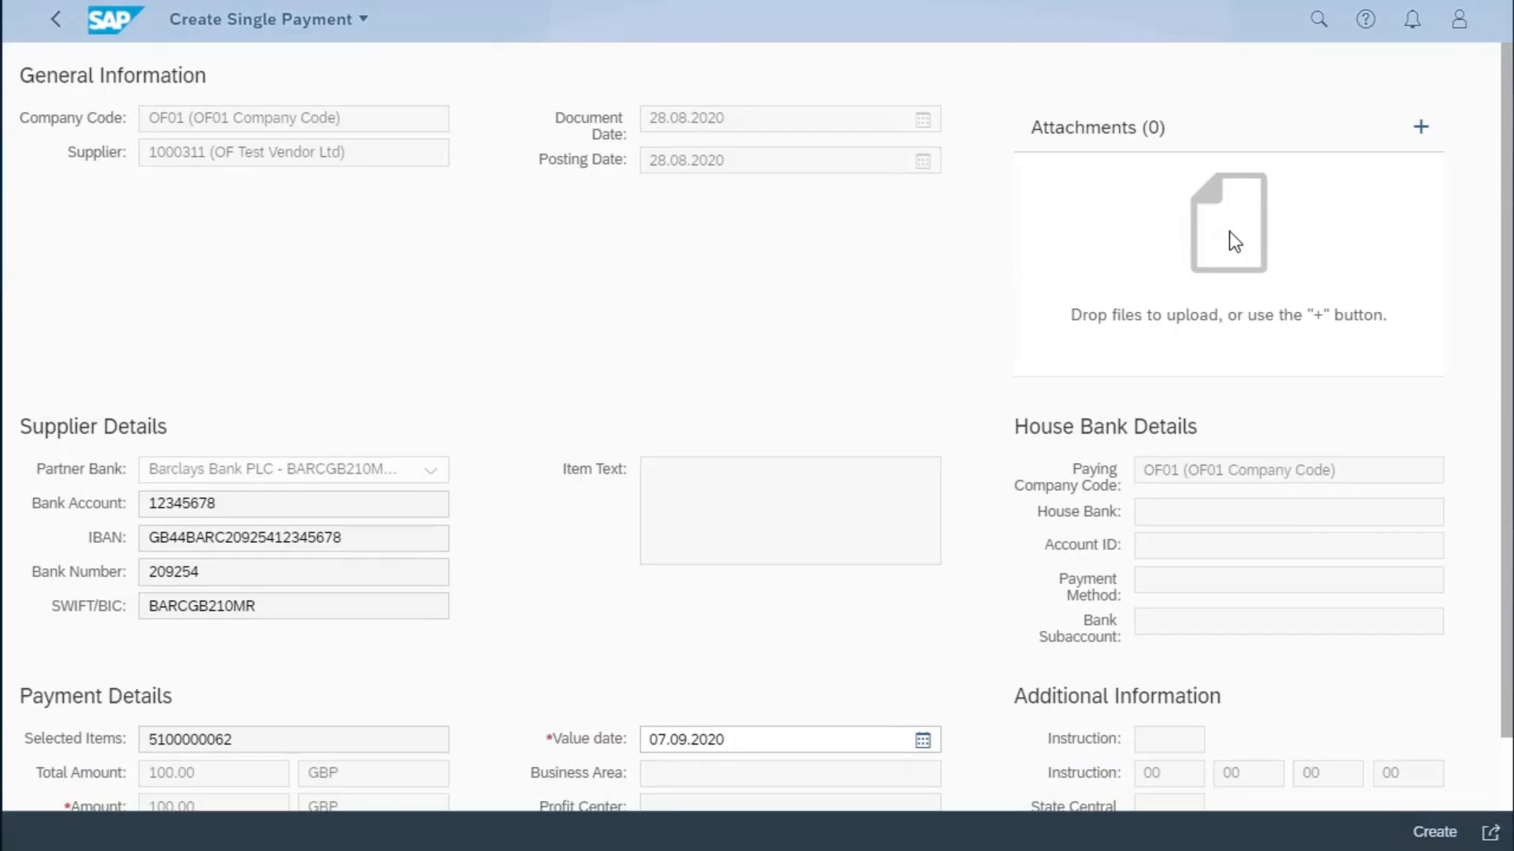
pyautogui.scroll(-1, 716, 382)
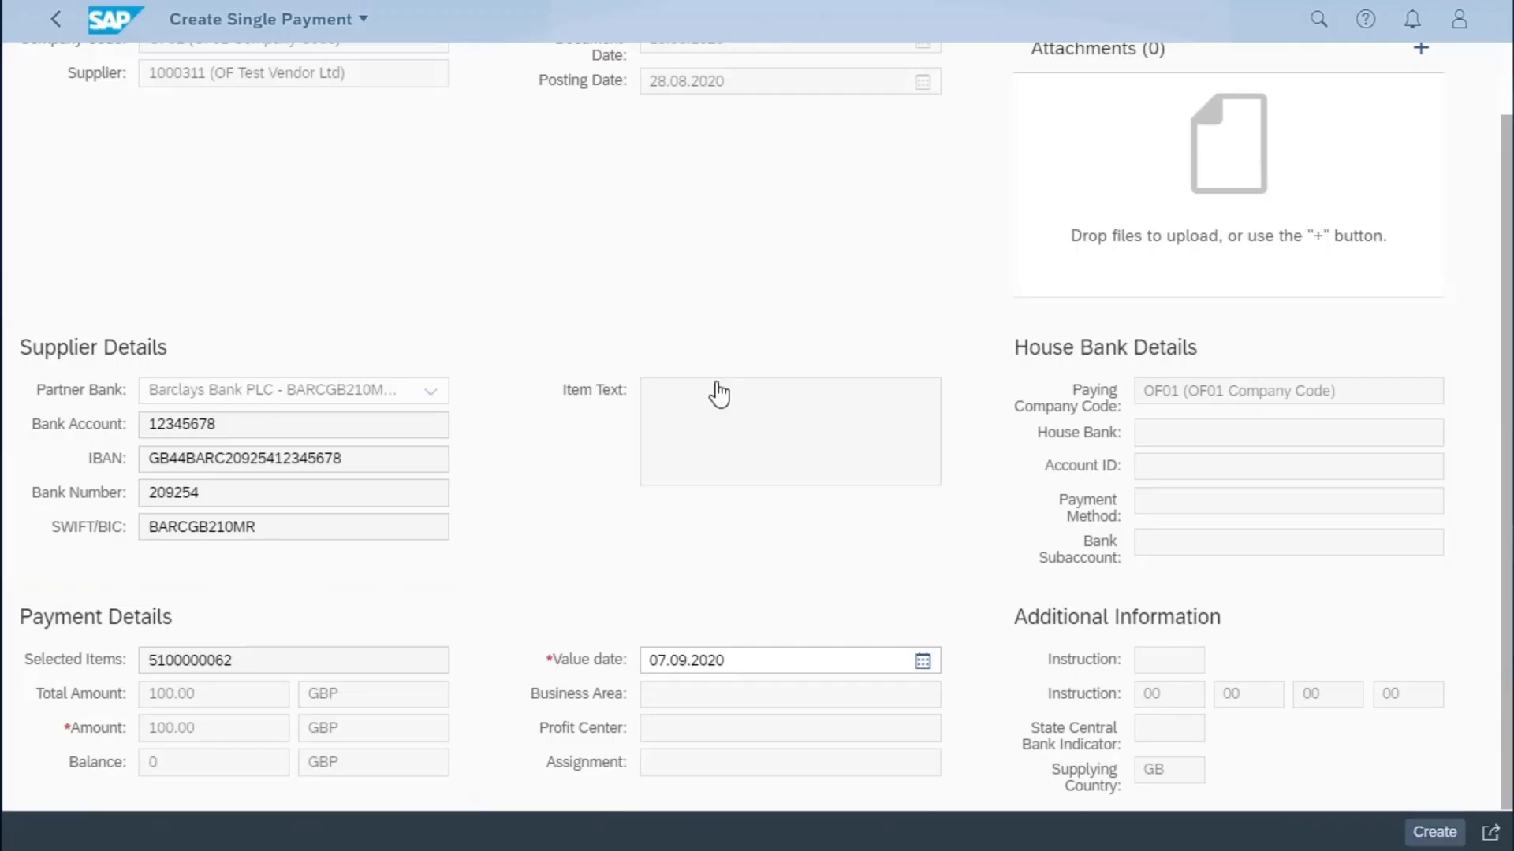
pyautogui.click(1436, 832)
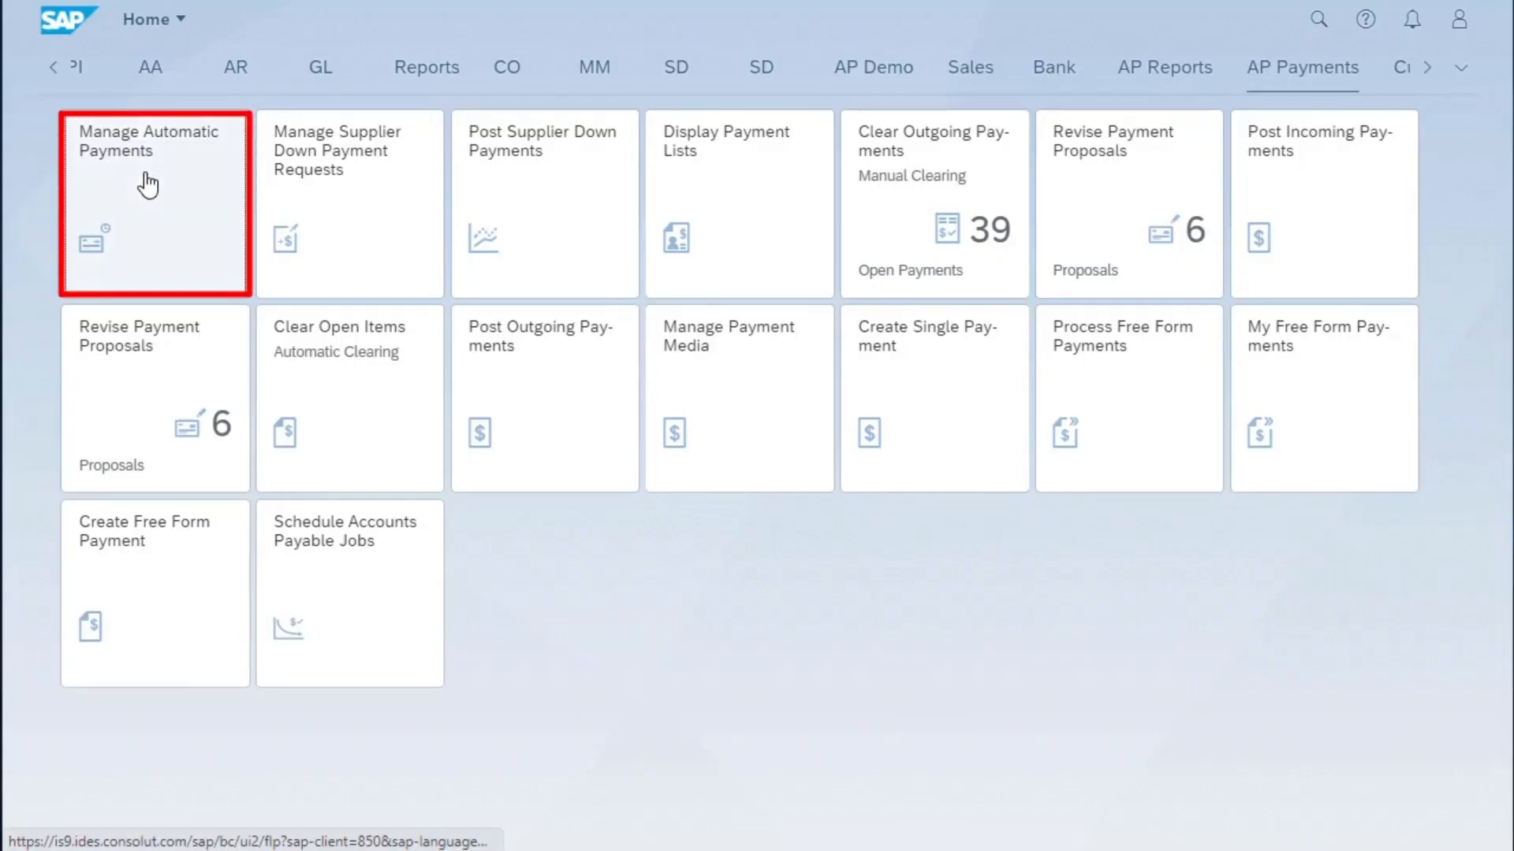
# - Open Manage Automatic Payments and list this week's processed payments for company code OF01
pyautogui.click(147, 185)
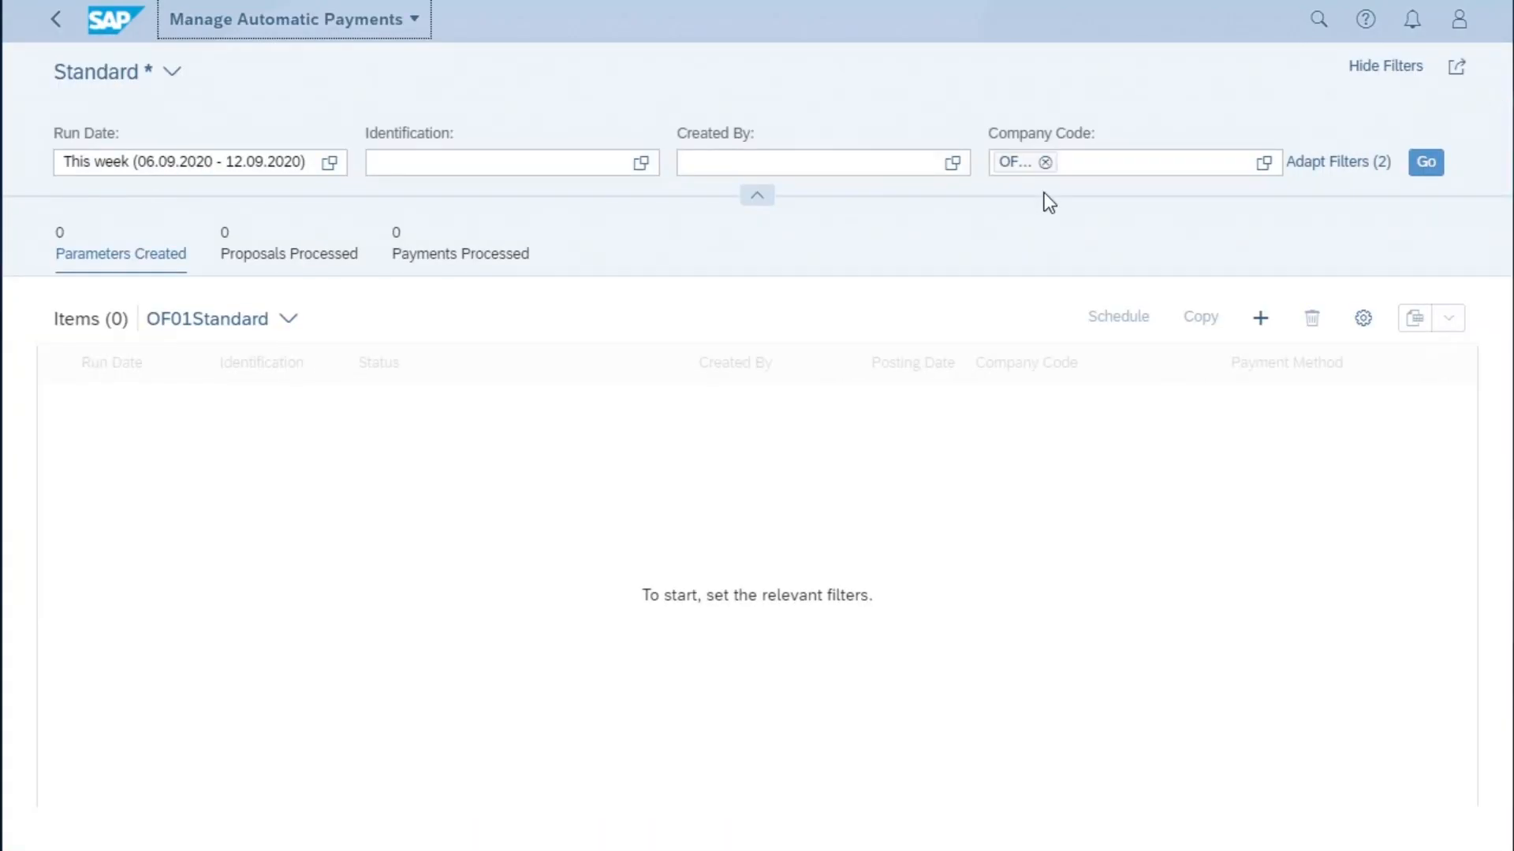
pyautogui.click(1423, 170)
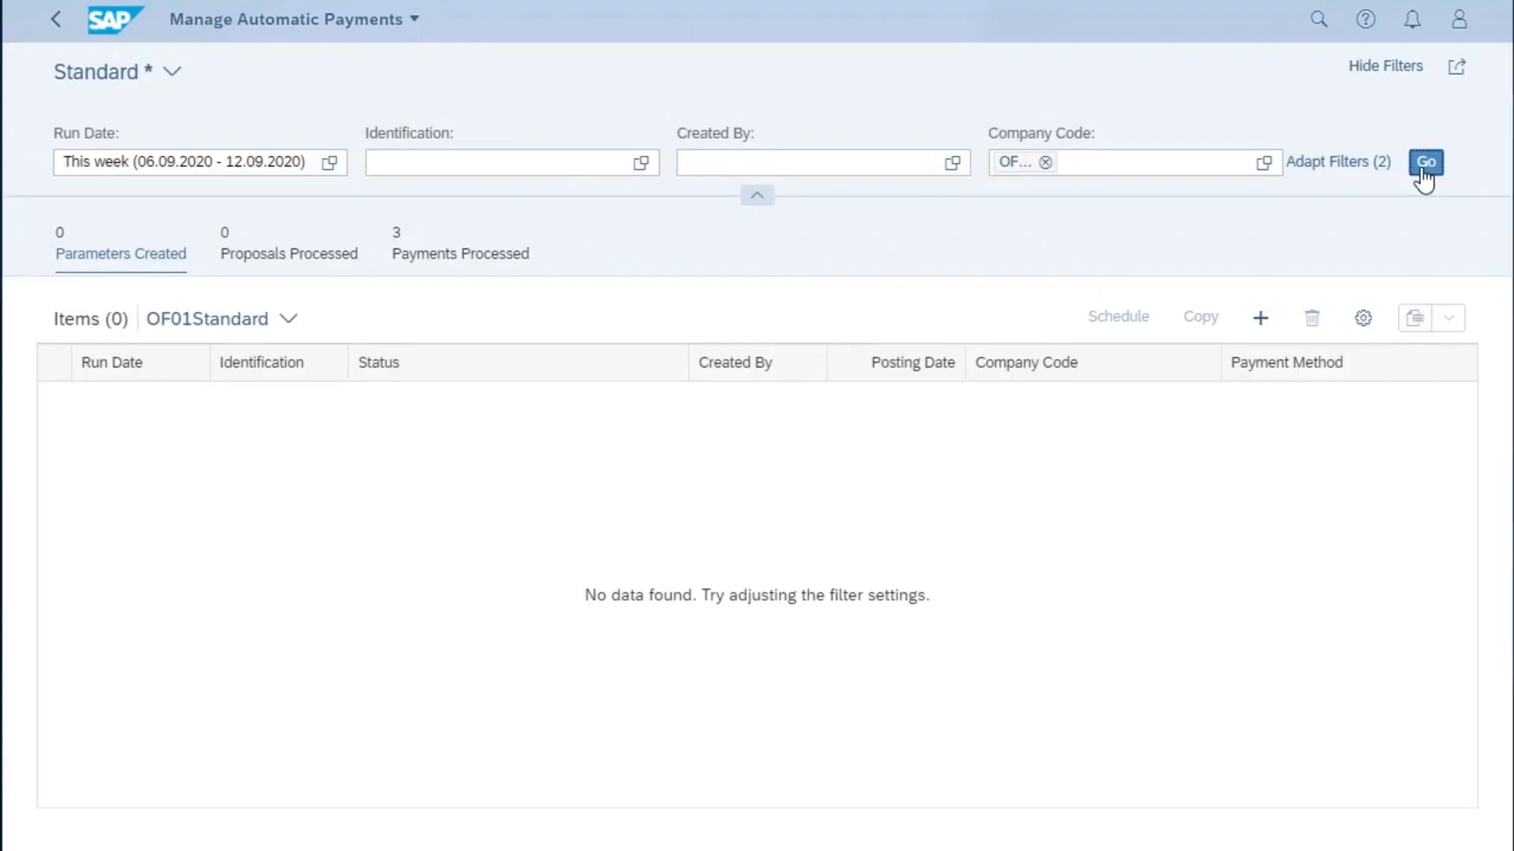
pyautogui.click(455, 256)
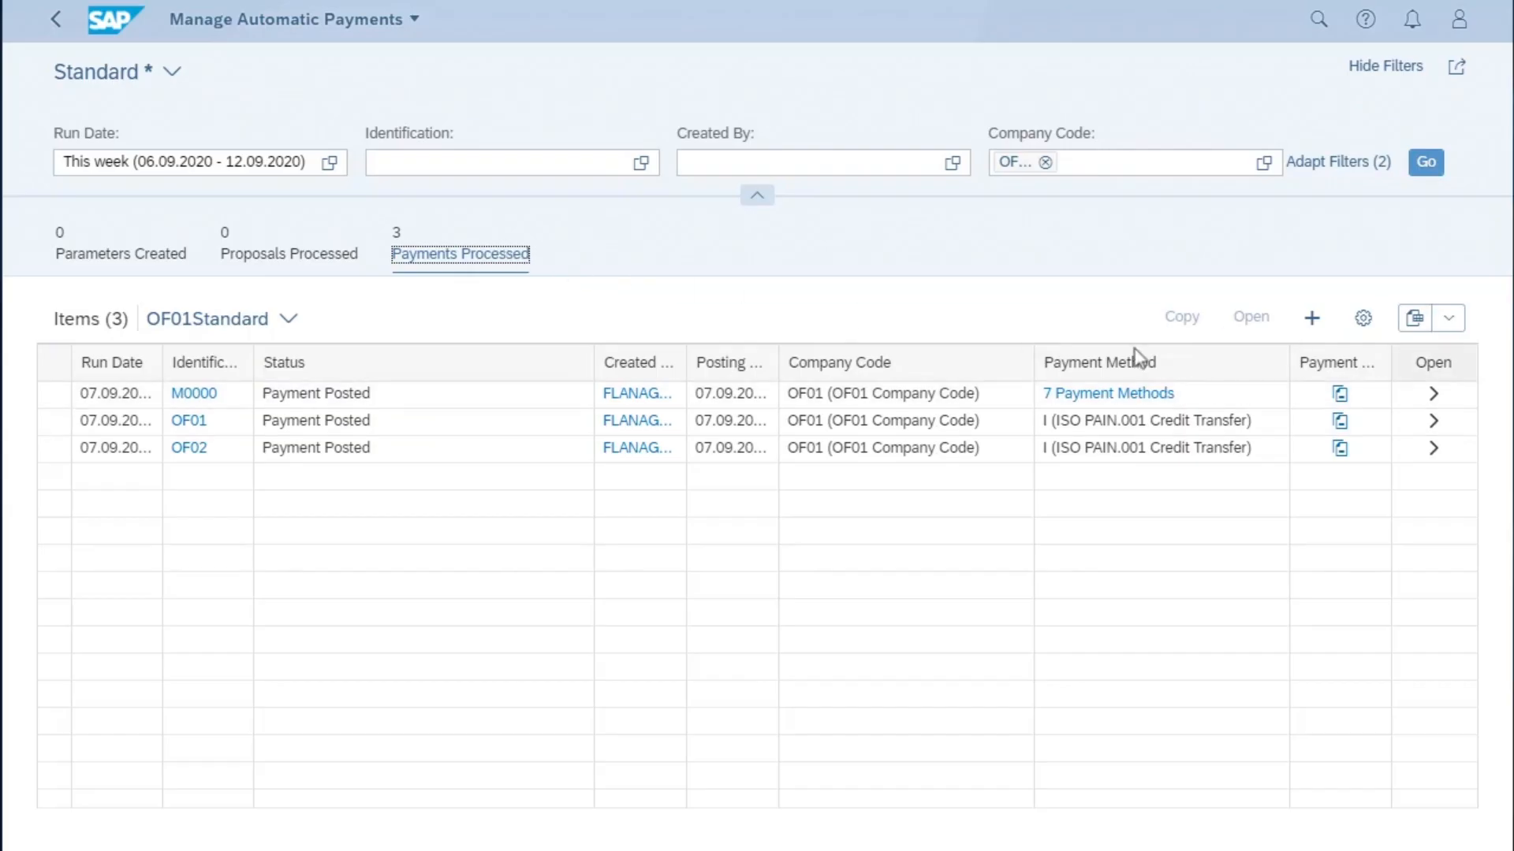
# - Open the payments of run M0000, widen the payment document column, and open the payment's details
pyautogui.click(1433, 394)
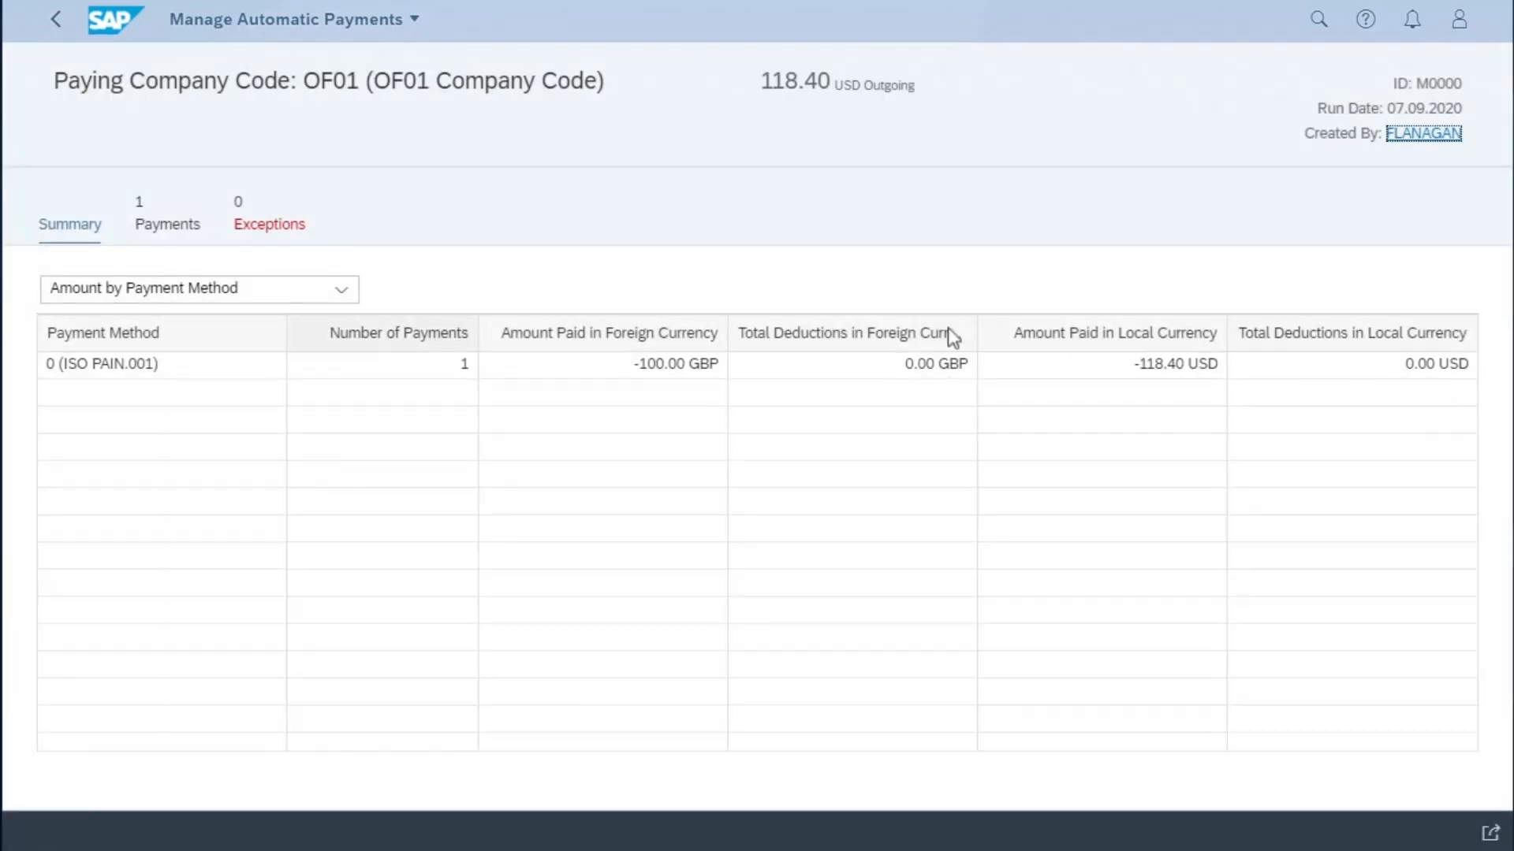
pyautogui.click(167, 227)
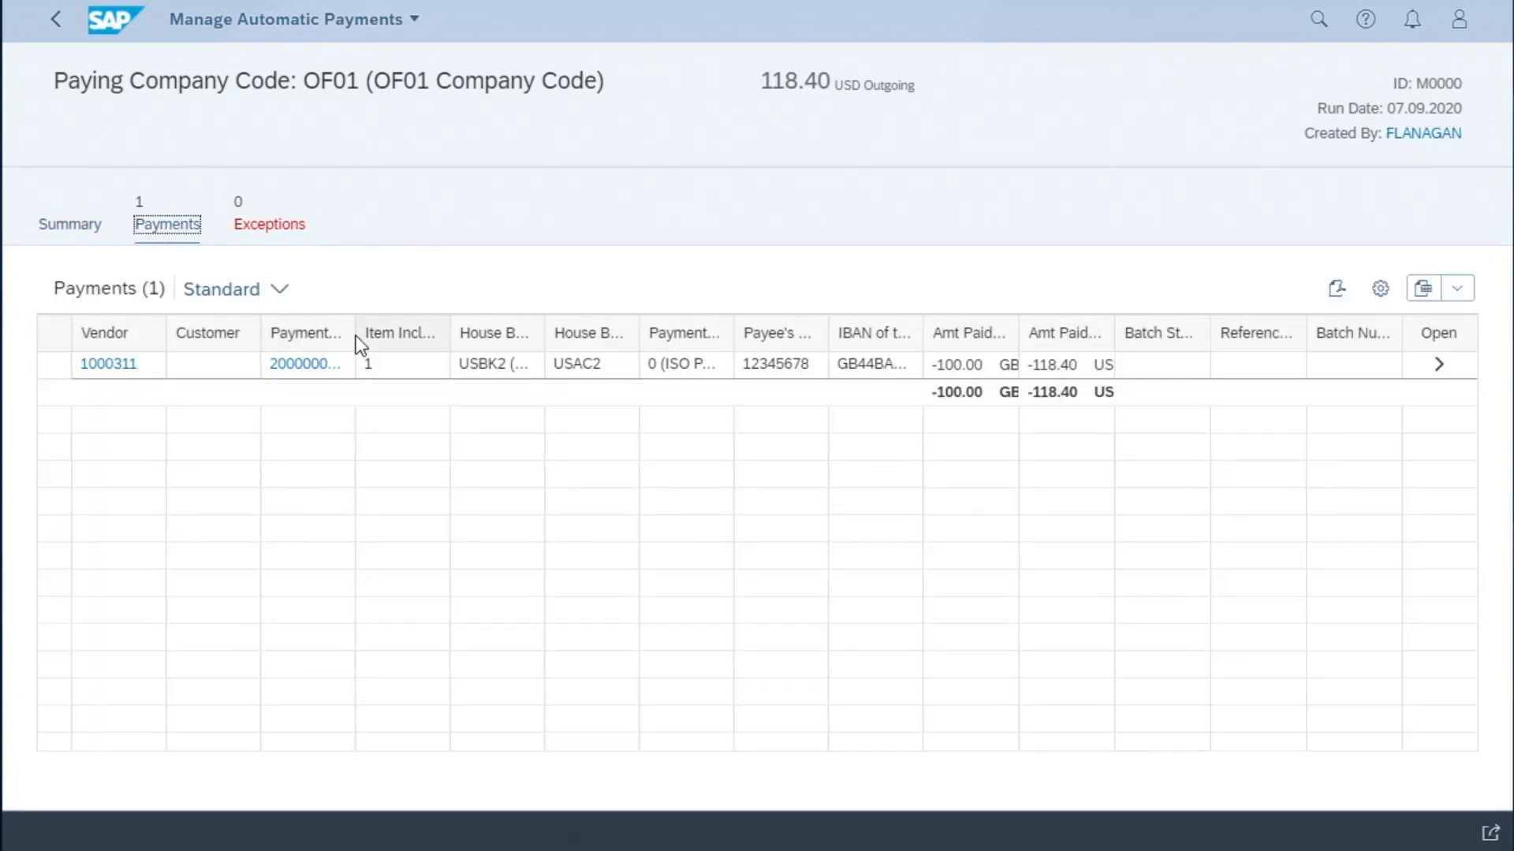
pyautogui.moveTo(359, 337); pyautogui.dragTo(403, 337)
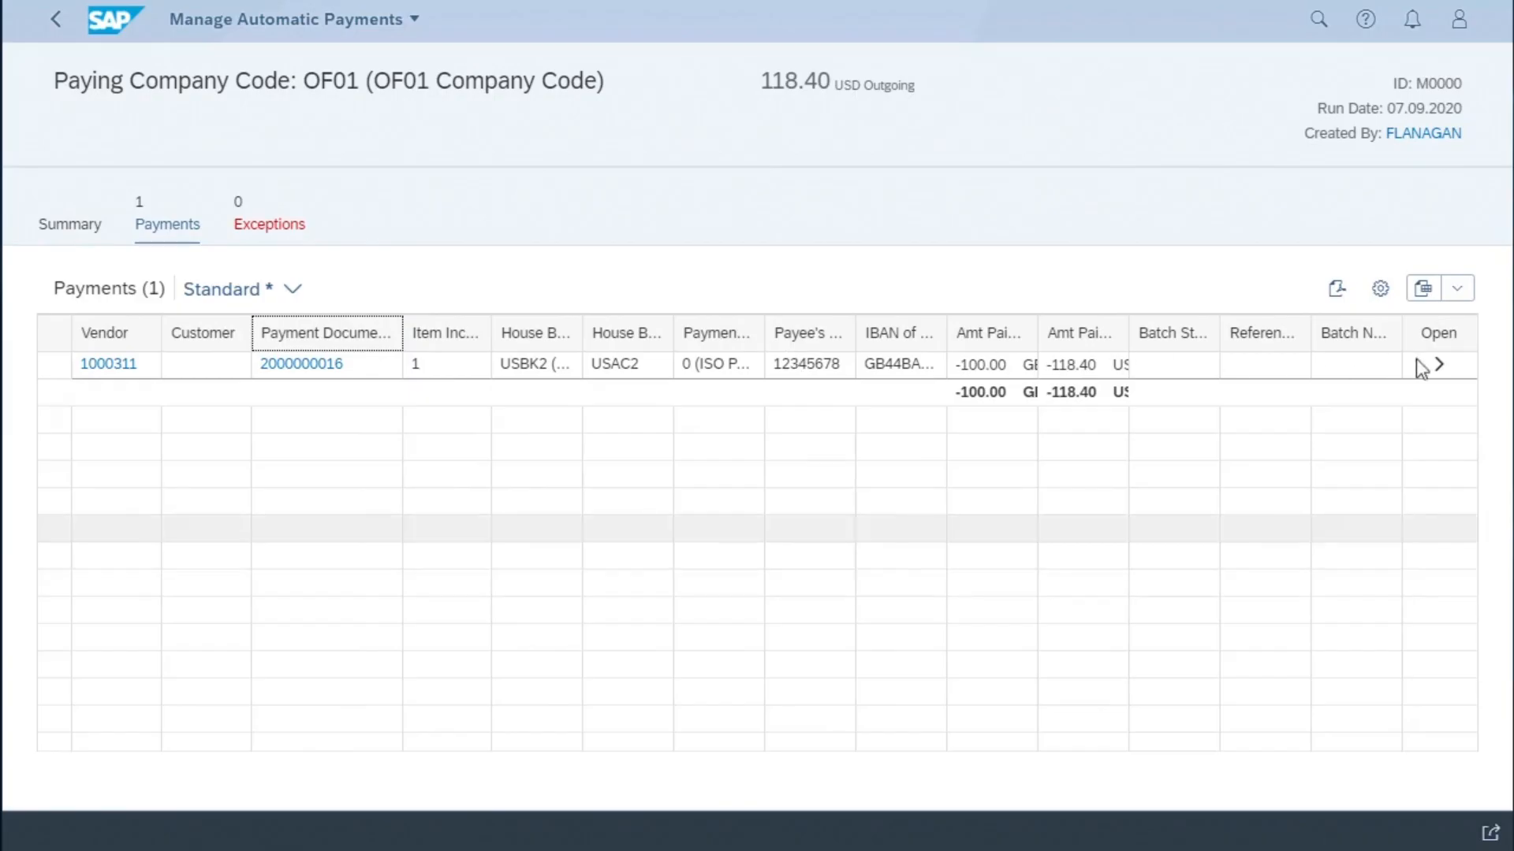
pyautogui.click(1439, 363)
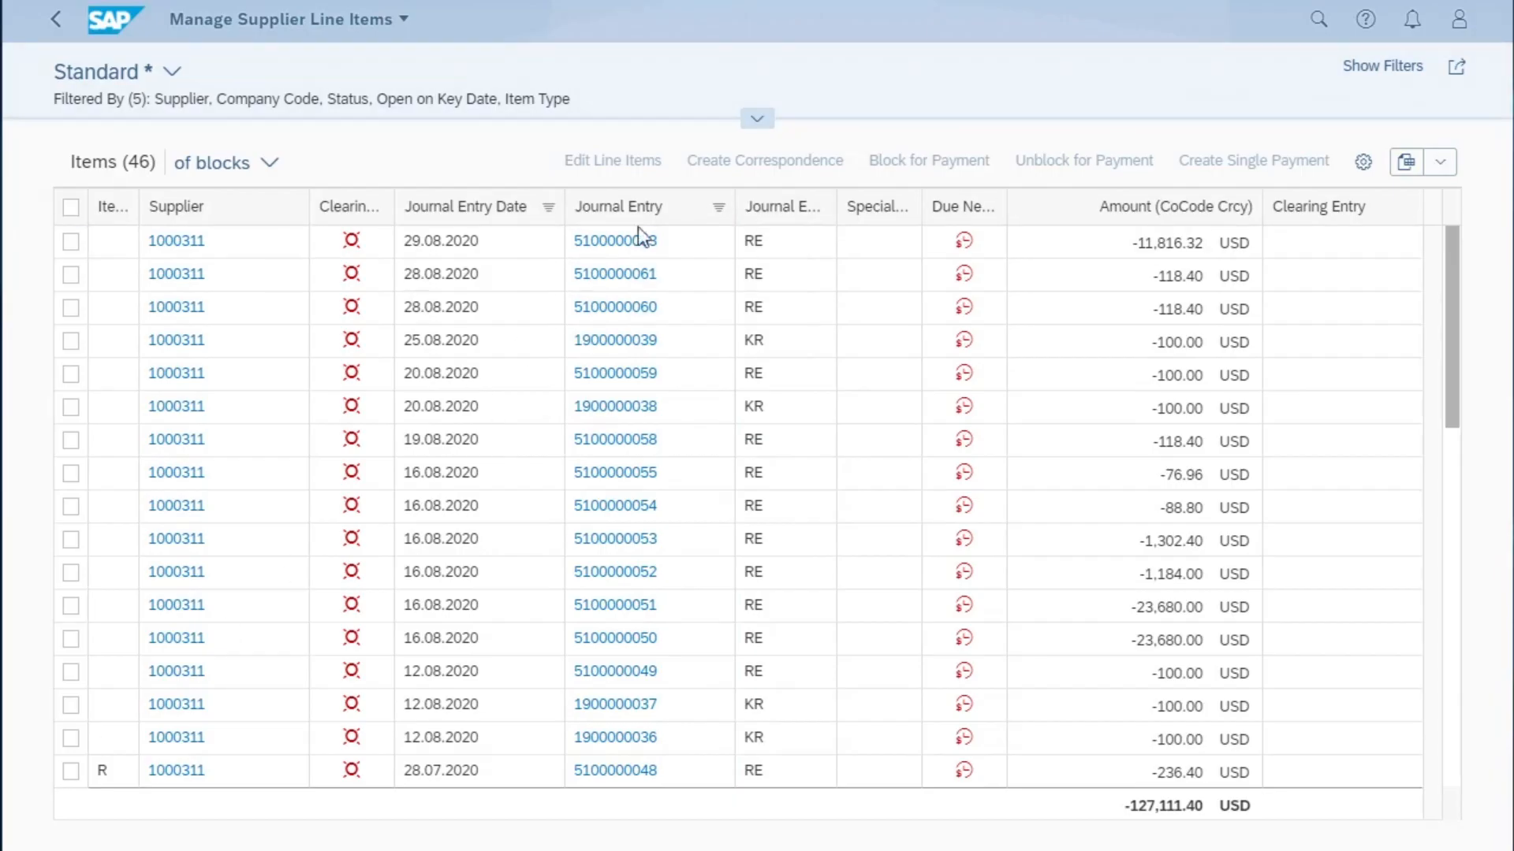
# - Set the supplier line items status filter to Cleared Items and list the matching entries
pyautogui.click(757, 119)
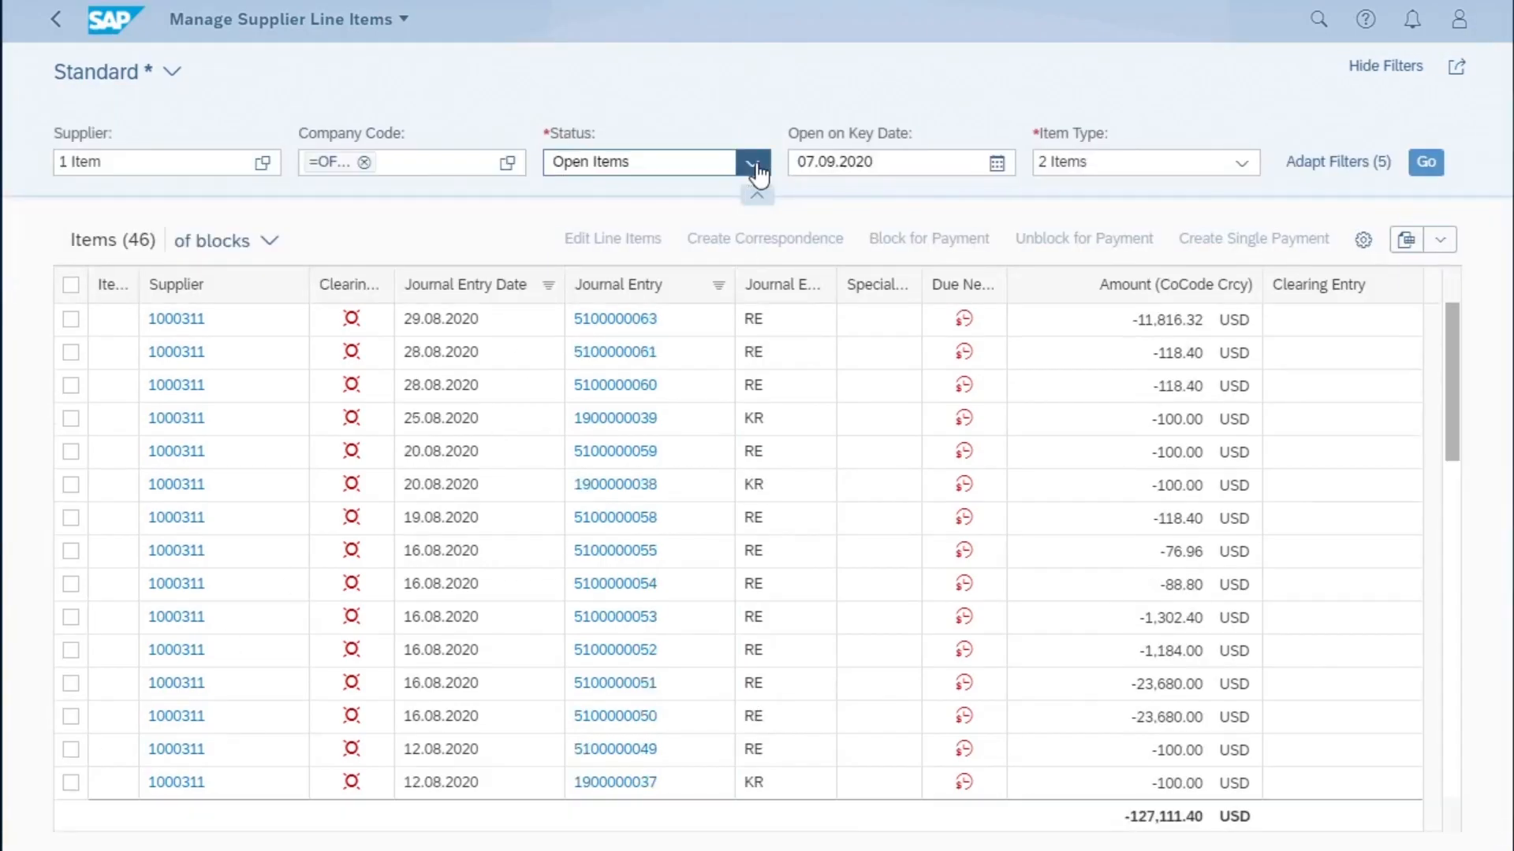
pyautogui.click(752, 162)
pyautogui.click(638, 229)
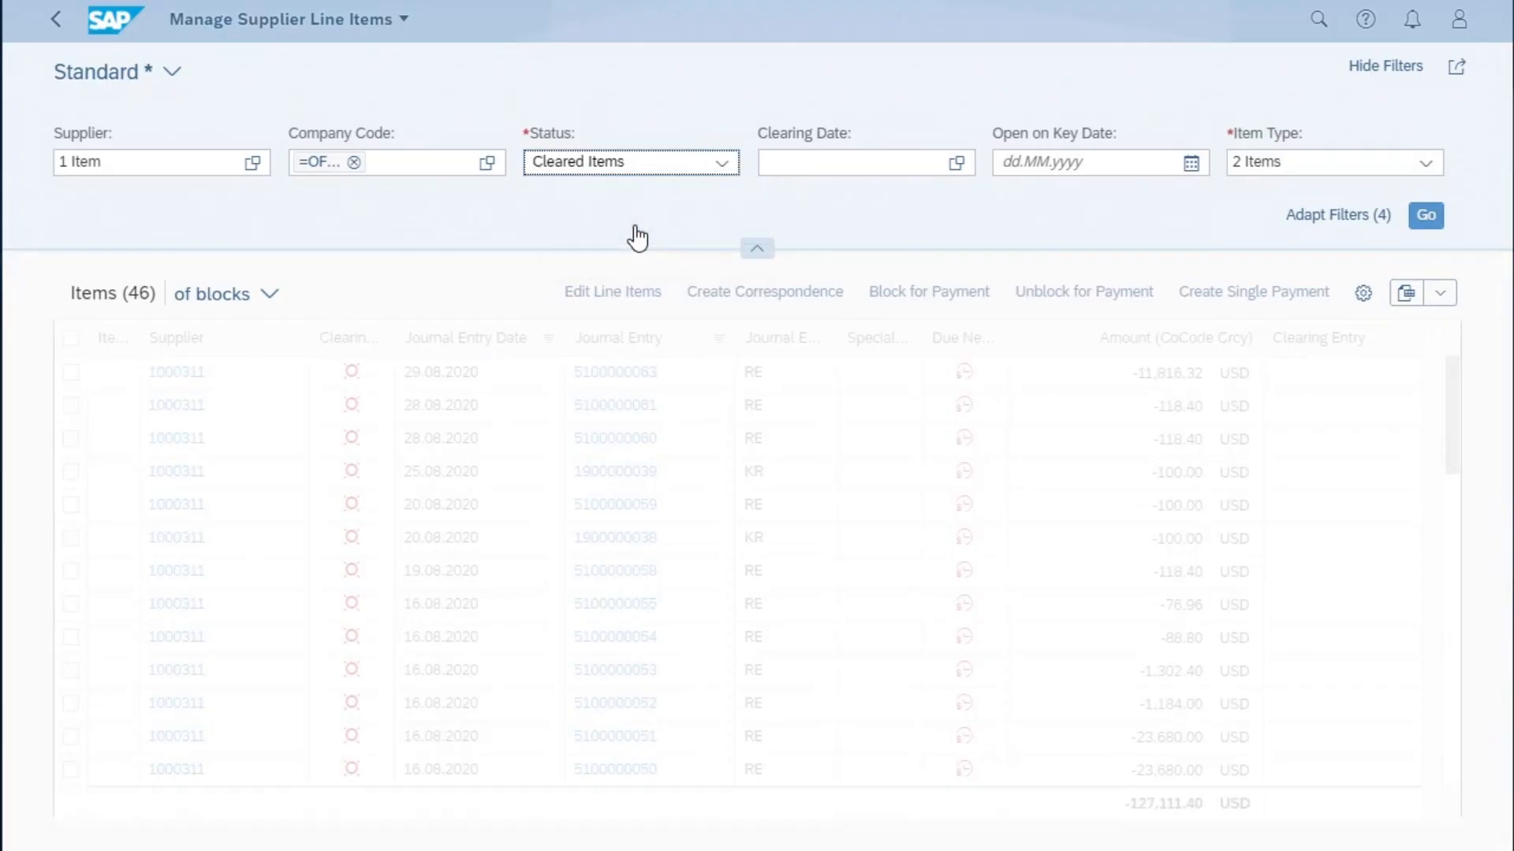
pyautogui.click(1426, 218)
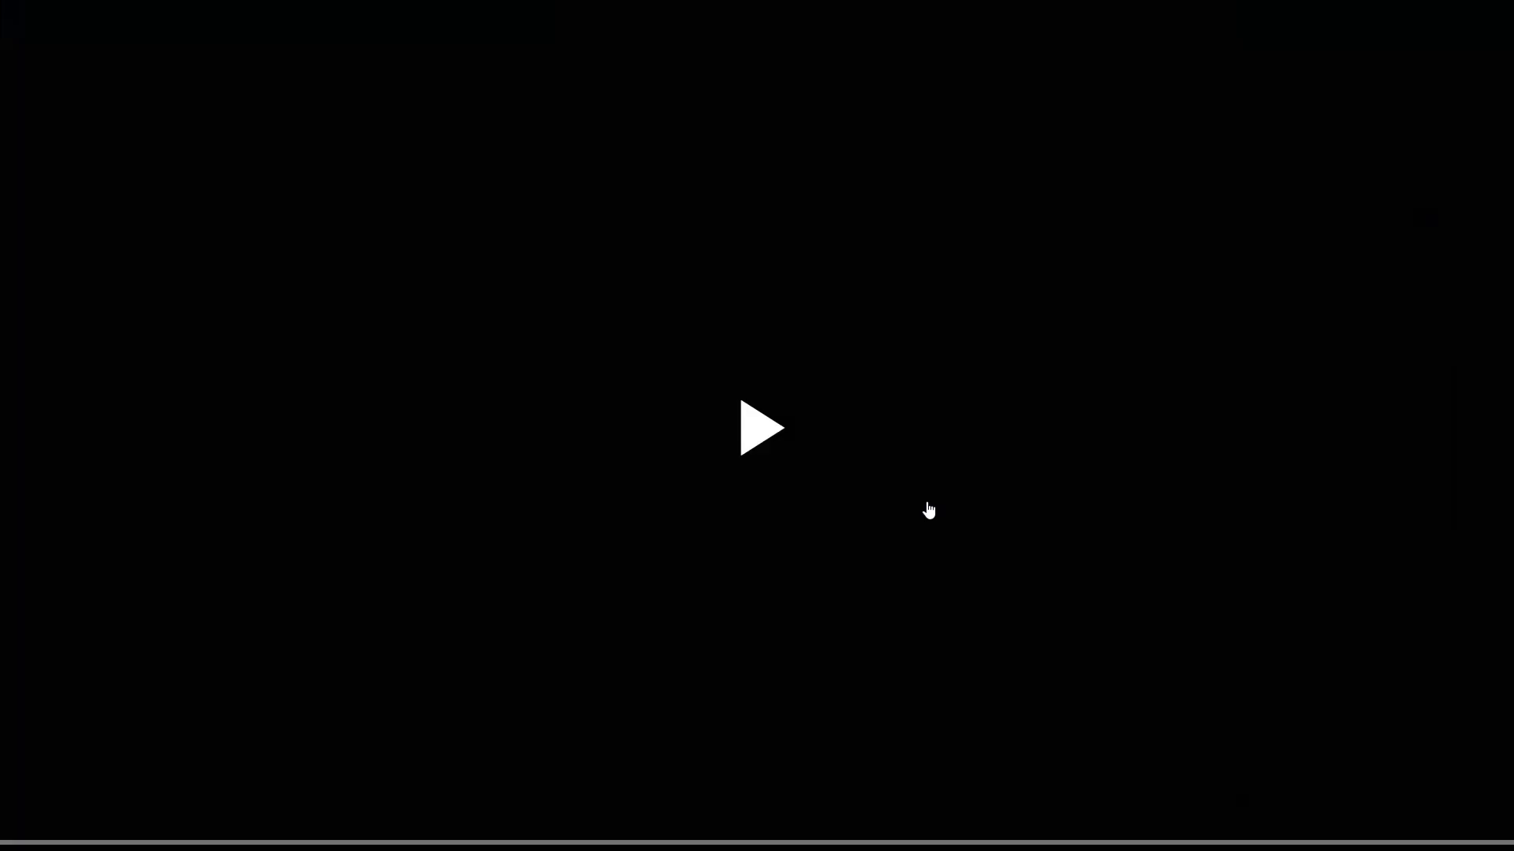
pyautogui.click(926, 509)
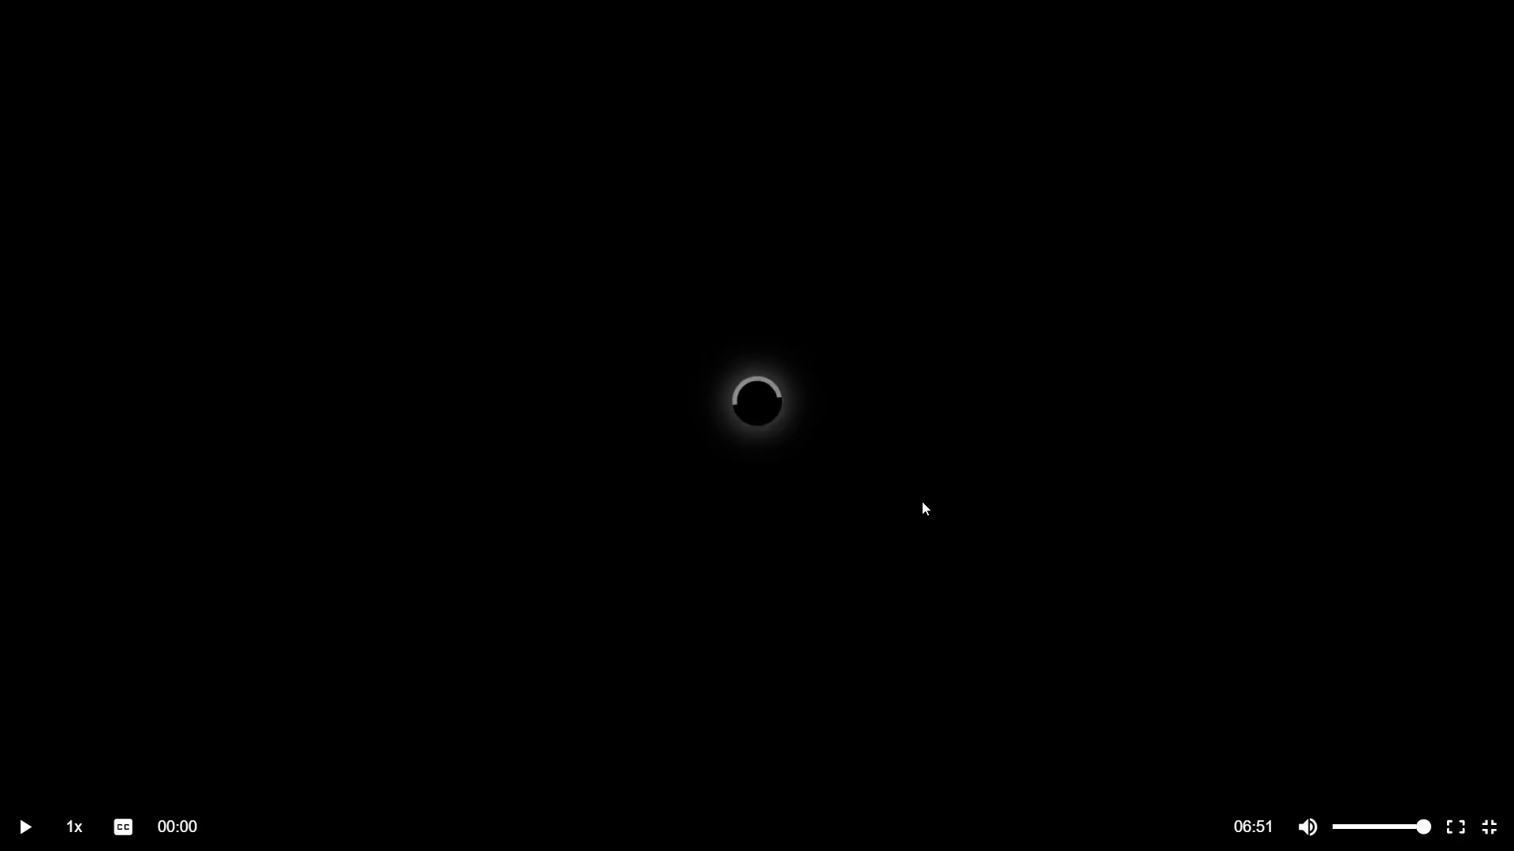
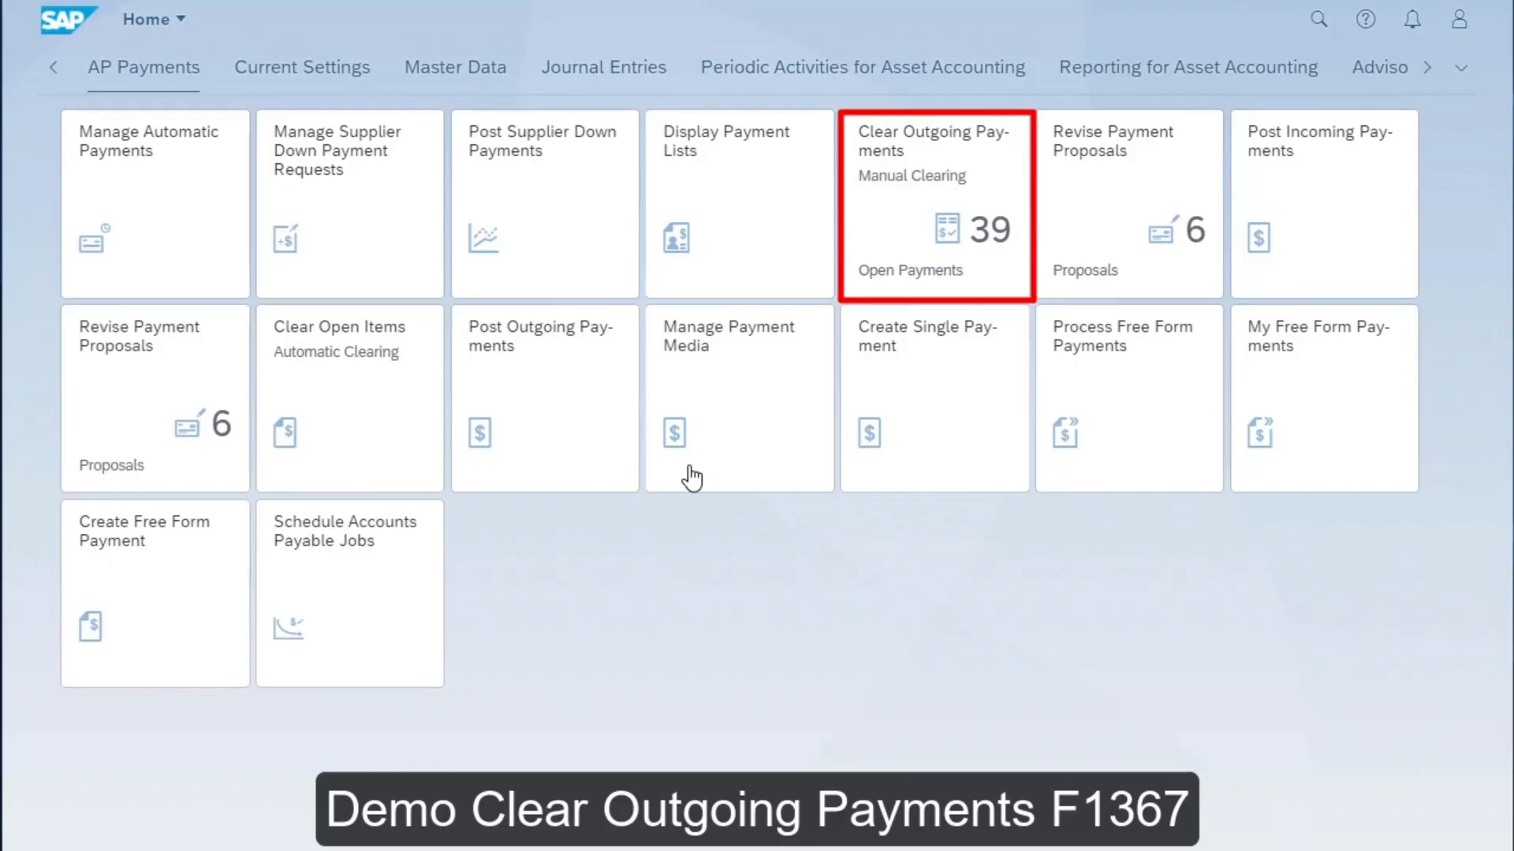
# - Open Clear Outgoing Payments and list both payments and down payments for company code OF02
pyautogui.click(914, 193)
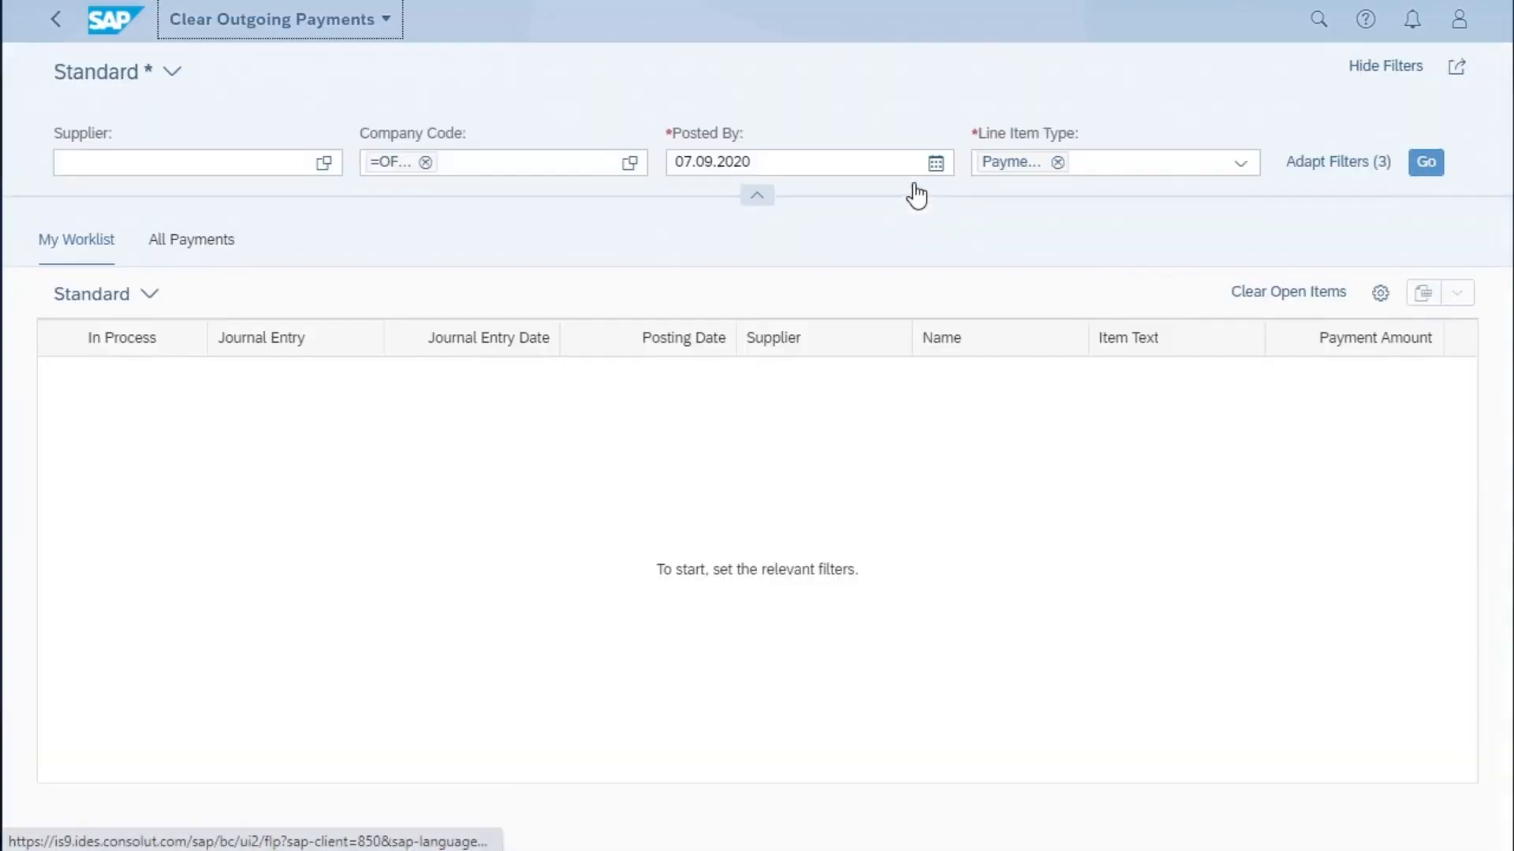
pyautogui.click(426, 162)
pyautogui.click(404, 159)
pyautogui.write('OF02')
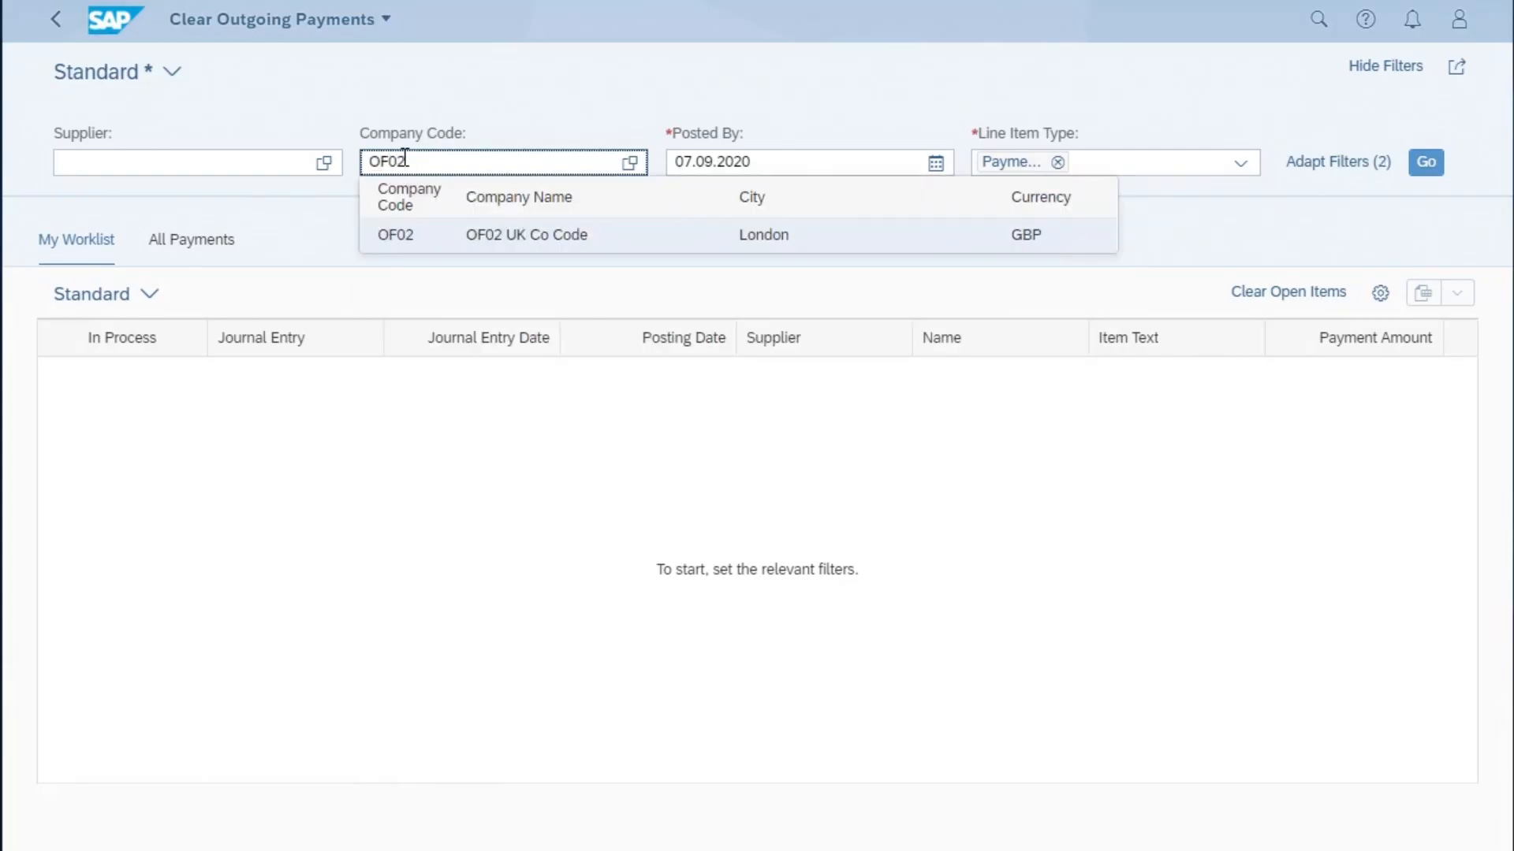
pyautogui.click(1240, 165)
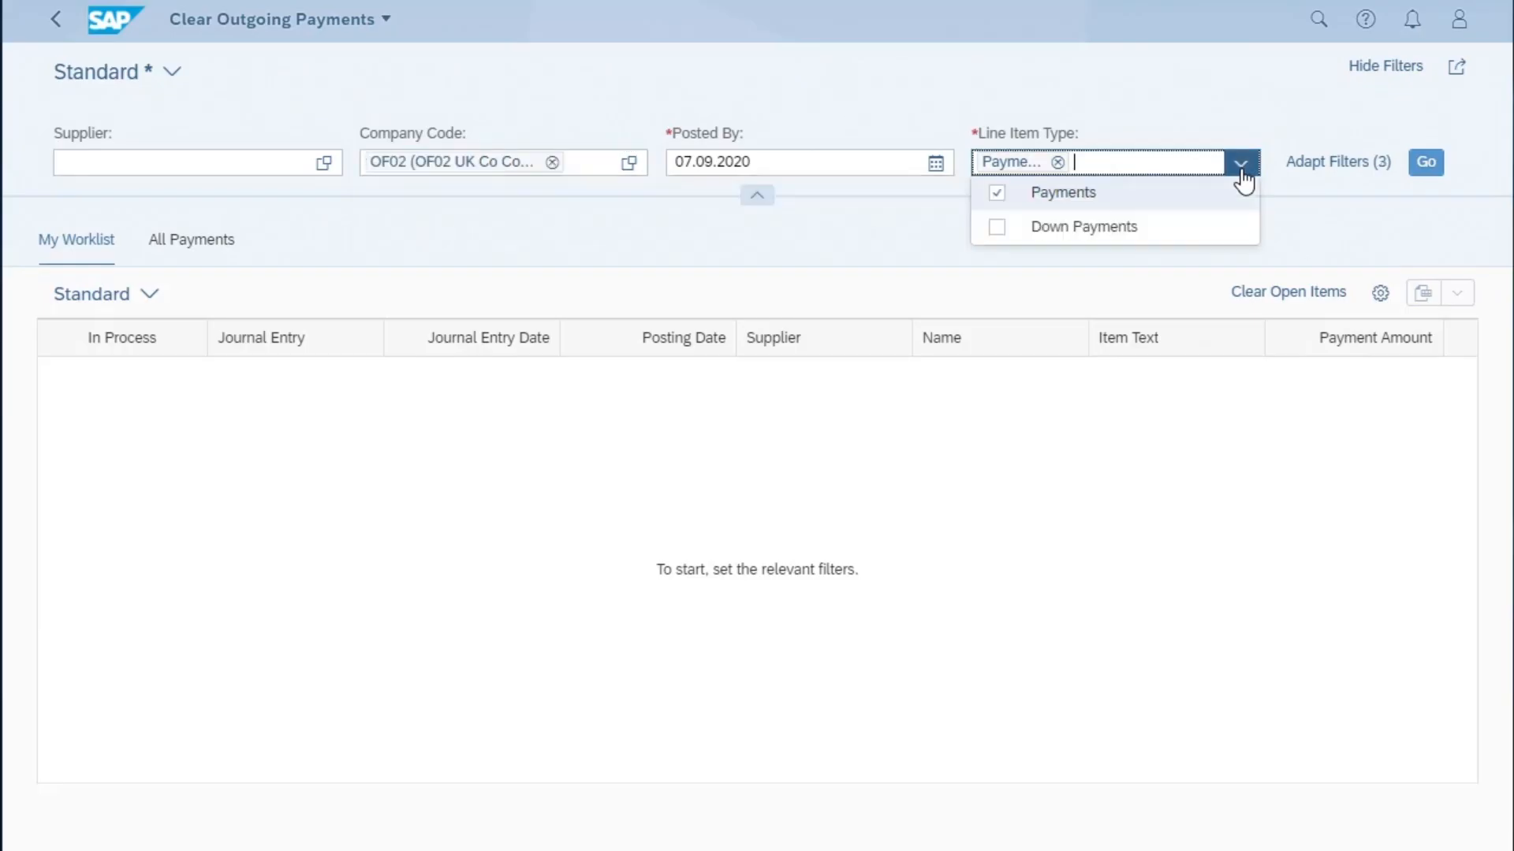
pyautogui.click(998, 229)
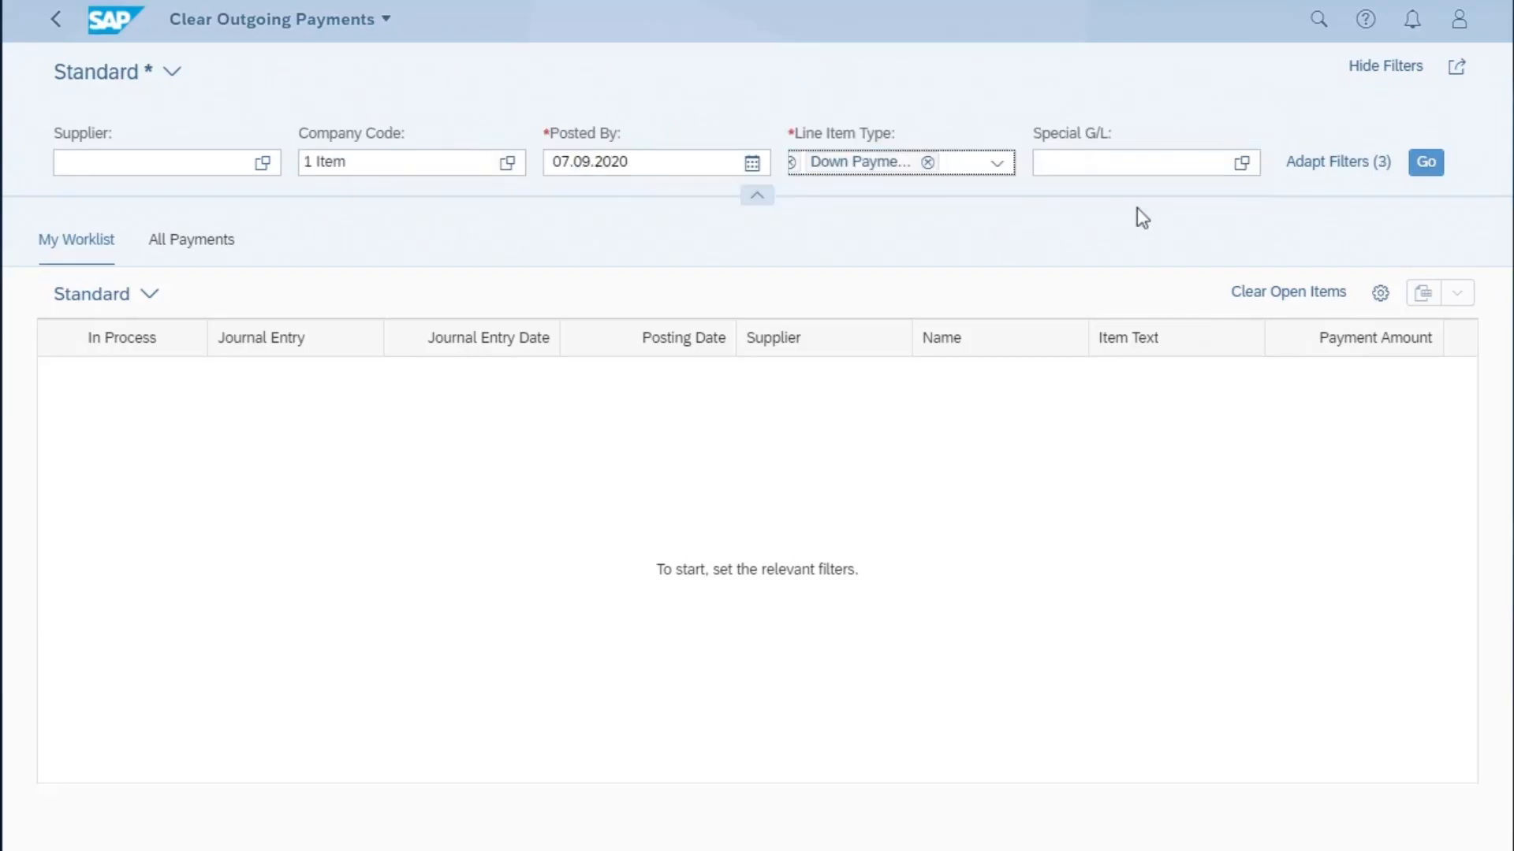
pyautogui.click(1423, 166)
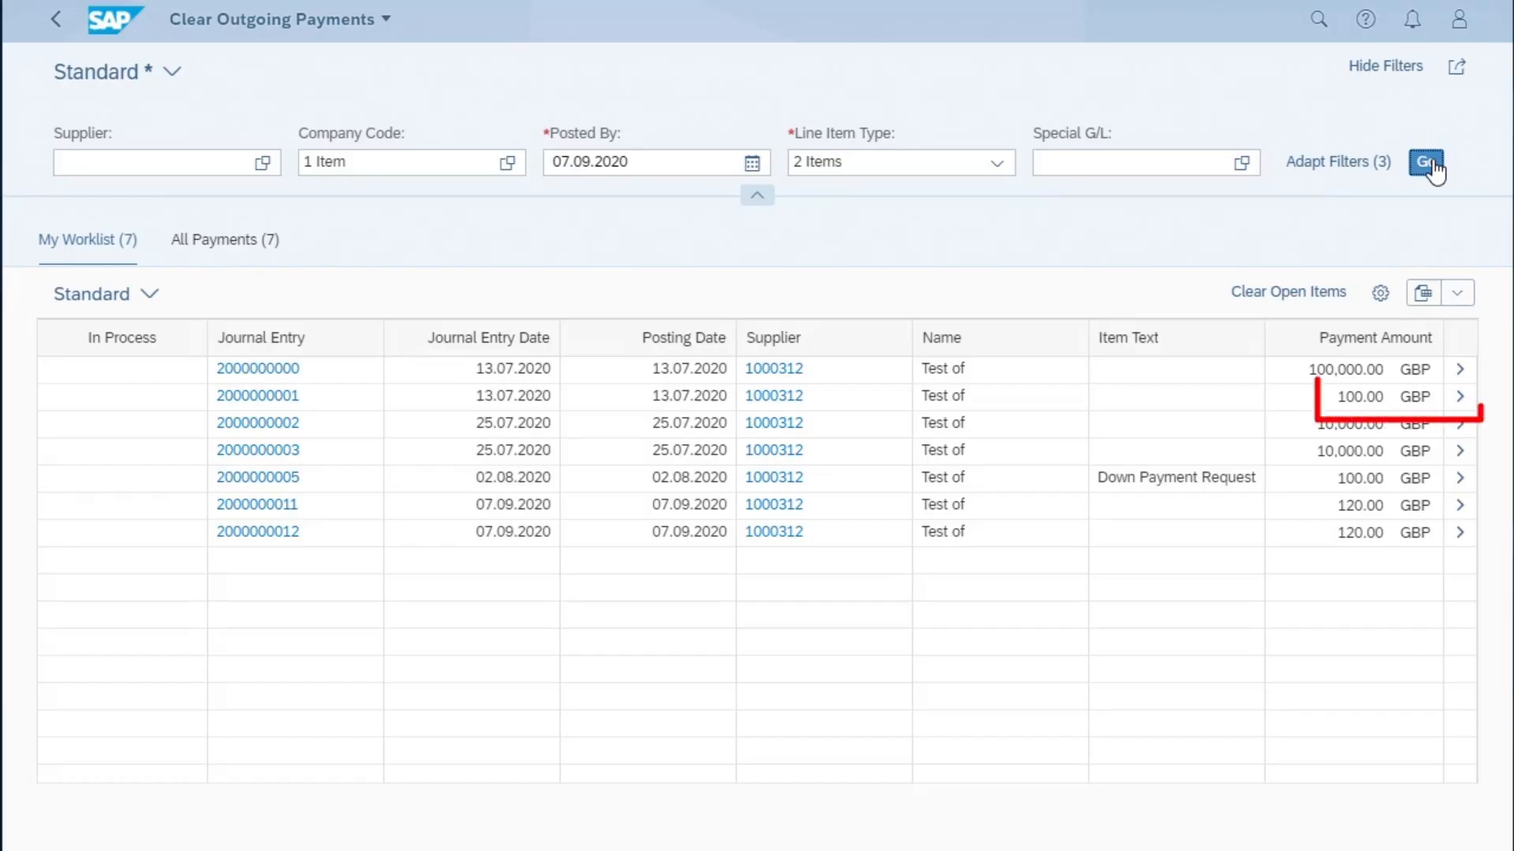
pyautogui.click(1461, 401)
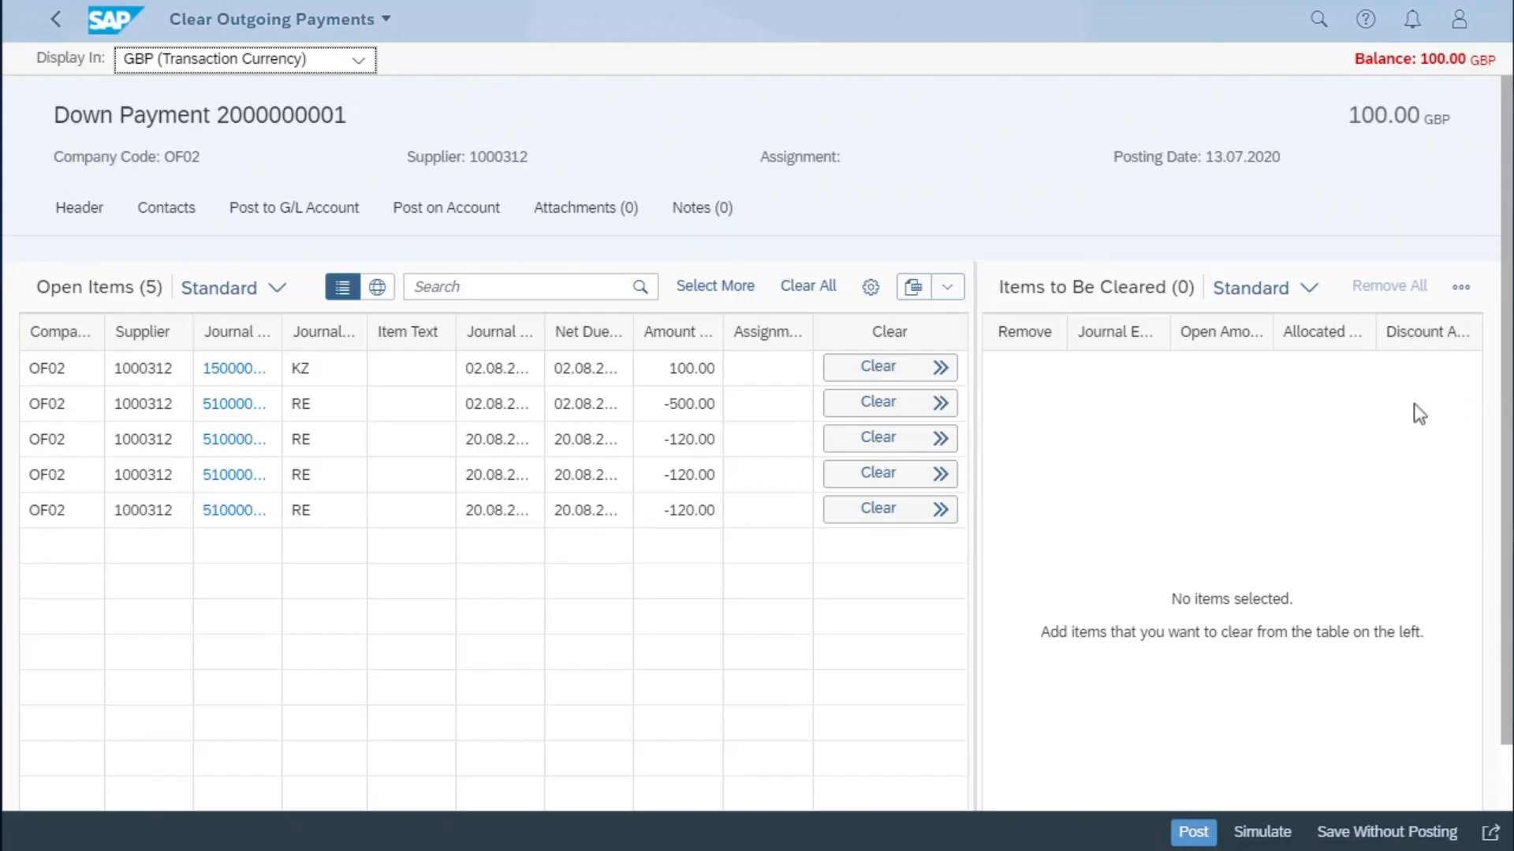
pyautogui.click(874, 447)
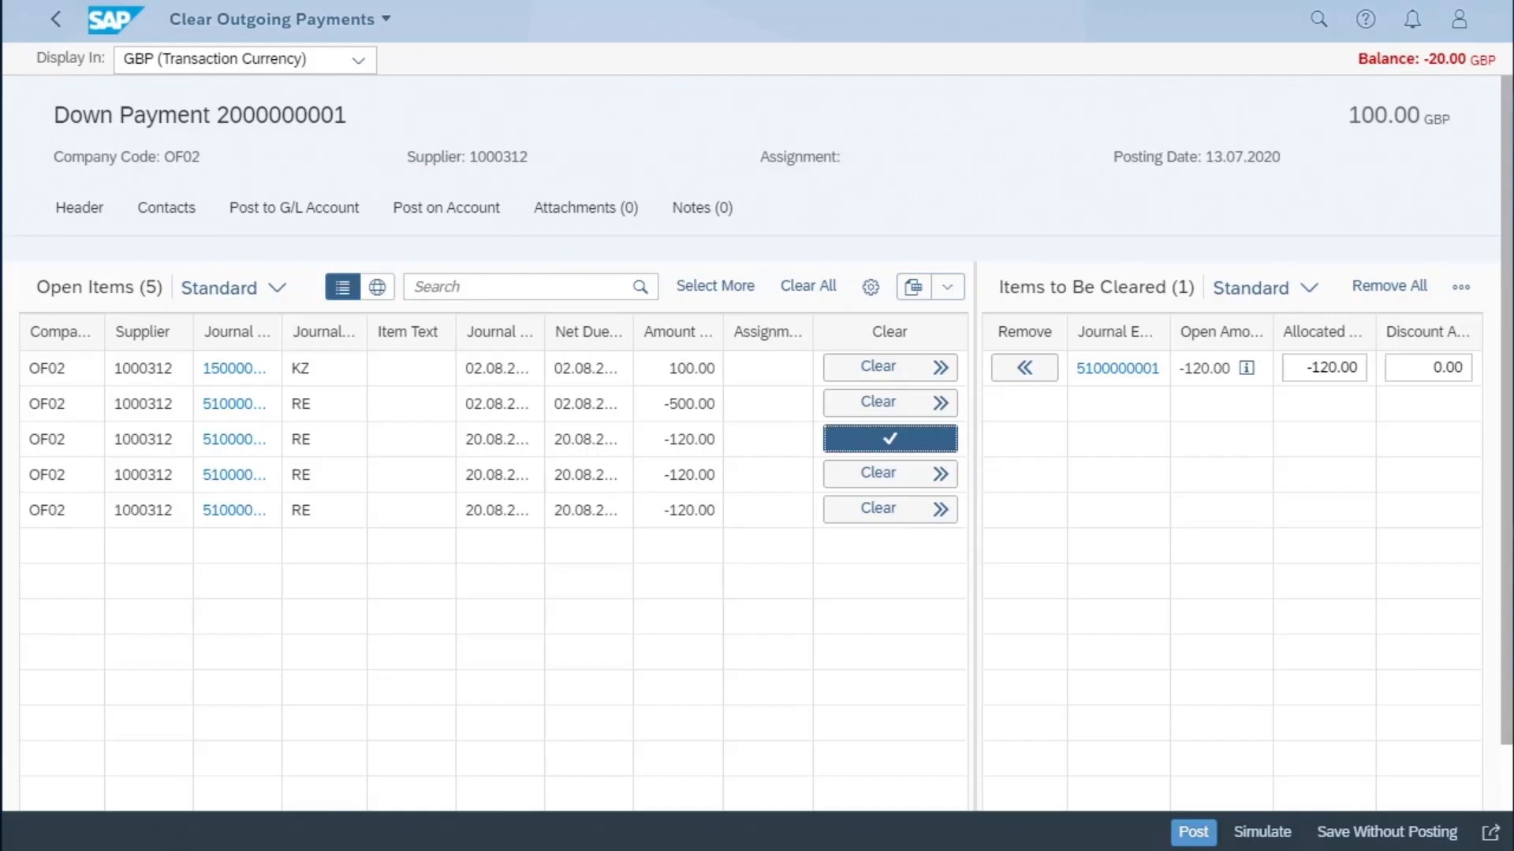
pyautogui.click(1321, 372)
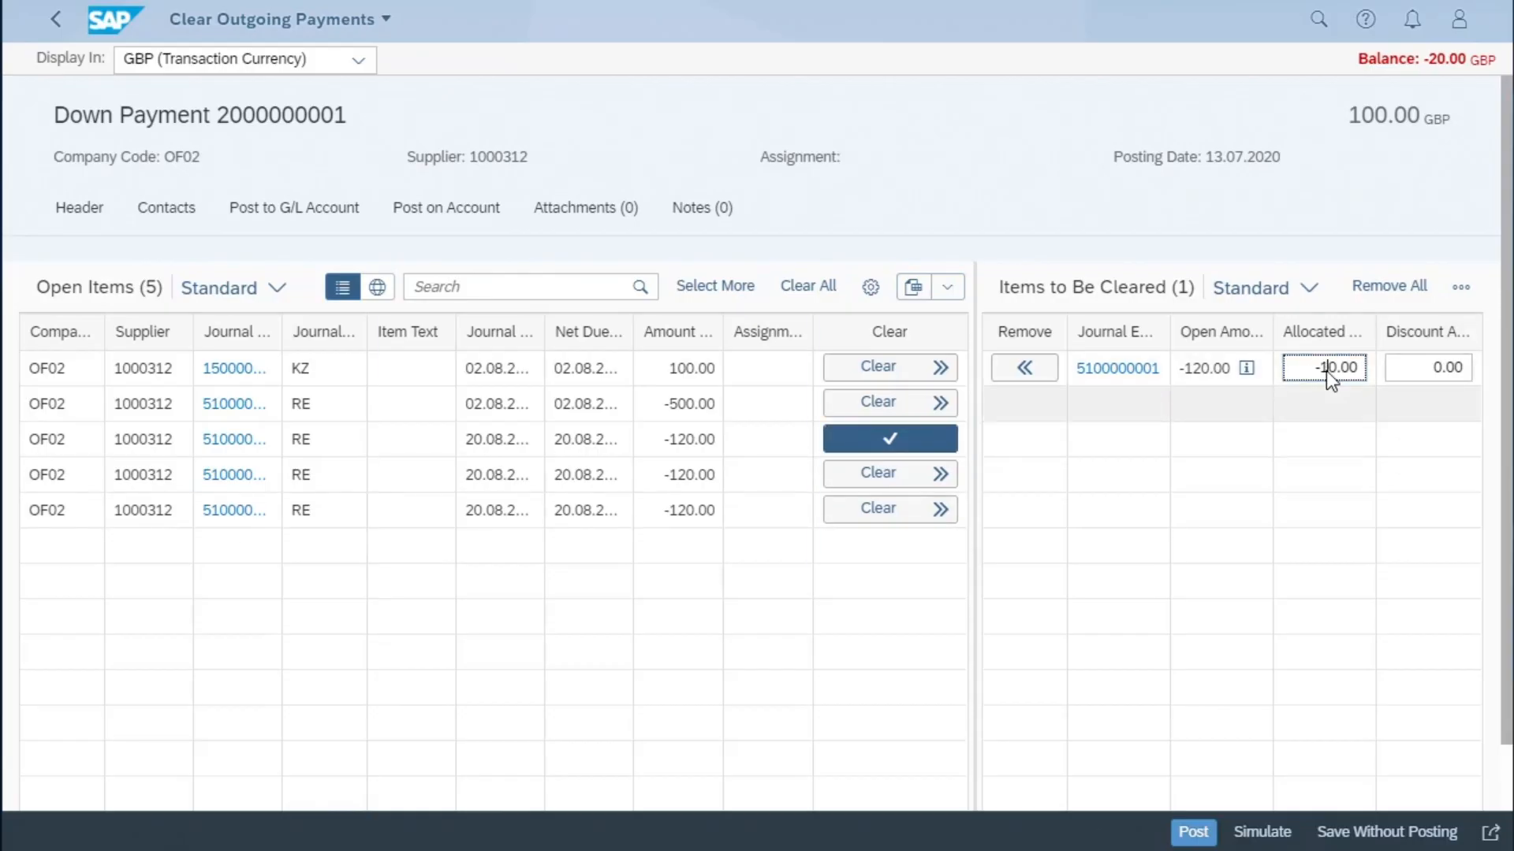
pyautogui.press('Return')
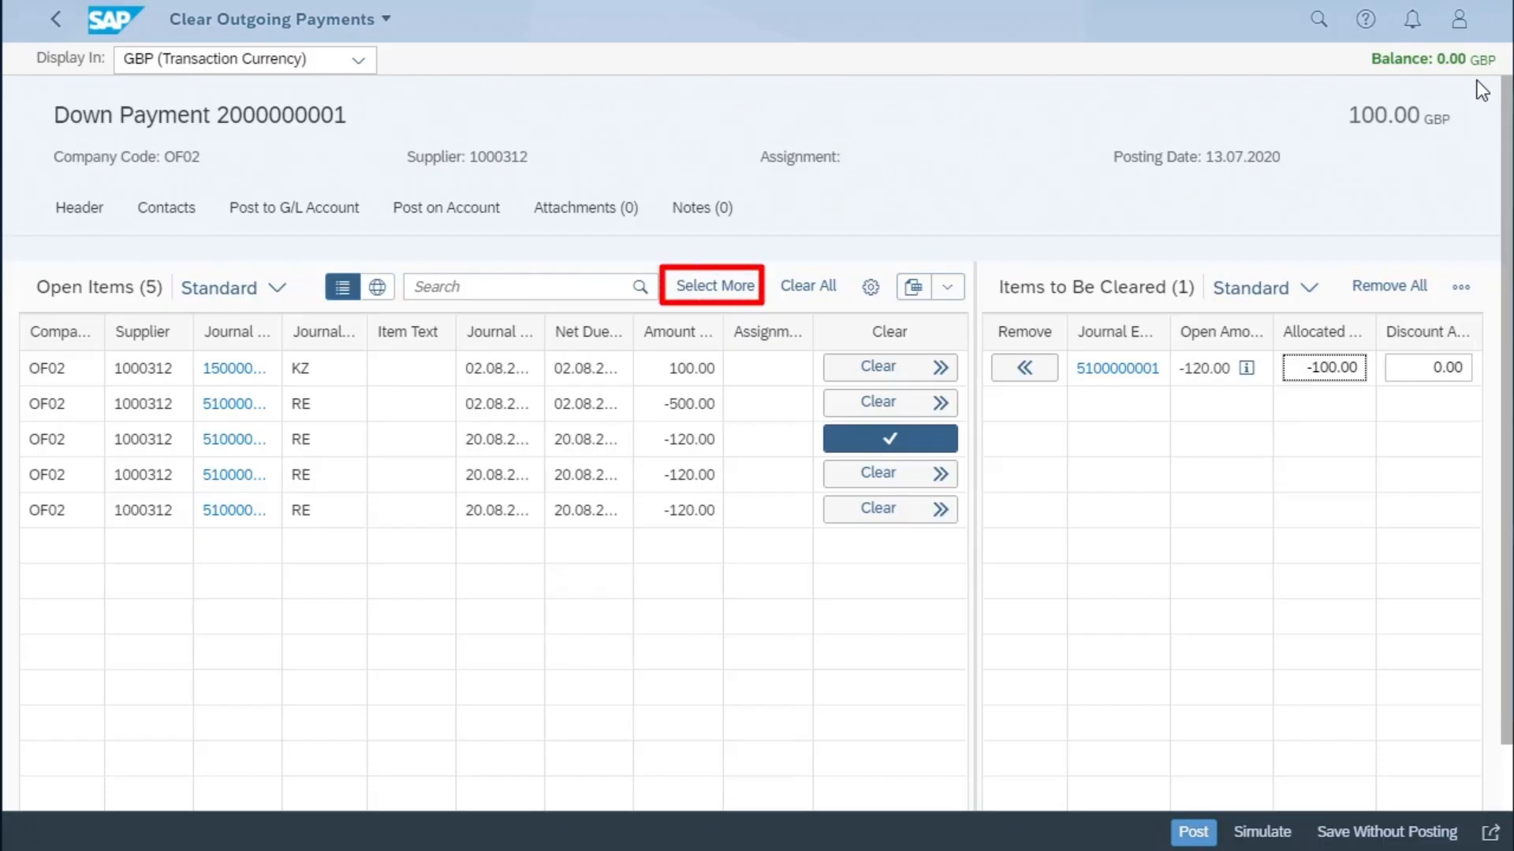
# - Check the criteria for selecting more open items without applying them, and expand the Items to Be Cleared table to full width
pyautogui.click(714, 286)
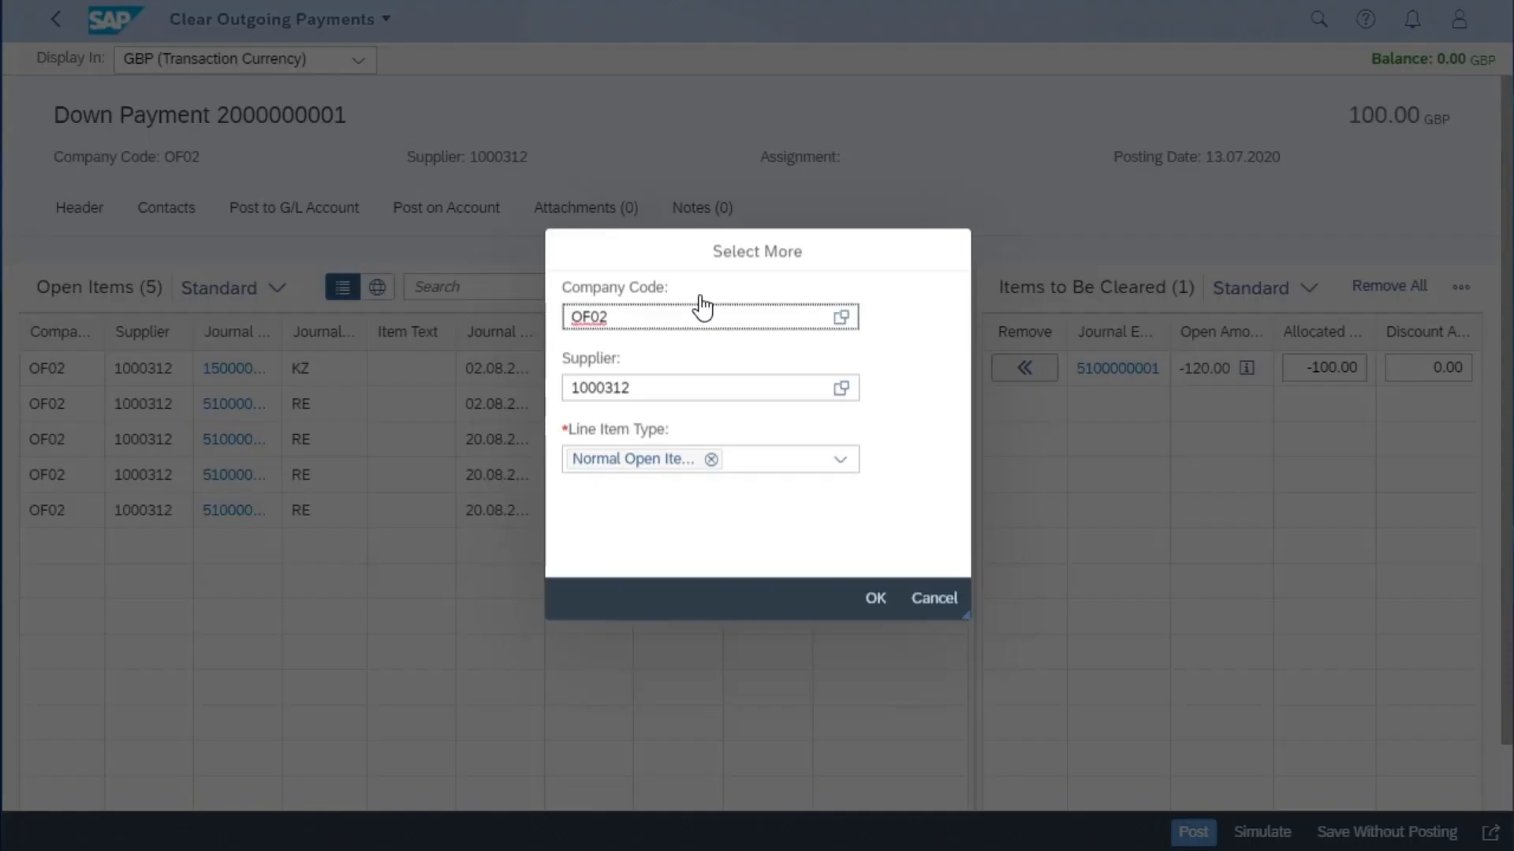
pyautogui.click(933, 600)
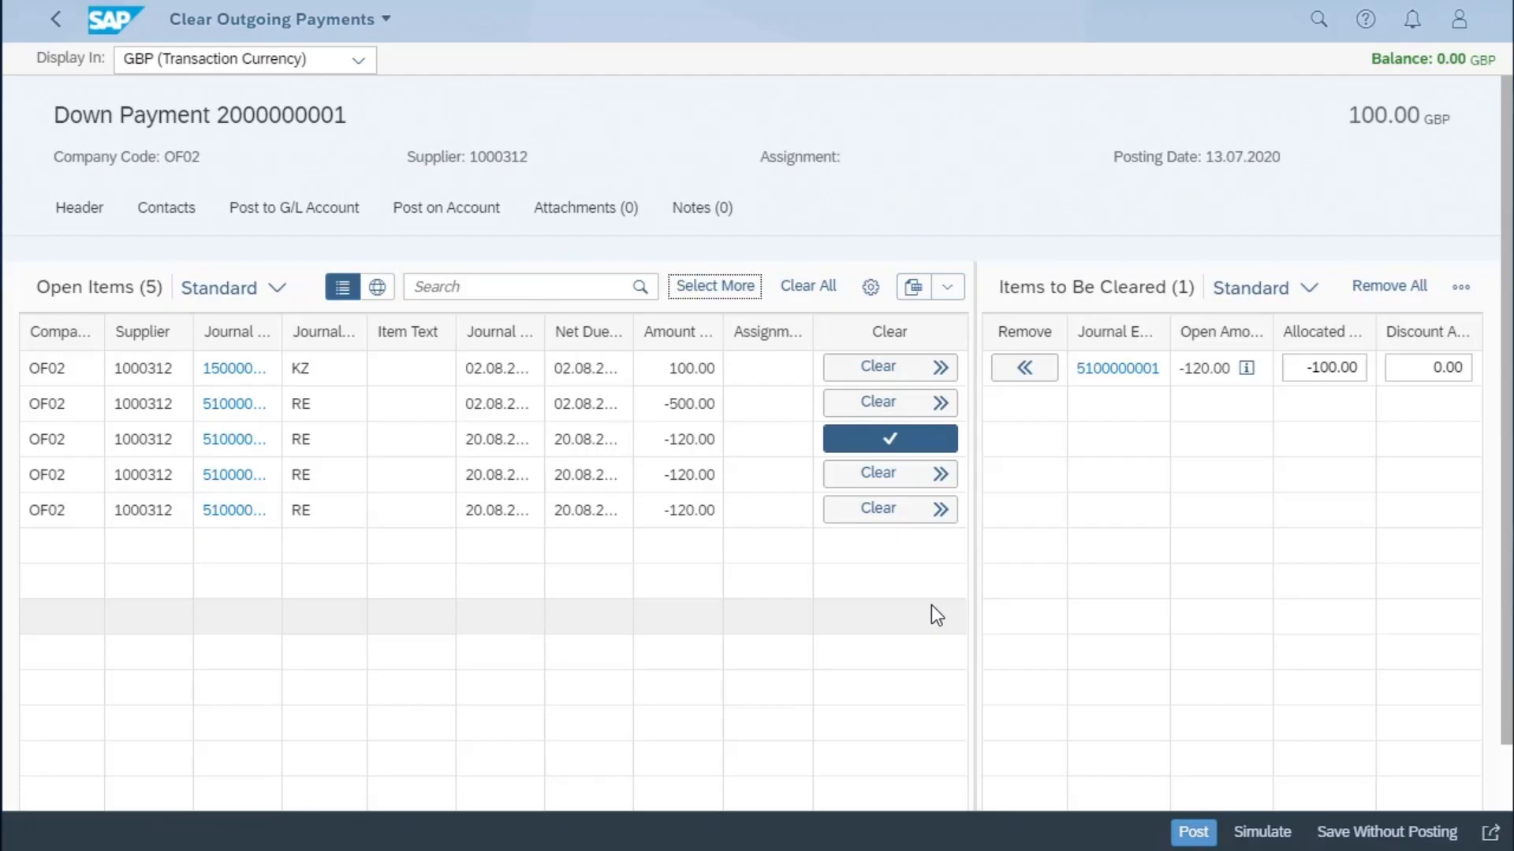
pyautogui.click(1462, 289)
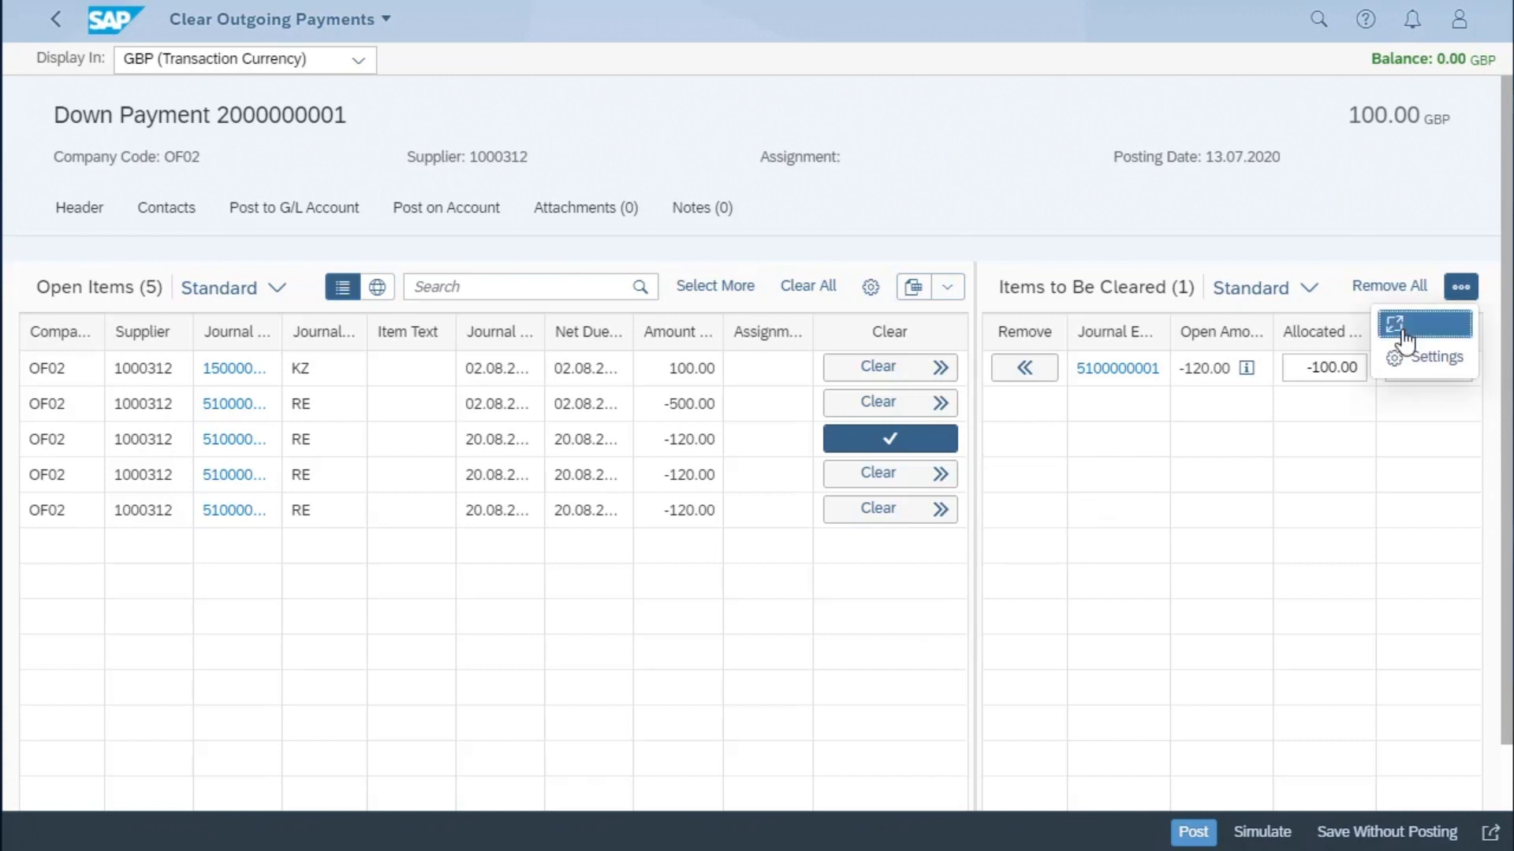
pyautogui.click(1402, 339)
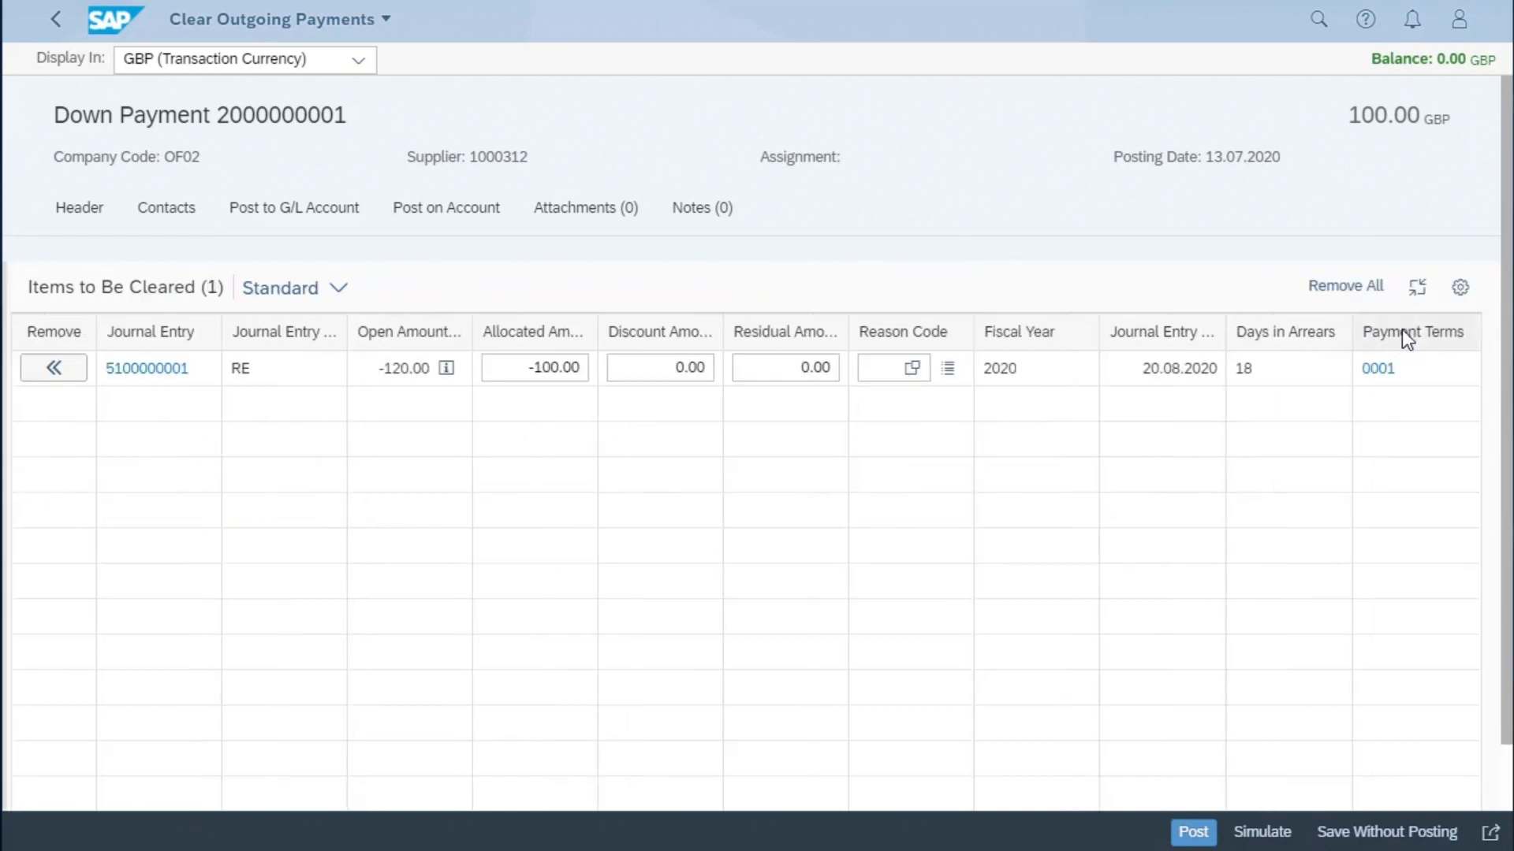
pyautogui.click(763, 359)
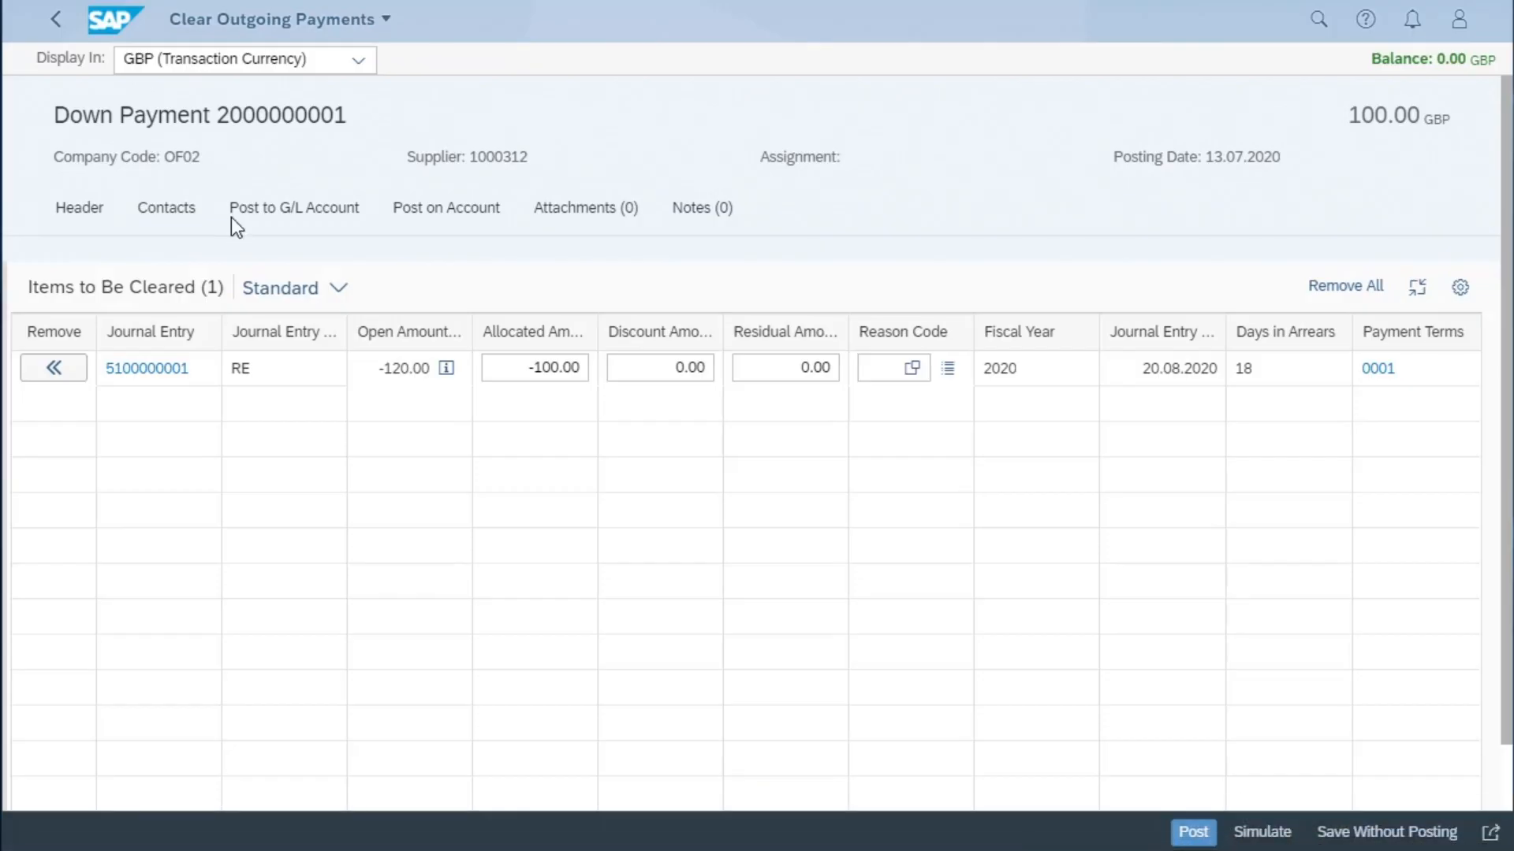
pyautogui.click(284, 210)
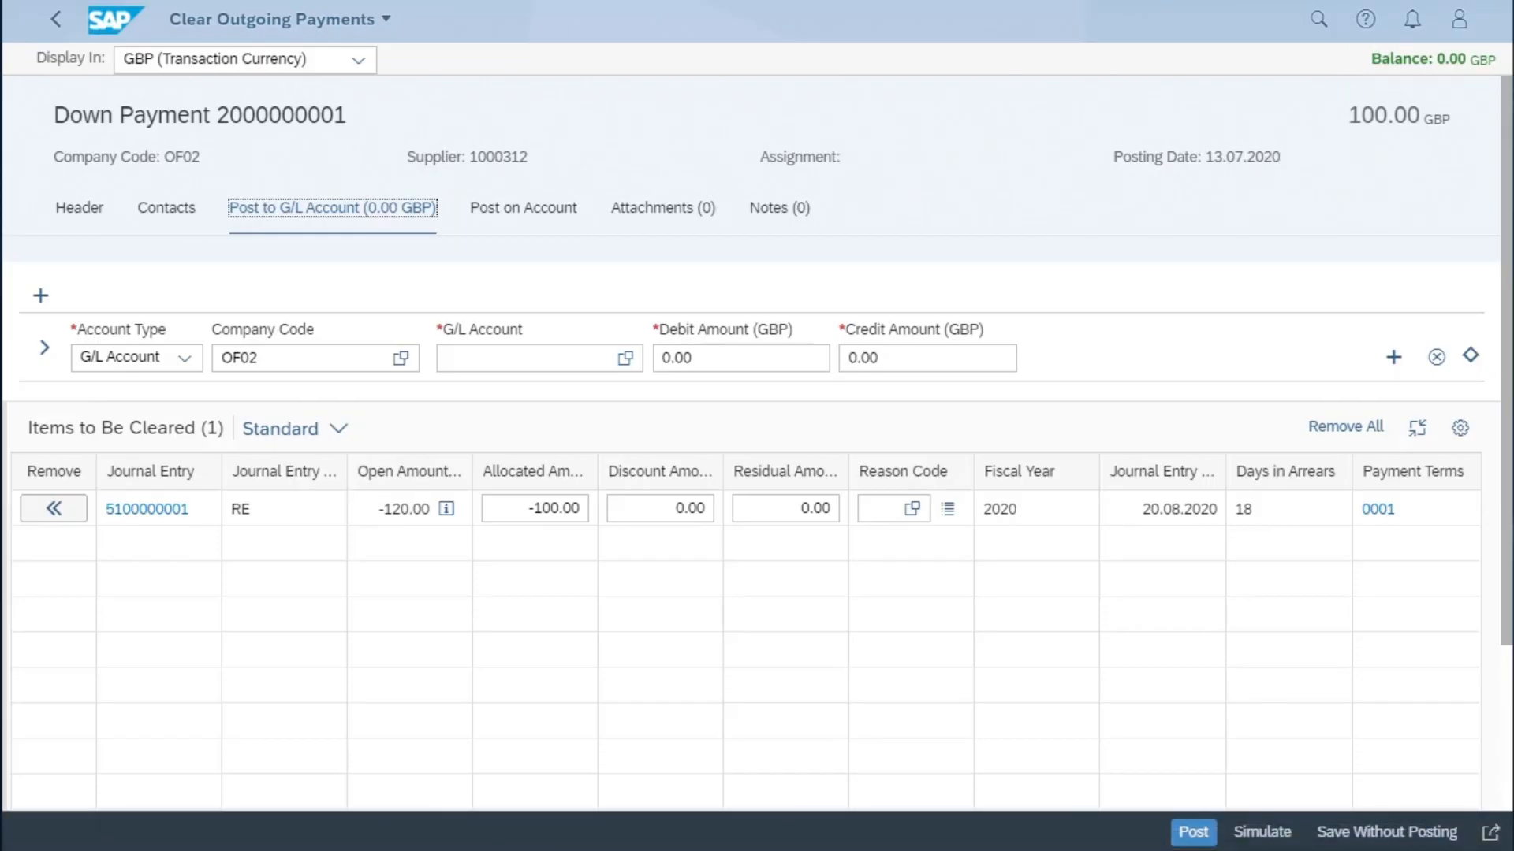
pyautogui.click(1193, 833)
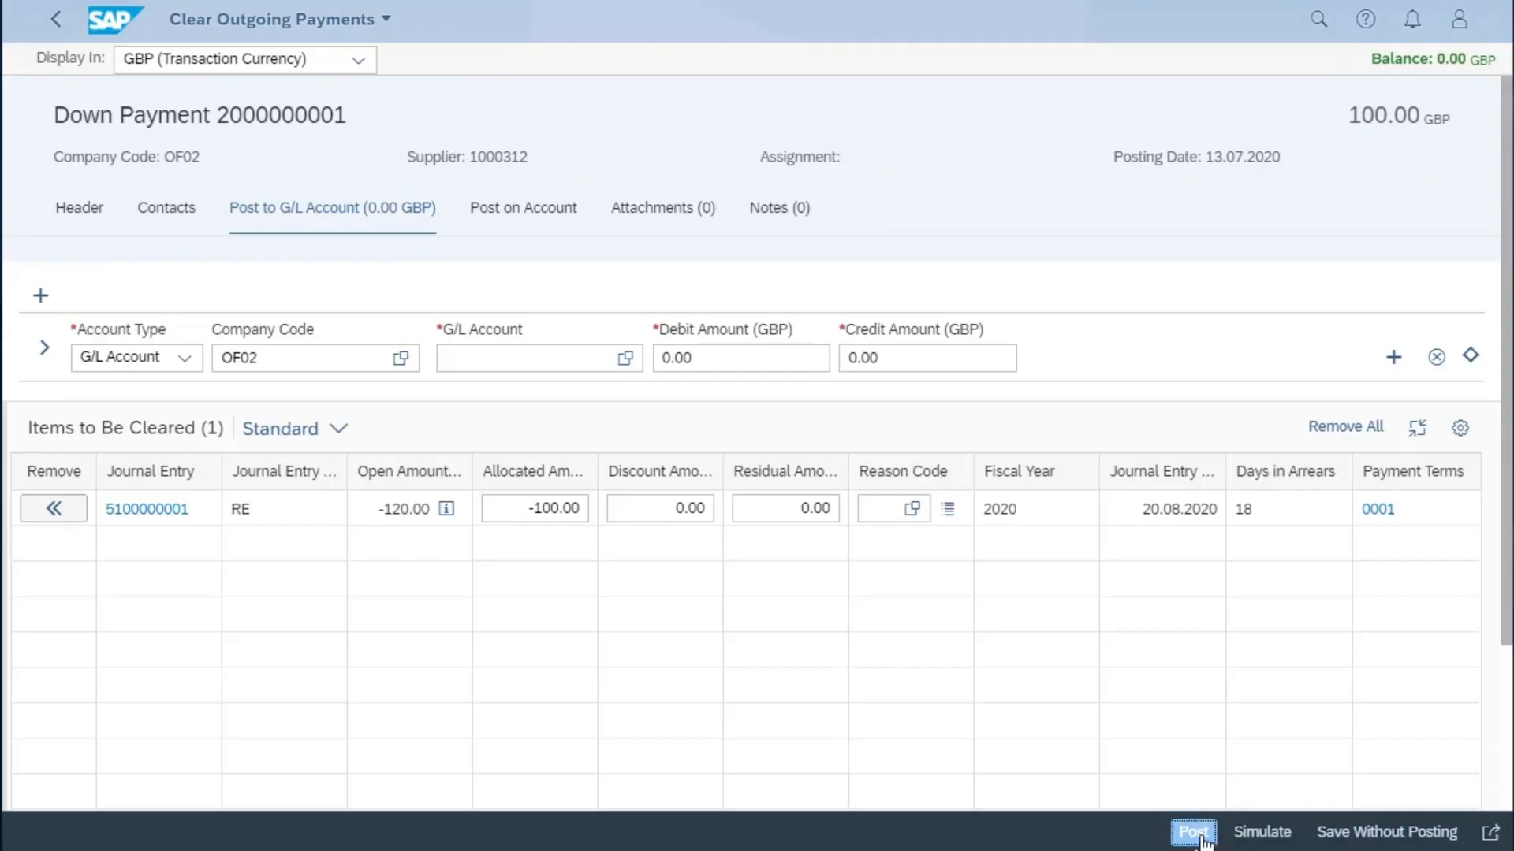